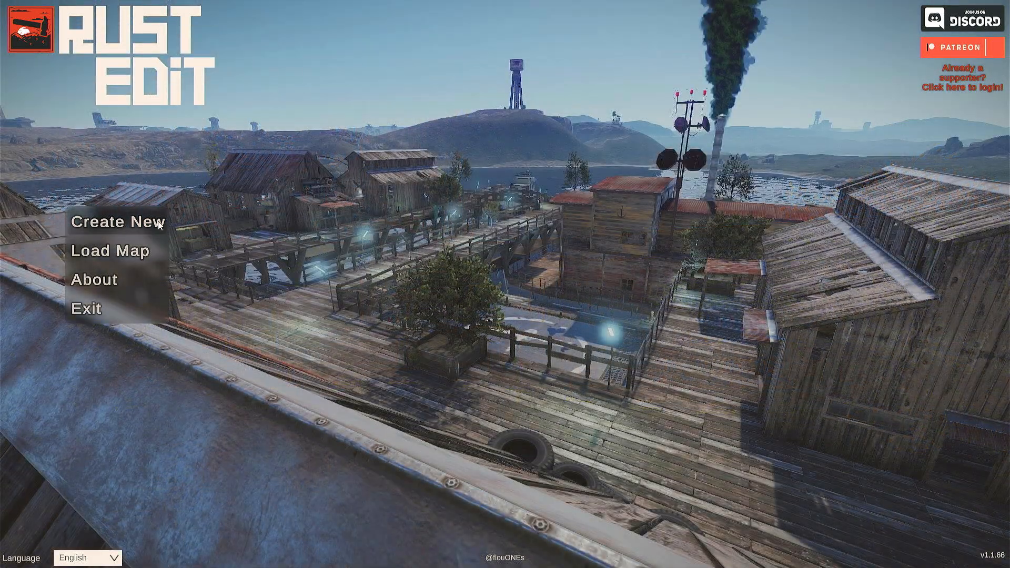
- Start a new map with size 4500, heightmap resolution 4097 and alphamap resolution 2048
{"action": "left_click", "coordinate": [159, 225]}
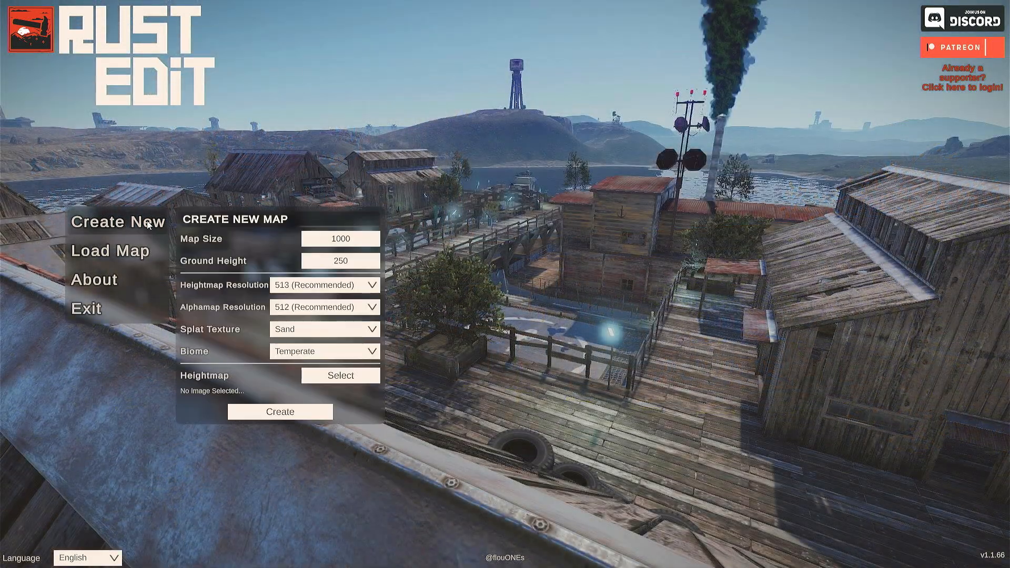
{"action": "double_click", "coordinate": [347, 239]}
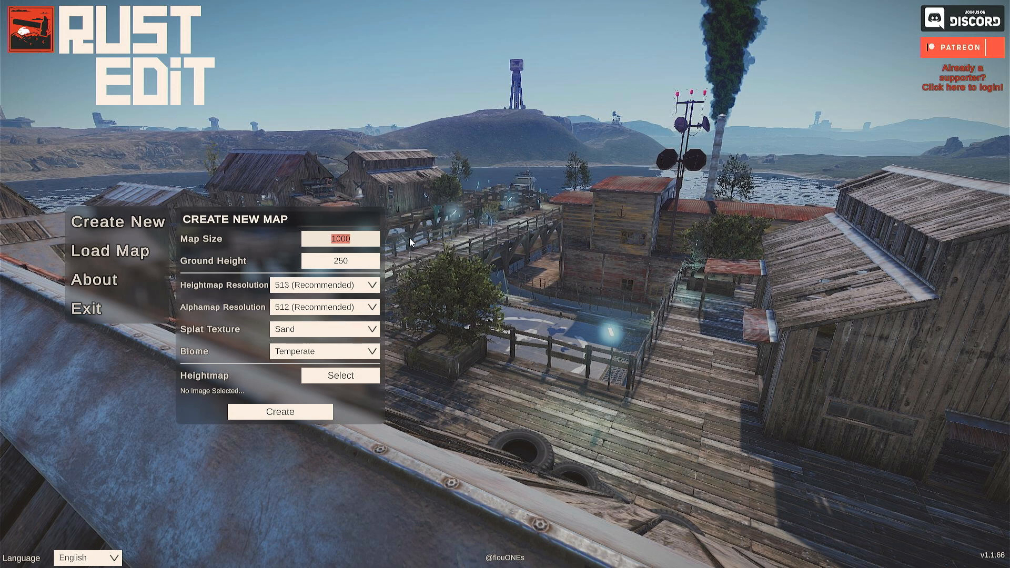
{"action": "type", "text": "4500"}
{"action": "left_click", "coordinate": [321, 285]}
{"action": "left_click", "coordinate": [315, 349]}
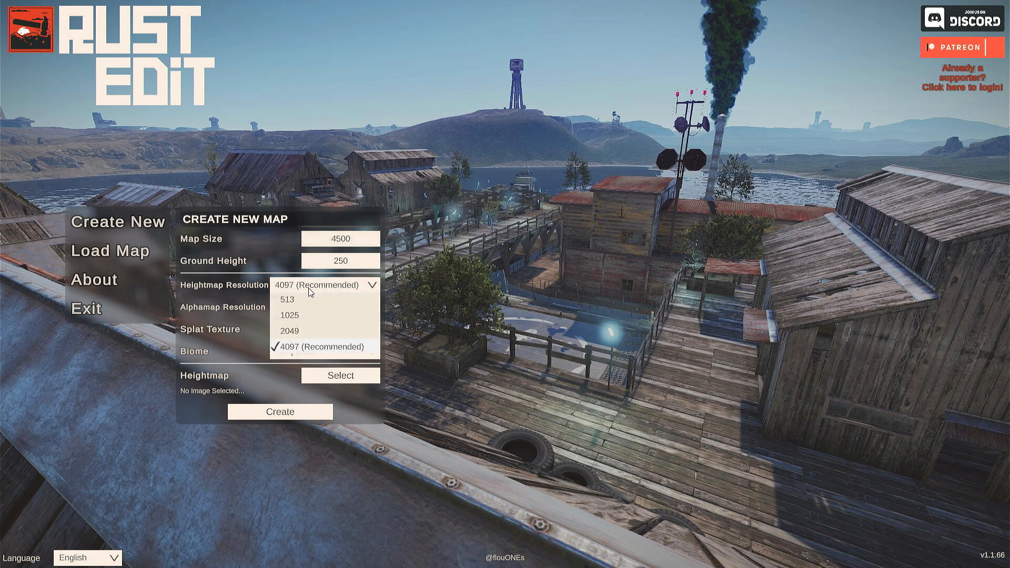
{"action": "left_click", "coordinate": [306, 310]}
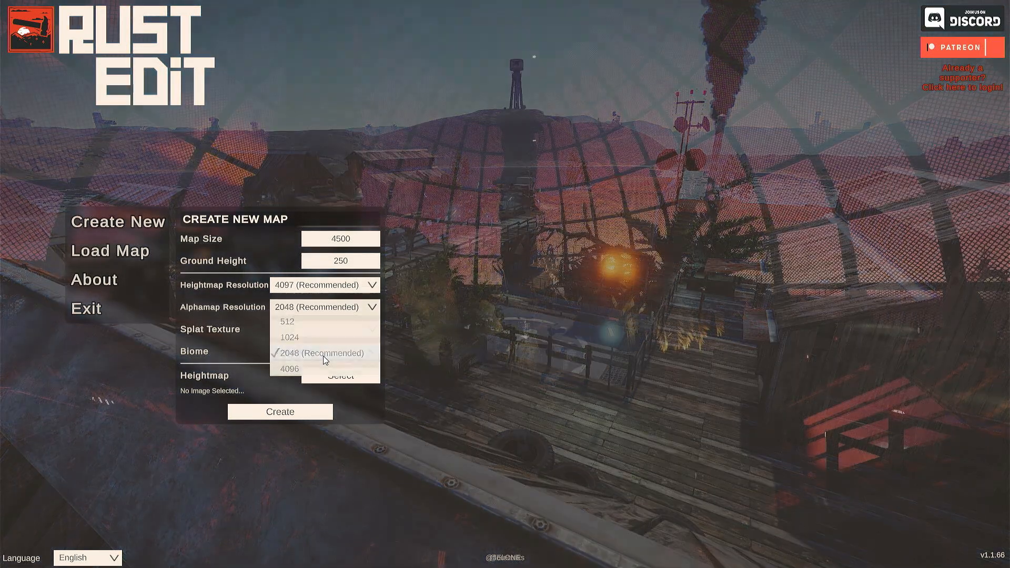
{"action": "left_click", "coordinate": [323, 354]}
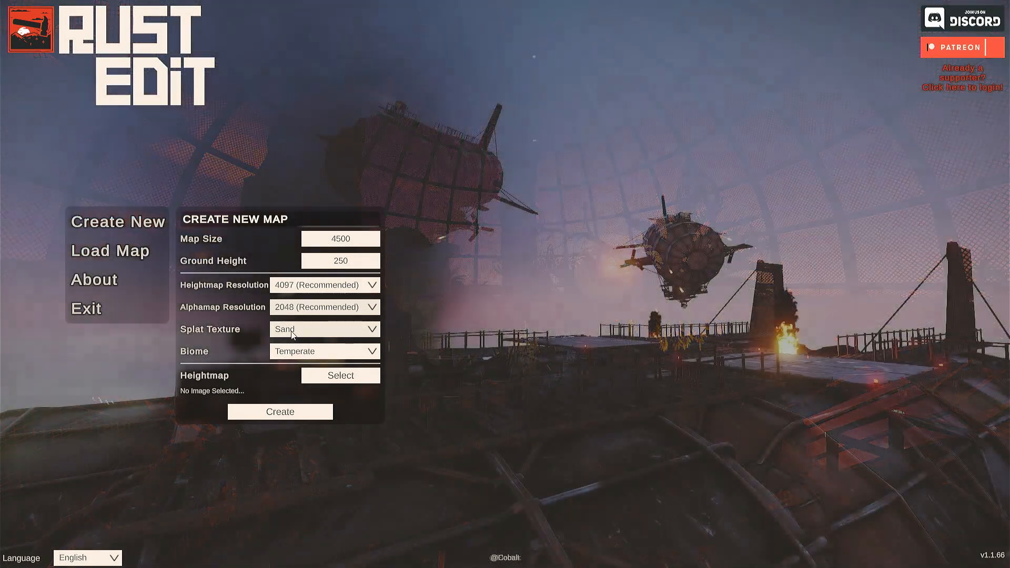
- Set the splat texture to Grass and the biome to Temperate, and create the map
{"action": "left_click", "coordinate": [302, 331]}
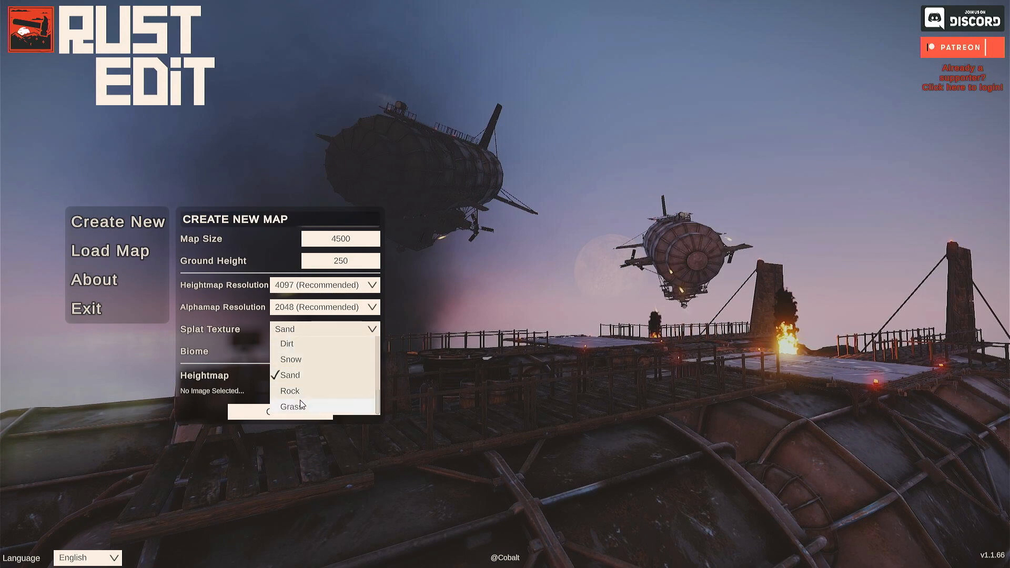
{"action": "scroll", "coordinate": [300, 389], "scroll_direction": "down", "scroll_amount": 3}
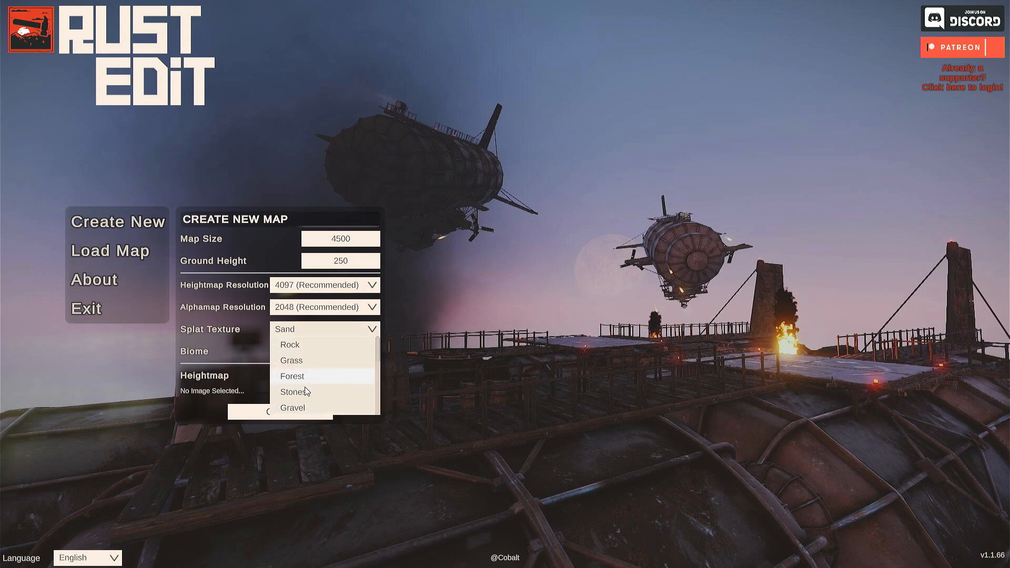
{"action": "left_click", "coordinate": [290, 375]}
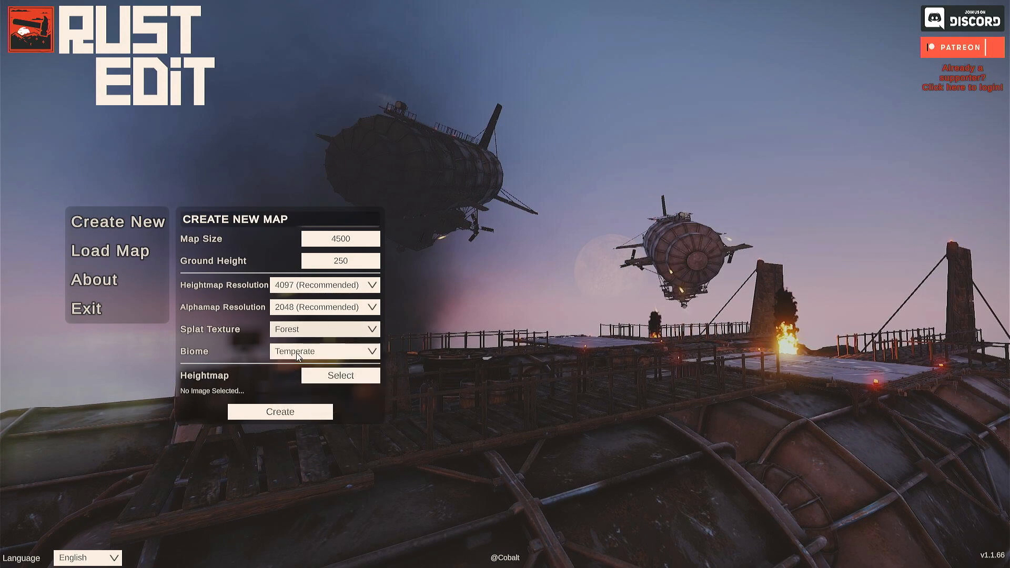
{"action": "left_click", "coordinate": [297, 330]}
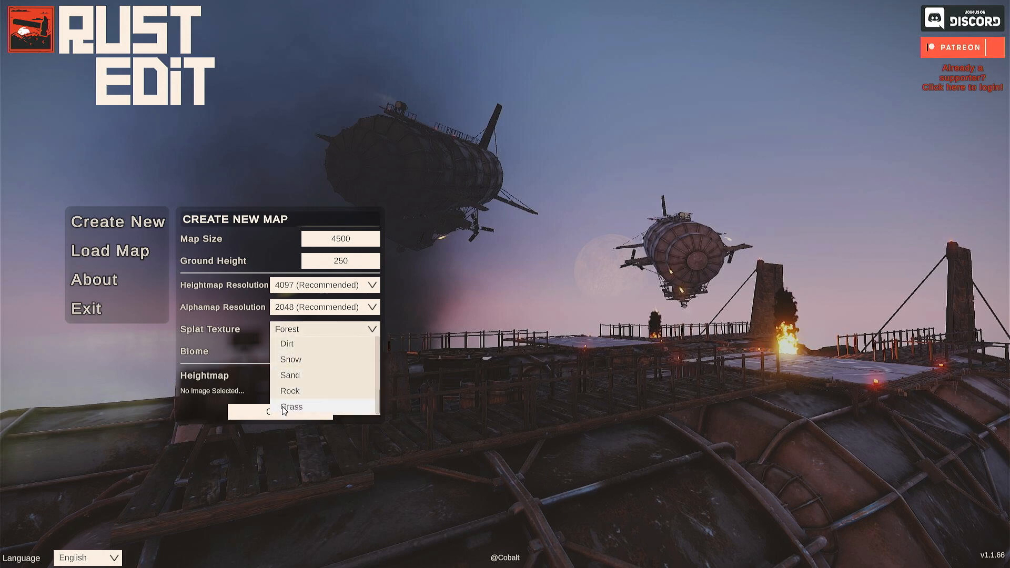
{"action": "left_click", "coordinate": [284, 408]}
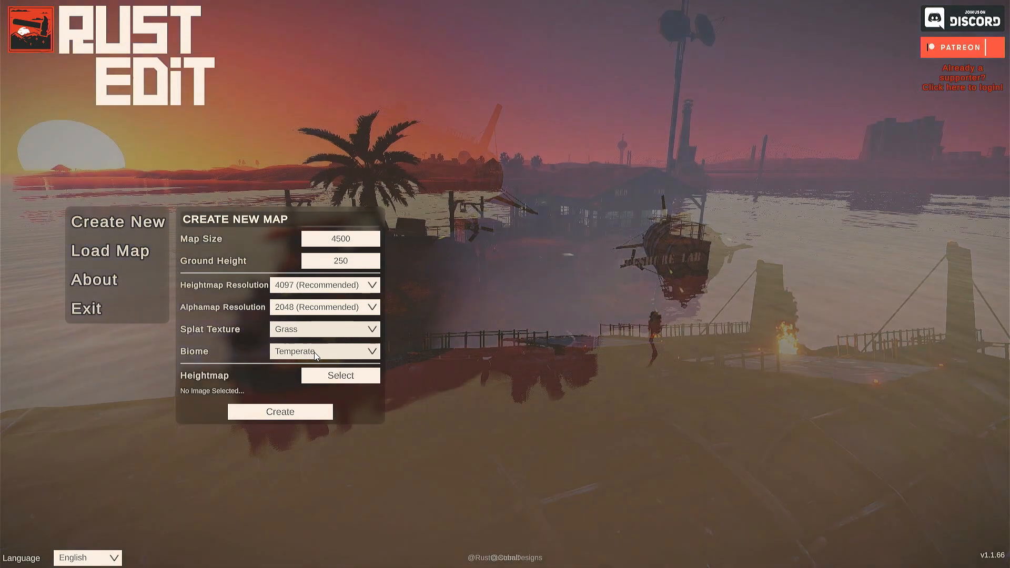
{"action": "left_click", "coordinate": [315, 352]}
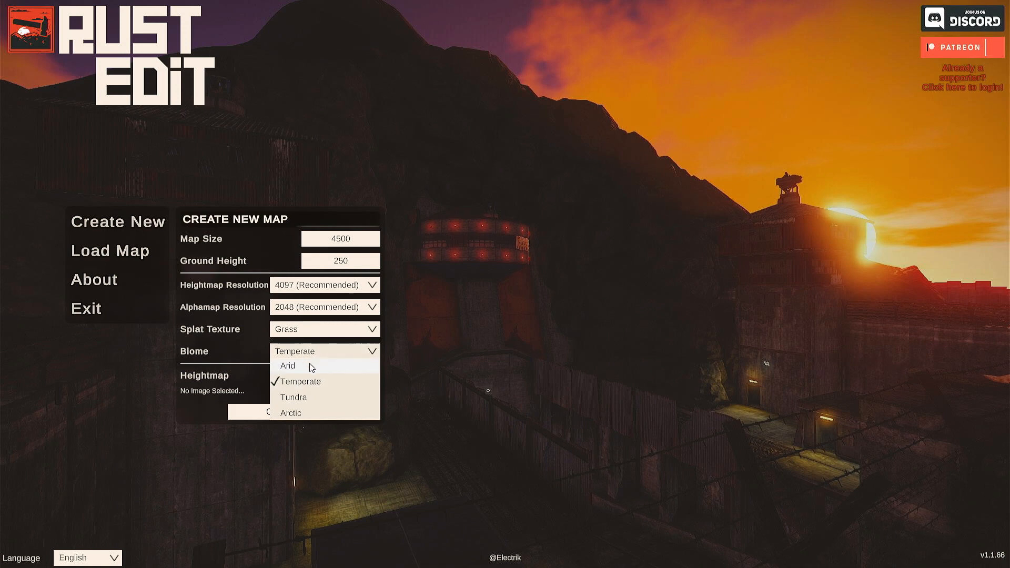
{"action": "left_click", "coordinate": [319, 382]}
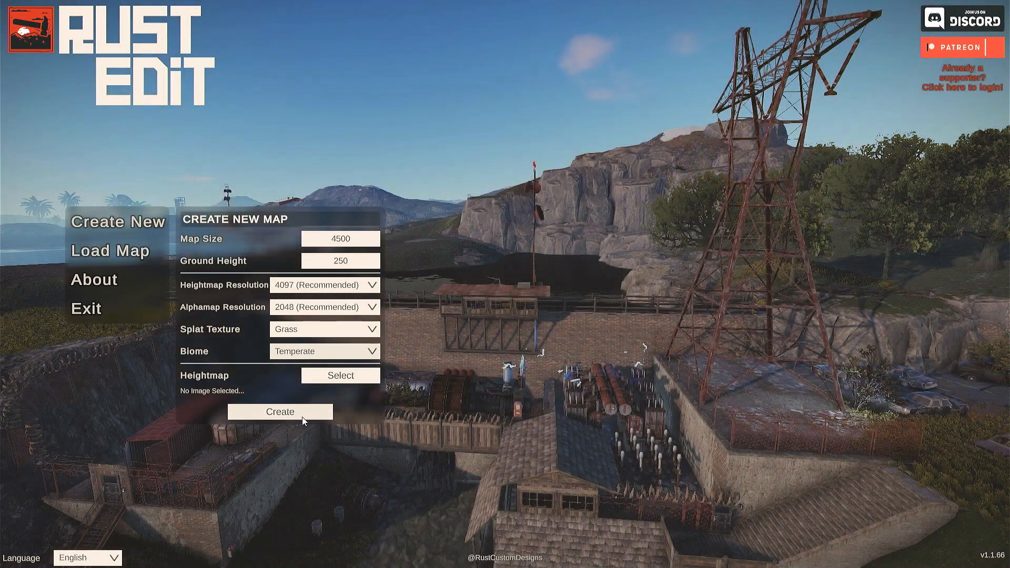
{"action": "left_click", "coordinate": [302, 417]}
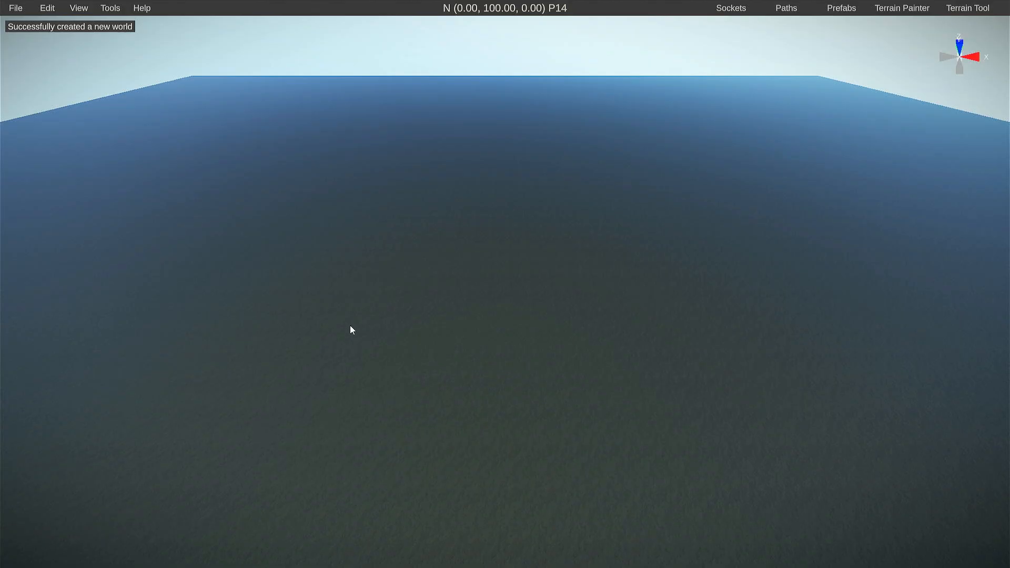
- Examine the extent of the empty map in the grid overview and in the 3D view from above
{"action": "right_click_drag", "start_coordinate": [392, 270], "coordinate": [391, 363]}
{"action": "key", "text": "s"}
{"action": "key", "text": "m"}
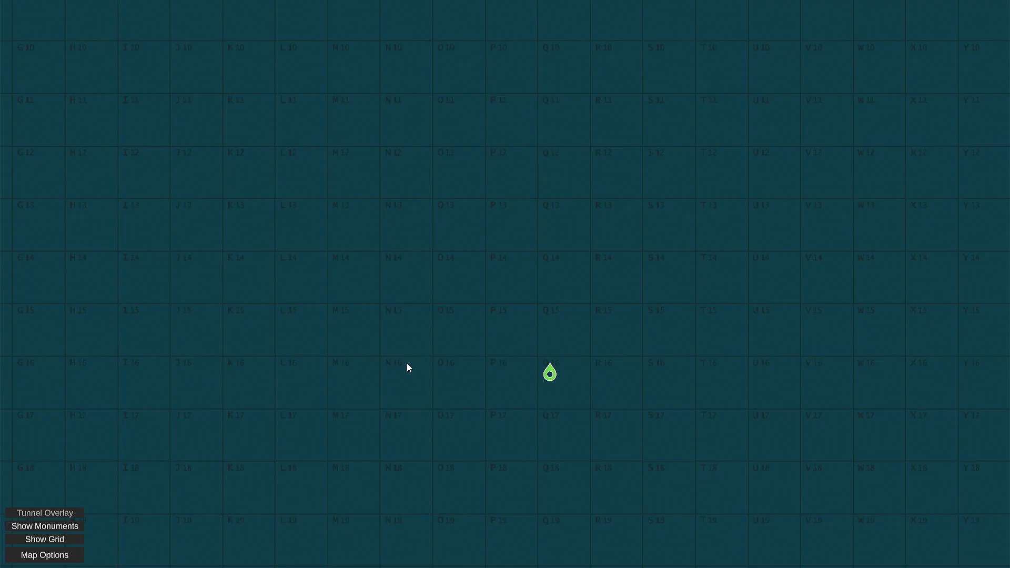
{"action": "scroll", "coordinate": [559, 285], "scroll_direction": "down", "scroll_amount": 3}
{"action": "left_click_drag", "start_coordinate": [532, 378], "coordinate": [524, 245]}
{"action": "left_click_drag", "start_coordinate": [518, 409], "coordinate": [518, 499]}
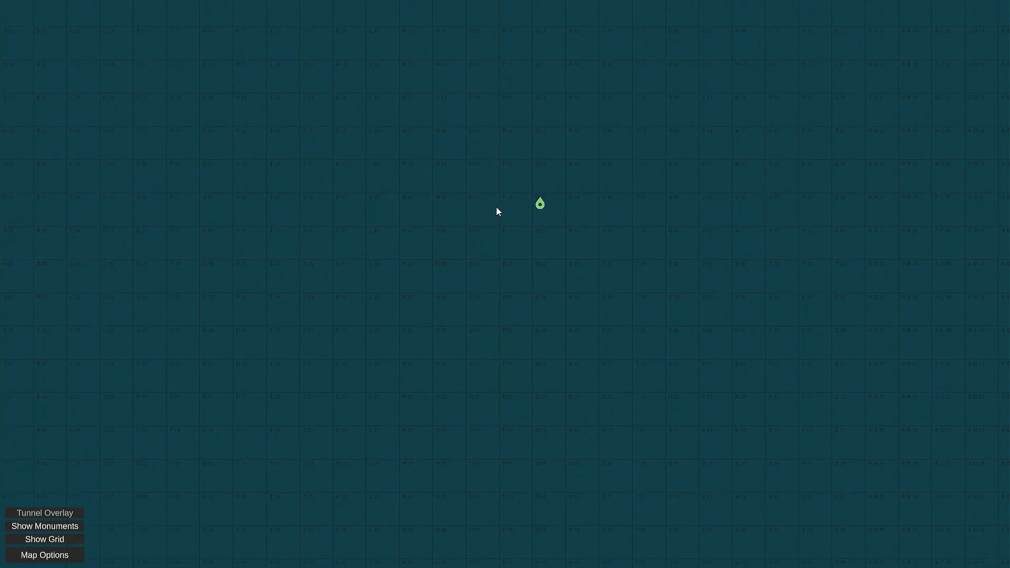
{"action": "left_click_drag", "start_coordinate": [400, 171], "coordinate": [386, 534]}
{"action": "mouse_move", "coordinate": [537, 446]}
{"action": "left_mouse_down"}
{"action": "mouse_move", "coordinate": [649, 100]}
{"action": "mouse_move", "coordinate": [642, 5]}
{"action": "left_mouse_up"}
{"action": "left_click_drag", "start_coordinate": [421, 327], "coordinate": [397, 552]}
{"action": "left_click_drag", "start_coordinate": [469, 250], "coordinate": [481, 117]}
{"action": "key", "text": "m"}
{"action": "right_click_drag", "start_coordinate": [516, 364], "coordinate": [500, 381]}
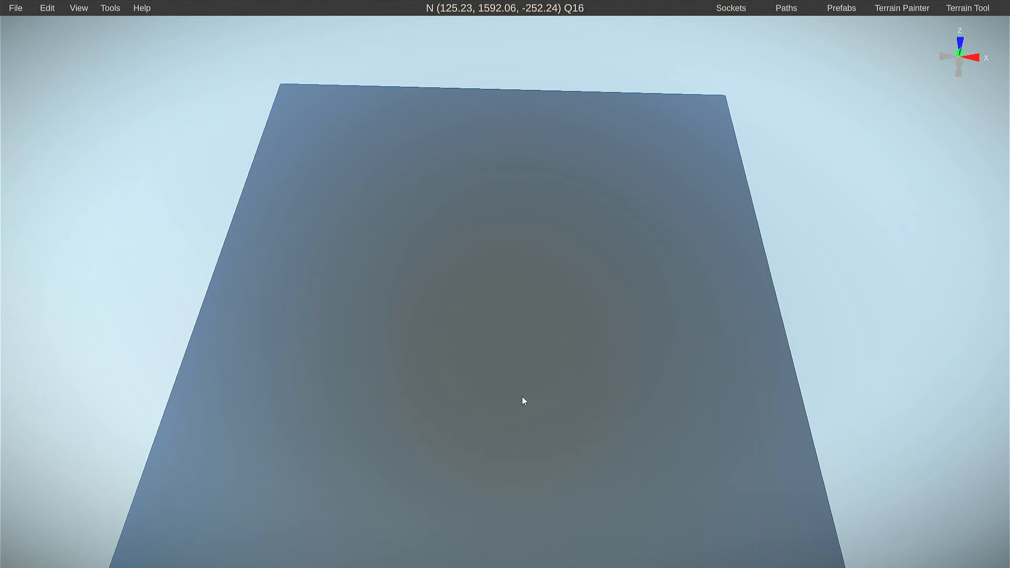
- Set up the Raise / Lower terrain tool with the large soft round brush at size 500
{"action": "left_click", "coordinate": [979, 8]}
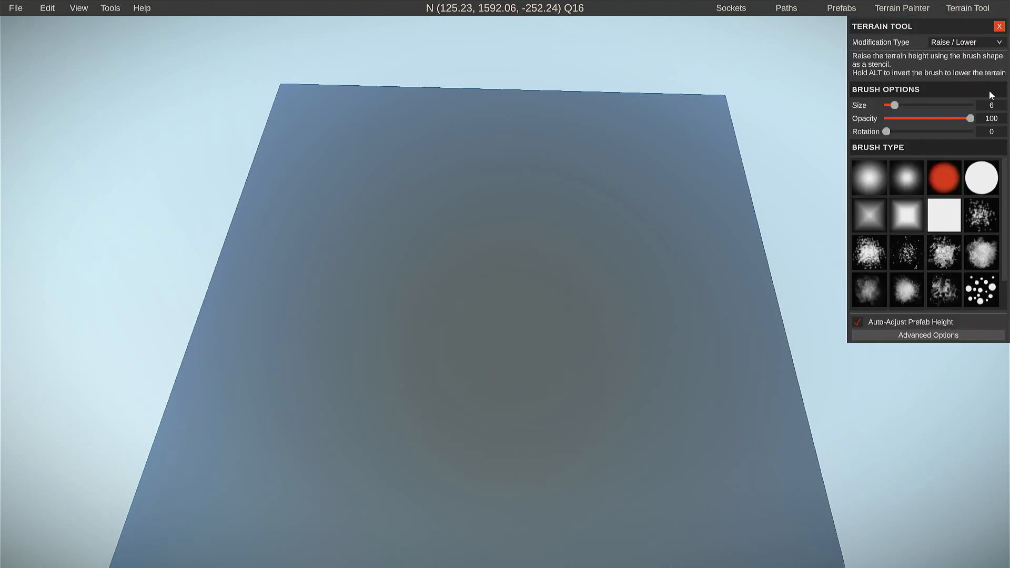
{"action": "left_click", "coordinate": [877, 182]}
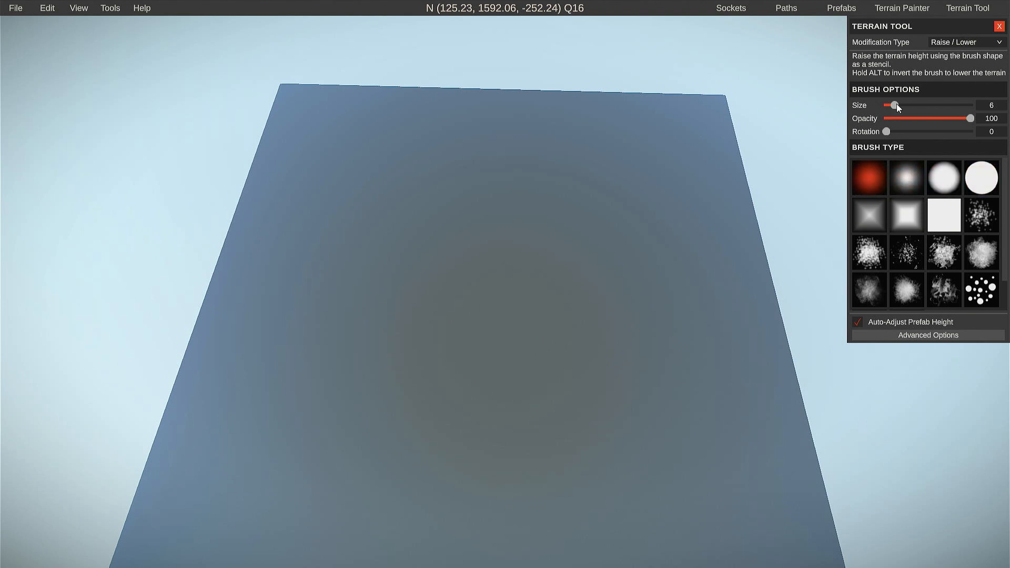
{"action": "left_click_drag", "start_coordinate": [896, 106], "coordinate": [920, 107]}
{"action": "left_click_drag", "start_coordinate": [967, 108], "coordinate": [974, 106]}
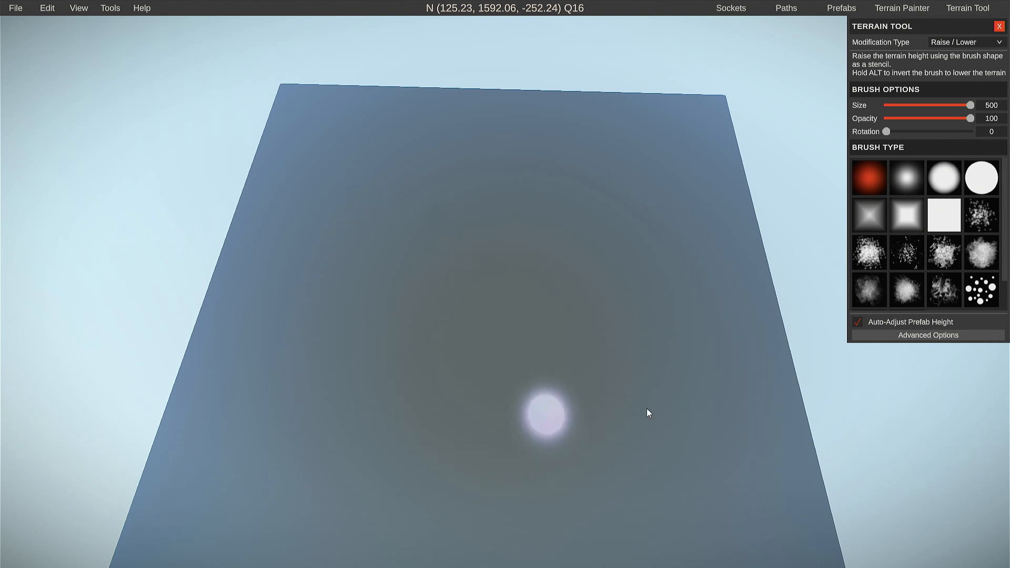
- Raise a winding ridge across the middle of the submerged terrain with the soft brush
{"action": "key", "text": "m"}
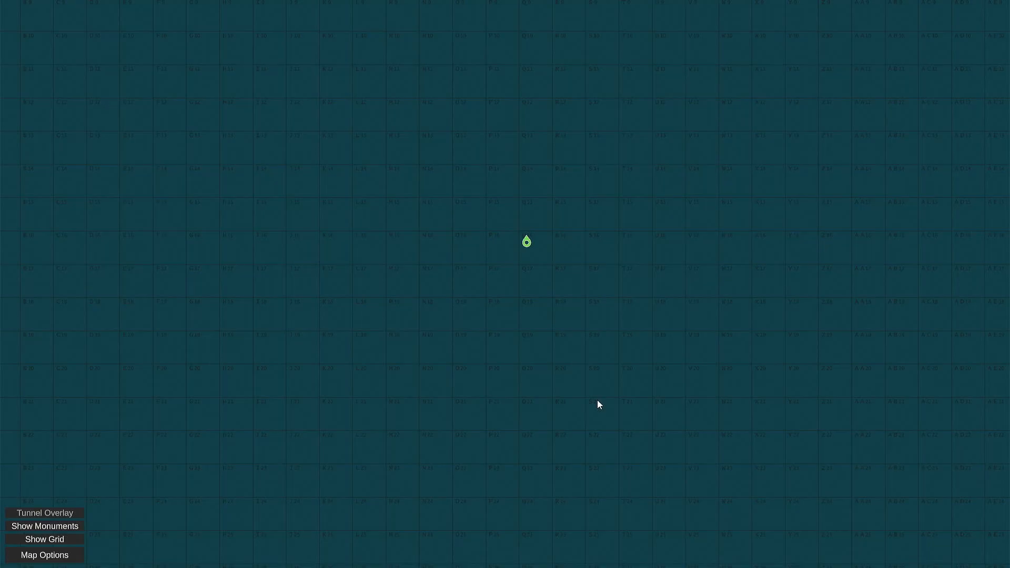
{"action": "key", "text": "m"}
{"action": "key", "text": "w"}
{"action": "mouse_move", "coordinate": [578, 404]}
{"action": "right_mouse_down"}
{"action": "mouse_move", "coordinate": [597, 501]}
{"action": "mouse_move", "coordinate": [478, 522]}
{"action": "mouse_move", "coordinate": [498, 419]}
{"action": "mouse_move", "coordinate": [566, 388]}
{"action": "right_mouse_up"}
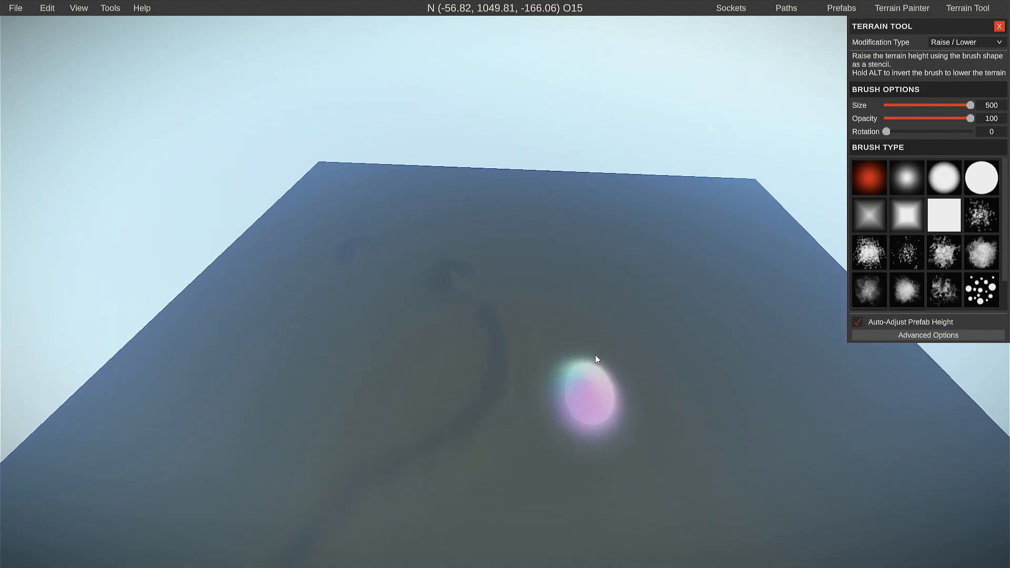
- Raise a tall landmass in the northeast part of the terrain with the solid round brush and check it on the map
{"action": "left_click", "coordinate": [978, 178]}
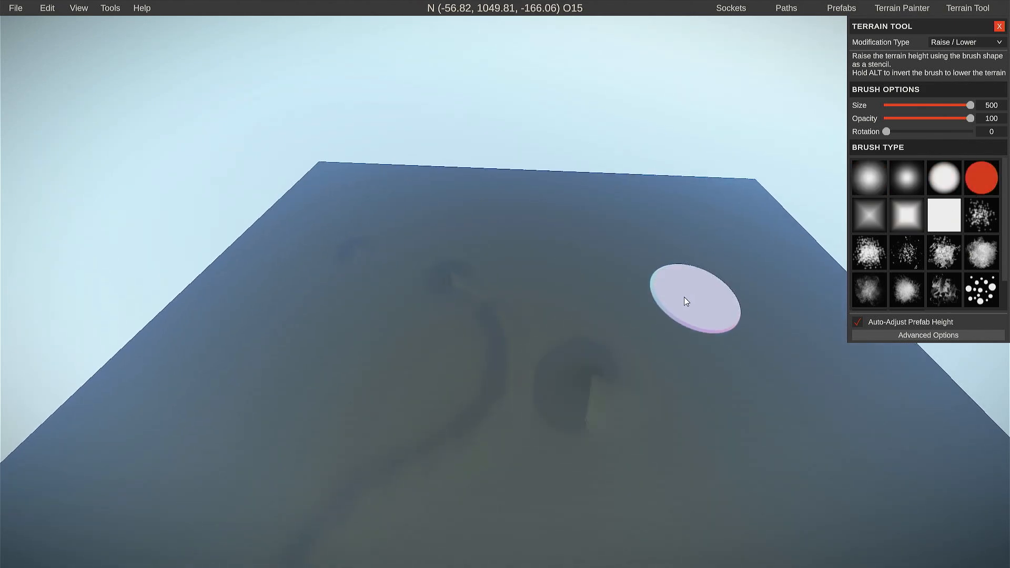
{"action": "mouse_move", "coordinate": [670, 315]}
{"action": "left_mouse_down"}
{"action": "mouse_move", "coordinate": [686, 337]}
{"action": "mouse_move", "coordinate": [619, 309]}
{"action": "left_mouse_up"}
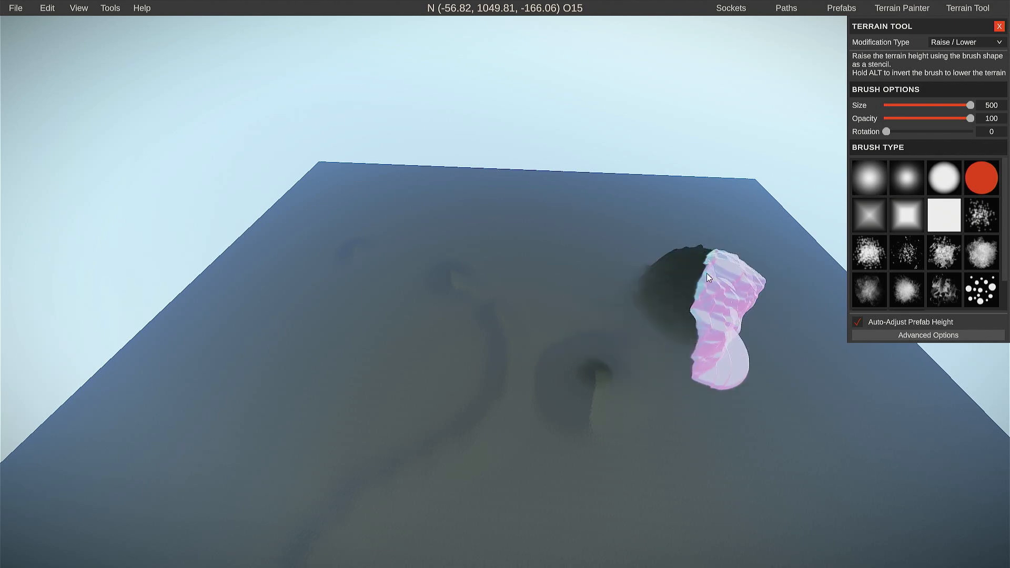
{"action": "mouse_move", "coordinate": [708, 265]}
{"action": "left_mouse_down"}
{"action": "mouse_move", "coordinate": [726, 279]}
{"action": "mouse_move", "coordinate": [744, 273]}
{"action": "mouse_move", "coordinate": [667, 381]}
{"action": "left_mouse_up"}
{"action": "key", "text": "m"}
{"action": "left_click_drag", "start_coordinate": [664, 165], "coordinate": [667, 301]}
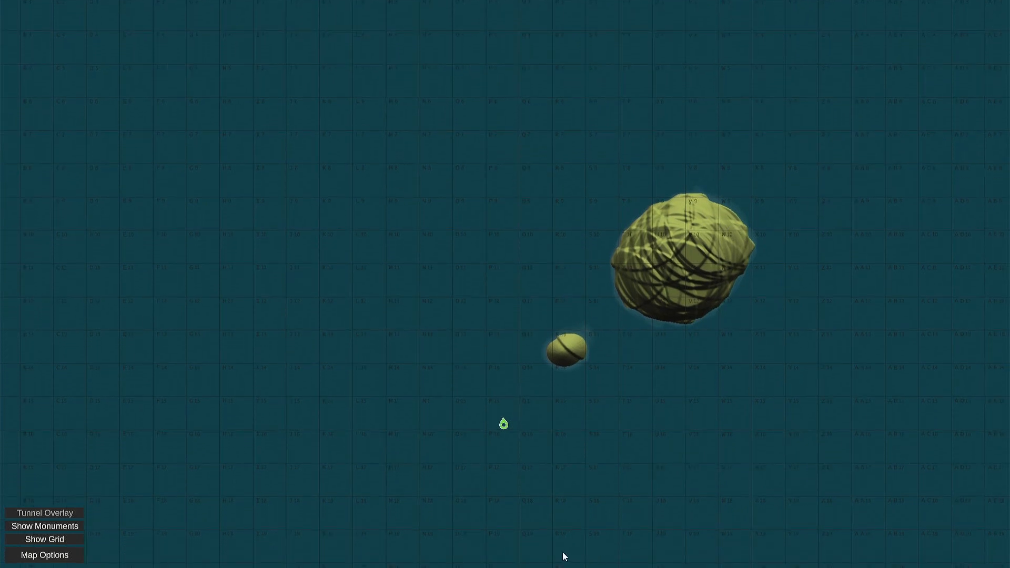
- Raise a second large landmass south of the tall one with the same solid round brush
{"action": "key", "text": "m"}
{"action": "mouse_move", "coordinate": [541, 418]}
{"action": "right_mouse_down"}
{"action": "mouse_move", "coordinate": [605, 467]}
{"action": "mouse_move", "coordinate": [602, 480]}
{"action": "mouse_move", "coordinate": [645, 431]}
{"action": "mouse_move", "coordinate": [627, 451]}
{"action": "mouse_move", "coordinate": [897, 343]}
{"action": "mouse_move", "coordinate": [985, 354]}
{"action": "mouse_move", "coordinate": [1008, 339]}
{"action": "right_mouse_up"}
{"action": "key", "text": "w"}
{"action": "key", "text": "a"}
{"action": "key", "text": "d"}
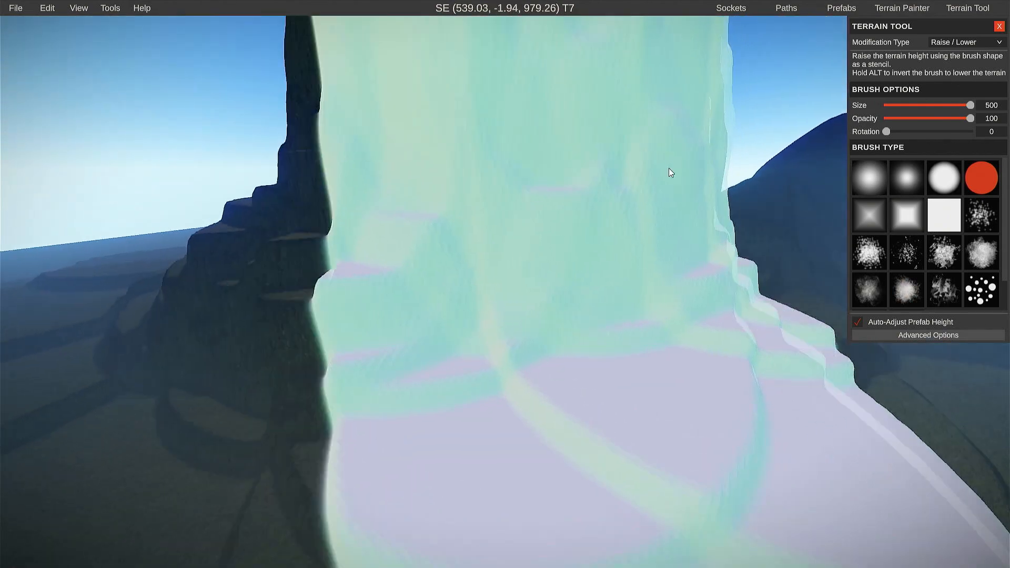
{"action": "mouse_move", "coordinate": [790, 137]}
{"action": "right_mouse_down"}
{"action": "mouse_move", "coordinate": [782, 128]}
{"action": "mouse_move", "coordinate": [762, 136]}
{"action": "mouse_move", "coordinate": [710, 224]}
{"action": "mouse_move", "coordinate": [706, 197]}
{"action": "mouse_move", "coordinate": [642, 265]}
{"action": "mouse_move", "coordinate": [681, 258]}
{"action": "mouse_move", "coordinate": [571, 231]}
{"action": "mouse_move", "coordinate": [578, 241]}
{"action": "right_mouse_up"}
{"action": "key", "text": "d"}
{"action": "key", "text": "e"}
{"action": "key", "text": "s"}
{"action": "key", "text": "e"}
{"action": "key", "text": "d"}
{"action": "key", "text": "w"}
{"action": "key", "text": "d"}
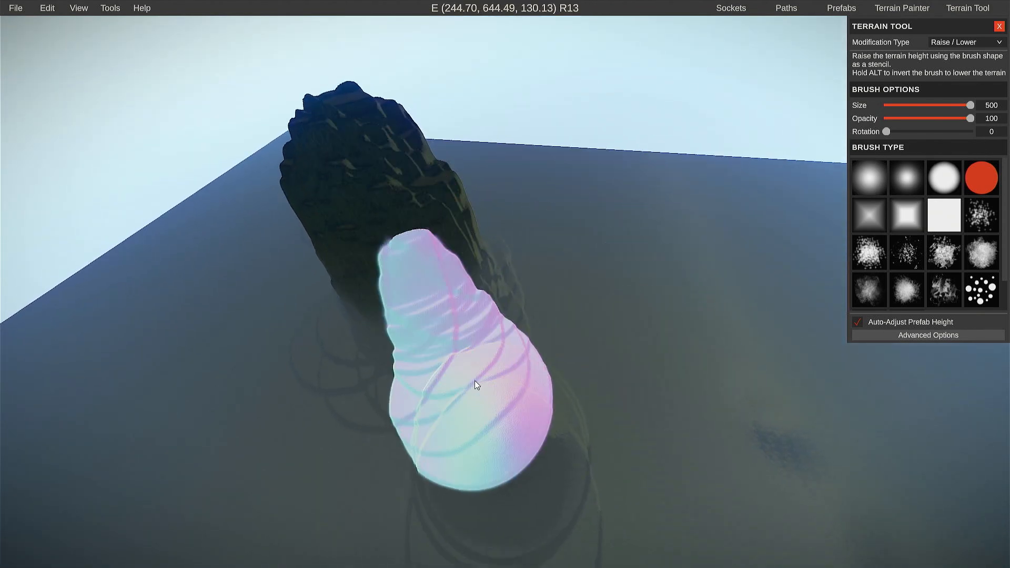
{"action": "mouse_move", "coordinate": [643, 349]}
{"action": "left_mouse_down"}
{"action": "mouse_move", "coordinate": [598, 314]}
{"action": "mouse_move", "coordinate": [663, 319]}
{"action": "mouse_move", "coordinate": [642, 272]}
{"action": "mouse_move", "coordinate": [623, 297]}
{"action": "mouse_move", "coordinate": [589, 254]}
{"action": "mouse_move", "coordinate": [635, 395]}
{"action": "left_mouse_up"}
- Check both landmasses on the map and raise a third area west of the small island between them
{"action": "key", "text": "d"}
{"action": "mouse_move", "coordinate": [635, 396]}
{"action": "right_mouse_down"}
{"action": "mouse_move", "coordinate": [780, 415]}
{"action": "mouse_move", "coordinate": [764, 392]}
{"action": "mouse_move", "coordinate": [747, 394]}
{"action": "mouse_move", "coordinate": [731, 417]}
{"action": "mouse_move", "coordinate": [557, 408]}
{"action": "mouse_move", "coordinate": [449, 322]}
{"action": "mouse_move", "coordinate": [544, 290]}
{"action": "mouse_move", "coordinate": [726, 273]}
{"action": "mouse_move", "coordinate": [740, 325]}
{"action": "mouse_move", "coordinate": [706, 406]}
{"action": "mouse_move", "coordinate": [677, 389]}
{"action": "right_mouse_up"}
{"action": "key", "text": "w"}
{"action": "key", "text": "a"}
{"action": "key", "text": "s"}
{"action": "key", "text": "a"}
{"action": "key", "text": "m"}
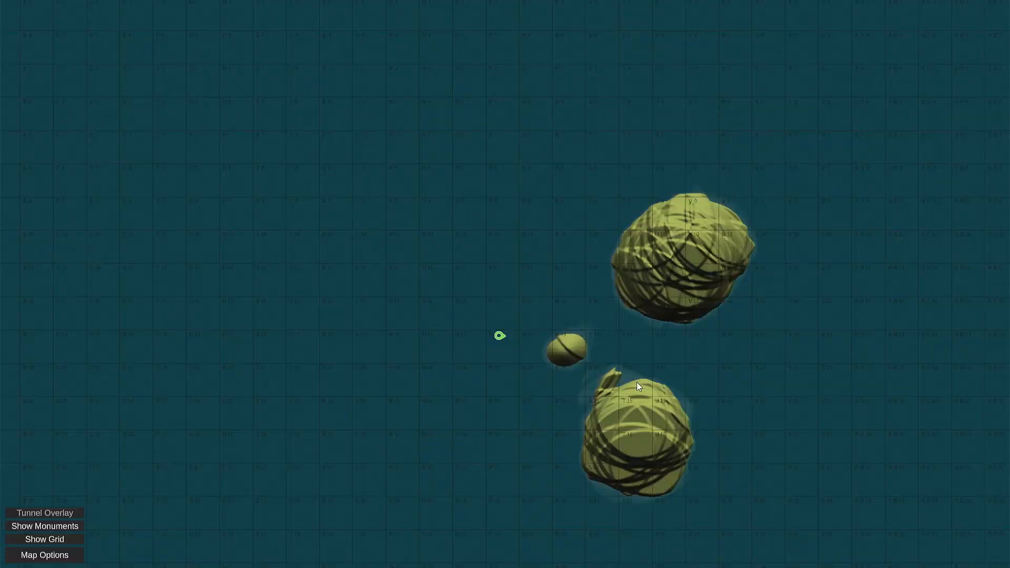
{"action": "key", "text": "m"}
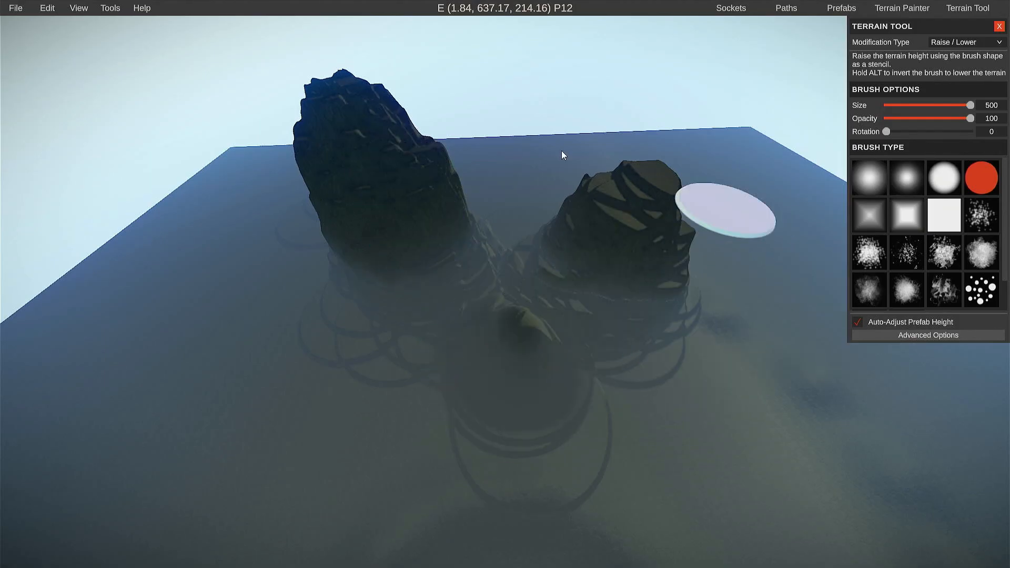
{"action": "mouse_move", "coordinate": [541, 198]}
{"action": "left_mouse_down"}
{"action": "mouse_move", "coordinate": [500, 245]}
{"action": "mouse_move", "coordinate": [518, 310]}
{"action": "left_mouse_up"}
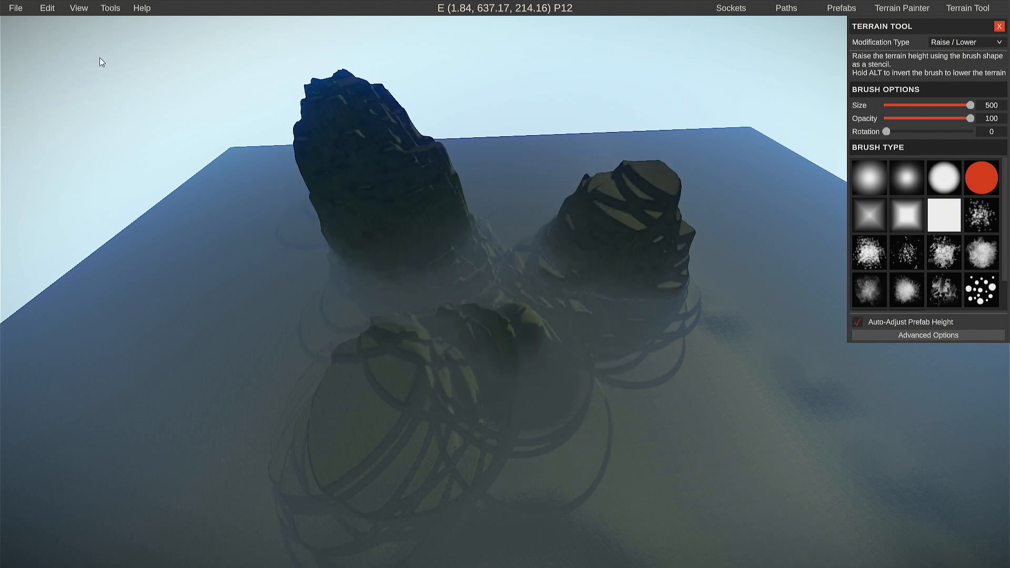
- Open the custom selection of native procedural tools, reposition its window and review the available components
{"action": "left_click", "coordinate": [111, 8]}
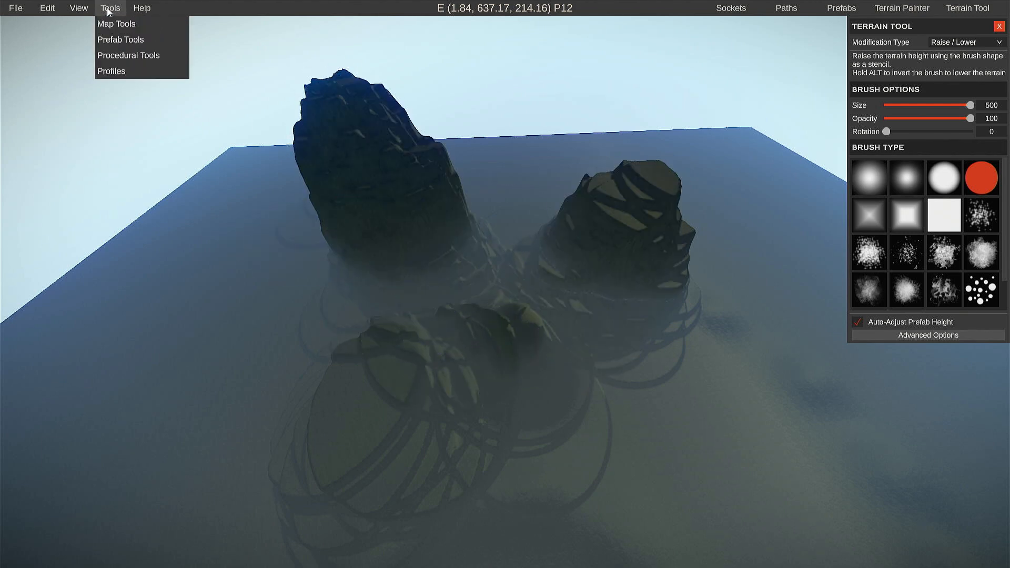
{"action": "mouse_move", "coordinate": [122, 54]}
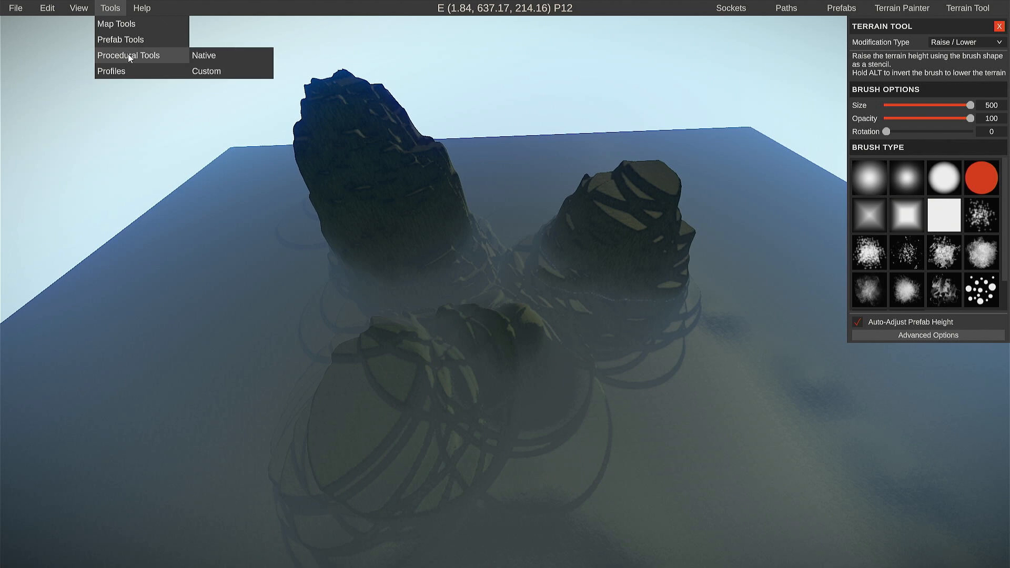
{"action": "mouse_move", "coordinate": [214, 55]}
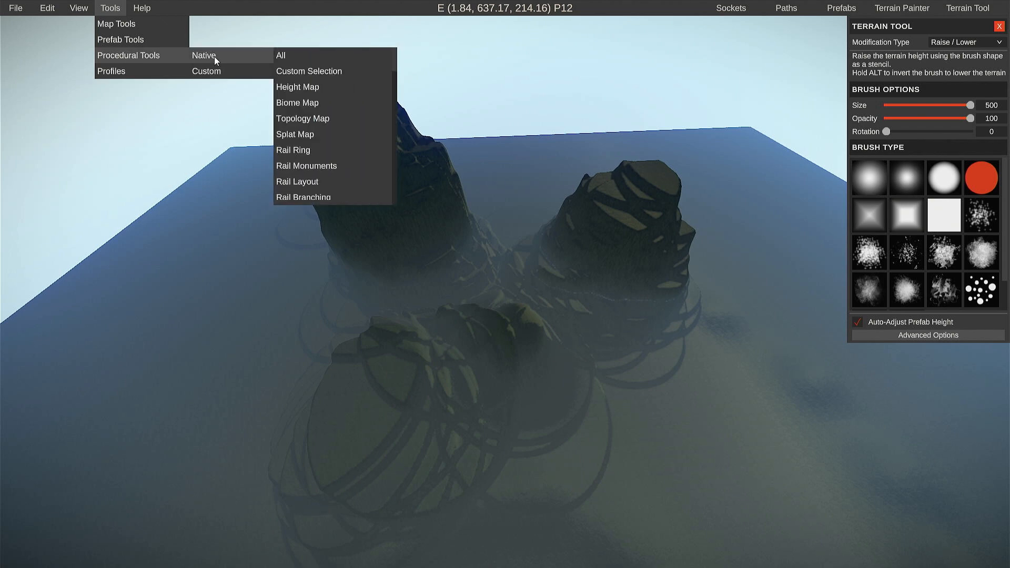
{"action": "left_click", "coordinate": [324, 72]}
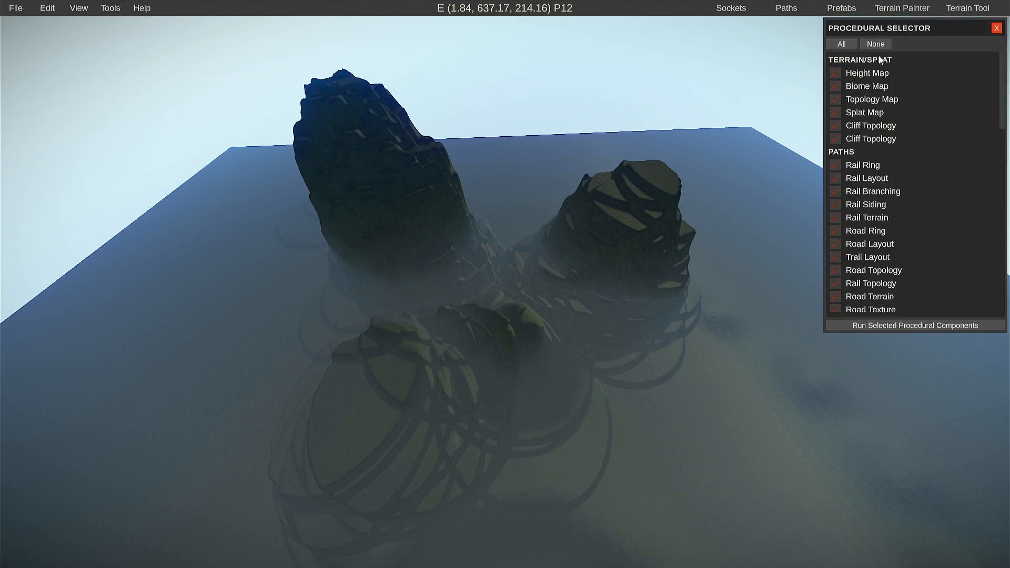
{"action": "left_click_drag", "start_coordinate": [922, 29], "coordinate": [880, 102]}
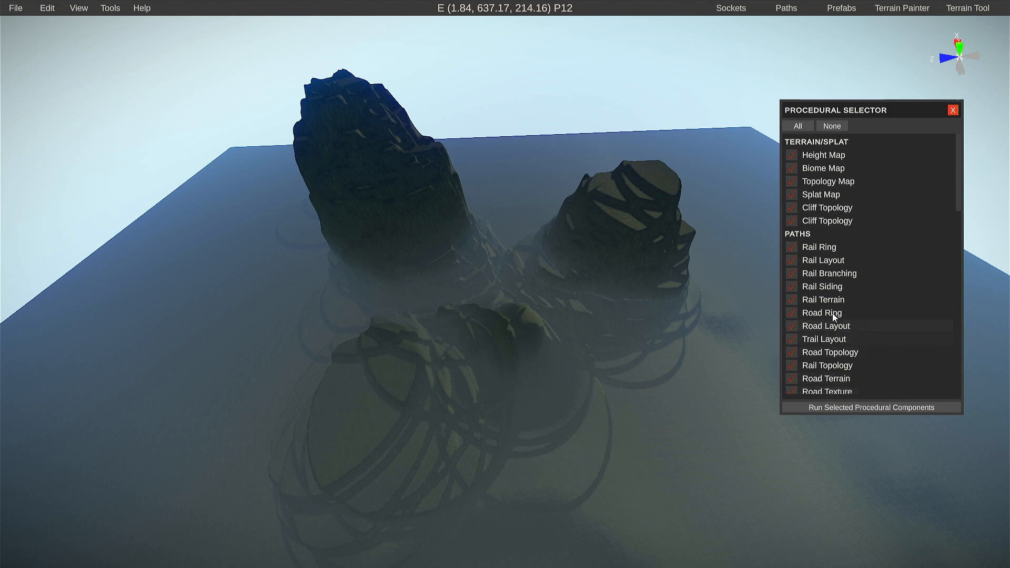
{"action": "scroll", "coordinate": [868, 363], "scroll_direction": "down", "scroll_amount": 5}
{"action": "scroll", "coordinate": [872, 366], "scroll_direction": "down", "scroll_amount": 6}
{"action": "scroll", "coordinate": [875, 367], "scroll_direction": "up", "scroll_amount": 11}
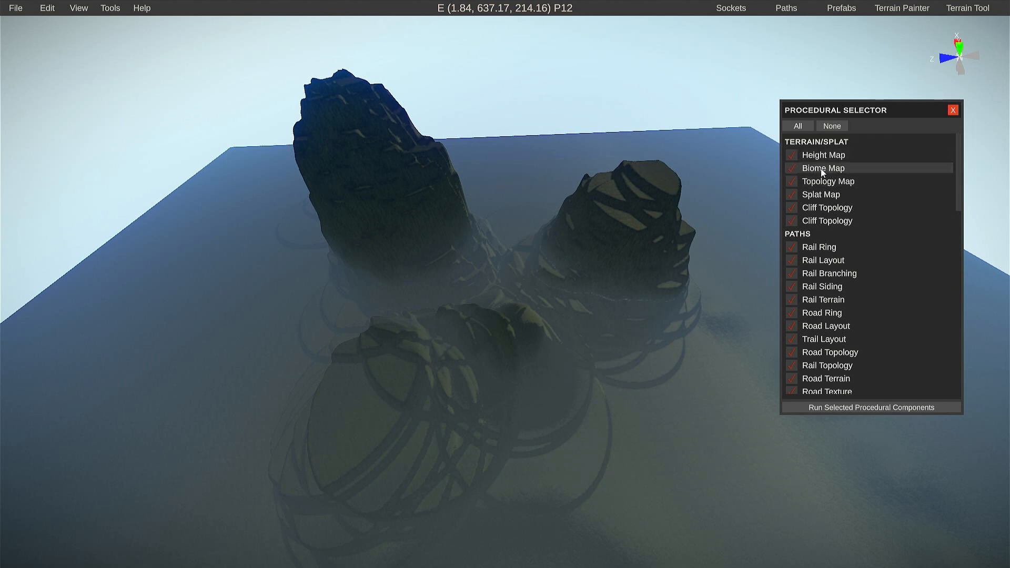
- Clear every procedural component except Height Map and run the selection to generate new terrain
{"action": "left_click", "coordinate": [793, 169]}
{"action": "left_click", "coordinate": [791, 180]}
{"action": "left_click", "coordinate": [793, 194]}
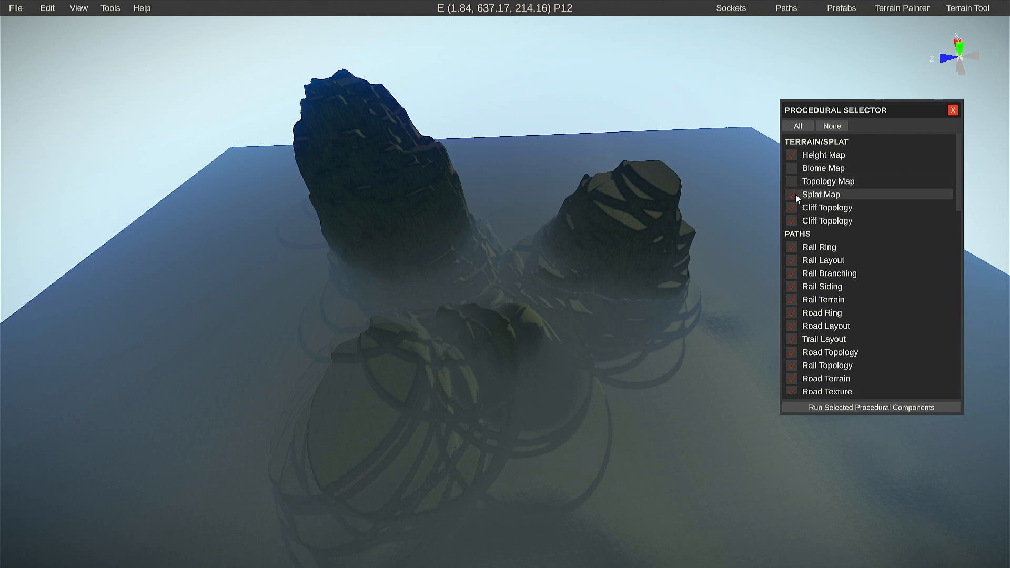
{"action": "left_click", "coordinate": [792, 209]}
{"action": "left_click", "coordinate": [793, 221]}
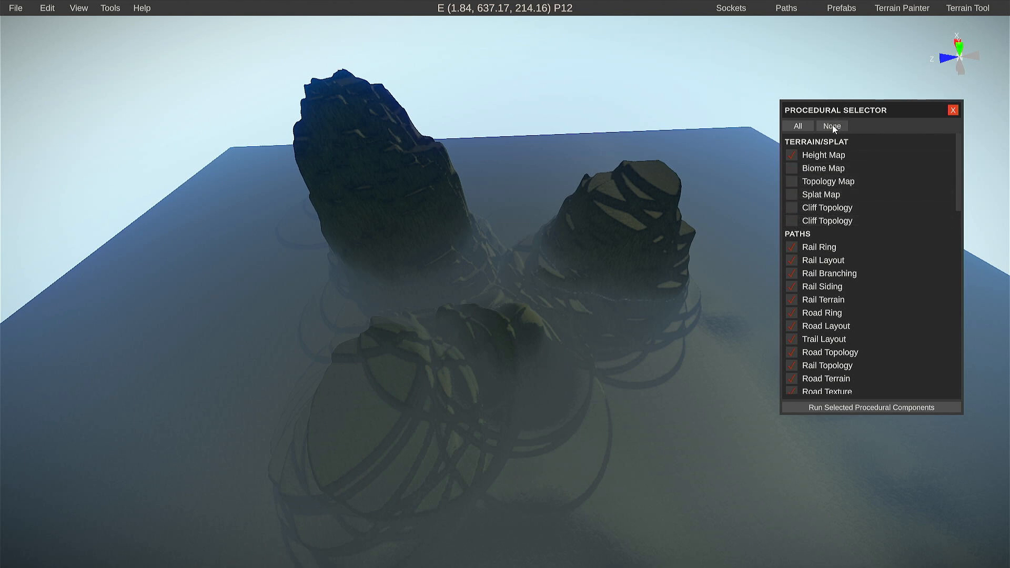
{"action": "left_click", "coordinate": [793, 156]}
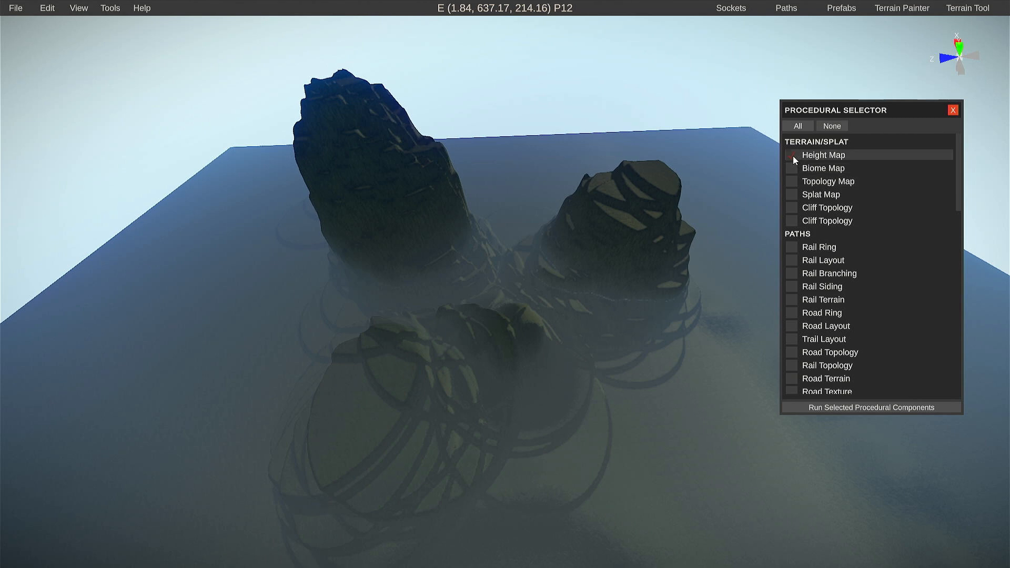
{"action": "left_click", "coordinate": [856, 408]}
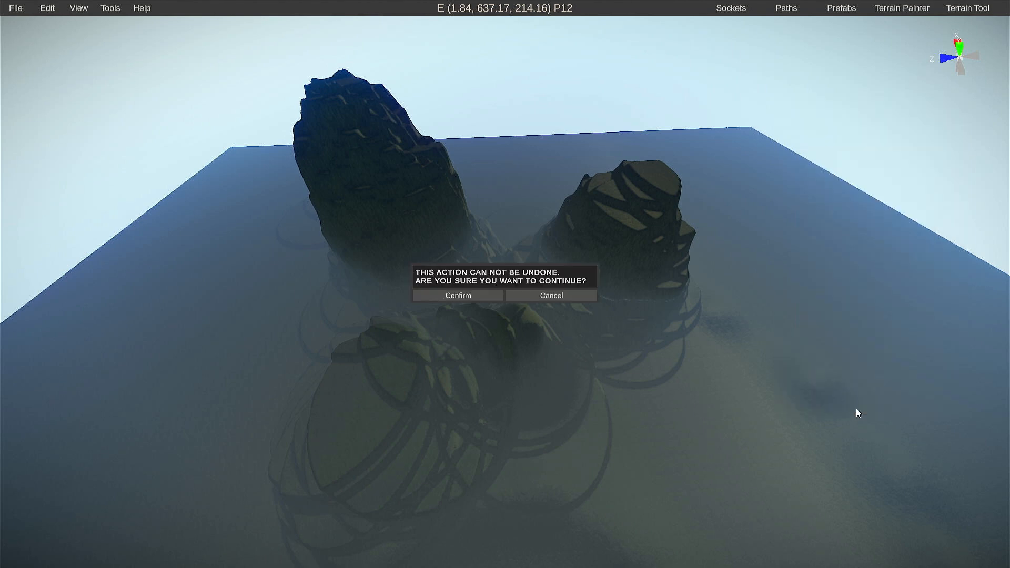
{"action": "left_click", "coordinate": [481, 295]}
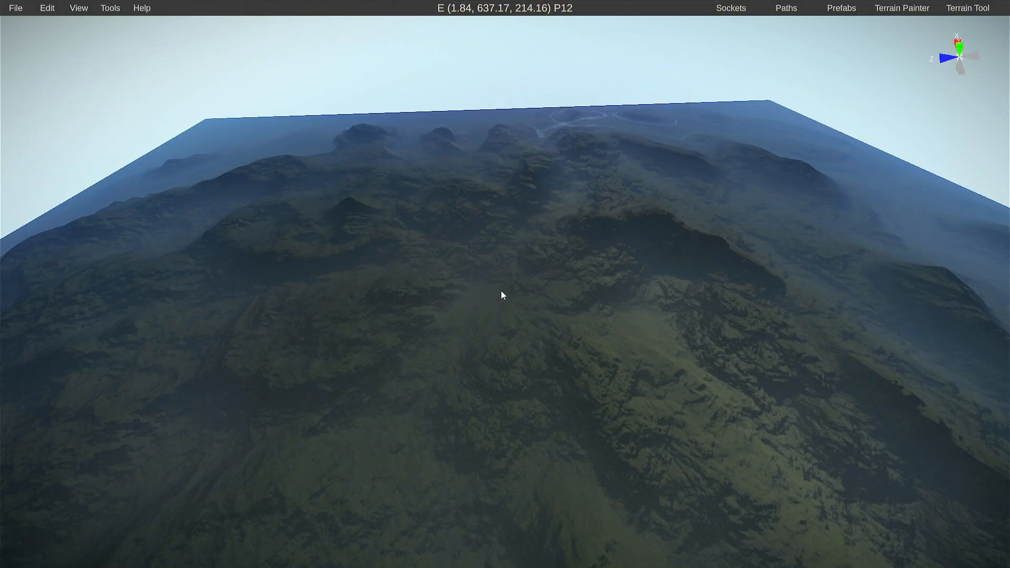
- Examine the generated terrain from above and on the map, checking its coastline, mountains and surrounding islands
{"action": "right_click_drag", "start_coordinate": [547, 311], "coordinate": [561, 403]}
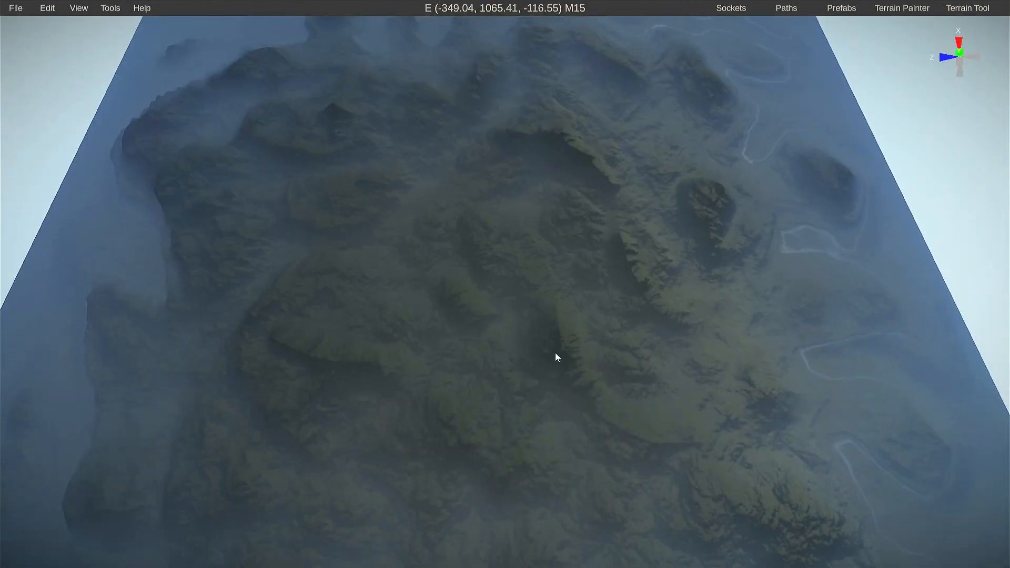
{"action": "key", "text": "m"}
{"action": "left_click_drag", "start_coordinate": [491, 287], "coordinate": [506, 159]}
{"action": "left_click_drag", "start_coordinate": [580, 266], "coordinate": [512, 318]}
{"action": "left_click_drag", "start_coordinate": [490, 164], "coordinate": [459, 409]}
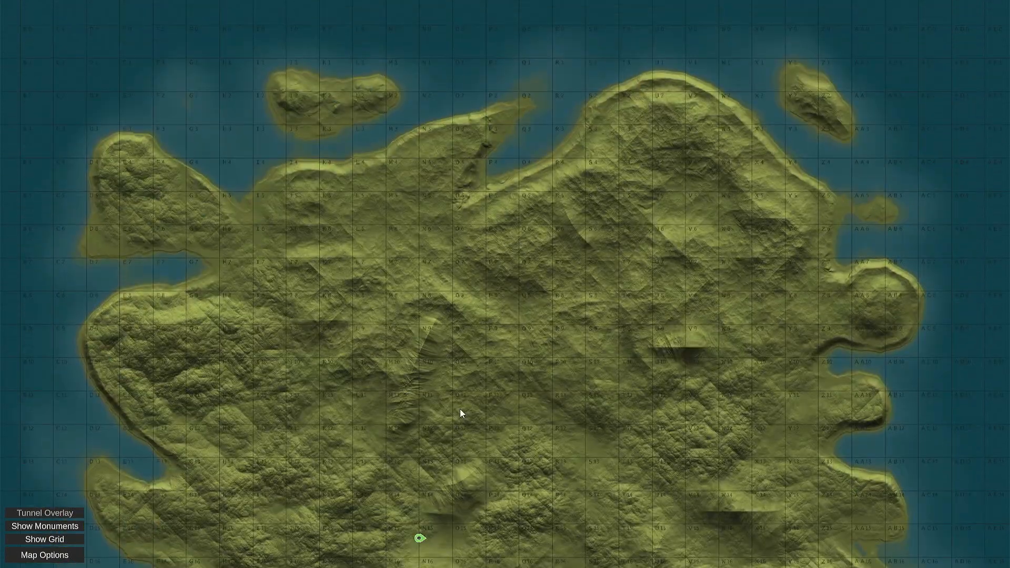
{"action": "left_click_drag", "start_coordinate": [416, 383], "coordinate": [488, 307]}
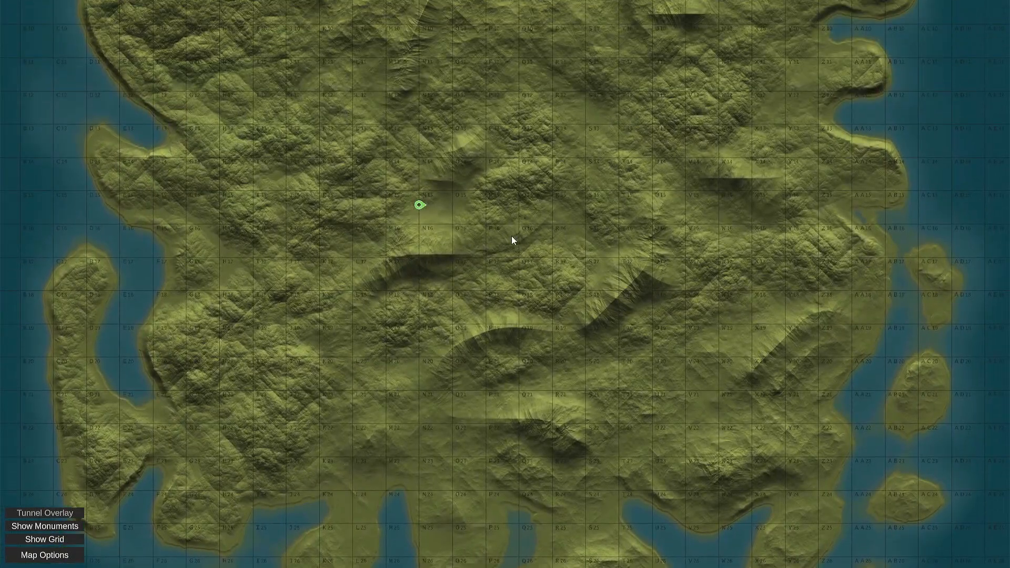
{"action": "left_click_drag", "start_coordinate": [498, 218], "coordinate": [495, 254]}
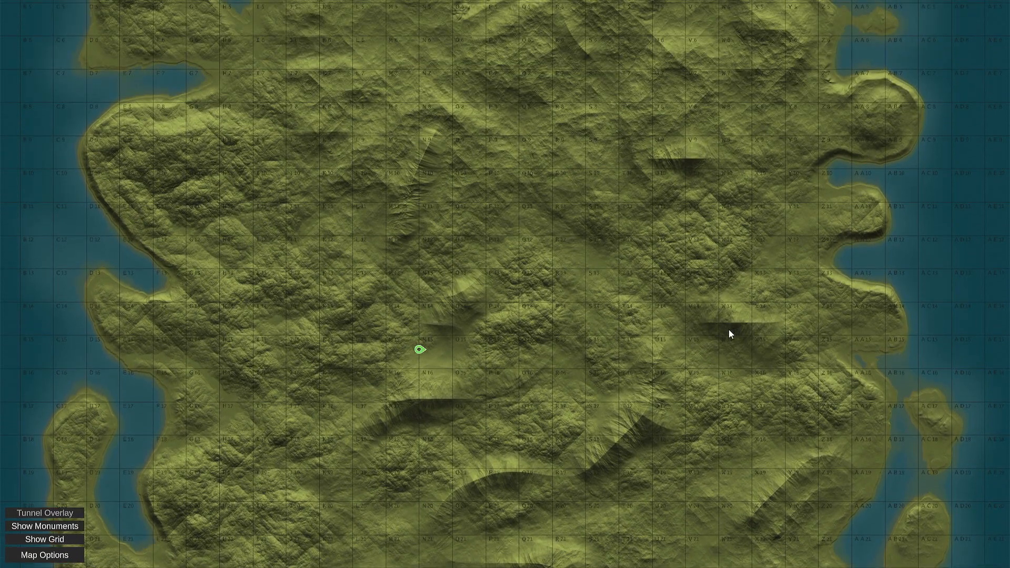
{"action": "left_click_drag", "start_coordinate": [633, 424], "coordinate": [687, 273]}
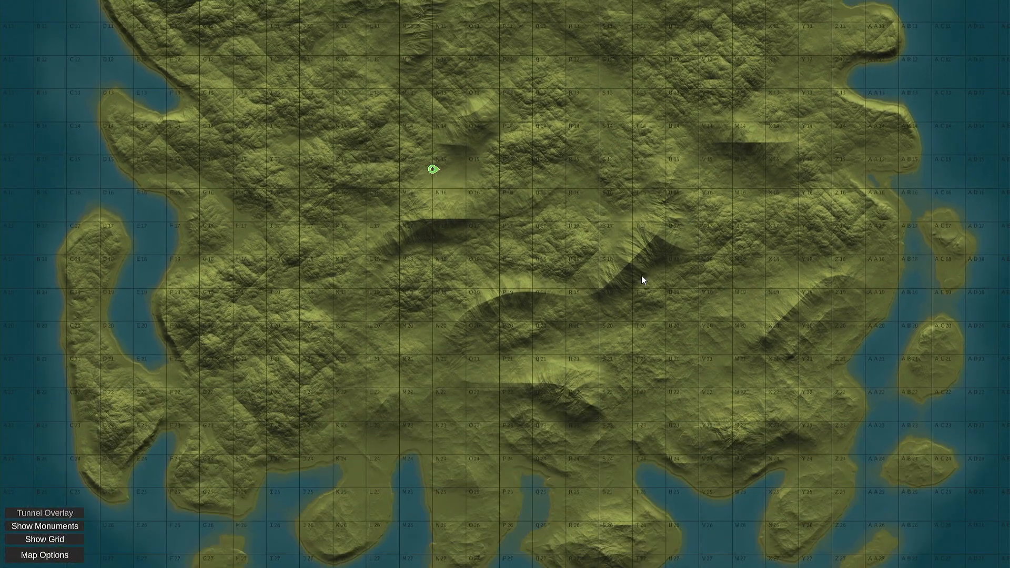
{"action": "left_click_drag", "start_coordinate": [429, 100], "coordinate": [397, 331]}
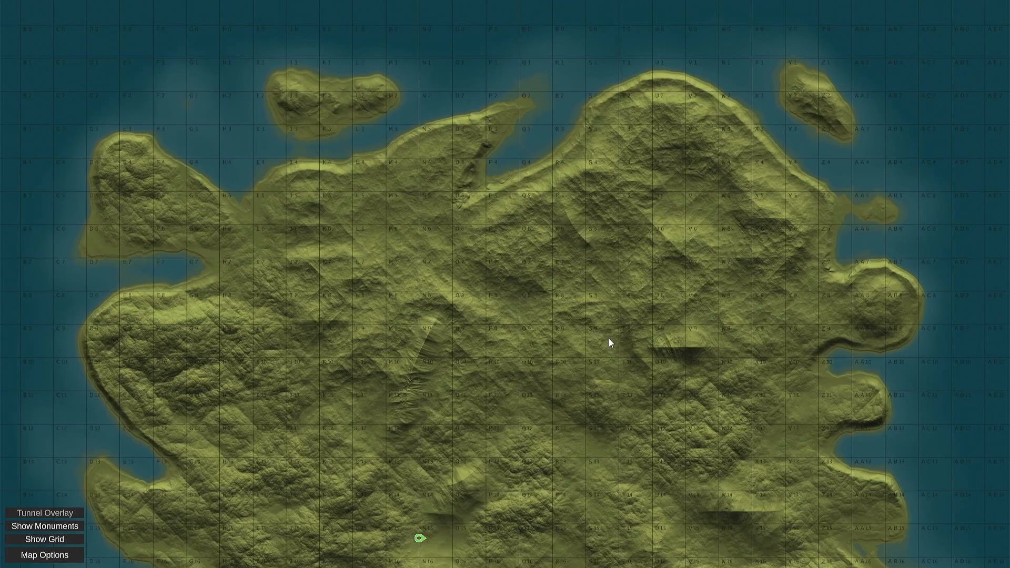
{"action": "left_click_drag", "start_coordinate": [609, 339], "coordinate": [617, 226]}
{"action": "key", "text": "m"}
{"action": "right_click_drag", "start_coordinate": [646, 264], "coordinate": [575, 215]}
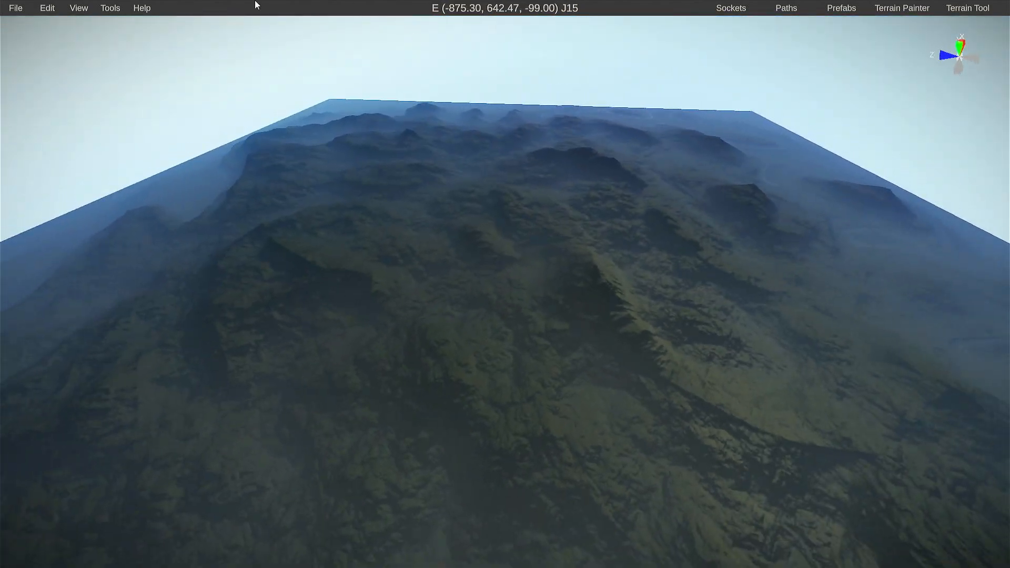
- Reopen the native custom selection, move its window out of the way and run Height Map again for a different terrain
{"action": "left_click", "coordinate": [111, 8]}
{"action": "mouse_move", "coordinate": [131, 56]}
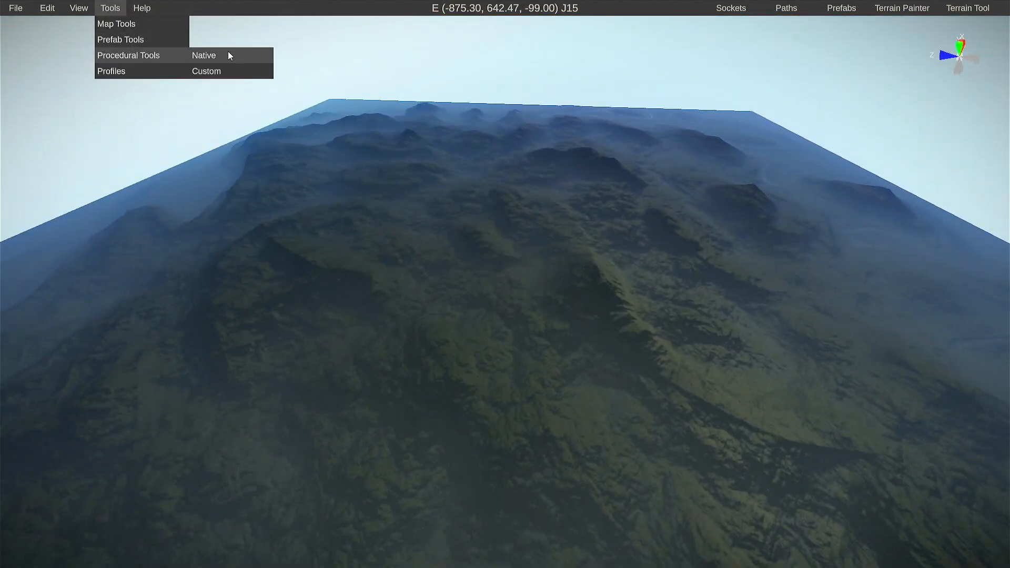
{"action": "mouse_move", "coordinate": [228, 55]}
{"action": "left_click", "coordinate": [298, 69]}
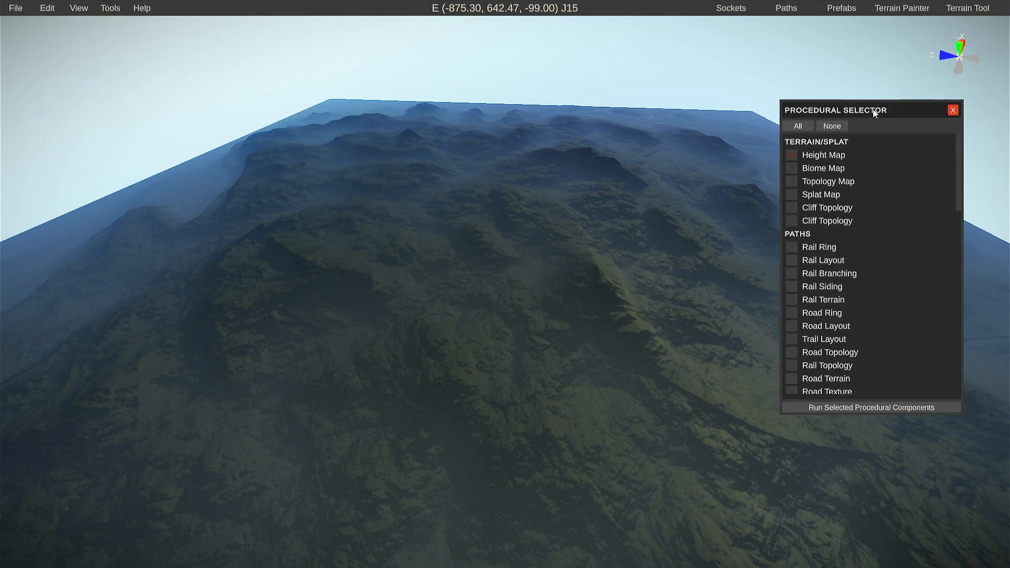
{"action": "left_click_drag", "start_coordinate": [873, 109], "coordinate": [920, 18]}
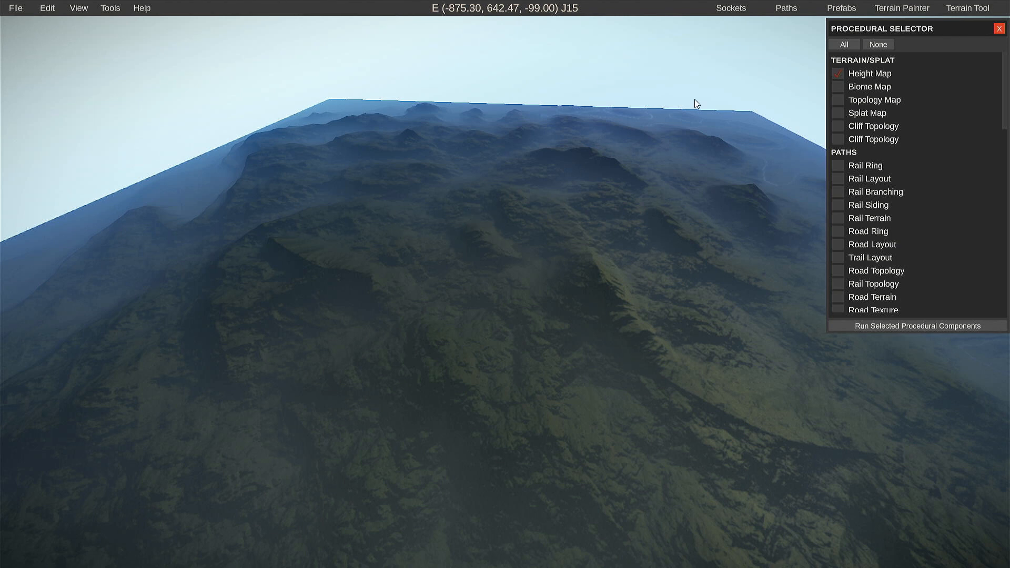
{"action": "left_click", "coordinate": [916, 326]}
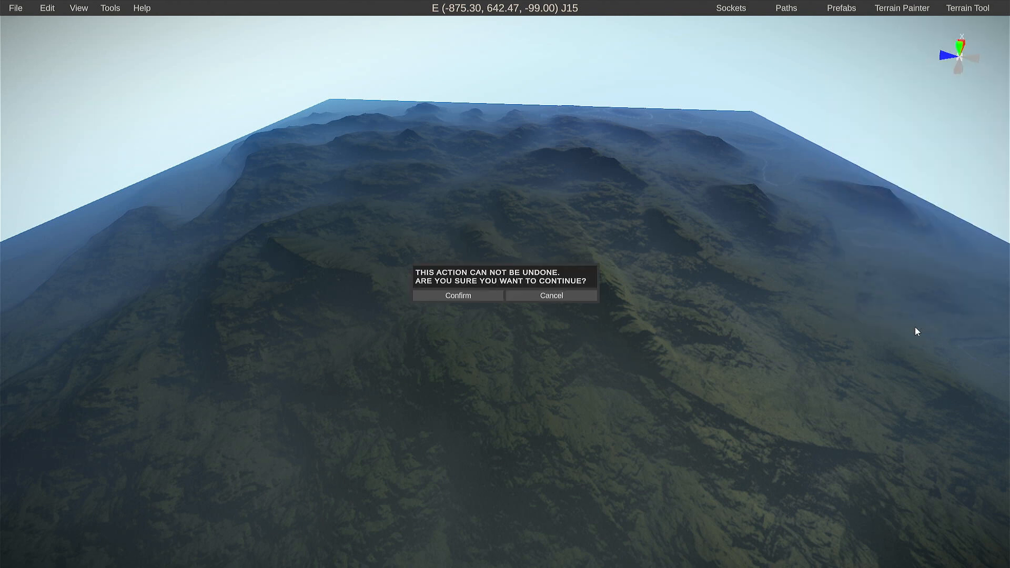
{"action": "left_click", "coordinate": [458, 296]}
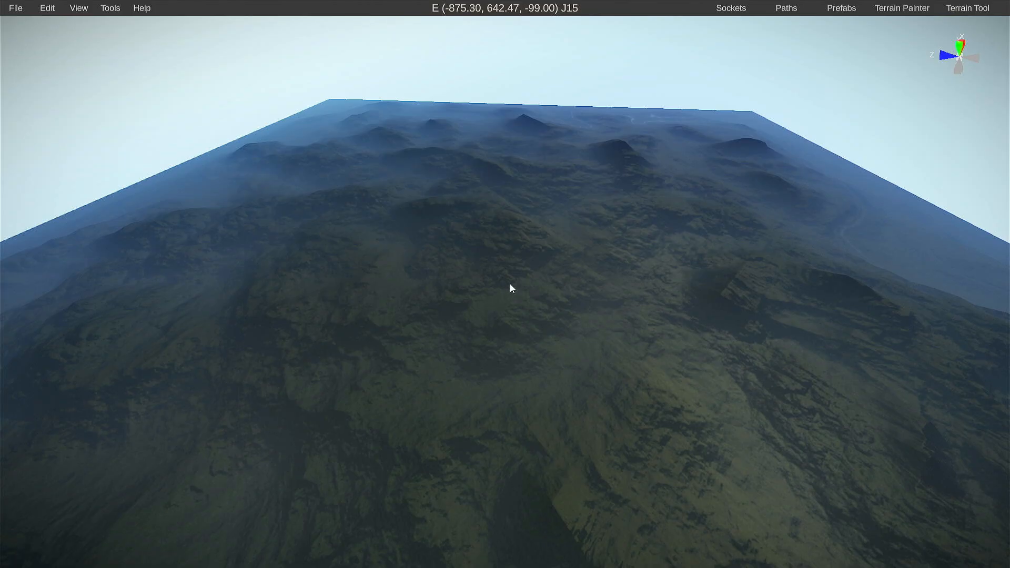
- Examine the regenerated landmass on the map and in the 3D view from high above
{"action": "key", "text": "m"}
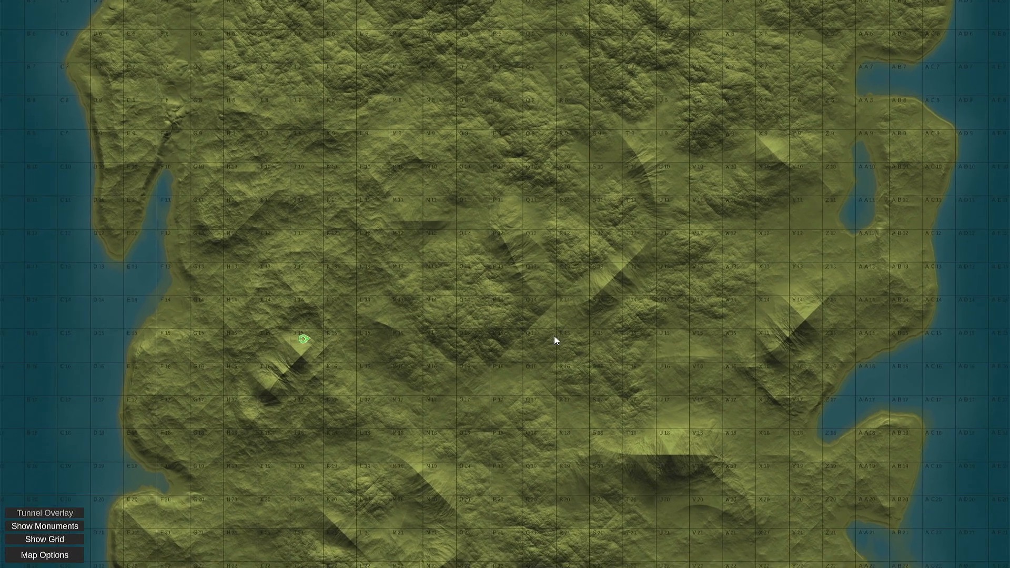
{"action": "left_click_drag", "start_coordinate": [554, 336], "coordinate": [576, 226]}
{"action": "left_click_drag", "start_coordinate": [487, 318], "coordinate": [472, 321]}
{"action": "left_click_drag", "start_coordinate": [418, 400], "coordinate": [409, 497]}
{"action": "left_click_drag", "start_coordinate": [534, 364], "coordinate": [413, 326]}
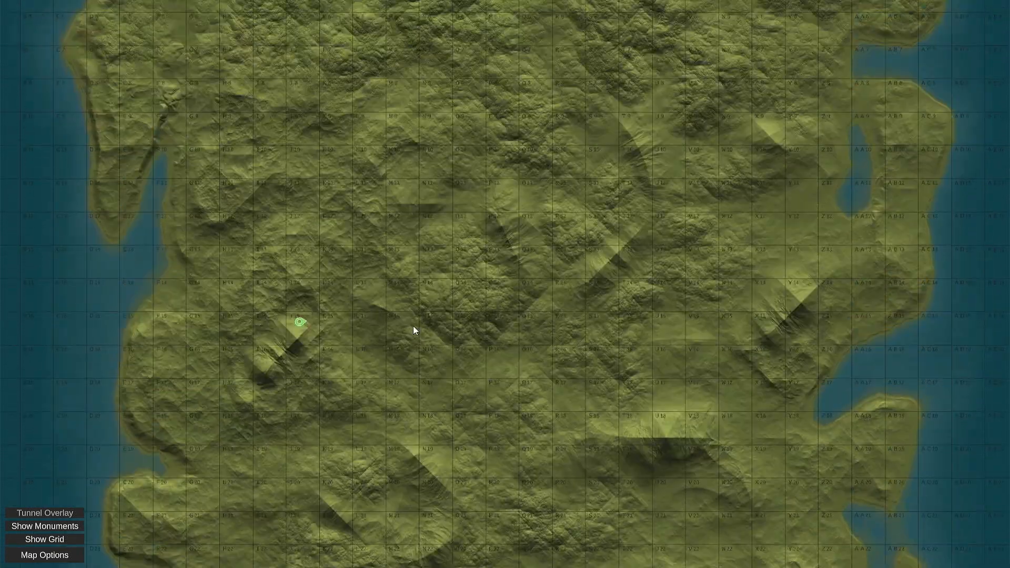
{"action": "scroll", "coordinate": [606, 295], "scroll_direction": "down", "scroll_amount": 3}
{"action": "scroll", "coordinate": [645, 203], "scroll_direction": "up", "scroll_amount": 3}
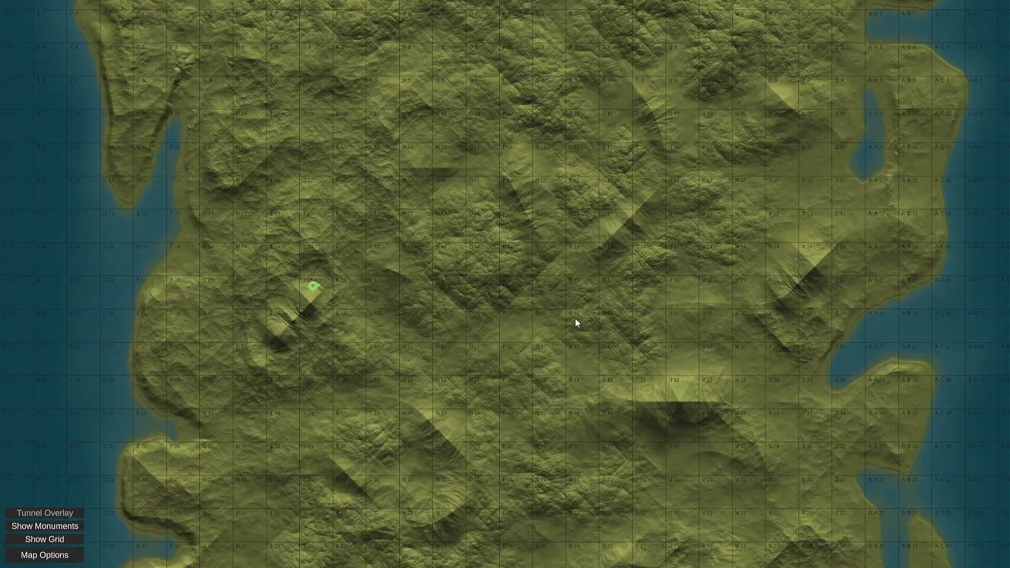
{"action": "key", "text": "m"}
{"action": "key", "text": "s"}
{"action": "right_click_drag", "start_coordinate": [568, 365], "coordinate": [589, 446]}
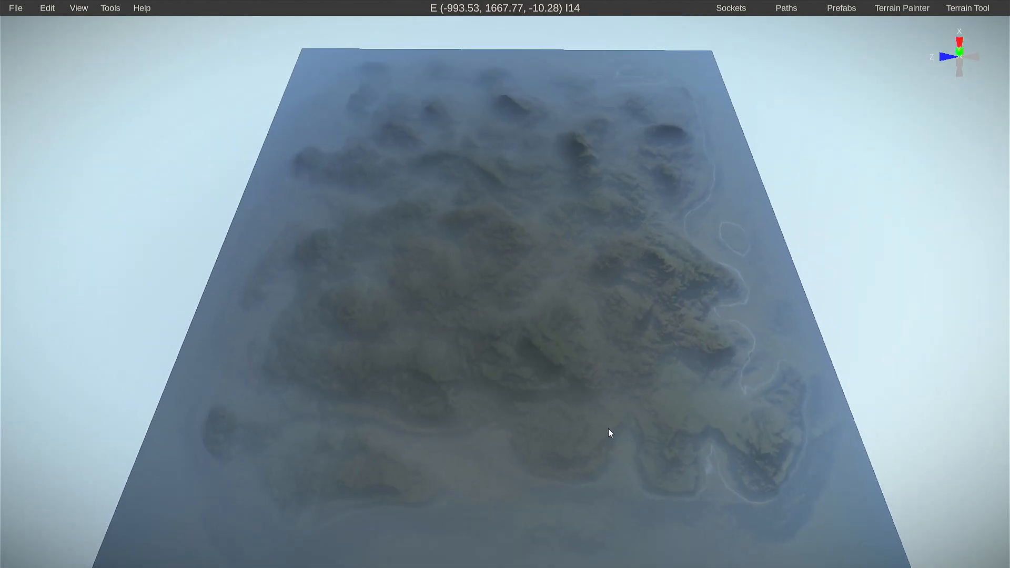
{"action": "mouse_move", "coordinate": [460, 302]}
{"action": "right_mouse_down"}
{"action": "mouse_move", "coordinate": [512, 270]}
{"action": "mouse_move", "coordinate": [473, 279]}
{"action": "mouse_move", "coordinate": [466, 309]}
{"action": "right_mouse_up"}
{"action": "key", "text": "w"}
- Reopen the native custom selection and run only the Biome Map component on the terrain
{"action": "left_click", "coordinate": [110, 8]}
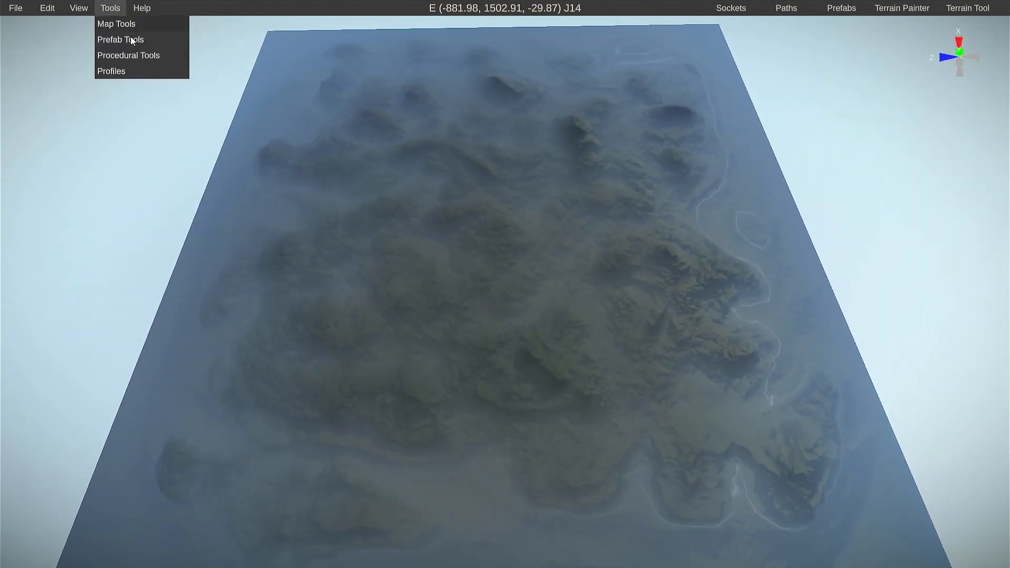
{"action": "mouse_move", "coordinate": [138, 56]}
{"action": "mouse_move", "coordinate": [235, 59]}
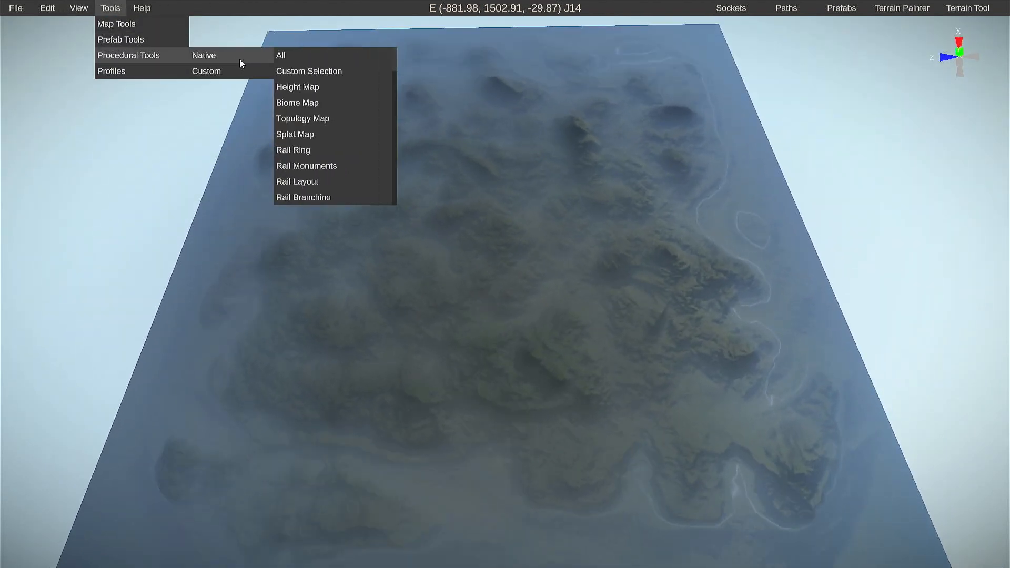
{"action": "left_click", "coordinate": [290, 69]}
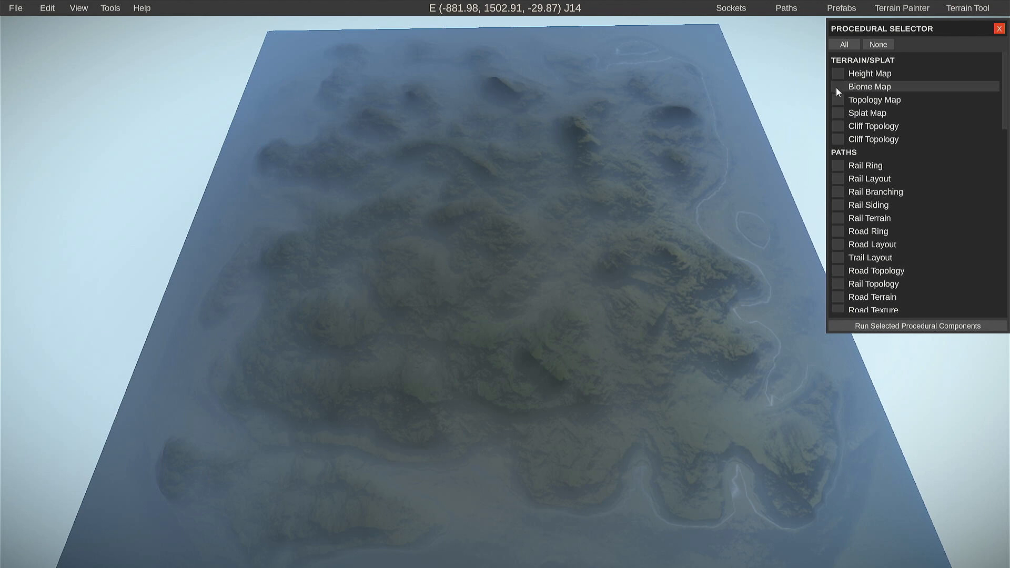
{"action": "left_click", "coordinate": [837, 87]}
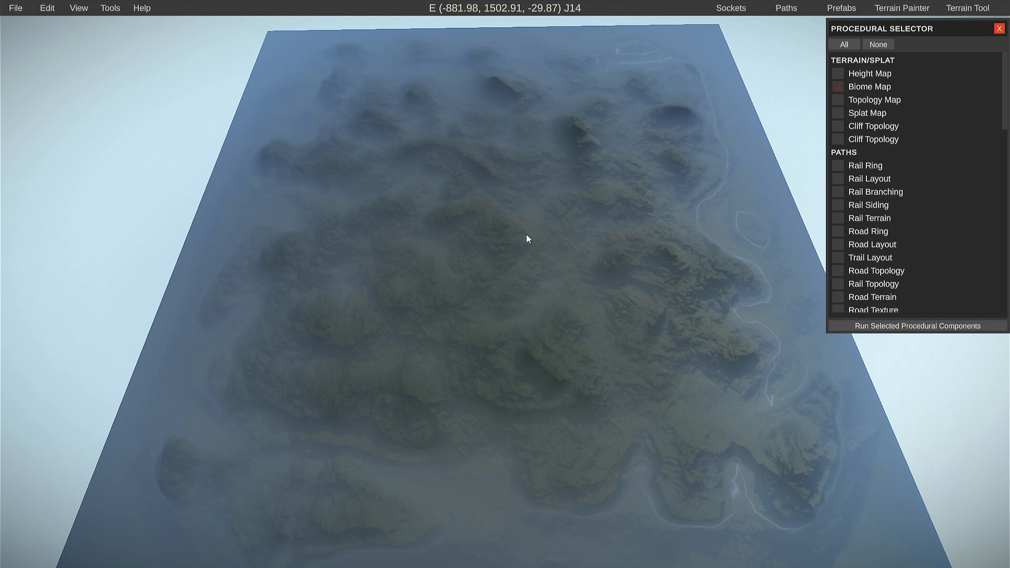
{"action": "left_click", "coordinate": [866, 327]}
{"action": "left_click", "coordinate": [458, 297]}
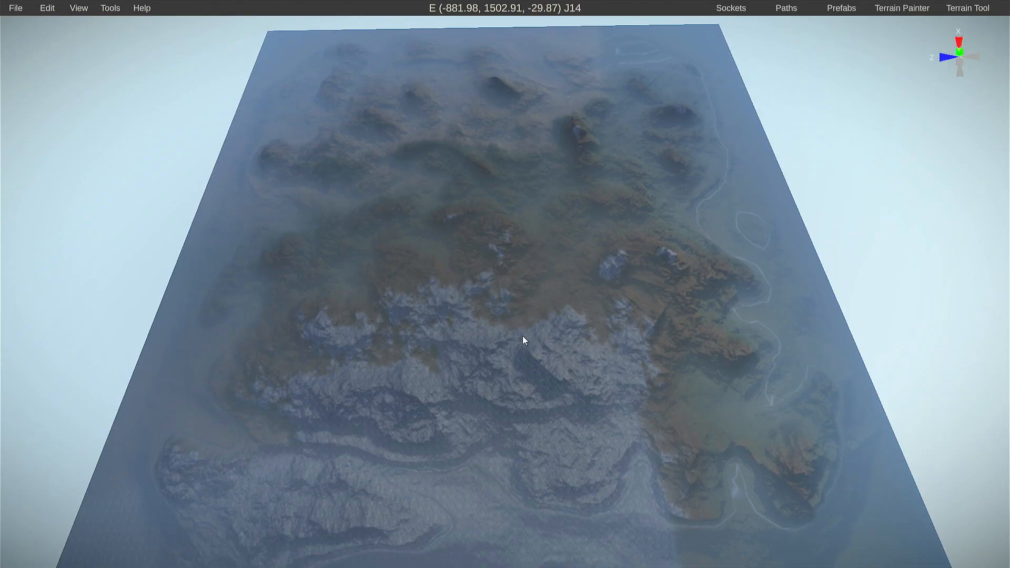
- Inspect the biomes across the terrain and run the Biome Map component again for a different distribution
{"action": "right_click_drag", "start_coordinate": [522, 335], "coordinate": [555, 302]}
{"action": "right_click_drag", "start_coordinate": [553, 303], "coordinate": [548, 346]}
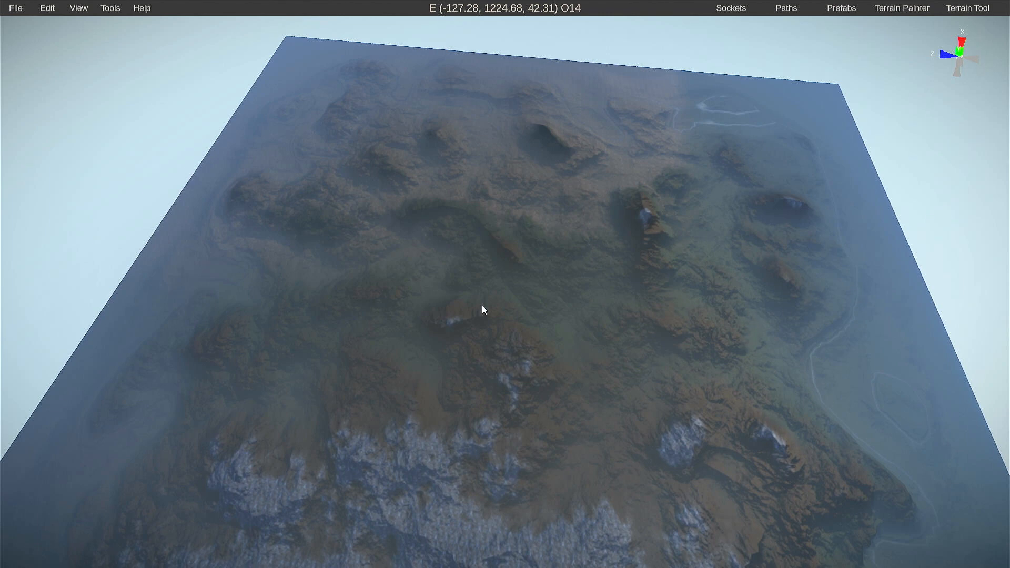
{"action": "right_click_drag", "start_coordinate": [738, 305], "coordinate": [633, 515]}
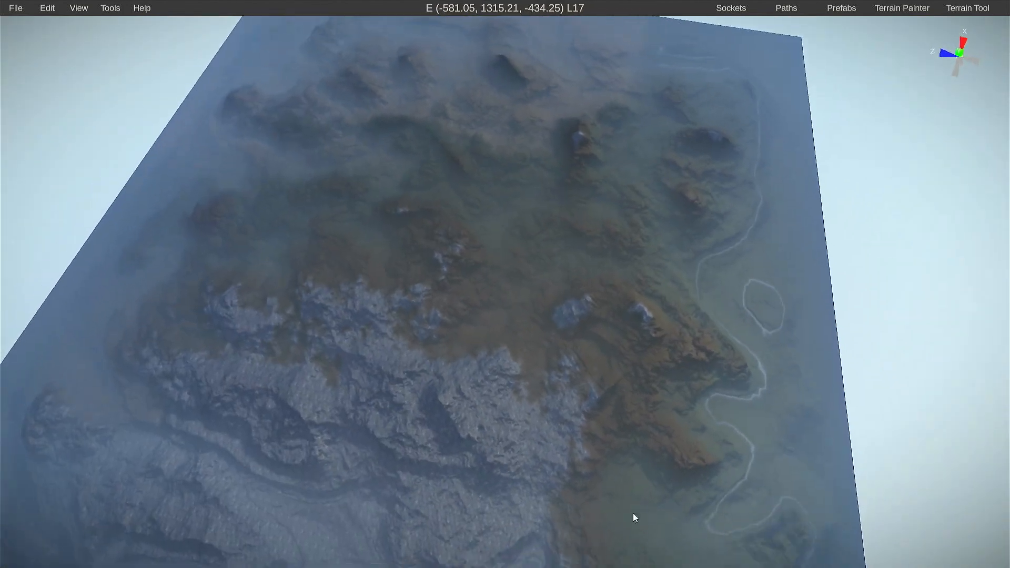
{"action": "left_click", "coordinate": [120, 7]}
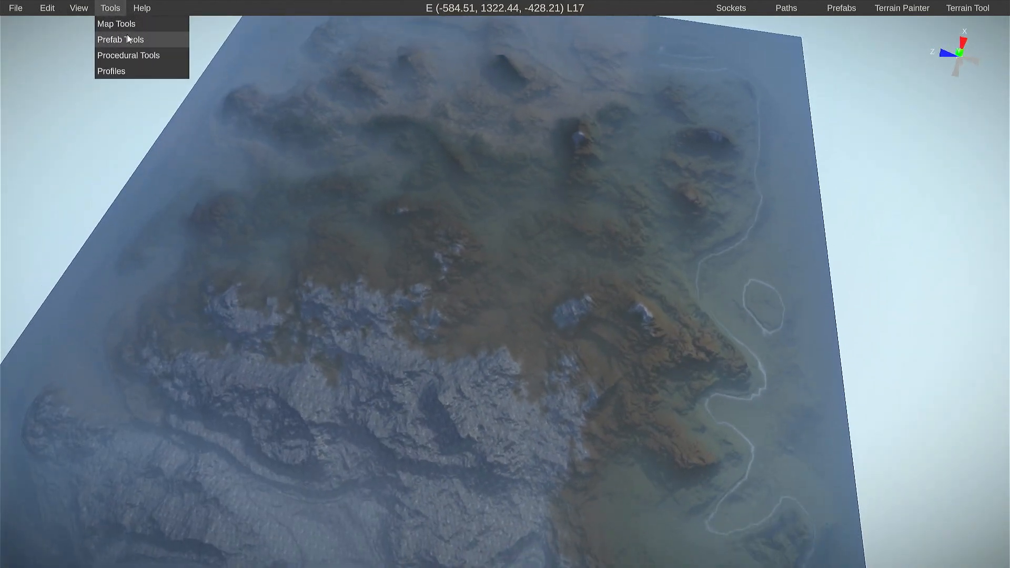
{"action": "mouse_move", "coordinate": [172, 57]}
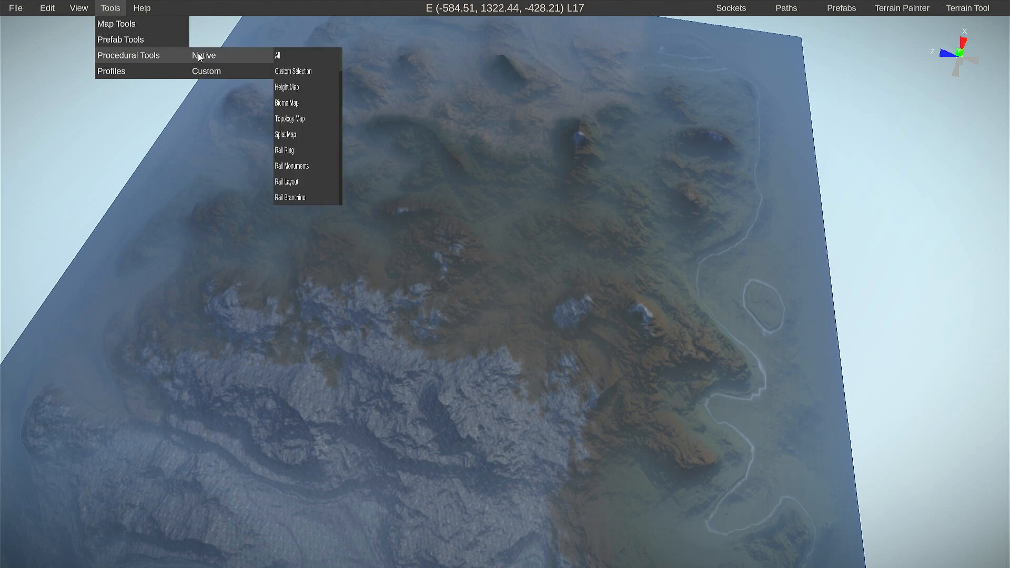
{"action": "left_click", "coordinate": [301, 70]}
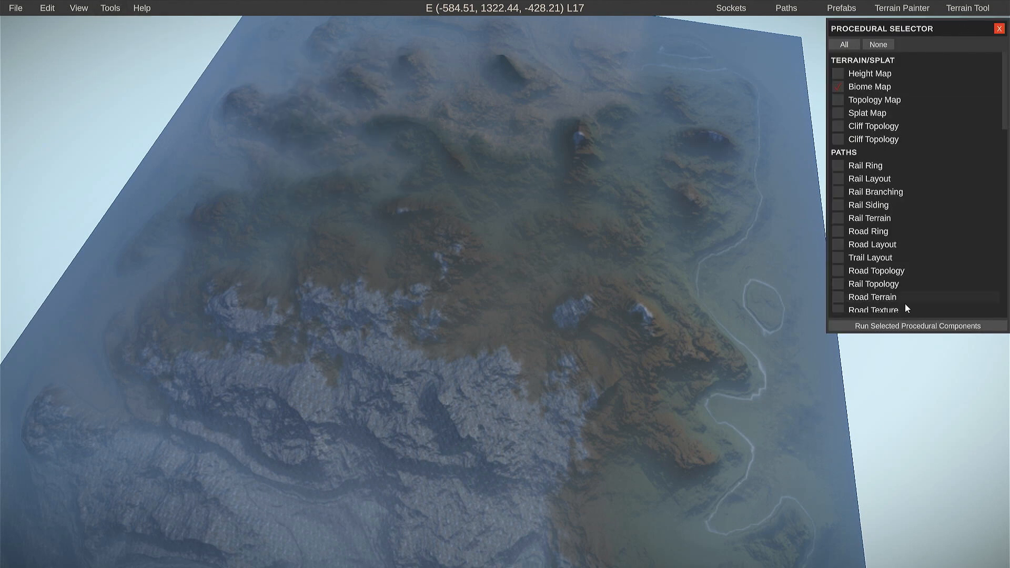
{"action": "left_click", "coordinate": [910, 326]}
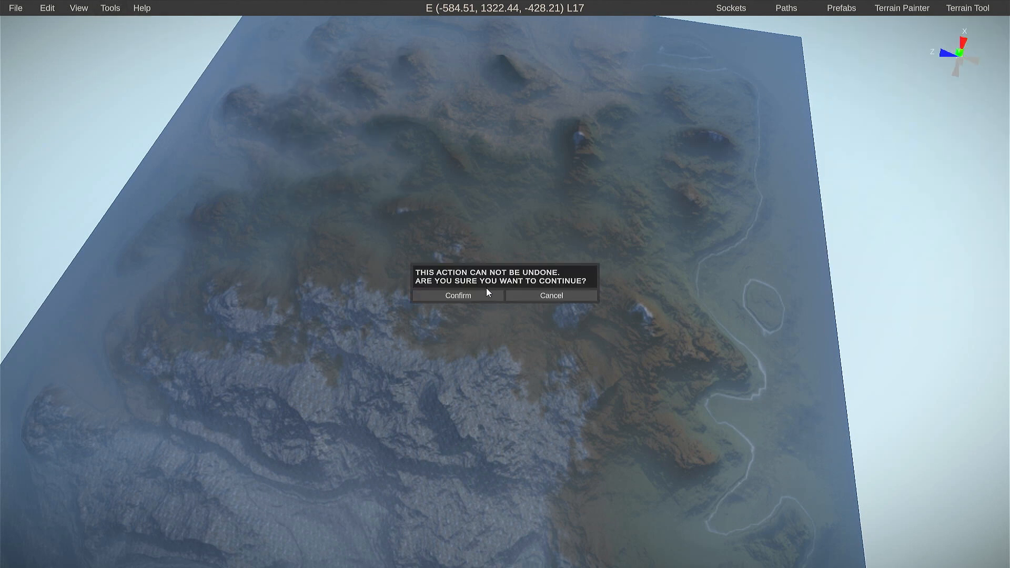
{"action": "left_click", "coordinate": [486, 295]}
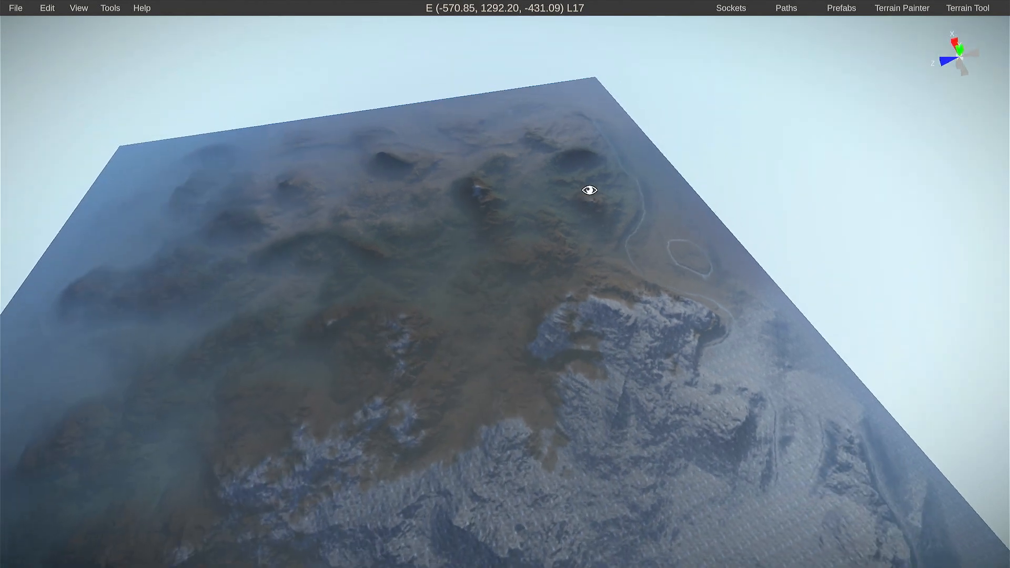
- Fly over the terrain to examine how the regenerated biomes are distributed
{"action": "right_click_drag", "start_coordinate": [589, 189], "coordinate": [577, 232]}
{"action": "key", "text": "w"}
{"action": "key", "text": "s"}
{"action": "key", "text": "w"}
{"action": "key", "text": "a"}
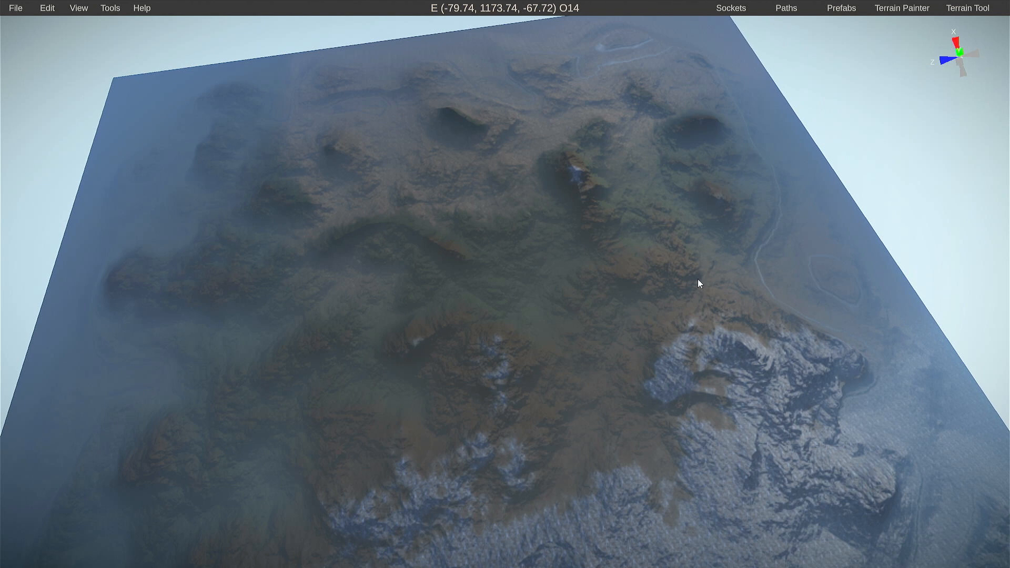
{"action": "key", "text": "s"}
{"action": "right_click_drag", "start_coordinate": [635, 376], "coordinate": [618, 385]}
{"action": "key", "text": "d"}
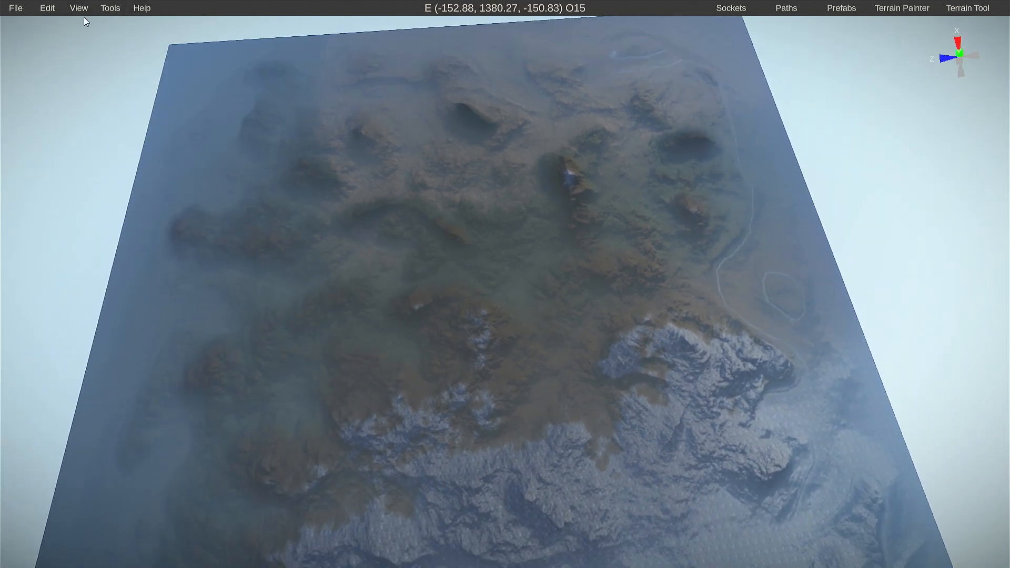
- Reopen the native custom selection, replace Biome Map with Topology Map and run that component on the terrain
{"action": "left_click", "coordinate": [112, 10]}
{"action": "mouse_move", "coordinate": [138, 55]}
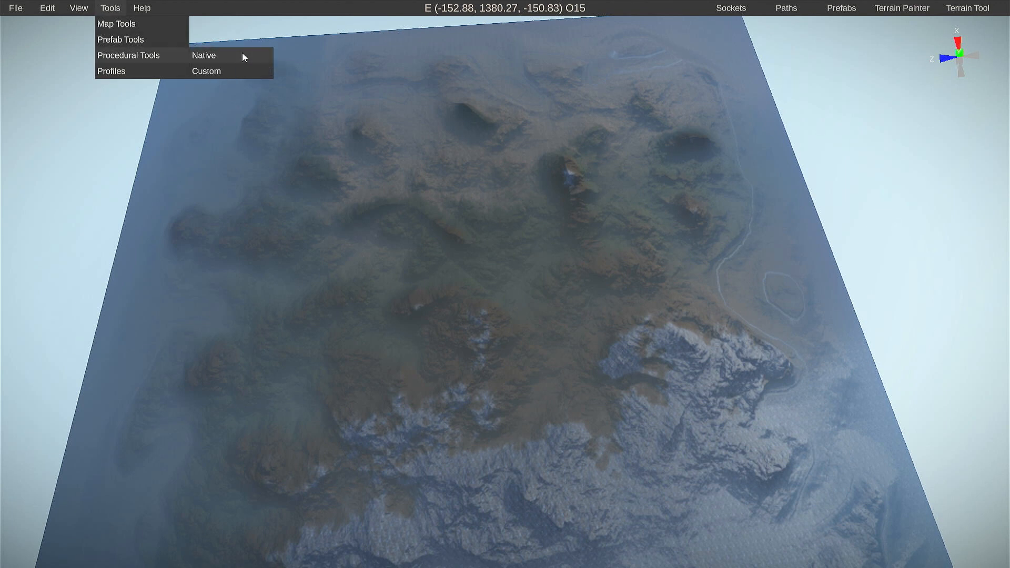
{"action": "mouse_move", "coordinate": [219, 56]}
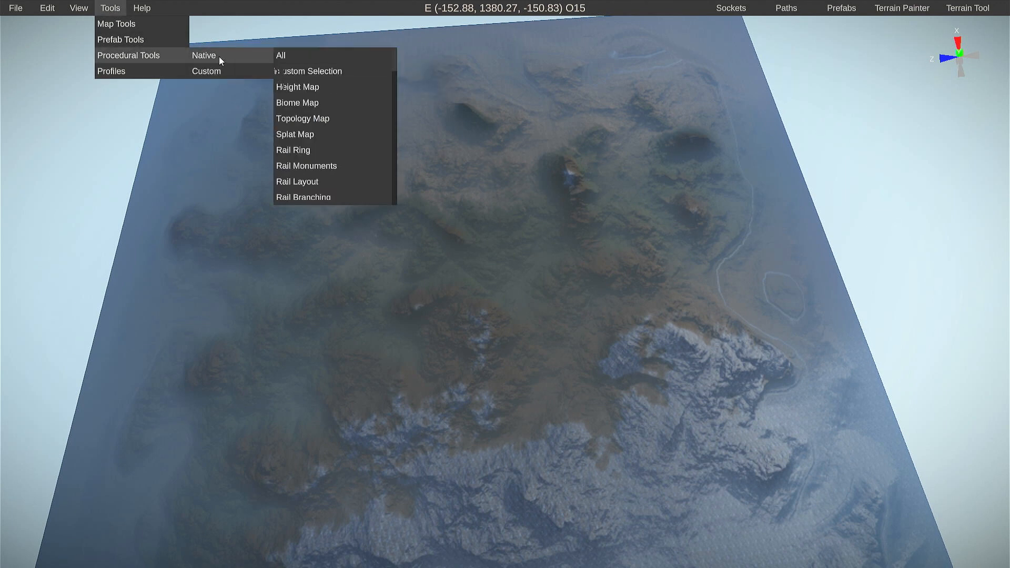
{"action": "left_click", "coordinate": [288, 71]}
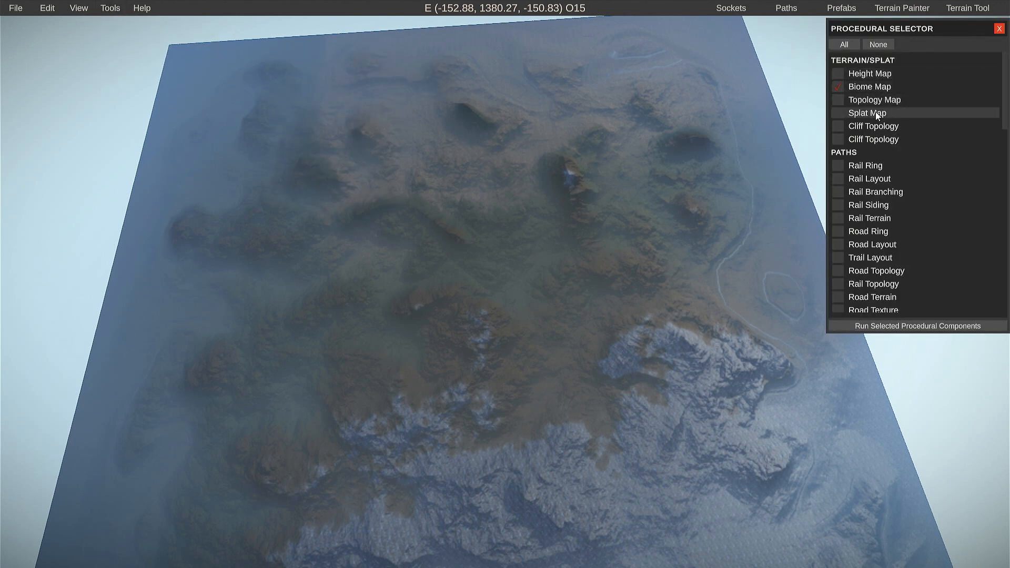
{"action": "left_click", "coordinate": [836, 87]}
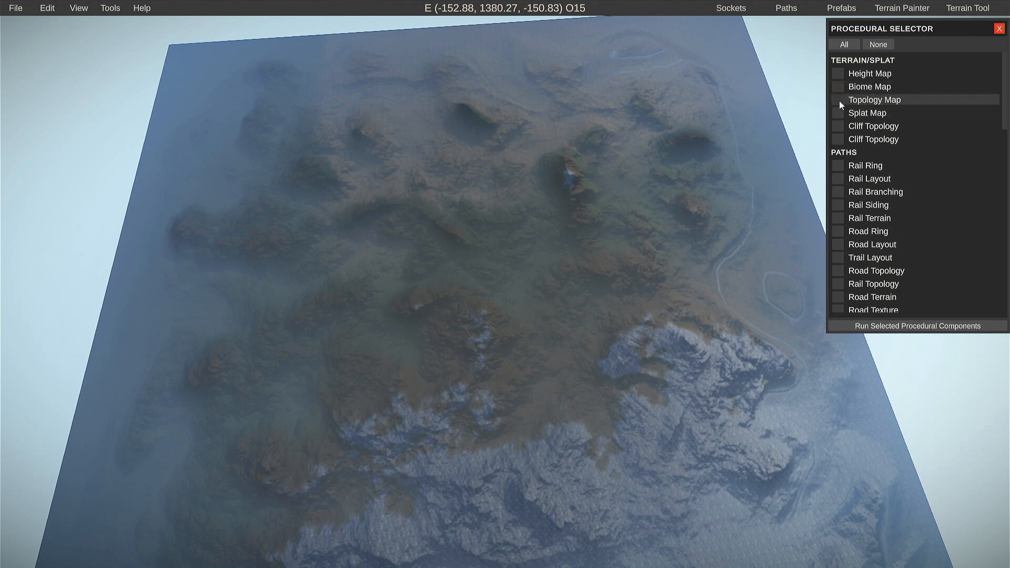
{"action": "left_click", "coordinate": [875, 326]}
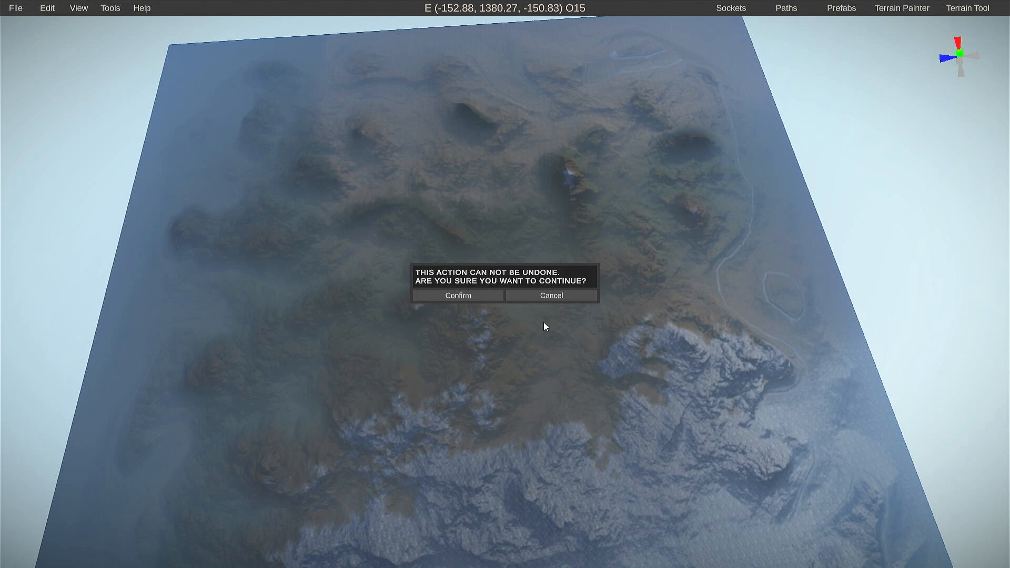
{"action": "left_click", "coordinate": [466, 297]}
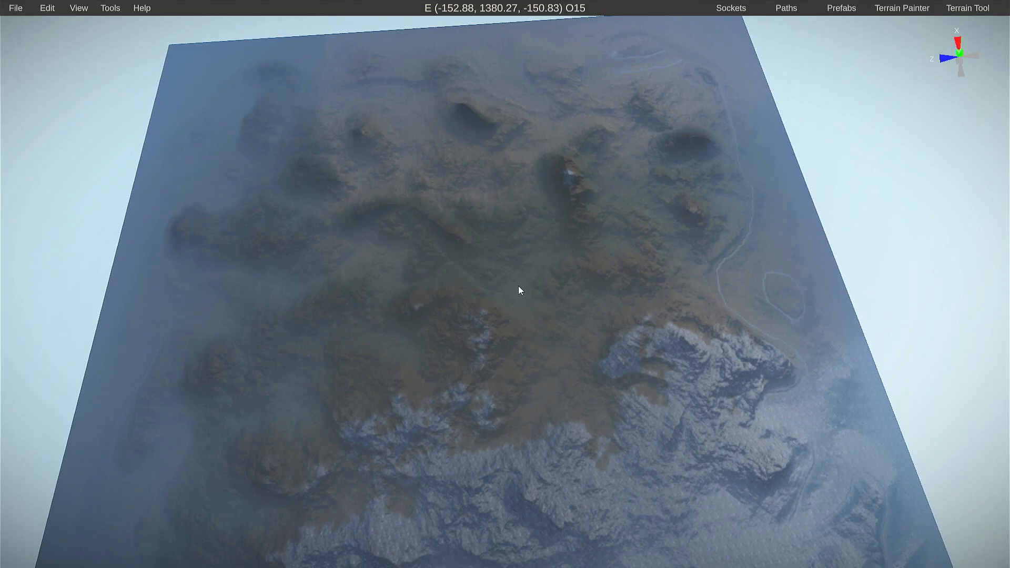
- Open the Terrain Painter and set its layer to Topology to overlay the Field channel on the terrain
{"action": "mouse_move", "coordinate": [519, 286]}
{"action": "right_mouse_down"}
{"action": "mouse_move", "coordinate": [505, 316]}
{"action": "mouse_move", "coordinate": [521, 320]}
{"action": "right_mouse_up"}
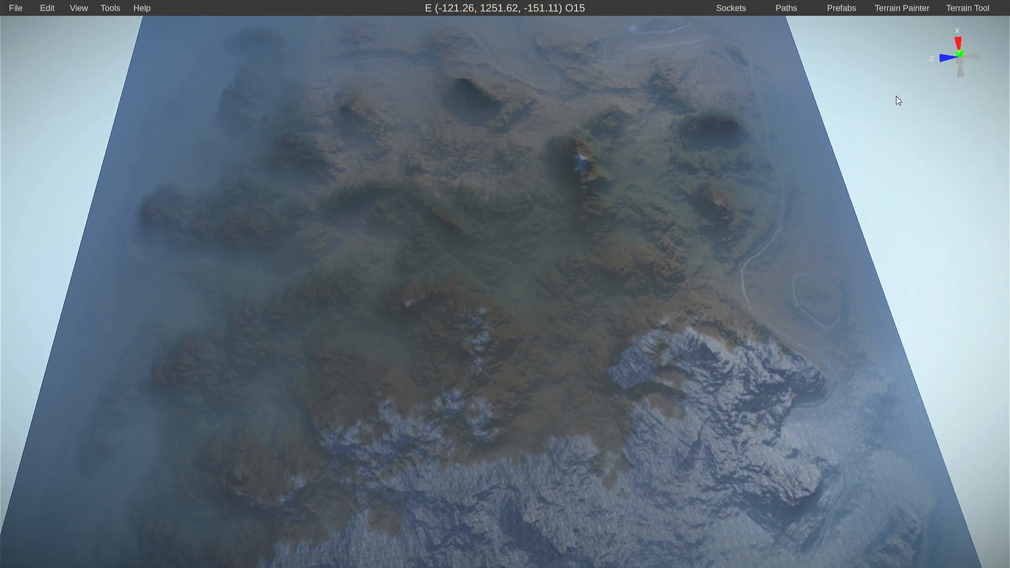
{"action": "left_click", "coordinate": [891, 11]}
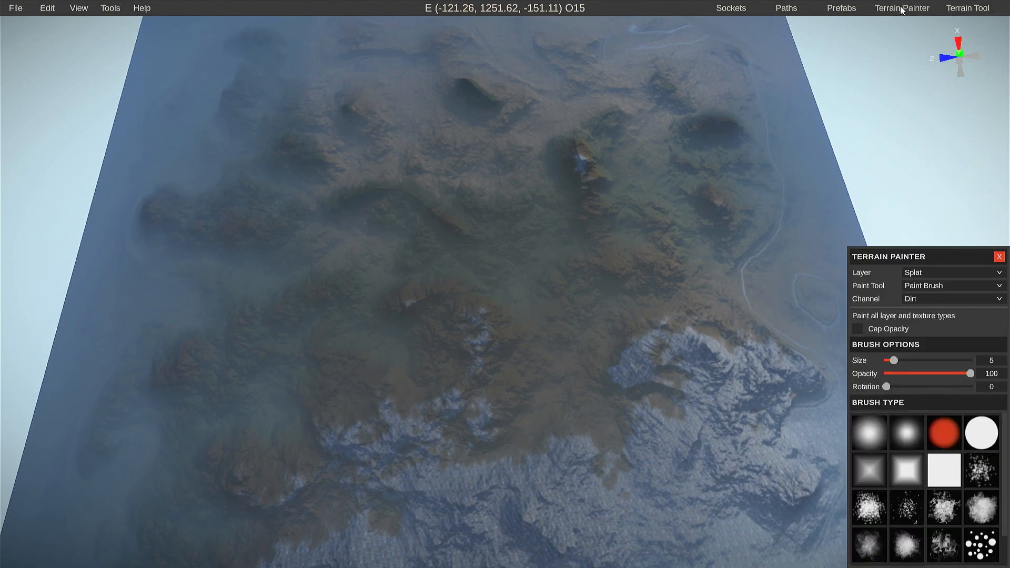
{"action": "left_click", "coordinate": [921, 273]}
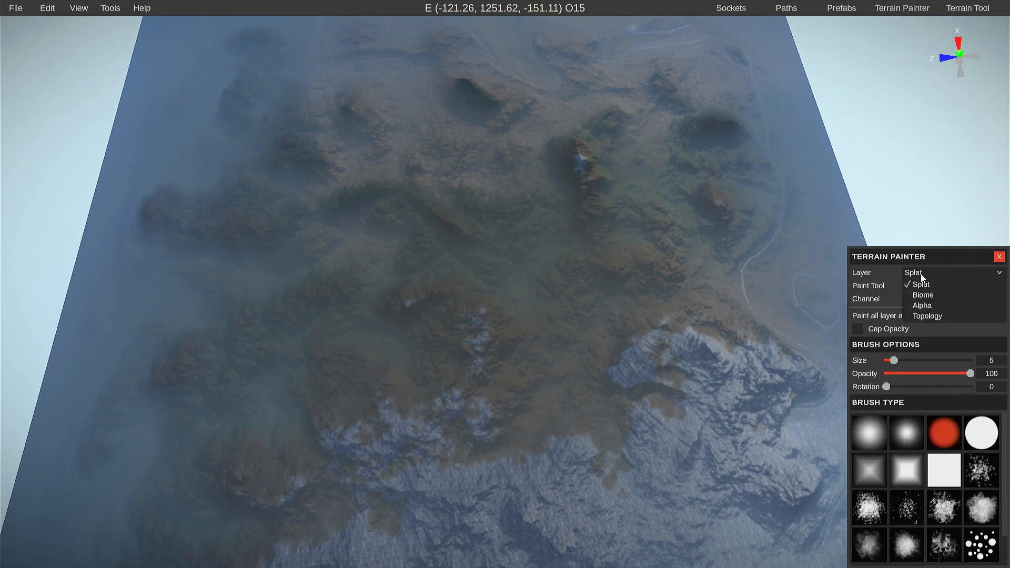
{"action": "left_click", "coordinate": [924, 316]}
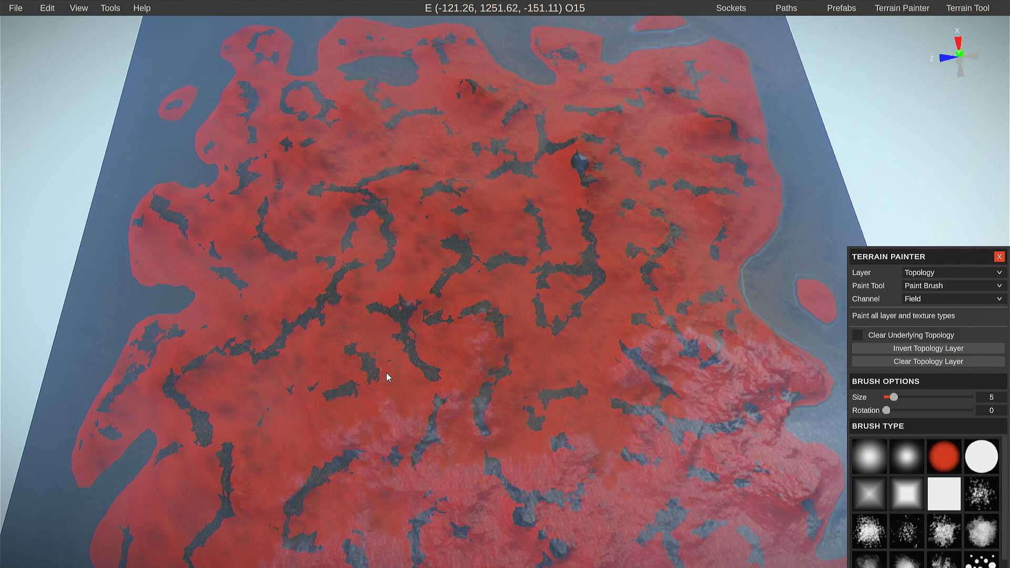
- Display the Cliff, Summit and Beachside topology channels on the terrain, one after another
{"action": "left_click", "coordinate": [911, 301]}
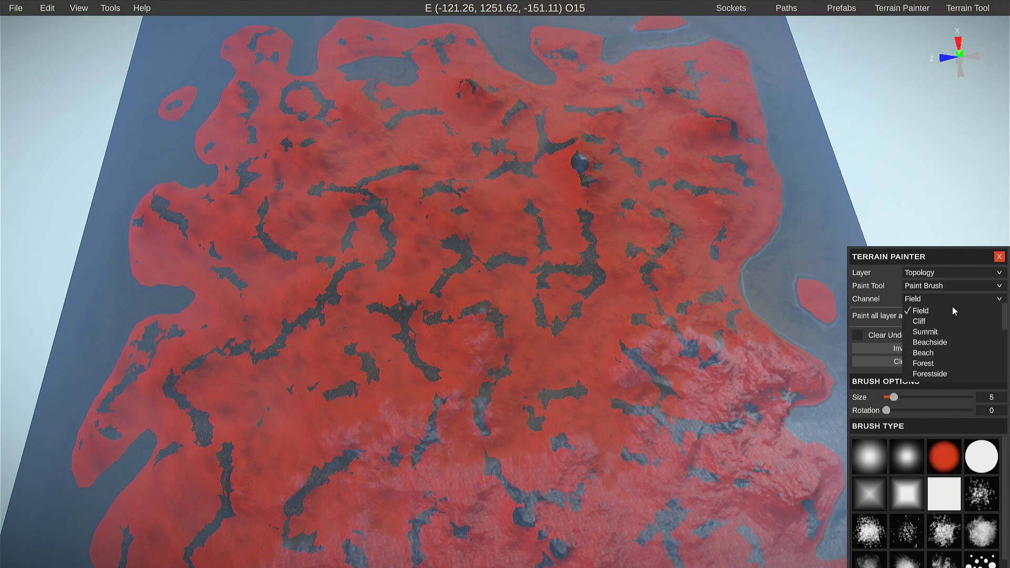
{"action": "left_click", "coordinate": [918, 322]}
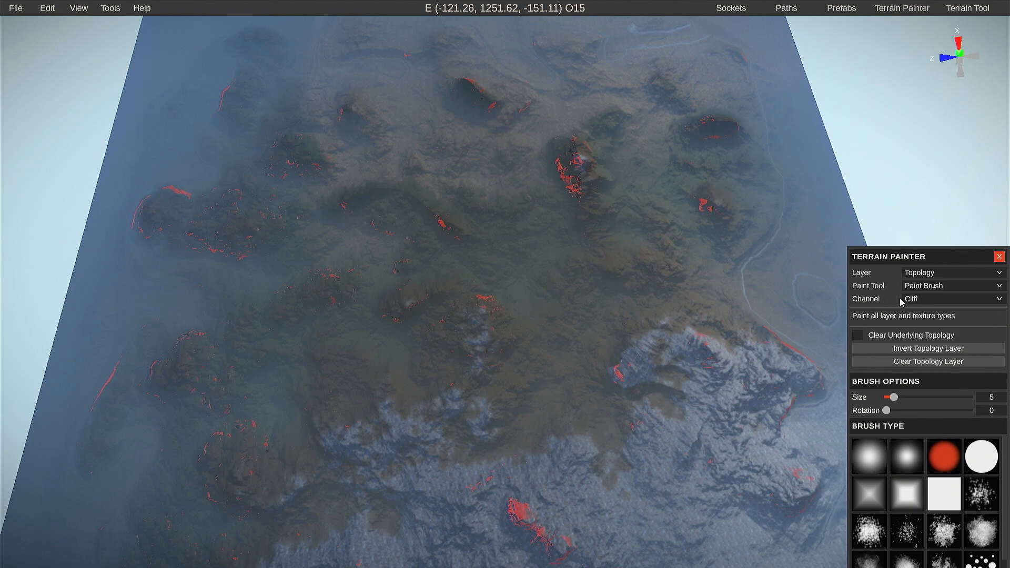
{"action": "left_click", "coordinate": [925, 297]}
{"action": "left_click", "coordinate": [920, 332]}
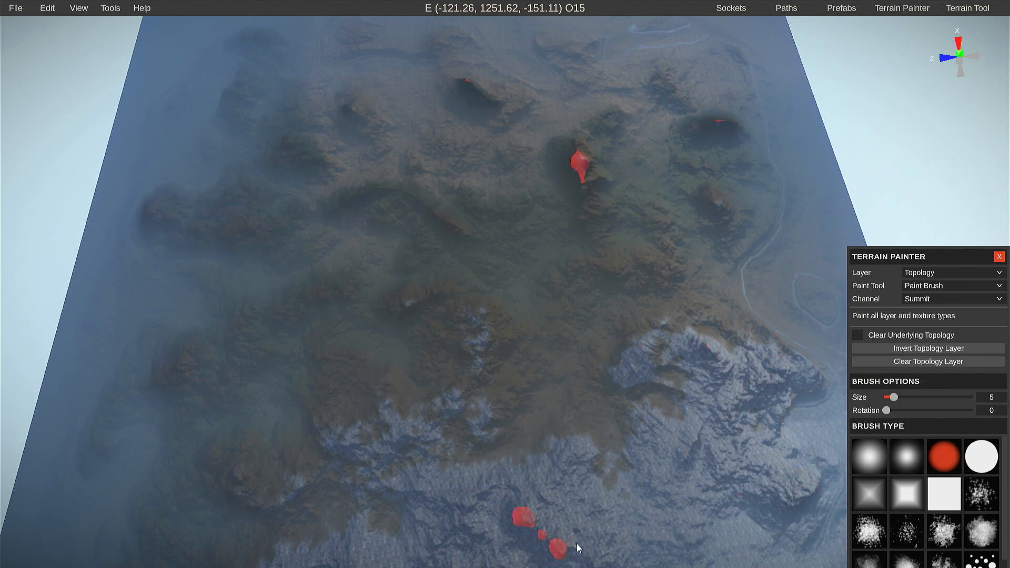
{"action": "left_click", "coordinate": [913, 302]}
{"action": "left_click", "coordinate": [935, 342]}
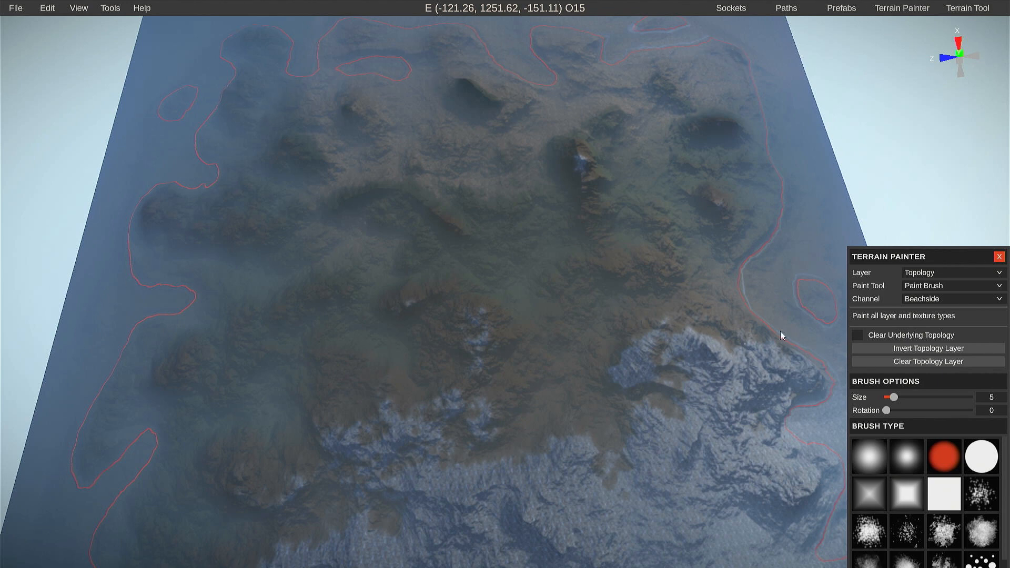
- Display the Beach topology channel and the Forest topology channel on the terrain
{"action": "left_click", "coordinate": [937, 300]}
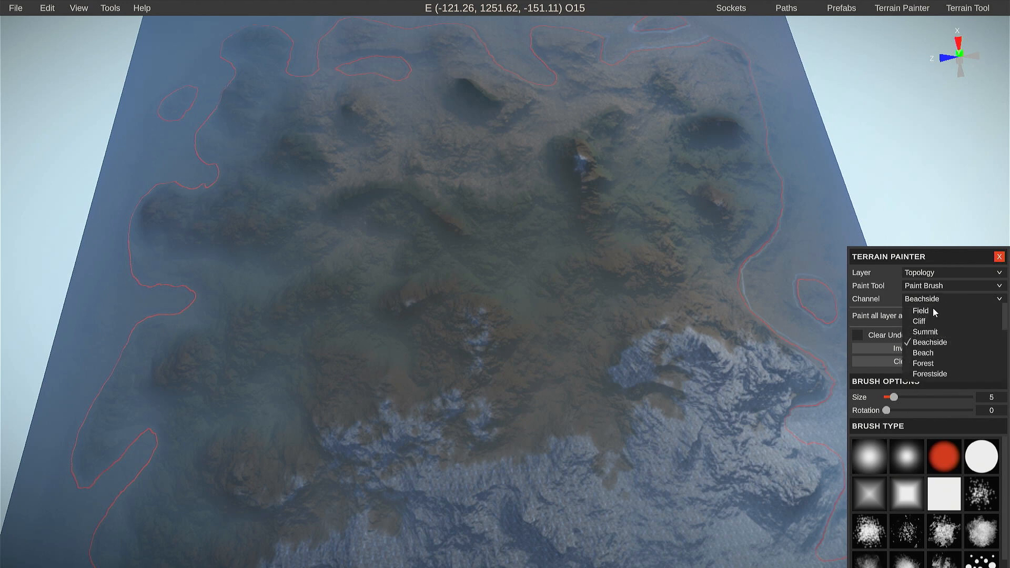
{"action": "left_click", "coordinate": [932, 353]}
{"action": "left_click", "coordinate": [929, 297]}
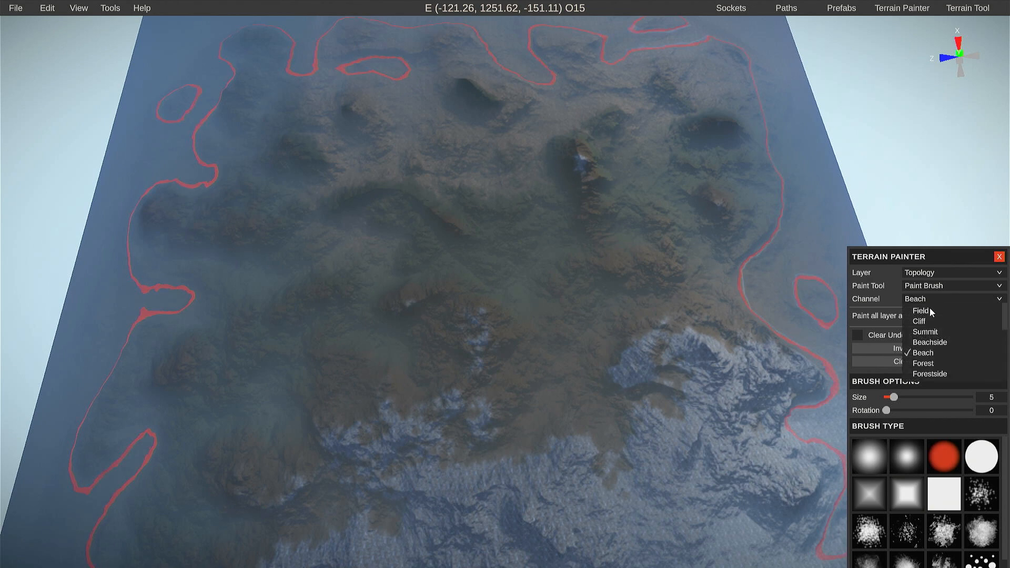
{"action": "left_click", "coordinate": [925, 364]}
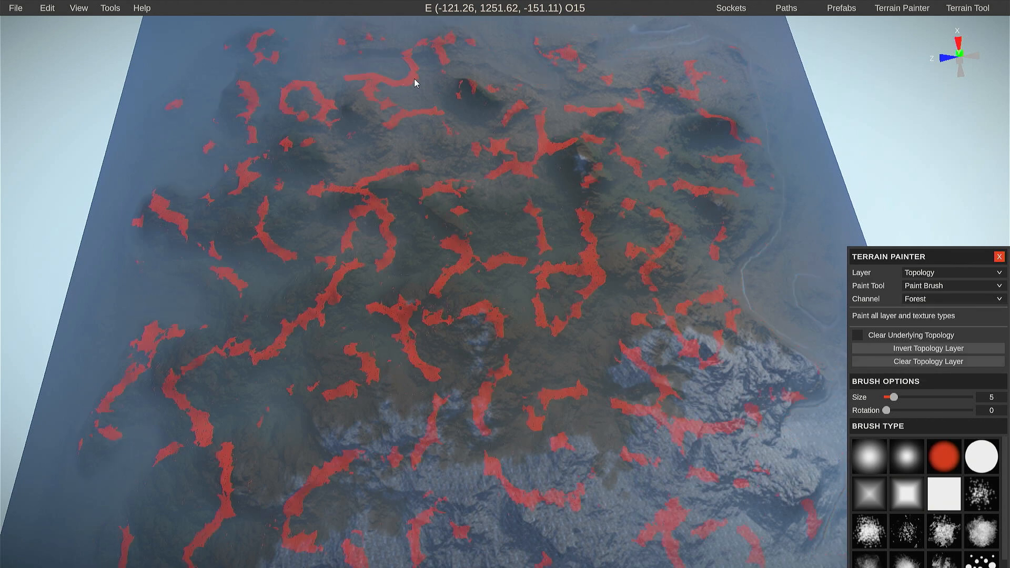
- Review the paint tools available for the Topology layer, keeping Paint Brush selected
{"action": "left_click", "coordinate": [936, 301]}
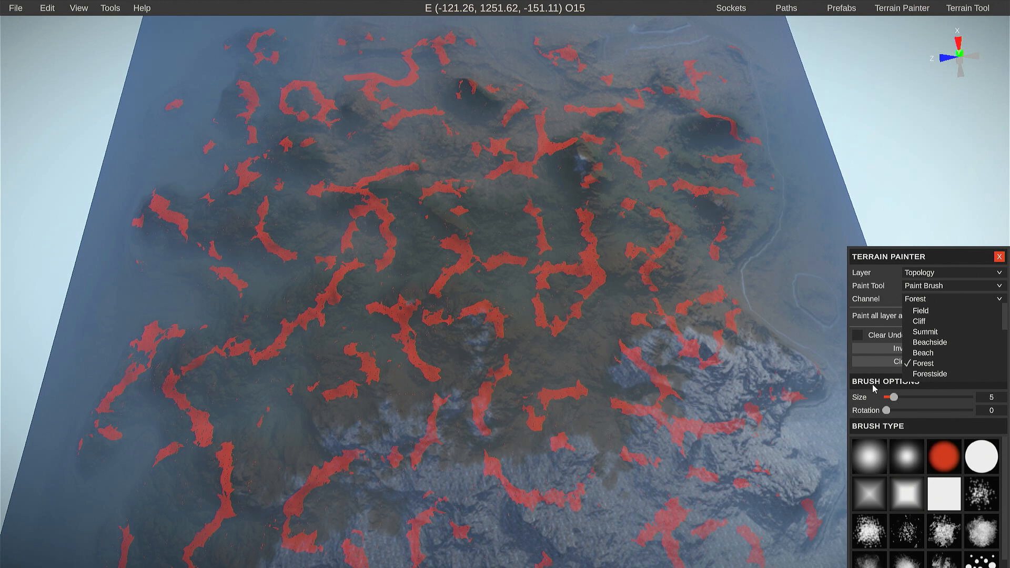
{"action": "left_click", "coordinate": [932, 287]}
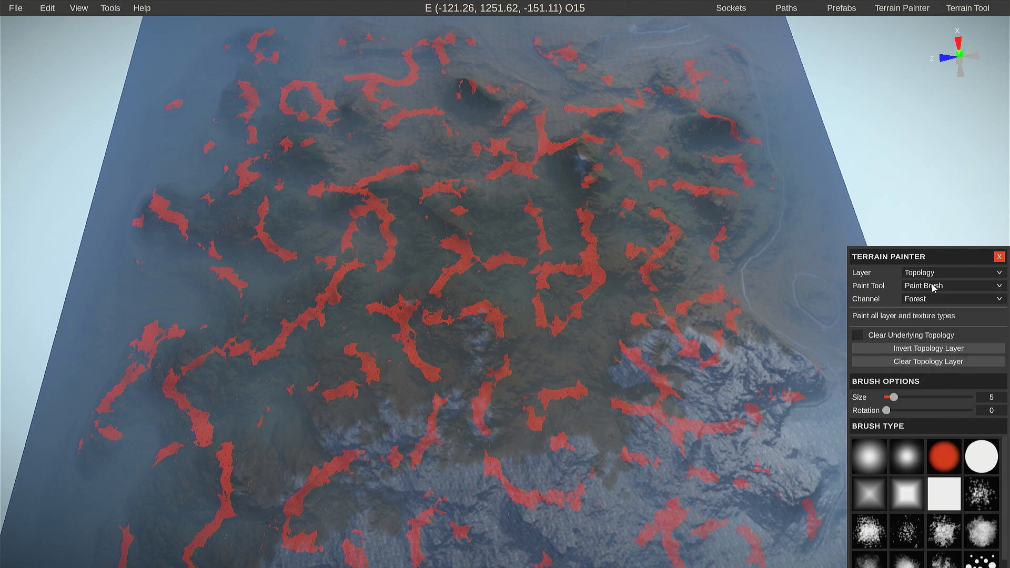
{"action": "left_click", "coordinate": [932, 287]}
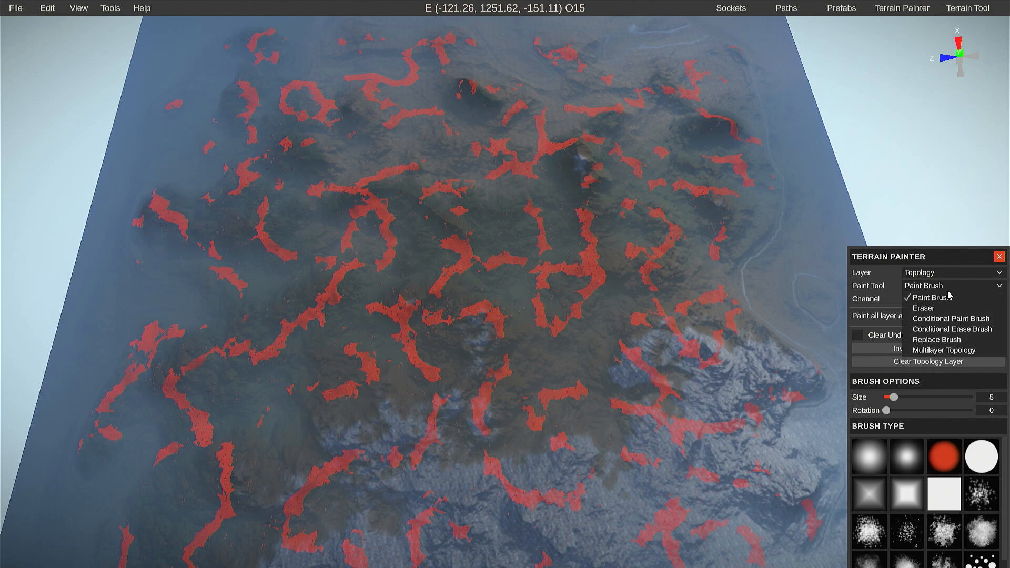
{"action": "left_click", "coordinate": [950, 288]}
- Look through the list of topology channels and display the Cliffside channel on the terrain
{"action": "left_click", "coordinate": [932, 301]}
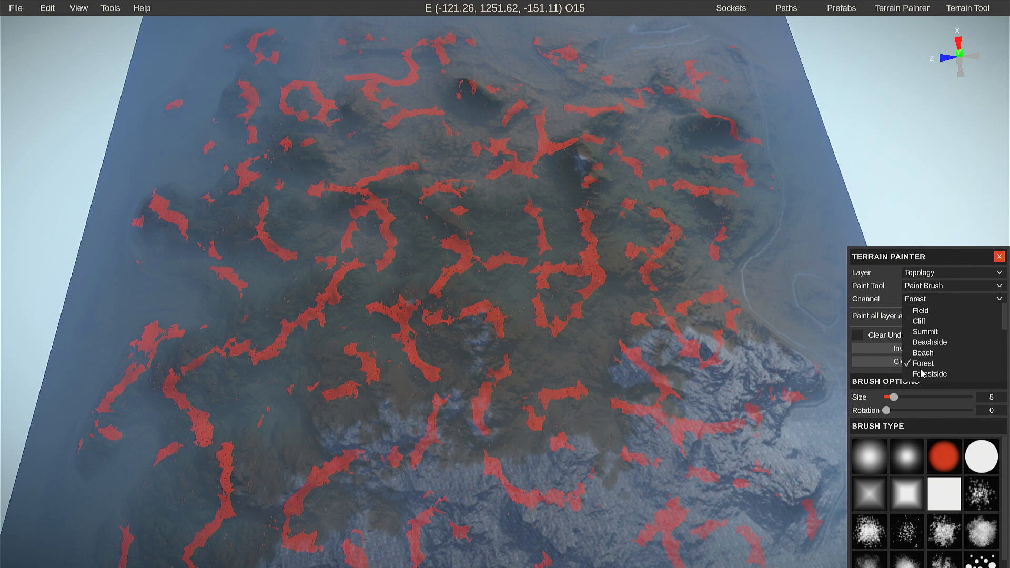
{"action": "scroll", "coordinate": [931, 368], "scroll_direction": "down", "scroll_amount": 2}
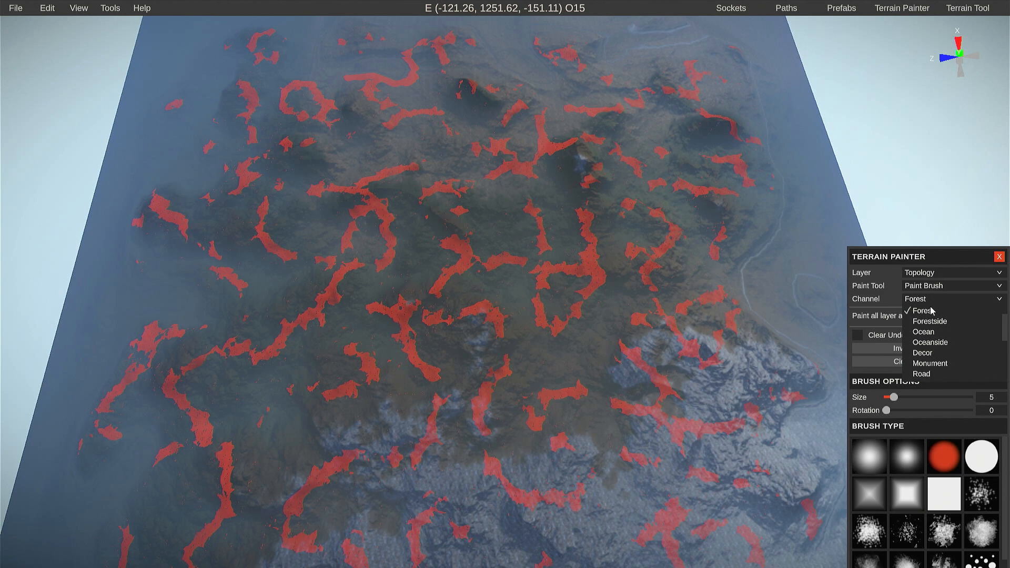
{"action": "scroll", "coordinate": [929, 327], "scroll_direction": "up", "scroll_amount": 2}
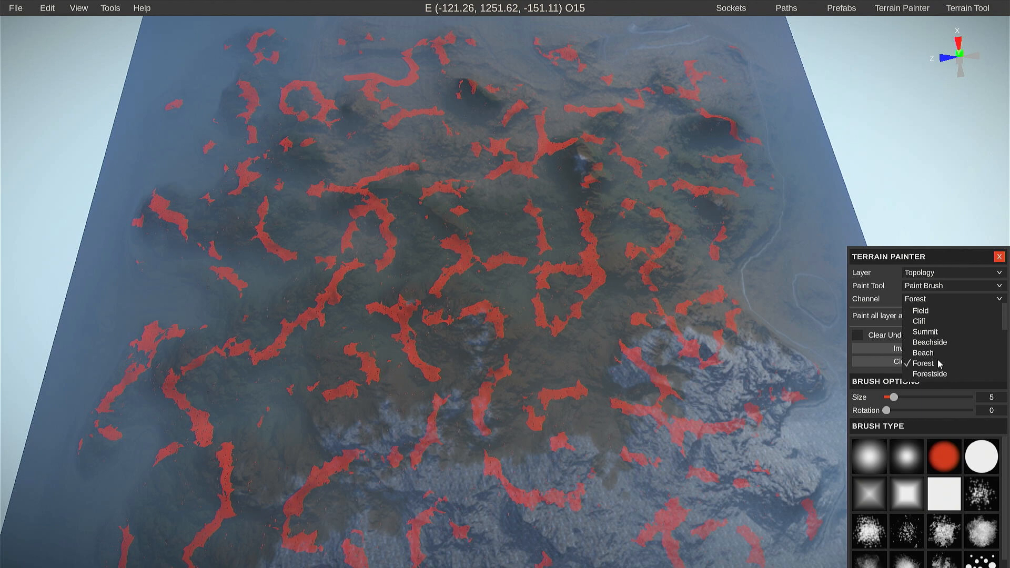
{"action": "scroll", "coordinate": [931, 366], "scroll_direction": "down", "scroll_amount": 2}
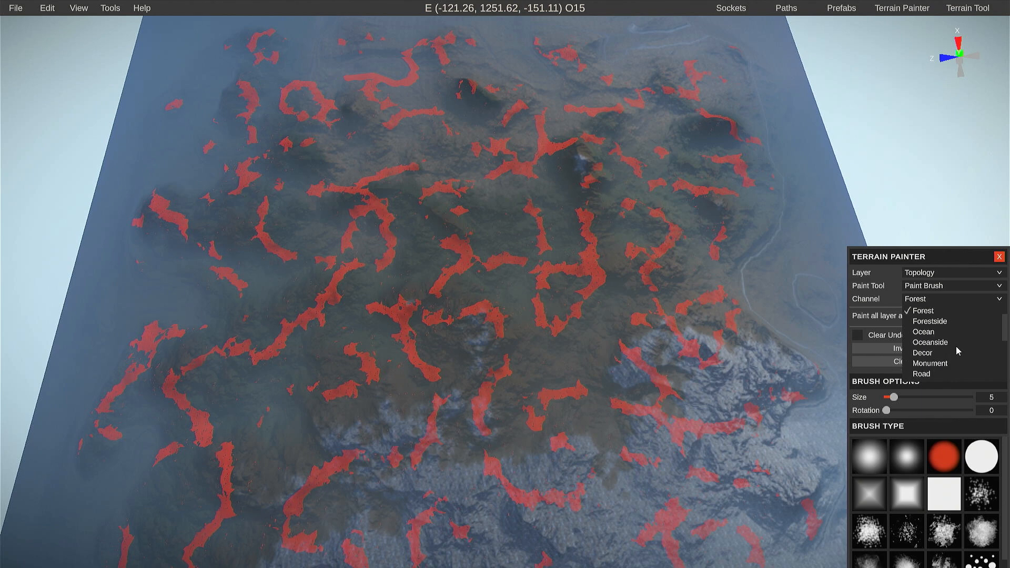
{"action": "scroll", "coordinate": [953, 361], "scroll_direction": "down", "scroll_amount": 2}
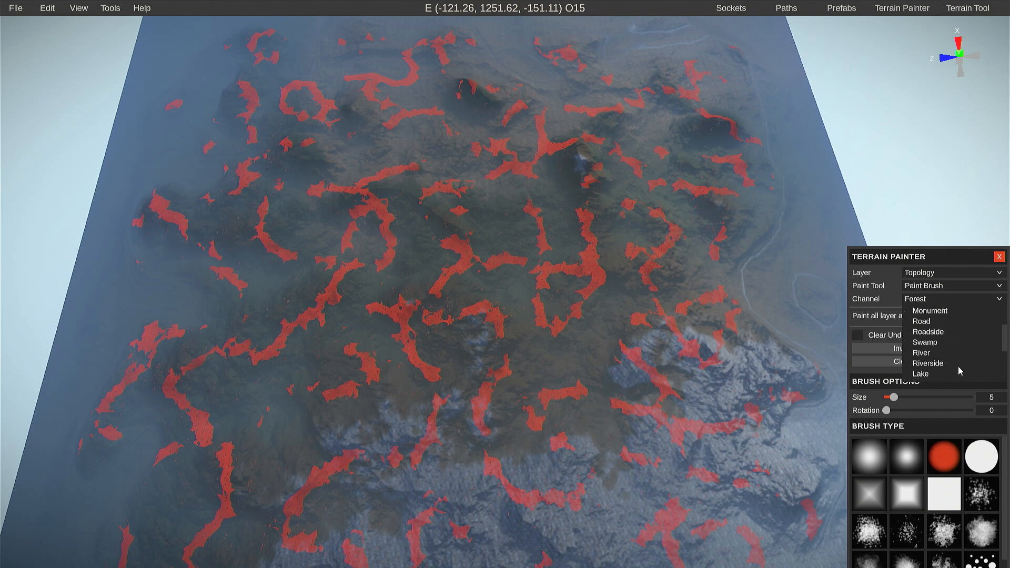
{"action": "scroll", "coordinate": [941, 370], "scroll_direction": "down", "scroll_amount": 2}
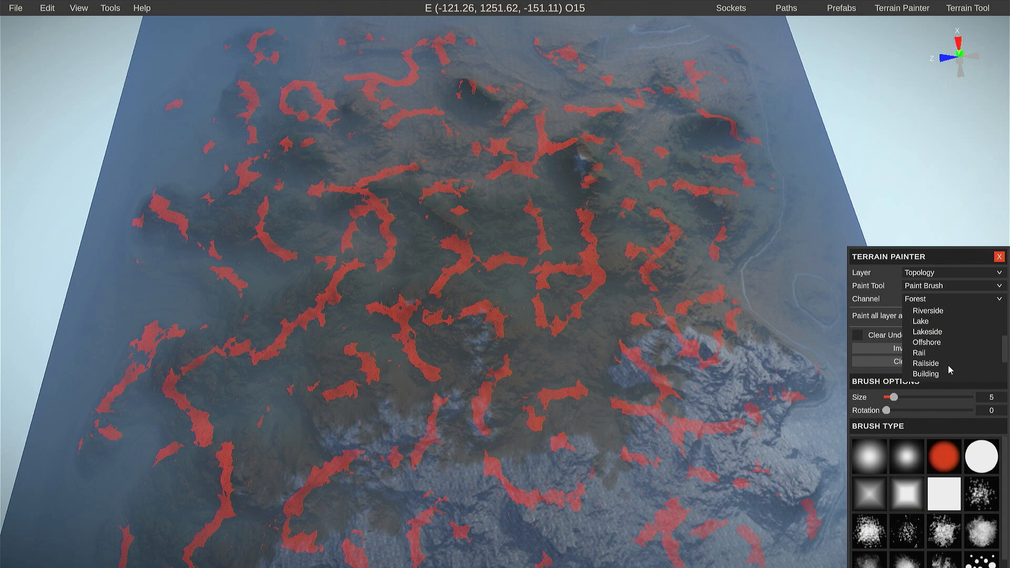
{"action": "scroll", "coordinate": [948, 368], "scroll_direction": "down", "scroll_amount": 2}
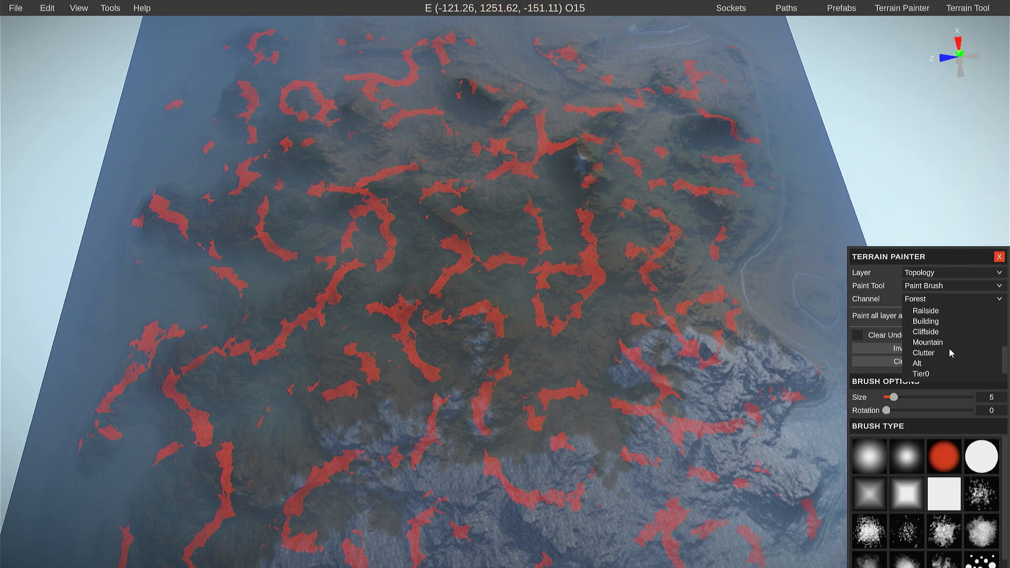
{"action": "left_click", "coordinate": [929, 332]}
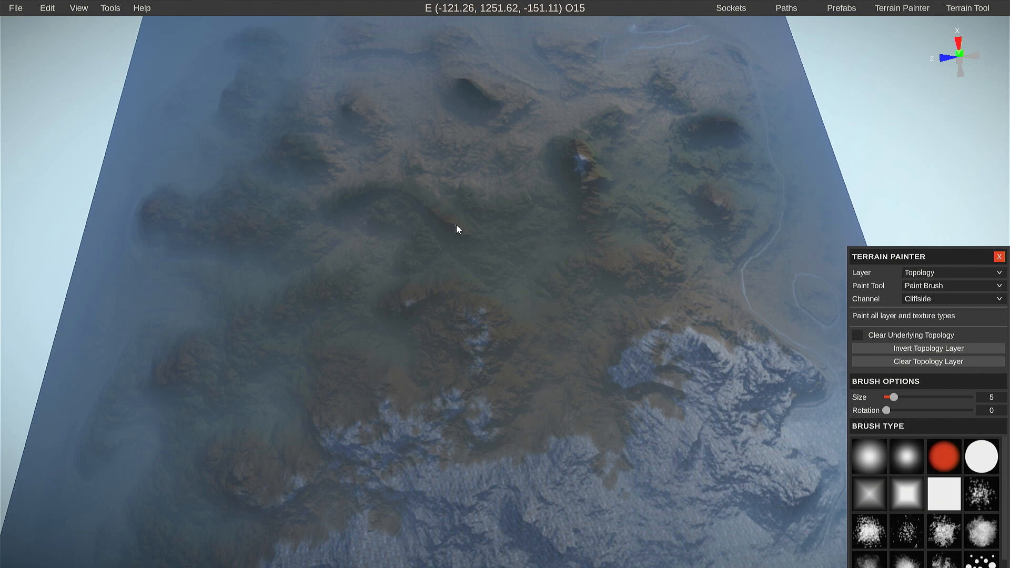
- Look through the remaining topology channels and display the Tier0 channel on the terrain
{"action": "left_click", "coordinate": [935, 298]}
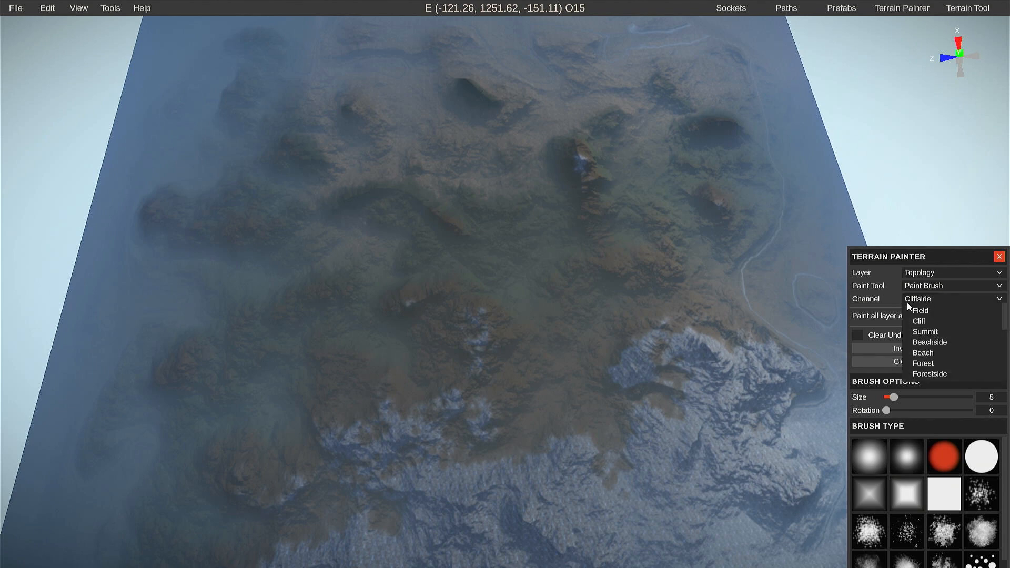
{"action": "scroll", "coordinate": [966, 360], "scroll_direction": "down", "scroll_amount": 2}
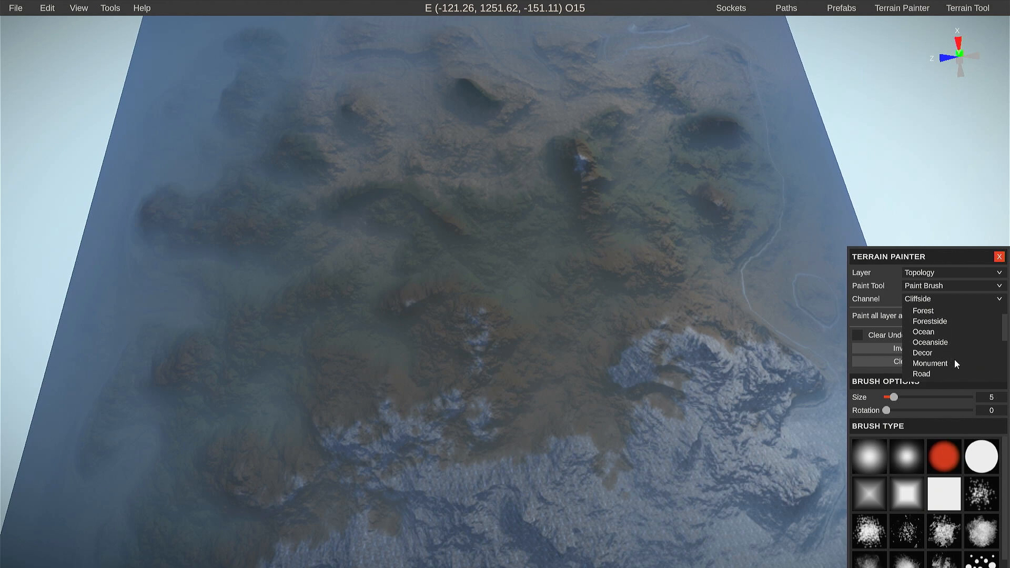
{"action": "scroll", "coordinate": [956, 363], "scroll_direction": "up", "scroll_amount": 2}
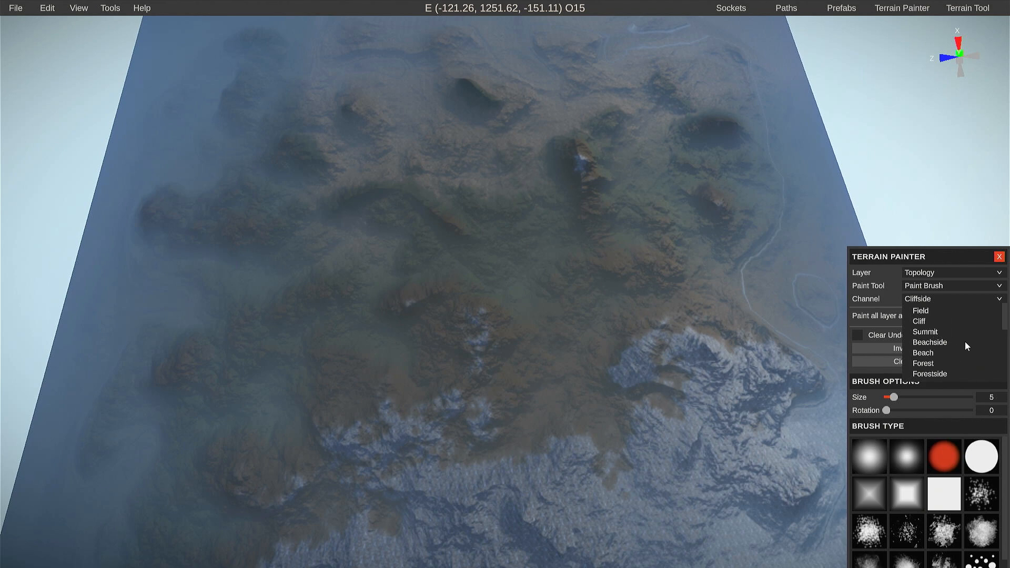
{"action": "scroll", "coordinate": [965, 342], "scroll_direction": "down", "scroll_amount": 4}
{"action": "scroll", "coordinate": [964, 341], "scroll_direction": "down", "scroll_amount": 4}
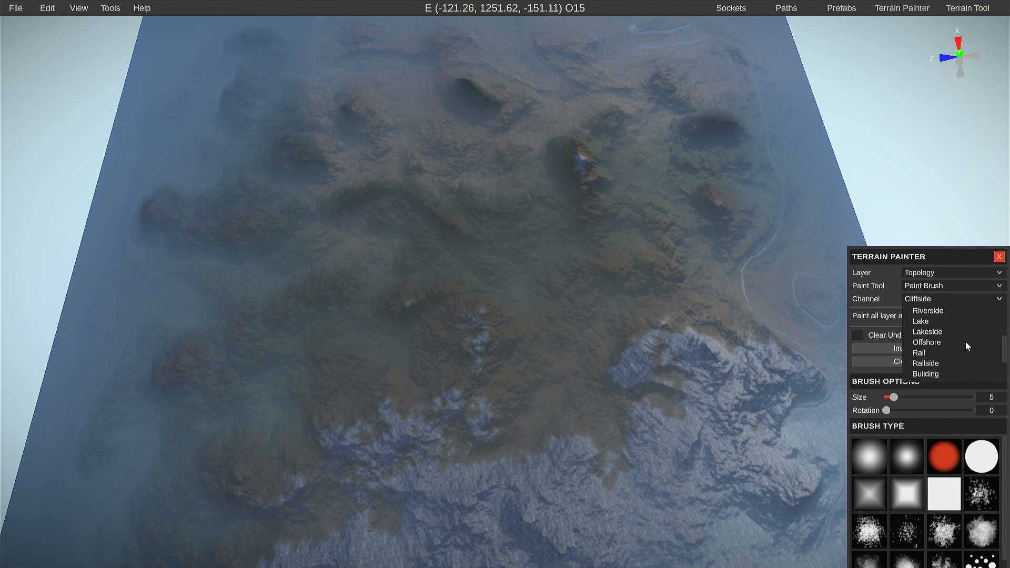
{"action": "scroll", "coordinate": [965, 342], "scroll_direction": "up", "scroll_amount": 2}
{"action": "scroll", "coordinate": [964, 342], "scroll_direction": "down", "scroll_amount": 2}
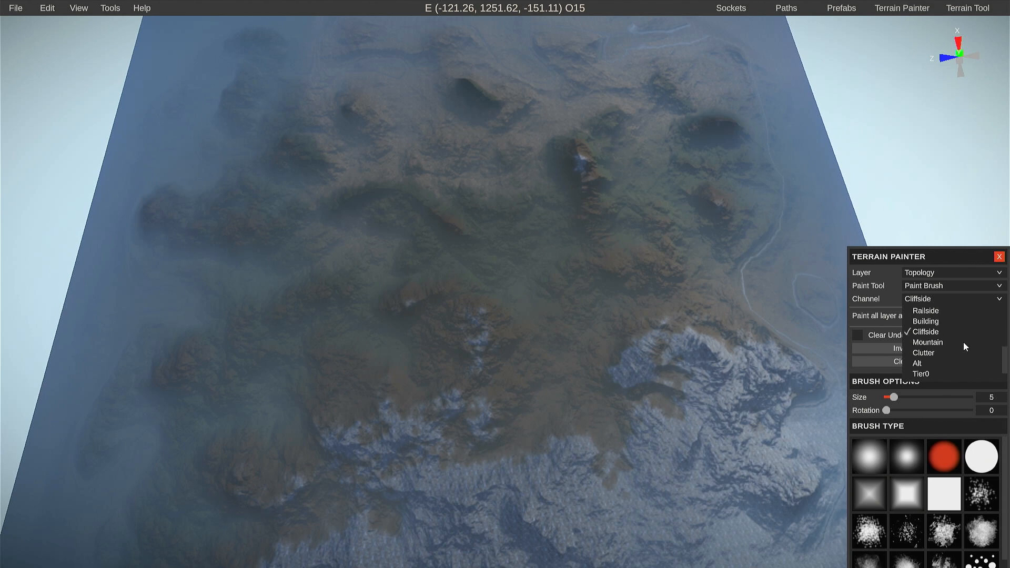
{"action": "scroll", "coordinate": [963, 341], "scroll_direction": "down", "scroll_amount": 2}
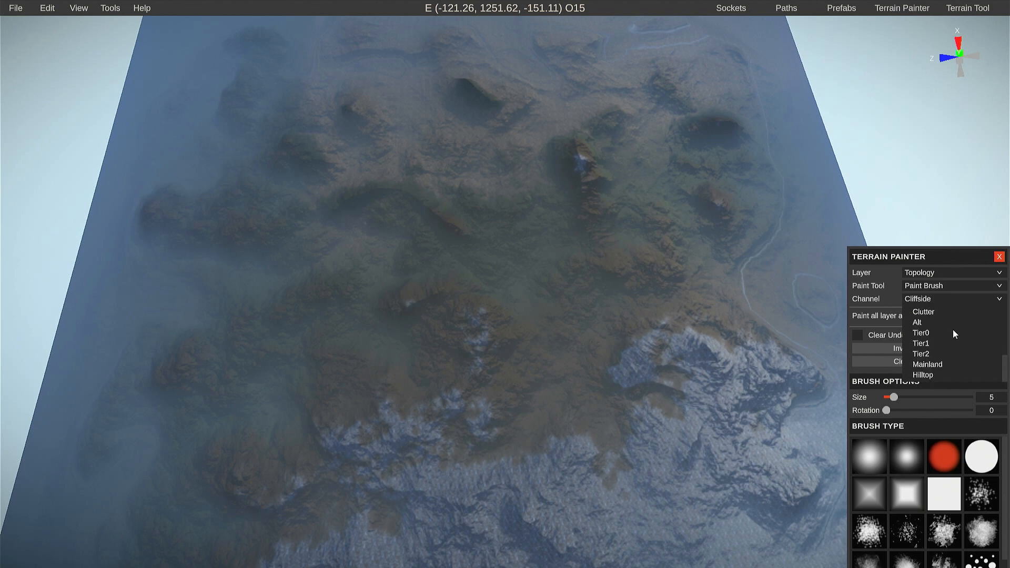
{"action": "left_click", "coordinate": [925, 333]}
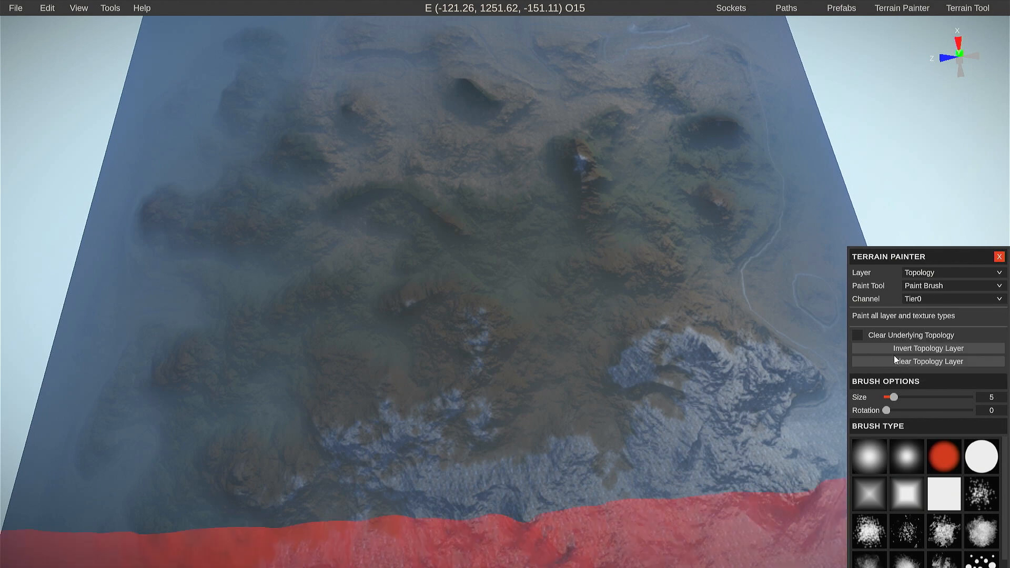
- Examine the extent of the Tier0 topology area on the terrain from several viewing angles
{"action": "right_click_drag", "start_coordinate": [639, 435], "coordinate": [820, 358]}
{"action": "right_click_drag", "start_coordinate": [1009, 343], "coordinate": [1009, 300]}
{"action": "right_click_drag", "start_coordinate": [939, 347], "coordinate": [751, 422]}
{"action": "left_click", "coordinate": [905, 303]}
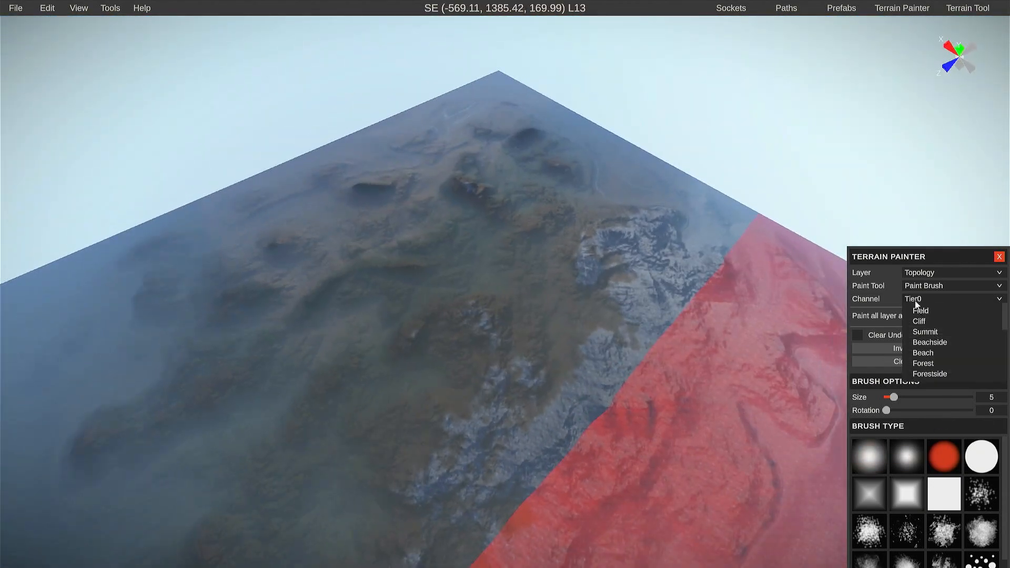
{"action": "right_click_drag", "start_coordinate": [661, 376], "coordinate": [526, 483]}
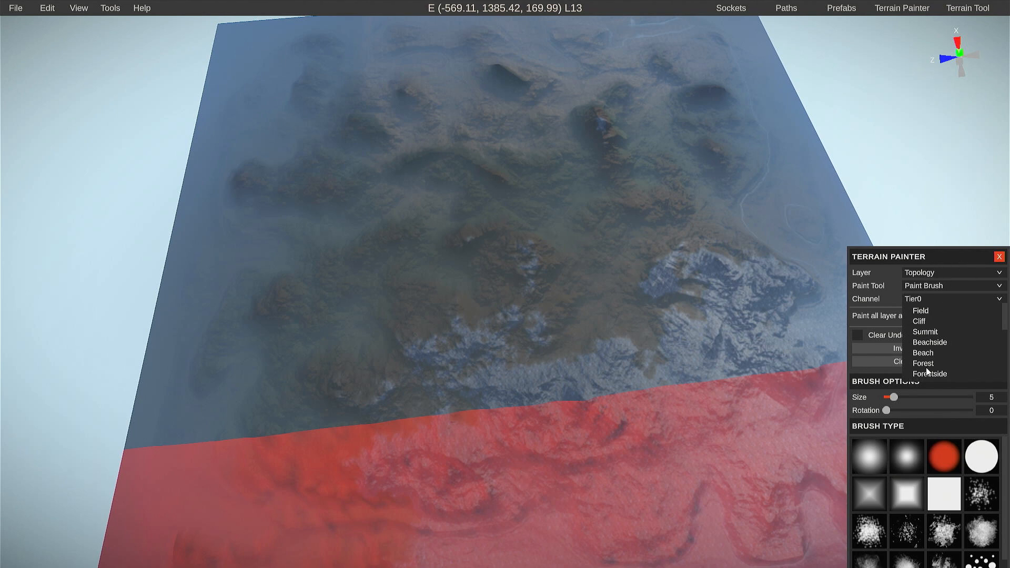
{"action": "right_click_drag", "start_coordinate": [523, 472], "coordinate": [417, 444]}
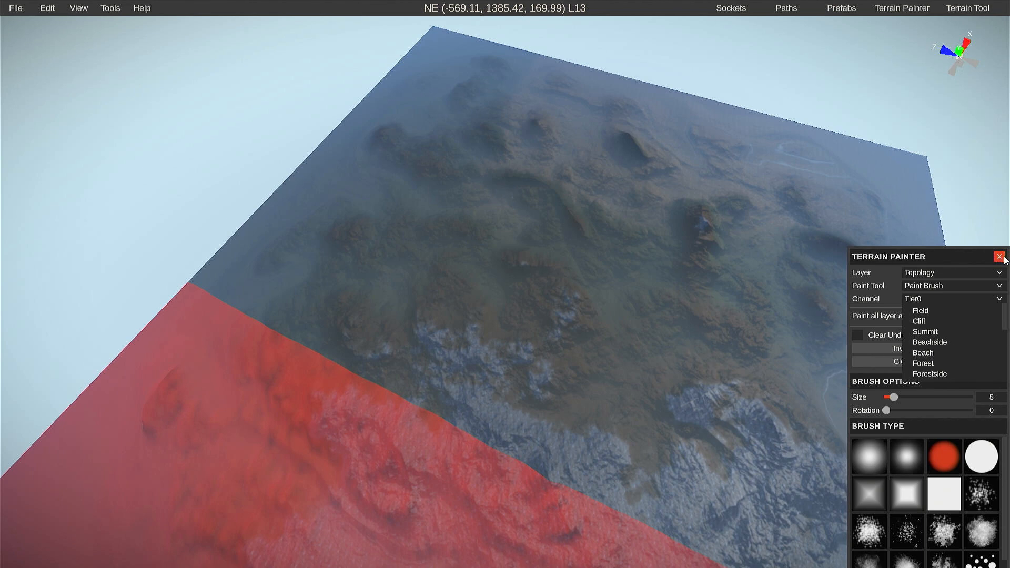
{"action": "left_click", "coordinate": [943, 258]}
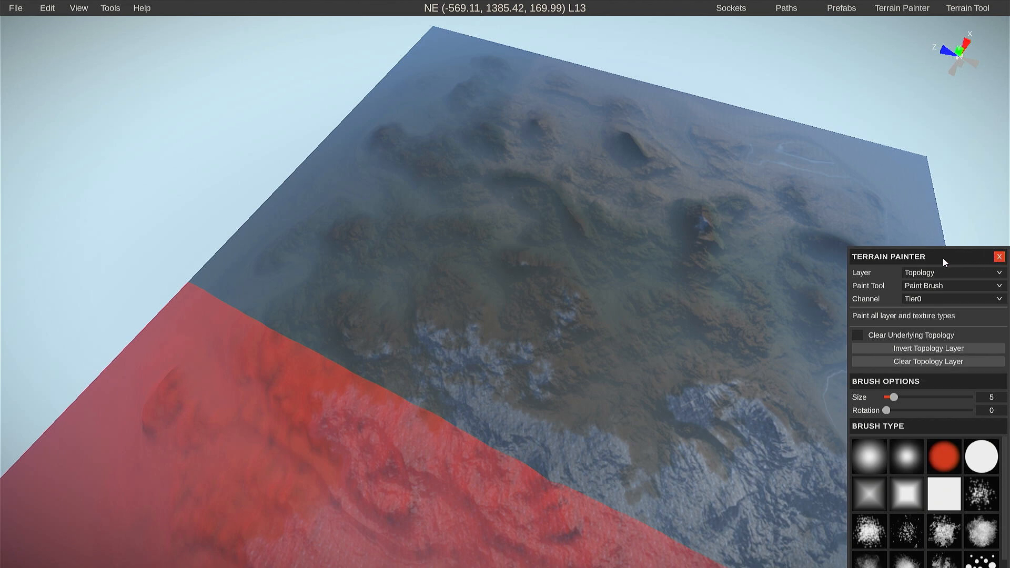
- Look through the list of topology channels without changing the Tier0 selection, and close the Terrain Painter
{"action": "left_click", "coordinate": [918, 300]}
{"action": "scroll", "coordinate": [937, 349], "scroll_direction": "up", "scroll_amount": 2}
{"action": "scroll", "coordinate": [934, 353], "scroll_direction": "down", "scroll_amount": 1}
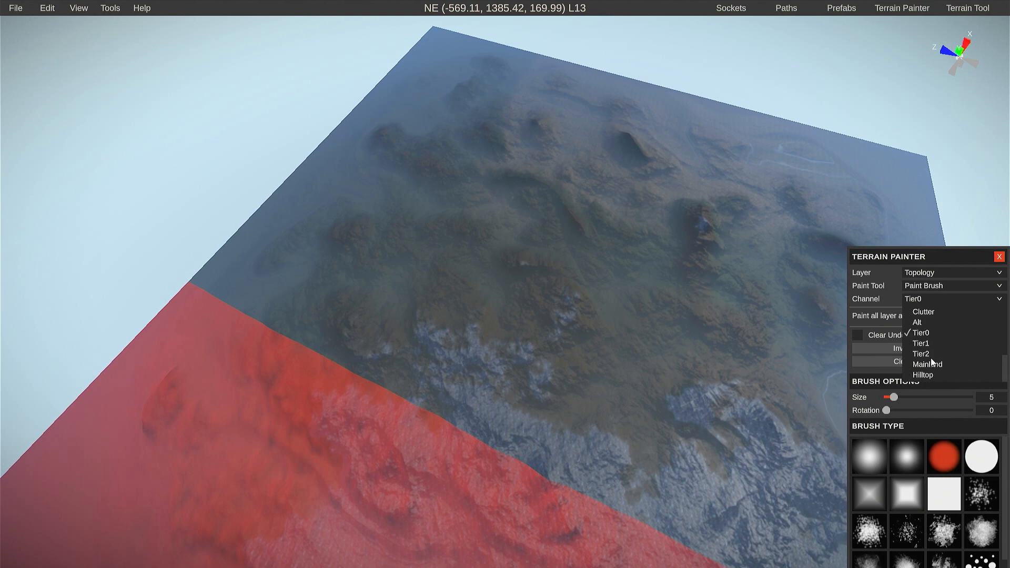
{"action": "scroll", "coordinate": [936, 366], "scroll_direction": "up", "scroll_amount": 3}
{"action": "scroll", "coordinate": [929, 371], "scroll_direction": "up", "scroll_amount": 3}
{"action": "scroll", "coordinate": [946, 365], "scroll_direction": "down", "scroll_amount": 1}
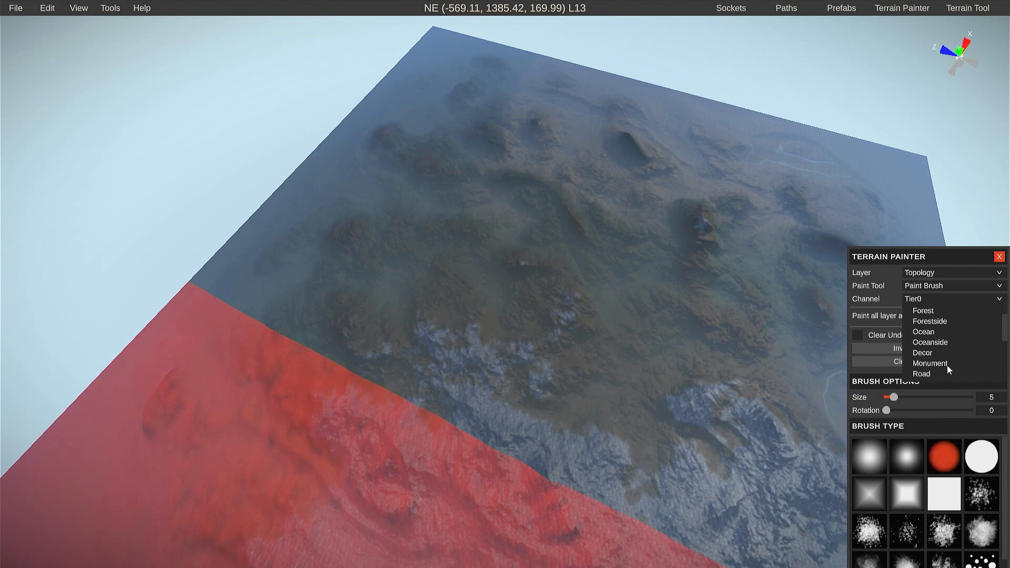
{"action": "scroll", "coordinate": [943, 356], "scroll_direction": "up", "scroll_amount": 1}
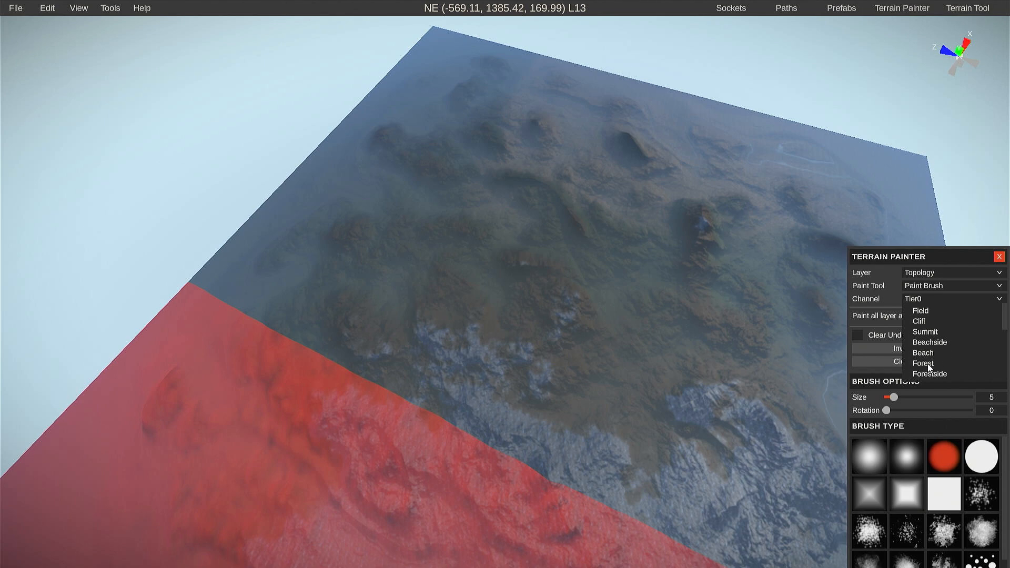
{"action": "scroll", "coordinate": [936, 360], "scroll_direction": "down", "scroll_amount": 2}
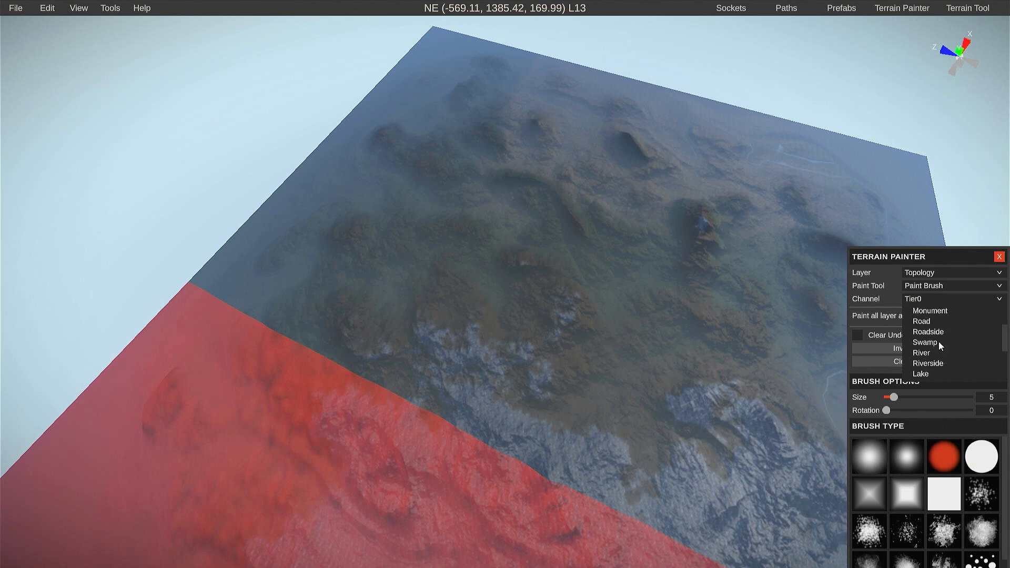
{"action": "left_click", "coordinate": [1000, 260]}
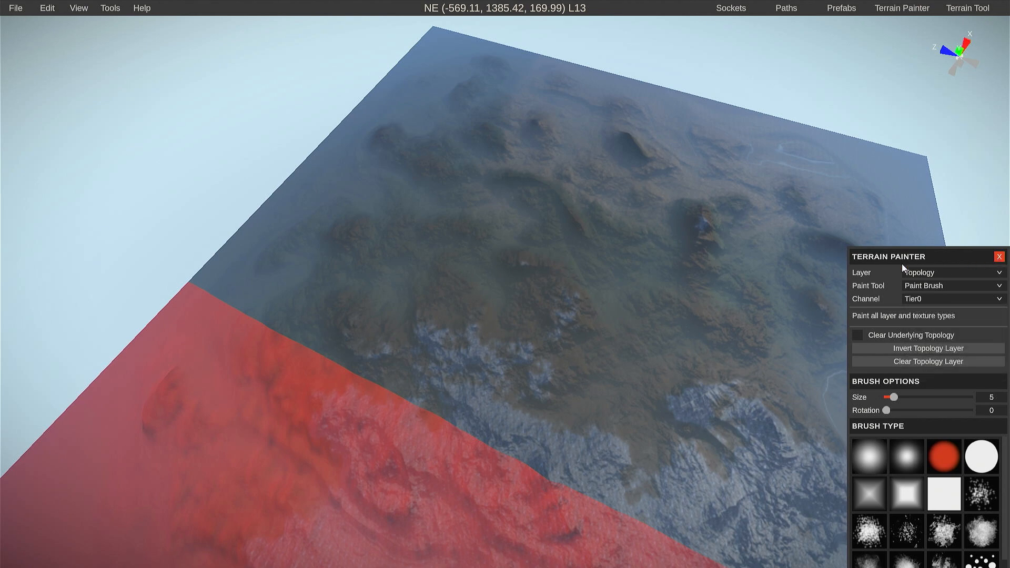
{"action": "left_click", "coordinate": [999, 258]}
- Run the native procedural generation with only Splat Map selected, deselecting Topology Map, and confirm the irreversible action
{"action": "key", "text": "w"}
{"action": "right_click_drag", "start_coordinate": [739, 305], "coordinate": [829, 306]}
{"action": "key", "text": "d"}
{"action": "key", "text": "w"}
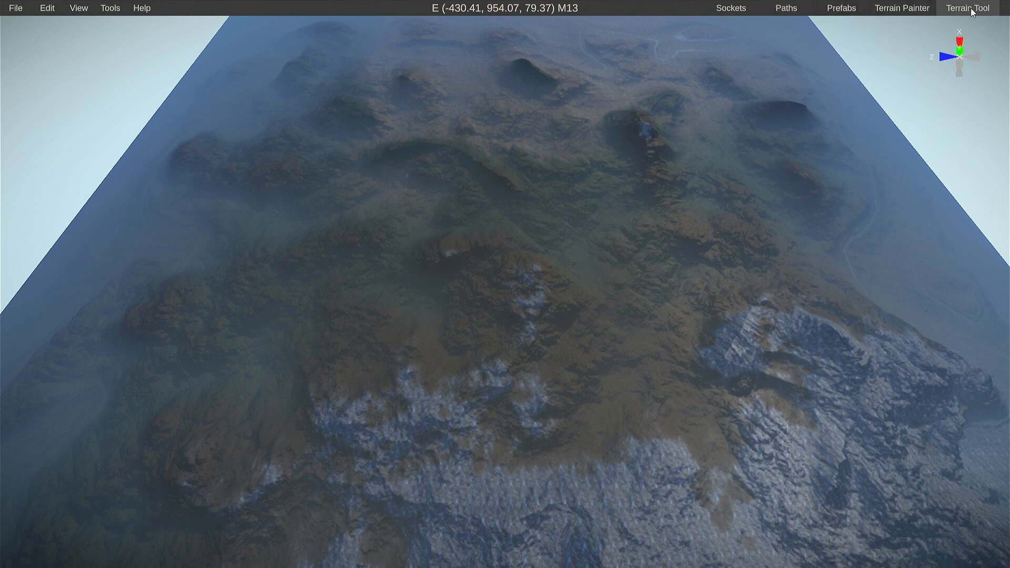
{"action": "left_click", "coordinate": [109, 8]}
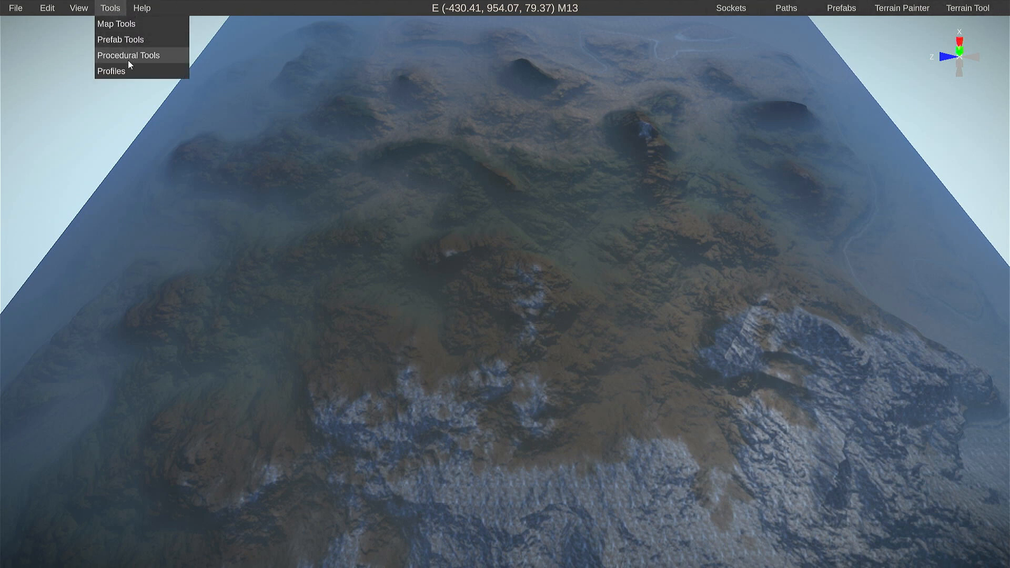
{"action": "mouse_move", "coordinate": [128, 61]}
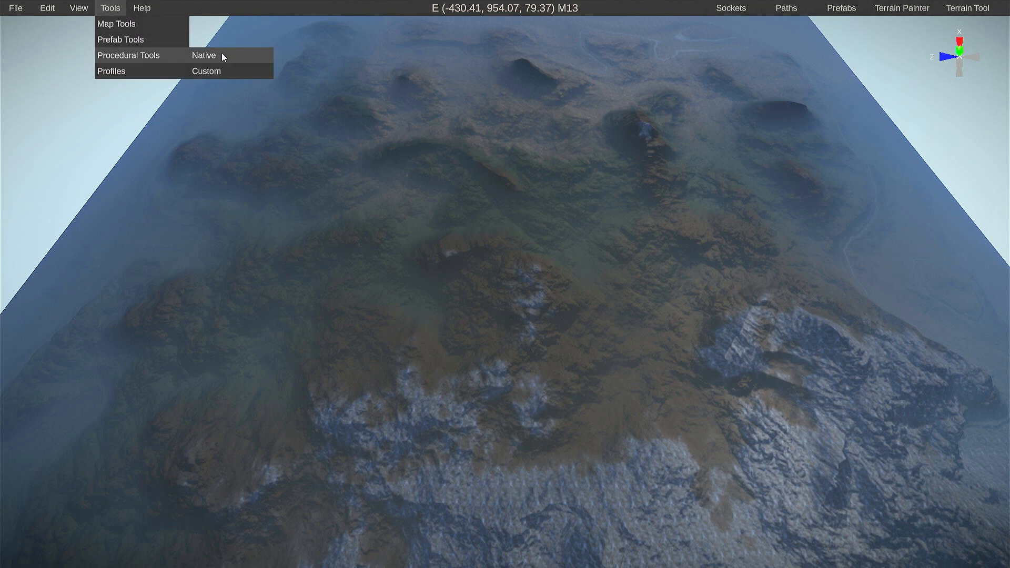
{"action": "mouse_move", "coordinate": [223, 56]}
{"action": "left_click", "coordinate": [317, 71]}
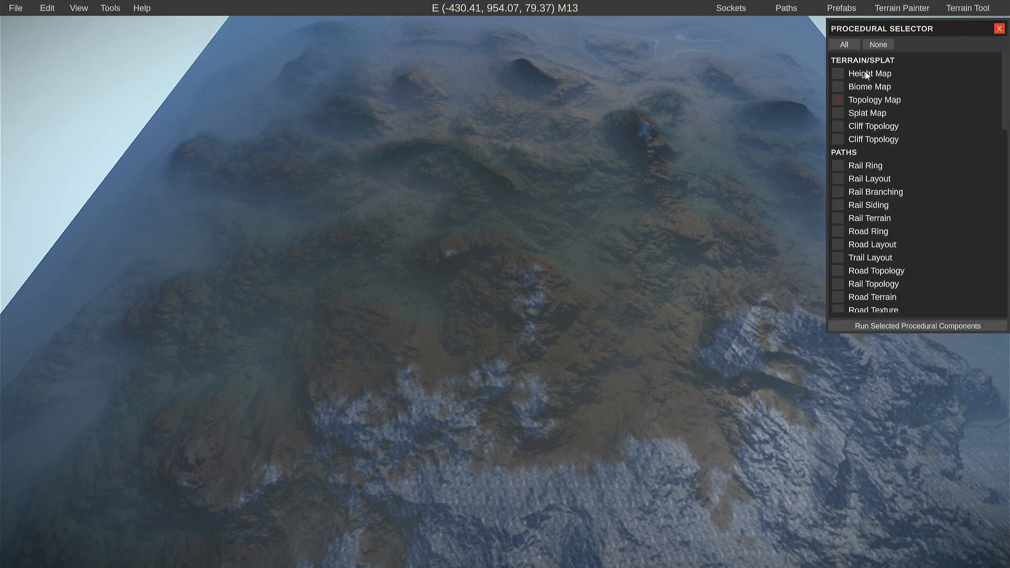
{"action": "left_click", "coordinate": [838, 101]}
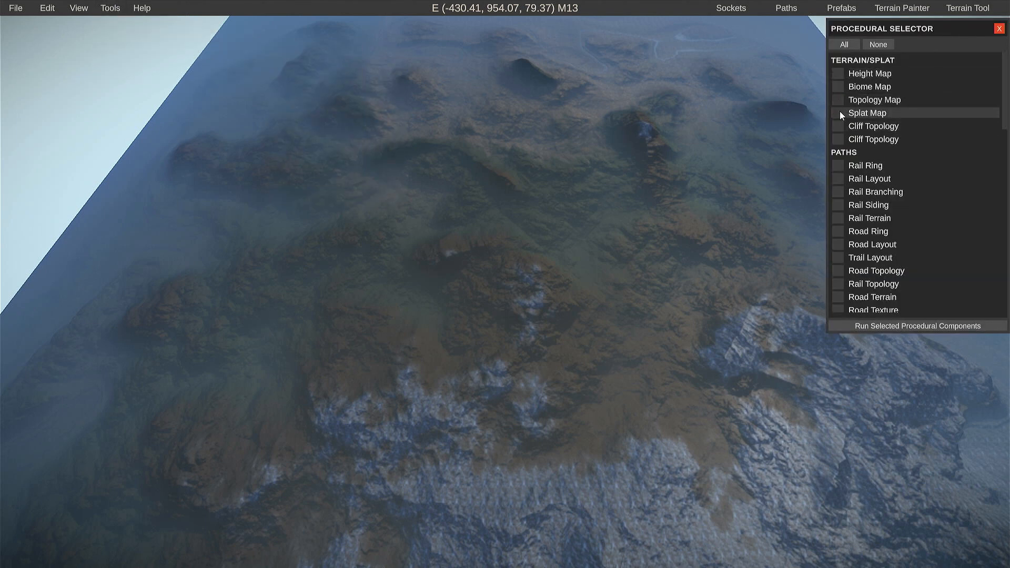
{"action": "left_click", "coordinate": [838, 113]}
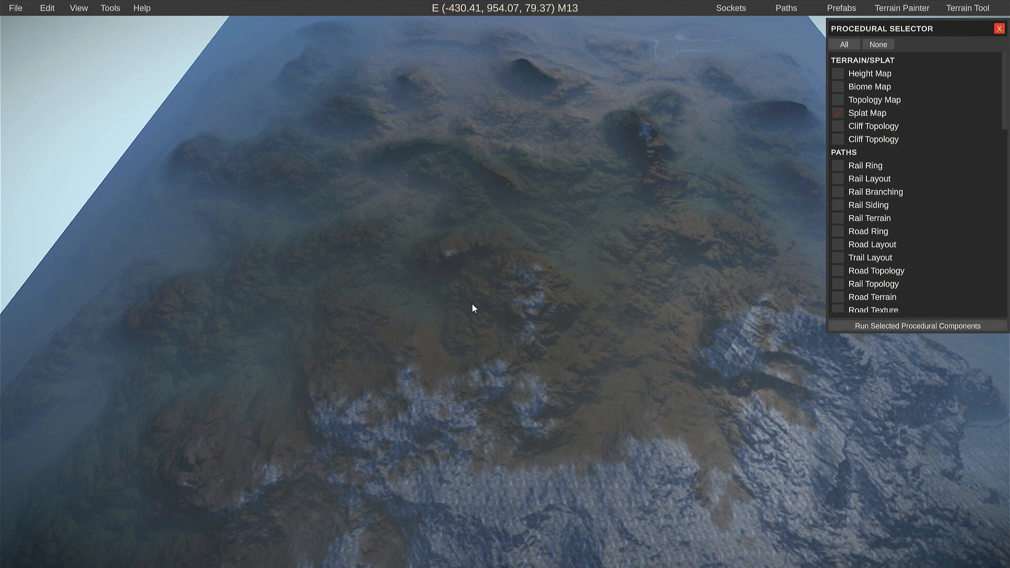
{"action": "left_click", "coordinate": [868, 330]}
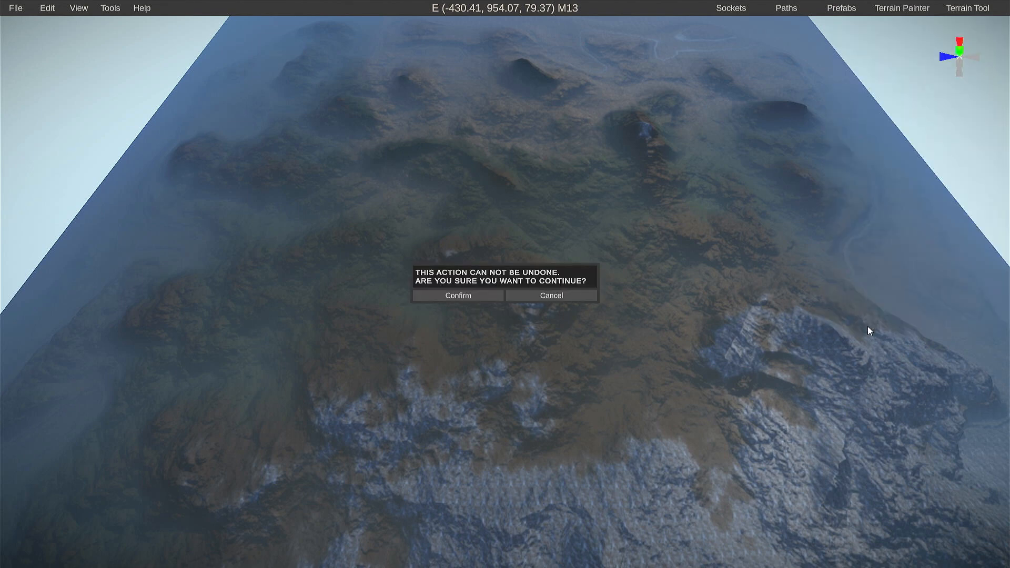
{"action": "left_click", "coordinate": [458, 296]}
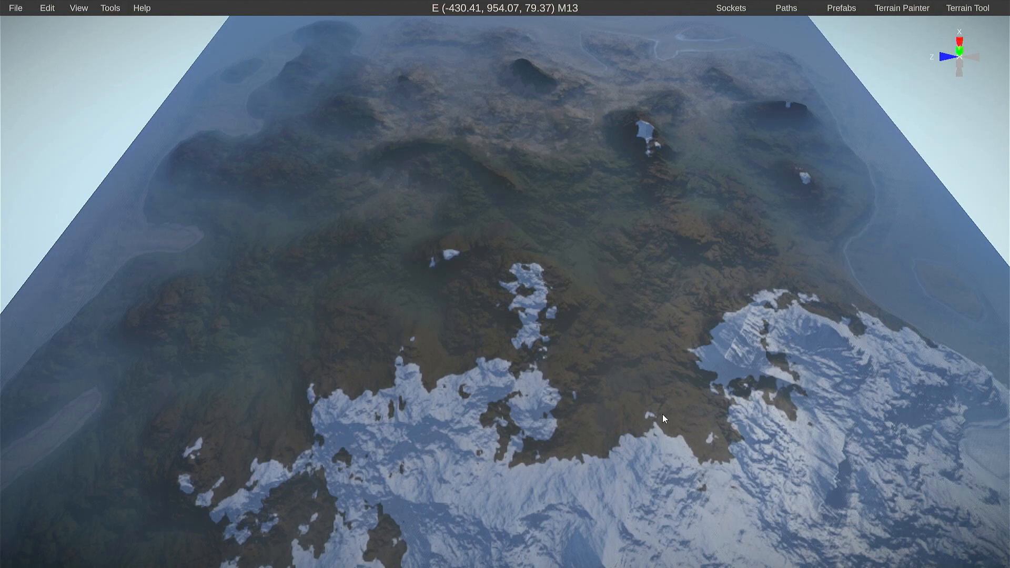
- Inspect the generated splat textures up close across the snowy, brown and green areas of the terrain
{"action": "right_click_drag", "start_coordinate": [661, 417], "coordinate": [678, 297]}
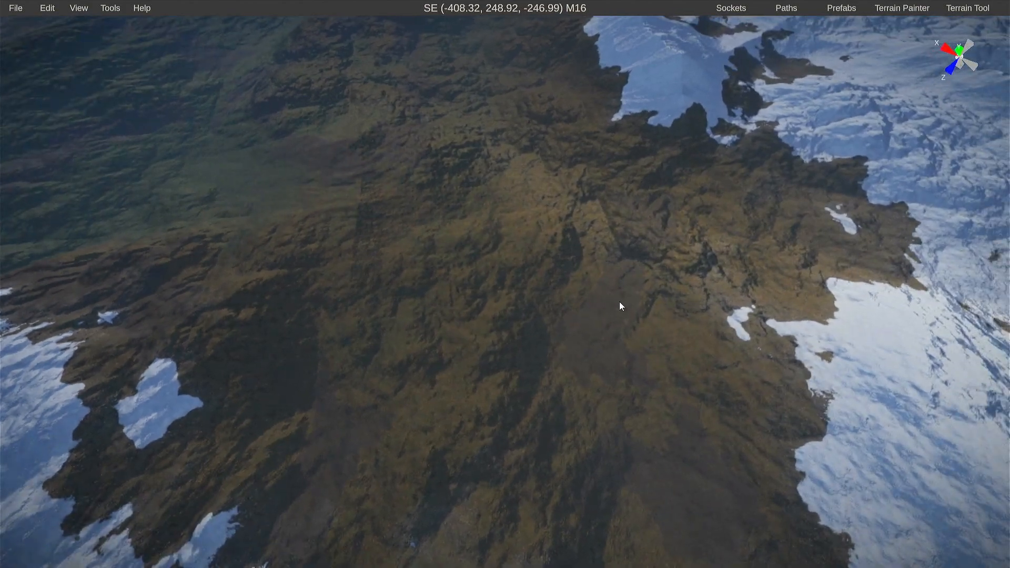
{"action": "right_click_drag", "start_coordinate": [610, 331], "coordinate": [438, 301]}
{"action": "key", "text": "w"}
{"action": "key", "text": "d"}
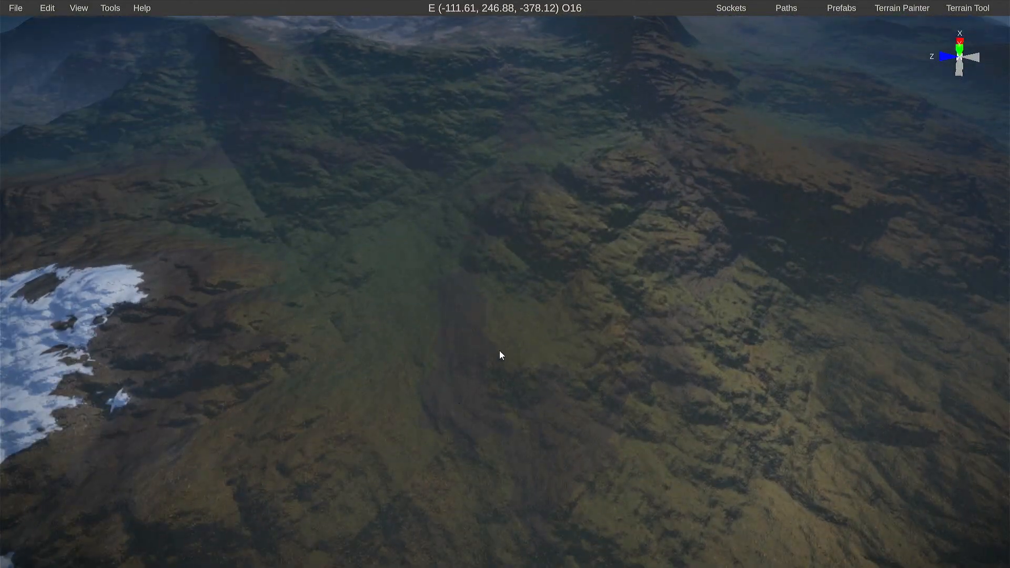
{"action": "right_click_drag", "start_coordinate": [490, 364], "coordinate": [268, 307]}
{"action": "key", "text": "w"}
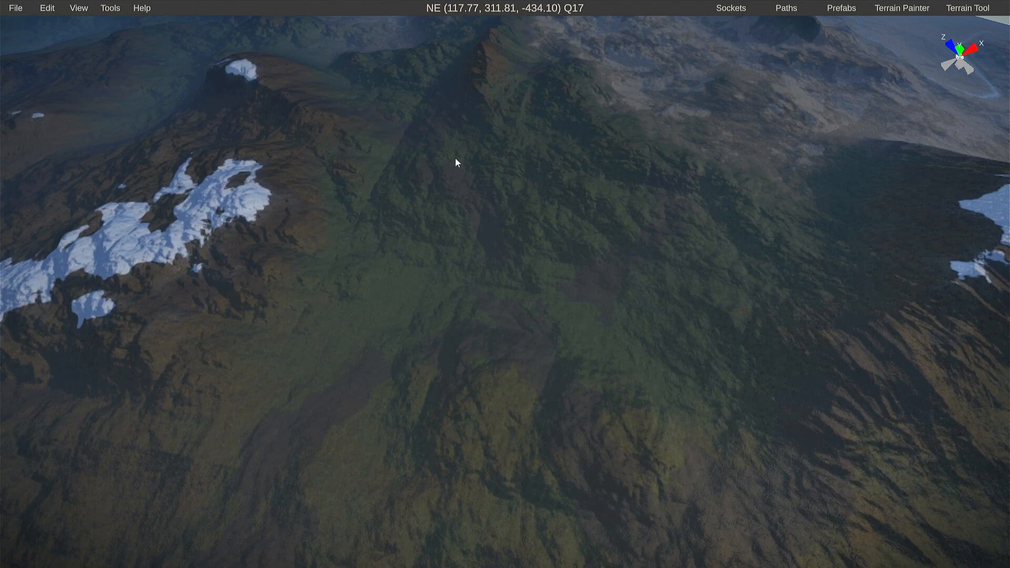
- Display the Forest topology channel over the textured terrain to compare the two, and close the Terrain Painter
{"action": "left_click", "coordinate": [906, 9]}
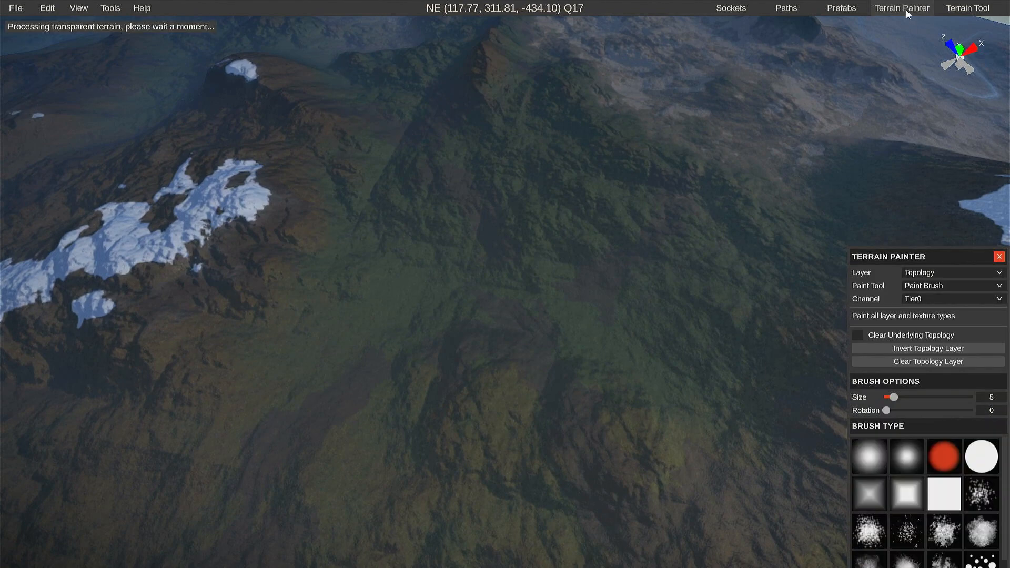
{"action": "left_click", "coordinate": [919, 275]}
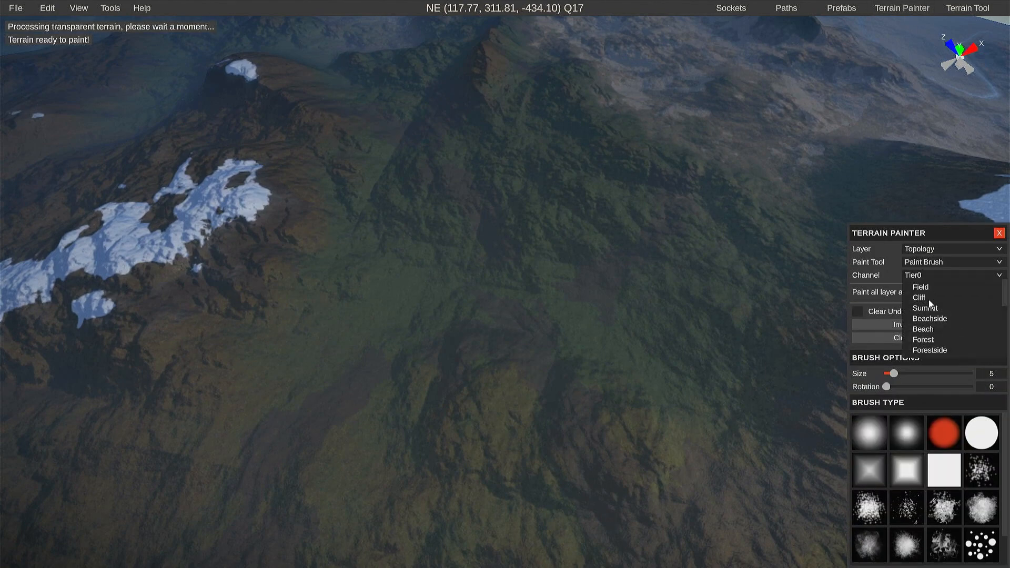
{"action": "left_click", "coordinate": [925, 340]}
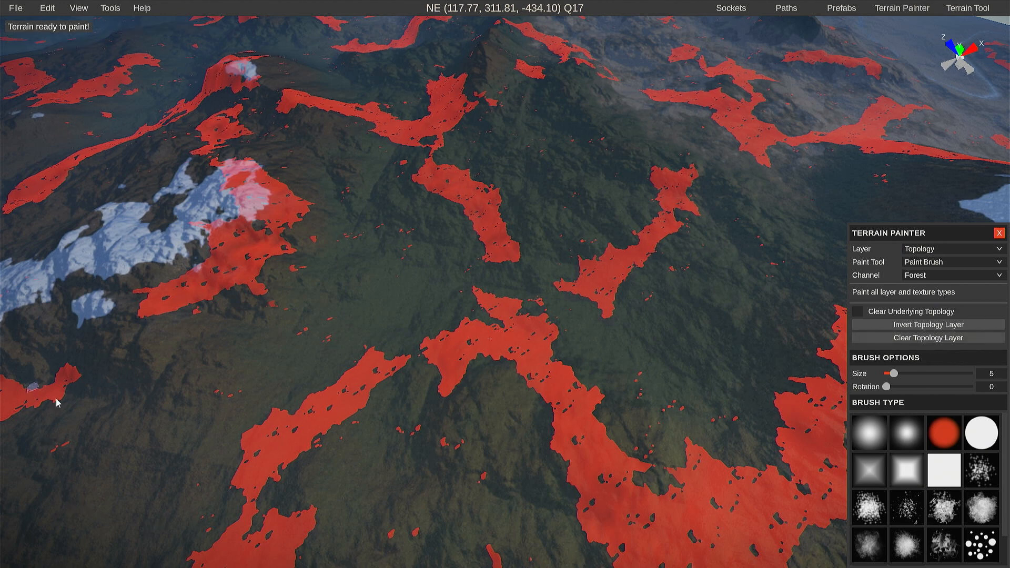
{"action": "left_click", "coordinate": [929, 277]}
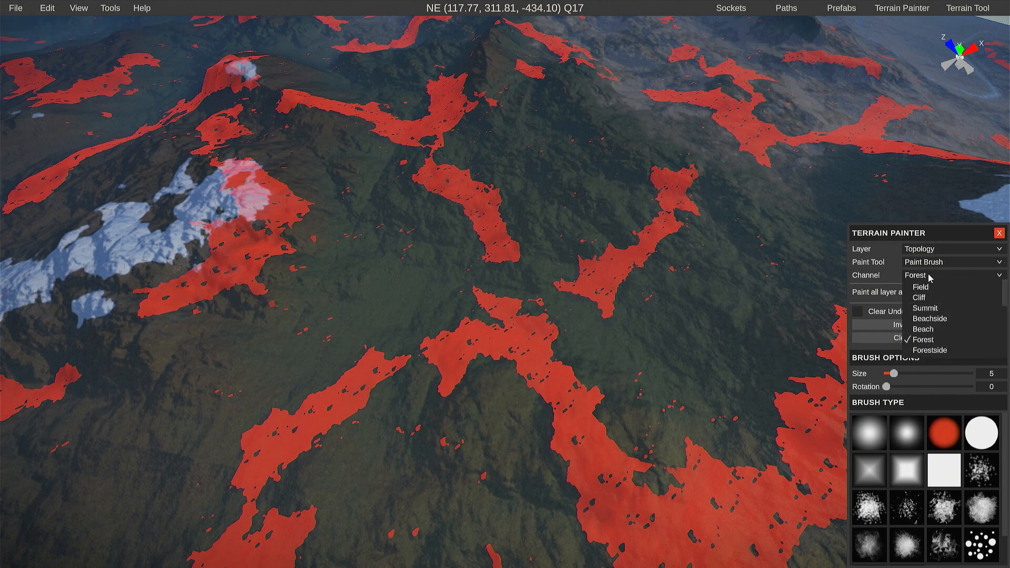
{"action": "left_click", "coordinate": [929, 277]}
{"action": "left_click", "coordinate": [999, 233]}
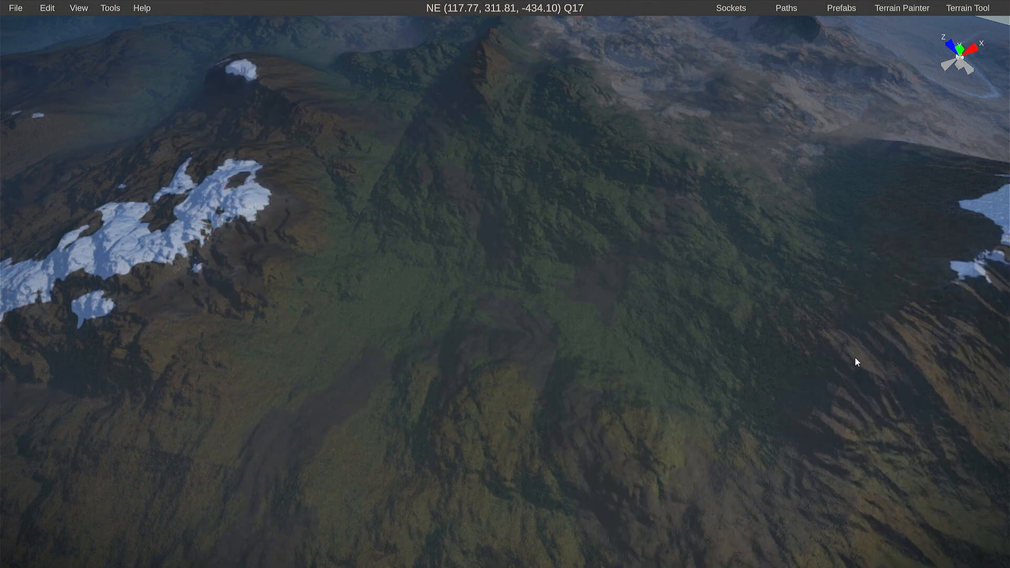
- Open the native procedural custom selection, deselect Splat Map, and look through the path and monument components
{"action": "right_click_drag", "start_coordinate": [430, 390], "coordinate": [605, 331]}
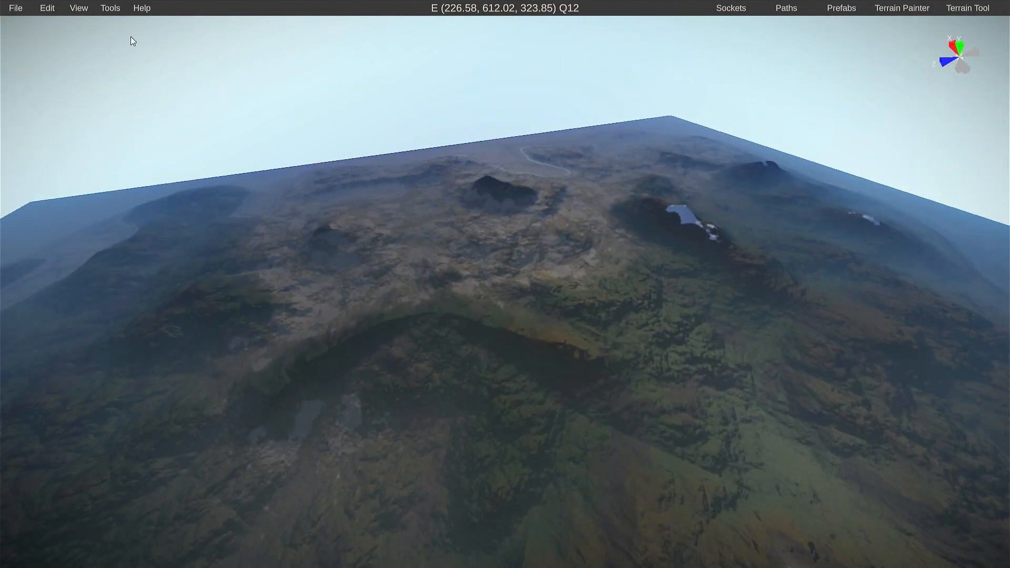
{"action": "left_click", "coordinate": [110, 10]}
{"action": "mouse_move", "coordinate": [121, 57]}
{"action": "mouse_move", "coordinate": [223, 55]}
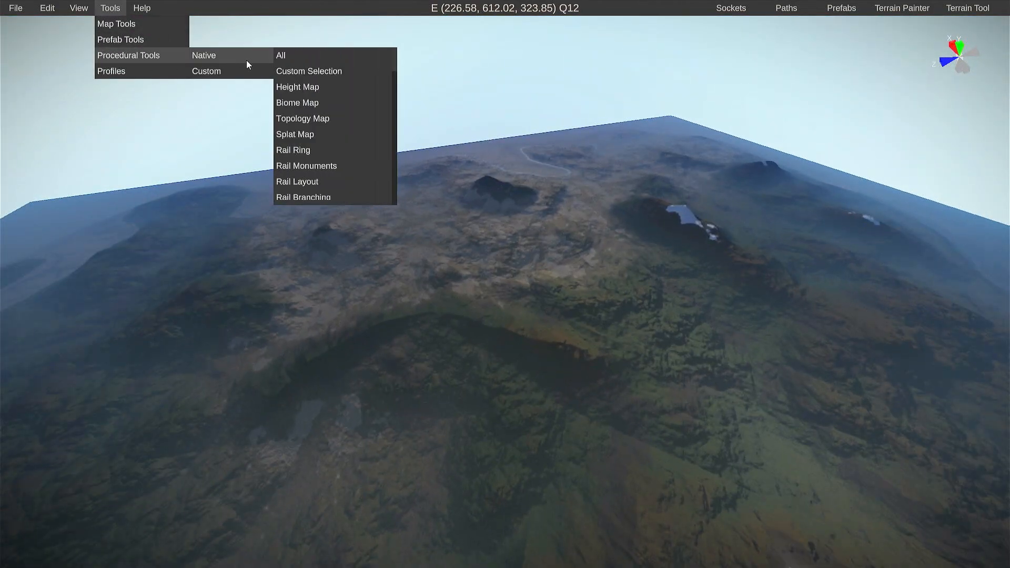
{"action": "left_click", "coordinate": [312, 71]}
{"action": "left_click", "coordinate": [838, 113]}
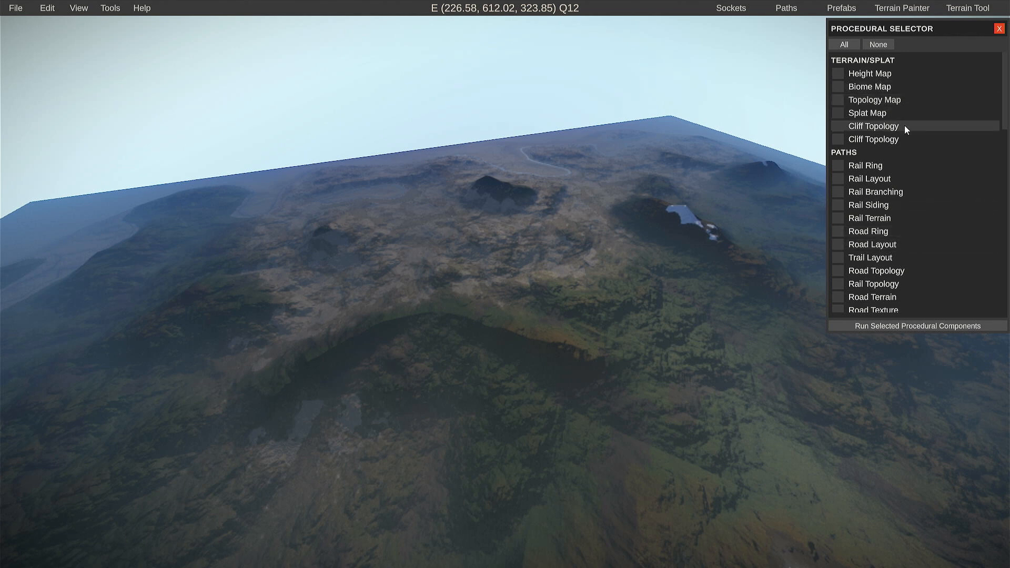
{"action": "scroll", "coordinate": [907, 251], "scroll_direction": "down", "scroll_amount": 6}
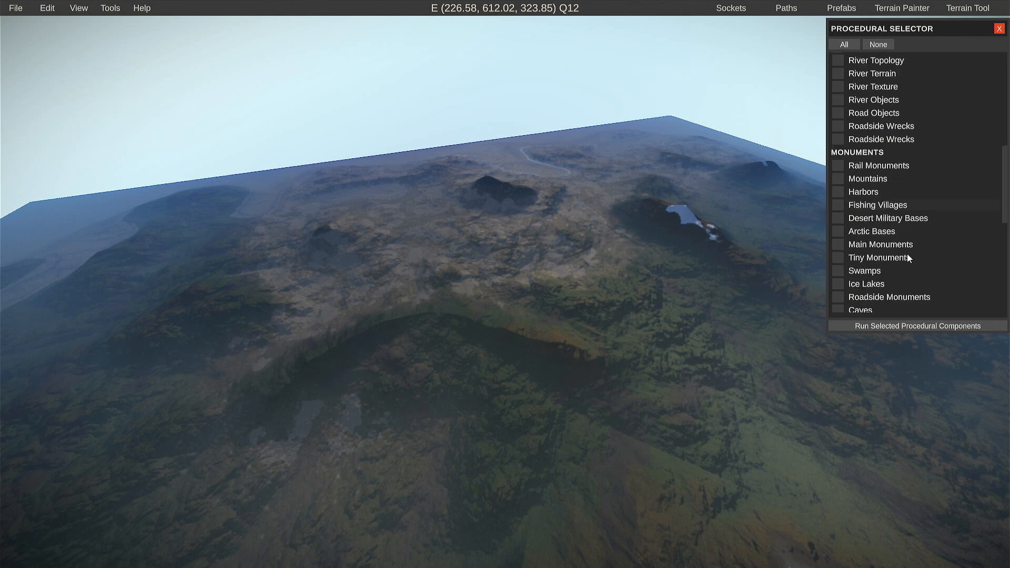
{"action": "scroll", "coordinate": [907, 253], "scroll_direction": "down", "scroll_amount": 3}
{"action": "scroll", "coordinate": [904, 254], "scroll_direction": "up", "scroll_amount": 10}
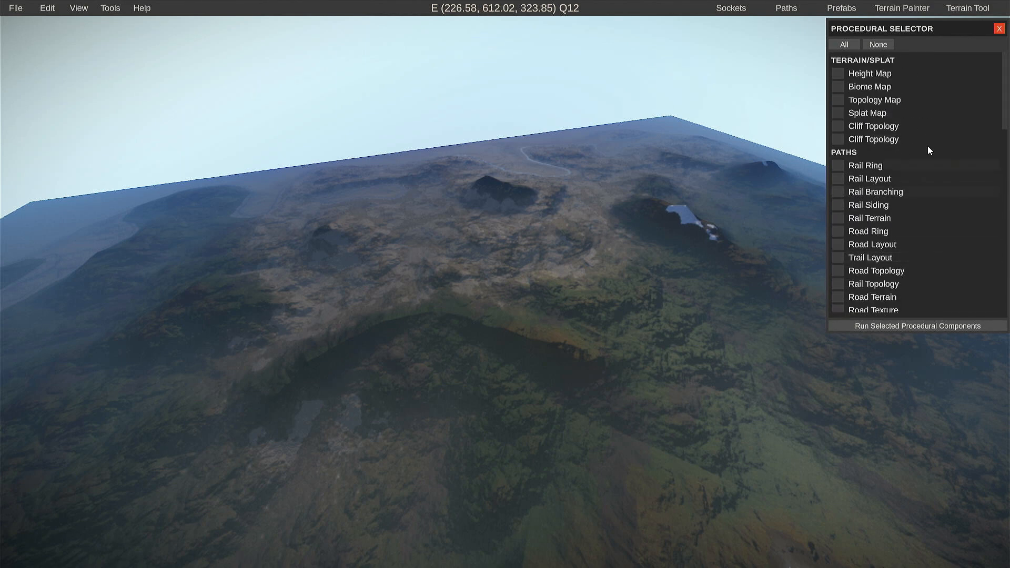
- Select both Cliff Topology components plus Rail Ring, Rail Layout, Rail Branching, Rail Siding and Rail Terrain for generation
{"action": "left_click", "coordinate": [839, 125]}
{"action": "left_click", "coordinate": [839, 138]}
{"action": "left_click", "coordinate": [837, 166]}
{"action": "left_click", "coordinate": [838, 179]}
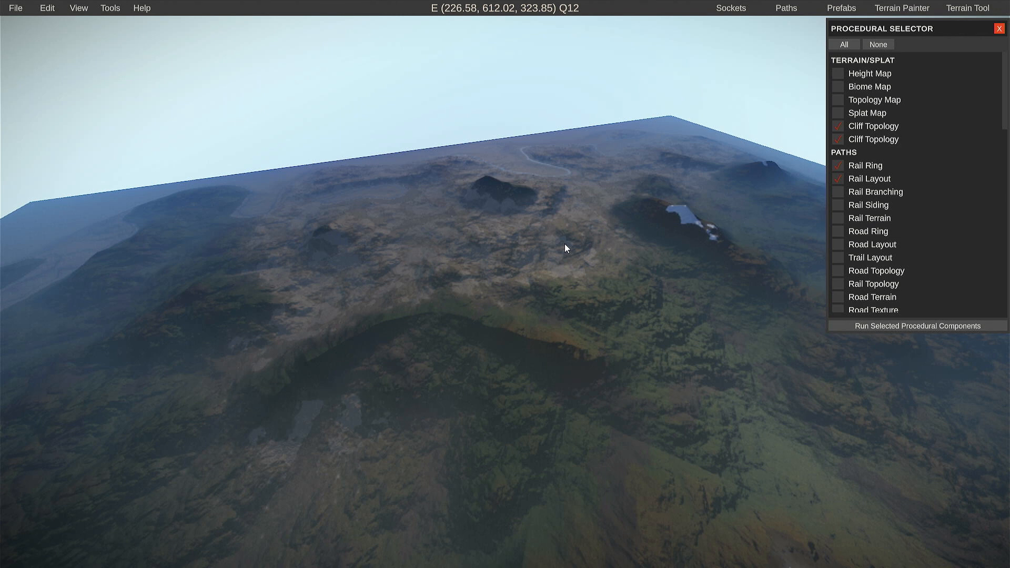
{"action": "left_click", "coordinate": [838, 192]}
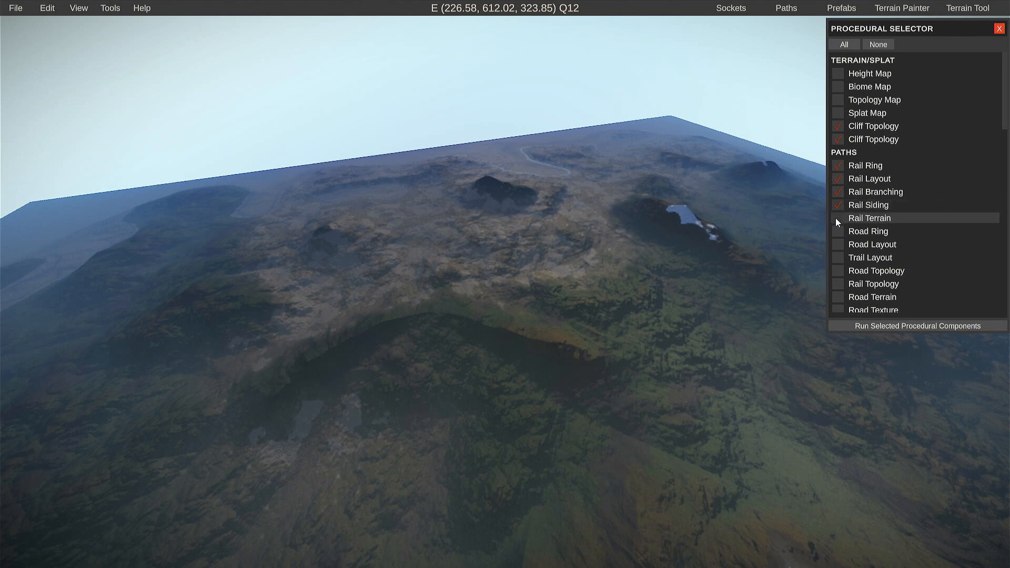
{"action": "left_click", "coordinate": [836, 218]}
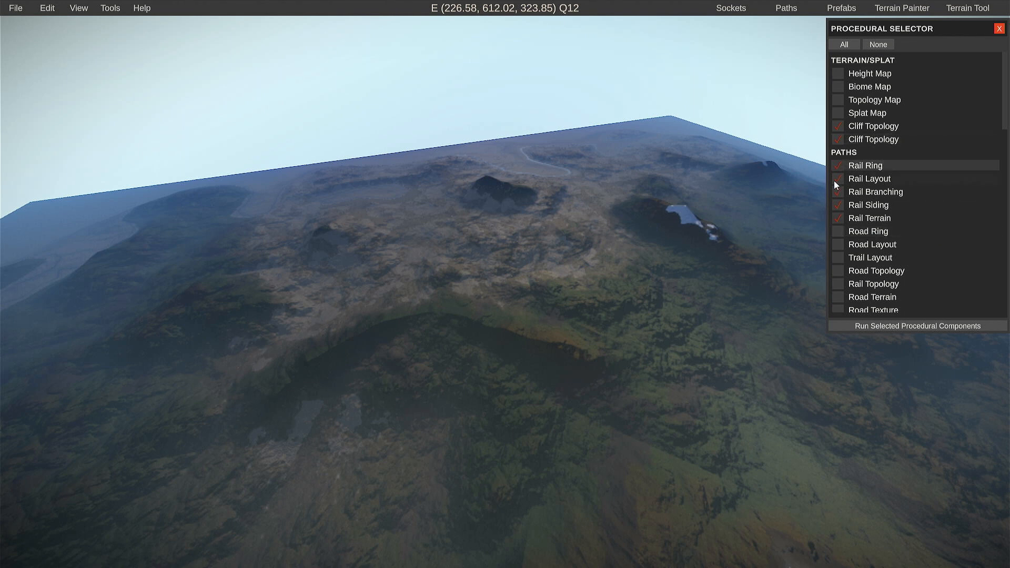
- Add Road Ring, Road Layout, Trail Layout, Road and Rail Topology, Road Terrain, Road Texture and Rail Texture to the selected path components
{"action": "left_click", "coordinate": [837, 233]}
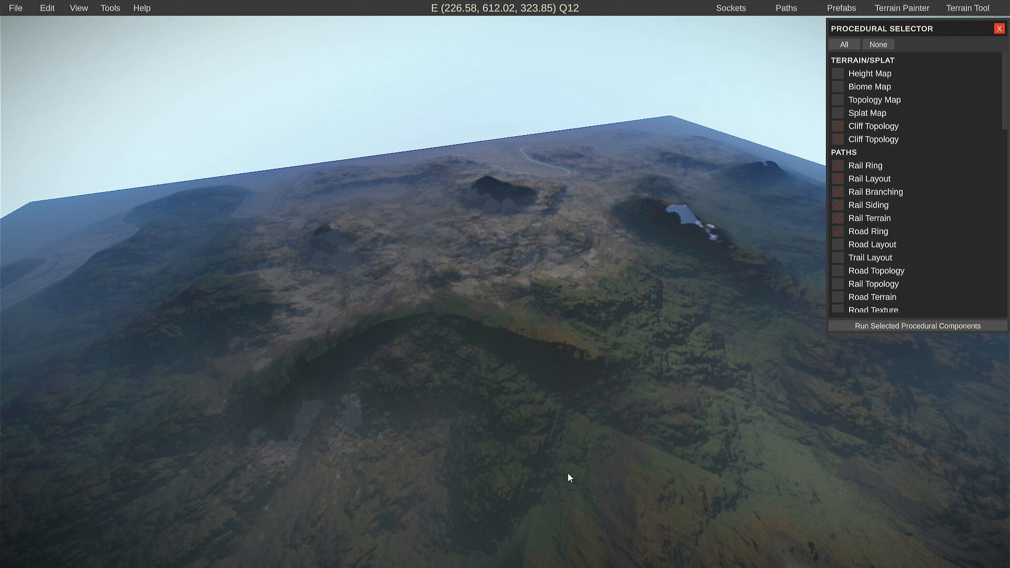
{"action": "left_click", "coordinate": [837, 245]}
{"action": "left_click", "coordinate": [837, 284]}
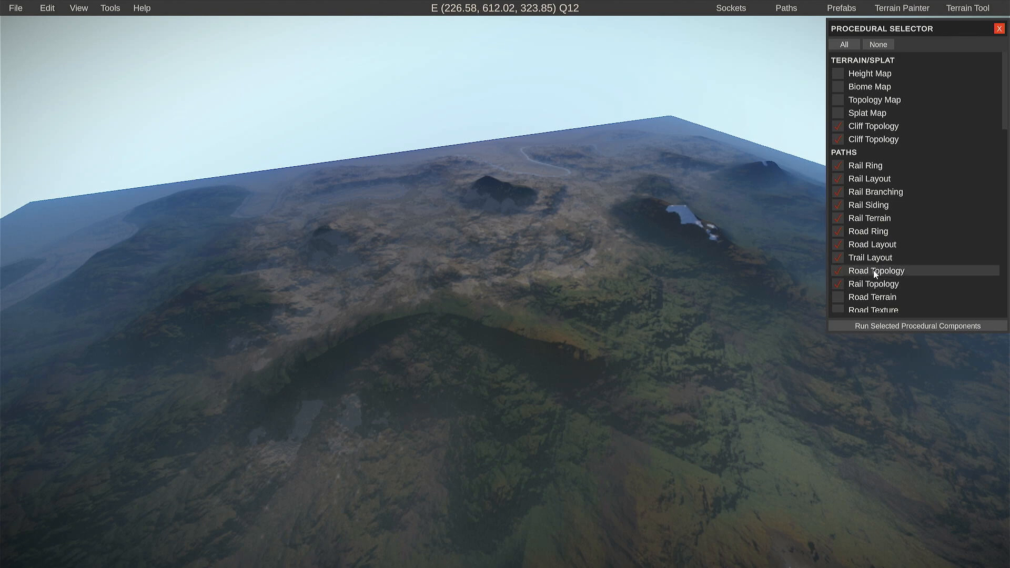
{"action": "scroll", "coordinate": [907, 286], "scroll_direction": "down", "scroll_amount": 4}
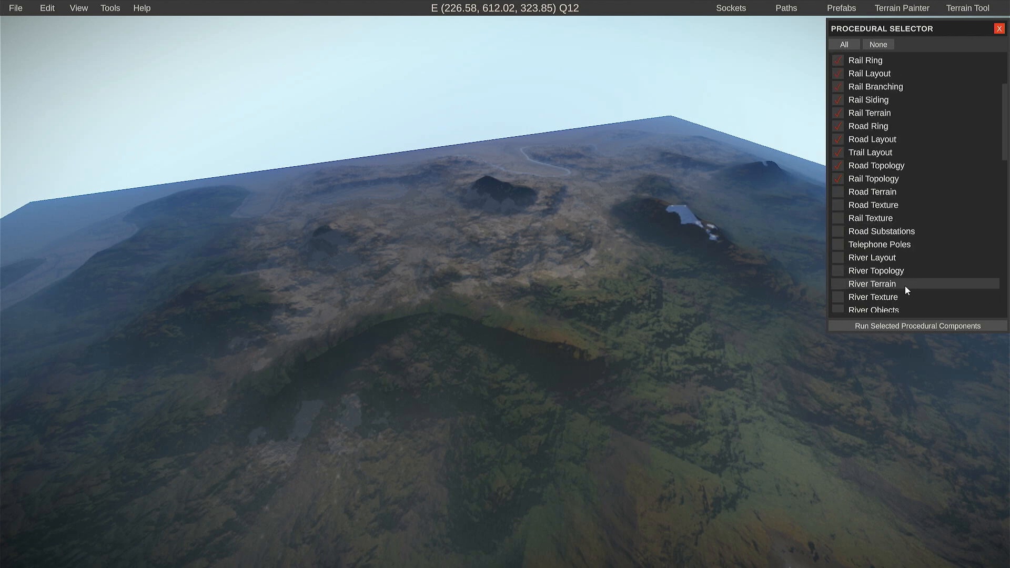
{"action": "left_click", "coordinate": [837, 192]}
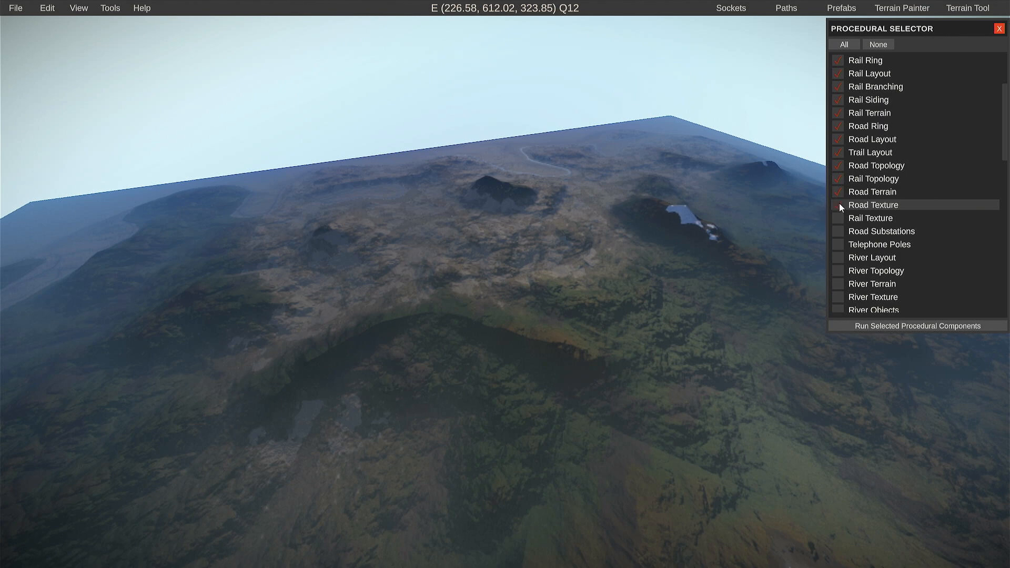
{"action": "left_click", "coordinate": [839, 205]}
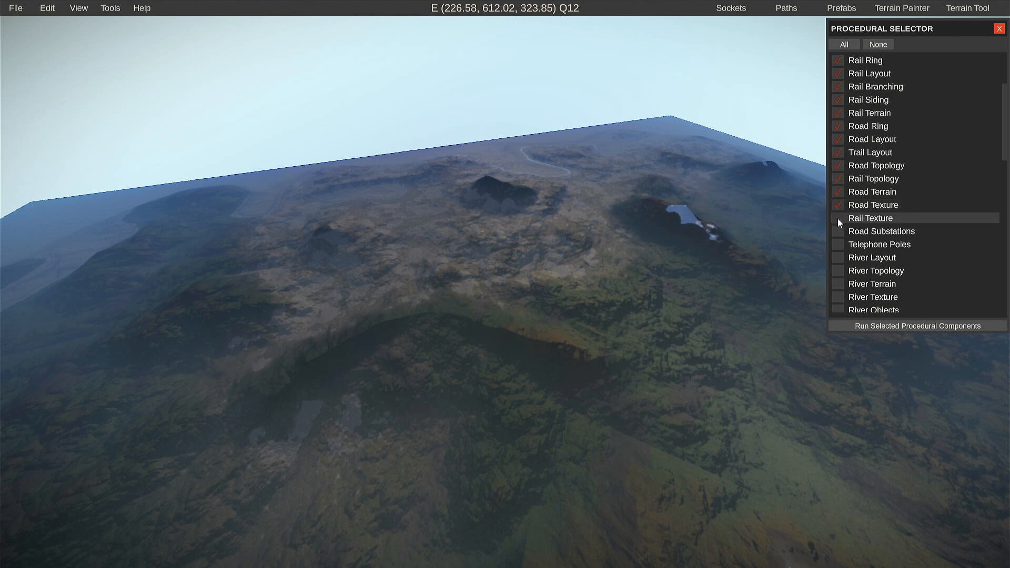
{"action": "left_click", "coordinate": [840, 218]}
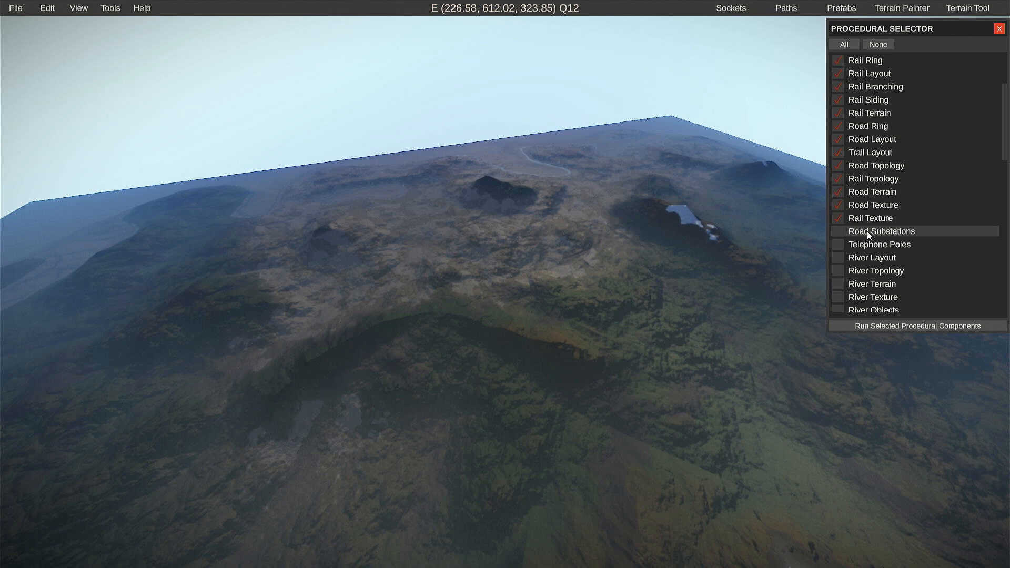
- Select River Layout, River Topology, River Terrain, River Texture, River Objects, Road Objects and both Roadside Wrecks path components
{"action": "left_click", "coordinate": [838, 259]}
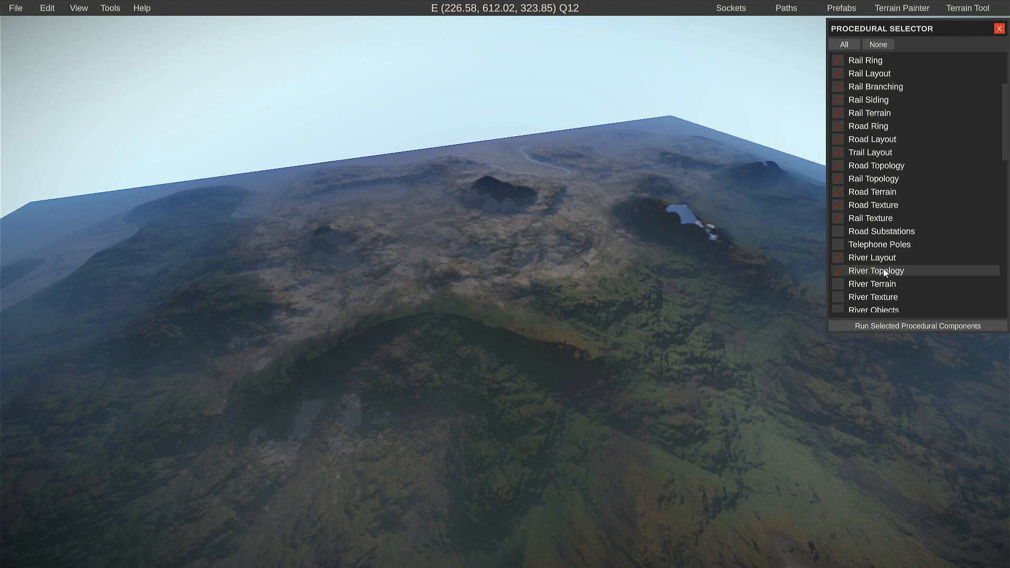
{"action": "left_click", "coordinate": [839, 284]}
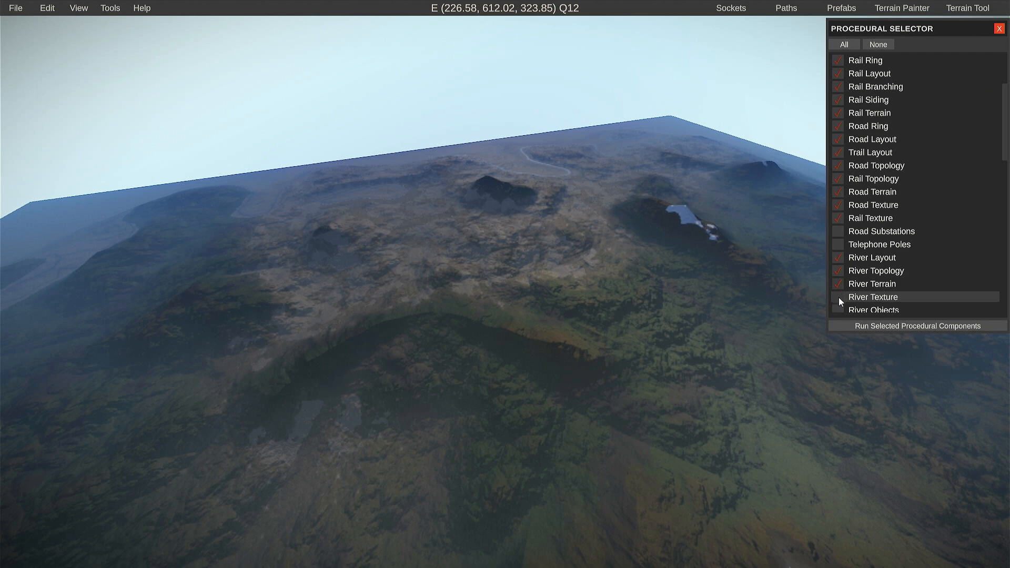
{"action": "left_click", "coordinate": [838, 298]}
{"action": "scroll", "coordinate": [878, 287], "scroll_direction": "down", "scroll_amount": 4}
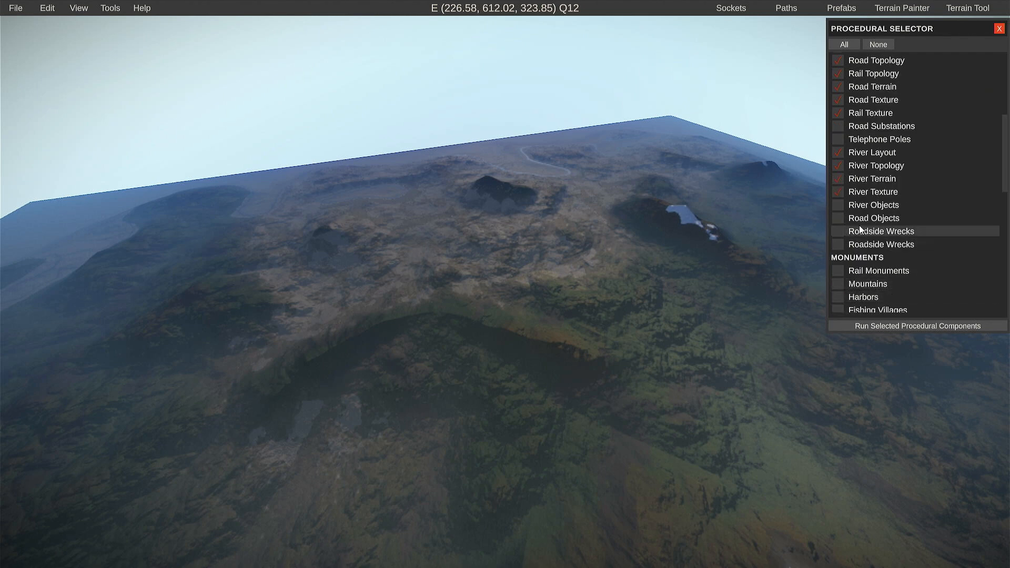
{"action": "left_click", "coordinate": [838, 205]}
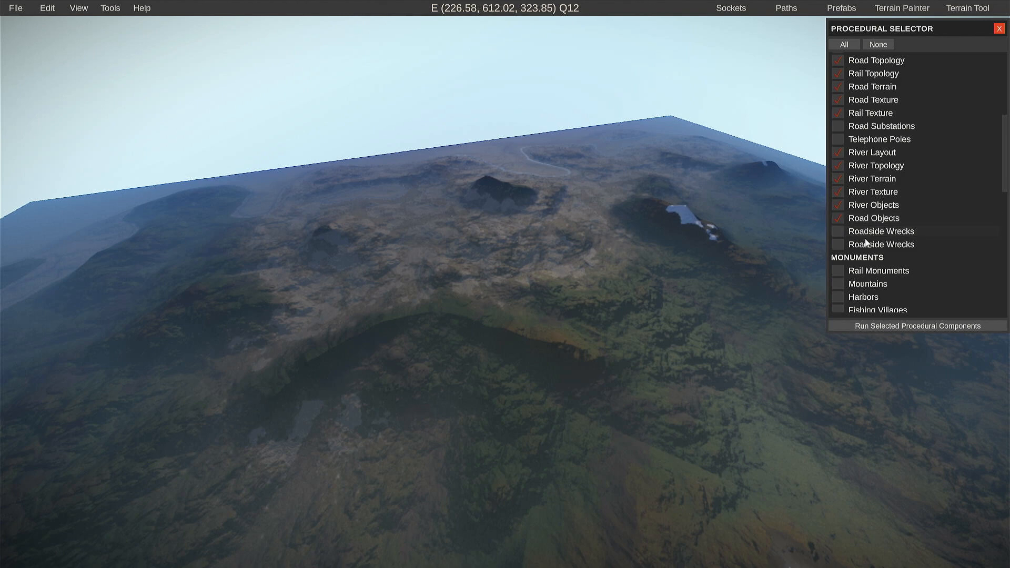
{"action": "left_click", "coordinate": [839, 232]}
{"action": "left_click", "coordinate": [836, 243]}
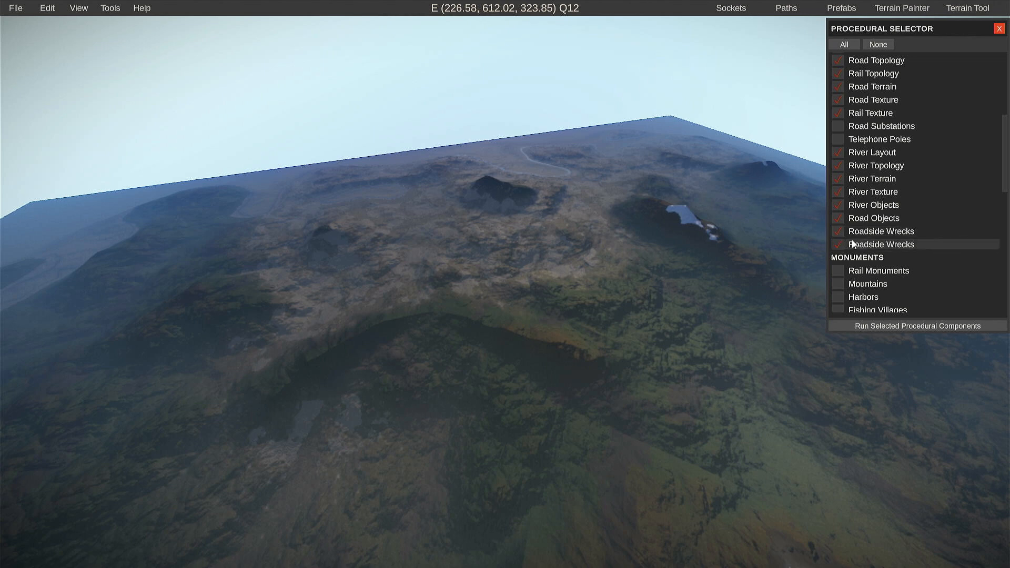
- Select the Rail Monuments, Harbors, Fishing Villages, Desert Military Bases, Arctic Bases and Main Monuments components, leaving Mountains out
{"action": "scroll", "coordinate": [877, 278], "scroll_direction": "down", "scroll_amount": 3}
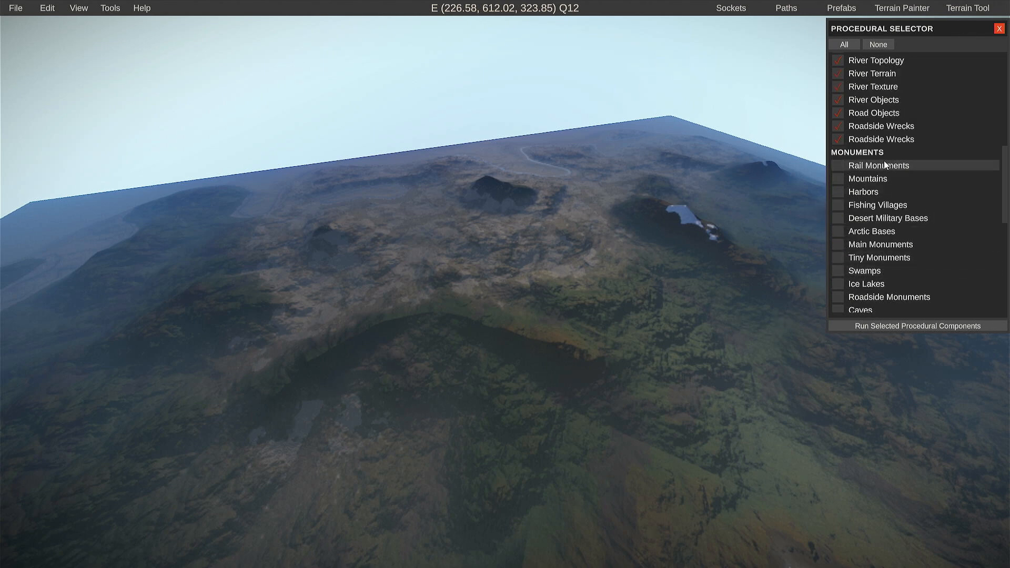
{"action": "left_click", "coordinate": [838, 165]}
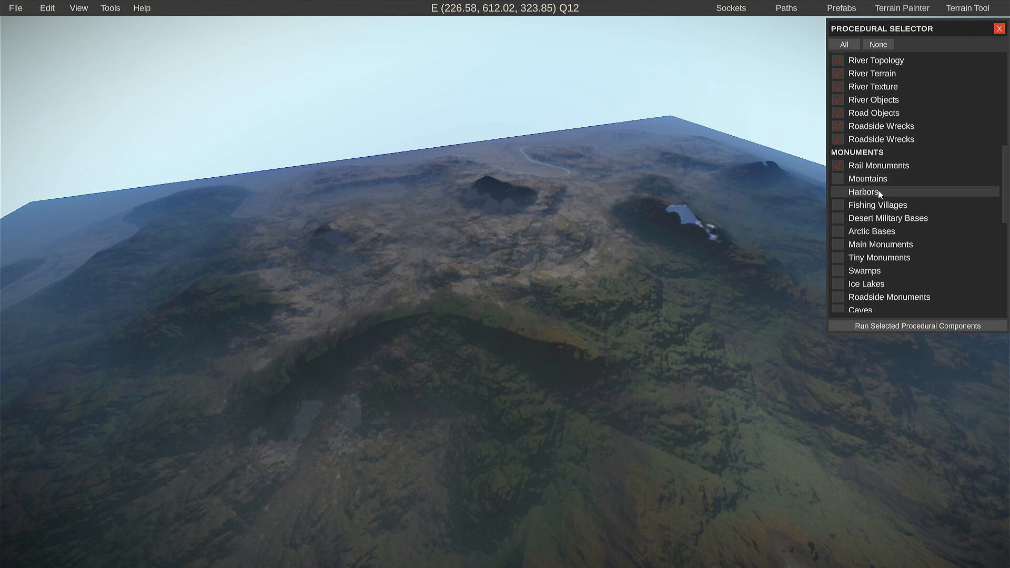
{"action": "left_click", "coordinate": [837, 191]}
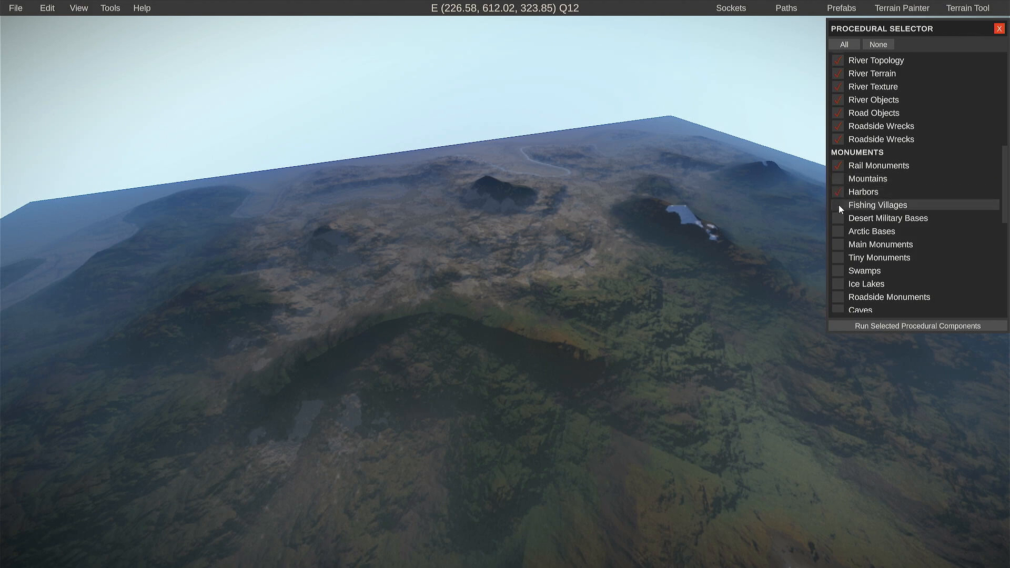
{"action": "left_click", "coordinate": [838, 205]}
{"action": "left_click", "coordinate": [838, 218]}
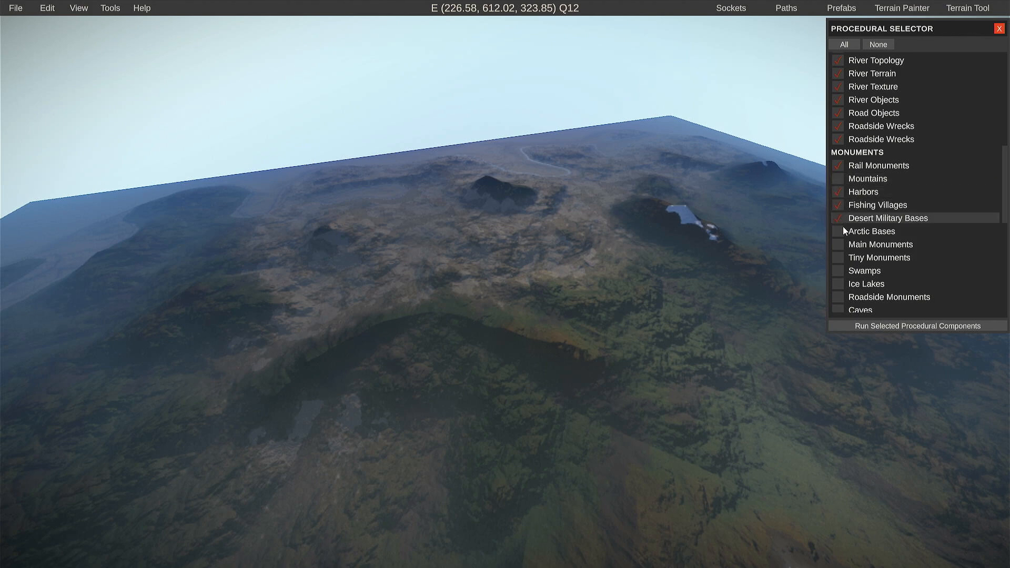
{"action": "left_click", "coordinate": [838, 232]}
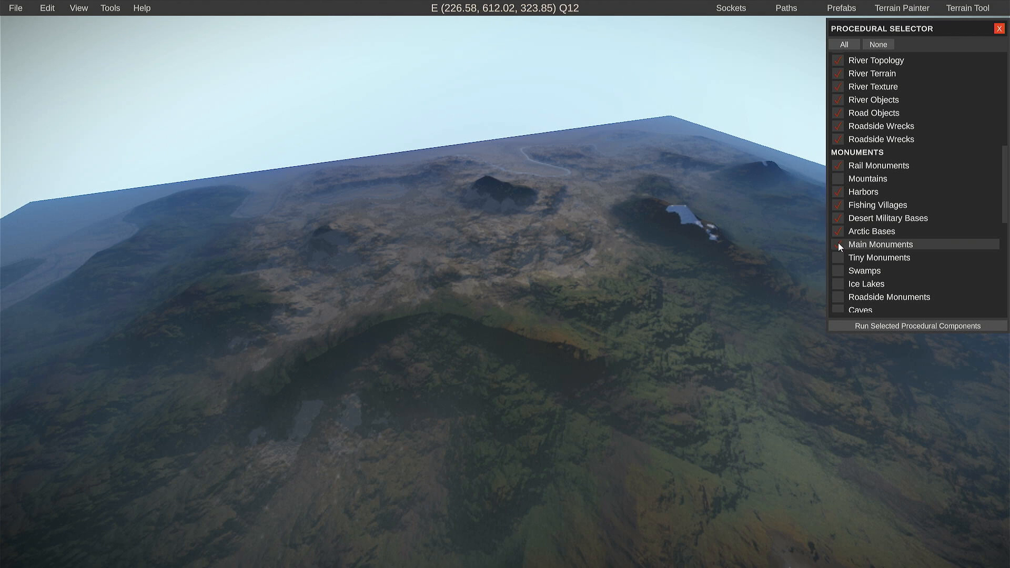
- Select the Ice Lakes, Roadside Monuments, Caves, Offshore Monuments and Lighthouses components, skipping Tiny Monuments and Swamps
{"action": "scroll", "coordinate": [839, 242], "scroll_direction": "down", "scroll_amount": 2}
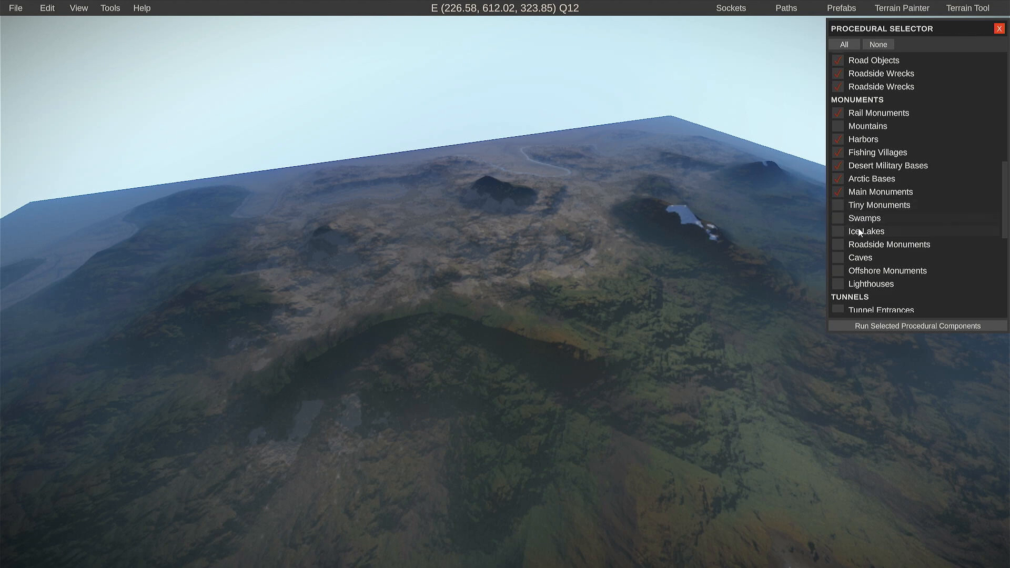
{"action": "left_click", "coordinate": [838, 231]}
{"action": "left_click", "coordinate": [838, 244]}
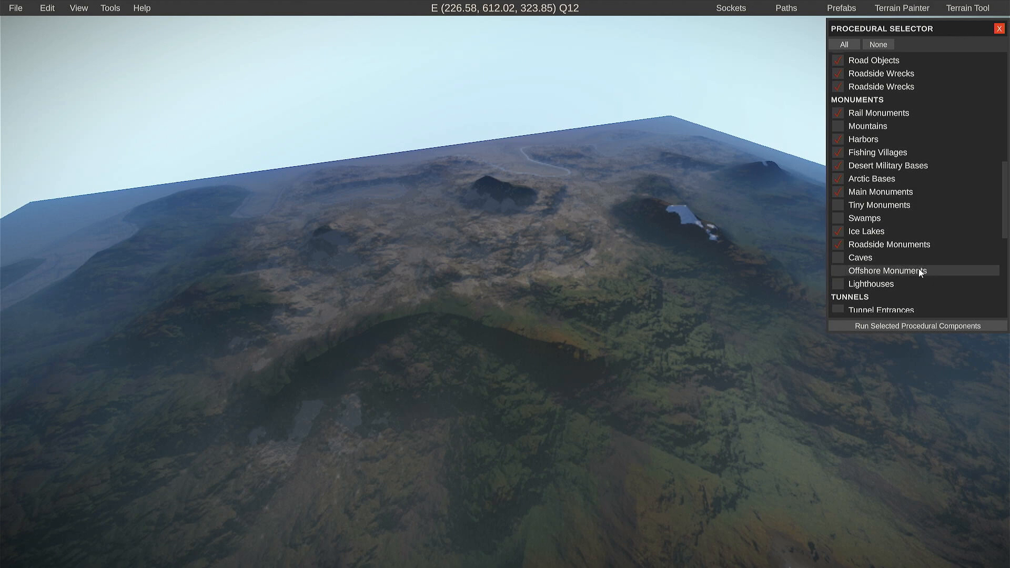
{"action": "left_click", "coordinate": [839, 256]}
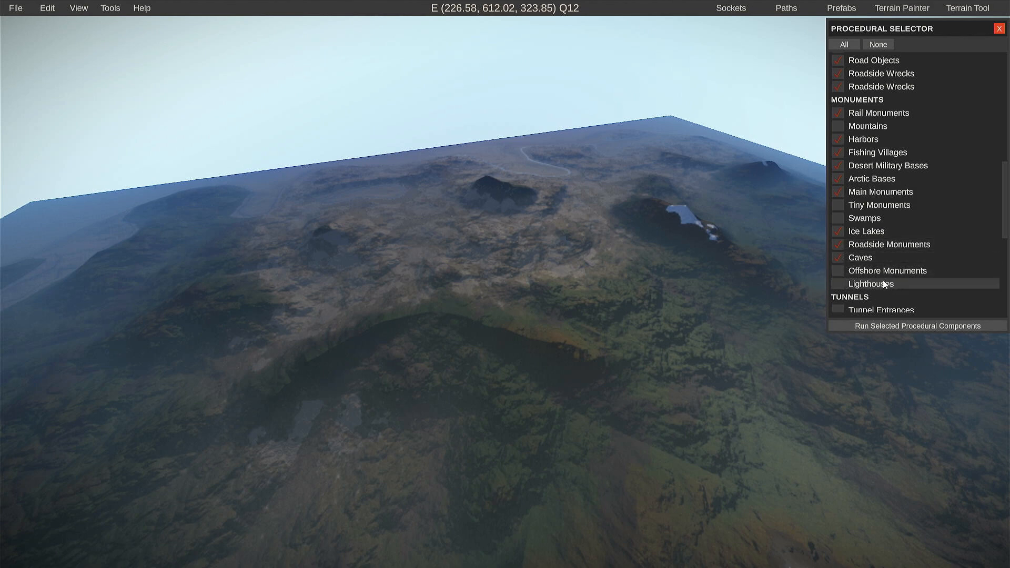
{"action": "left_click", "coordinate": [838, 270]}
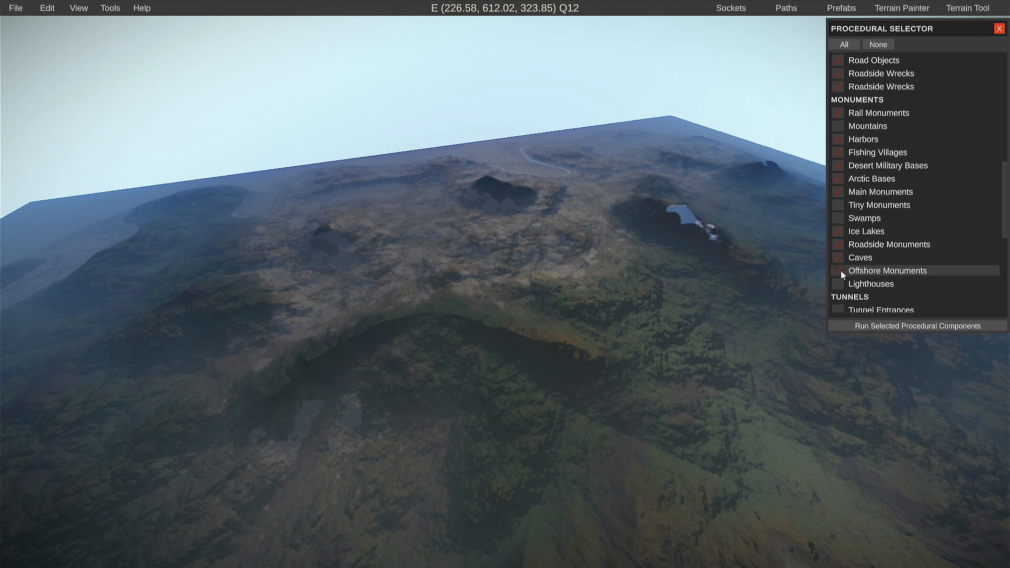
{"action": "left_click", "coordinate": [843, 285]}
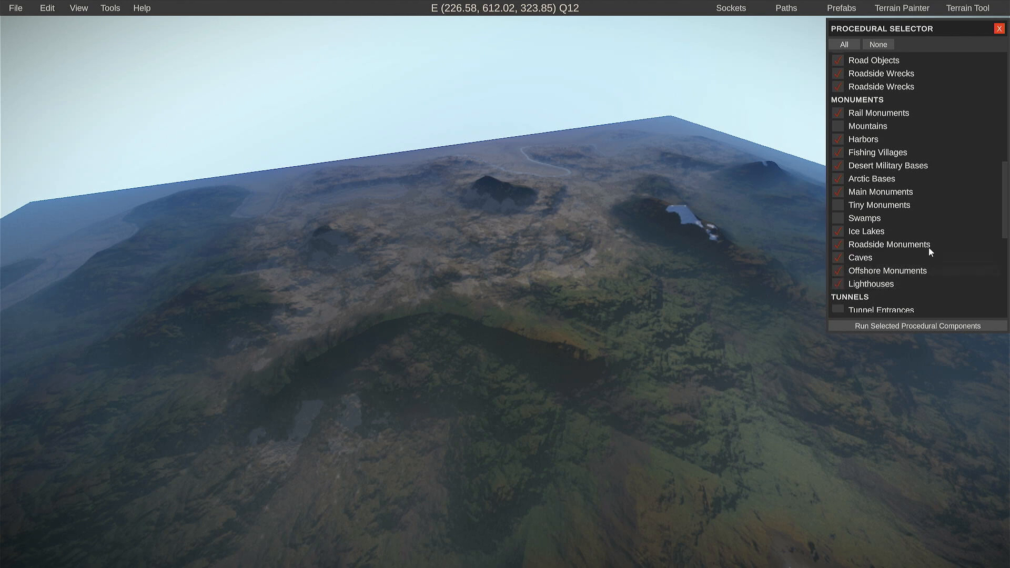
- Select the Tunnel Entrances and Tunnels components together with Underwater Labs and Underwater Entrances
{"action": "scroll", "coordinate": [929, 247], "scroll_direction": "down", "scroll_amount": 4}
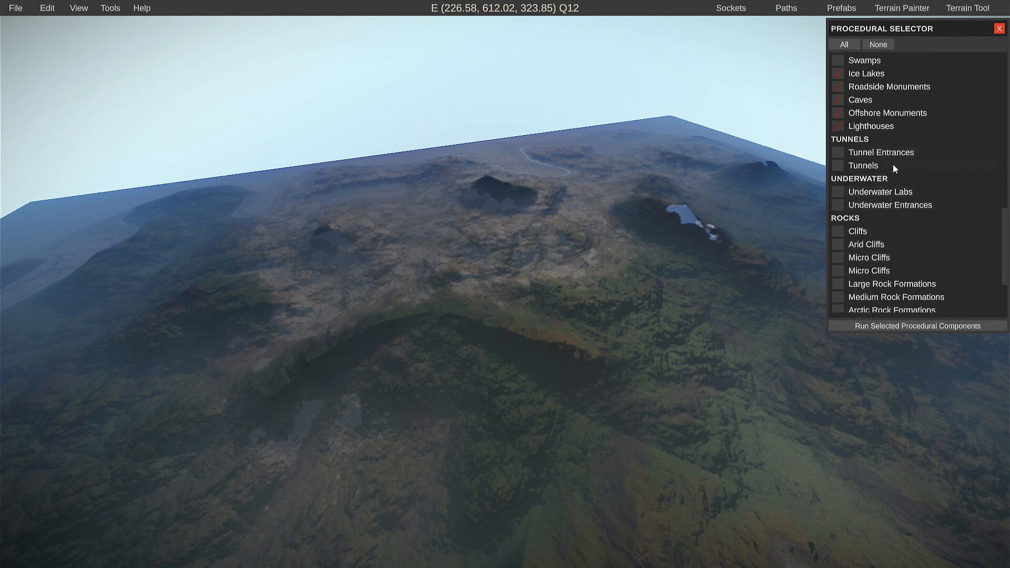
{"action": "left_click", "coordinate": [838, 151]}
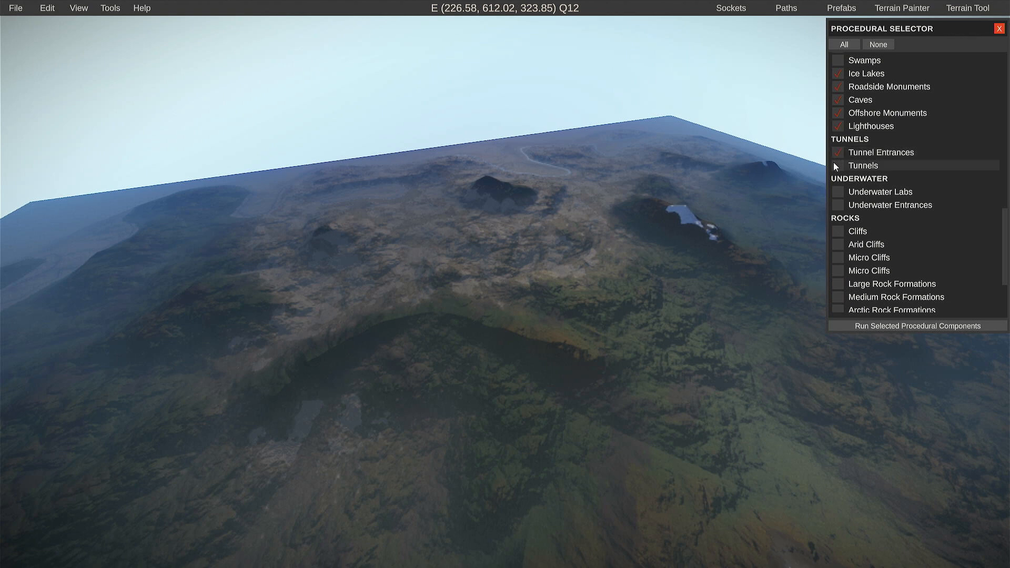
{"action": "left_click", "coordinate": [840, 166]}
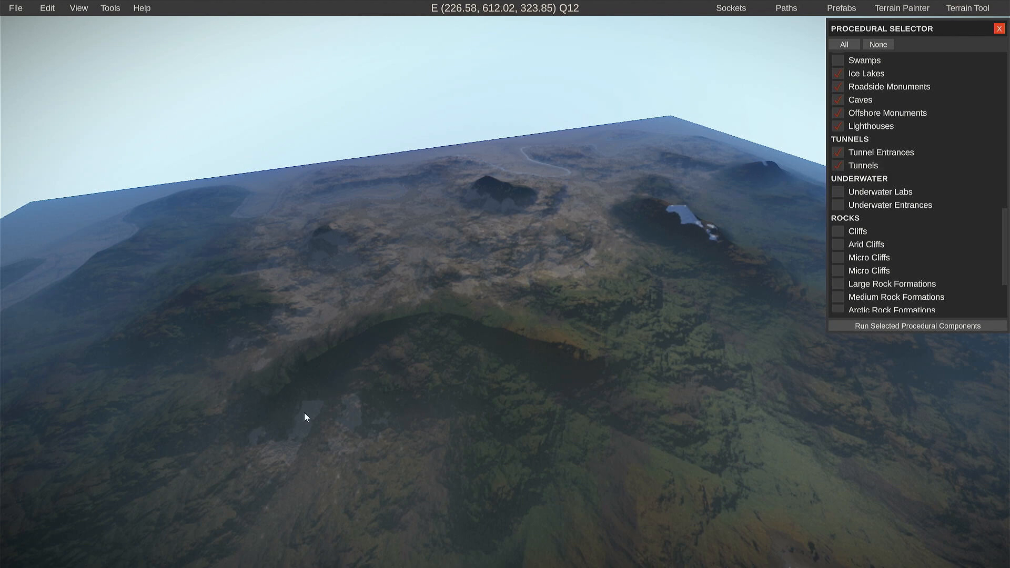
{"action": "left_click", "coordinate": [837, 193]}
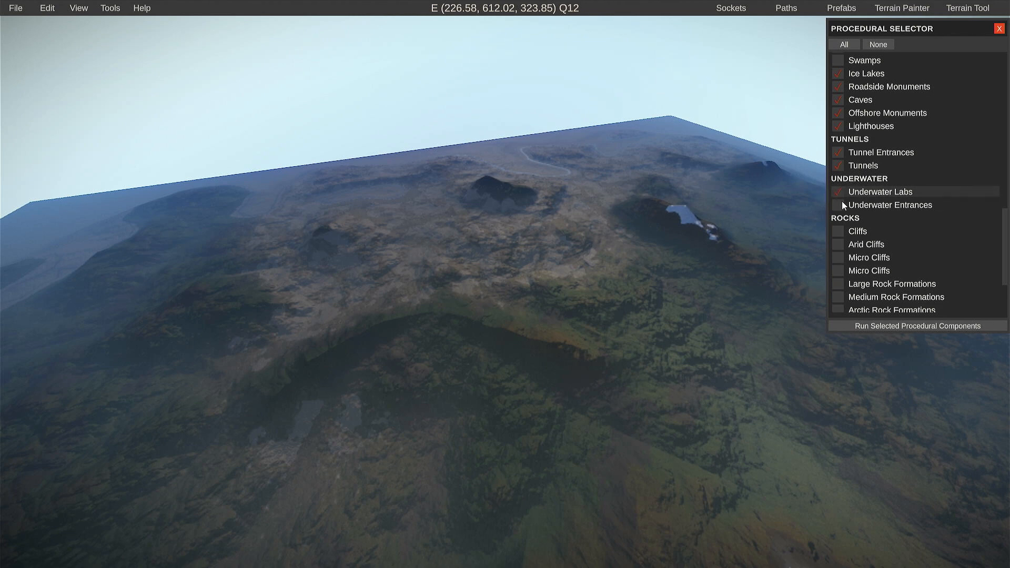
{"action": "left_click", "coordinate": [841, 203]}
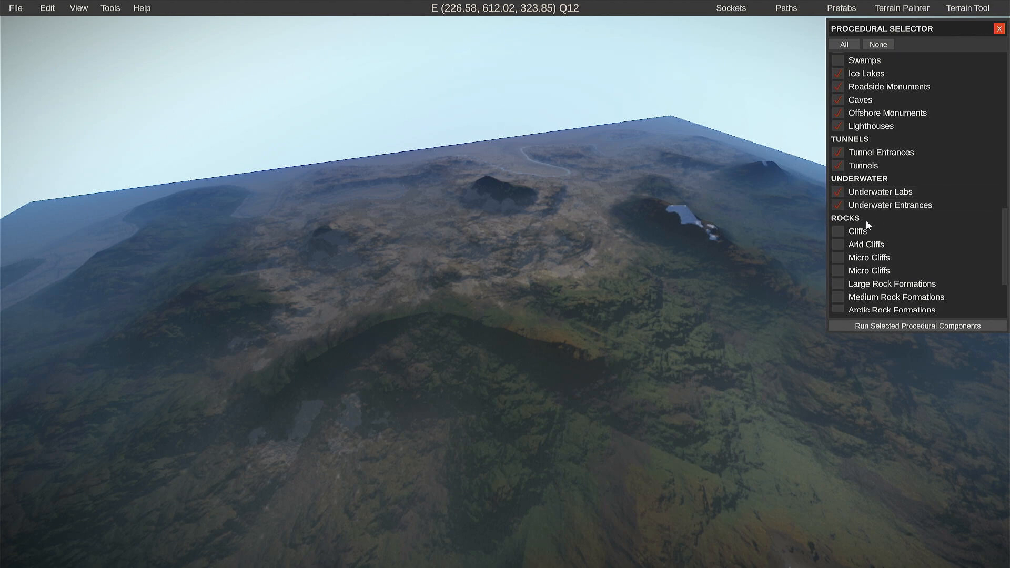
- Select the Cliffs, Arid Cliffs and both Micro Cliffs components among the rocks
{"action": "scroll", "coordinate": [931, 233], "scroll_direction": "down", "scroll_amount": 3}
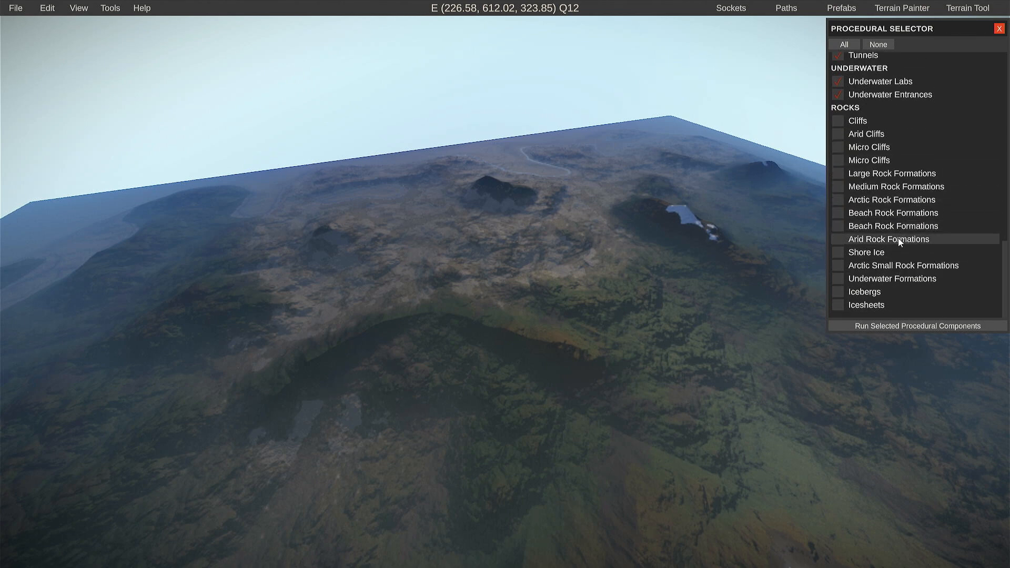
{"action": "scroll", "coordinate": [910, 259], "scroll_direction": "up", "scroll_amount": 6}
{"action": "scroll", "coordinate": [909, 258], "scroll_direction": "down", "scroll_amount": 6}
{"action": "left_click", "coordinate": [838, 121]}
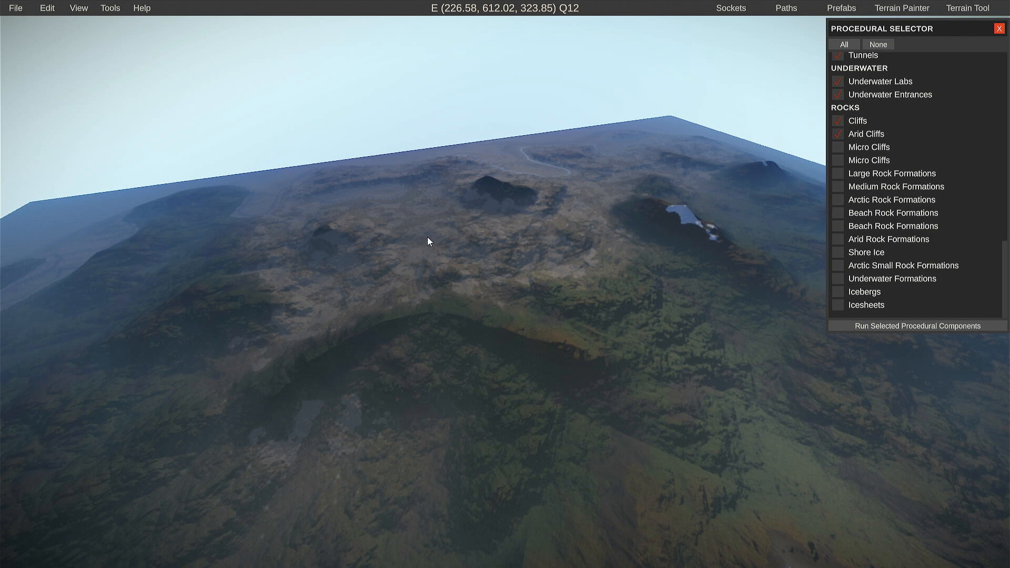
{"action": "left_click", "coordinate": [835, 147]}
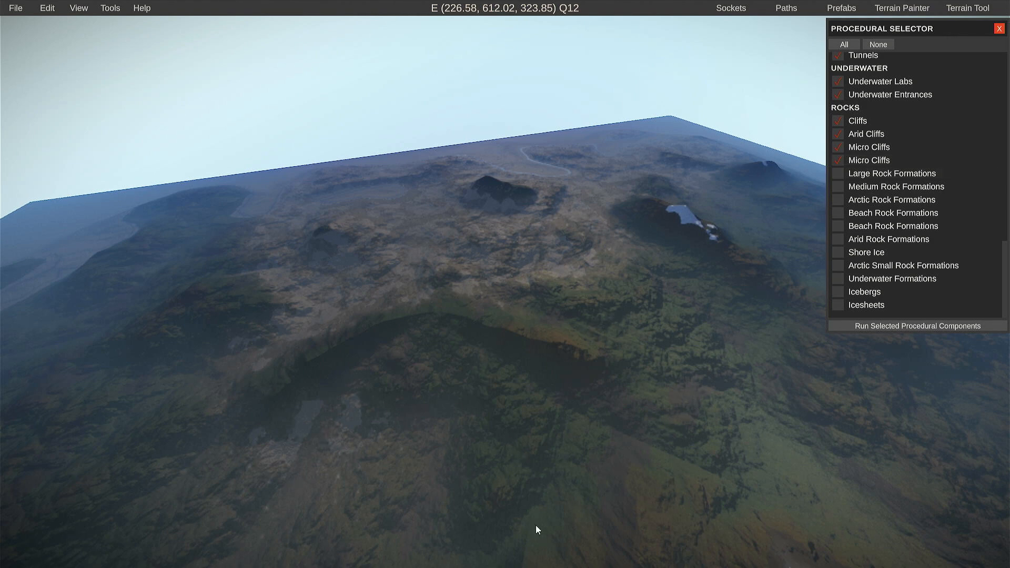
- Select the Large, Medium, Arctic, both Beach and Arid Rock Formations, plus Shore Ice and Arctic Small Rock Formations
{"action": "left_click", "coordinate": [837, 174]}
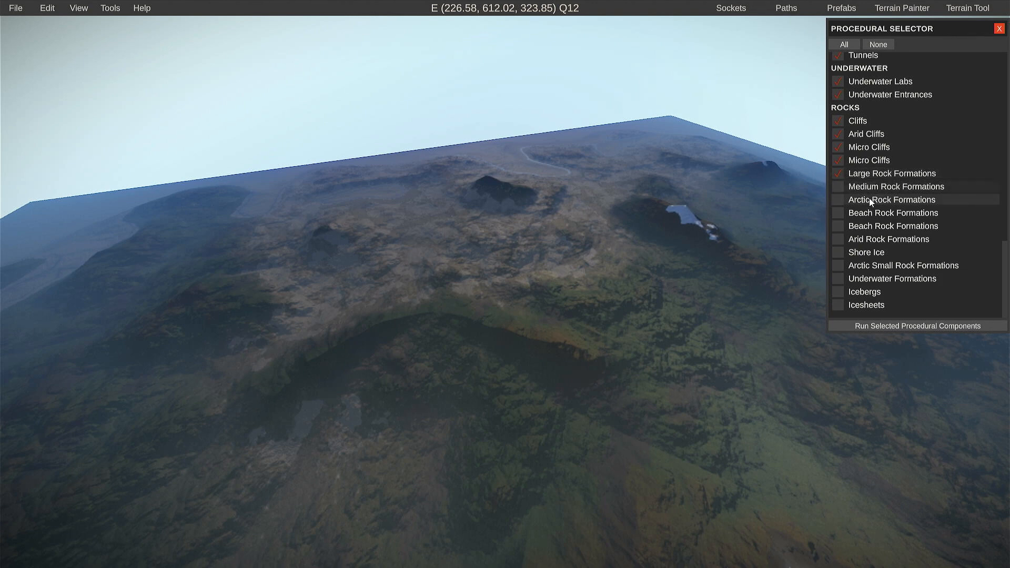
{"action": "left_click", "coordinate": [838, 189]}
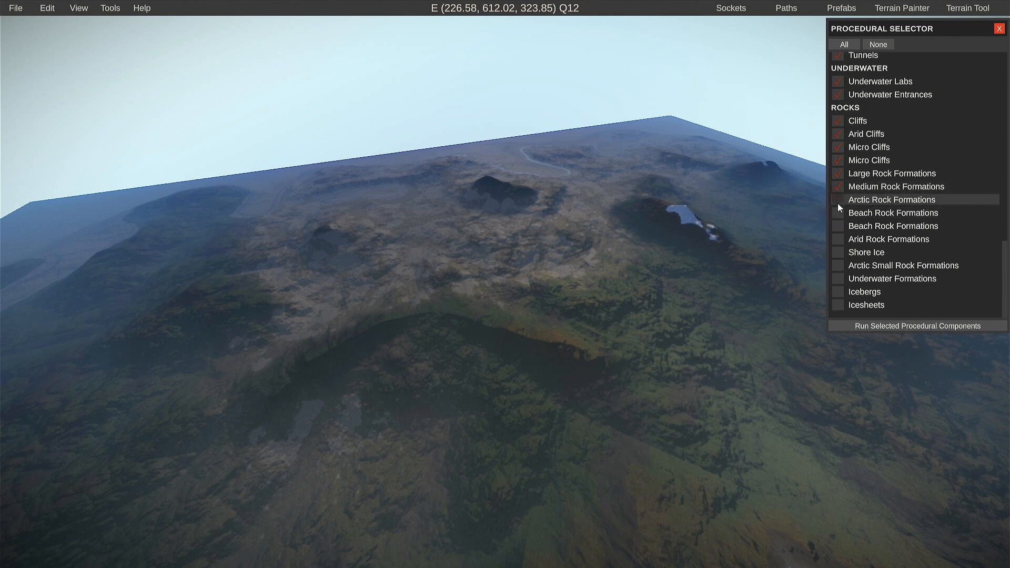
{"action": "left_click", "coordinate": [837, 202]}
{"action": "left_click", "coordinate": [836, 213]}
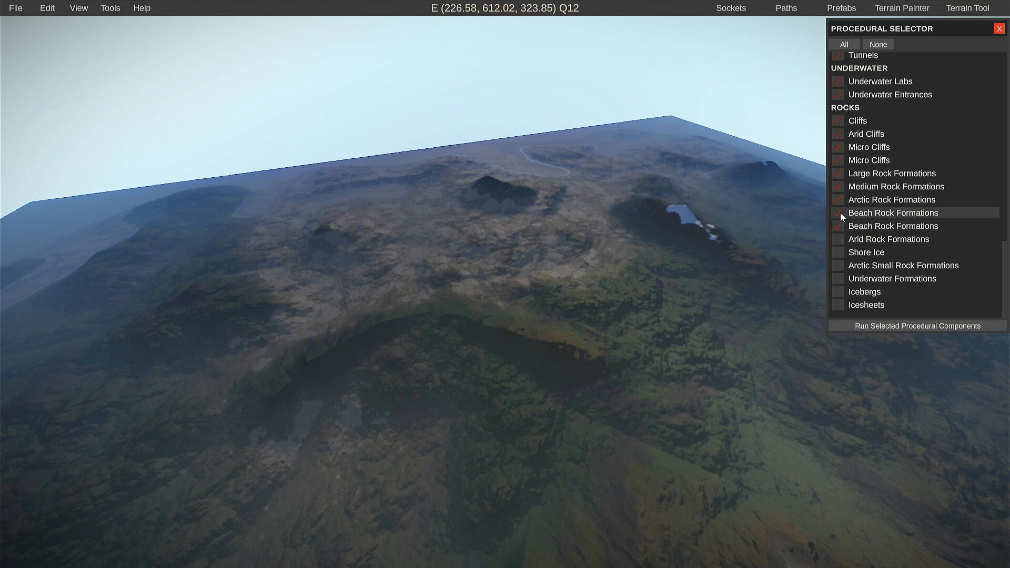
{"action": "left_click", "coordinate": [840, 239]}
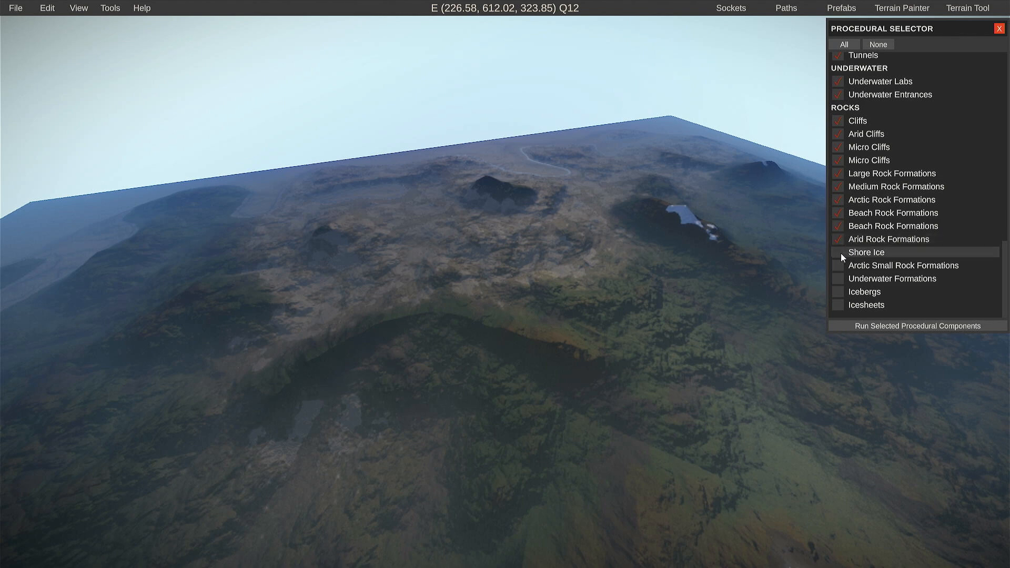
{"action": "left_click", "coordinate": [840, 253]}
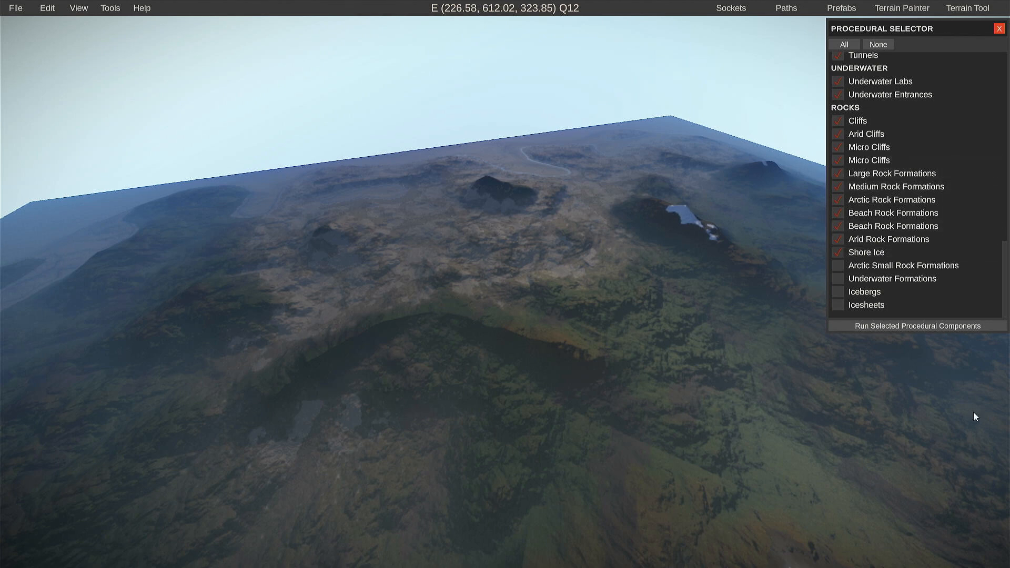
{"action": "left_click", "coordinate": [838, 264]}
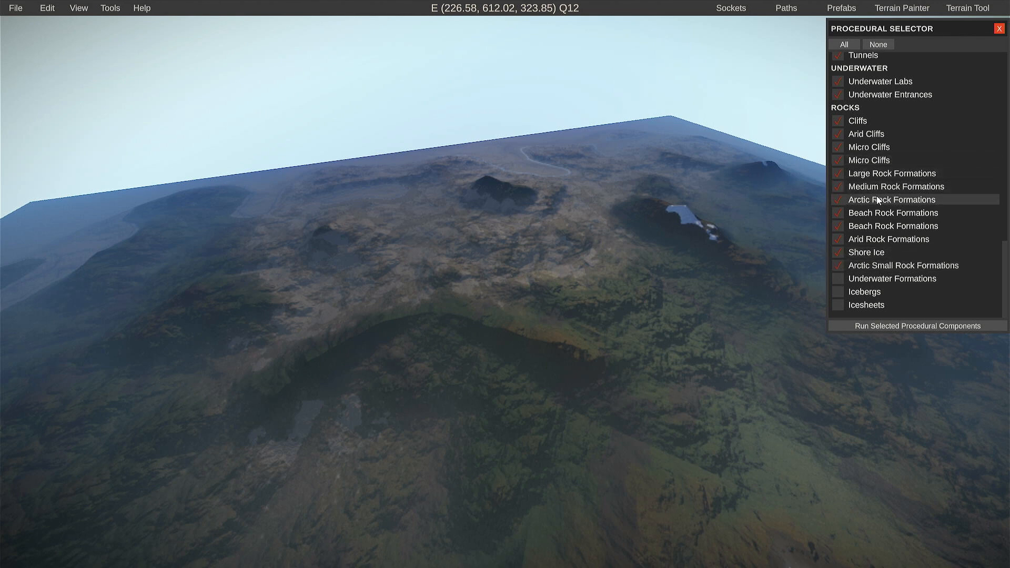
- Select the Underwater Formations, Icebergs and Icesheets components among the rocks
{"action": "scroll", "coordinate": [877, 197], "scroll_direction": "up", "scroll_amount": 4}
{"action": "scroll", "coordinate": [877, 197], "scroll_direction": "down", "scroll_amount": 1}
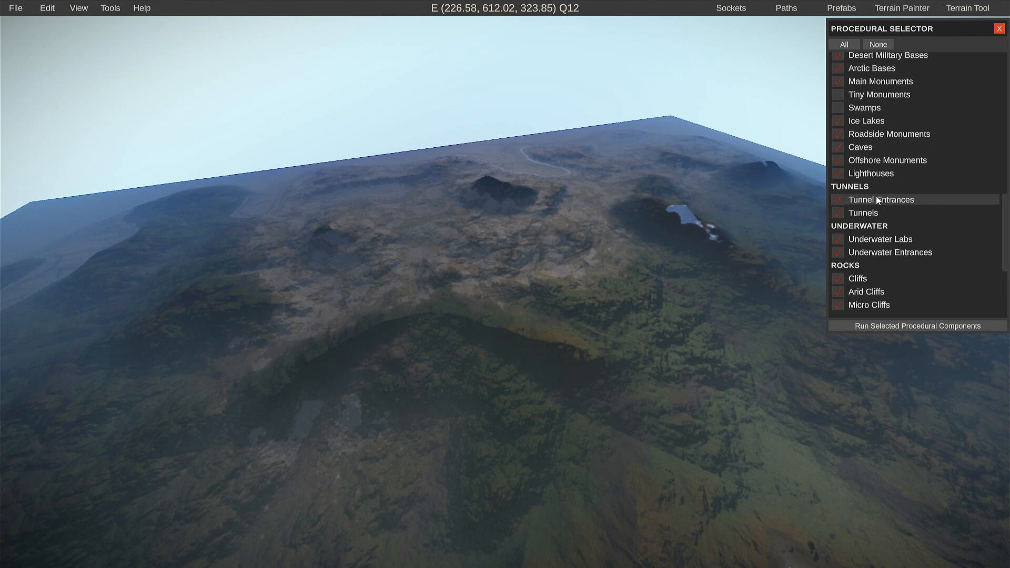
{"action": "scroll", "coordinate": [888, 258], "scroll_direction": "down", "scroll_amount": 3}
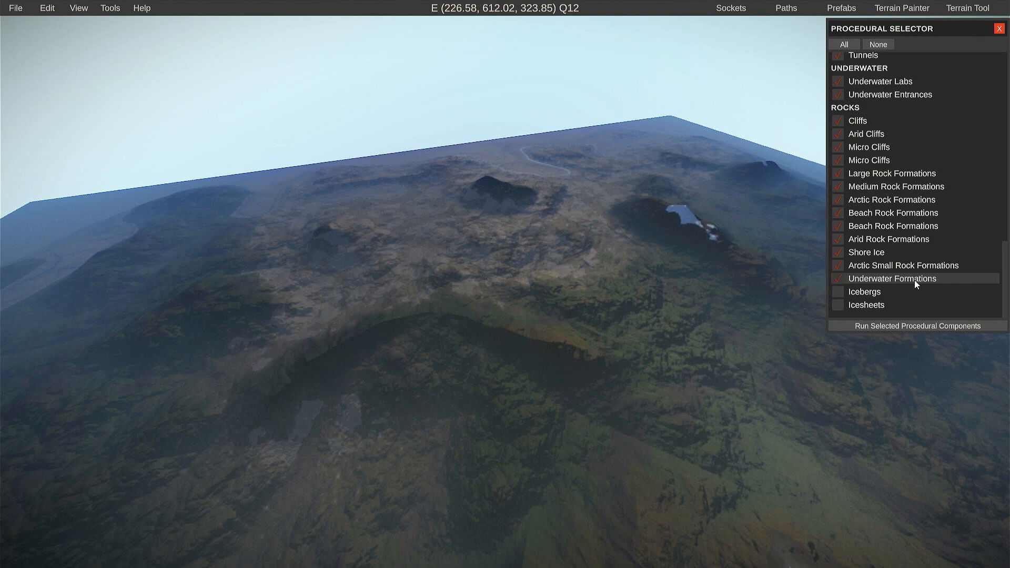
{"action": "left_click", "coordinate": [835, 292]}
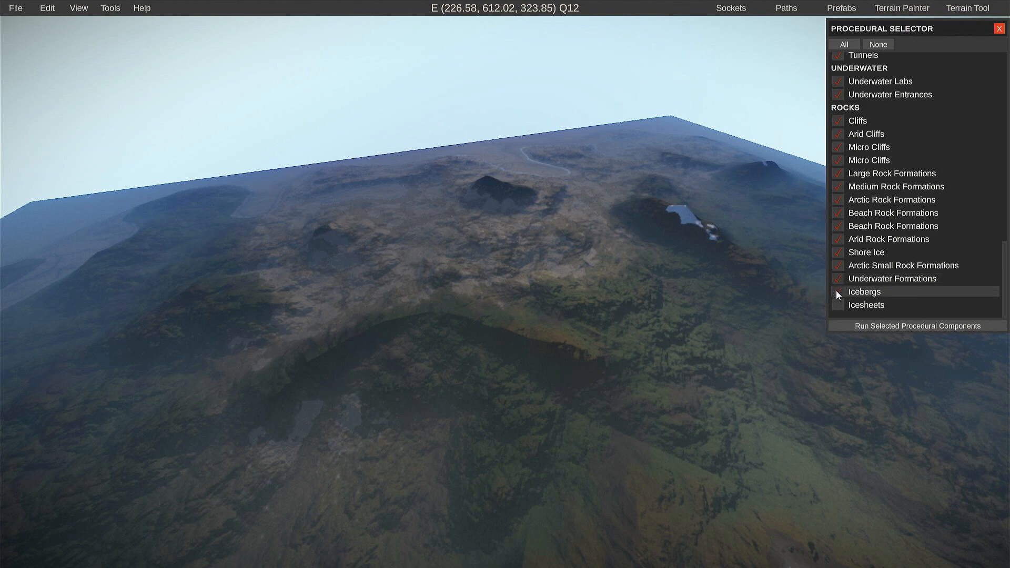
{"action": "left_click", "coordinate": [837, 305]}
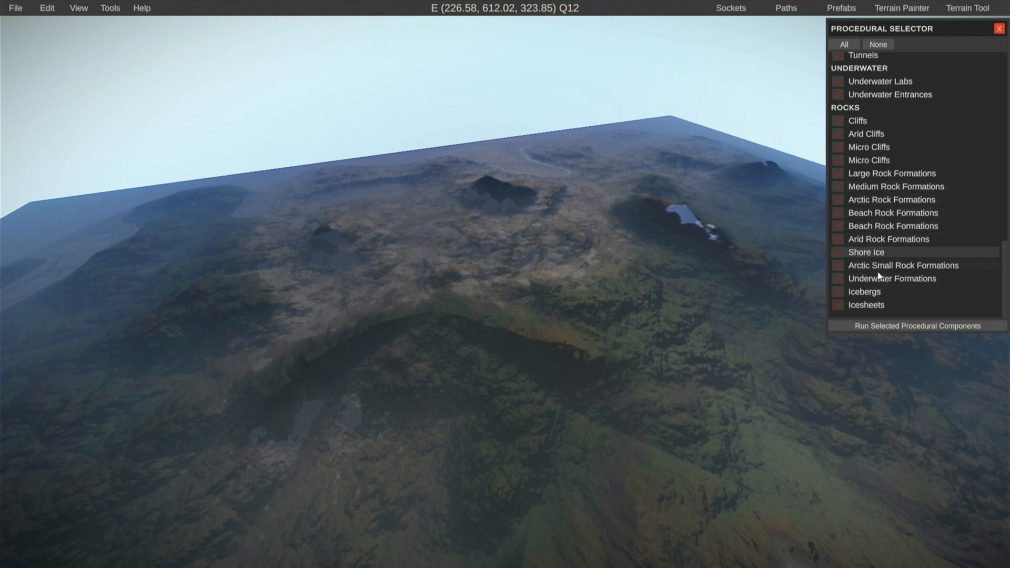
- Check the component selection from Terrain/Splat through Rocks and run the selected procedural components
{"action": "scroll", "coordinate": [885, 257], "scroll_direction": "up", "scroll_amount": 3}
{"action": "scroll", "coordinate": [885, 256], "scroll_direction": "down", "scroll_amount": 3}
{"action": "scroll", "coordinate": [888, 249], "scroll_direction": "up", "scroll_amount": 3}
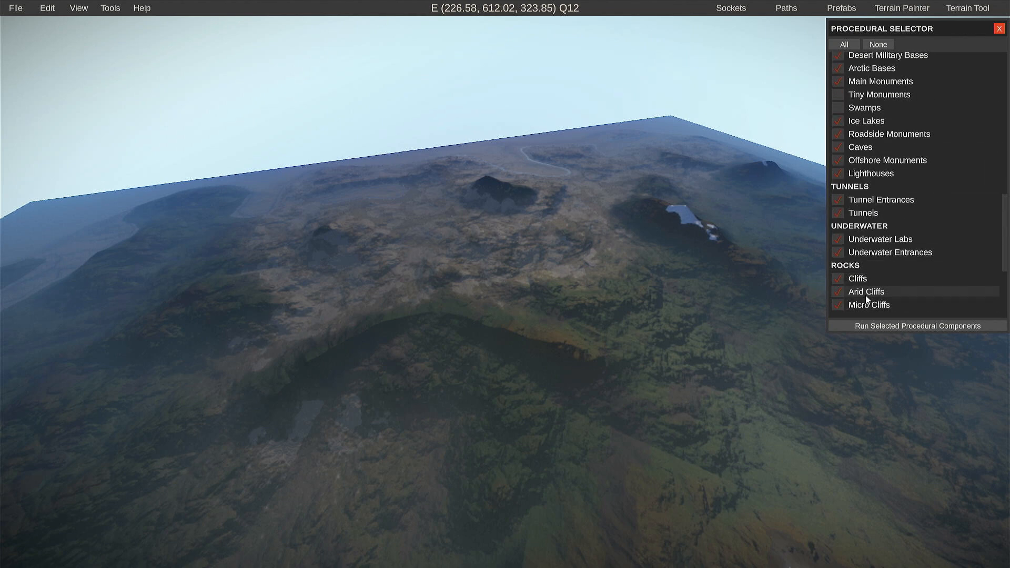
{"action": "scroll", "coordinate": [872, 279], "scroll_direction": "up", "scroll_amount": 1}
{"action": "scroll", "coordinate": [894, 271], "scroll_direction": "up", "scroll_amount": 1}
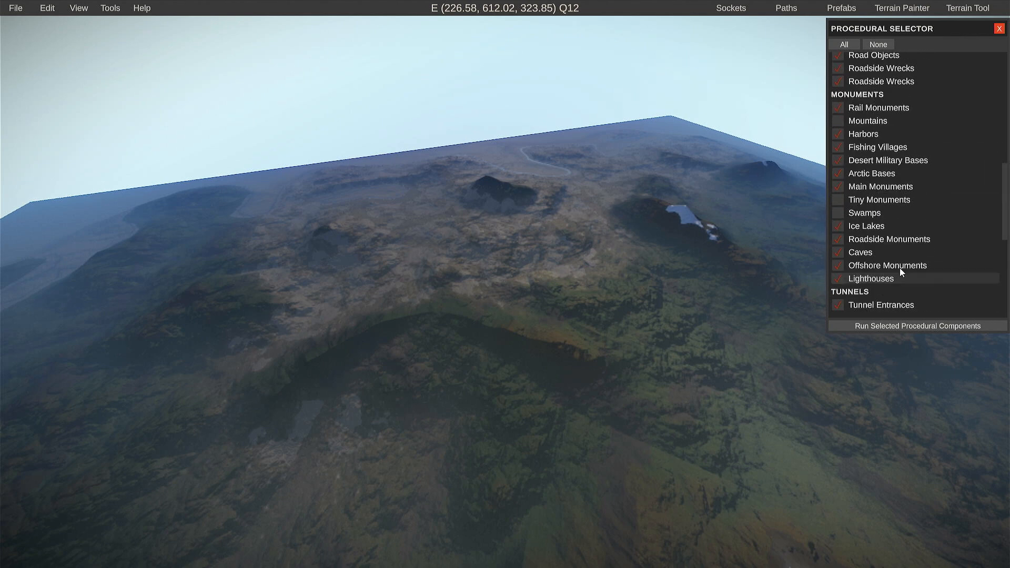
{"action": "scroll", "coordinate": [902, 260], "scroll_direction": "up", "scroll_amount": 4}
{"action": "scroll", "coordinate": [897, 260], "scroll_direction": "up", "scroll_amount": 3}
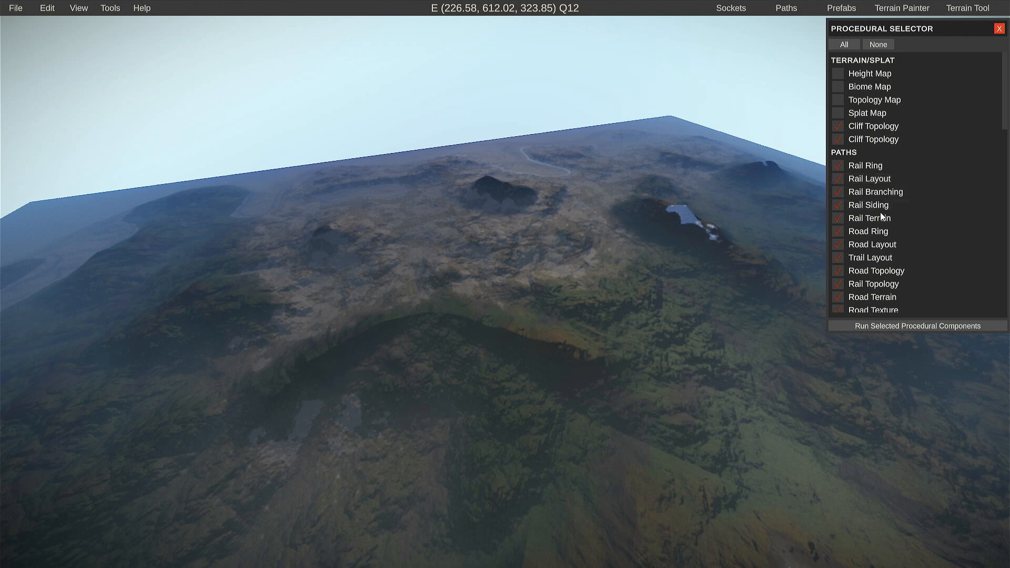
{"action": "scroll", "coordinate": [892, 205], "scroll_direction": "down", "scroll_amount": 7}
{"action": "scroll", "coordinate": [898, 226], "scroll_direction": "down", "scroll_amount": 6}
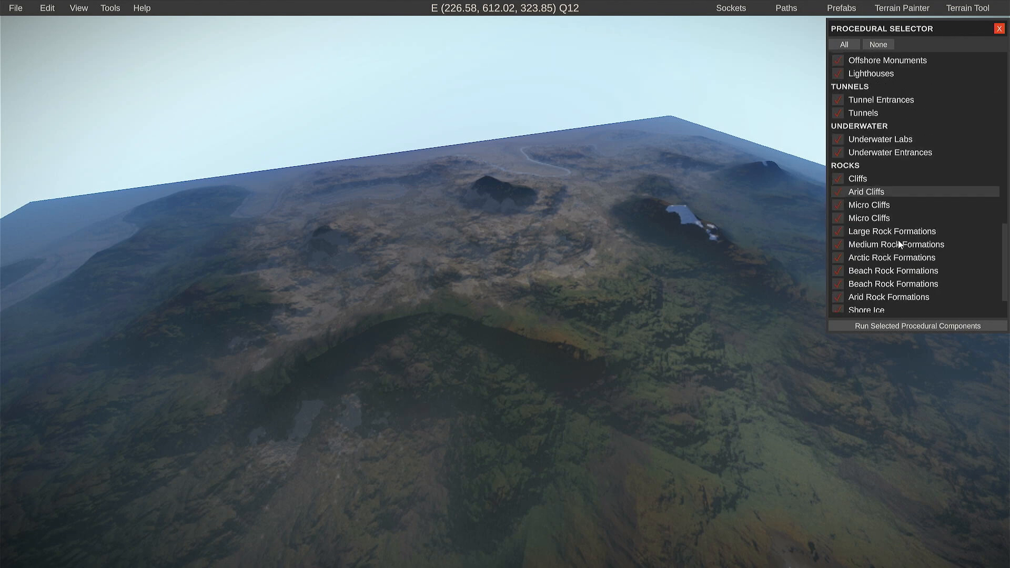
{"action": "left_click", "coordinate": [865, 326]}
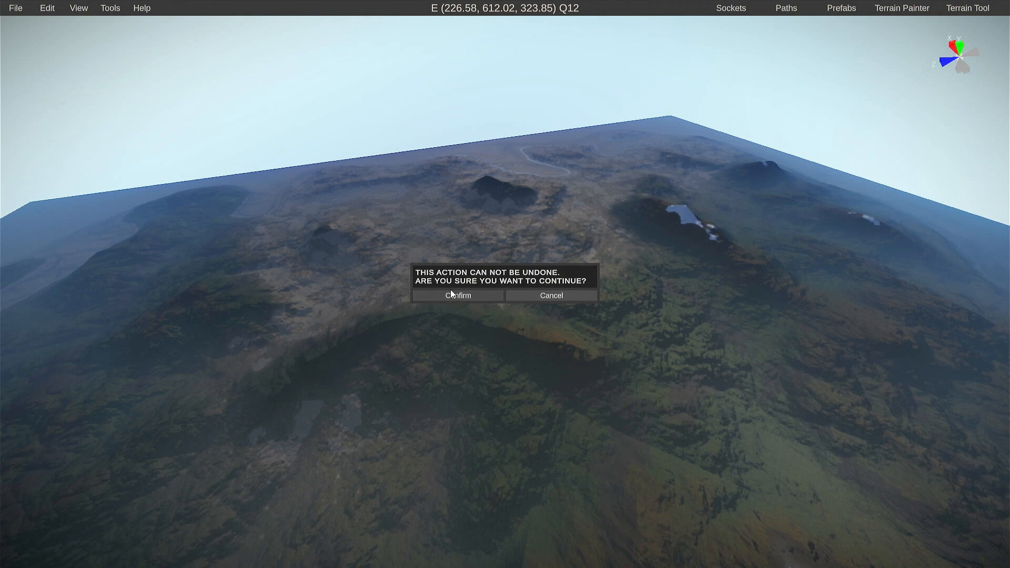
{"action": "left_click", "coordinate": [455, 296]}
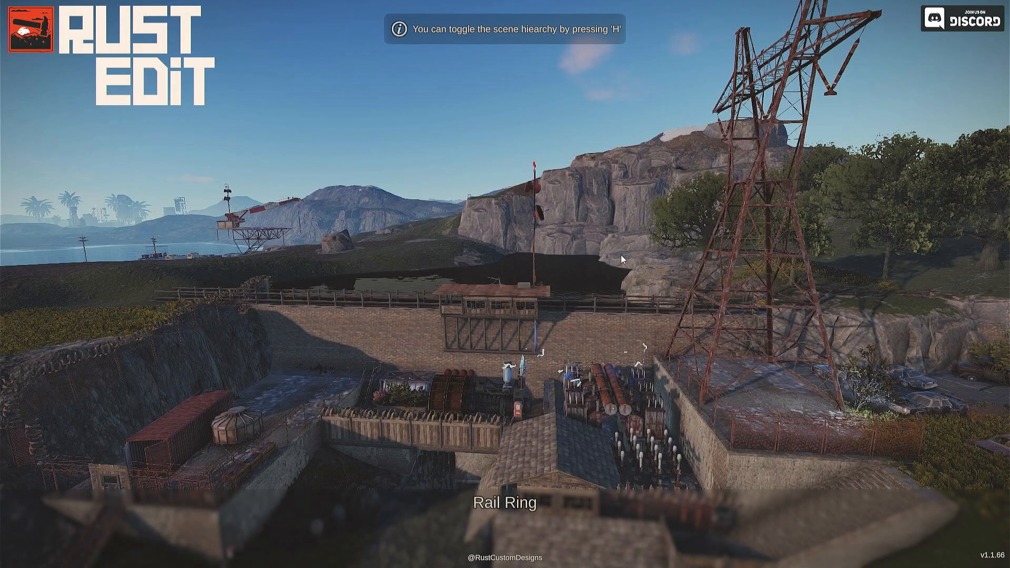
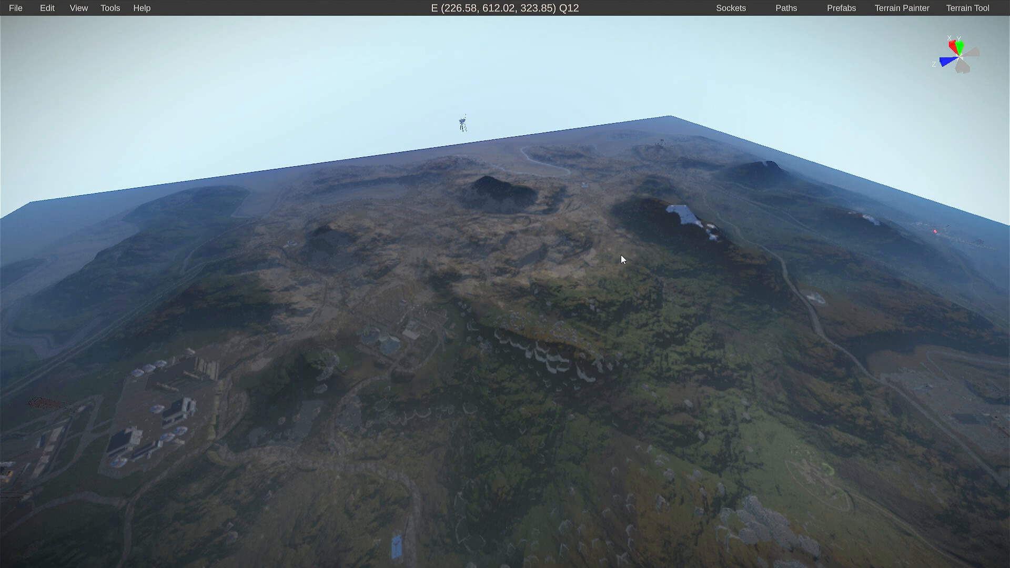
- Examine the generated map from north to south, checking the placement of monuments, roads, rails and tunnel entrances
{"action": "right_click_drag", "start_coordinate": [558, 381], "coordinate": [424, 429]}
{"action": "key", "text": "m"}
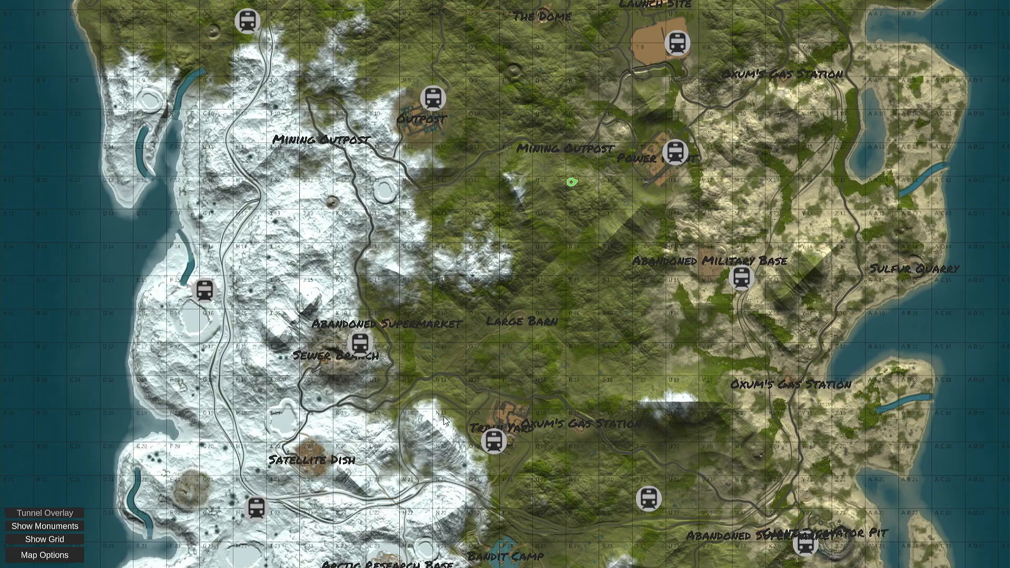
{"action": "scroll", "coordinate": [575, 301], "scroll_direction": "up", "scroll_amount": 5}
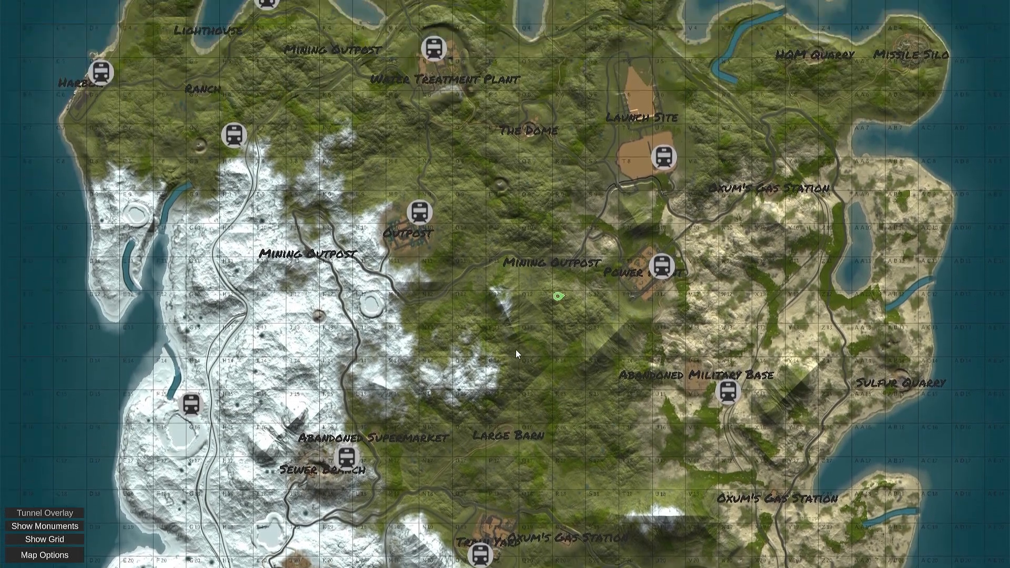
{"action": "left_click_drag", "start_coordinate": [526, 311], "coordinate": [538, 358]}
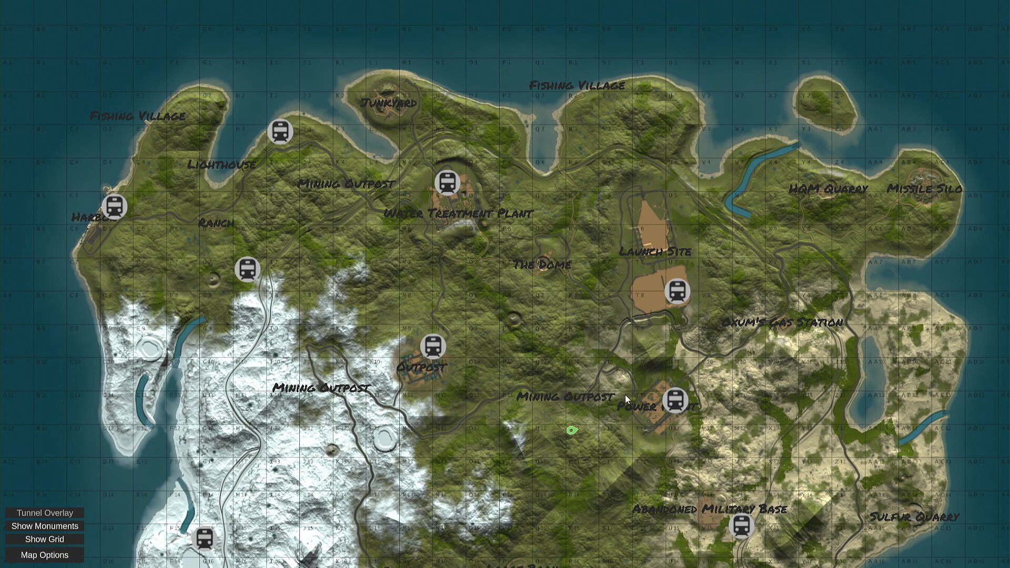
{"action": "left_click_drag", "start_coordinate": [676, 361], "coordinate": [684, 312]}
{"action": "left_click_drag", "start_coordinate": [545, 79], "coordinate": [547, 49]}
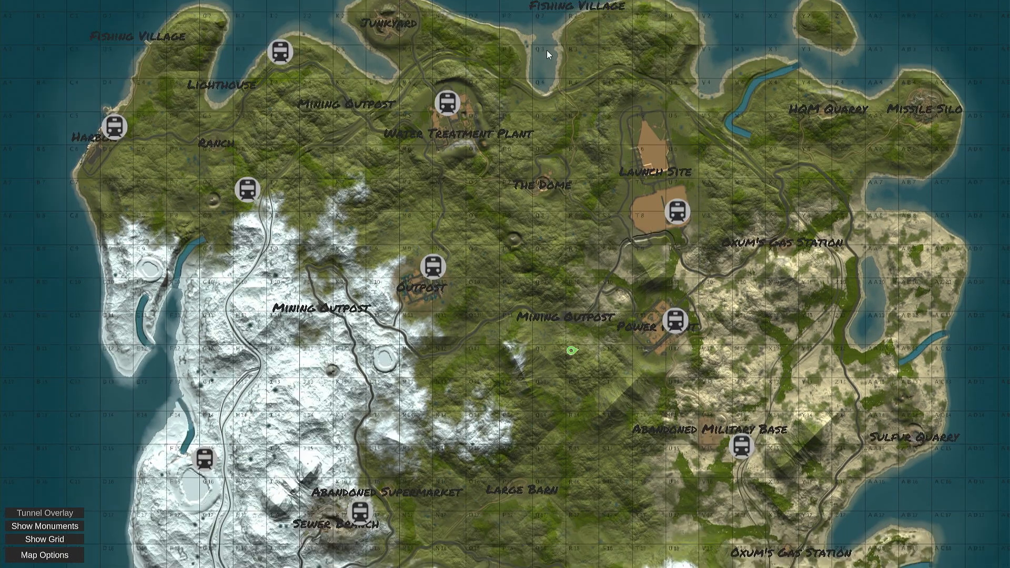
{"action": "left_click_drag", "start_coordinate": [664, 375], "coordinate": [629, 132]}
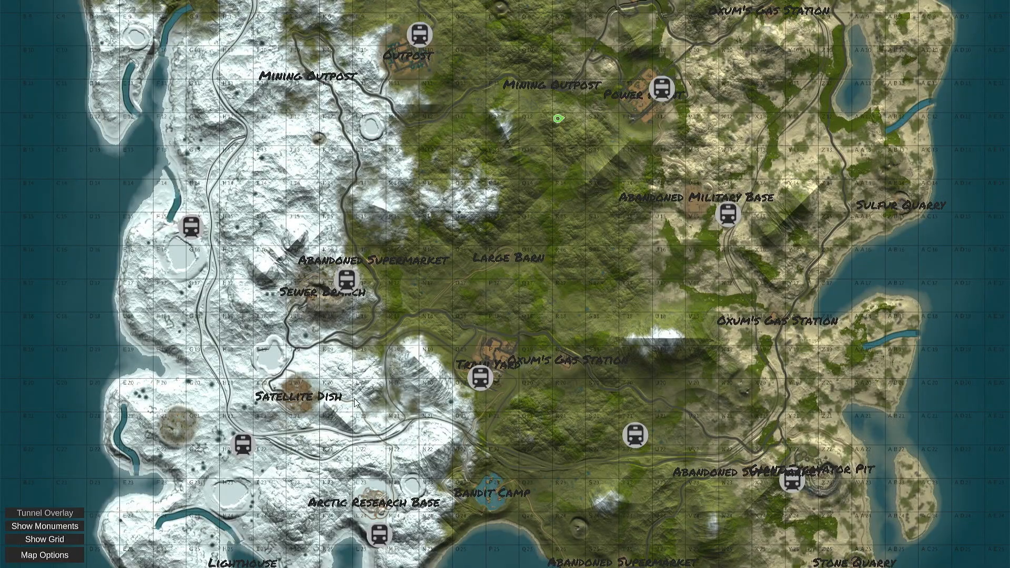
{"action": "left_click_drag", "start_coordinate": [622, 302], "coordinate": [636, 159]}
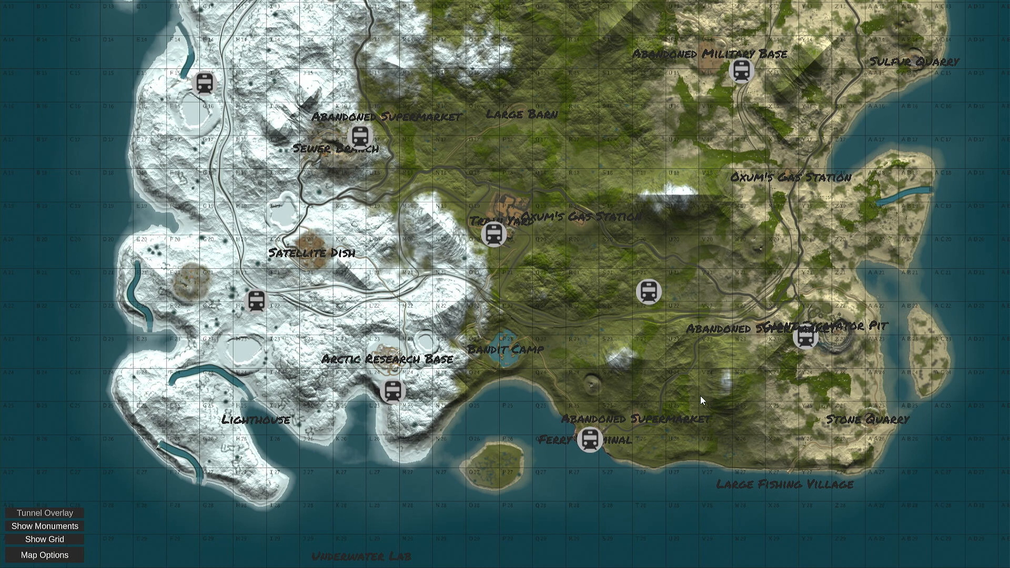
{"action": "scroll", "coordinate": [705, 460], "scroll_direction": "up", "scroll_amount": 5}
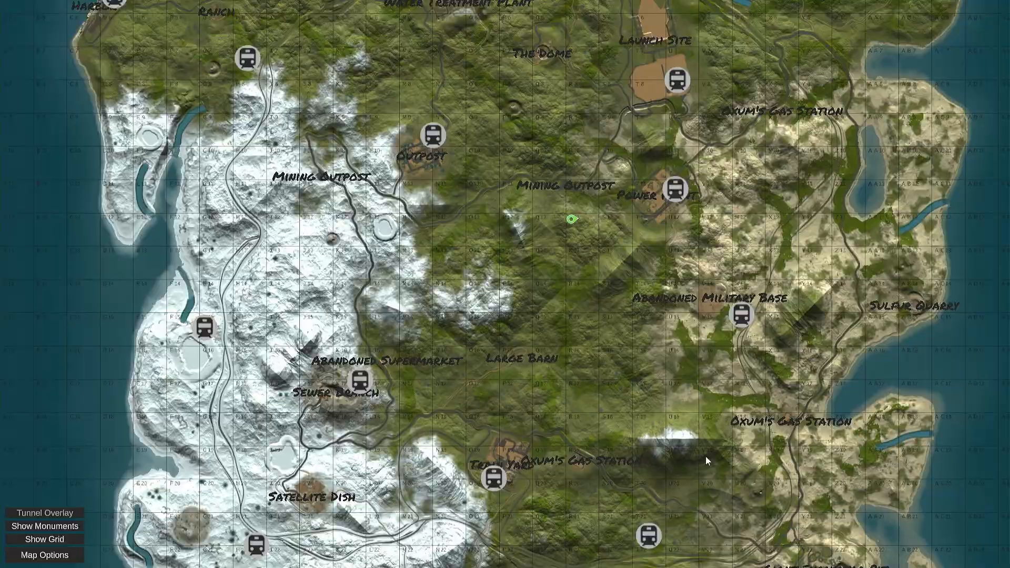
{"action": "scroll", "coordinate": [354, 566], "scroll_direction": "up", "scroll_amount": 5}
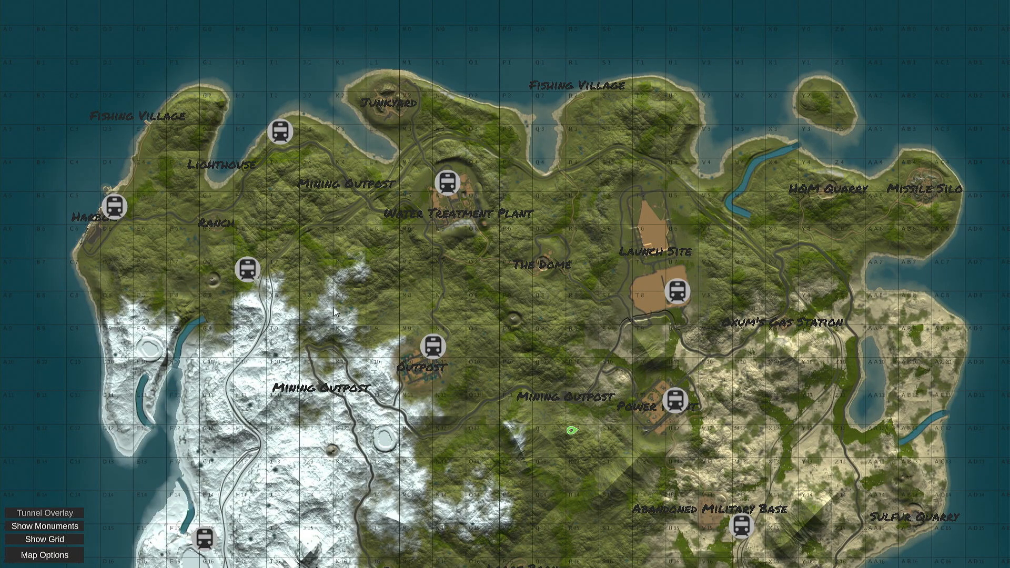
{"action": "scroll", "coordinate": [500, 304], "scroll_direction": "down", "scroll_amount": 5}
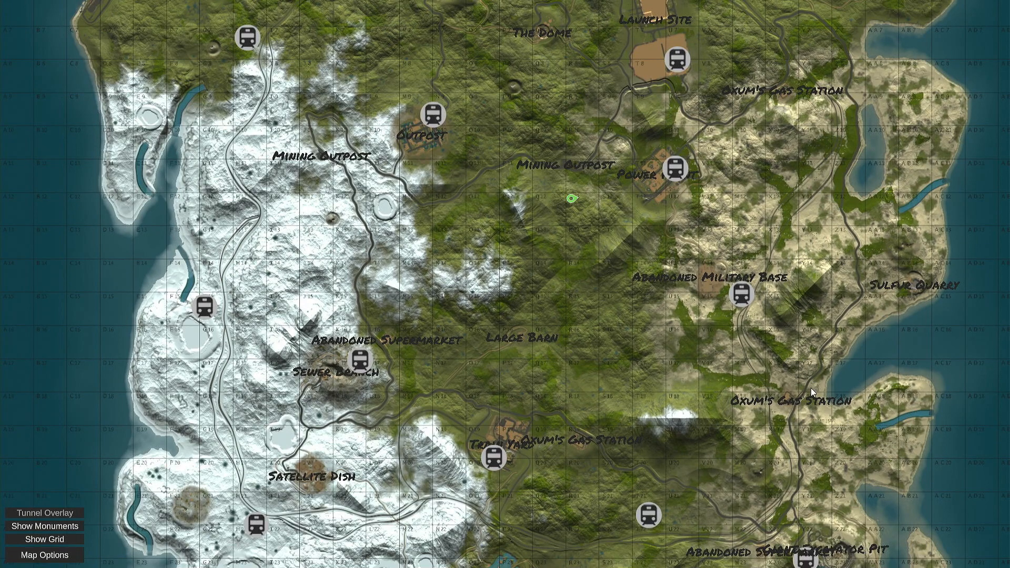
{"action": "scroll", "coordinate": [771, 21], "scroll_direction": "up", "scroll_amount": 4}
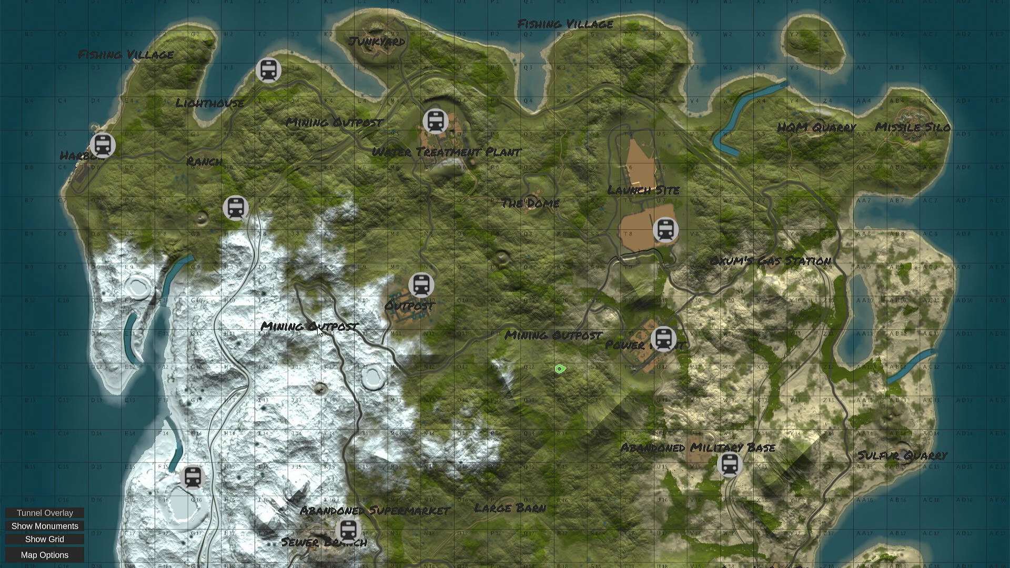
{"action": "left_click_drag", "start_coordinate": [560, 388], "coordinate": [574, 368]}
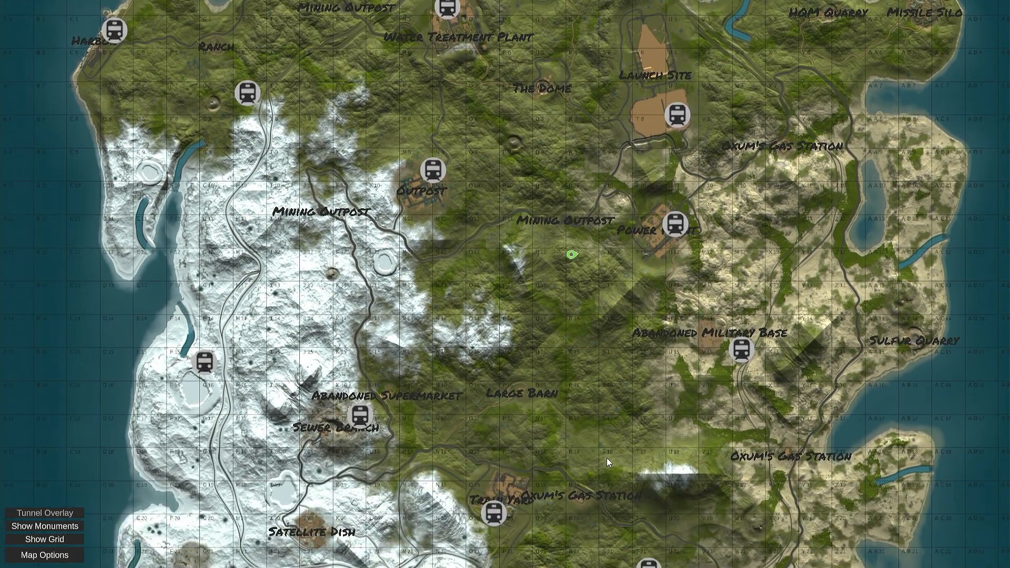
{"action": "key", "text": "m"}
- Smooth the terrain crease between the dead-end road and the neighbouring road using a size 24 brush at 100 opacity
{"action": "right_click_drag", "start_coordinate": [610, 459], "coordinate": [710, 455]}
{"action": "key", "text": "w"}
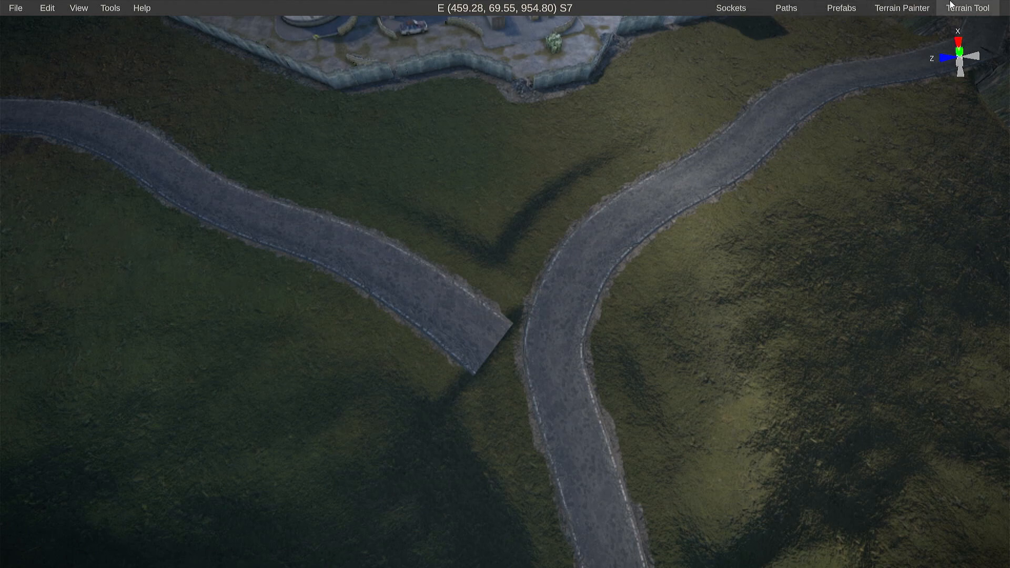
{"action": "left_click", "coordinate": [967, 9]}
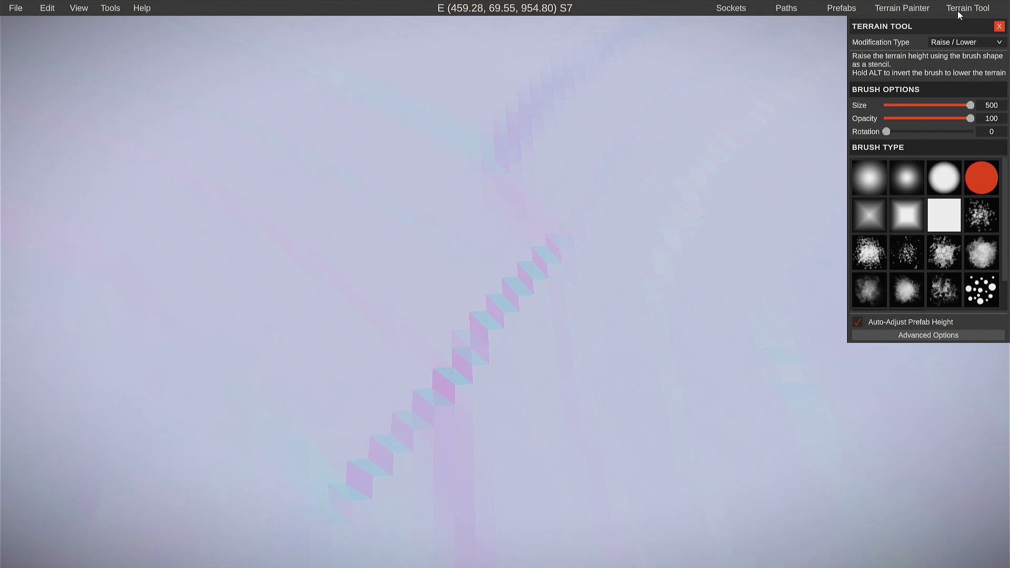
{"action": "left_click", "coordinate": [952, 42]}
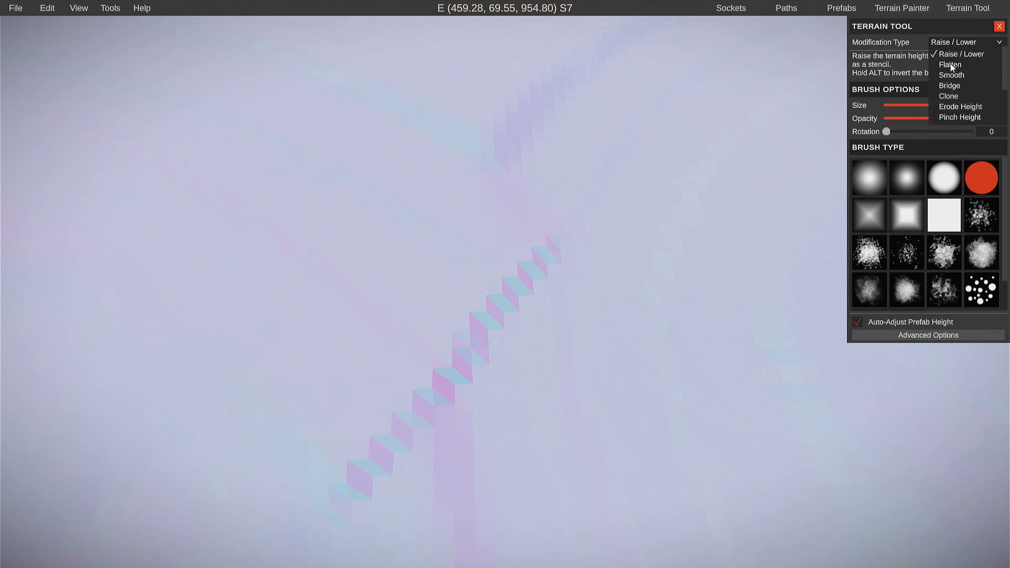
{"action": "left_click", "coordinate": [950, 75]}
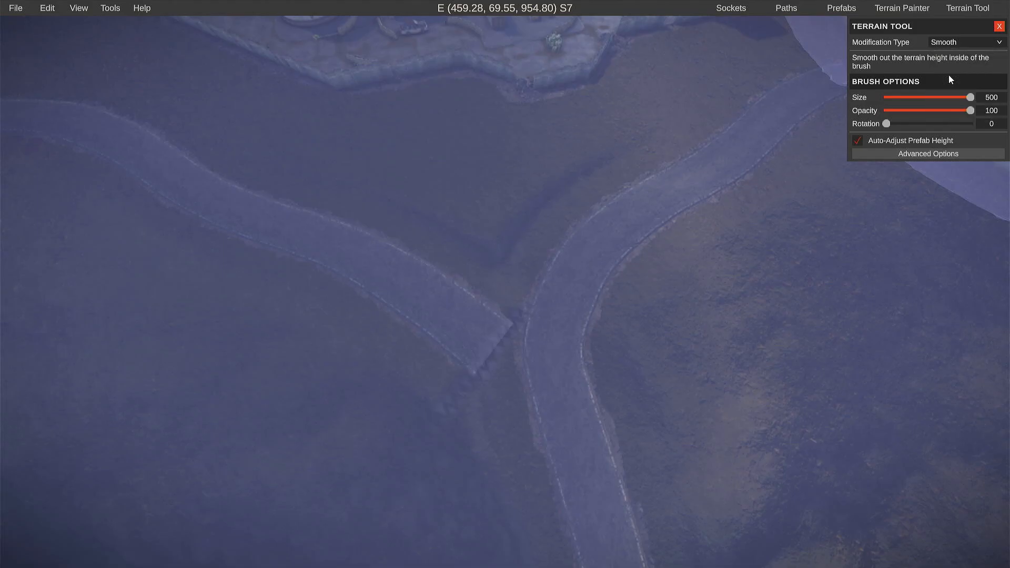
{"action": "mouse_move", "coordinate": [974, 96]}
{"action": "left_mouse_down"}
{"action": "mouse_move", "coordinate": [875, 98]}
{"action": "mouse_move", "coordinate": [903, 102]}
{"action": "left_mouse_up"}
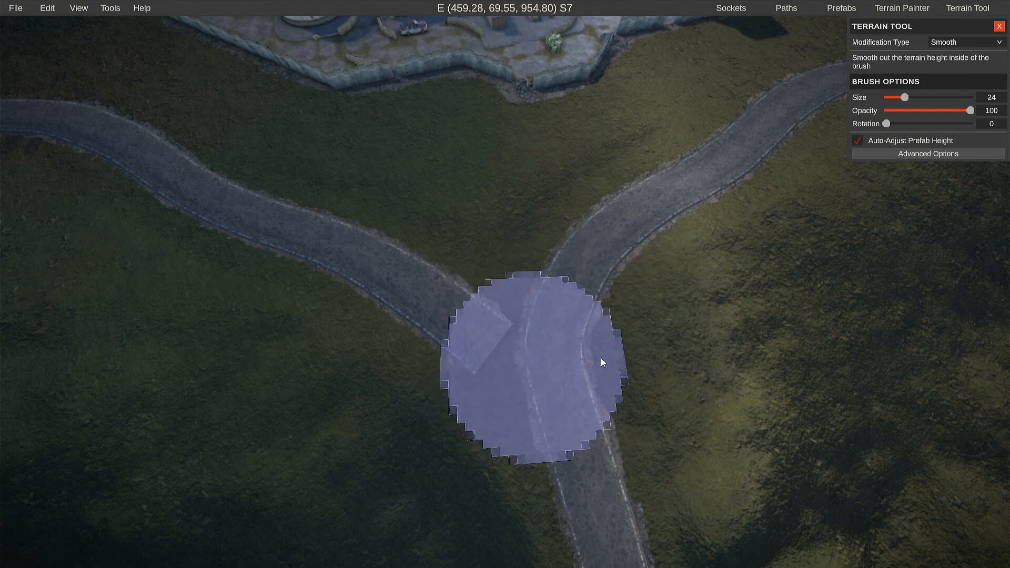
{"action": "left_click", "coordinate": [998, 28]}
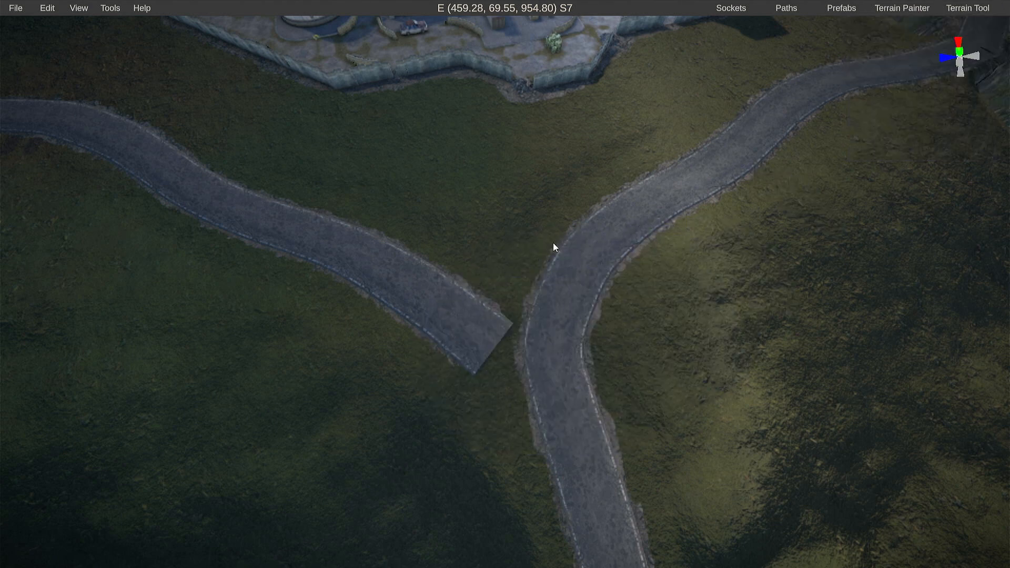
- Open the dead-end road for path editing and extend its end with an extra node toward the neighbouring road
{"action": "left_click", "coordinate": [785, 9]}
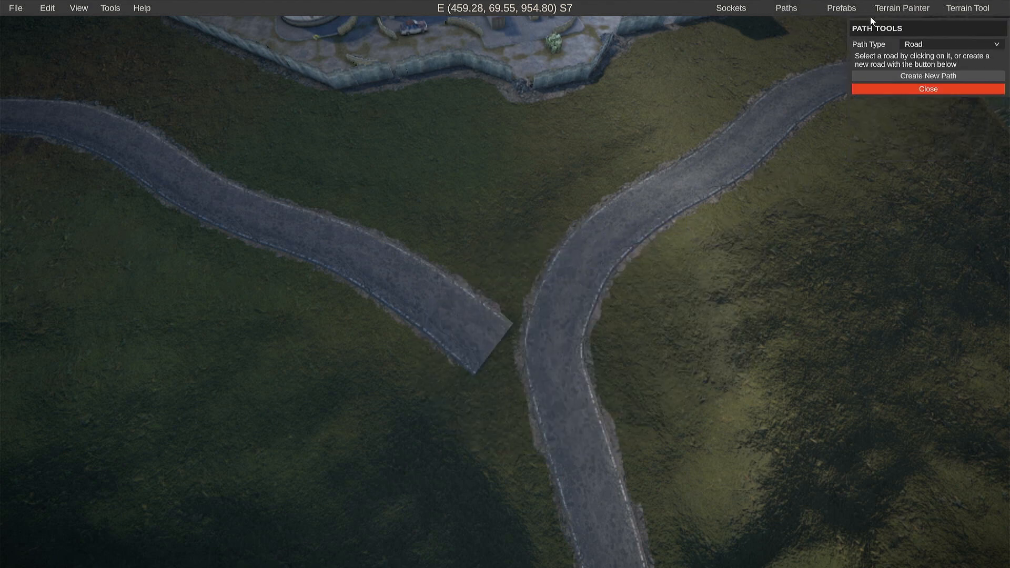
{"action": "left_click", "coordinate": [402, 284]}
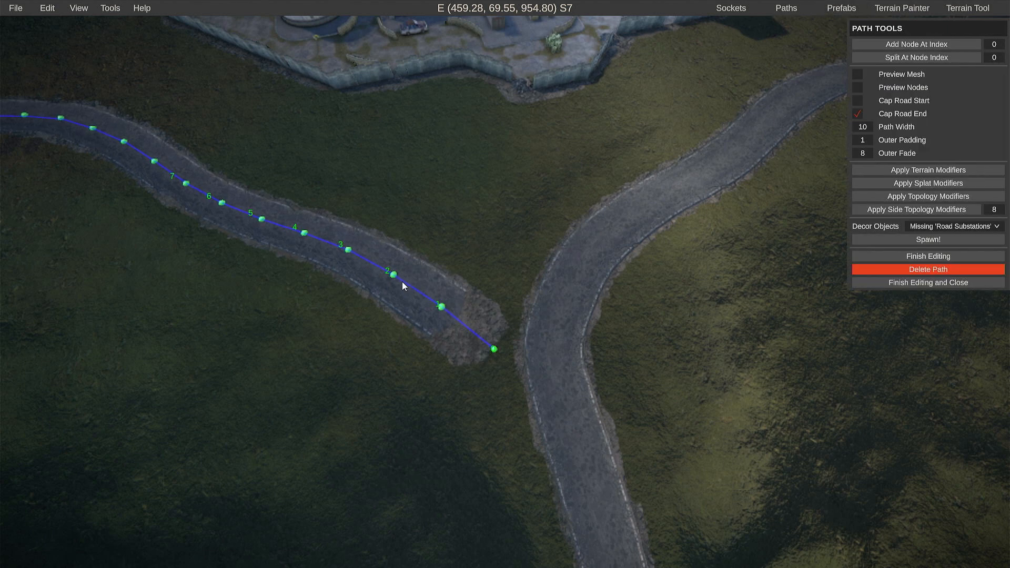
{"action": "left_click", "coordinate": [494, 350]}
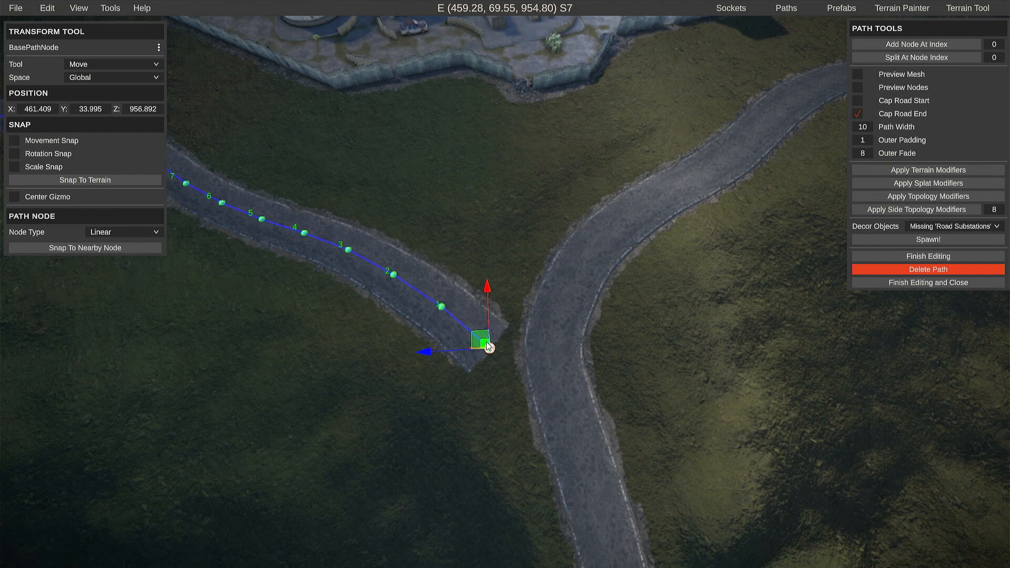
{"action": "left_click", "coordinate": [521, 357]}
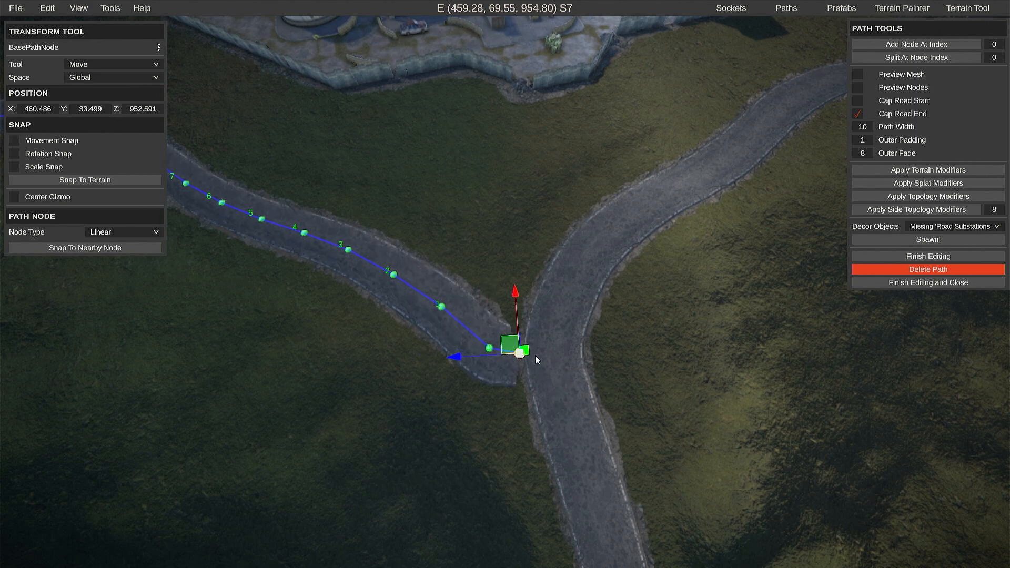
- Reposition the last two path nodes so the road end meets the neighbouring road's edge, and enable Preview Mesh
{"action": "left_click_drag", "start_coordinate": [489, 350], "coordinate": [529, 341]}
{"action": "left_click", "coordinate": [521, 354]}
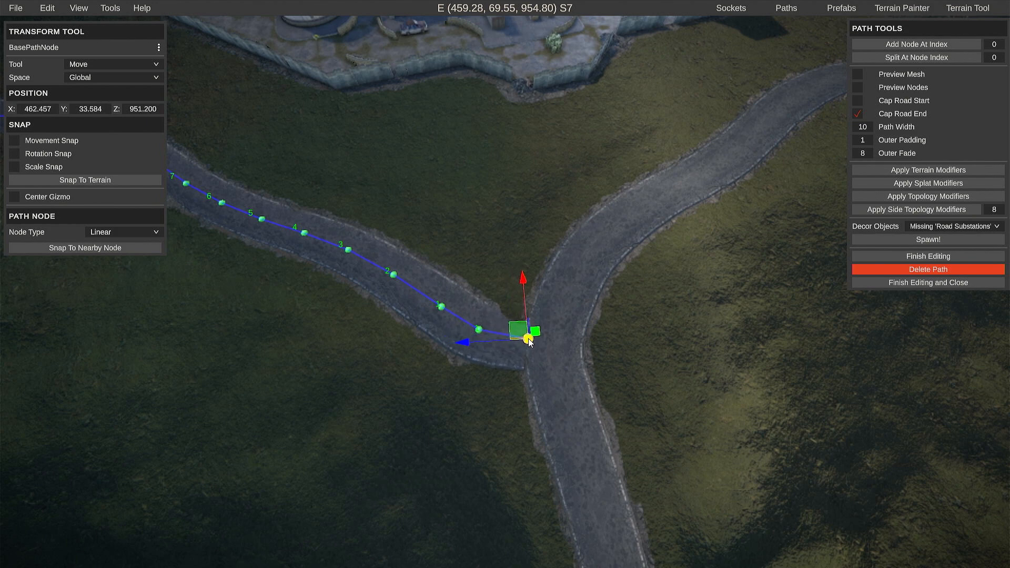
{"action": "right_click_drag", "start_coordinate": [586, 348], "coordinate": [584, 299]}
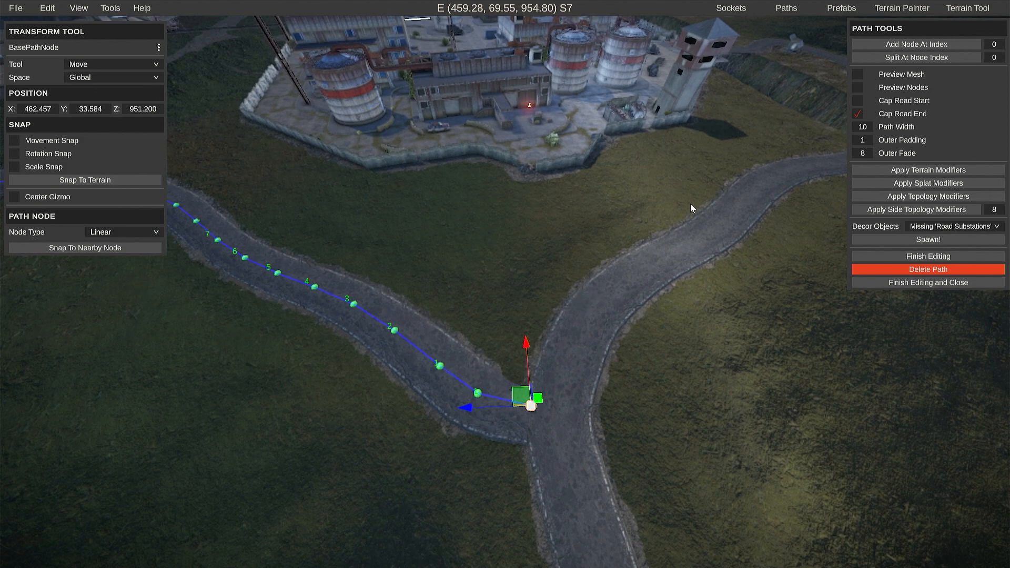
{"action": "left_click", "coordinate": [859, 74]}
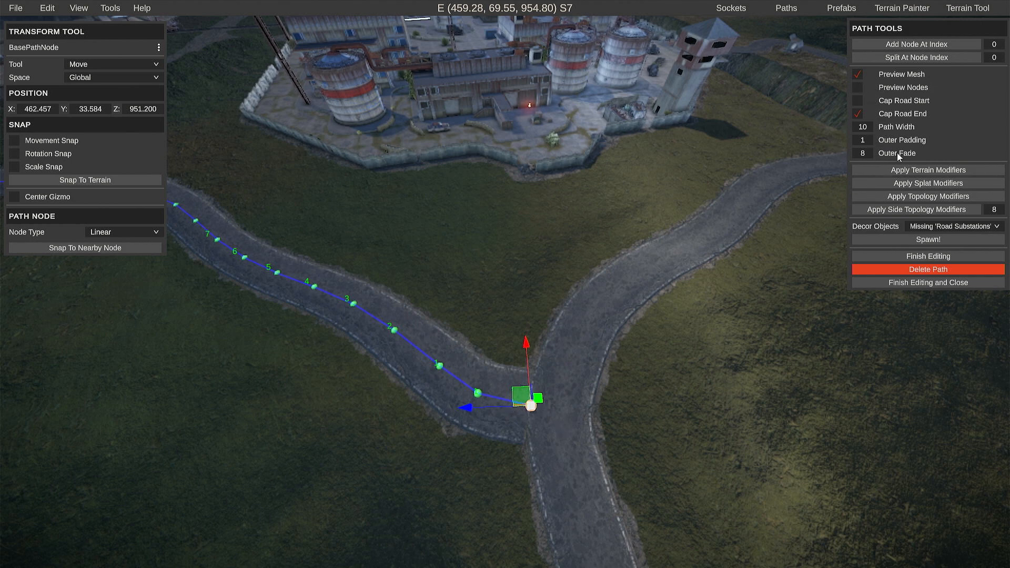
- Fine-tune the position of the road's last path node so it sits on the neighbouring road's edge line
{"action": "right_click_drag", "start_coordinate": [573, 358], "coordinate": [255, 453]}
{"action": "key", "text": "w"}
{"action": "left_click_drag", "start_coordinate": [507, 311], "coordinate": [520, 314]}
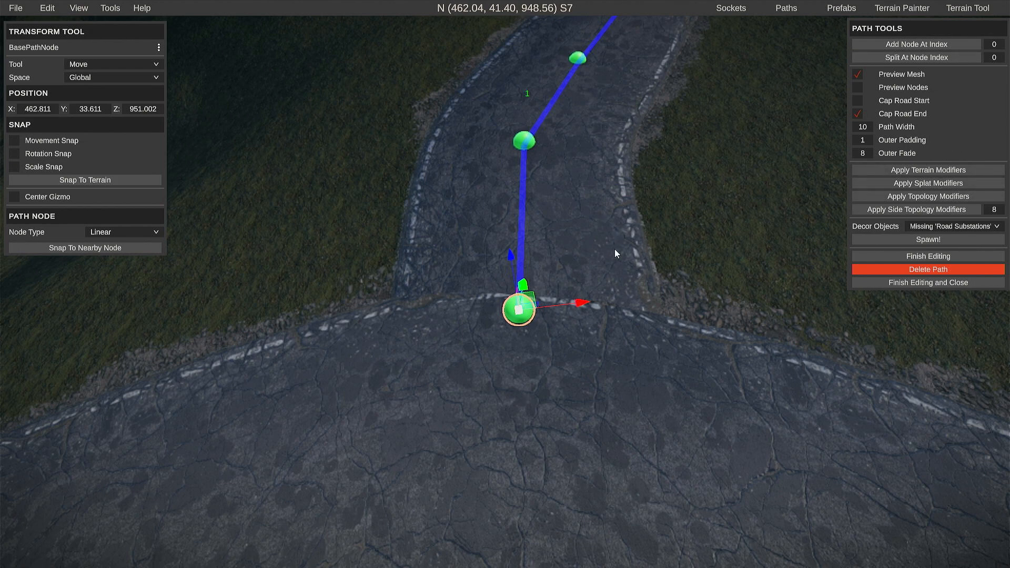
- Select all nodes of the road path and apply the terrain modifiers to fit the terrain to the road
{"action": "key", "text": "ctrl+a"}
{"action": "right_click_drag", "start_coordinate": [601, 257], "coordinate": [737, 74]}
{"action": "right_click_drag", "start_coordinate": [711, 115], "coordinate": [789, 269]}
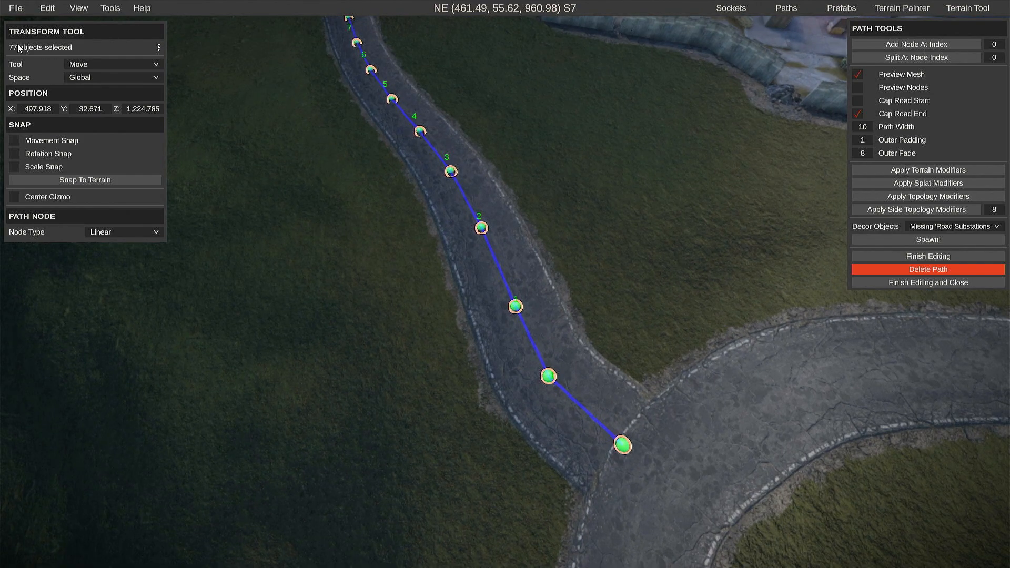
{"action": "right_click_drag", "start_coordinate": [157, 95], "coordinate": [439, 384]}
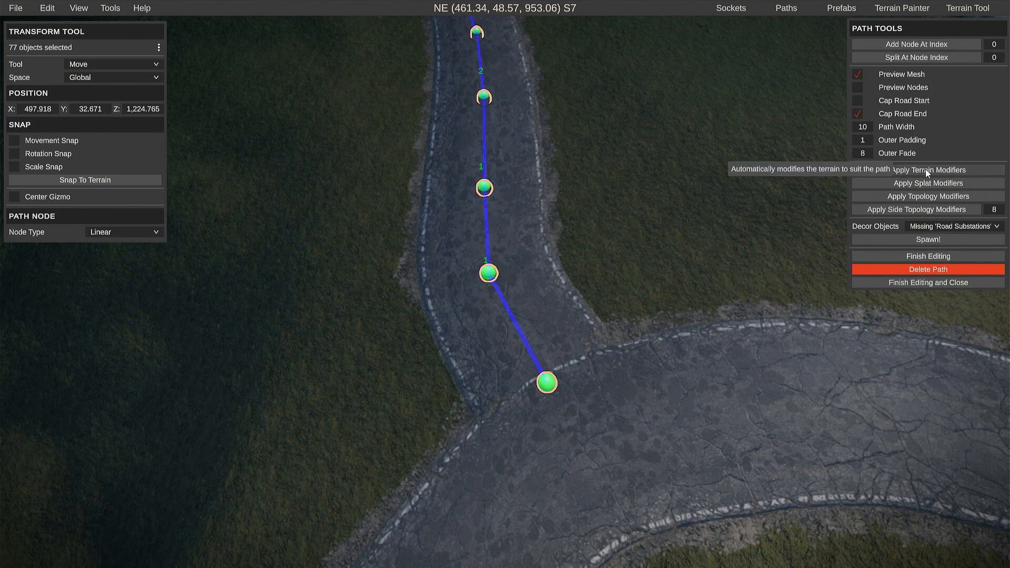
{"action": "left_click", "coordinate": [955, 167]}
{"action": "right_click_drag", "start_coordinate": [579, 227], "coordinate": [652, 285]}
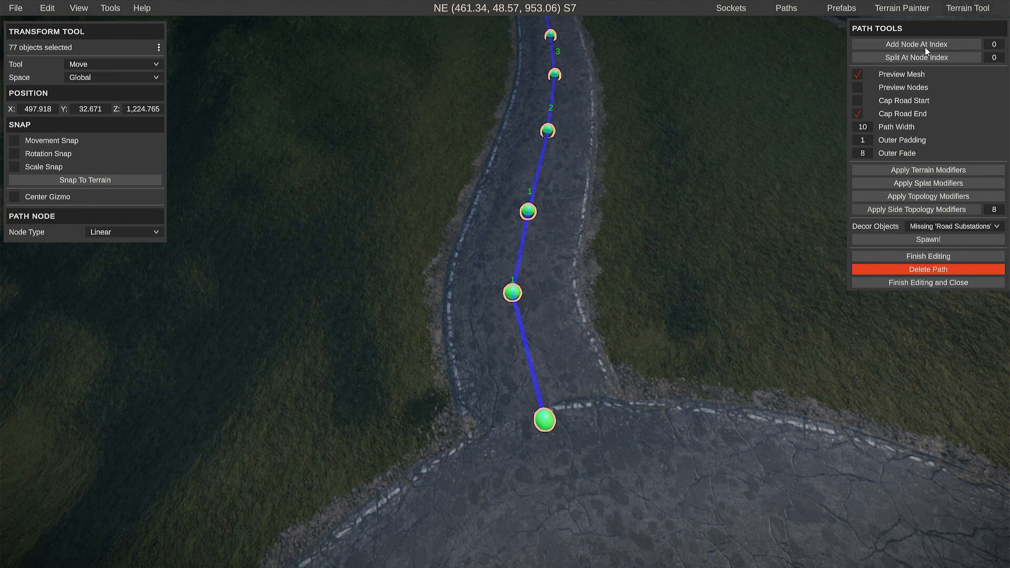
- Switch to terrain smoothing and set the brush size to 12
{"action": "left_click", "coordinate": [971, 9]}
{"action": "left_click", "coordinate": [992, 99]}
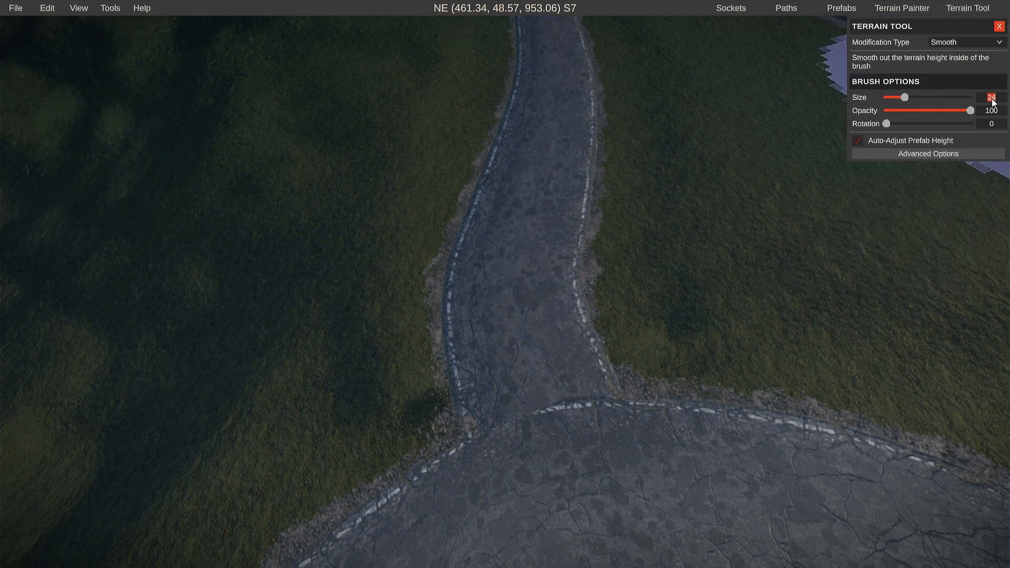
{"action": "type", "text": "8"}
{"action": "key", "text": "Return"}
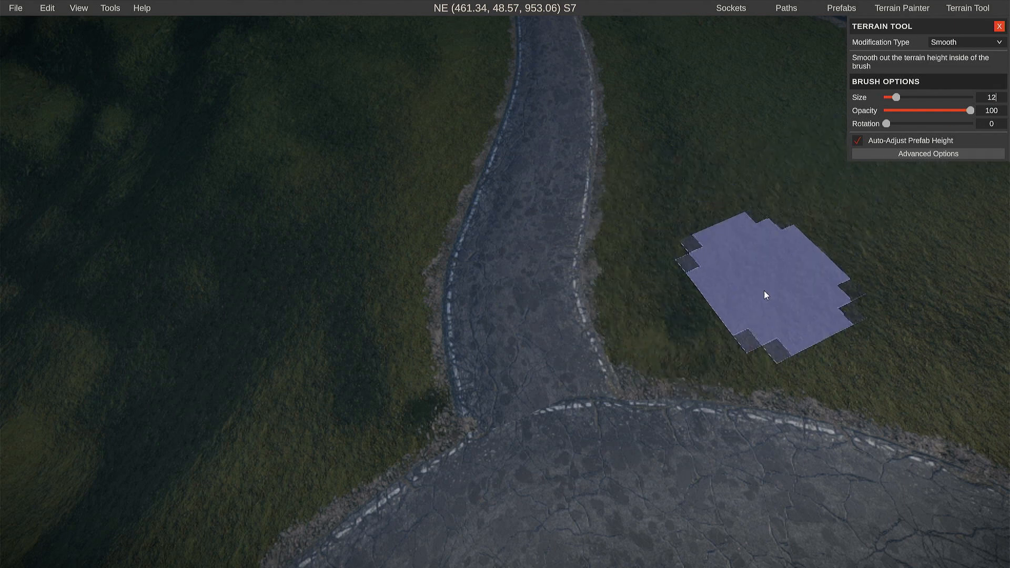
{"action": "left_click", "coordinate": [967, 61]}
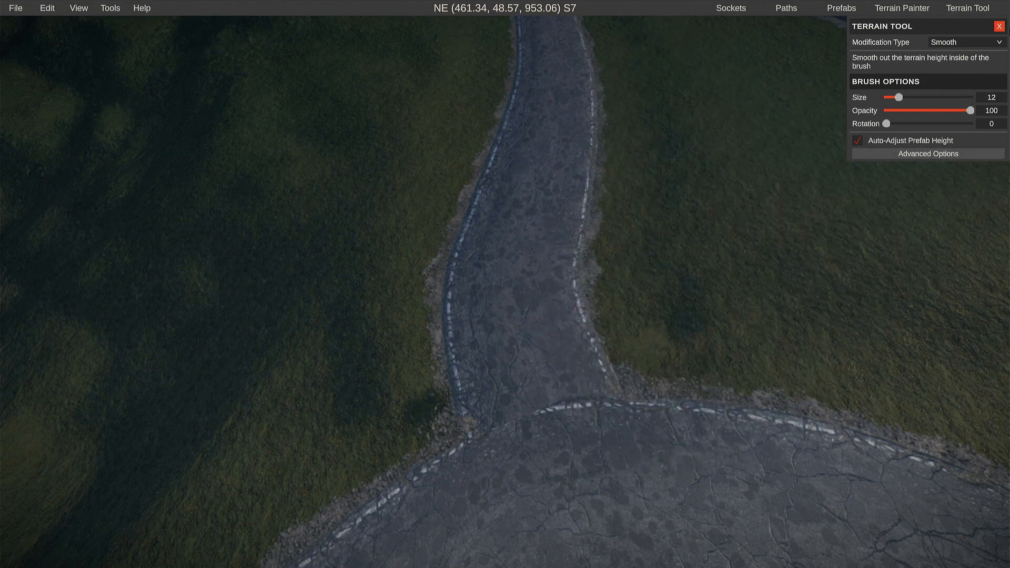
{"action": "left_click", "coordinate": [999, 26]}
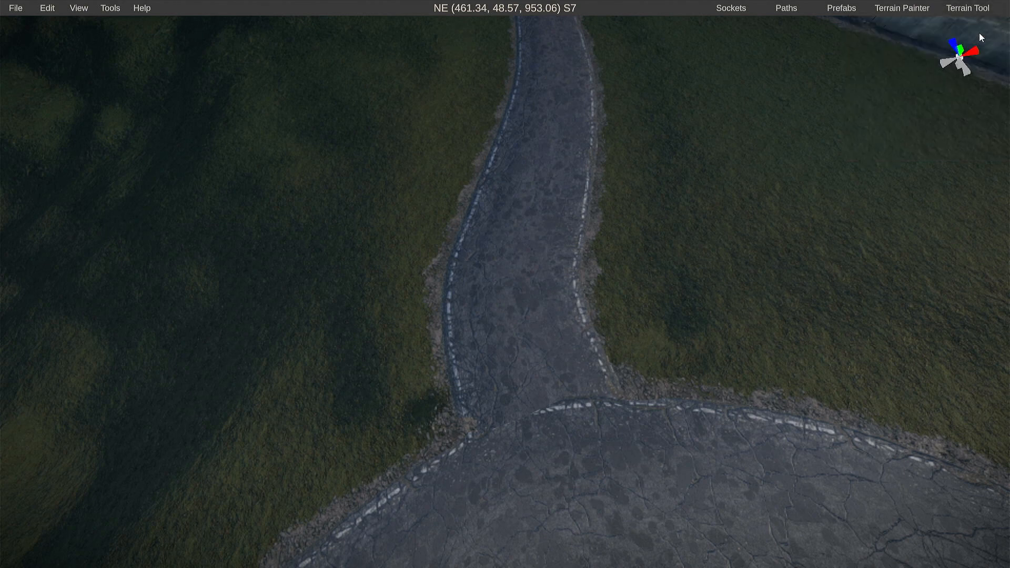
{"action": "left_click", "coordinate": [970, 8]}
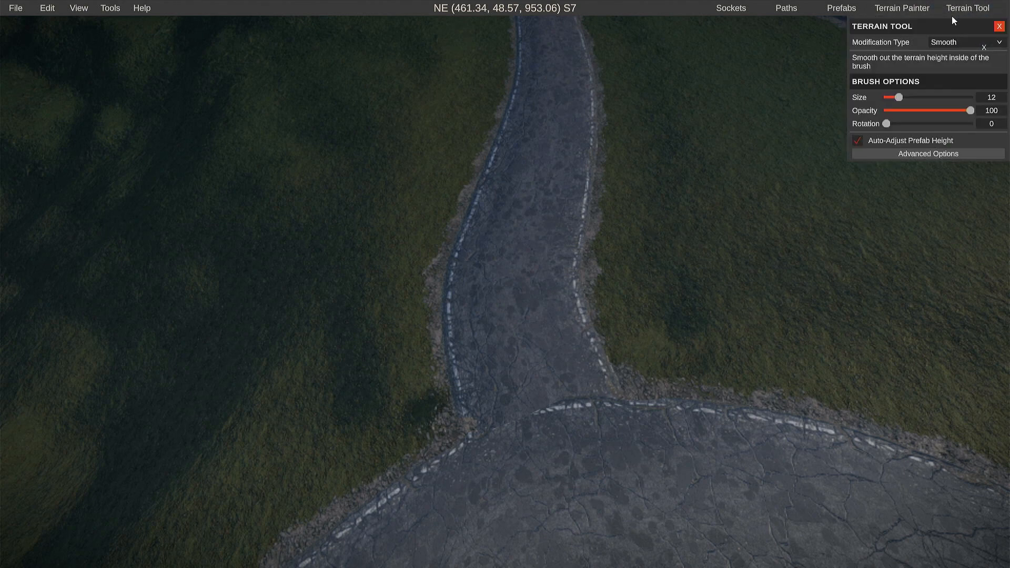
- Open terrain painting on the Topology layer and display the Roadside channel
{"action": "left_click", "coordinate": [894, 8]}
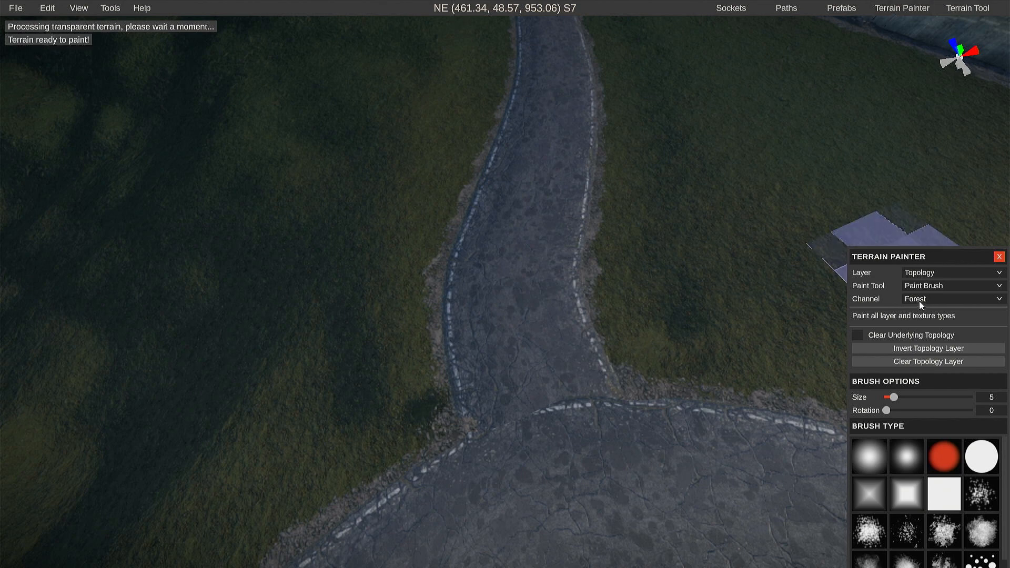
{"action": "left_click", "coordinate": [919, 276]}
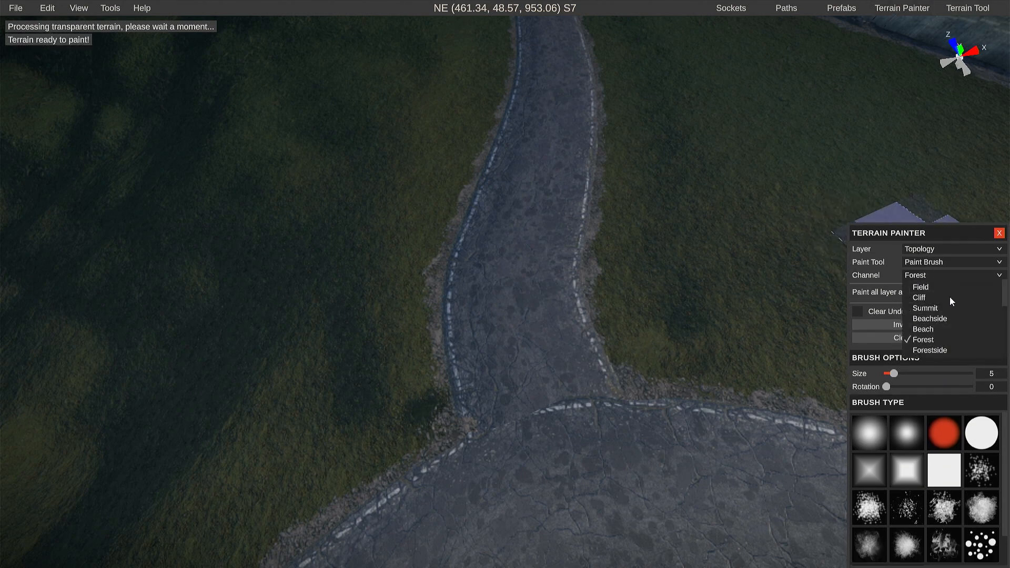
{"action": "scroll", "coordinate": [950, 337], "scroll_direction": "down", "scroll_amount": 2}
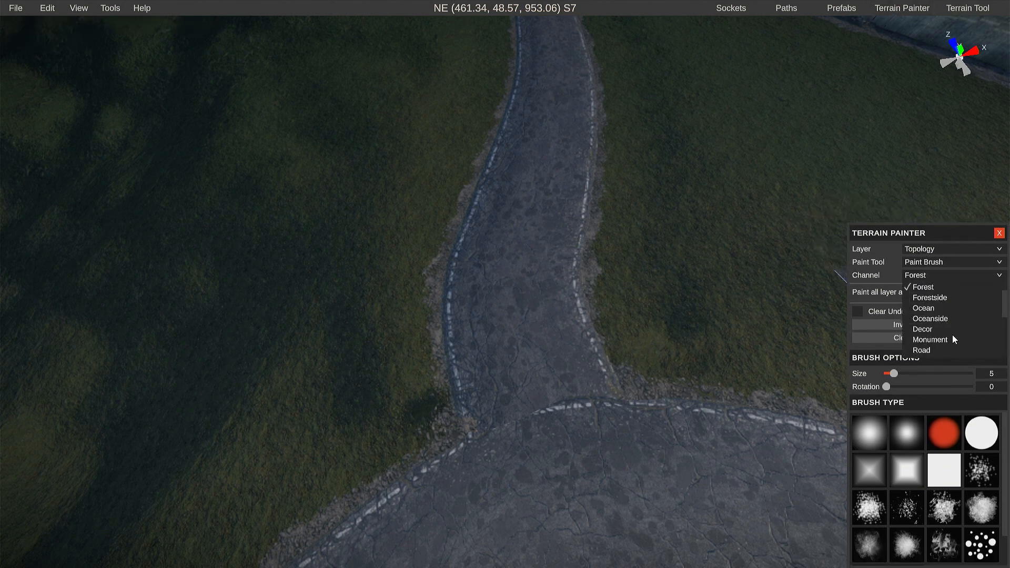
{"action": "scroll", "coordinate": [952, 335], "scroll_direction": "down", "scroll_amount": 2}
{"action": "left_click", "coordinate": [928, 308]}
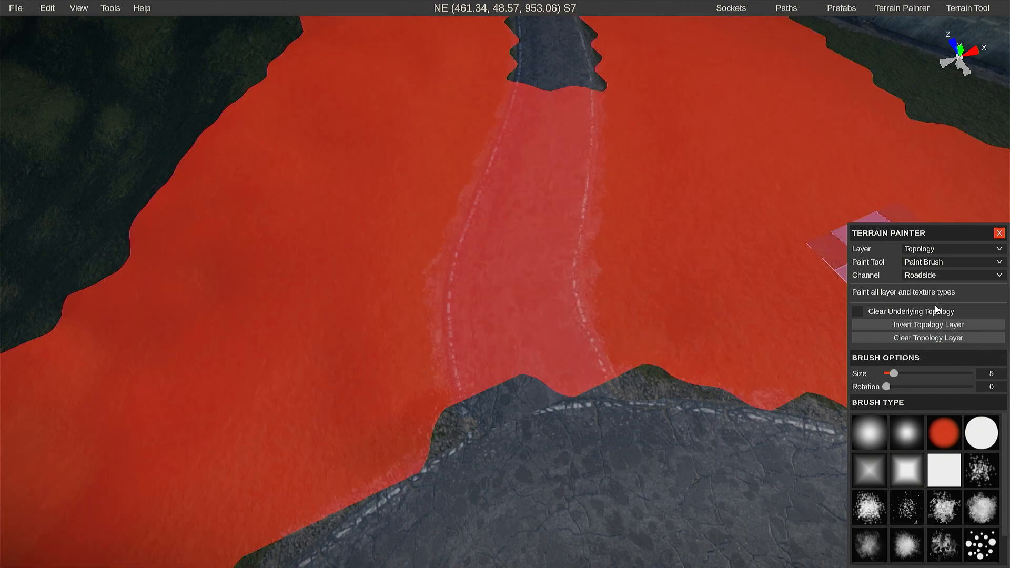
- Erase the Roadside topology covering the extended road surface up to the junction with a size 5 brush
{"action": "scroll", "coordinate": [694, 337], "scroll_direction": "down", "scroll_amount": 5}
{"action": "key", "text": "s"}
{"action": "right_click_drag", "start_coordinate": [708, 375], "coordinate": [684, 331]}
{"action": "key", "text": "w"}
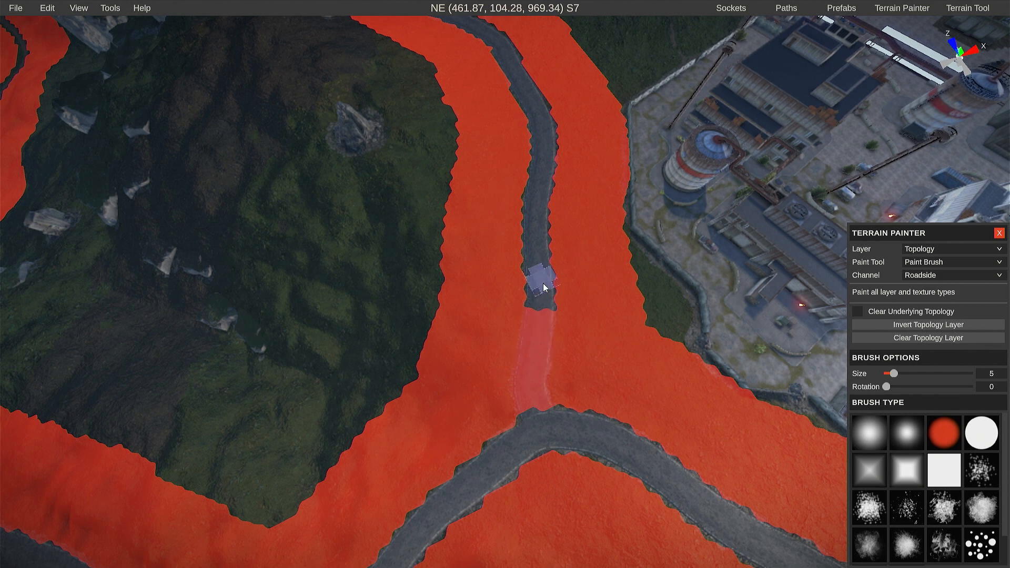
{"action": "left_click", "coordinate": [925, 263]}
{"action": "left_click", "coordinate": [923, 285]}
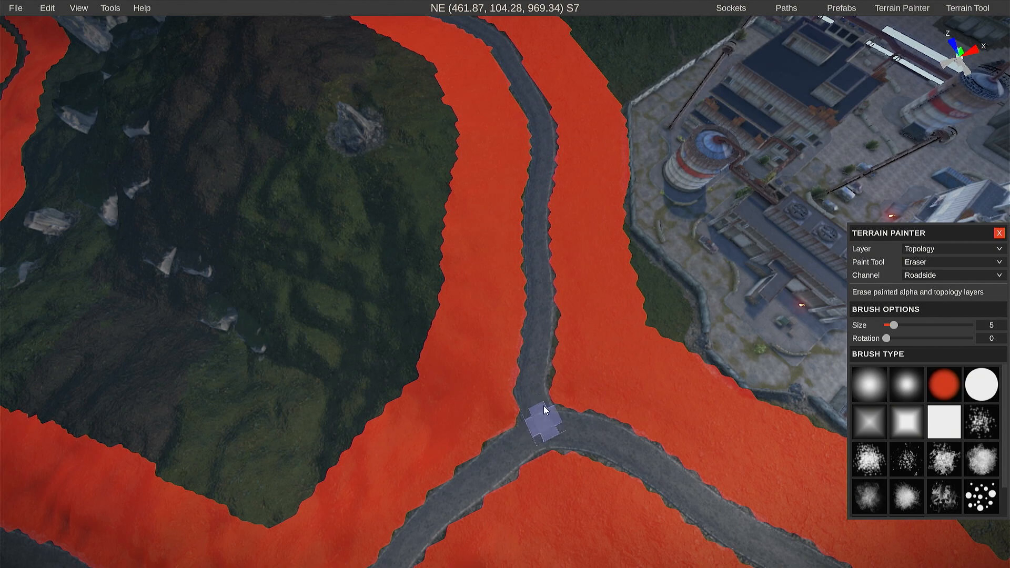
{"action": "left_click", "coordinate": [1000, 233]}
- Set the terrain modification to Flatten with a size 54 brush for the ground outside the launch site
{"action": "right_click_drag", "start_coordinate": [561, 402], "coordinate": [482, 422]}
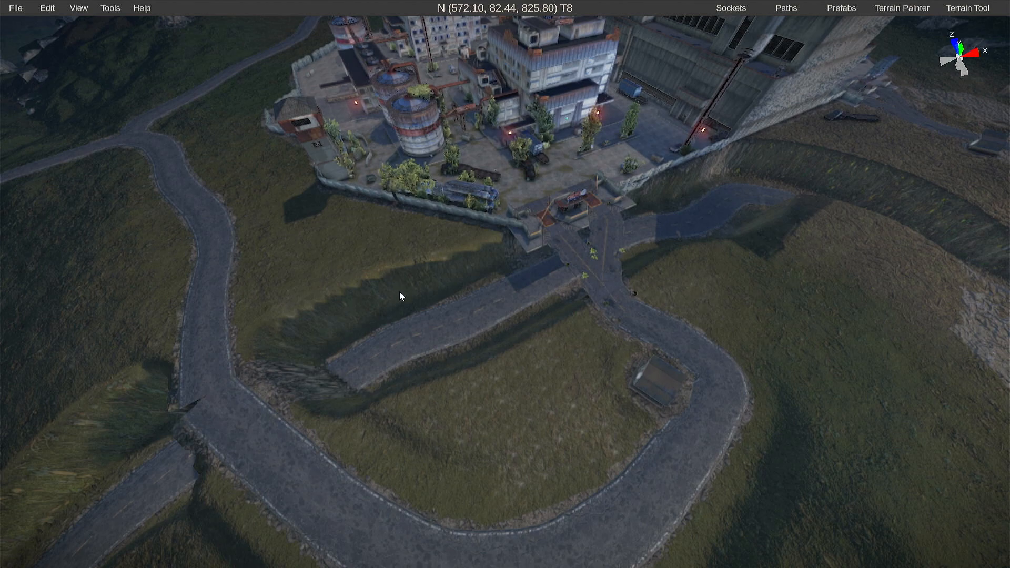
{"action": "right_click_drag", "start_coordinate": [853, 199], "coordinate": [635, 203]}
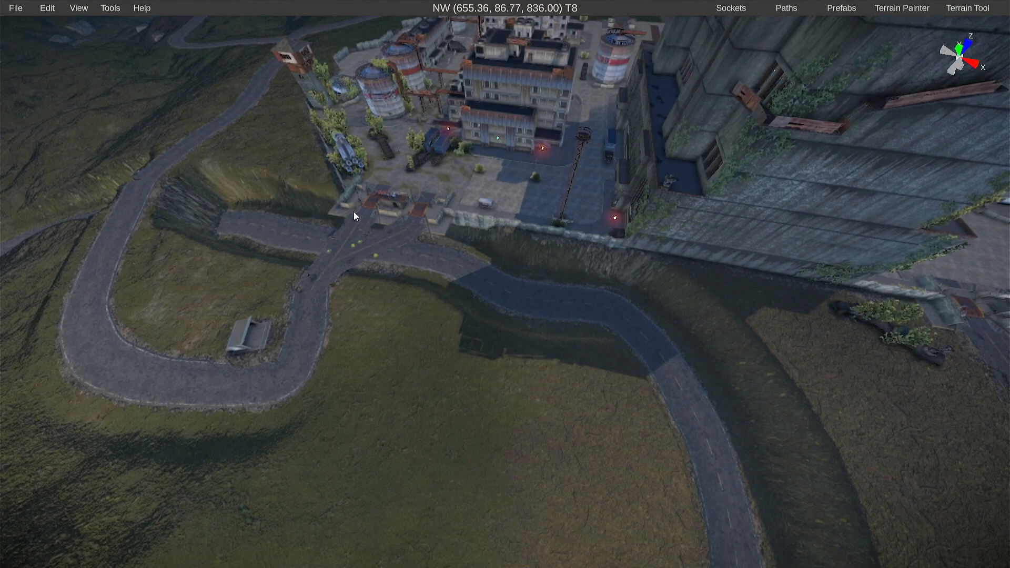
{"action": "right_click_drag", "start_coordinate": [383, 235], "coordinate": [681, 223]}
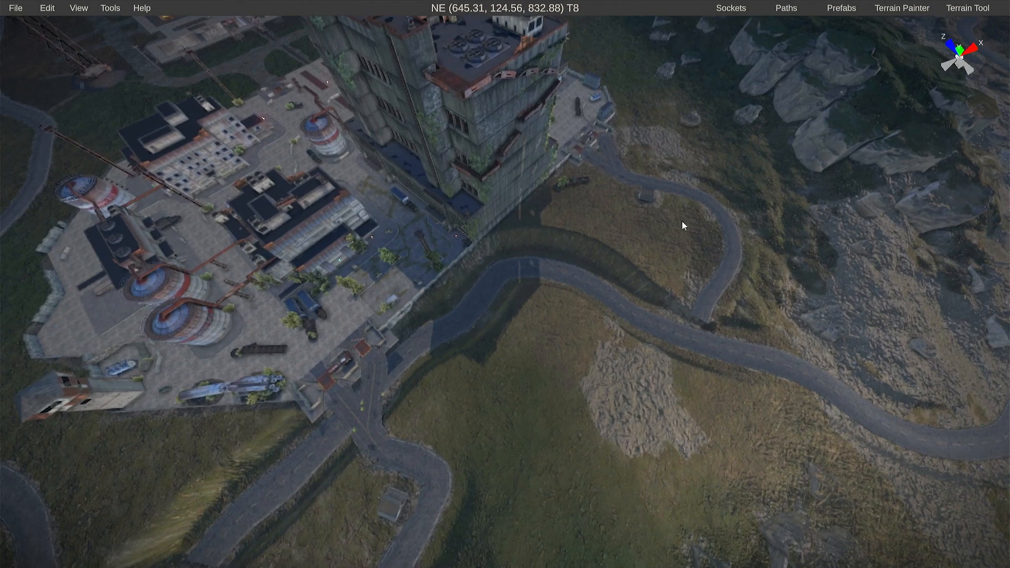
{"action": "left_click", "coordinate": [981, 6]}
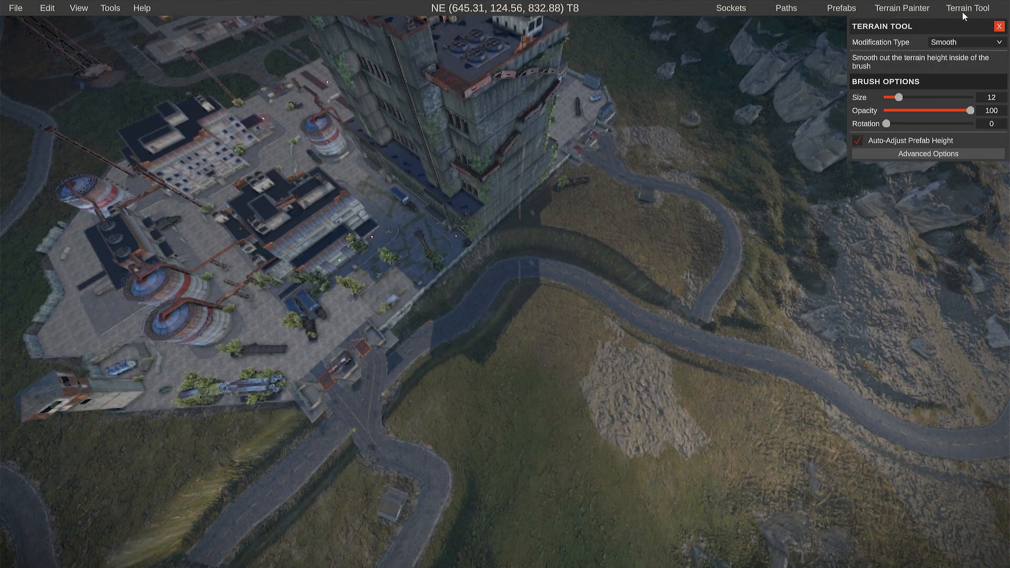
{"action": "left_click", "coordinate": [945, 43]}
{"action": "left_click", "coordinate": [952, 65]}
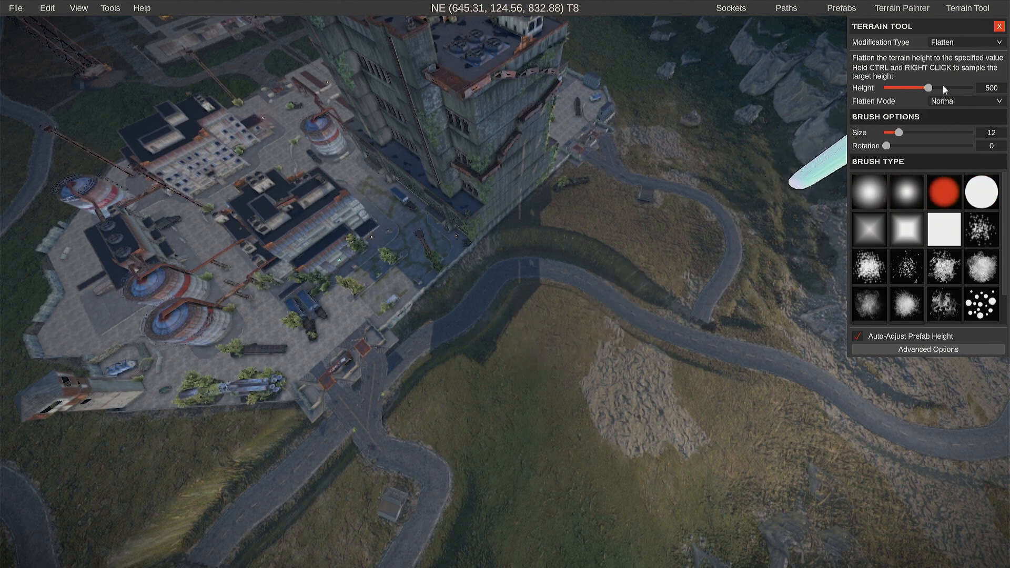
{"action": "mouse_move", "coordinate": [927, 87]}
{"action": "left_mouse_down"}
{"action": "mouse_move", "coordinate": [939, 88]}
{"action": "mouse_move", "coordinate": [927, 88]}
{"action": "left_mouse_up"}
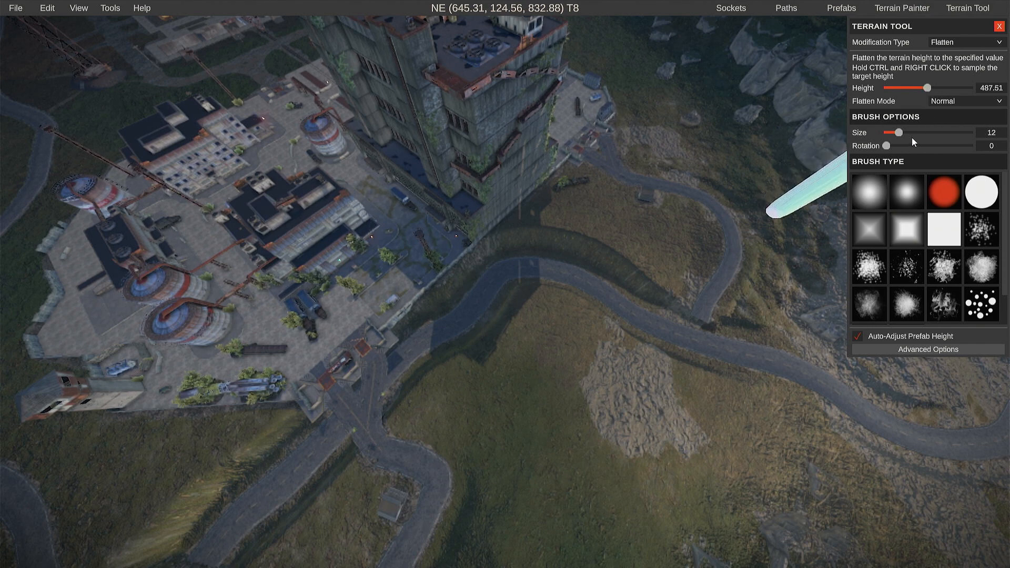
{"action": "left_click_drag", "start_coordinate": [900, 133], "coordinate": [918, 133]}
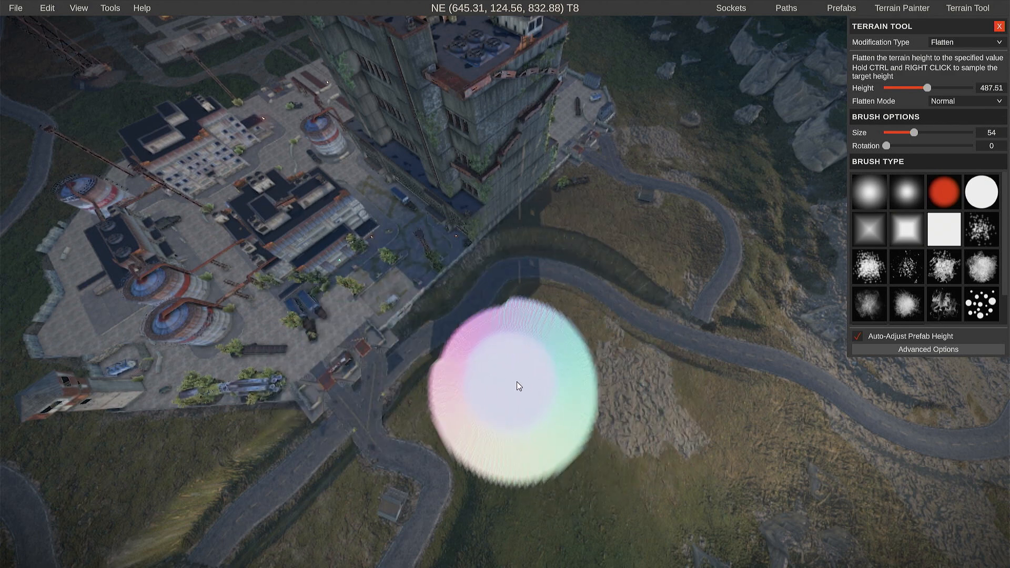
- Sample a target height of 535.07 beside the launch site road and flatten the ground and roads outside the gate
{"action": "right_click", "coordinate": [534, 380], "text": "ctrl"}
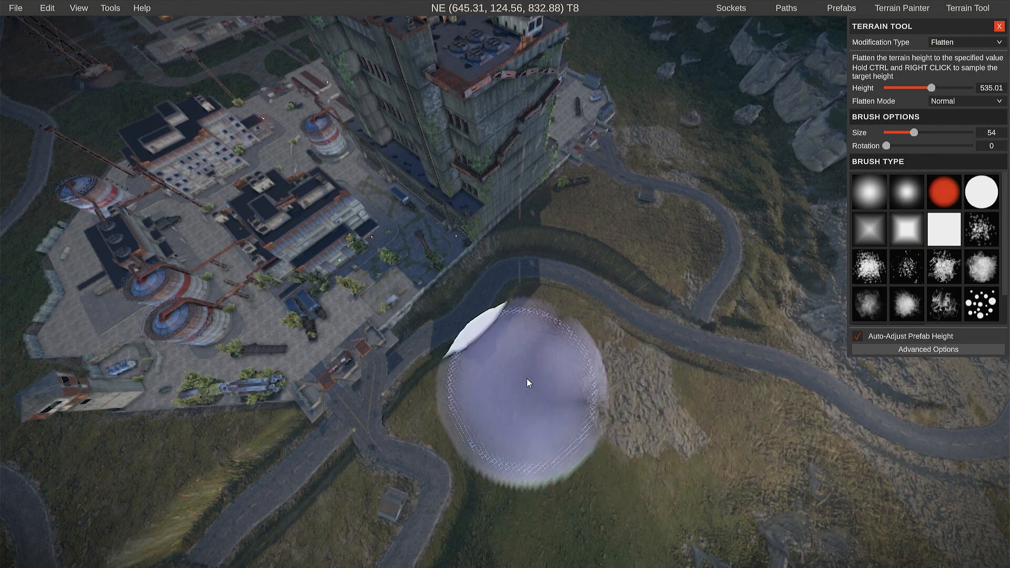
{"action": "right_click", "coordinate": [552, 363], "text": "ctrl"}
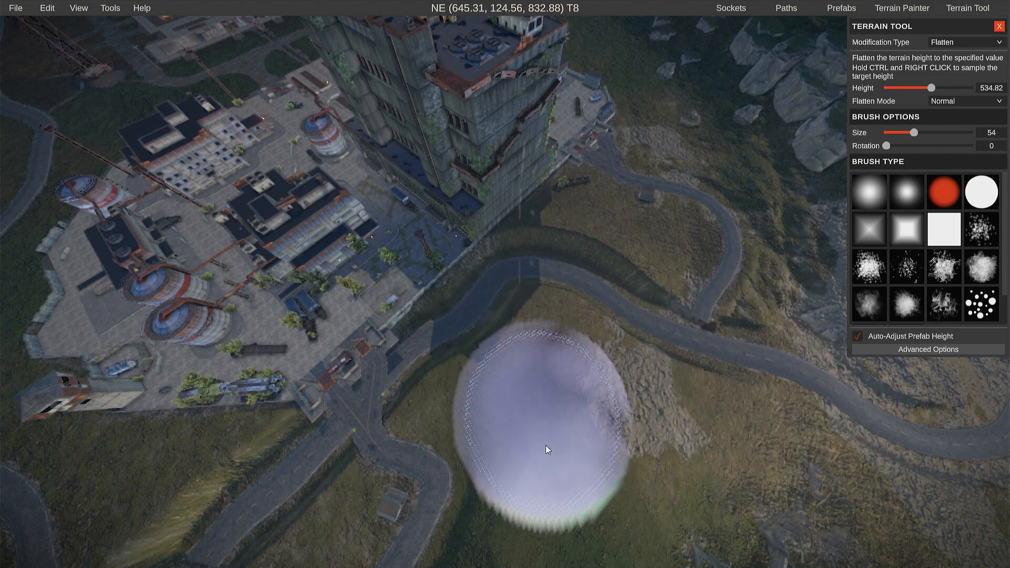
{"action": "right_click", "coordinate": [555, 341], "text": "ctrl"}
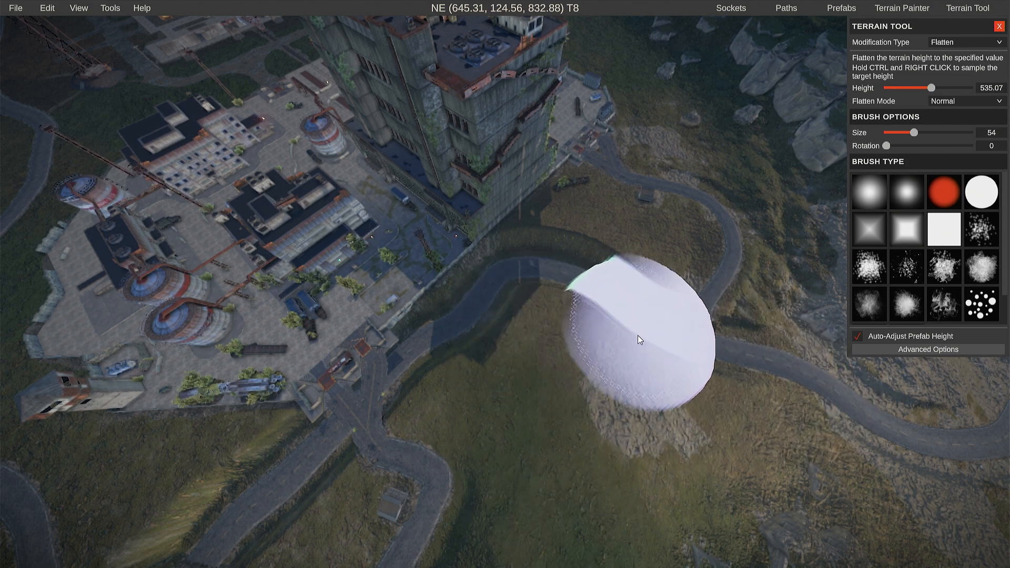
{"action": "mouse_move", "coordinate": [699, 350]}
{"action": "left_mouse_down"}
{"action": "mouse_move", "coordinate": [548, 272]}
{"action": "mouse_move", "coordinate": [667, 424]}
{"action": "mouse_move", "coordinate": [659, 406]}
{"action": "left_mouse_up"}
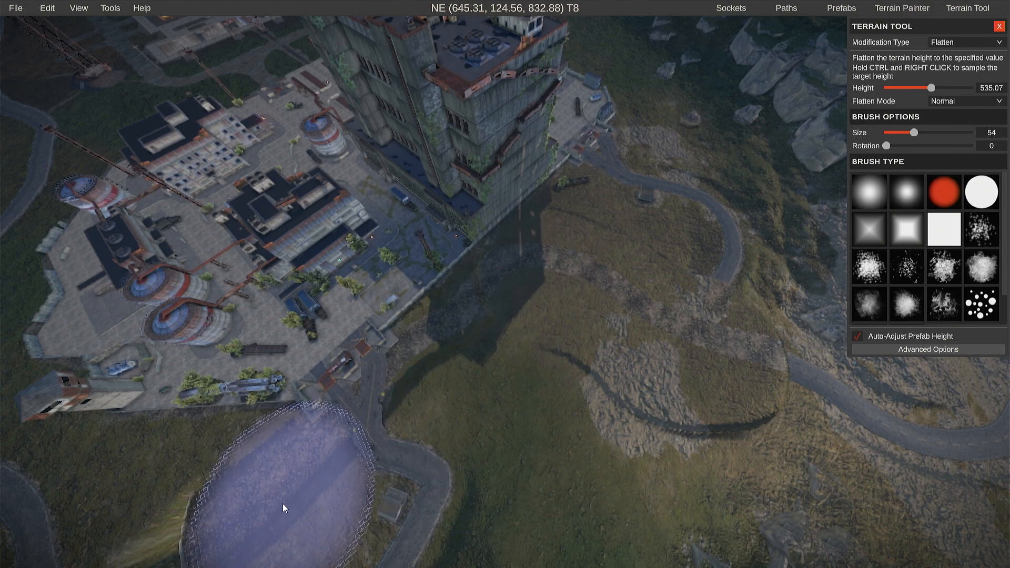
- Flatten the ground around the road junction southwest of the launch site gate at height 535.07
{"action": "mouse_move", "coordinate": [379, 402]}
{"action": "right_mouse_down"}
{"action": "mouse_move", "coordinate": [315, 273]}
{"action": "mouse_move", "coordinate": [352, 234]}
{"action": "mouse_move", "coordinate": [550, 225]}
{"action": "mouse_move", "coordinate": [679, 315]}
{"action": "right_mouse_up"}
{"action": "key", "text": "w"}
{"action": "key", "text": "s"}
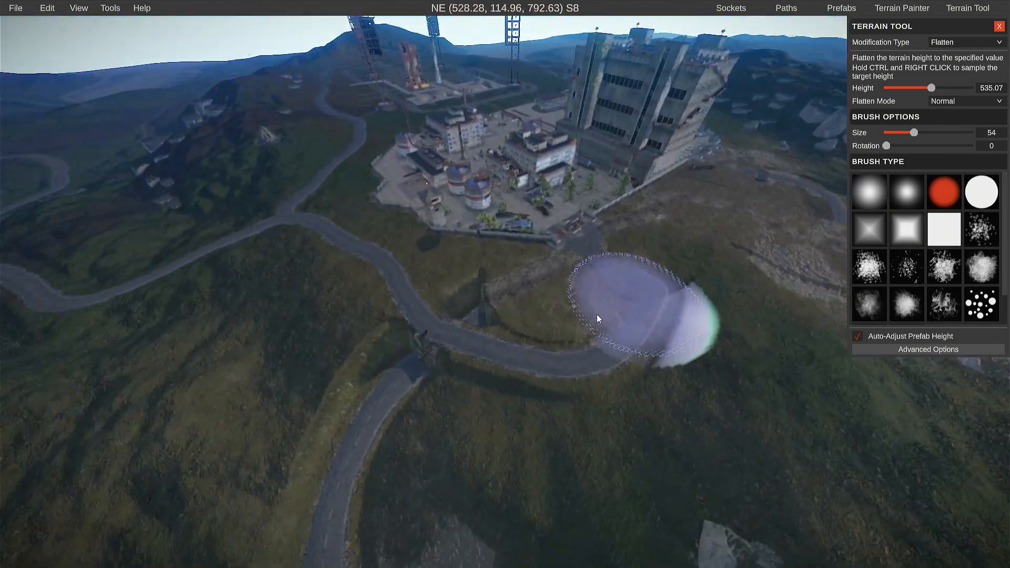
{"action": "left_click", "coordinate": [479, 316]}
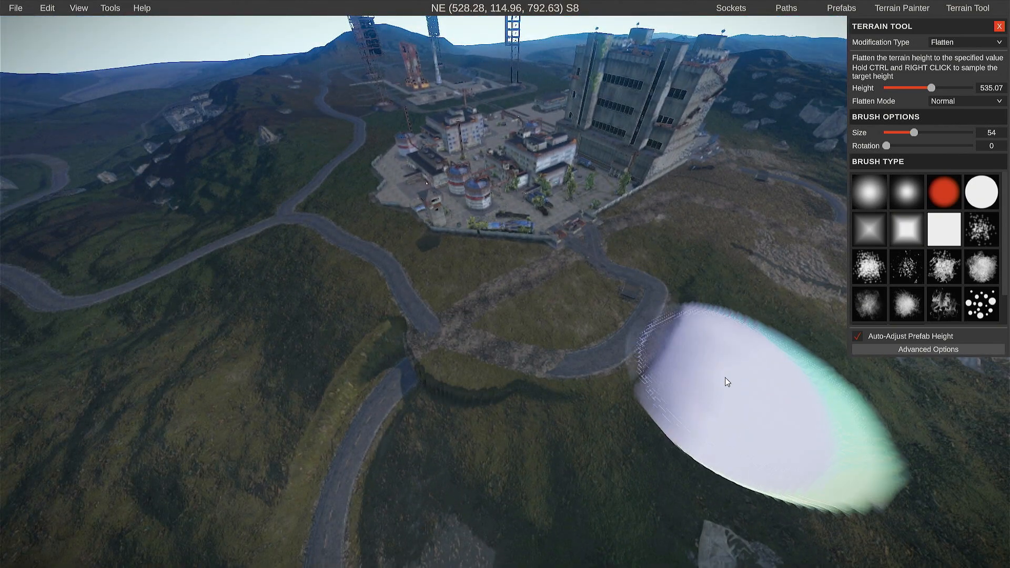
- Extend the flattened ground beyond the junction toward the end of the lower road
{"action": "mouse_move", "coordinate": [726, 379]}
{"action": "right_mouse_down"}
{"action": "mouse_move", "coordinate": [654, 475]}
{"action": "mouse_move", "coordinate": [737, 532]}
{"action": "mouse_move", "coordinate": [487, 547]}
{"action": "mouse_move", "coordinate": [746, 503]}
{"action": "mouse_move", "coordinate": [764, 415]}
{"action": "right_mouse_up"}
{"action": "key", "text": "w"}
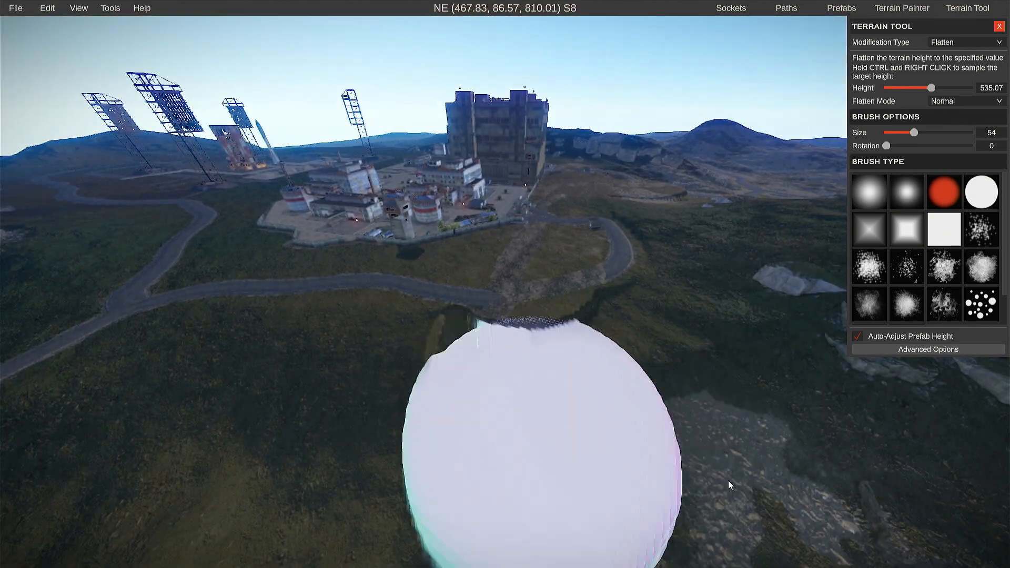
{"action": "left_click_drag", "start_coordinate": [510, 304], "coordinate": [519, 305]}
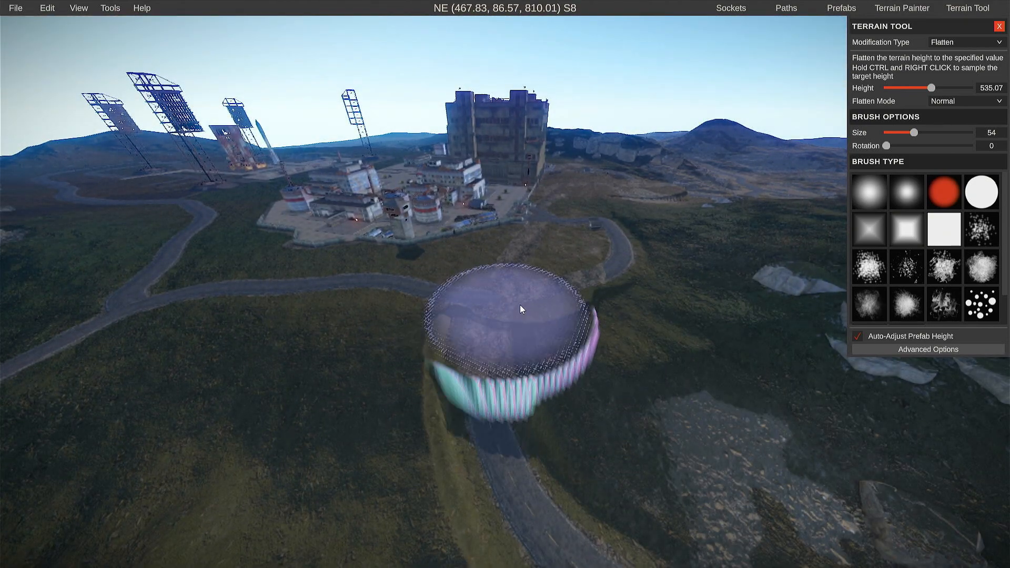
{"action": "key", "text": "d"}
{"action": "right_click_drag", "start_coordinate": [798, 324], "coordinate": [737, 319]}
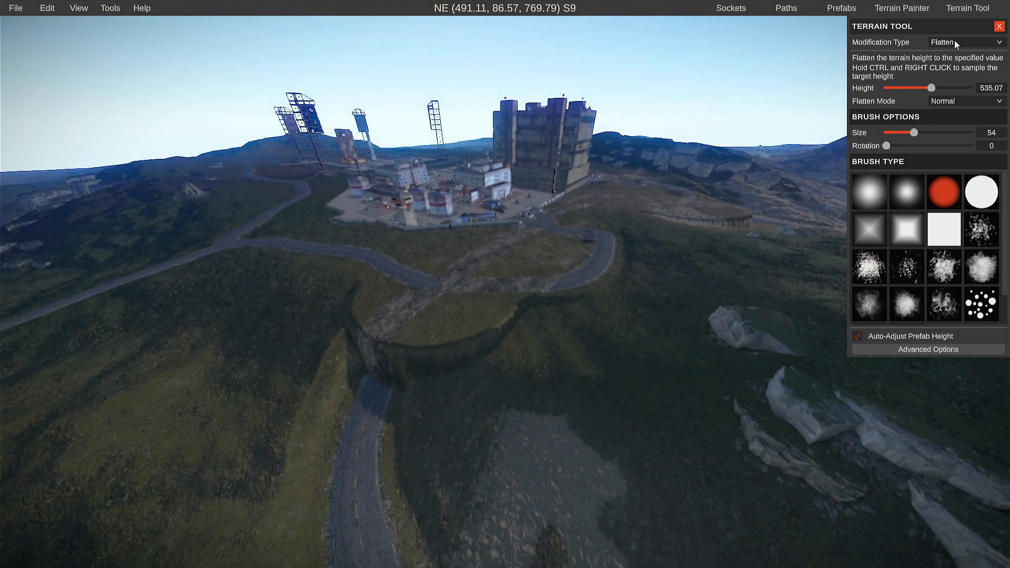
- Change the terrain modification to Smooth and smooth the steep edge between the flattened ground and the lower road
{"action": "left_click", "coordinate": [954, 41]}
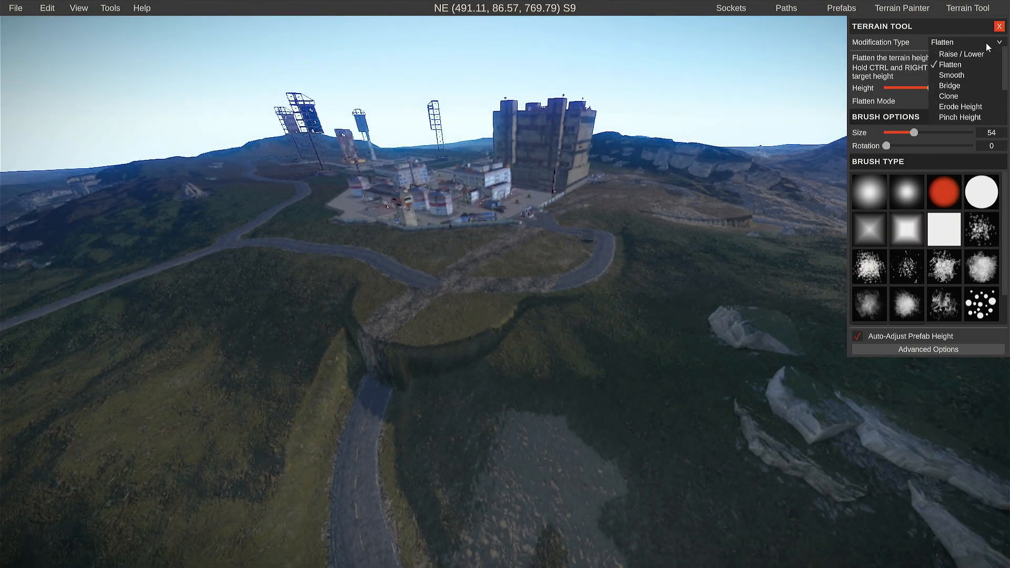
{"action": "left_click", "coordinate": [952, 75]}
{"action": "mouse_move", "coordinate": [657, 267]}
{"action": "right_mouse_down"}
{"action": "mouse_move", "coordinate": [568, 372]}
{"action": "mouse_move", "coordinate": [659, 246]}
{"action": "right_mouse_up"}
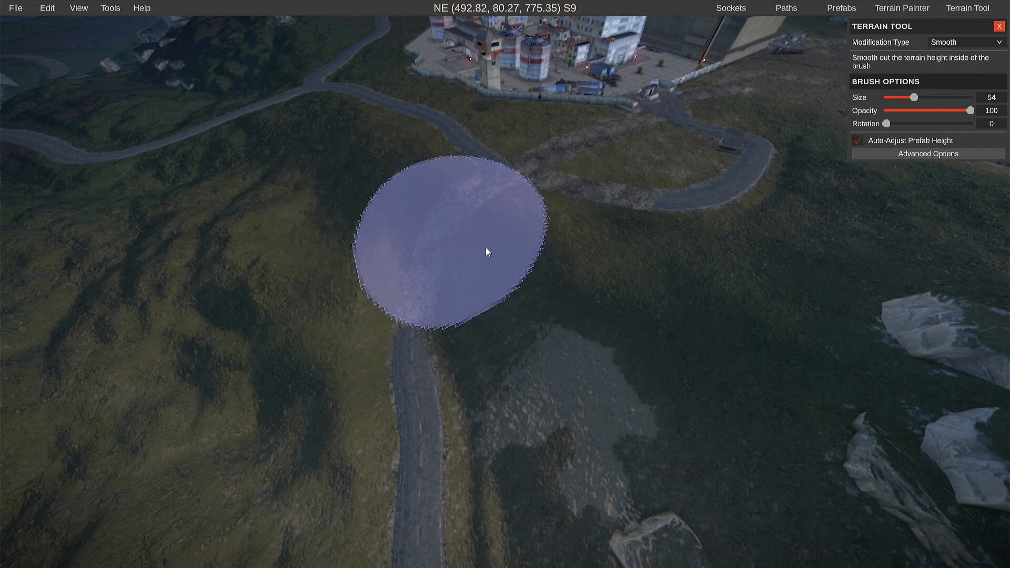
{"action": "mouse_move", "coordinate": [459, 322]}
{"action": "right_mouse_down"}
{"action": "mouse_move", "coordinate": [349, 372]}
{"action": "mouse_move", "coordinate": [338, 405]}
{"action": "mouse_move", "coordinate": [368, 388]}
{"action": "mouse_move", "coordinate": [327, 377]}
{"action": "right_mouse_up"}
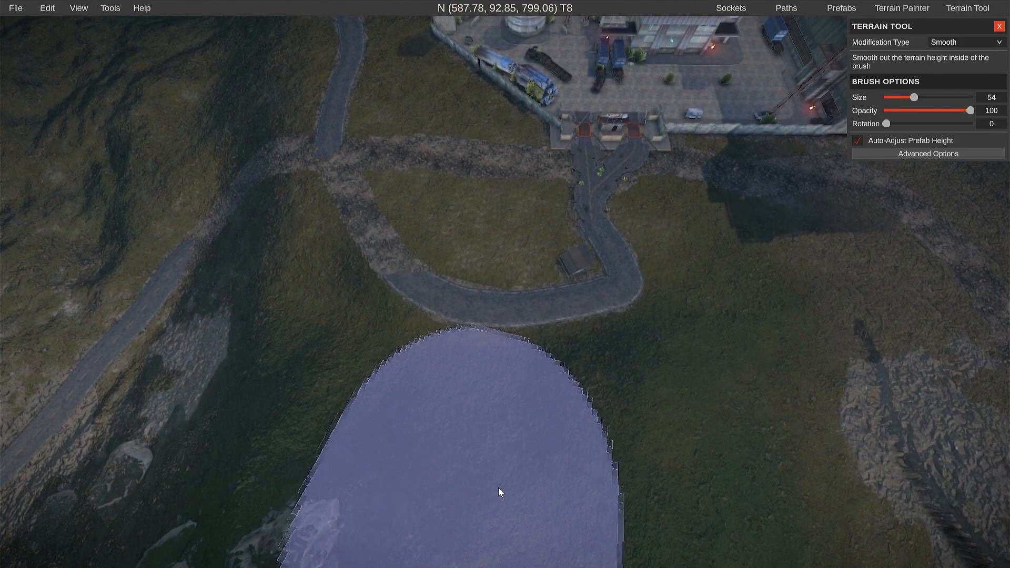
- Smooth the ground outside the launch site wall between the main gate road and the side gate road with the size 54 brush
{"action": "mouse_move", "coordinate": [712, 466]}
{"action": "right_mouse_down"}
{"action": "mouse_move", "coordinate": [610, 455]}
{"action": "mouse_move", "coordinate": [404, 337]}
{"action": "right_mouse_up"}
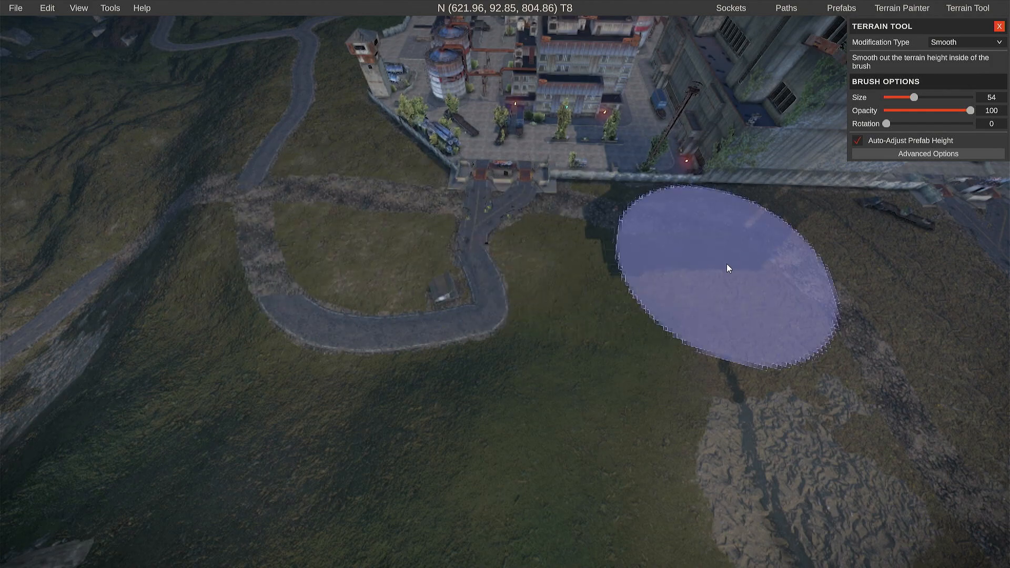
{"action": "right_click_drag", "start_coordinate": [736, 353], "coordinate": [841, 356]}
{"action": "mouse_move", "coordinate": [371, 279]}
{"action": "left_mouse_down"}
{"action": "mouse_move", "coordinate": [503, 354]}
{"action": "mouse_move", "coordinate": [574, 326]}
{"action": "mouse_move", "coordinate": [427, 346]}
{"action": "mouse_move", "coordinate": [587, 329]}
{"action": "mouse_move", "coordinate": [453, 317]}
{"action": "mouse_move", "coordinate": [541, 299]}
{"action": "mouse_move", "coordinate": [541, 237]}
{"action": "mouse_move", "coordinate": [496, 203]}
{"action": "mouse_move", "coordinate": [454, 200]}
{"action": "mouse_move", "coordinate": [547, 309]}
{"action": "mouse_move", "coordinate": [491, 365]}
{"action": "mouse_move", "coordinate": [571, 284]}
{"action": "mouse_move", "coordinate": [577, 323]}
{"action": "mouse_move", "coordinate": [440, 354]}
{"action": "mouse_move", "coordinate": [563, 334]}
{"action": "mouse_move", "coordinate": [442, 222]}
{"action": "left_mouse_up"}
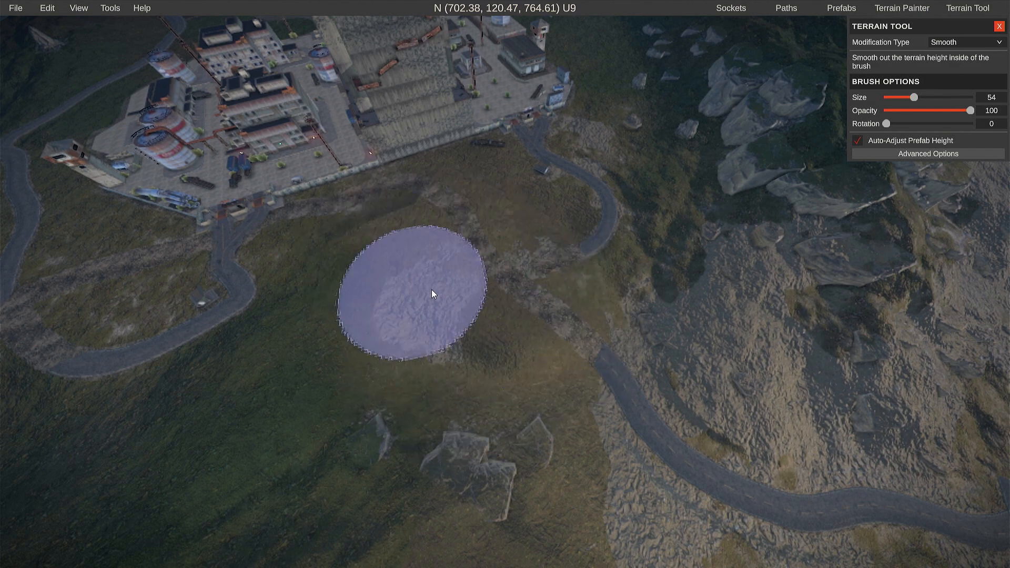
{"action": "mouse_move", "coordinate": [477, 264]}
{"action": "left_mouse_down"}
{"action": "mouse_move", "coordinate": [510, 370]}
{"action": "mouse_move", "coordinate": [574, 209]}
{"action": "mouse_move", "coordinate": [504, 317]}
{"action": "mouse_move", "coordinate": [555, 351]}
{"action": "mouse_move", "coordinate": [536, 227]}
{"action": "left_mouse_up"}
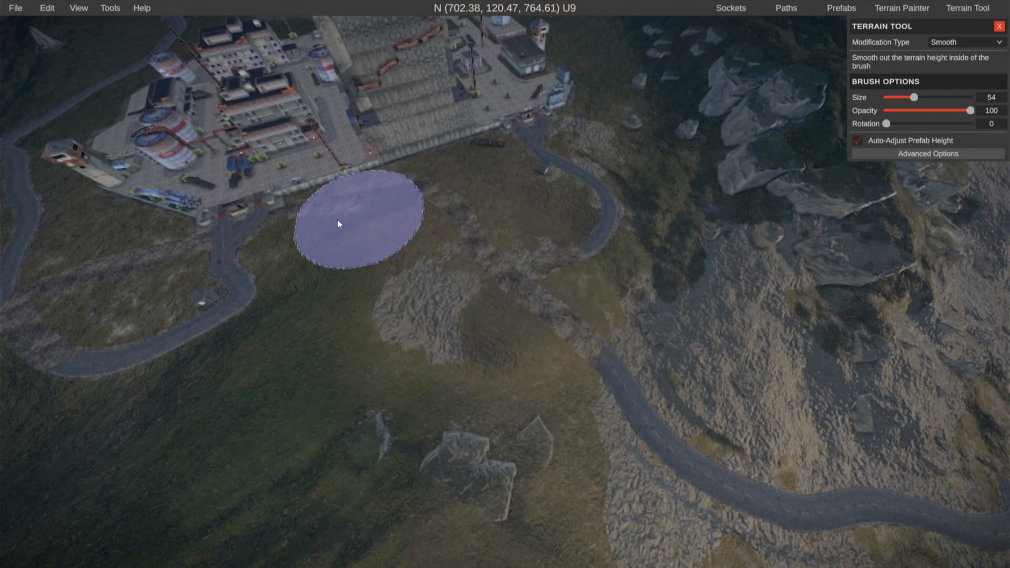
- Examine the smoothed terrain around the side gate road and back along the main gate roads
{"action": "mouse_move", "coordinate": [383, 368]}
{"action": "right_mouse_down"}
{"action": "mouse_move", "coordinate": [514, 364]}
{"action": "mouse_move", "coordinate": [852, 451]}
{"action": "mouse_move", "coordinate": [1000, 236]}
{"action": "mouse_move", "coordinate": [1009, 178]}
{"action": "mouse_move", "coordinate": [904, 238]}
{"action": "mouse_move", "coordinate": [1001, 250]}
{"action": "mouse_move", "coordinate": [886, 253]}
{"action": "mouse_move", "coordinate": [910, 249]}
{"action": "mouse_move", "coordinate": [593, 192]}
{"action": "mouse_move", "coordinate": [439, 133]}
{"action": "mouse_move", "coordinate": [624, 201]}
{"action": "mouse_move", "coordinate": [731, 194]}
{"action": "mouse_move", "coordinate": [722, 261]}
{"action": "mouse_move", "coordinate": [640, 225]}
{"action": "mouse_move", "coordinate": [514, 210]}
{"action": "mouse_move", "coordinate": [913, 259]}
{"action": "mouse_move", "coordinate": [863, 180]}
{"action": "mouse_move", "coordinate": [1005, 120]}
{"action": "mouse_move", "coordinate": [1002, 80]}
{"action": "mouse_move", "coordinate": [767, 191]}
{"action": "mouse_move", "coordinate": [838, 191]}
{"action": "mouse_move", "coordinate": [905, 153]}
{"action": "mouse_move", "coordinate": [912, 207]}
{"action": "mouse_move", "coordinate": [807, 209]}
{"action": "mouse_move", "coordinate": [886, 185]}
{"action": "mouse_move", "coordinate": [869, 214]}
{"action": "mouse_move", "coordinate": [889, 214]}
{"action": "mouse_move", "coordinate": [854, 203]}
{"action": "mouse_move", "coordinate": [676, 215]}
{"action": "mouse_move", "coordinate": [480, 264]}
{"action": "mouse_move", "coordinate": [519, 226]}
{"action": "mouse_move", "coordinate": [766, 340]}
{"action": "mouse_move", "coordinate": [569, 219]}
{"action": "mouse_move", "coordinate": [480, 112]}
{"action": "mouse_move", "coordinate": [147, 140]}
{"action": "mouse_move", "coordinate": [22, 254]}
{"action": "mouse_move", "coordinate": [8, 322]}
{"action": "mouse_move", "coordinate": [8, 336]}
{"action": "mouse_move", "coordinate": [117, 364]}
{"action": "right_mouse_up"}
{"action": "key", "text": "w"}
{"action": "key", "text": "s"}
{"action": "key", "text": "d"}
{"action": "key", "text": "a"}
{"action": "key", "text": "w"}
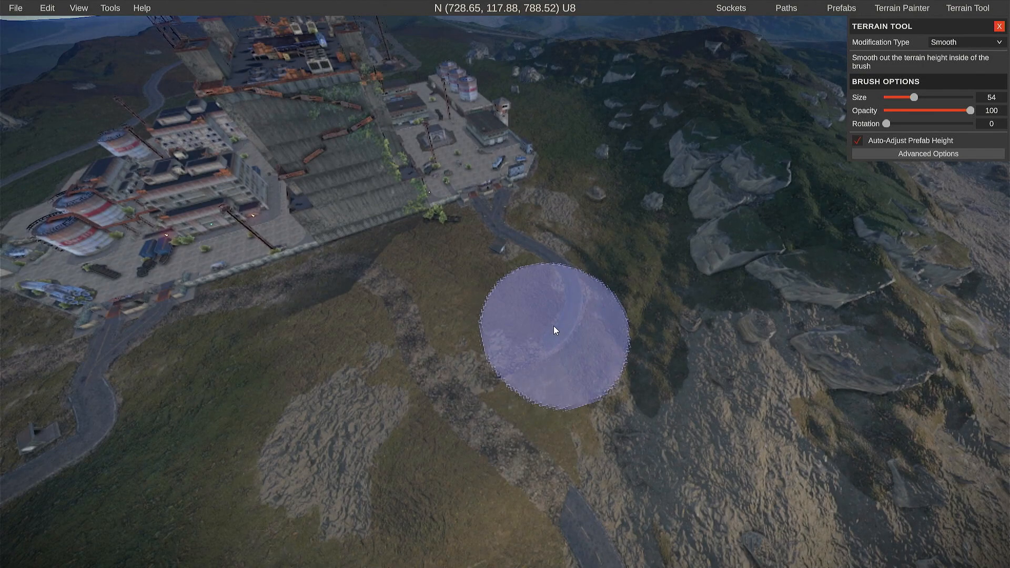
{"action": "right_click_drag", "start_coordinate": [554, 326], "coordinate": [552, 315]}
{"action": "key", "text": "a"}
{"action": "mouse_move", "coordinate": [290, 445]}
{"action": "right_mouse_down"}
{"action": "mouse_move", "coordinate": [268, 491]}
{"action": "mouse_move", "coordinate": [463, 447]}
{"action": "mouse_move", "coordinate": [397, 422]}
{"action": "right_mouse_up"}
{"action": "key", "text": "s"}
{"action": "key", "text": "a"}
{"action": "key", "text": "d"}
{"action": "key", "text": "d"}
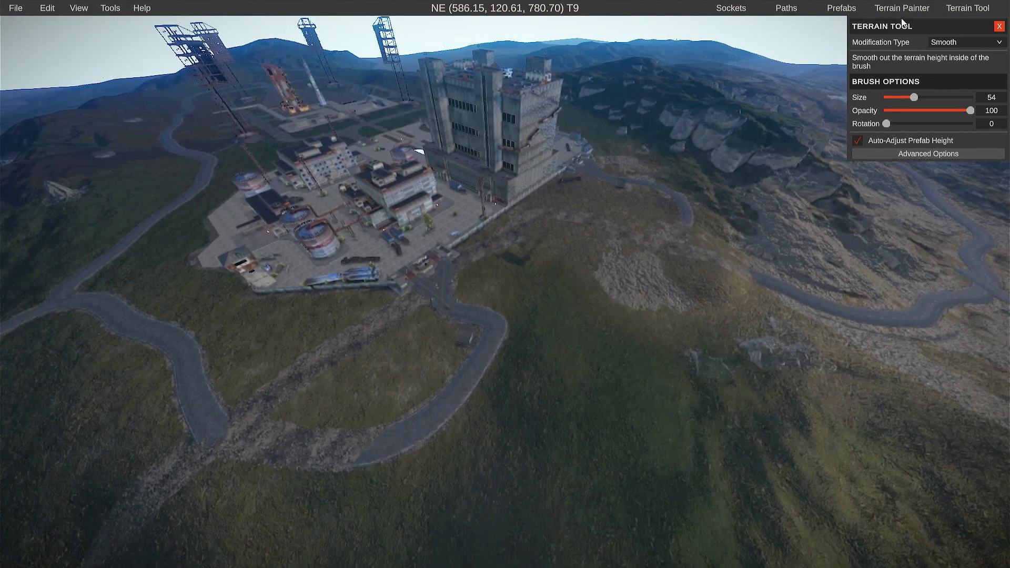
- Select every node of the 12-wide main road path passing the launch site and snap them to the terrain
{"action": "left_click", "coordinate": [998, 27]}
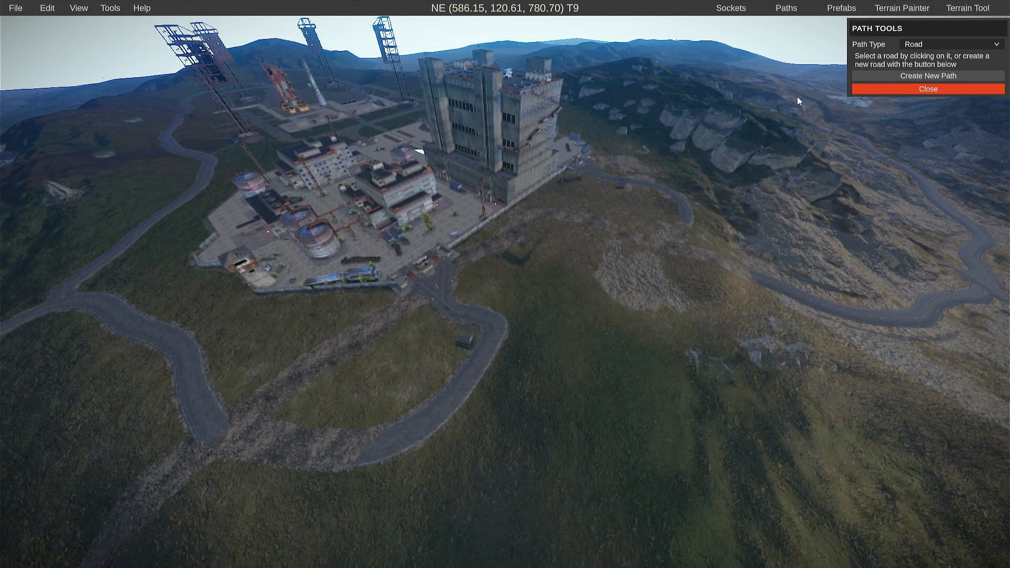
{"action": "left_click", "coordinate": [788, 288]}
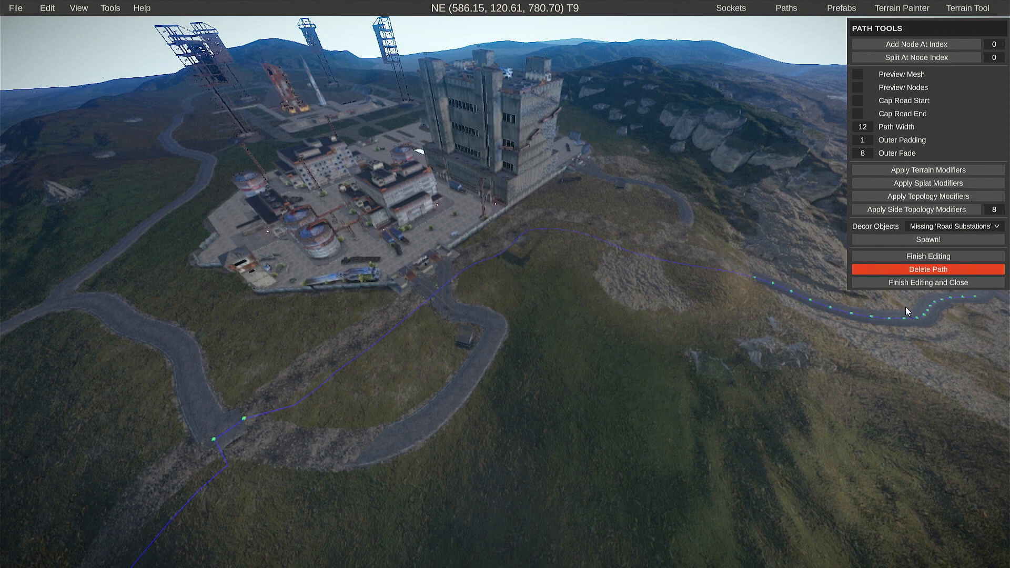
{"action": "left_click", "coordinate": [871, 317]}
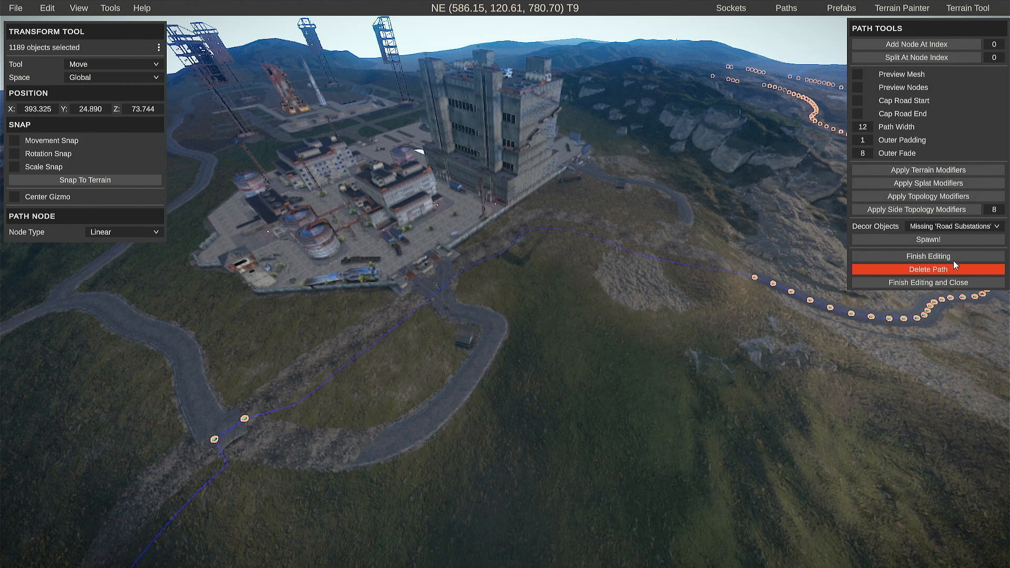
{"action": "left_click", "coordinate": [98, 180]}
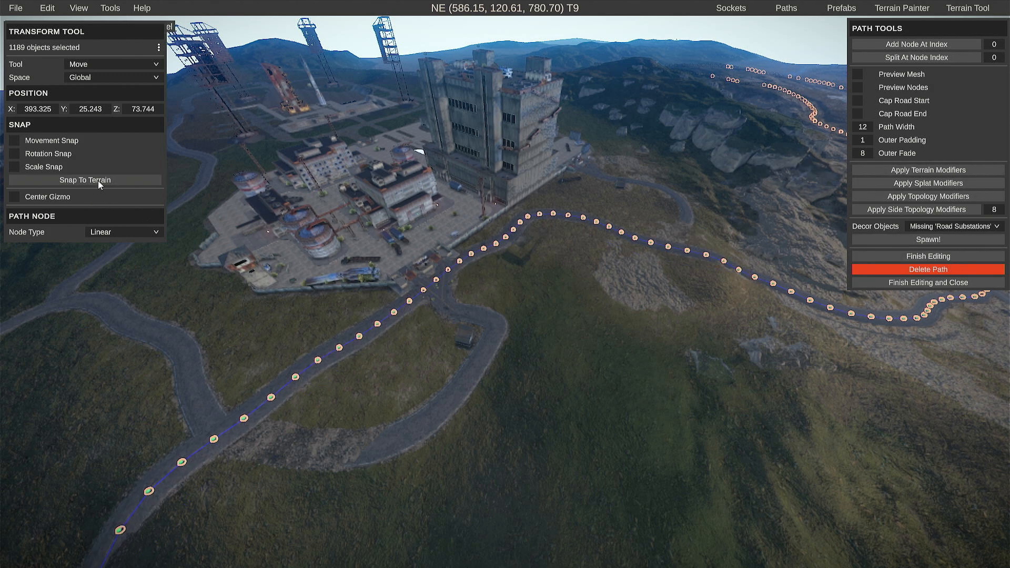
- Preview the main road's mesh, check its route past the launch site gates, and finish editing the path
{"action": "right_click_drag", "start_coordinate": [648, 364], "coordinate": [779, 313]}
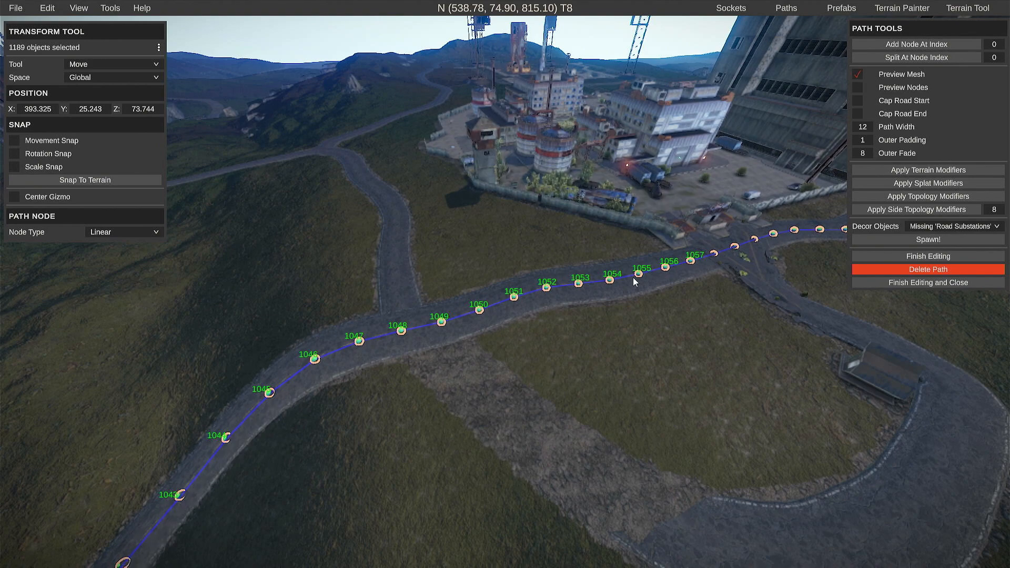
{"action": "right_click_drag", "start_coordinate": [633, 277], "coordinate": [494, 382]}
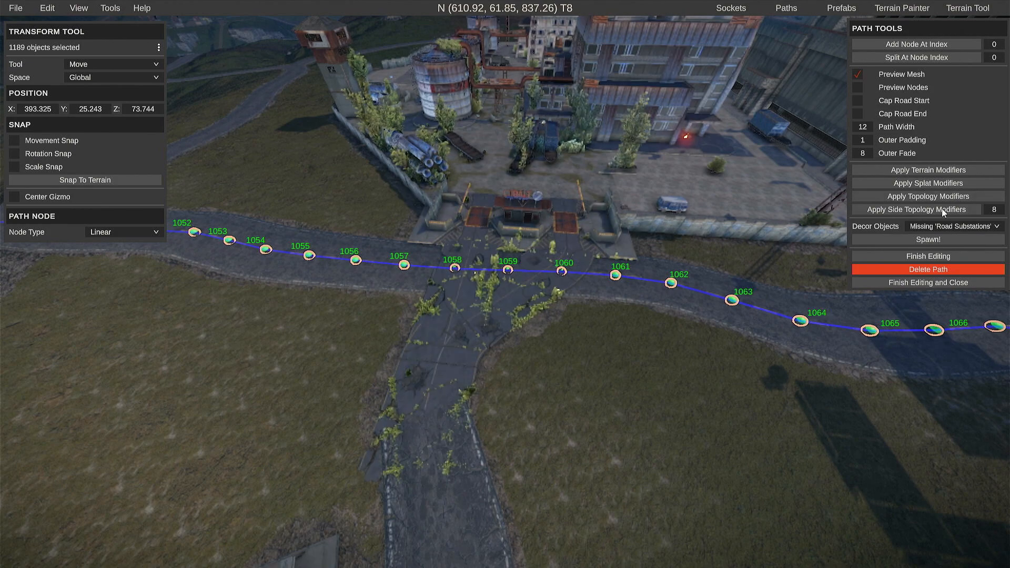
{"action": "right_click_drag", "start_coordinate": [200, 458], "coordinate": [531, 413]}
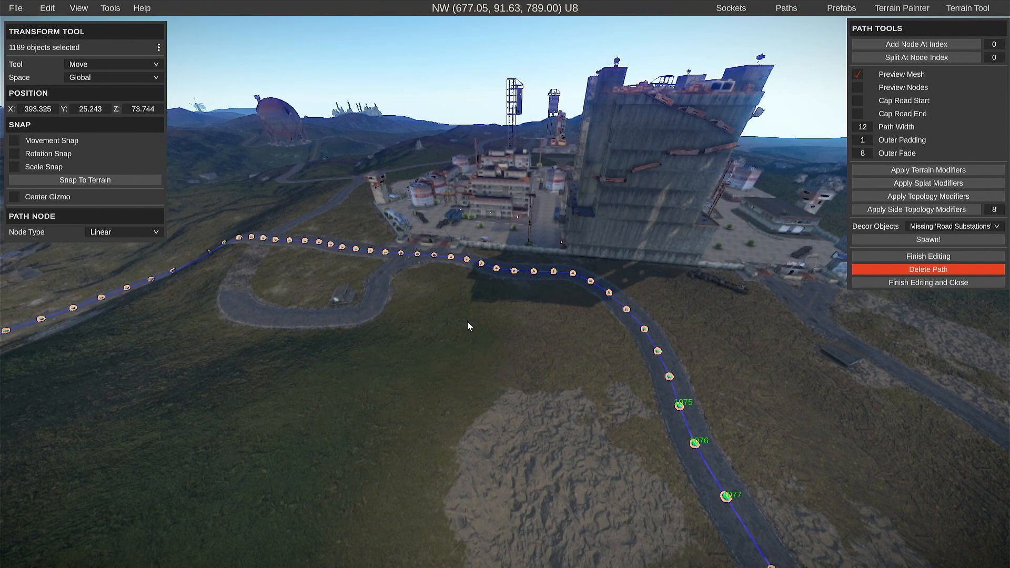
{"action": "right_click_drag", "start_coordinate": [467, 326], "coordinate": [490, 401]}
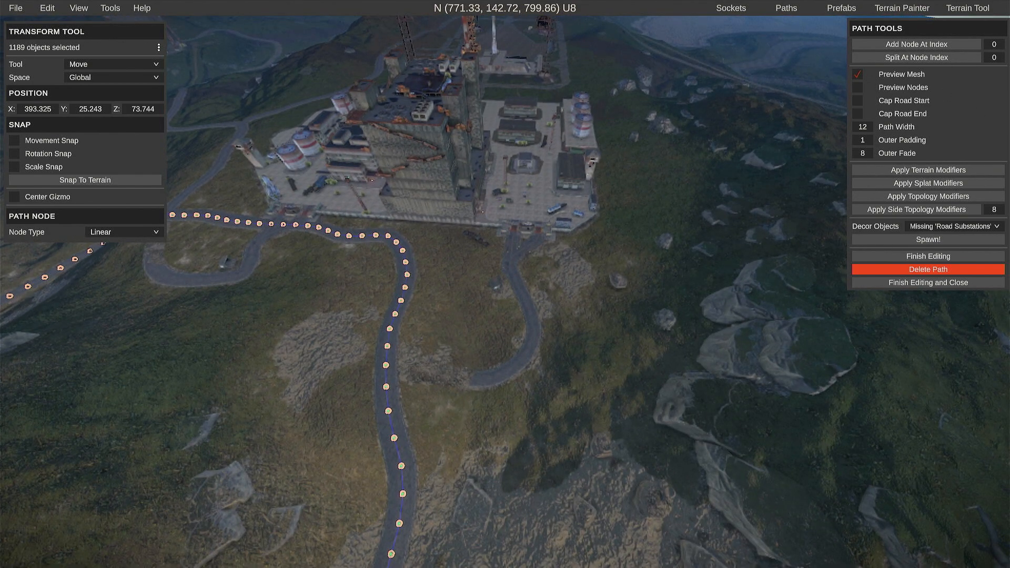
{"action": "right_click_drag", "start_coordinate": [266, 316], "coordinate": [342, 290]}
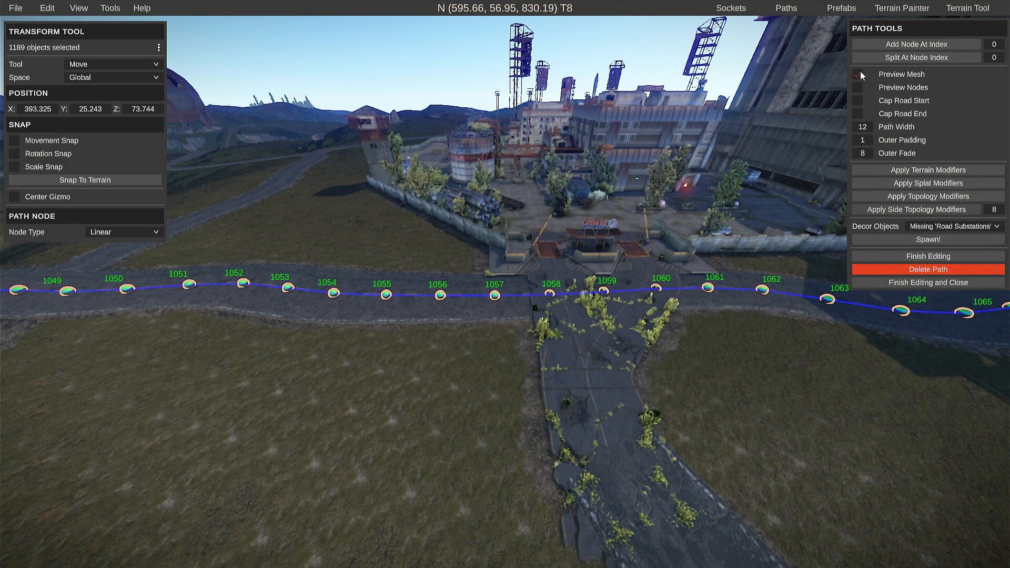
{"action": "left_click", "coordinate": [892, 284]}
- Select all nodes of the side gate's connecting road path and snap them to the terrain
{"action": "right_click_drag", "start_coordinate": [731, 377], "coordinate": [898, 395]}
{"action": "key", "text": "d"}
{"action": "key", "text": "s"}
{"action": "key", "text": "w"}
{"action": "right_click_drag", "start_coordinate": [899, 395], "coordinate": [708, 424]}
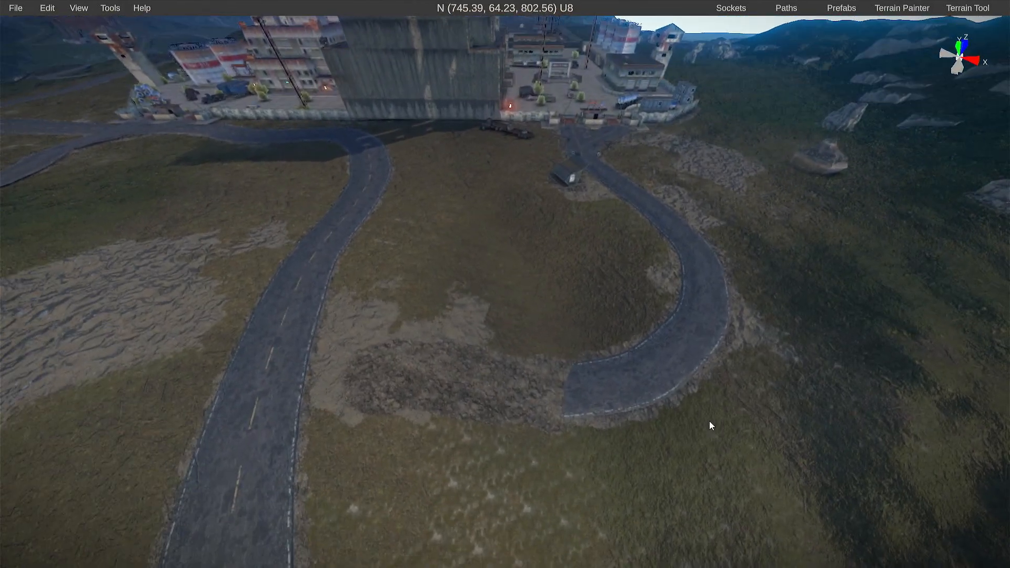
{"action": "left_click", "coordinate": [782, 8]}
{"action": "left_click", "coordinate": [665, 361]}
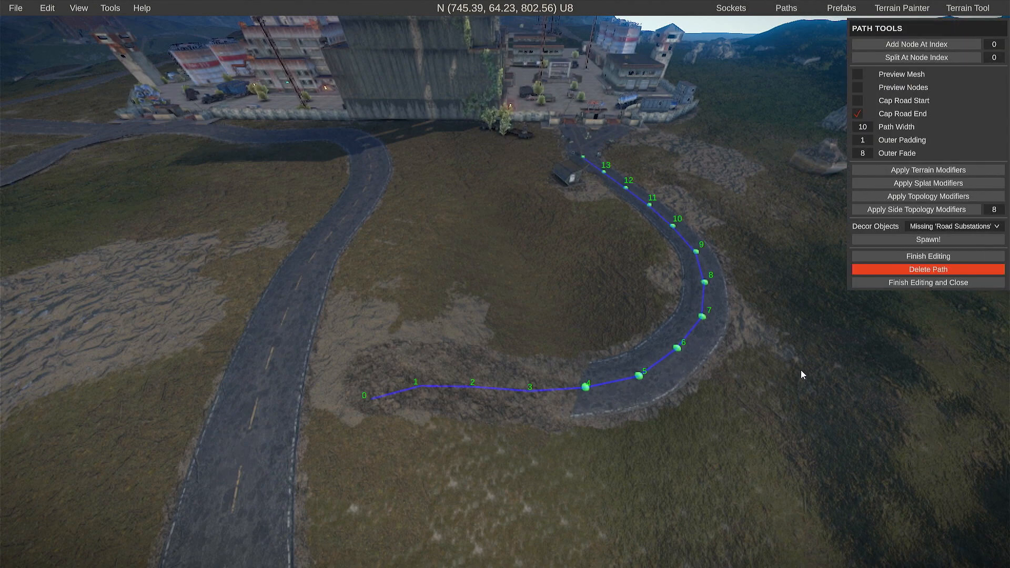
{"action": "key", "text": "ctrl+a"}
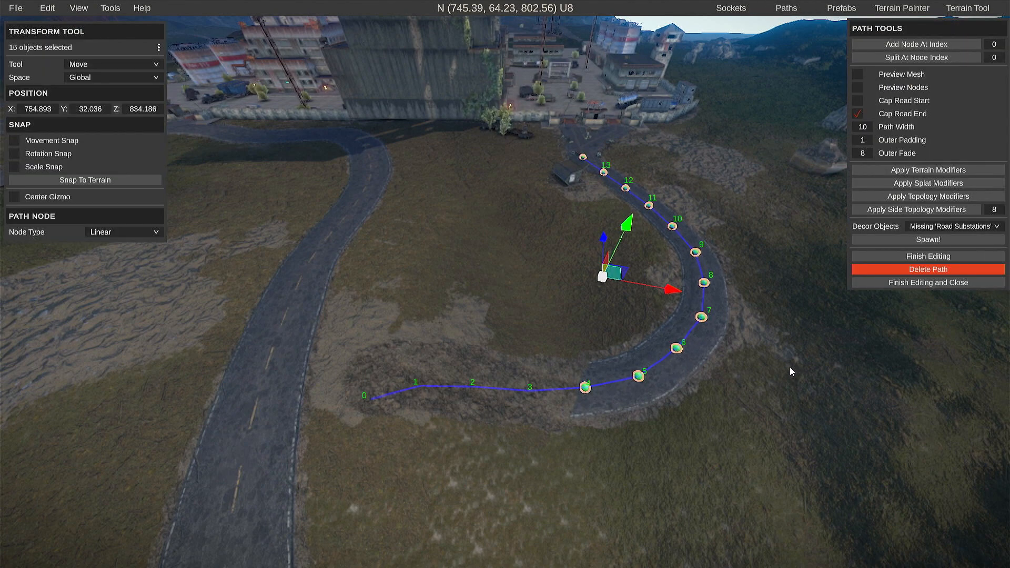
{"action": "left_click", "coordinate": [88, 180]}
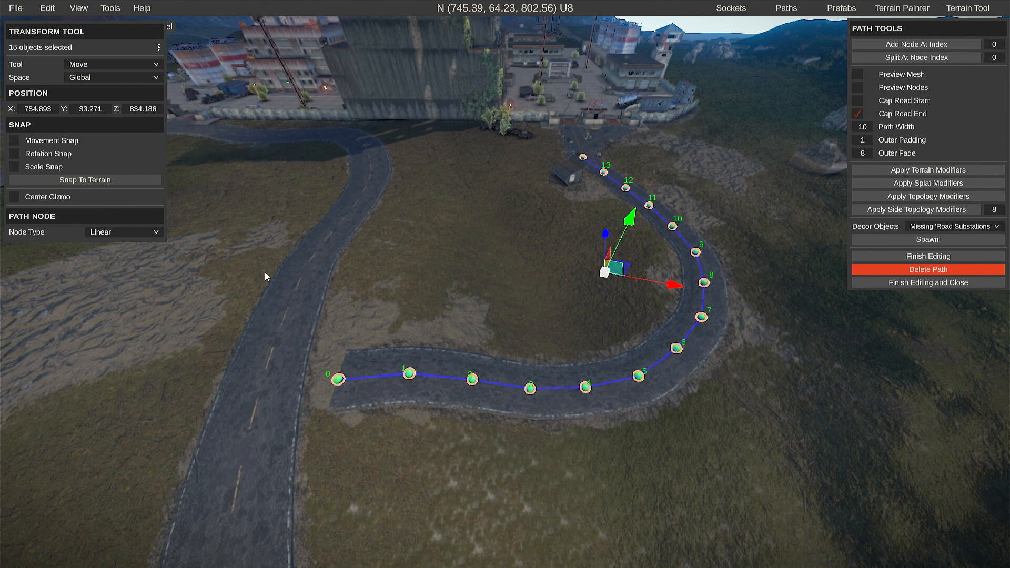
- Extend the side gate road with a start node at the main road's edge, at X 720.335, Y 35.077, Z 803.808, with mesh preview enabled
{"action": "left_click", "coordinate": [304, 377]}
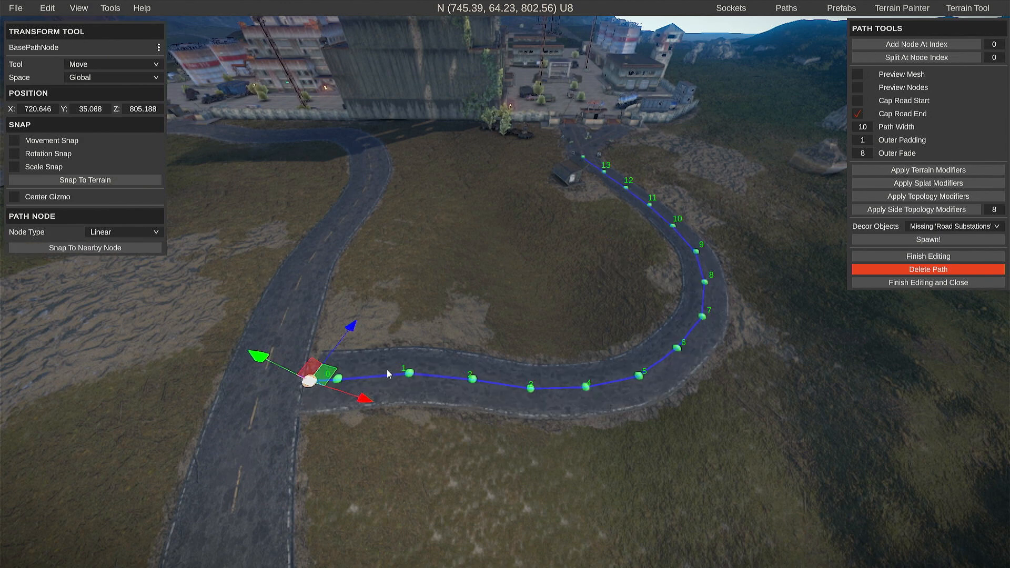
{"action": "right_click_drag", "start_coordinate": [361, 346], "coordinate": [658, 148]}
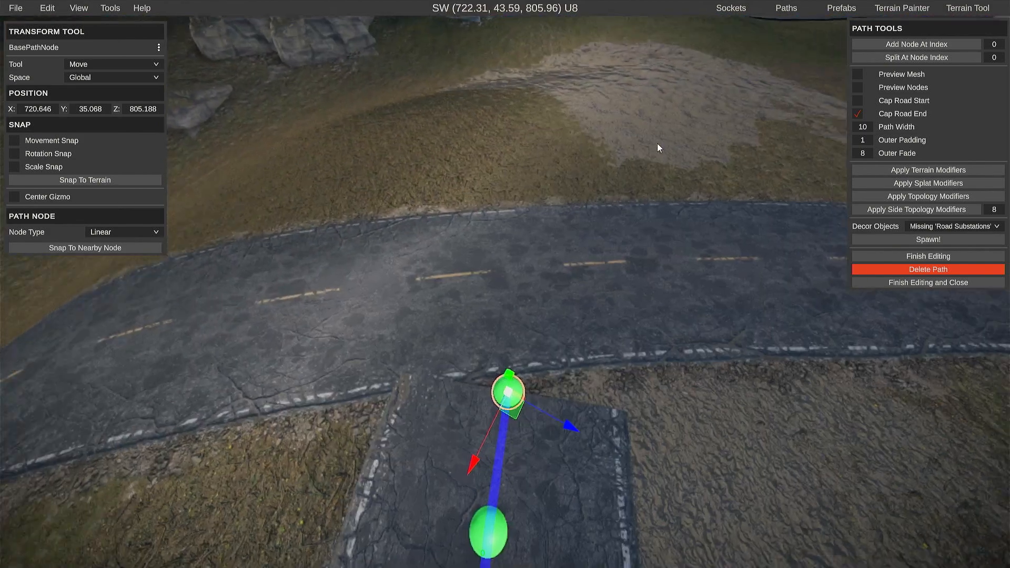
{"action": "left_click", "coordinate": [857, 74]}
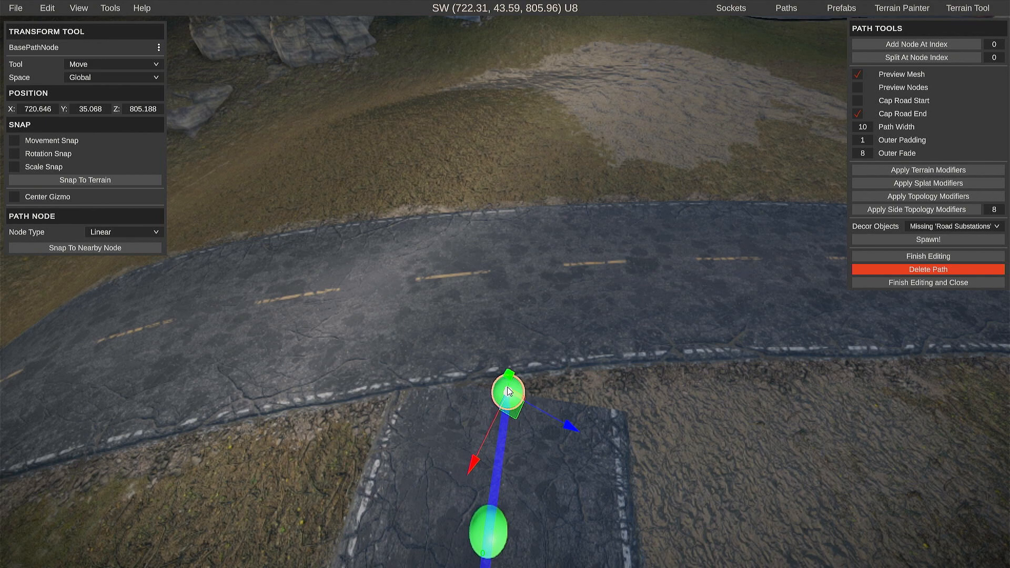
{"action": "left_click_drag", "start_coordinate": [508, 392], "coordinate": [478, 367]}
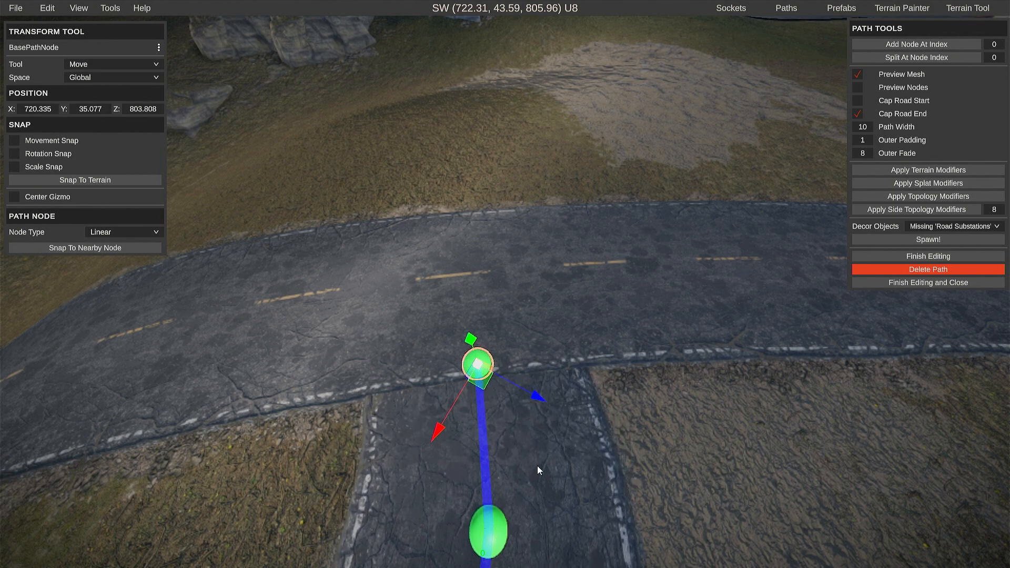
{"action": "right_click_drag", "start_coordinate": [540, 471], "coordinate": [1008, 493]}
{"action": "key", "text": "a"}
{"action": "key", "text": "d"}
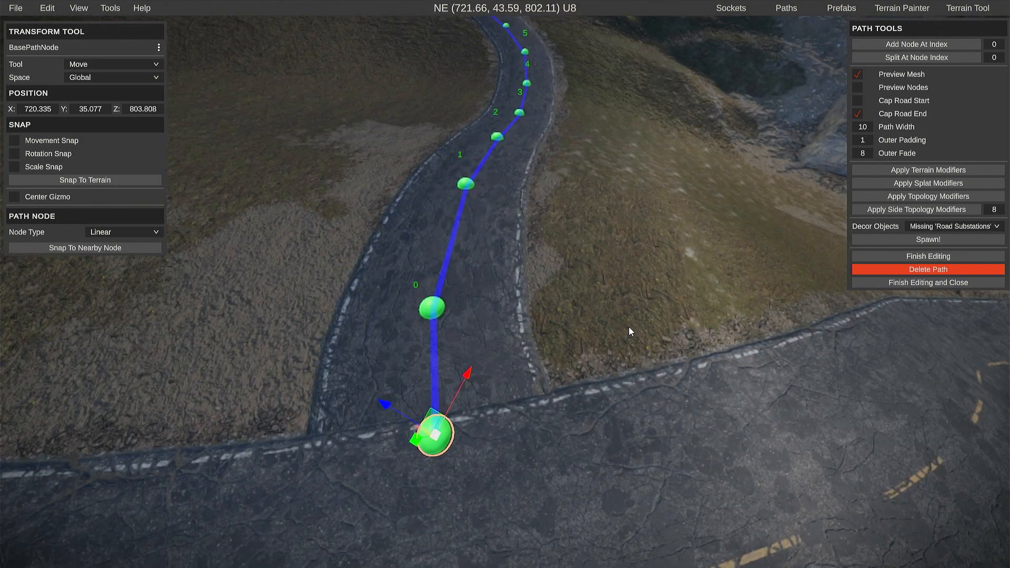
{"action": "key", "text": "ctrl+a"}
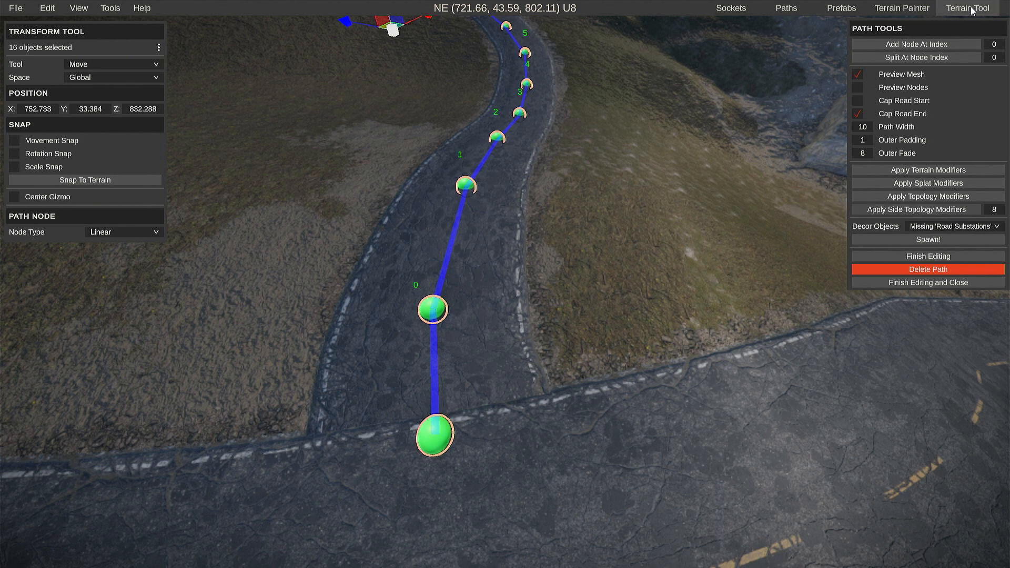
- Erase the Roadside topology along the side gate road up to its junction with the main road, using a size 5 brush
{"action": "left_click", "coordinate": [904, 7]}
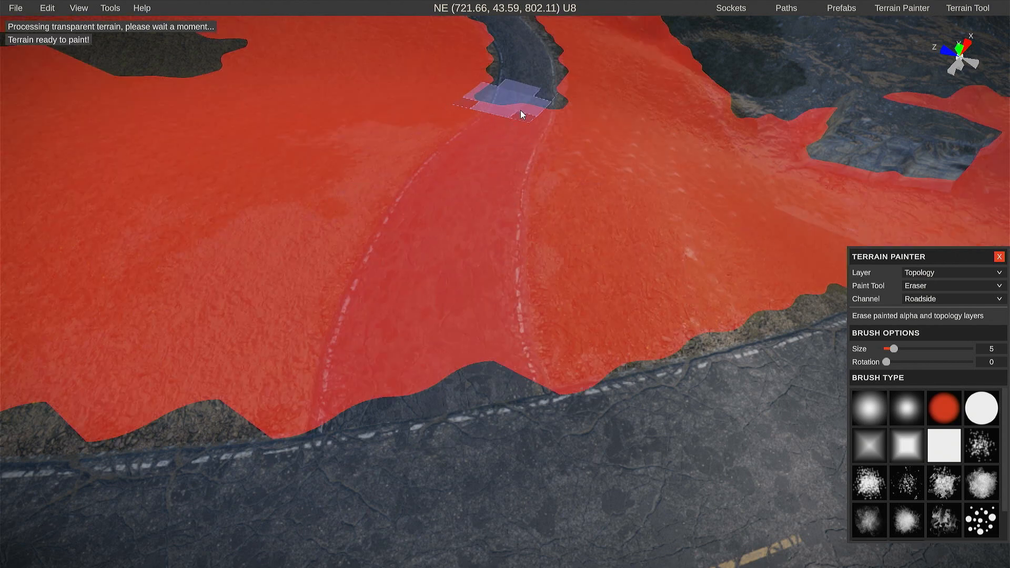
{"action": "left_click_drag", "start_coordinate": [511, 130], "coordinate": [455, 336]}
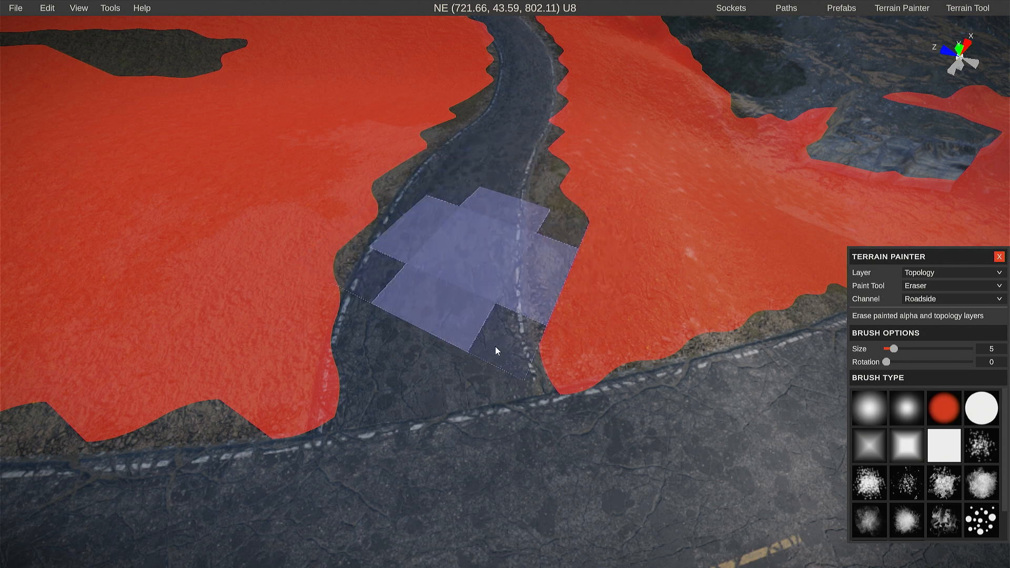
{"action": "left_click", "coordinate": [999, 257]}
- Select all nodes of the curved road path outside the launch site's main gate and snap them to the terrain
{"action": "right_click_drag", "start_coordinate": [442, 354], "coordinate": [331, 317]}
{"action": "key", "text": "s"}
{"action": "key", "text": "w"}
{"action": "key", "text": "w"}
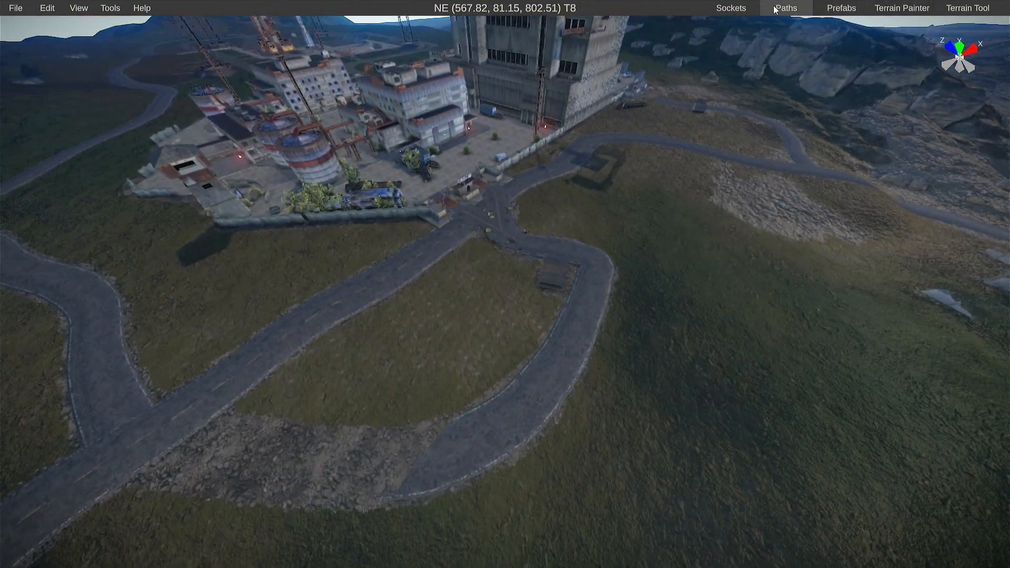
{"action": "left_click", "coordinate": [793, 10]}
{"action": "key", "text": "w"}
{"action": "right_click_drag", "start_coordinate": [529, 262], "coordinate": [326, 288]}
{"action": "key", "text": "d"}
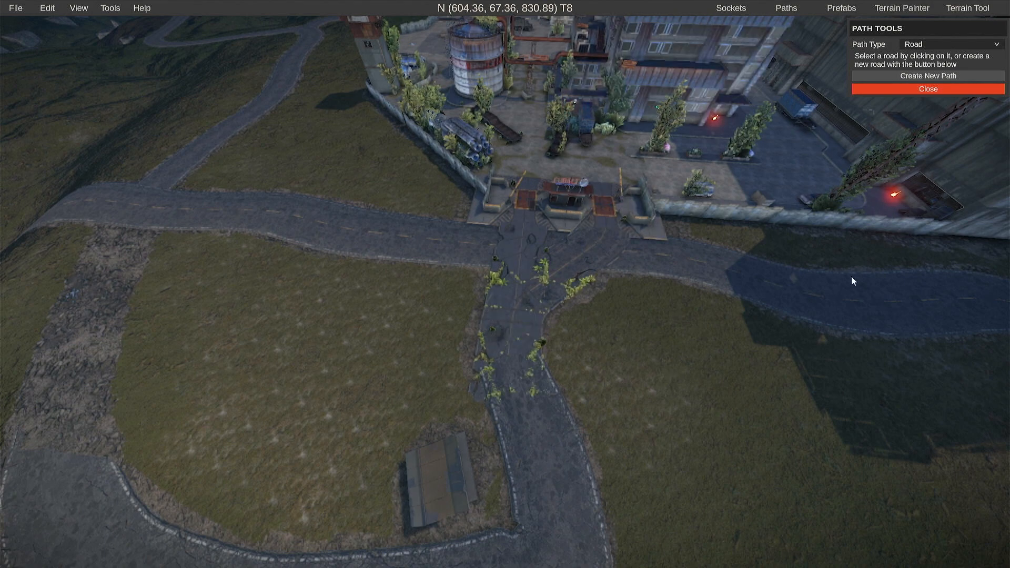
{"action": "right_click_drag", "start_coordinate": [852, 279], "coordinate": [757, 375]}
{"action": "key", "text": "s"}
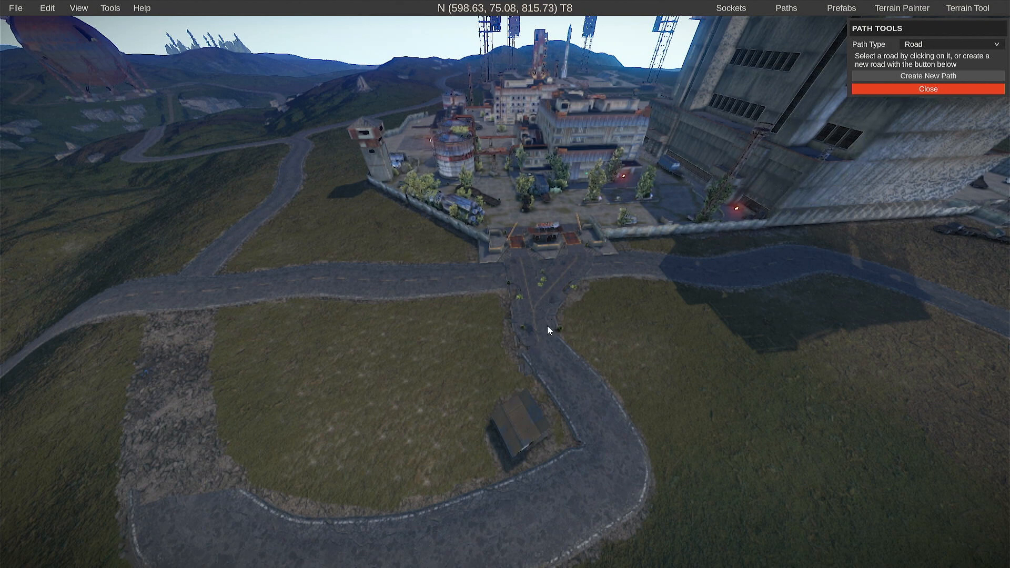
{"action": "left_click", "coordinate": [562, 373]}
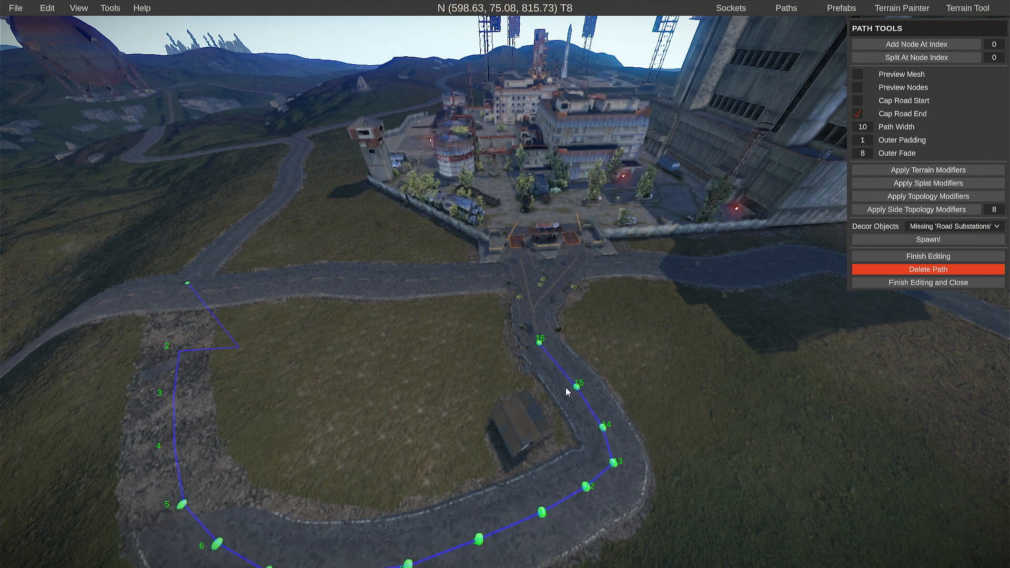
{"action": "key", "text": "ctrl+a"}
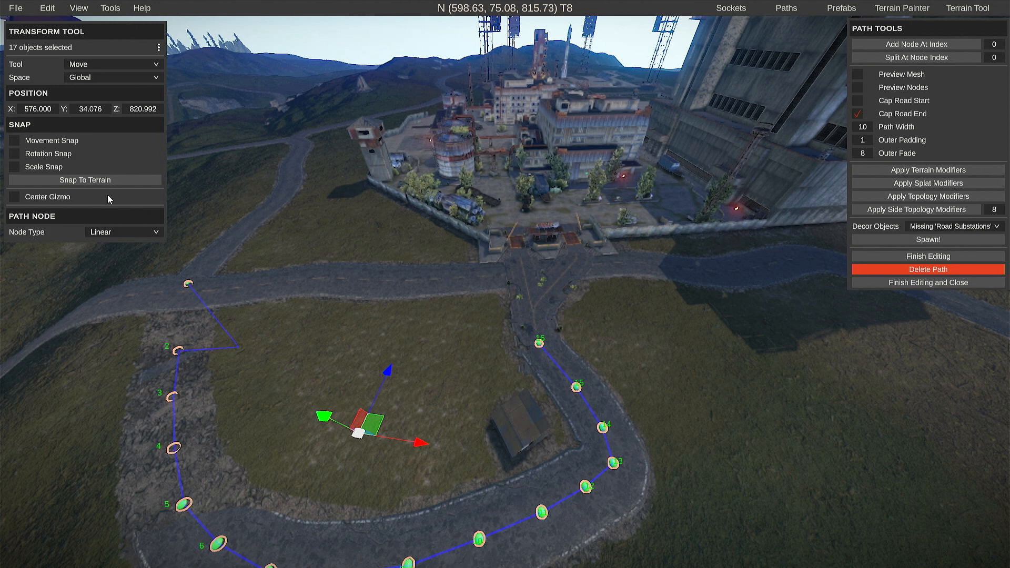
{"action": "left_click", "coordinate": [101, 180]}
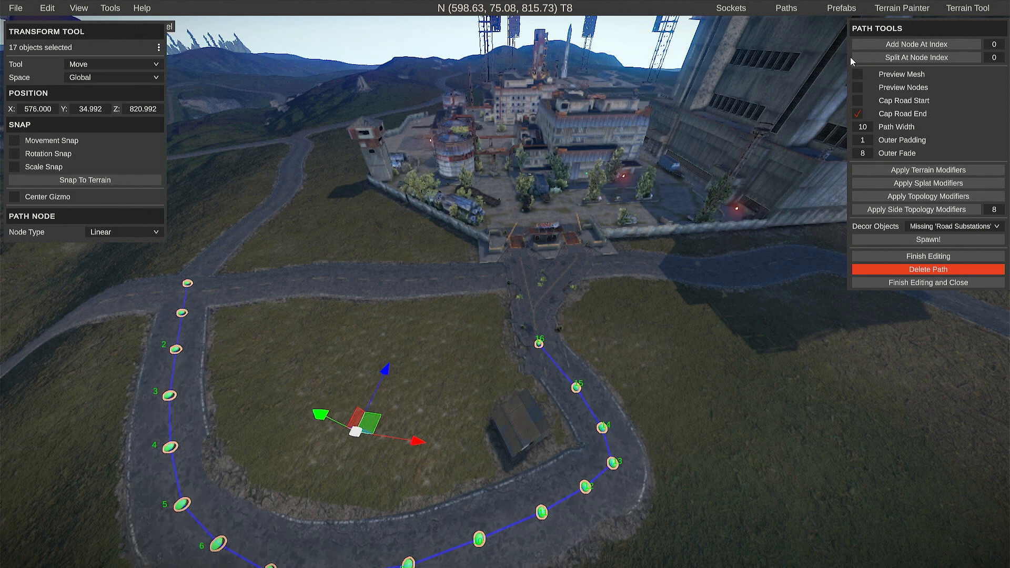
- Enable mesh preview, delete the curved road's first node, and move the new start node to the main road's edge at X 531.404, Y 35.097, Z 839.314
{"action": "left_click", "coordinate": [858, 75]}
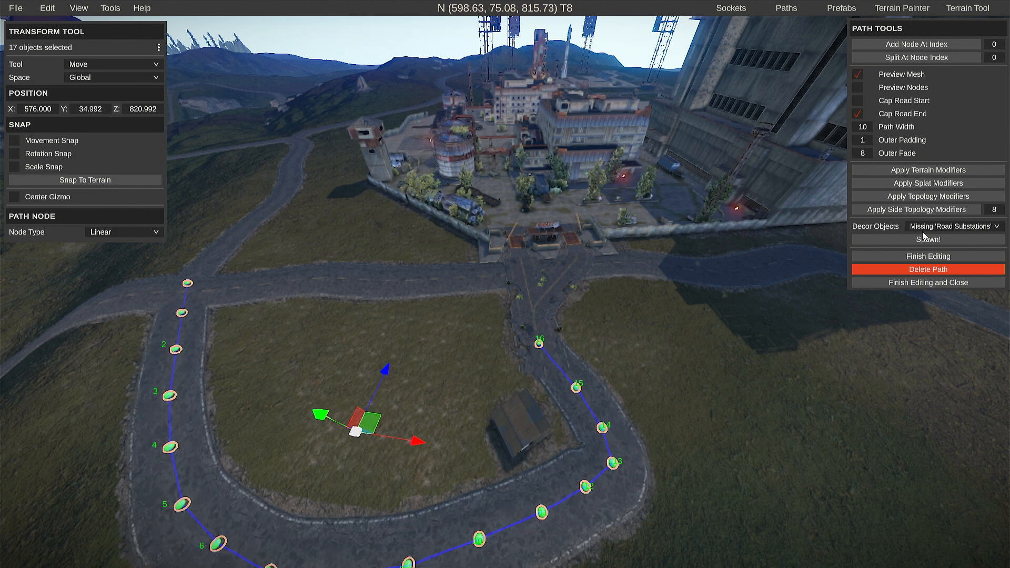
{"action": "right_click_drag", "start_coordinate": [632, 429], "coordinate": [643, 506]}
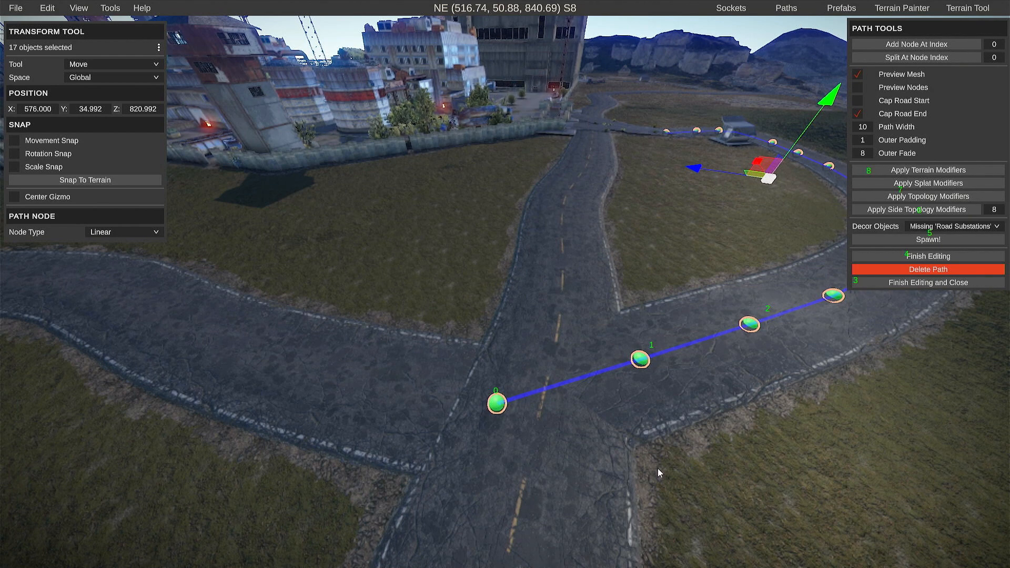
{"action": "left_click", "coordinate": [692, 462]}
{"action": "left_click", "coordinate": [497, 403]}
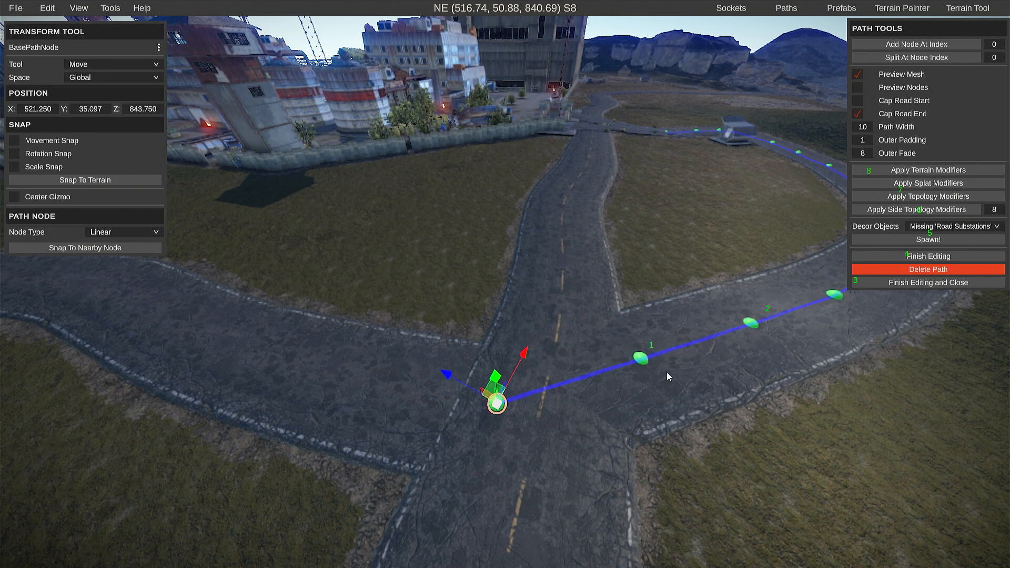
{"action": "key", "text": "Delete"}
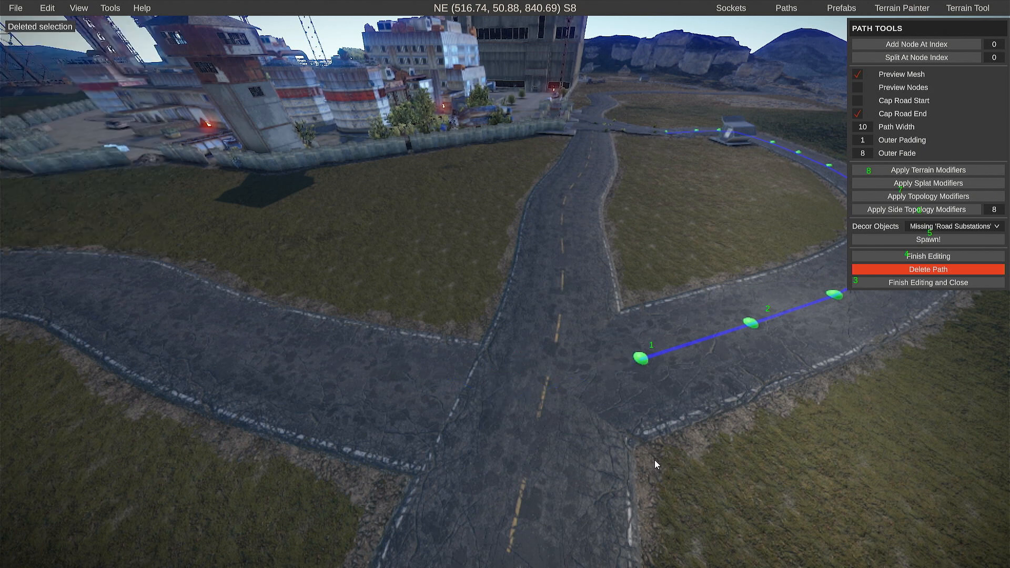
{"action": "left_click", "coordinate": [641, 362]}
{"action": "left_click_drag", "start_coordinate": [641, 362], "coordinate": [605, 317]}
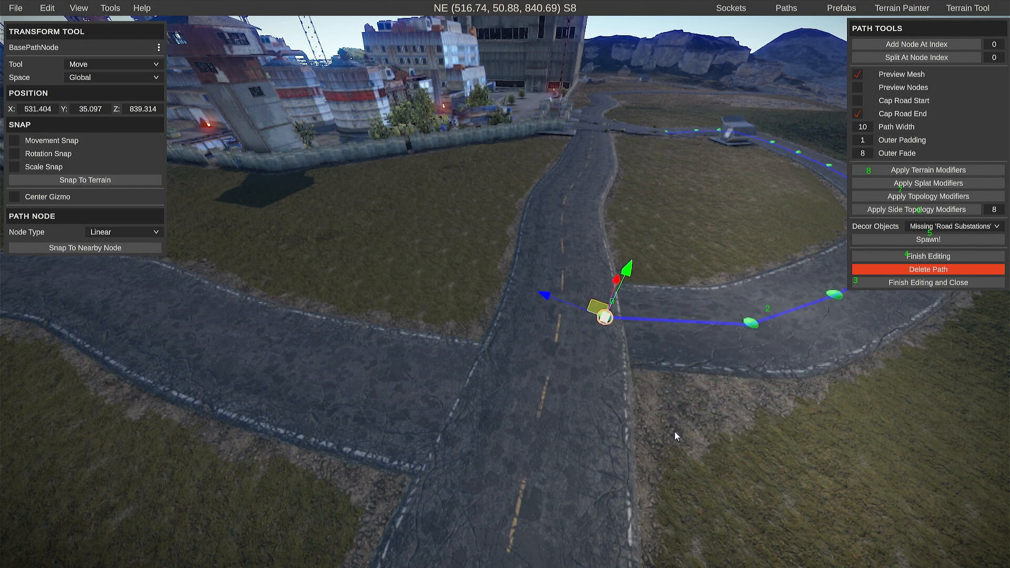
{"action": "left_click", "coordinate": [739, 463]}
- Erase the Roadside topology along the curved main gate road up to its junction with the main road, using a size 5 brush
{"action": "right_click_drag", "start_coordinate": [726, 458], "coordinate": [473, 519]}
{"action": "key", "text": "s"}
{"action": "key", "text": "d"}
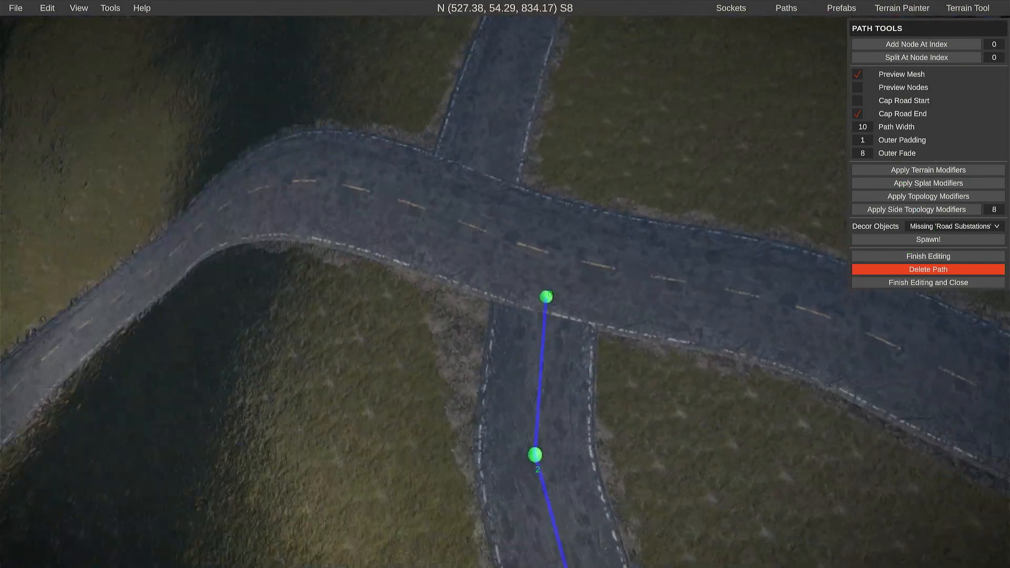
{"action": "right_click_drag", "start_coordinate": [390, 565], "coordinate": [879, 322]}
{"action": "key", "text": "a"}
{"action": "key", "text": "w"}
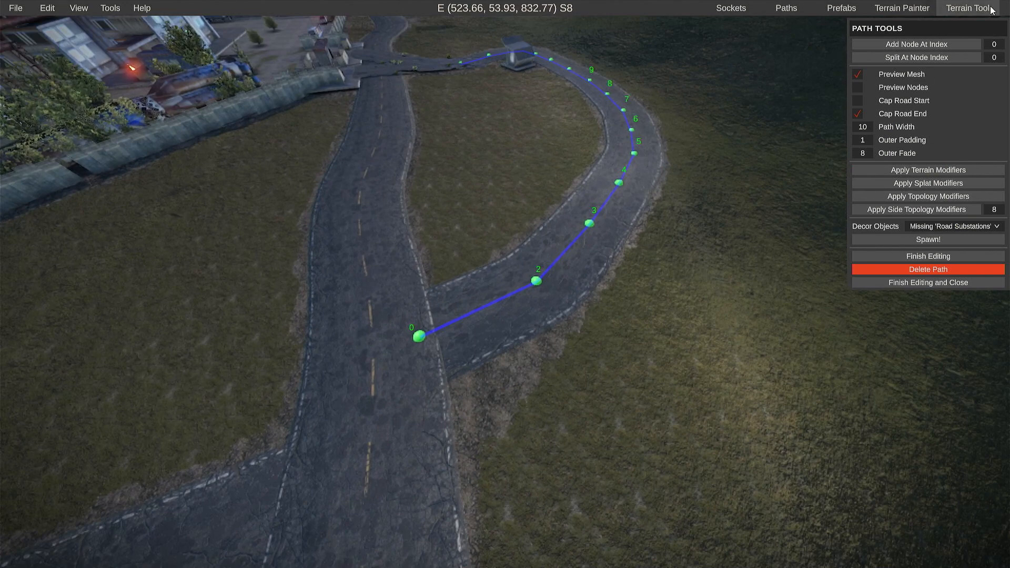
{"action": "left_click", "coordinate": [985, 11]}
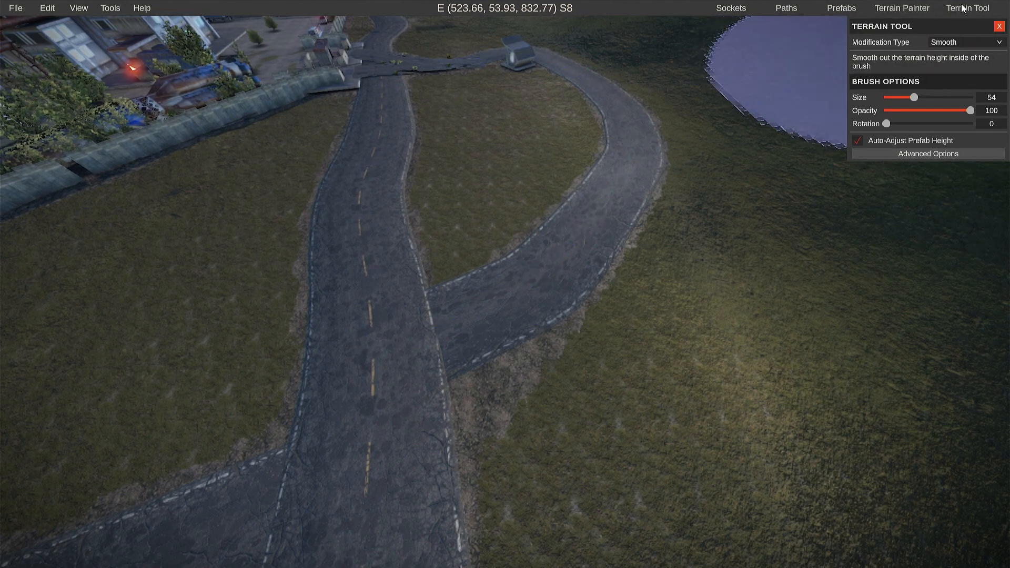
{"action": "left_click", "coordinate": [903, 9]}
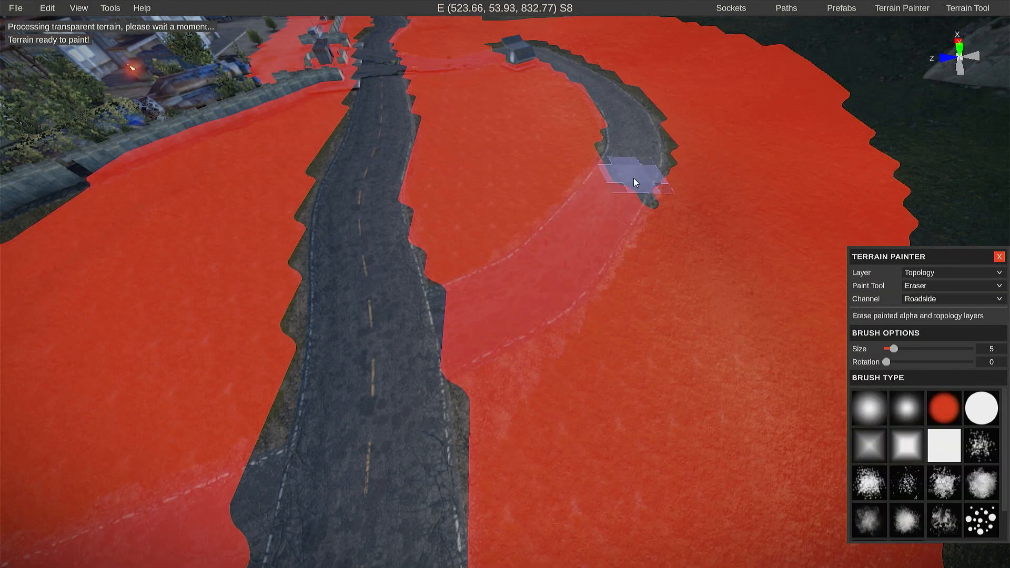
{"action": "mouse_move", "coordinate": [634, 178]}
{"action": "left_mouse_down"}
{"action": "mouse_move", "coordinate": [538, 293]}
{"action": "mouse_move", "coordinate": [448, 348]}
{"action": "left_mouse_up"}
{"action": "right_click_drag", "start_coordinate": [643, 346], "coordinate": [610, 352]}
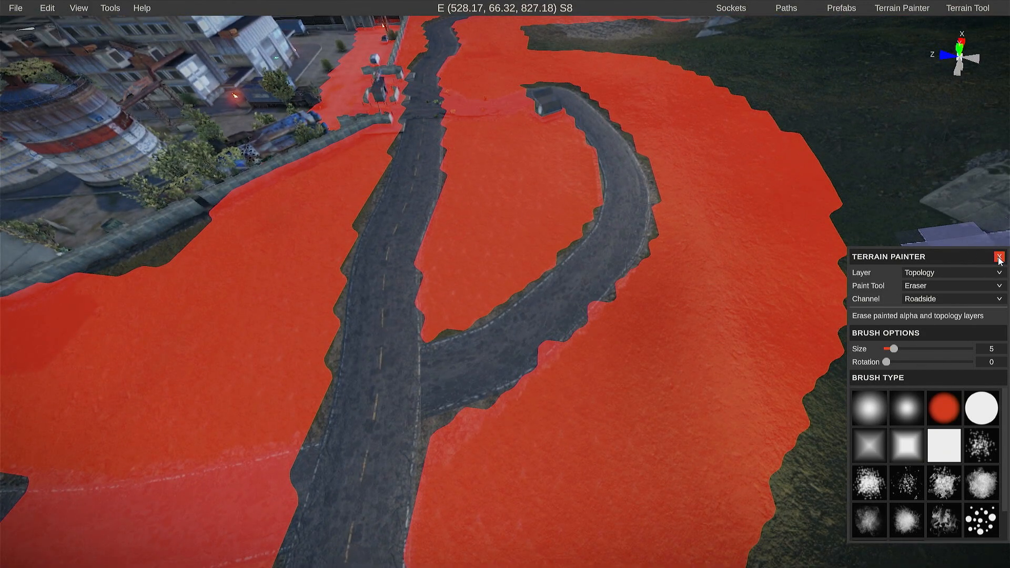
- Paint Grass splat over the leftover dirt beside the curved road's junction with the main road, using a size 1 brush at 100 opacity
{"action": "left_click", "coordinate": [924, 273]}
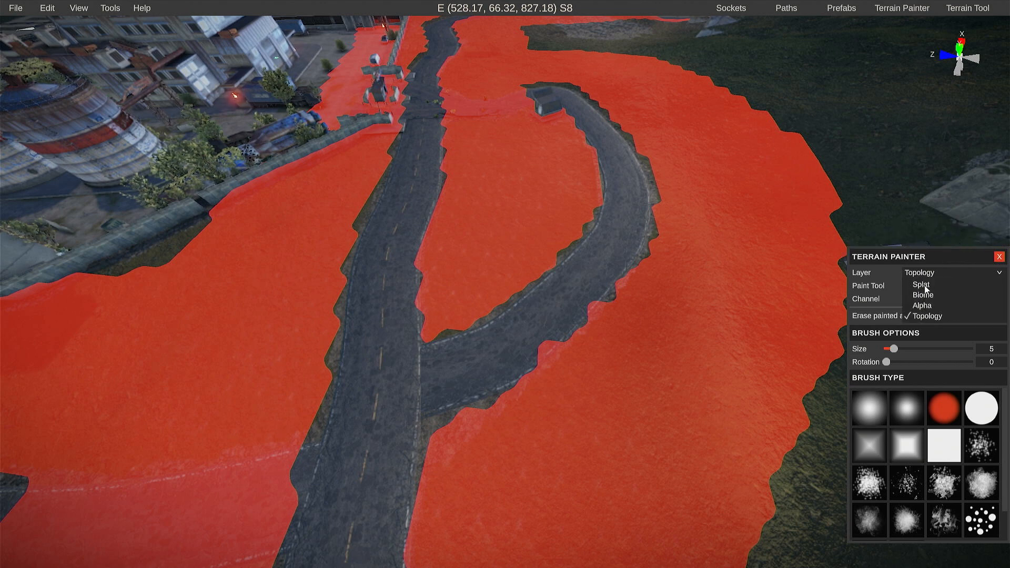
{"action": "left_click", "coordinate": [921, 285]}
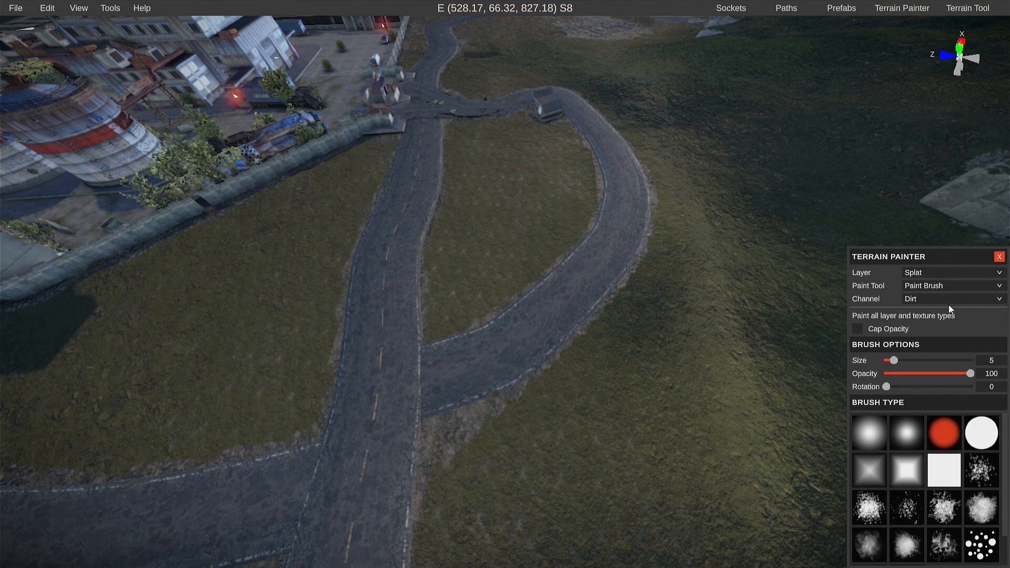
{"action": "left_click", "coordinate": [914, 299]}
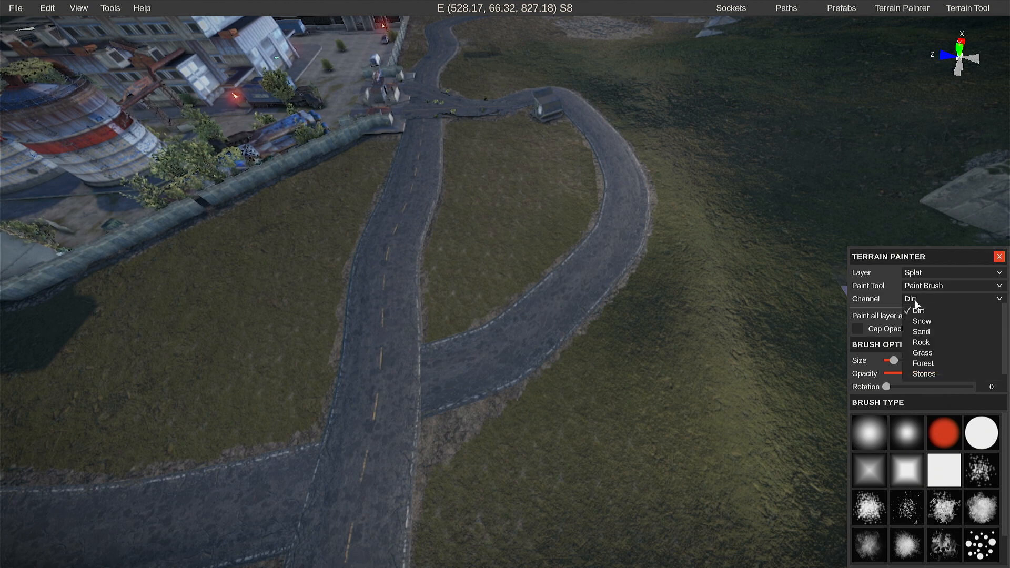
{"action": "left_click", "coordinate": [922, 353]}
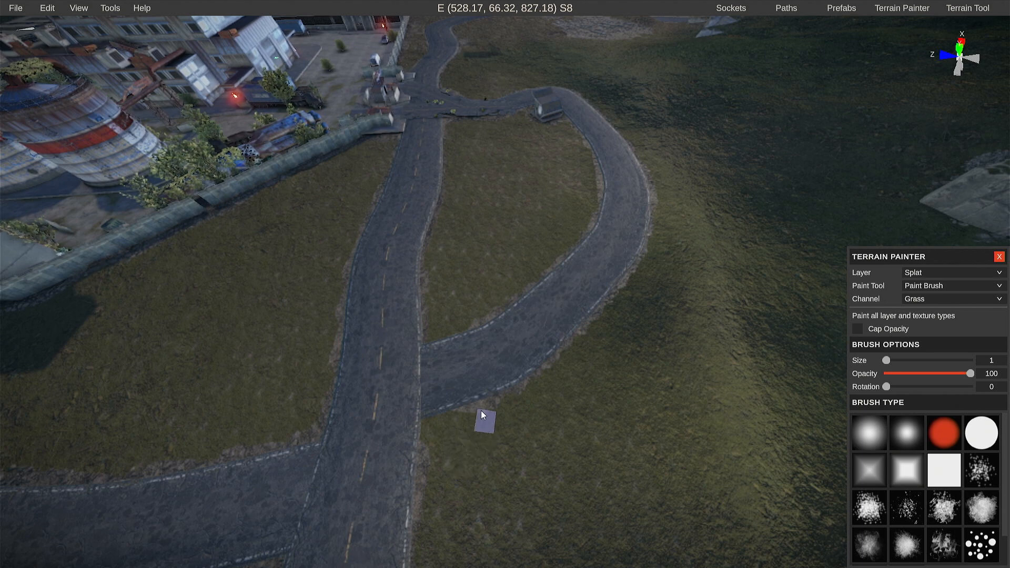
{"action": "left_click", "coordinate": [1001, 258]}
- Apply the splat modifiers to the curved main gate road path and finish editing it
{"action": "left_click", "coordinate": [787, 8]}
{"action": "left_click", "coordinate": [491, 333]}
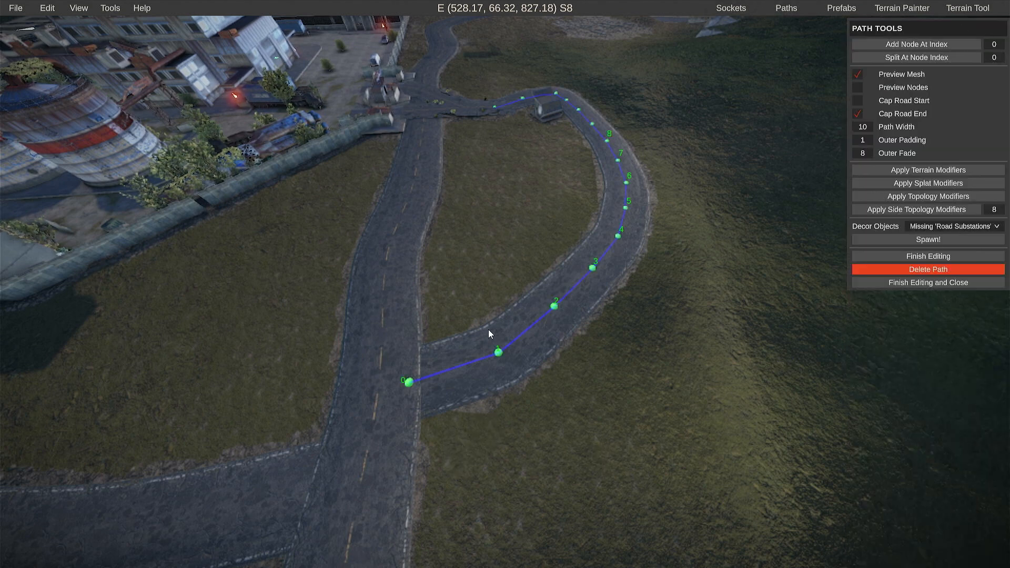
{"action": "left_click", "coordinate": [947, 183]}
{"action": "left_click", "coordinate": [925, 282]}
- Smooth the terrain at the trail junction in grid cell O6, using a size 12 brush at 100 opacity
{"action": "right_click_drag", "start_coordinate": [613, 406], "coordinate": [748, 326]}
{"action": "key", "text": "w"}
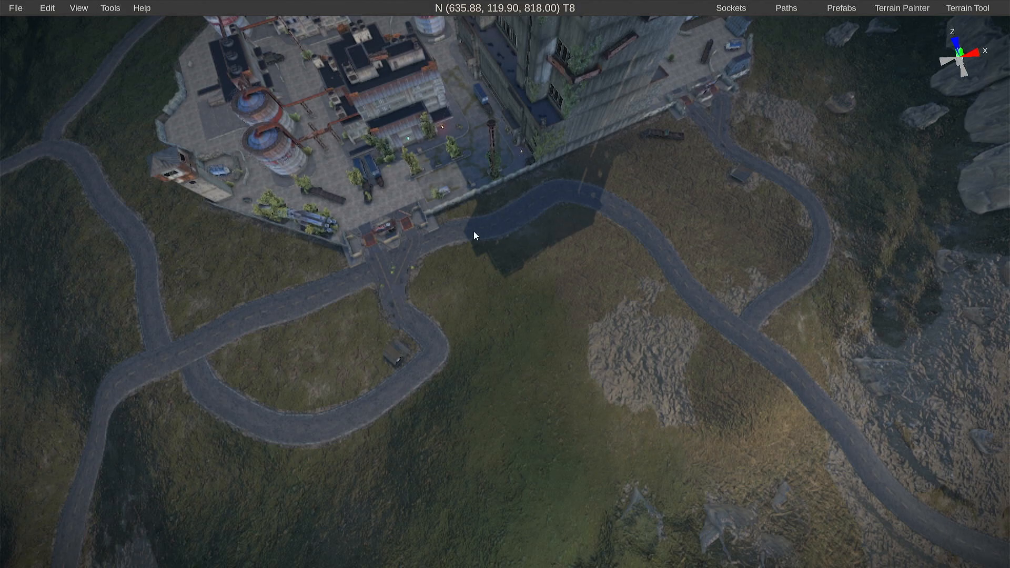
{"action": "right_click_drag", "start_coordinate": [474, 235], "coordinate": [482, 112]}
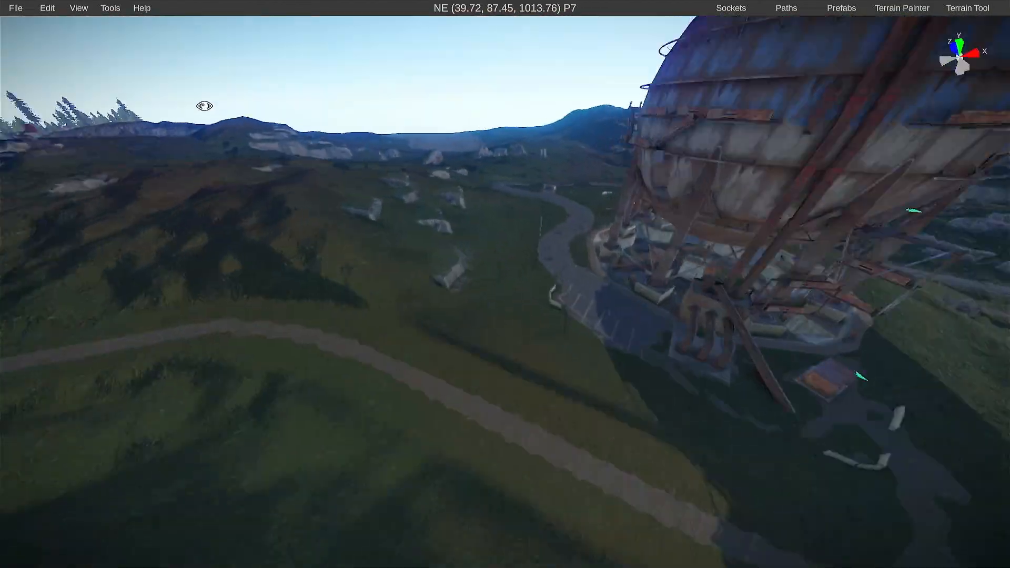
{"action": "key", "text": "w"}
{"action": "right_click_drag", "start_coordinate": [204, 106], "coordinate": [825, 263]}
{"action": "key", "text": "w"}
{"action": "key", "text": "w"}
{"action": "key", "text": "w"}
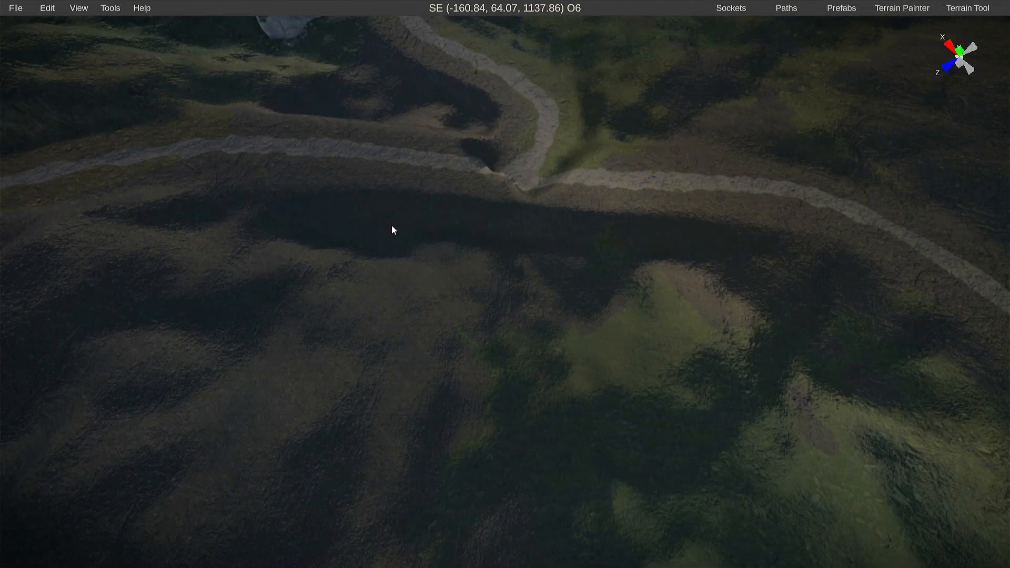
{"action": "left_click", "coordinate": [957, 14]}
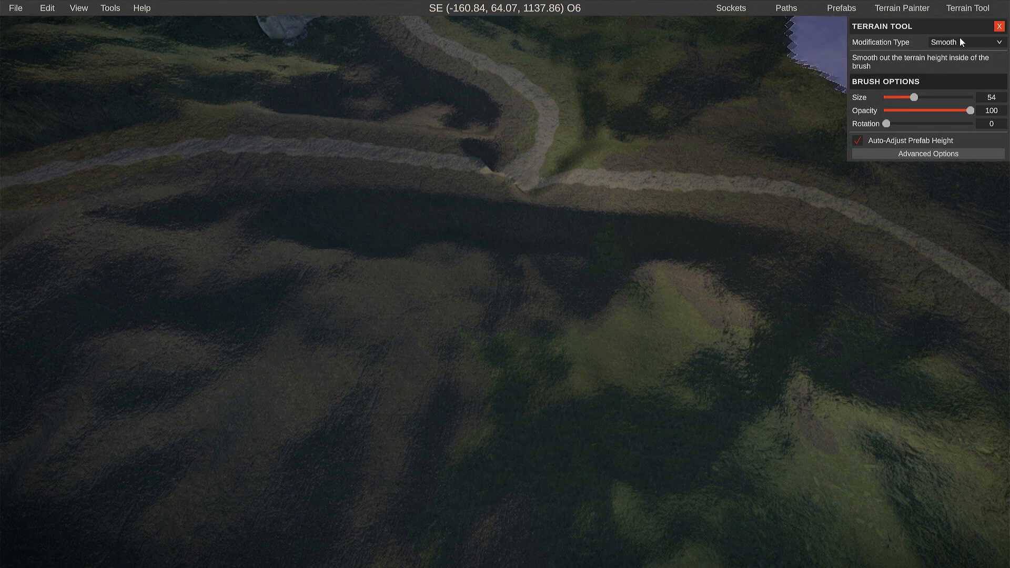
{"action": "left_click", "coordinate": [955, 41]}
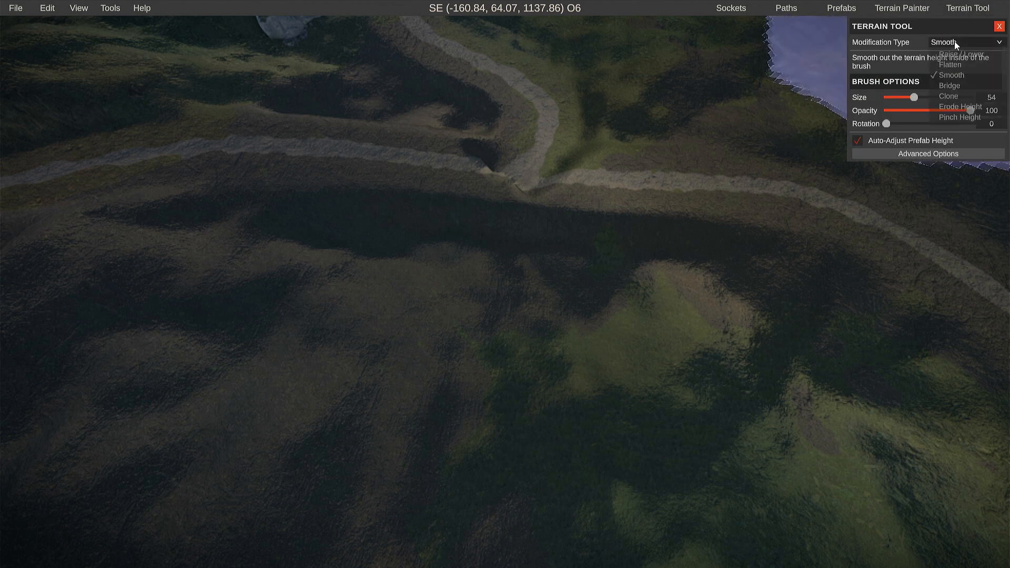
{"action": "left_click", "coordinate": [901, 96]}
{"action": "left_click", "coordinate": [900, 97]}
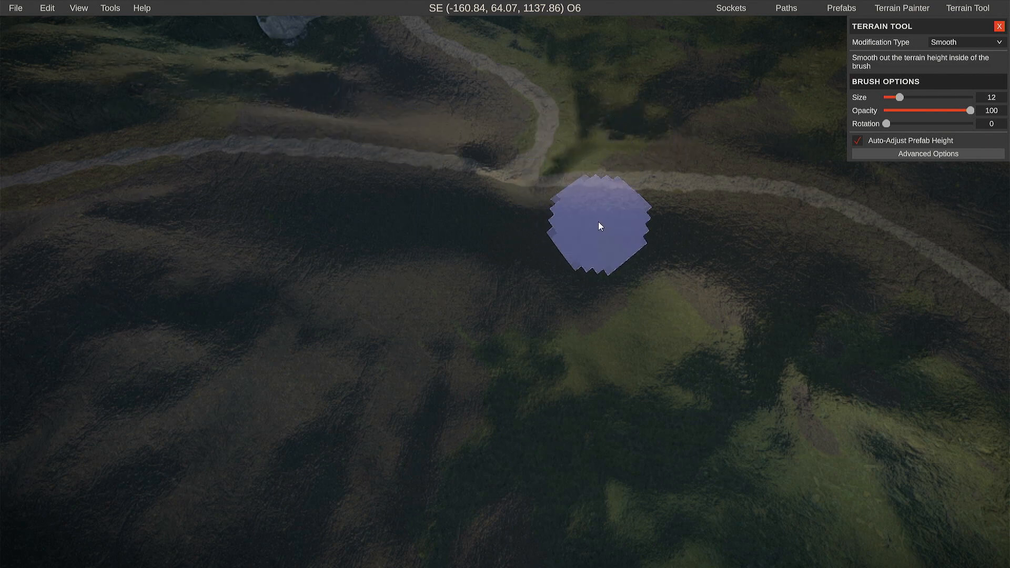
- Smooth the terrain where the road crosses the railway tracks in grid cell X7, using a size 31 brush at 100 opacity
{"action": "mouse_move", "coordinate": [566, 251]}
{"action": "right_mouse_down"}
{"action": "mouse_move", "coordinate": [1007, 102]}
{"action": "mouse_move", "coordinate": [866, 116]}
{"action": "mouse_move", "coordinate": [956, 68]}
{"action": "mouse_move", "coordinate": [1009, 89]}
{"action": "mouse_move", "coordinate": [1009, 123]}
{"action": "mouse_move", "coordinate": [990, 97]}
{"action": "mouse_move", "coordinate": [936, 64]}
{"action": "mouse_move", "coordinate": [539, 113]}
{"action": "mouse_move", "coordinate": [751, 79]}
{"action": "mouse_move", "coordinate": [785, 122]}
{"action": "mouse_move", "coordinate": [985, 135]}
{"action": "mouse_move", "coordinate": [992, 192]}
{"action": "mouse_move", "coordinate": [769, 223]}
{"action": "mouse_move", "coordinate": [705, 208]}
{"action": "mouse_move", "coordinate": [966, 122]}
{"action": "mouse_move", "coordinate": [933, 184]}
{"action": "mouse_move", "coordinate": [786, 295]}
{"action": "mouse_move", "coordinate": [535, 191]}
{"action": "mouse_move", "coordinate": [600, 190]}
{"action": "mouse_move", "coordinate": [733, 156]}
{"action": "mouse_move", "coordinate": [732, 172]}
{"action": "right_mouse_up"}
{"action": "key", "text": "w"}
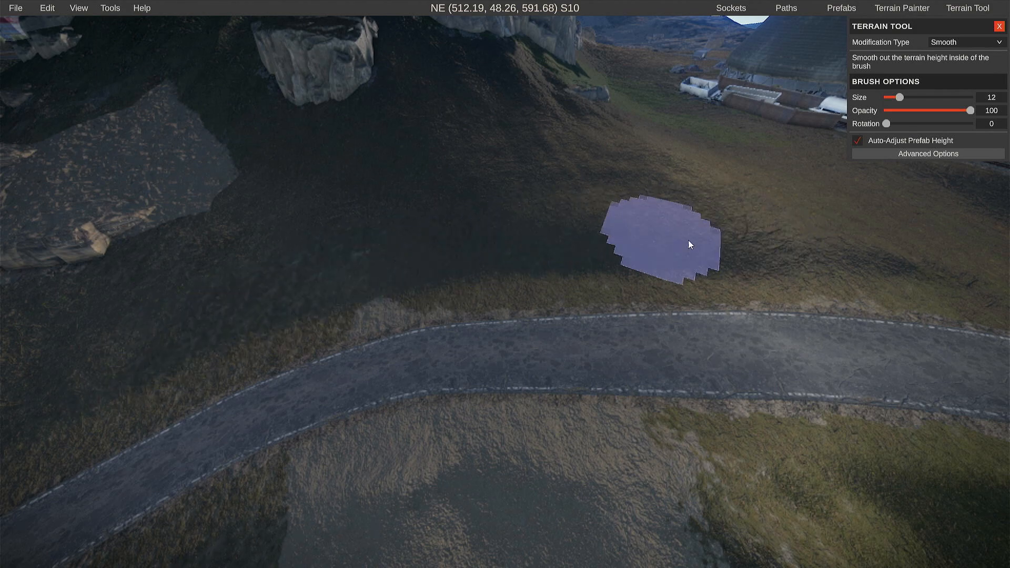
{"action": "mouse_move", "coordinate": [690, 243]}
{"action": "right_mouse_down"}
{"action": "mouse_move", "coordinate": [970, 198]}
{"action": "mouse_move", "coordinate": [942, 214]}
{"action": "mouse_move", "coordinate": [827, 227]}
{"action": "mouse_move", "coordinate": [859, 228]}
{"action": "mouse_move", "coordinate": [942, 286]}
{"action": "mouse_move", "coordinate": [995, 278]}
{"action": "mouse_move", "coordinate": [851, 389]}
{"action": "mouse_move", "coordinate": [992, 236]}
{"action": "mouse_move", "coordinate": [793, 254]}
{"action": "mouse_move", "coordinate": [760, 263]}
{"action": "mouse_move", "coordinate": [740, 293]}
{"action": "right_mouse_up"}
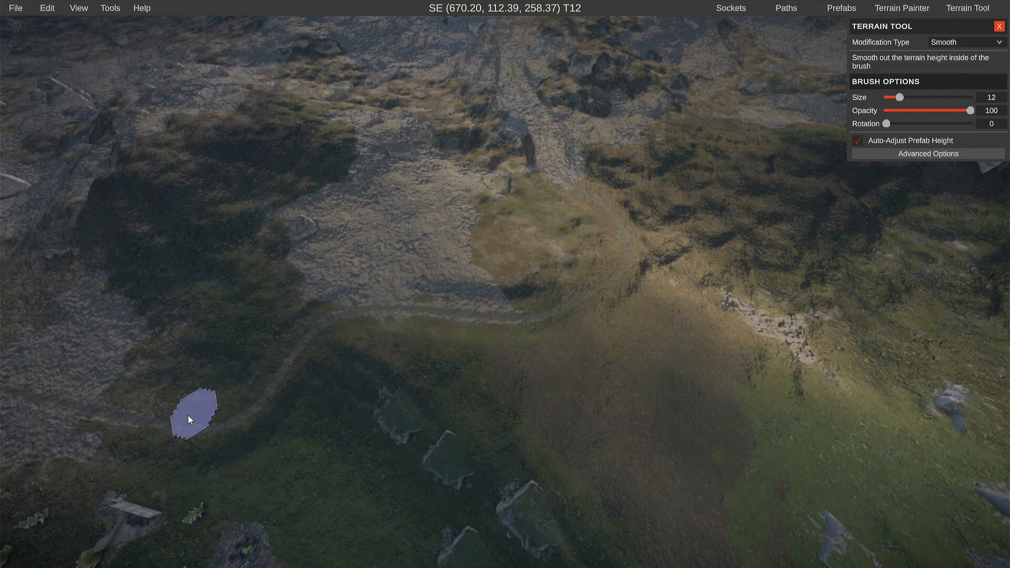
{"action": "right_click_drag", "start_coordinate": [322, 305], "coordinate": [615, 349]}
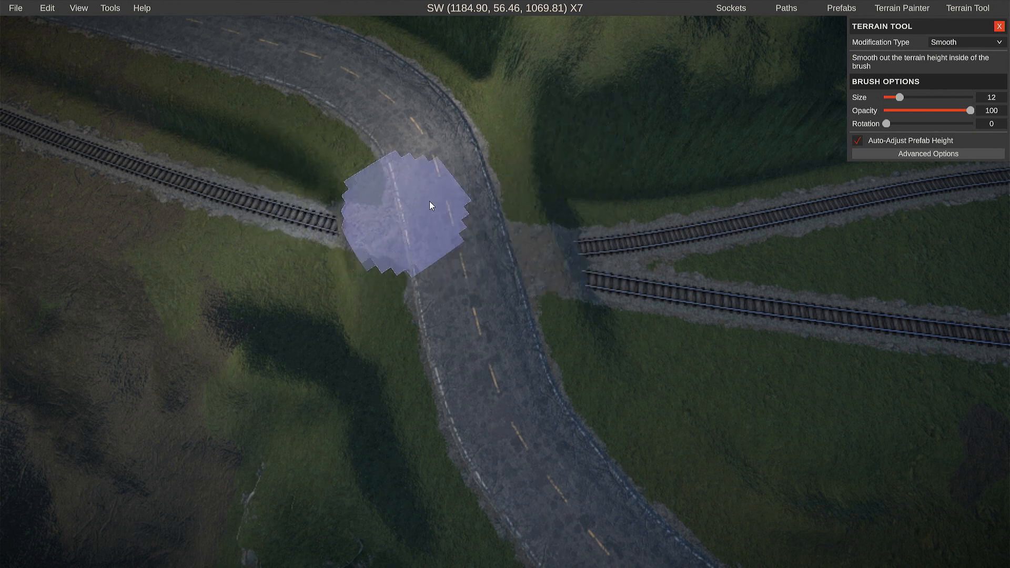
{"action": "mouse_move", "coordinate": [684, 269]}
{"action": "right_mouse_down"}
{"action": "mouse_move", "coordinate": [825, 255]}
{"action": "mouse_move", "coordinate": [735, 221]}
{"action": "mouse_move", "coordinate": [487, 198]}
{"action": "right_mouse_up"}
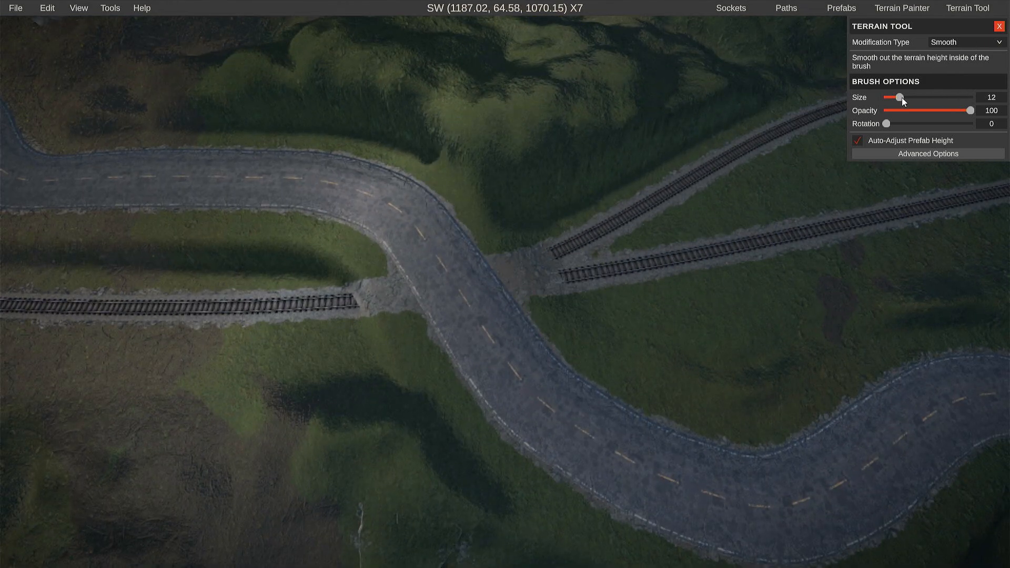
{"action": "mouse_move", "coordinate": [902, 96]}
{"action": "left_mouse_down"}
{"action": "mouse_move", "coordinate": [914, 99]}
{"action": "mouse_move", "coordinate": [906, 96]}
{"action": "left_mouse_up"}
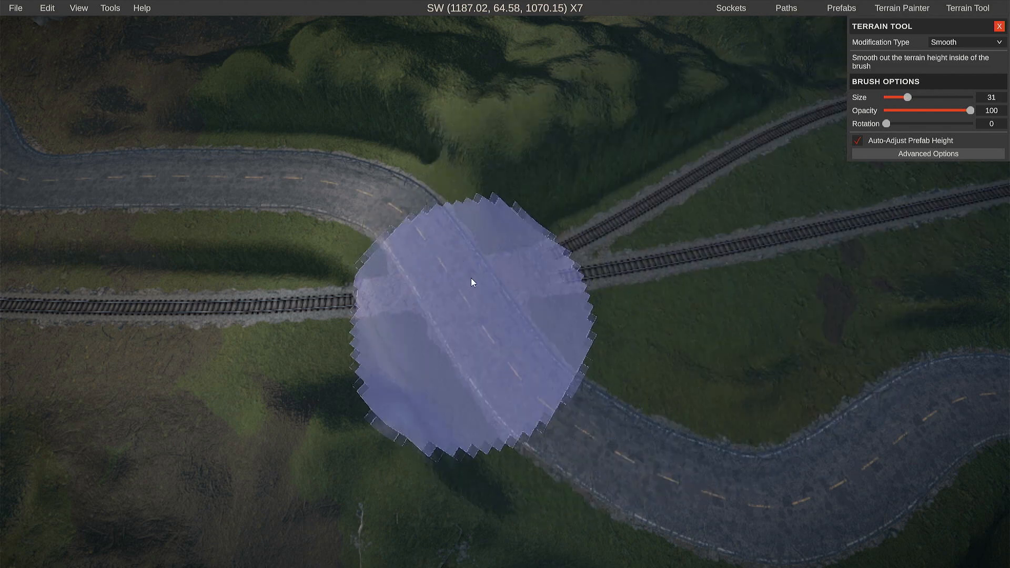
{"action": "mouse_move", "coordinate": [471, 279]}
{"action": "left_mouse_down"}
{"action": "mouse_move", "coordinate": [535, 245]}
{"action": "mouse_move", "coordinate": [453, 337]}
{"action": "mouse_move", "coordinate": [358, 287]}
{"action": "mouse_move", "coordinate": [388, 341]}
{"action": "mouse_move", "coordinate": [518, 275]}
{"action": "mouse_move", "coordinate": [476, 387]}
{"action": "mouse_move", "coordinate": [468, 217]}
{"action": "mouse_move", "coordinate": [394, 304]}
{"action": "mouse_move", "coordinate": [514, 329]}
{"action": "mouse_move", "coordinate": [316, 287]}
{"action": "mouse_move", "coordinate": [512, 307]}
{"action": "mouse_move", "coordinate": [726, 349]}
{"action": "mouse_move", "coordinate": [784, 372]}
{"action": "mouse_move", "coordinate": [482, 300]}
{"action": "mouse_move", "coordinate": [423, 232]}
{"action": "mouse_move", "coordinate": [525, 321]}
{"action": "mouse_move", "coordinate": [381, 320]}
{"action": "mouse_move", "coordinate": [490, 372]}
{"action": "mouse_move", "coordinate": [595, 260]}
{"action": "mouse_move", "coordinate": [562, 424]}
{"action": "mouse_move", "coordinate": [646, 322]}
{"action": "left_mouse_up"}
{"action": "mouse_move", "coordinate": [646, 322]}
{"action": "right_mouse_down"}
{"action": "mouse_move", "coordinate": [768, 227]}
{"action": "mouse_move", "coordinate": [665, 232]}
{"action": "mouse_move", "coordinate": [529, 347]}
{"action": "mouse_move", "coordinate": [542, 331]}
{"action": "right_mouse_up"}
{"action": "scroll", "coordinate": [665, 232], "scroll_direction": "down", "scroll_amount": 1}
{"action": "key", "text": "d"}
{"action": "key", "text": "w"}
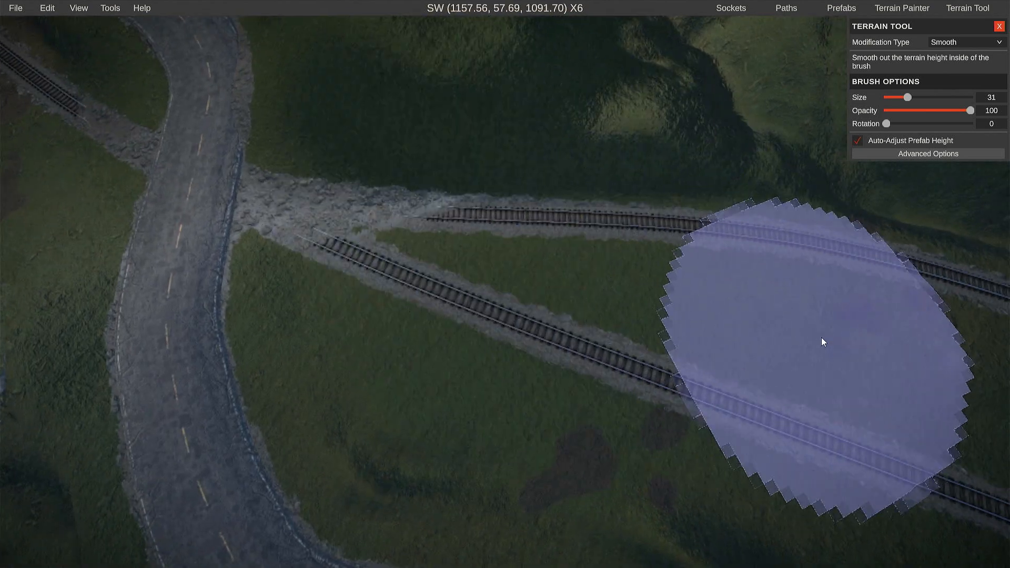
{"action": "key", "text": "s"}
{"action": "key", "text": "d"}
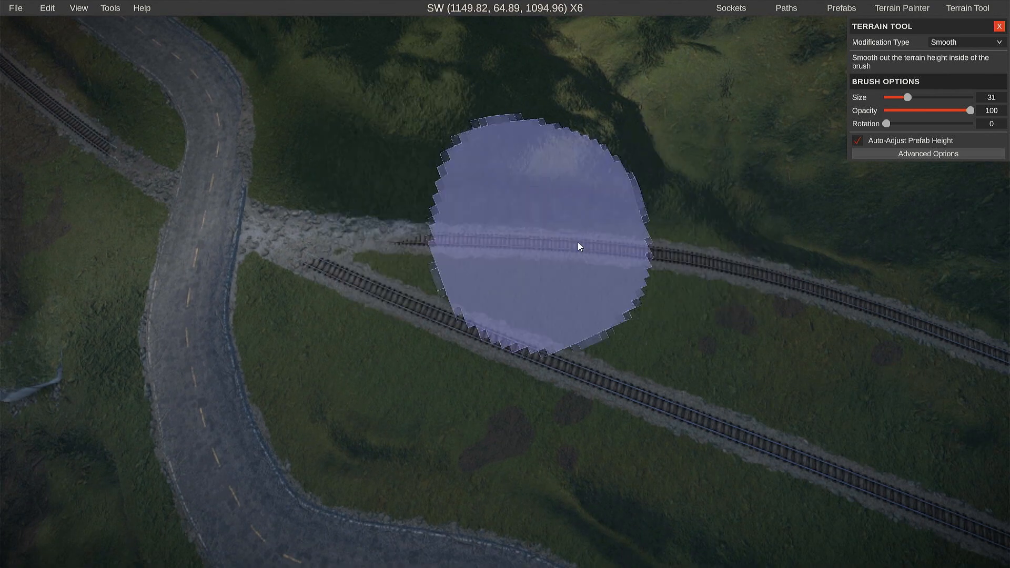
{"action": "mouse_move", "coordinate": [528, 225]}
{"action": "right_mouse_down"}
{"action": "mouse_move", "coordinate": [549, 271]}
{"action": "mouse_move", "coordinate": [598, 228]}
{"action": "mouse_move", "coordinate": [712, 162]}
{"action": "mouse_move", "coordinate": [636, 241]}
{"action": "right_mouse_up"}
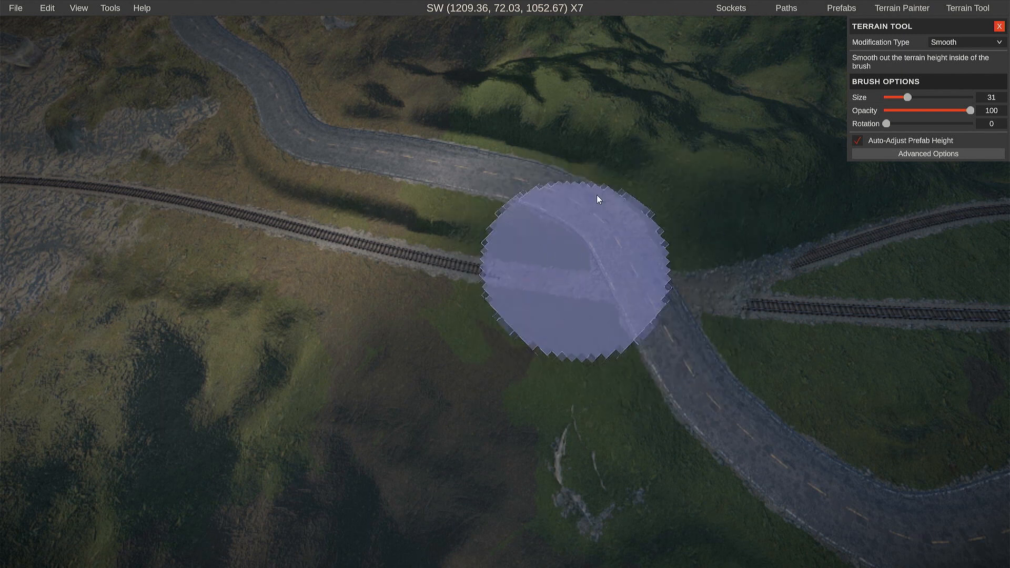
{"action": "left_click", "coordinate": [999, 28]}
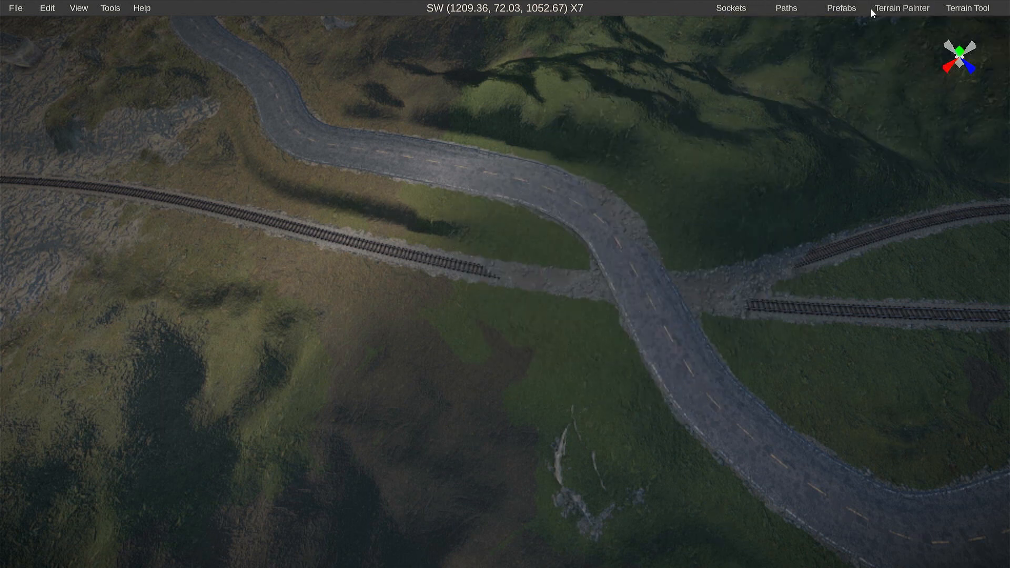
- Select all nodes of the main road path crossing the railway and snap them to the terrain
{"action": "left_click", "coordinate": [785, 8]}
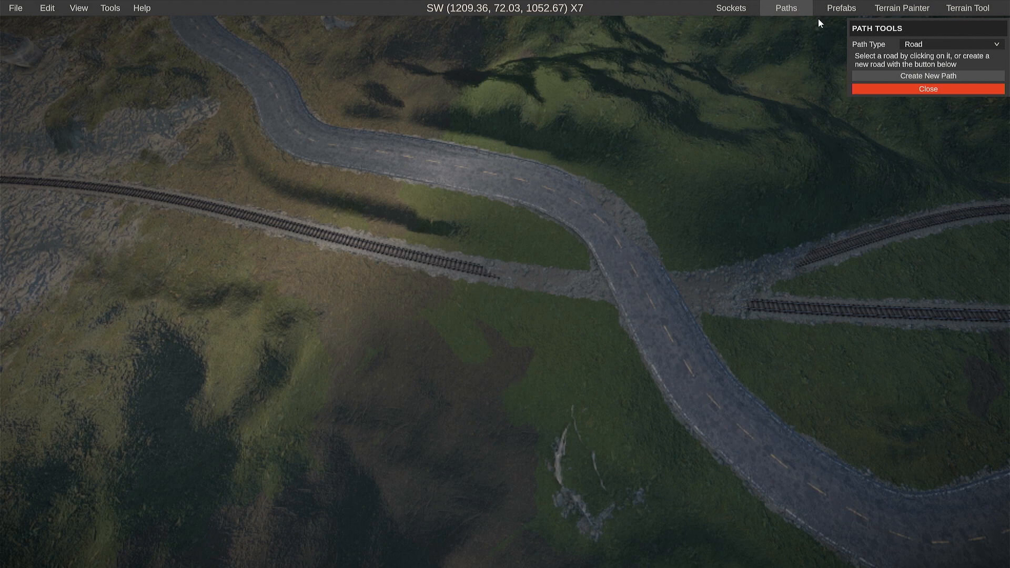
{"action": "left_click", "coordinate": [923, 44]}
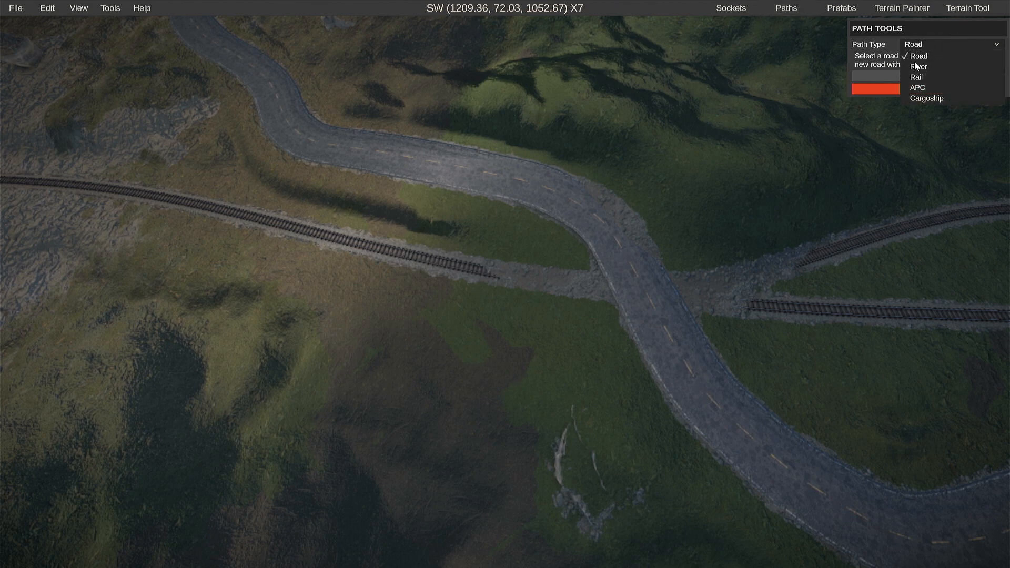
{"action": "left_click", "coordinate": [641, 303]}
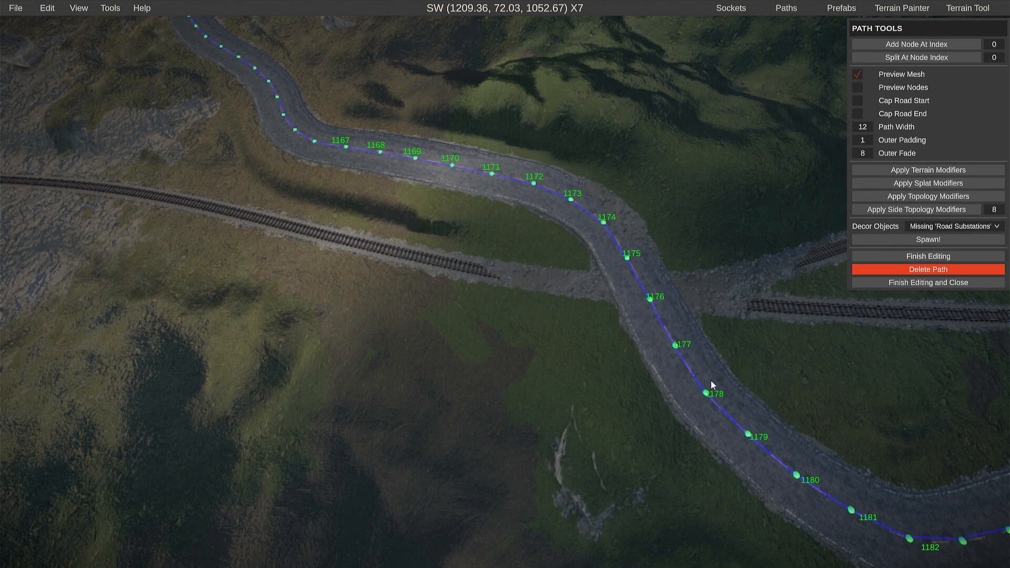
{"action": "key", "text": "ctrl+a"}
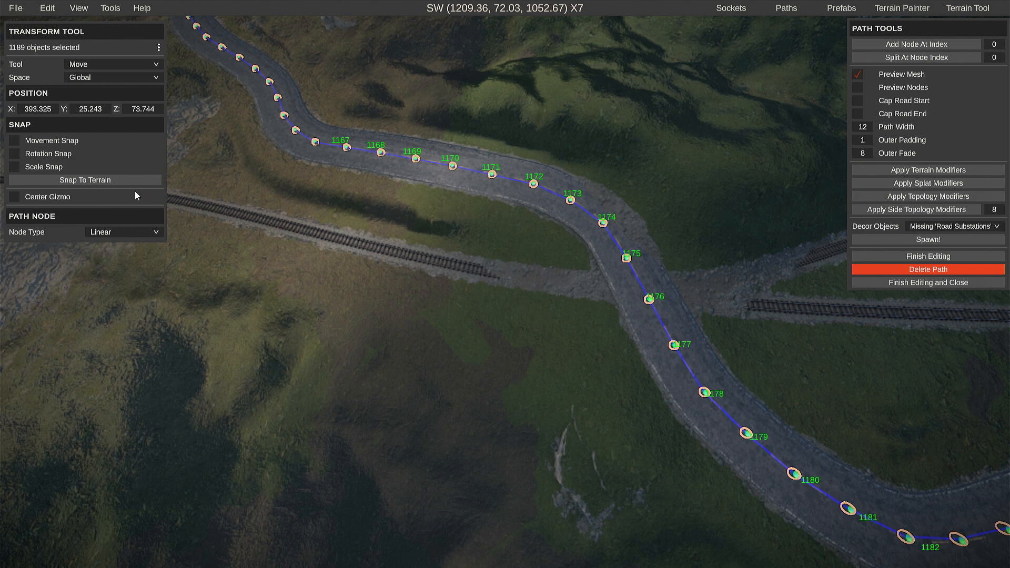
{"action": "left_click", "coordinate": [112, 181]}
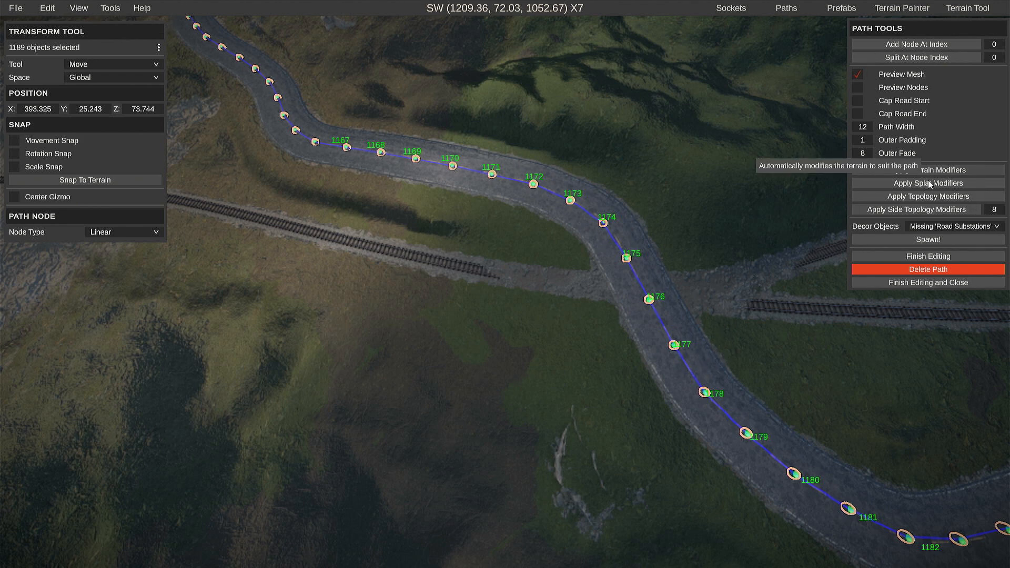
- Finish editing the main road path, switch the path type to Rail and select the rail path that crosses the road
{"action": "left_click", "coordinate": [905, 282]}
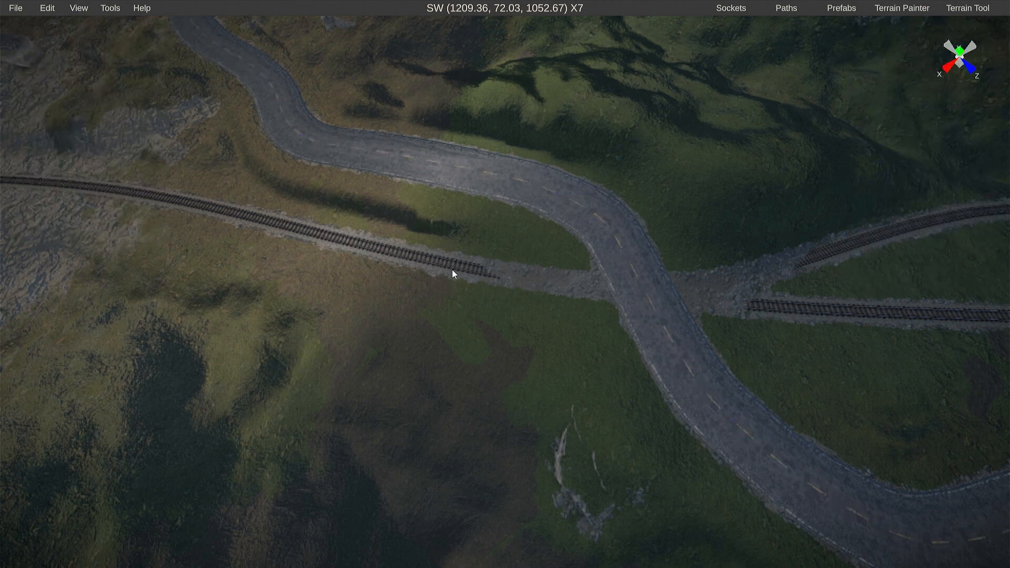
{"action": "left_click", "coordinate": [782, 8]}
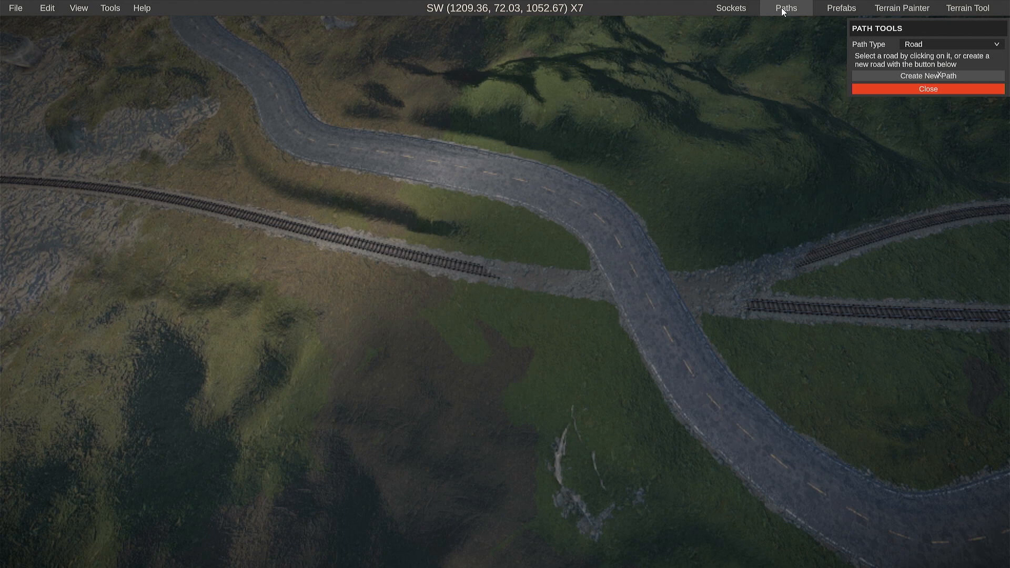
{"action": "left_click", "coordinate": [912, 46]}
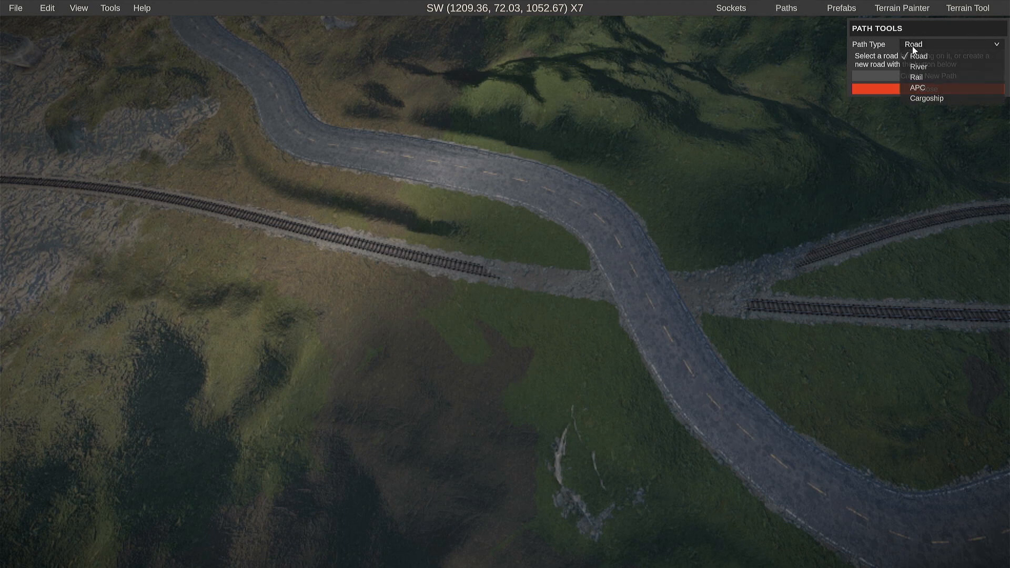
{"action": "left_click", "coordinate": [918, 79]}
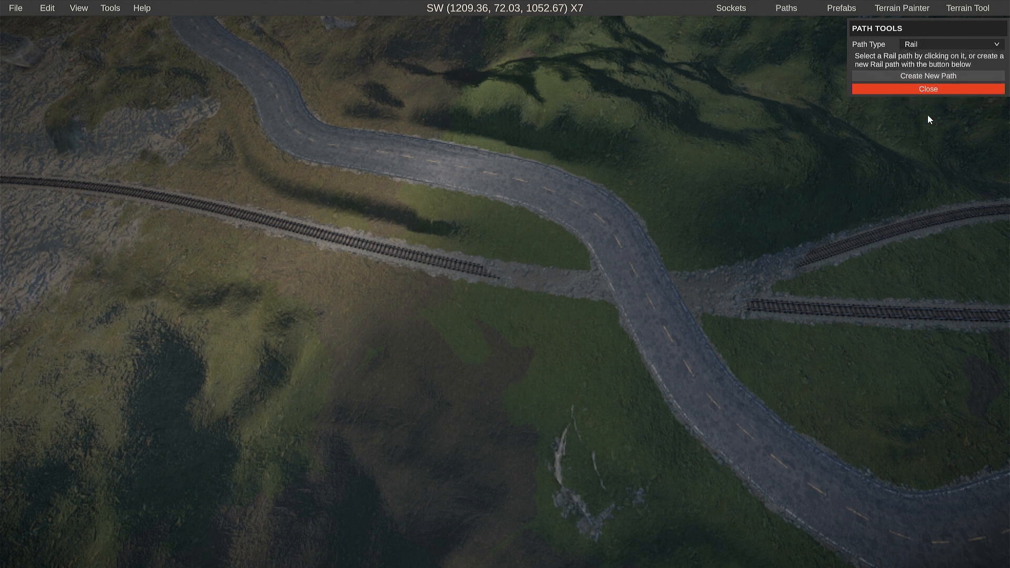
{"action": "left_click", "coordinate": [794, 305]}
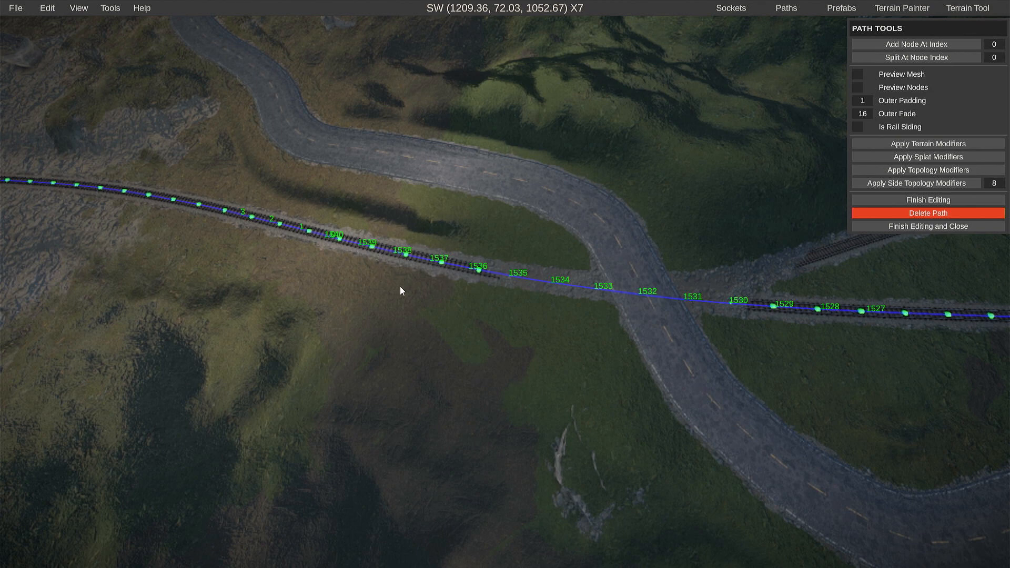
- Snap all nodes of the crossing rail path to the terrain with its mesh preview enabled, and finish editing the path
{"action": "key", "text": "ctrl+a"}
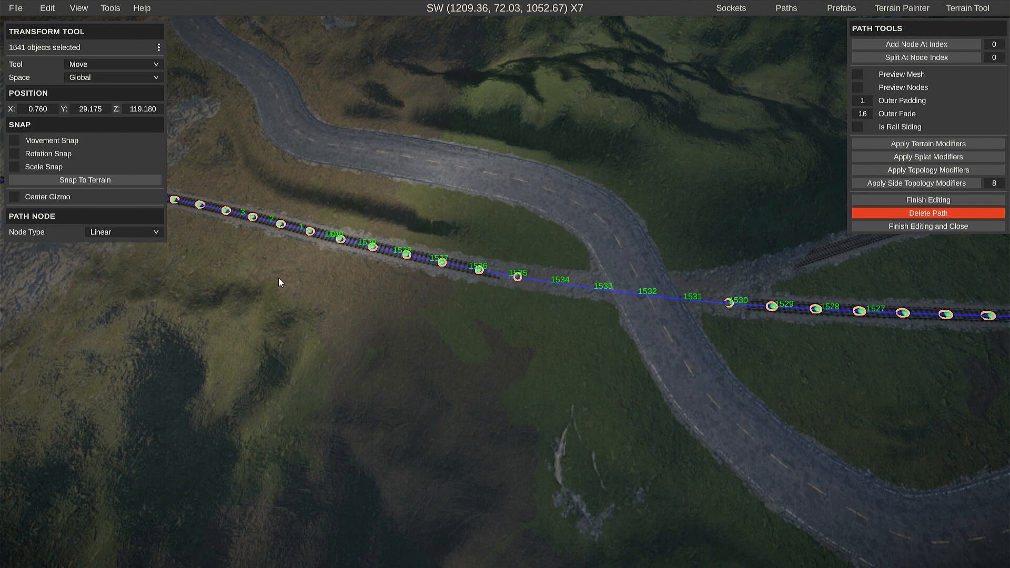
{"action": "left_click", "coordinate": [858, 75]}
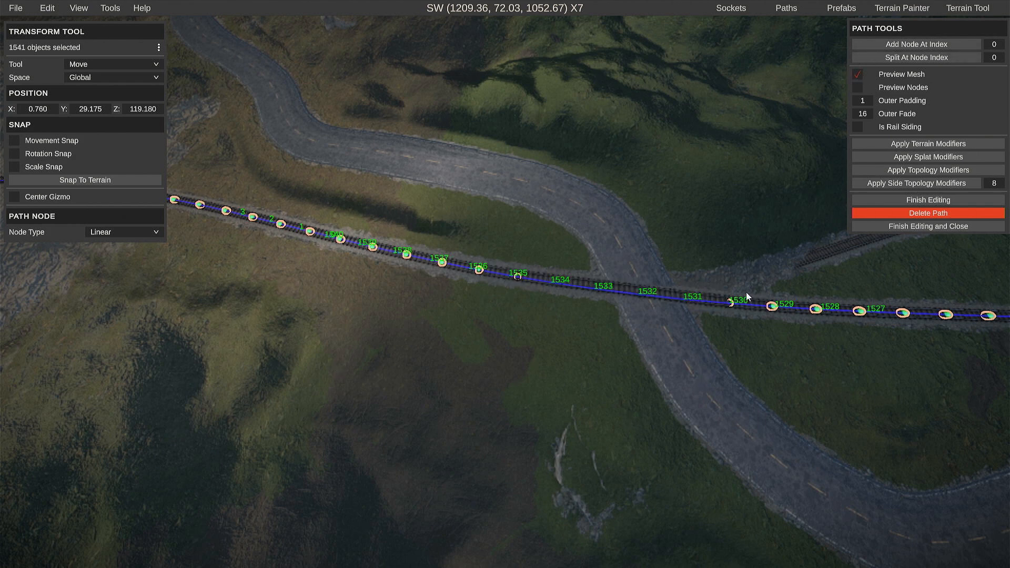
{"action": "right_click_drag", "start_coordinate": [747, 297], "coordinate": [705, 323]}
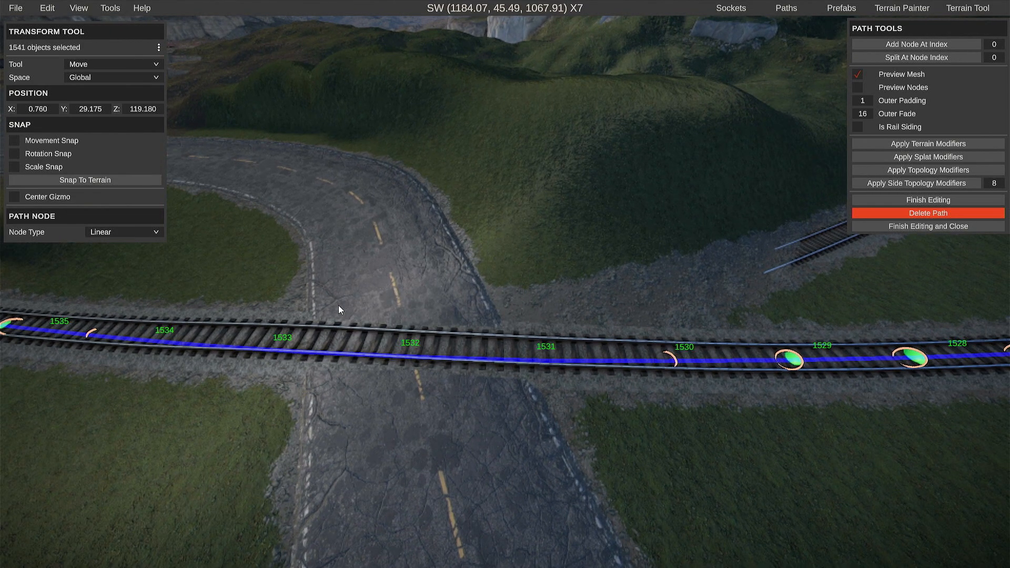
{"action": "left_click", "coordinate": [118, 180]}
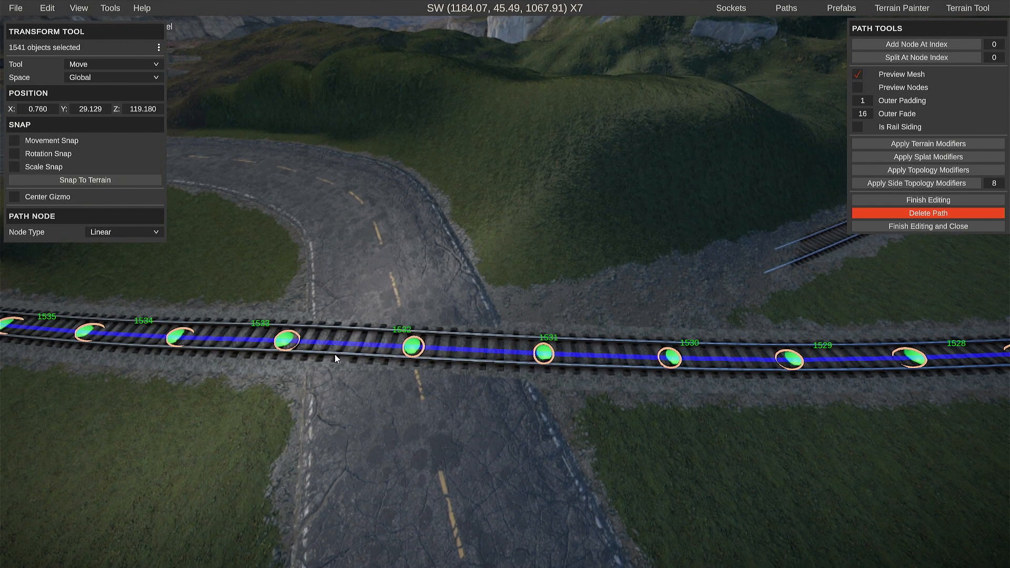
{"action": "right_click_drag", "start_coordinate": [216, 352], "coordinate": [22, 279]}
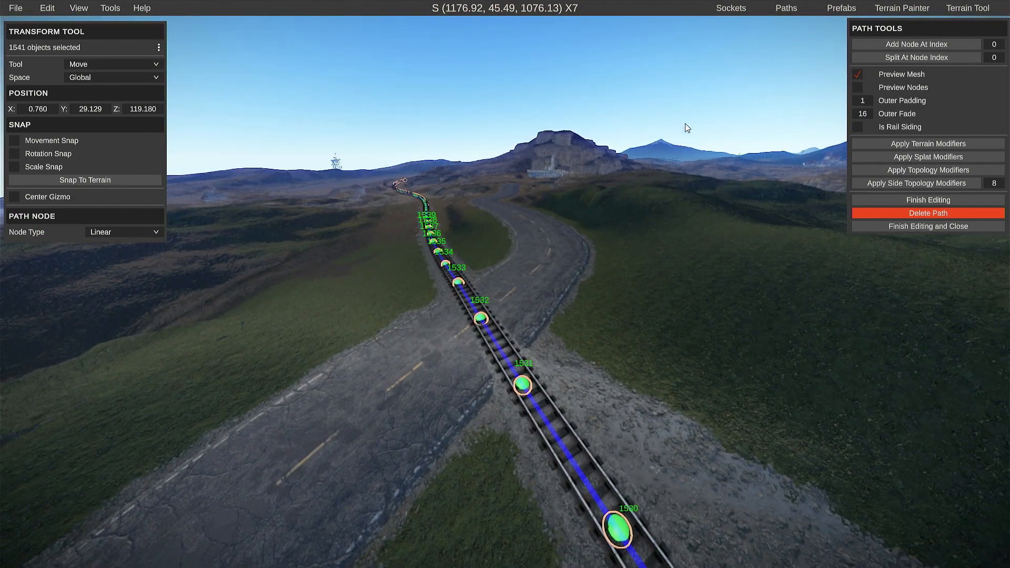
{"action": "right_click_drag", "start_coordinate": [447, 258], "coordinate": [643, 377]}
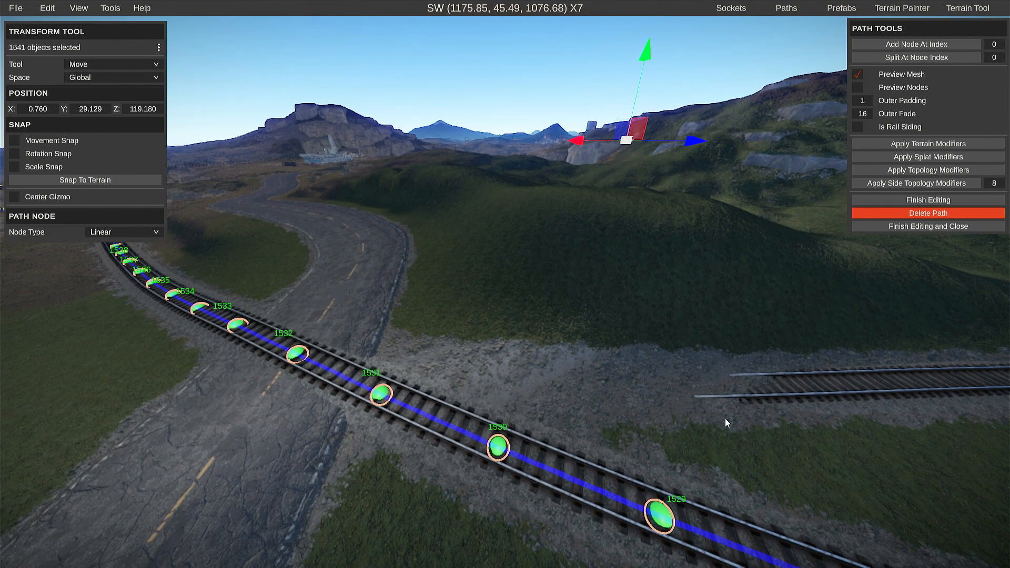
{"action": "left_click", "coordinate": [879, 228]}
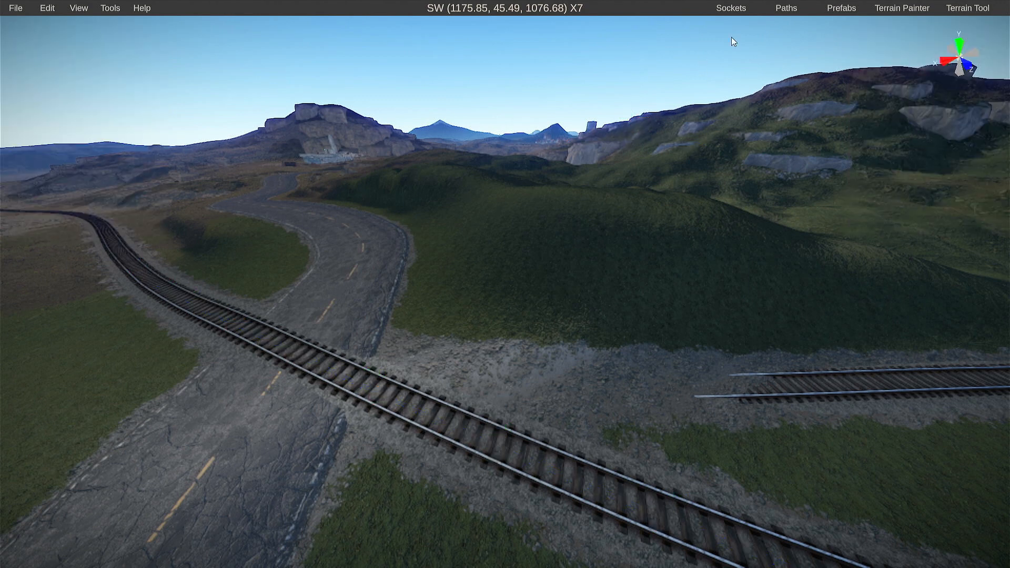
- Snap all nodes of the unfinished rail path joining the main track at the road crossing to the terrain
{"action": "left_click", "coordinate": [786, 7]}
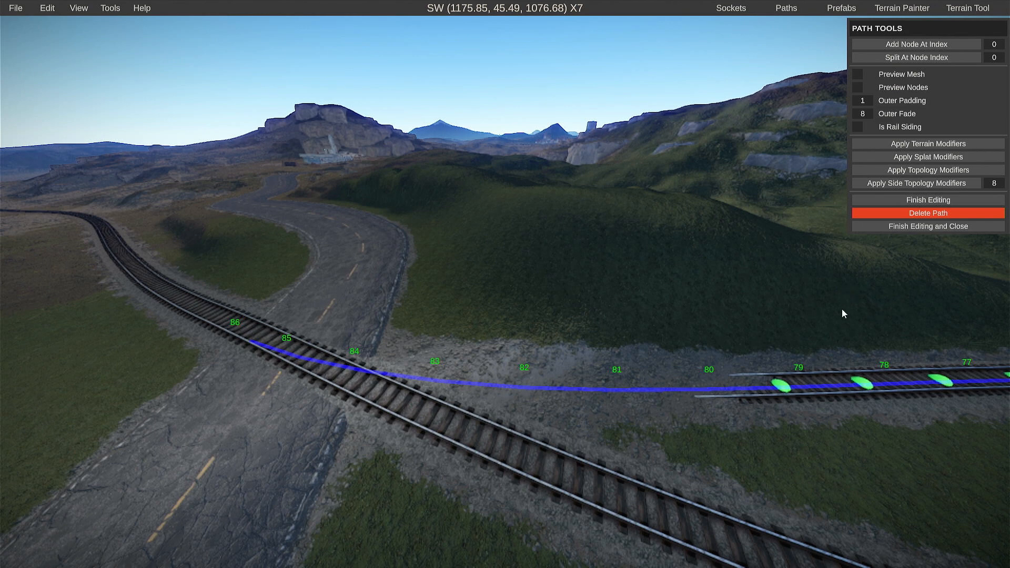
{"action": "key", "text": "ctrl+a"}
{"action": "left_click", "coordinate": [106, 180]}
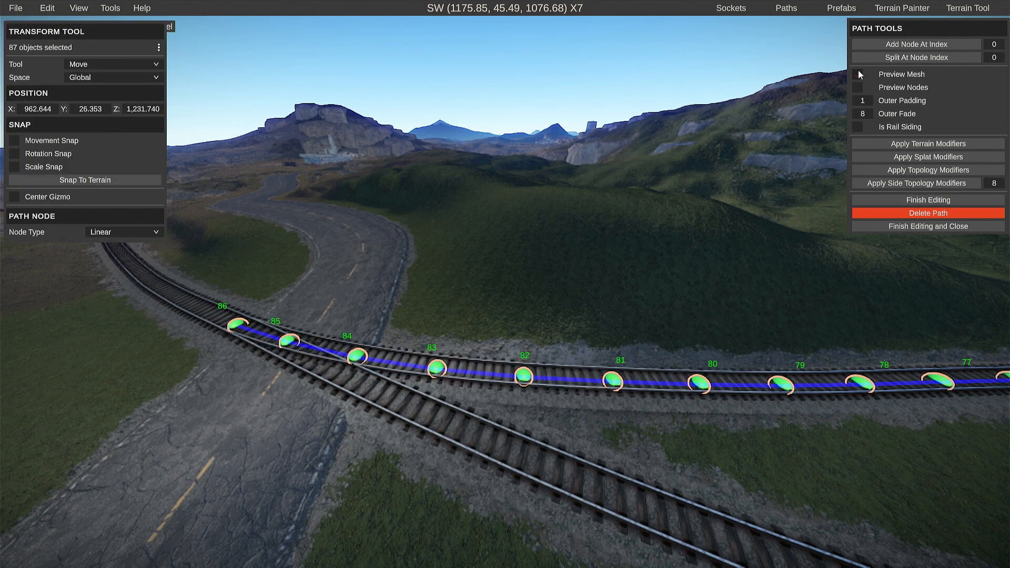
- Preview the rail mesh, nudge the last two path nodes along X onto the main track with the end node at X 1188.077, and finish editing
{"action": "right_click_drag", "start_coordinate": [871, 268], "coordinate": [1007, 313]}
{"action": "key", "text": "d"}
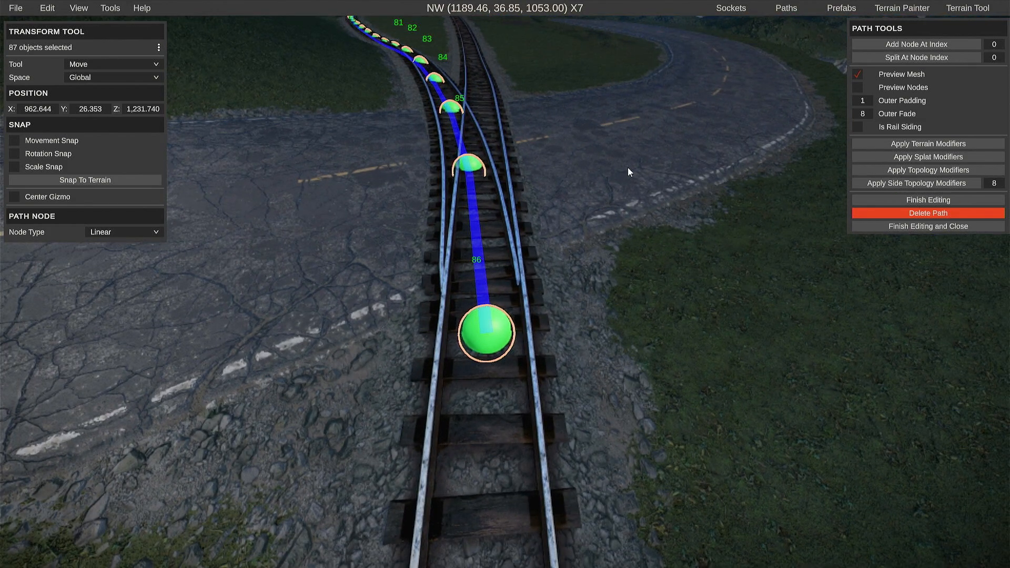
{"action": "left_click", "coordinate": [707, 392]}
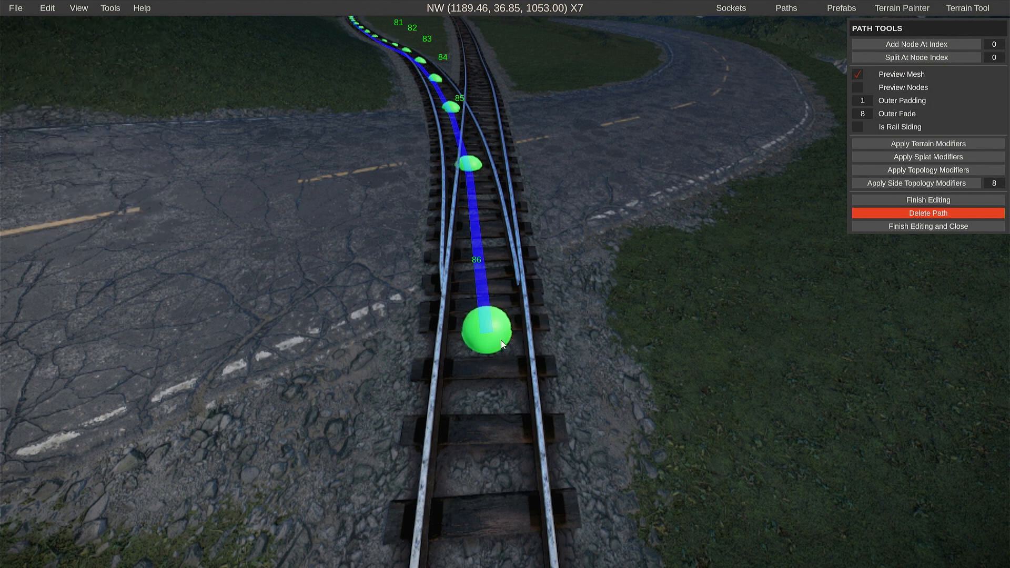
{"action": "left_click", "coordinate": [473, 164]}
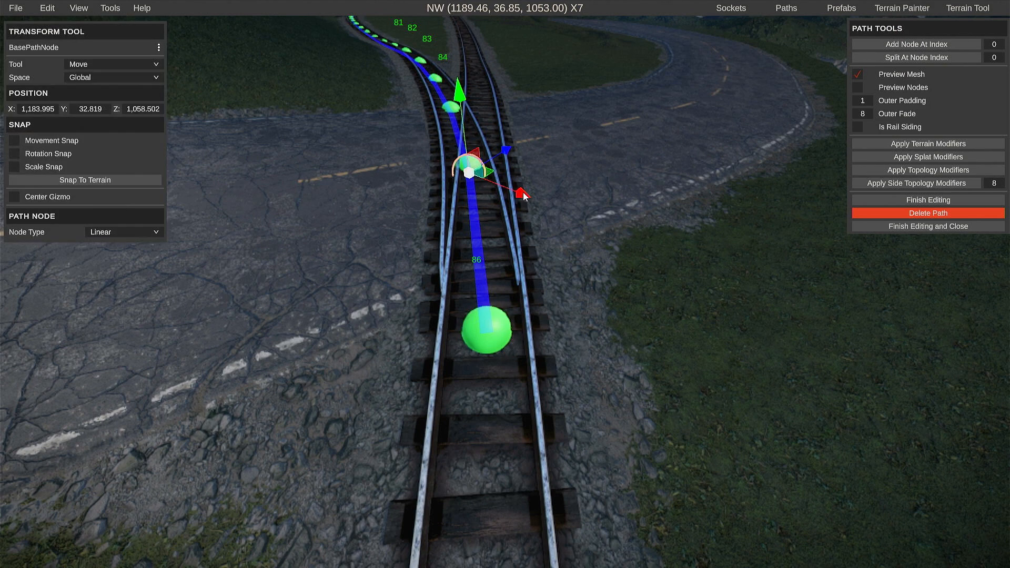
{"action": "left_click_drag", "start_coordinate": [525, 192], "coordinate": [530, 196]}
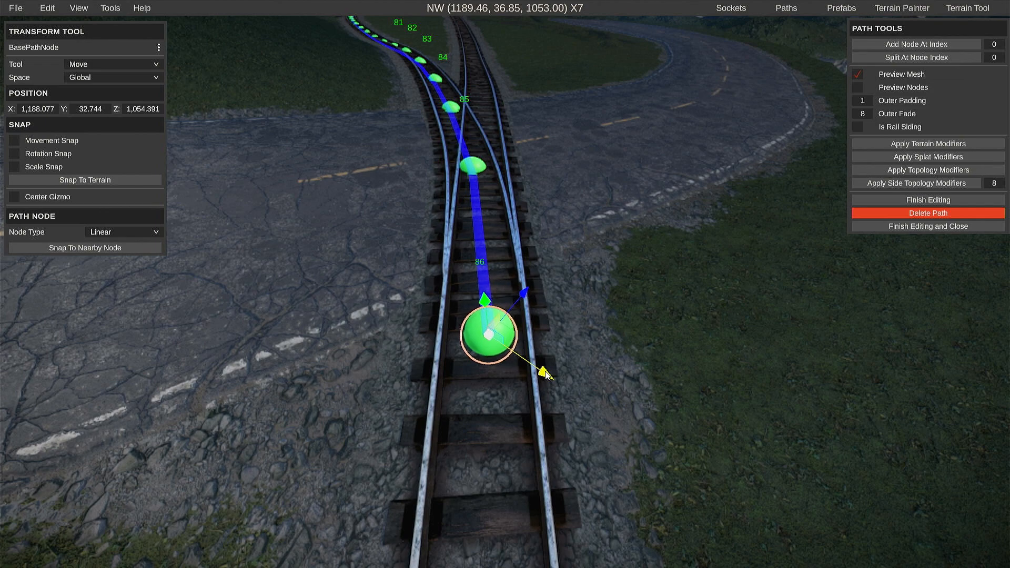
{"action": "right_click_drag", "start_coordinate": [583, 352], "coordinate": [678, 246]}
{"action": "key", "text": "w"}
{"action": "key", "text": "d"}
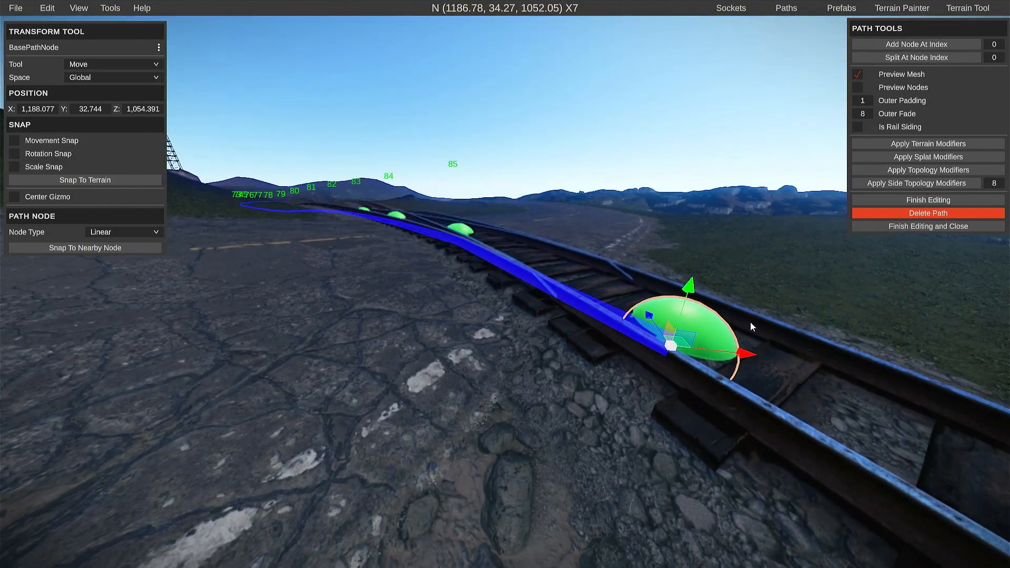
{"action": "left_click", "coordinate": [844, 285]}
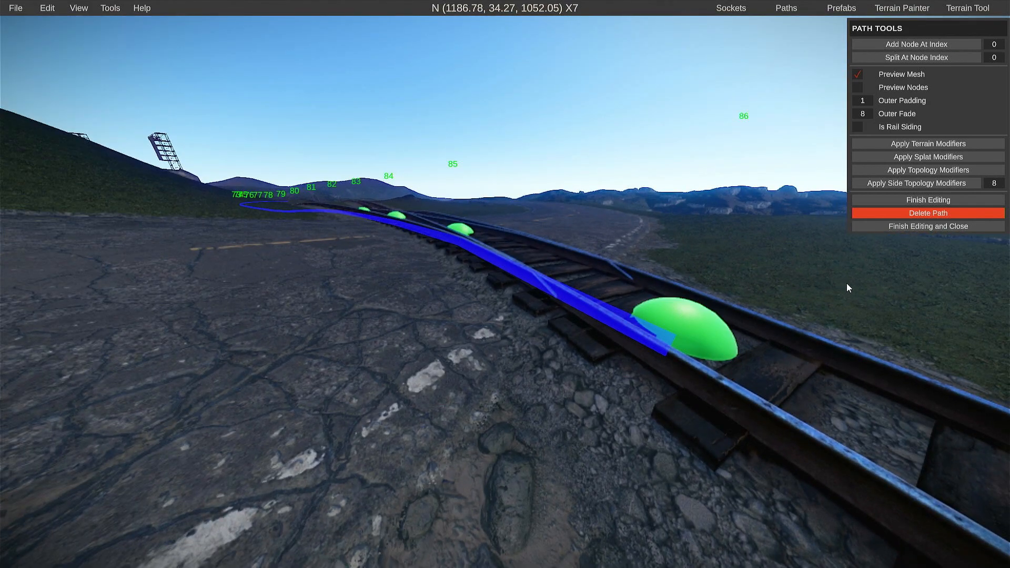
{"action": "left_click", "coordinate": [904, 228]}
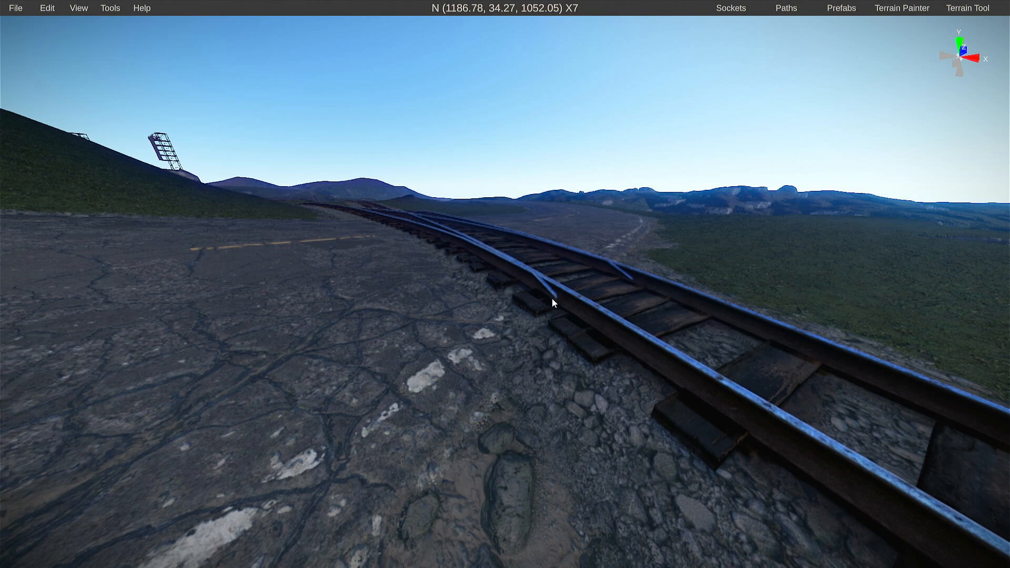
- Reopen the joining rail path, shift its end node along X to 1188.098, and finish editing
{"action": "right_click_drag", "start_coordinate": [544, 295], "coordinate": [367, 361]}
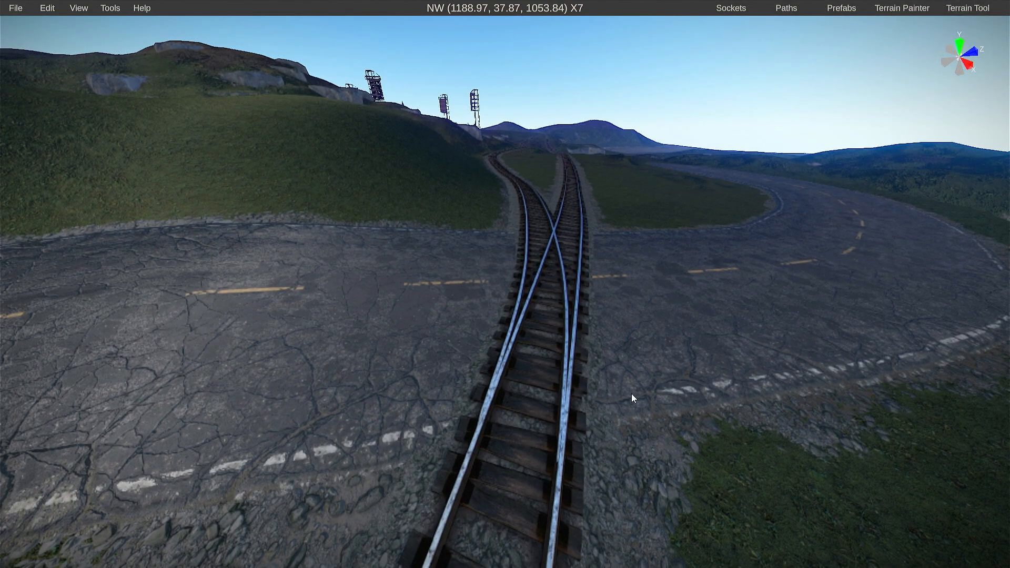
{"action": "left_click", "coordinate": [794, 11]}
{"action": "left_click", "coordinate": [527, 224]}
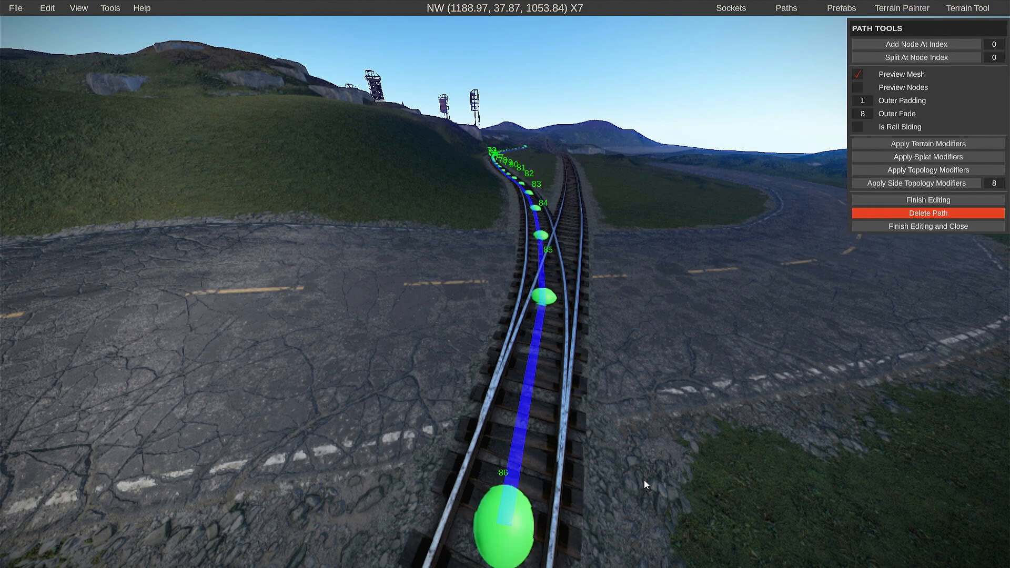
{"action": "right_click_drag", "start_coordinate": [646, 484], "coordinate": [508, 457]}
{"action": "left_click", "coordinate": [495, 373]}
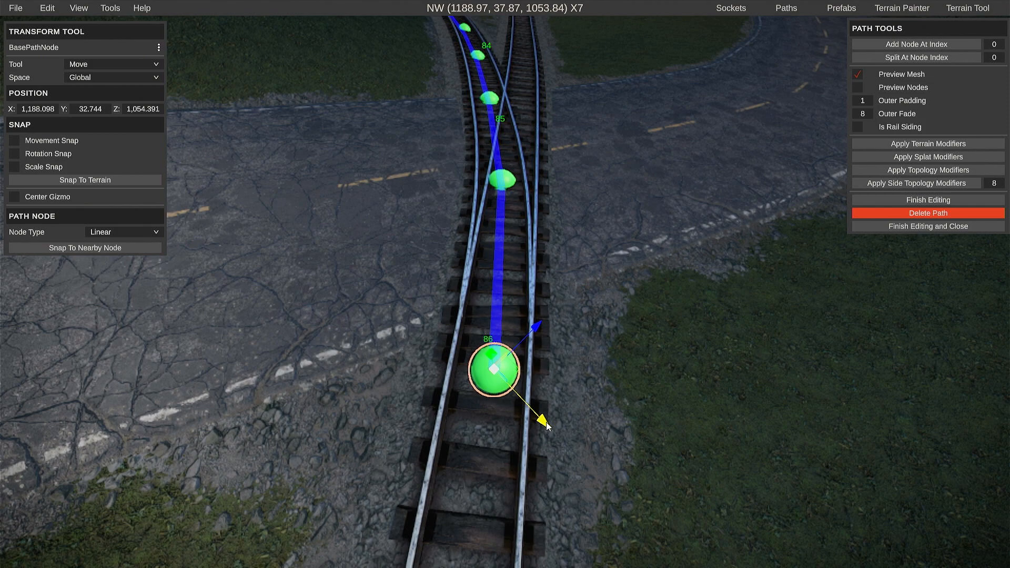
{"action": "right_click_drag", "start_coordinate": [546, 422], "coordinate": [793, 344]}
{"action": "left_click", "coordinate": [922, 229]}
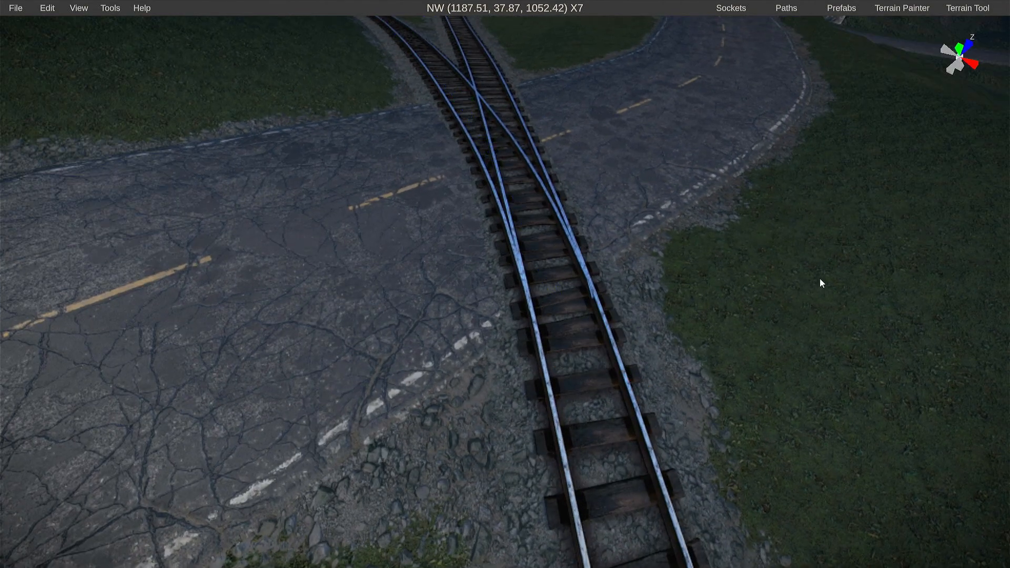
- Snap all nodes of the rail path with the missing section at the grid X13 junction to the terrain, and finish editing
{"action": "right_click_drag", "start_coordinate": [820, 279], "coordinate": [455, 453]}
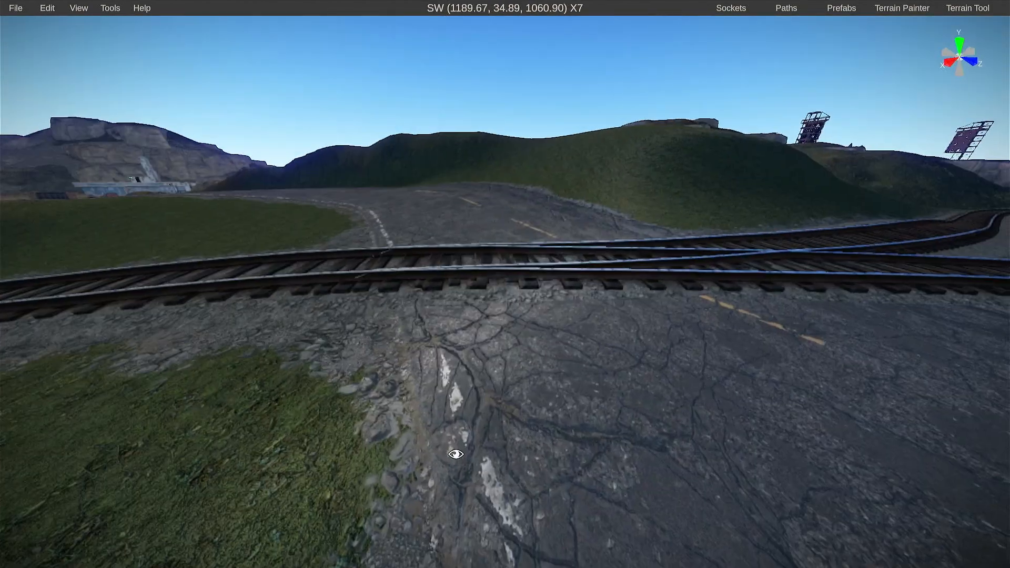
{"action": "right_click_drag", "start_coordinate": [627, 321], "coordinate": [834, 523]}
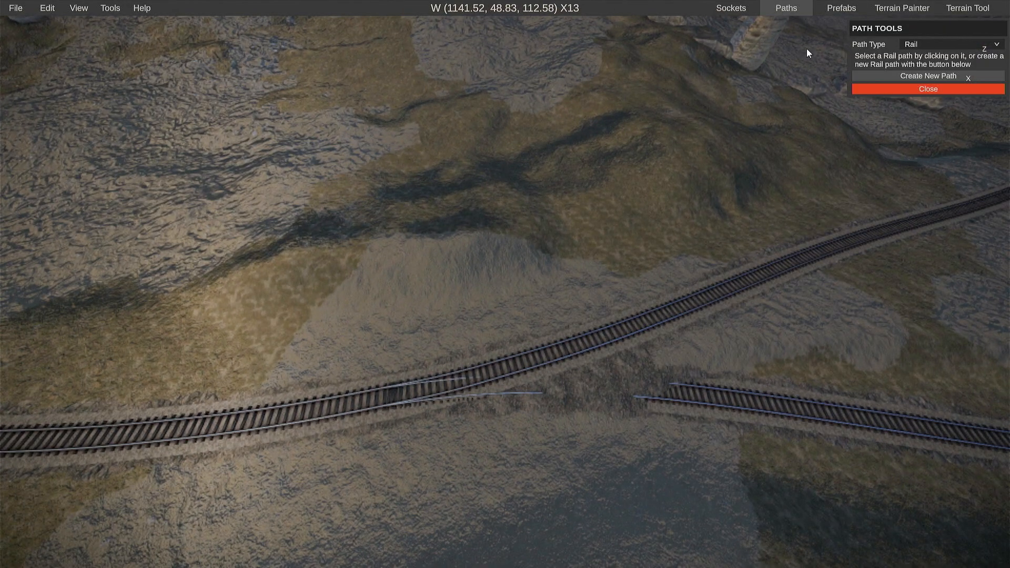
{"action": "left_click", "coordinate": [755, 405]}
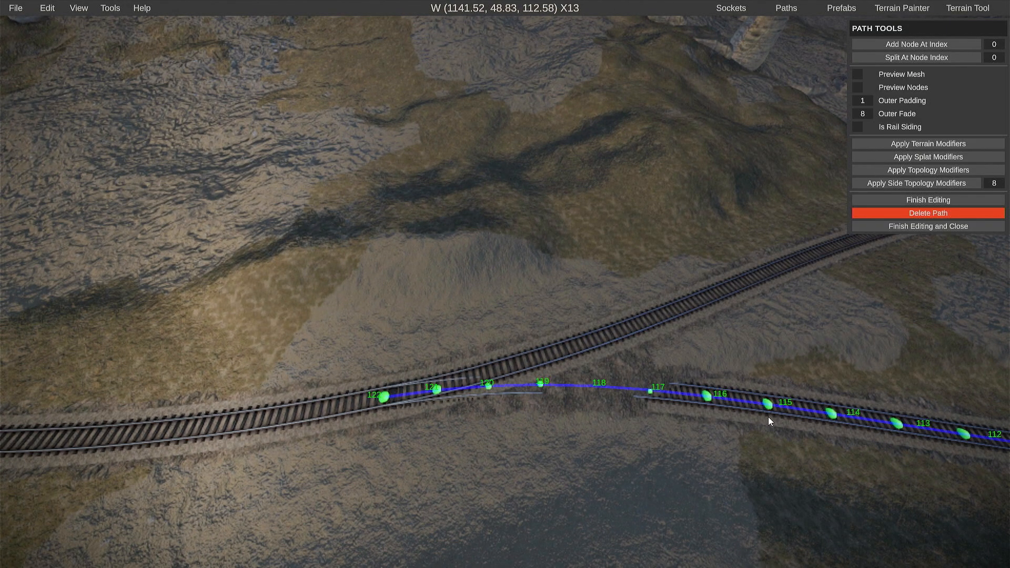
{"action": "key", "text": "ctrl+a"}
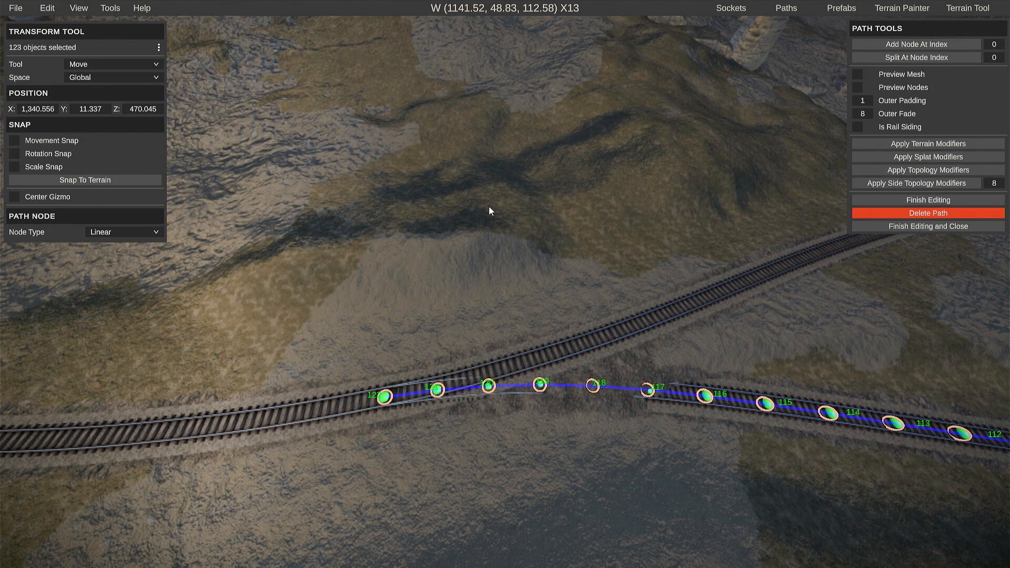
{"action": "left_click", "coordinate": [102, 179]}
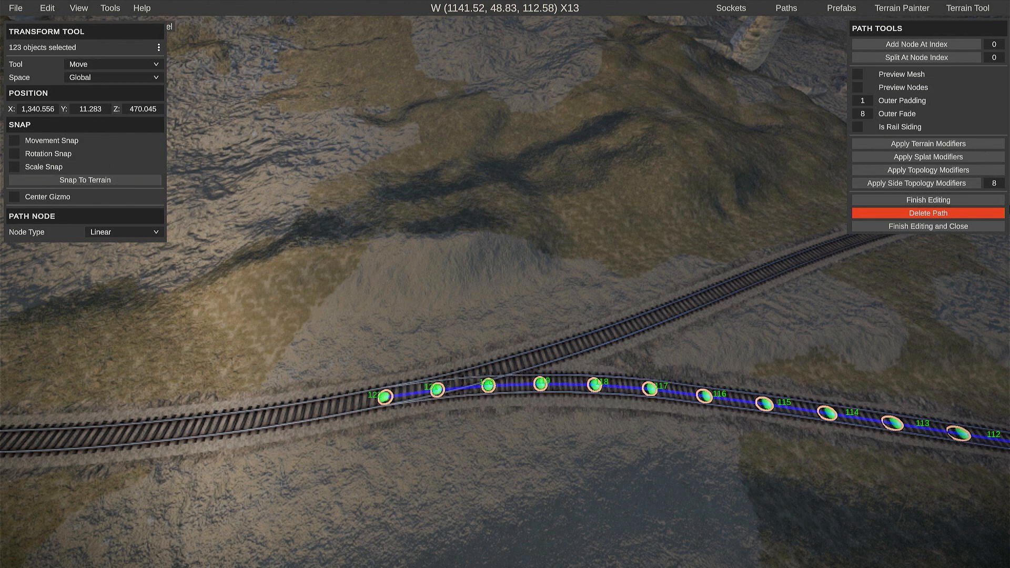
{"action": "left_click", "coordinate": [918, 229]}
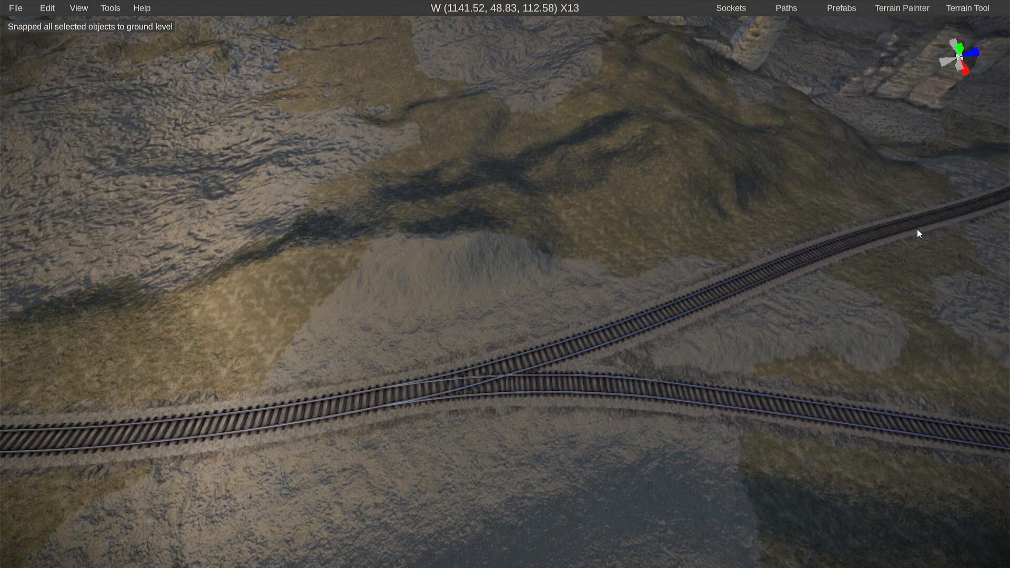
- Examine the road junction near grid X21 and the road past the ruined roadside building near W22
{"action": "right_click_drag", "start_coordinate": [862, 279], "coordinate": [118, 370]}
{"action": "key", "text": "w"}
{"action": "key", "text": "a"}
{"action": "key", "text": "d"}
{"action": "key", "text": "e"}
{"action": "key", "text": "w"}
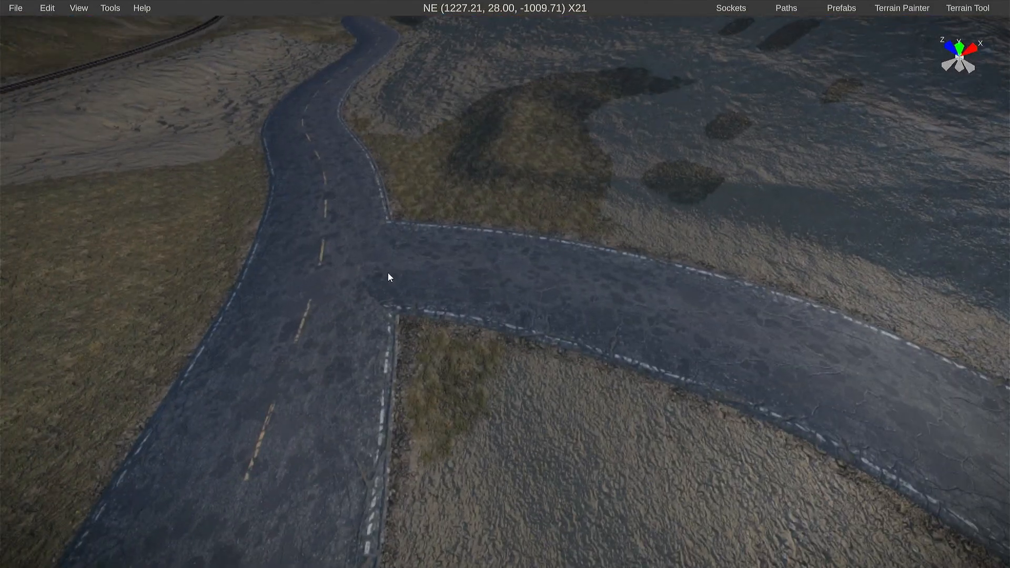
{"action": "right_click_drag", "start_coordinate": [388, 277], "coordinate": [470, 99]}
{"action": "key", "text": "w"}
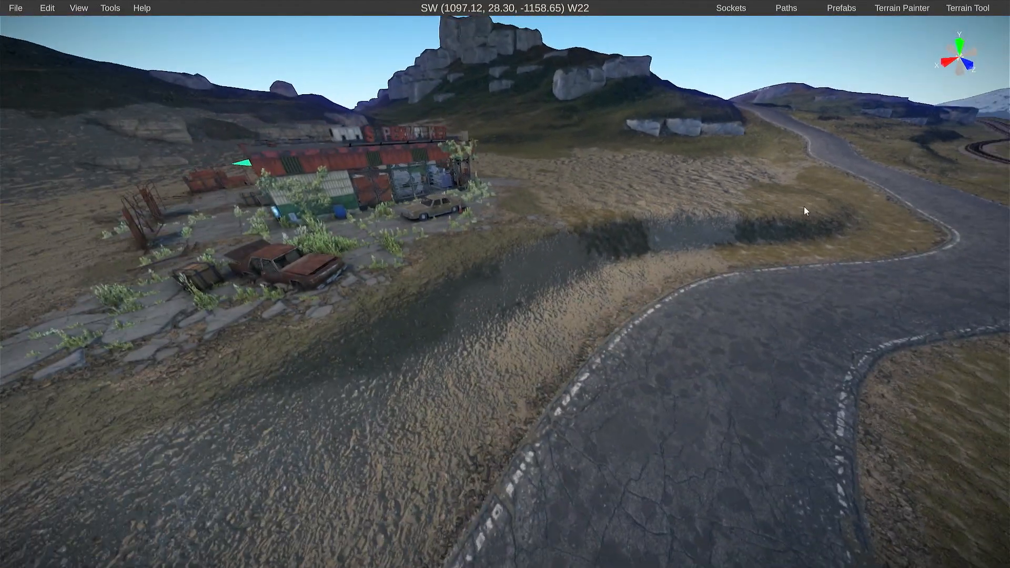
- Survey the trails and rail lines across the southern map, and examine the overlapping road junction at grid O18
{"action": "right_click_drag", "start_coordinate": [495, 351], "coordinate": [579, 361]}
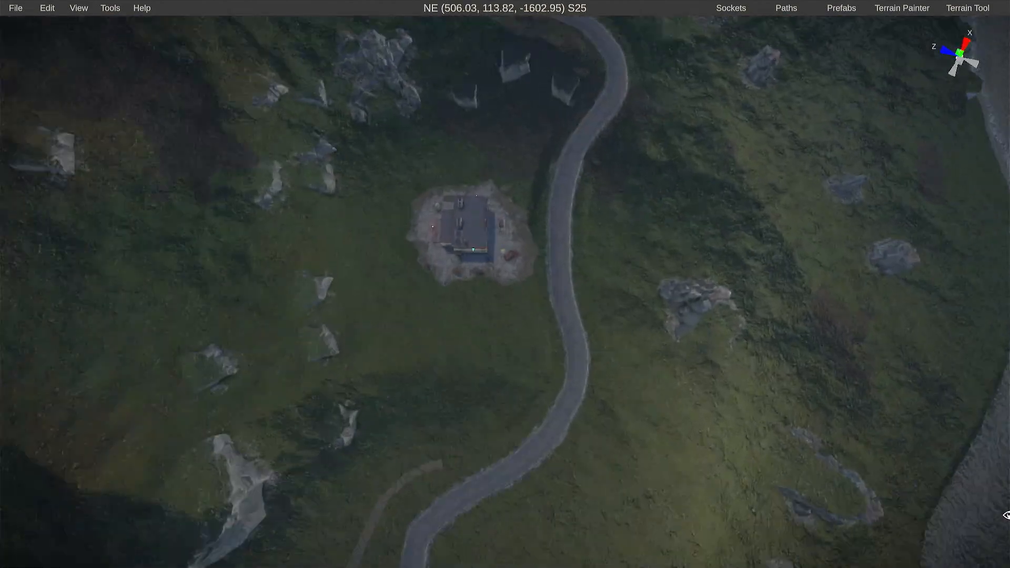
{"action": "right_click_drag", "start_coordinate": [1005, 515], "coordinate": [648, 272]}
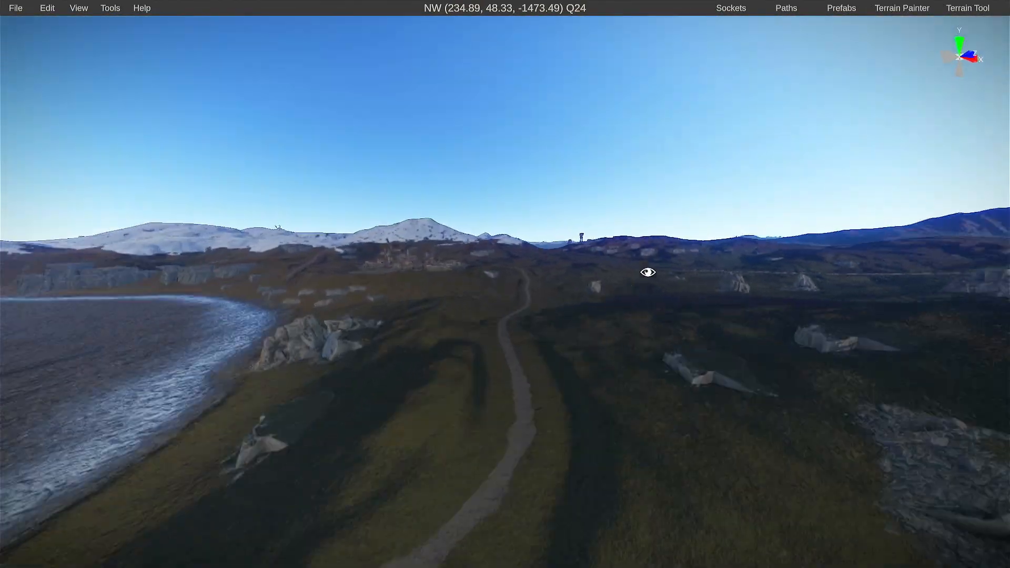
{"action": "right_click_drag", "start_coordinate": [640, 308], "coordinate": [943, 340]}
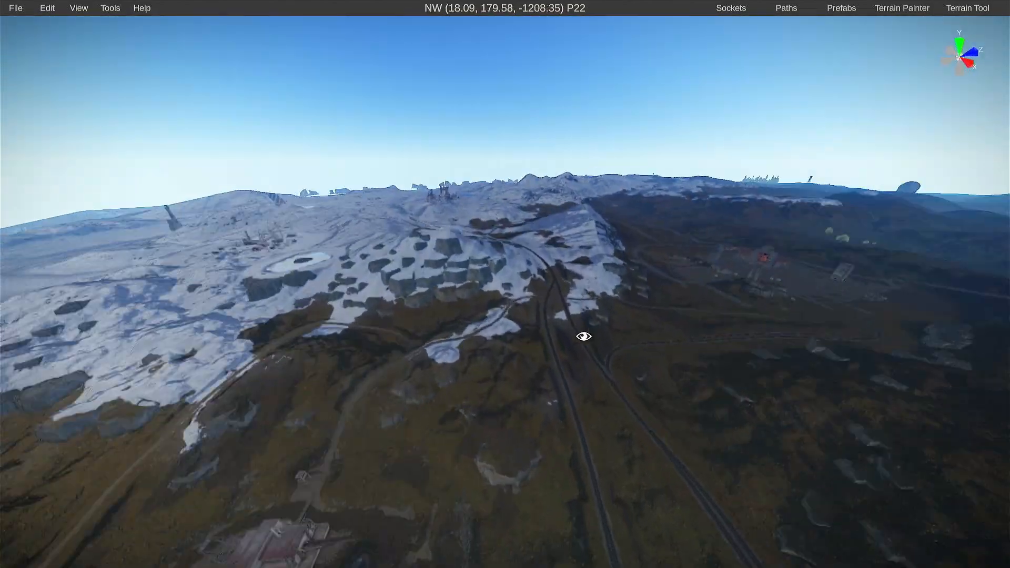
{"action": "right_click_drag", "start_coordinate": [583, 336], "coordinate": [54, 395]}
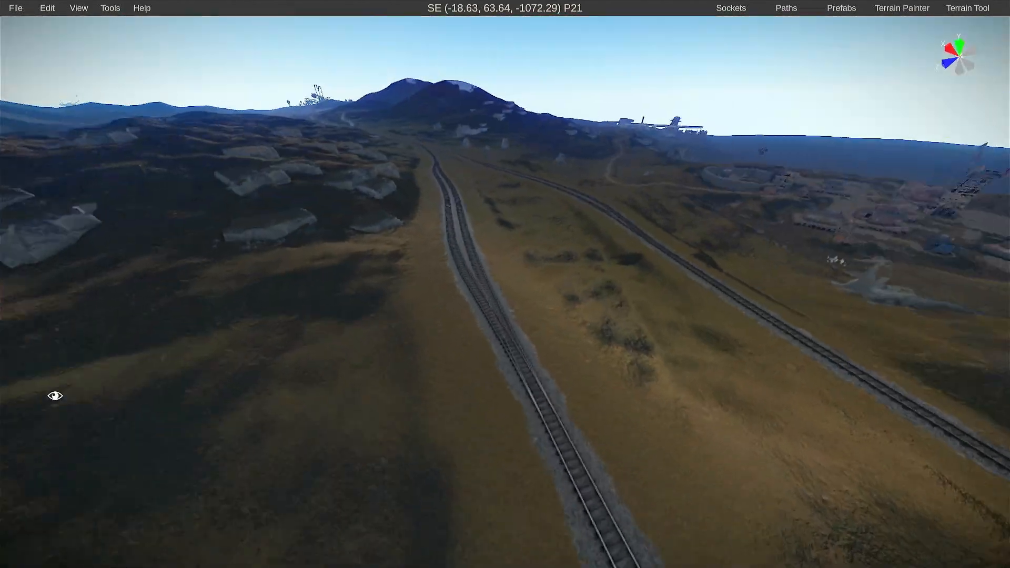
{"action": "right_click_drag", "start_coordinate": [209, 393], "coordinate": [636, 314]}
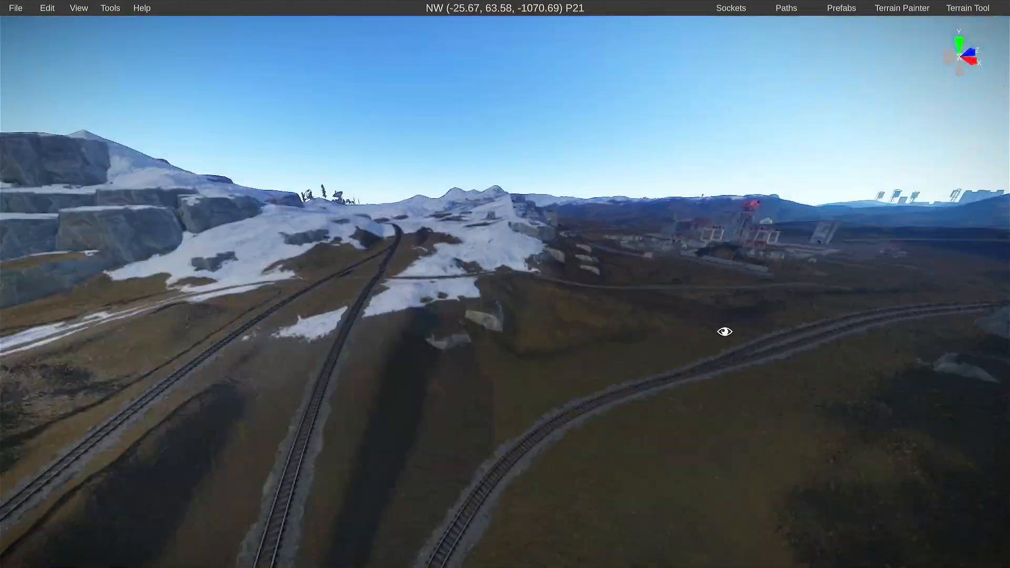
{"action": "right_click_drag", "start_coordinate": [724, 331], "coordinate": [998, 380]}
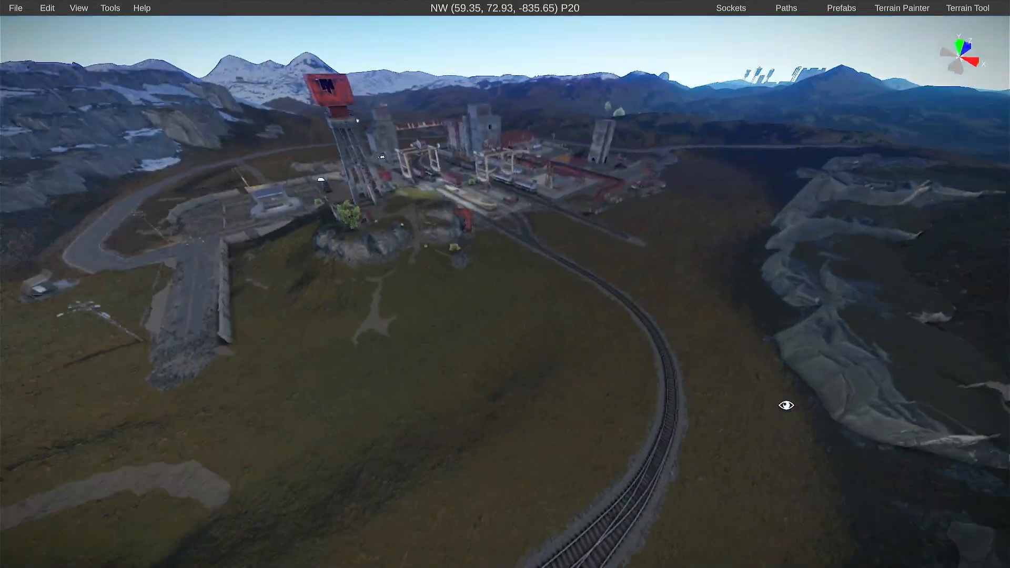
{"action": "right_click_drag", "start_coordinate": [783, 407], "coordinate": [842, 255]}
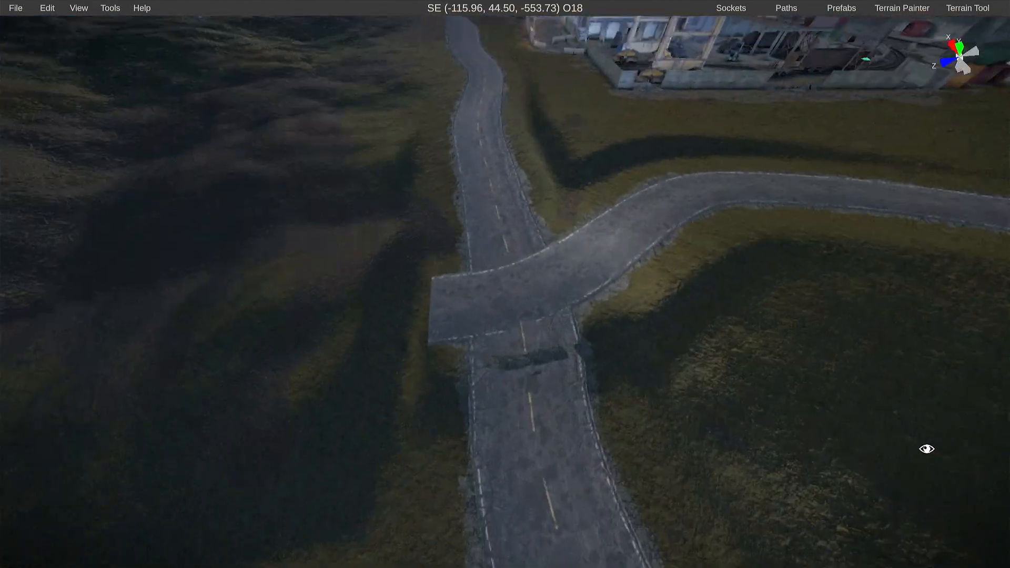
{"action": "right_click_drag", "start_coordinate": [926, 449], "coordinate": [942, 436]}
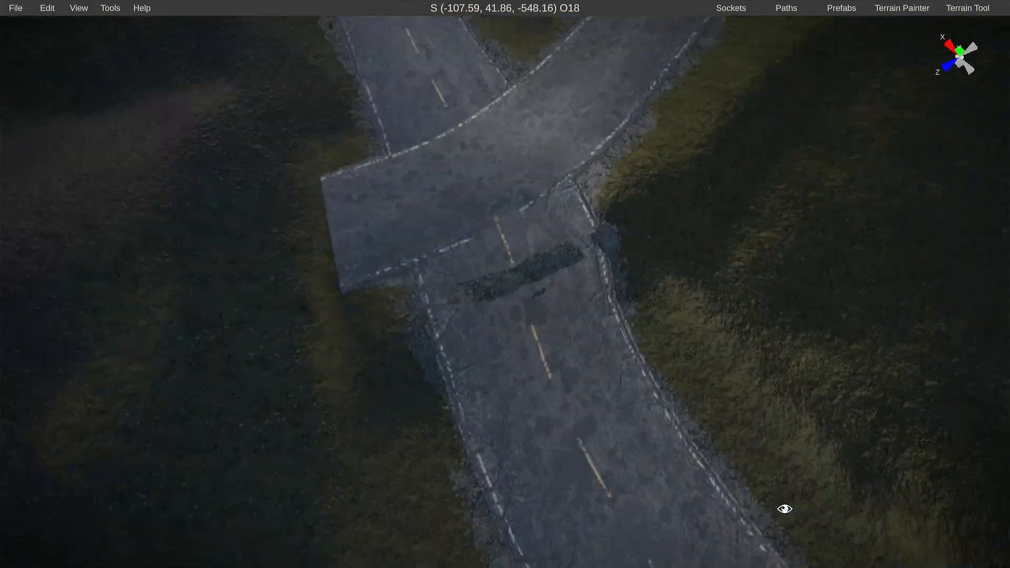
{"action": "right_click_drag", "start_coordinate": [784, 509], "coordinate": [646, 506]}
{"action": "right_click_drag", "start_coordinate": [919, 419], "coordinate": [909, 452]}
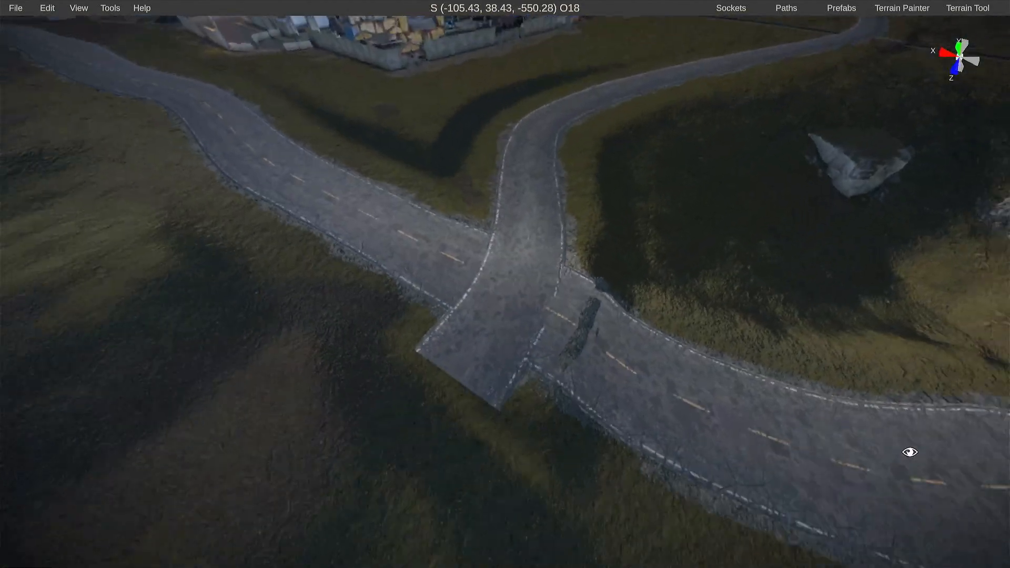
{"action": "right_click_drag", "start_coordinate": [977, 435], "coordinate": [895, 368]}
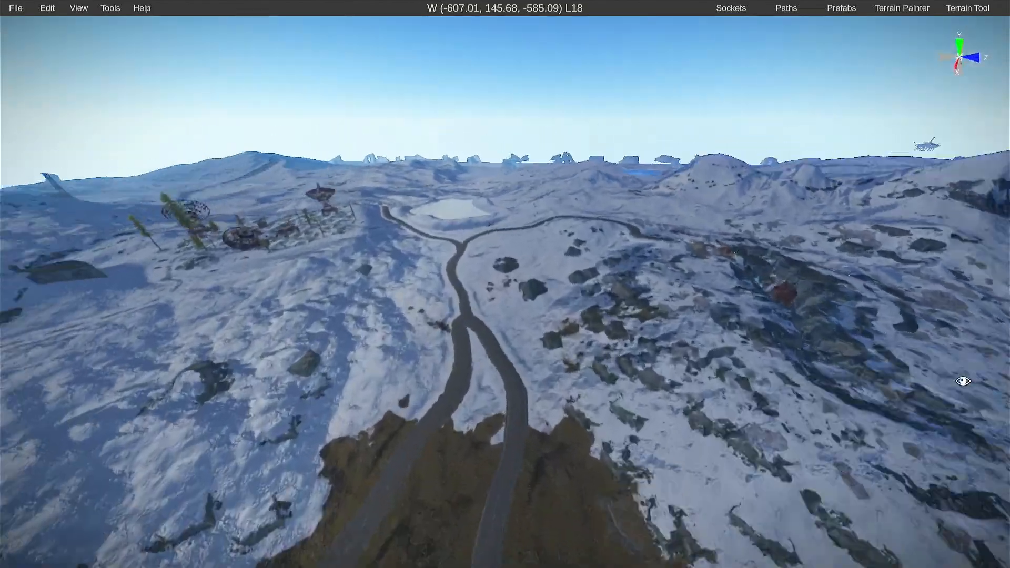
- Survey the snowy region and the town, and examine the underground train tunnels and their platform door near grid N9
{"action": "right_click_drag", "start_coordinate": [963, 381], "coordinate": [1000, 401]}
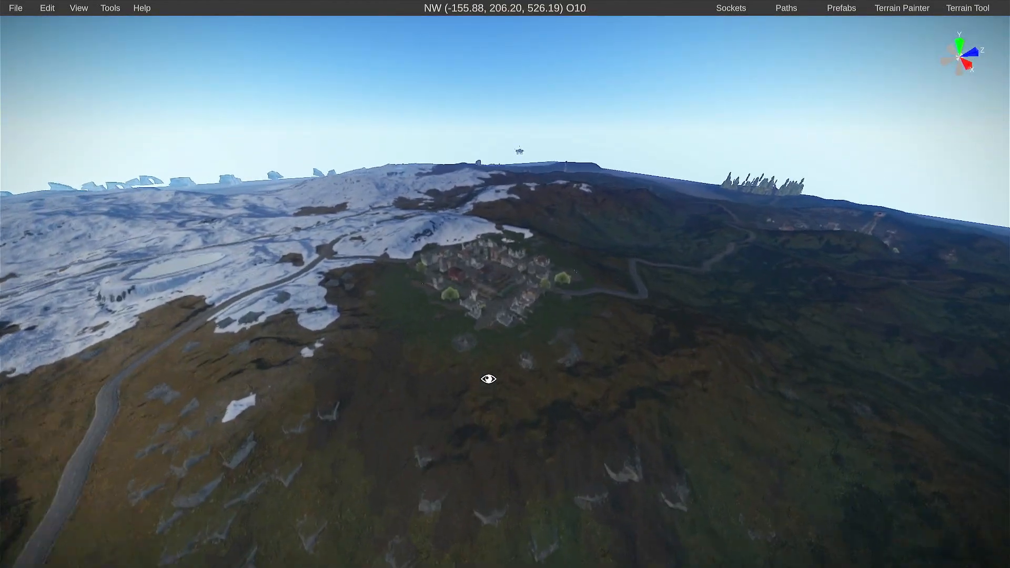
{"action": "right_click_drag", "start_coordinate": [489, 379], "coordinate": [481, 469]}
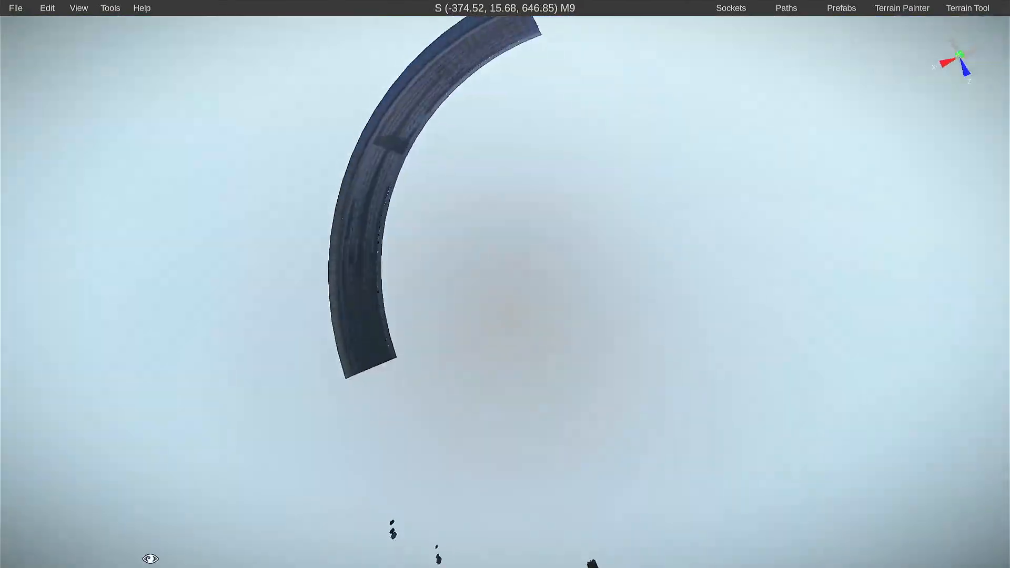
{"action": "right_click_drag", "start_coordinate": [150, 558], "coordinate": [747, 189]}
{"action": "right_click_drag", "start_coordinate": [817, 196], "coordinate": [933, 396]}
{"action": "right_click_drag", "start_coordinate": [798, 365], "coordinate": [846, 421]}
{"action": "right_click_drag", "start_coordinate": [878, 453], "coordinate": [529, 361]}
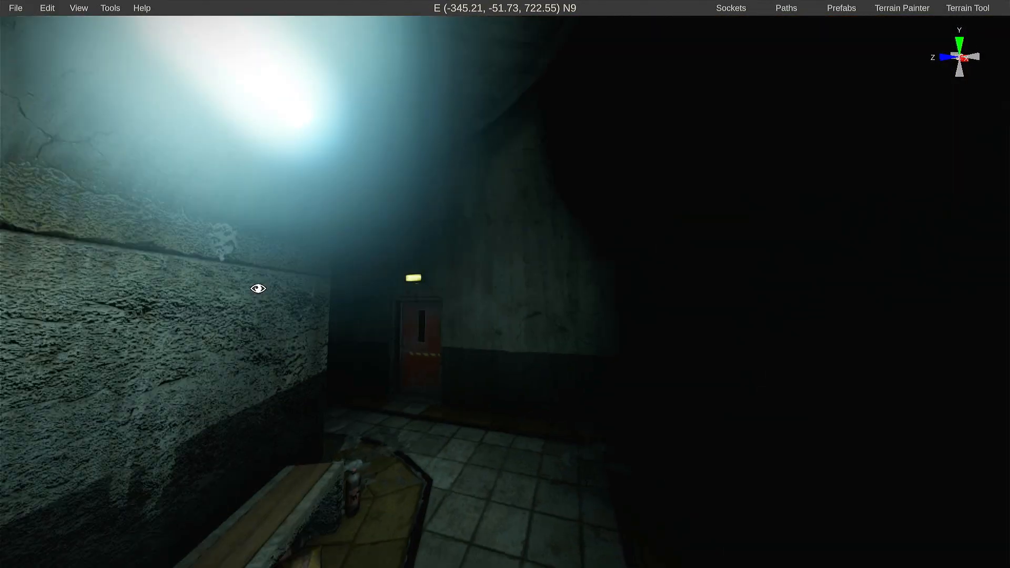
{"action": "right_click_drag", "start_coordinate": [258, 289], "coordinate": [156, 337]}
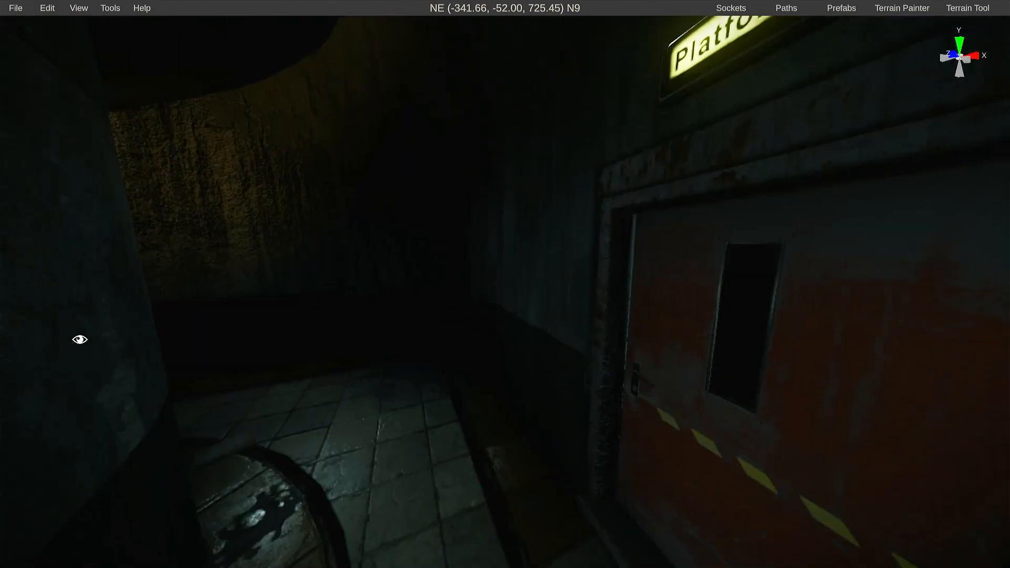
- Examine the platform door near grid N9 and the brick station rooms and train tunnels behind it
{"action": "right_click_drag", "start_coordinate": [239, 401], "coordinate": [283, 365]}
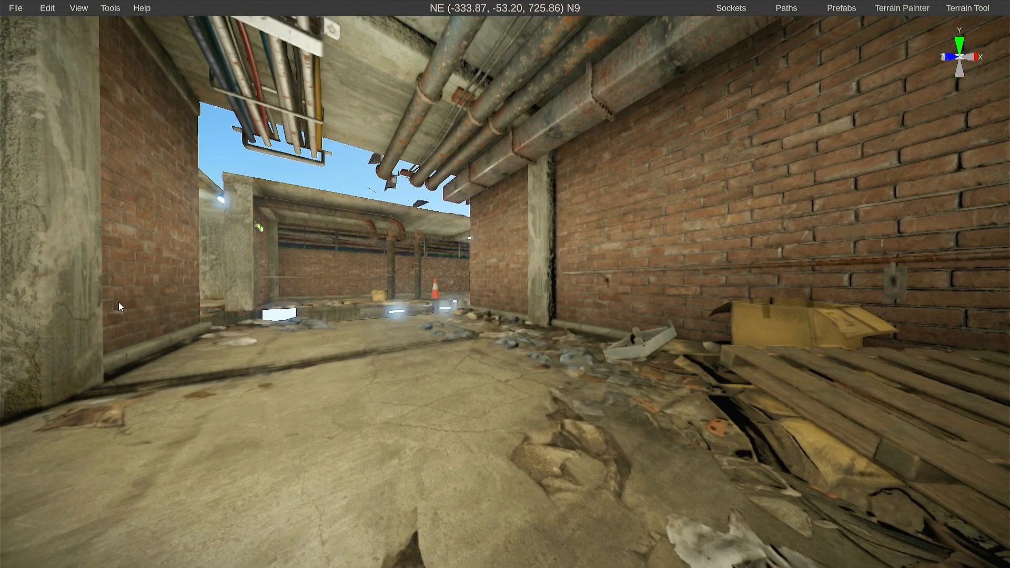
{"action": "right_click_drag", "start_coordinate": [119, 302], "coordinate": [959, 355]}
{"action": "key", "text": "w"}
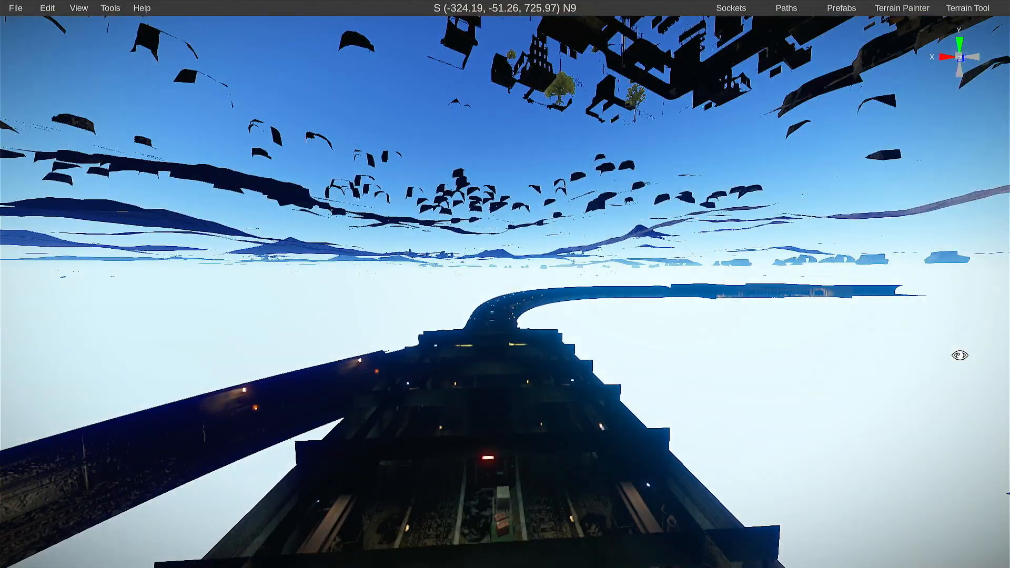
{"action": "key", "text": "d"}
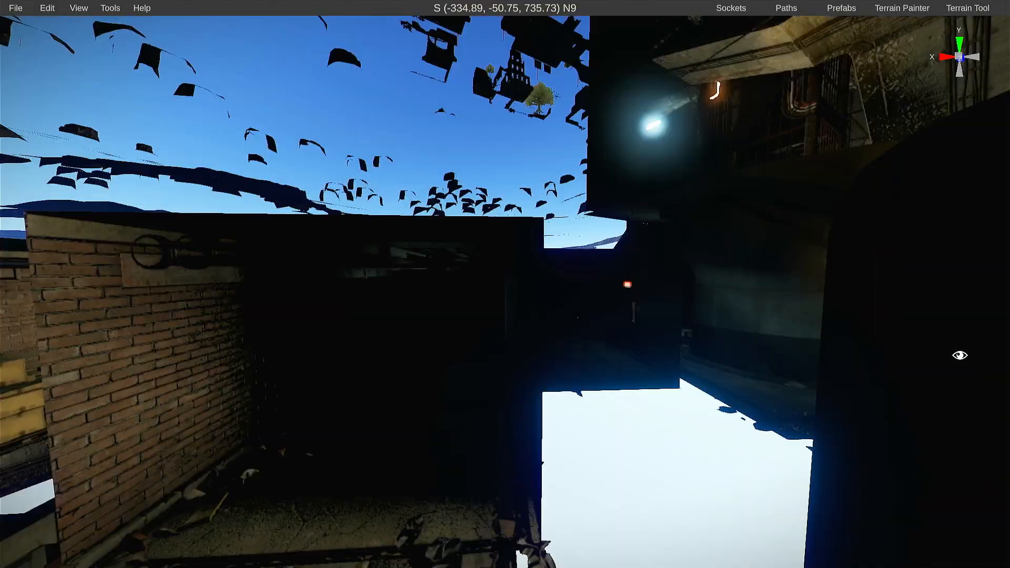
{"action": "key", "text": "w"}
{"action": "right_click_drag", "start_coordinate": [959, 355], "coordinate": [1006, 546]}
{"action": "key", "text": "w"}
{"action": "key", "text": "w"}
- Examine the stairwell shaft above the underground station from outside, and select its Link-Stairwell-A-1200 section
{"action": "right_click_drag", "start_coordinate": [505, 284], "coordinate": [895, 452]}
{"action": "key", "text": "a"}
{"action": "key", "text": "s"}
{"action": "key", "text": "w"}
{"action": "key", "text": "a"}
{"action": "key", "text": "w"}
{"action": "key", "text": "a"}
{"action": "left_click", "coordinate": [548, 343]}
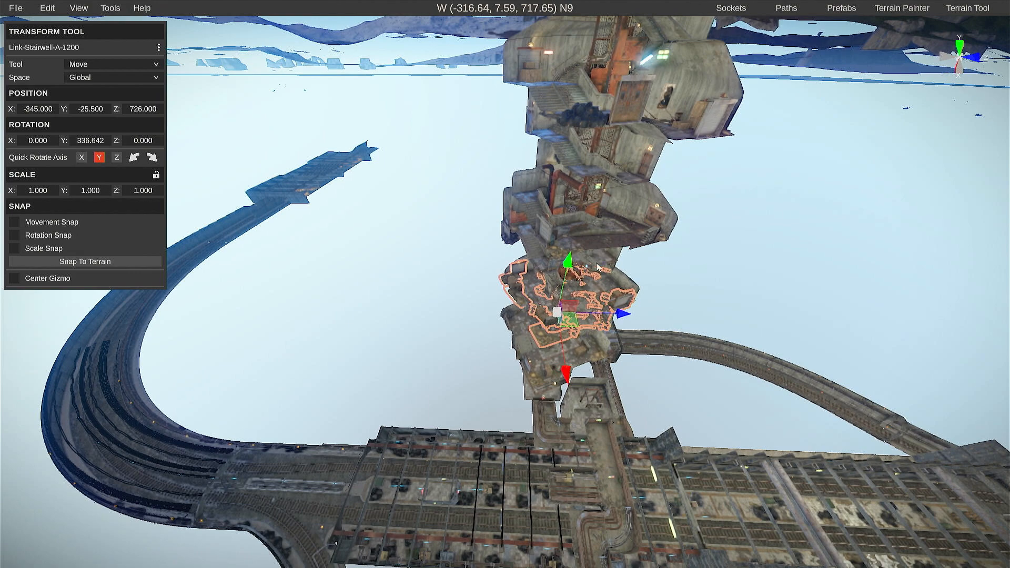
- Inspect the surface end of the stairwell and select the Compound monument around its entrance building
{"action": "key", "text": "e"}
{"action": "right_click_drag", "start_coordinate": [801, 115], "coordinate": [501, 321]}
{"action": "key", "text": "q"}
{"action": "key", "text": "d"}
{"action": "key", "text": "e"}
{"action": "key", "text": "w"}
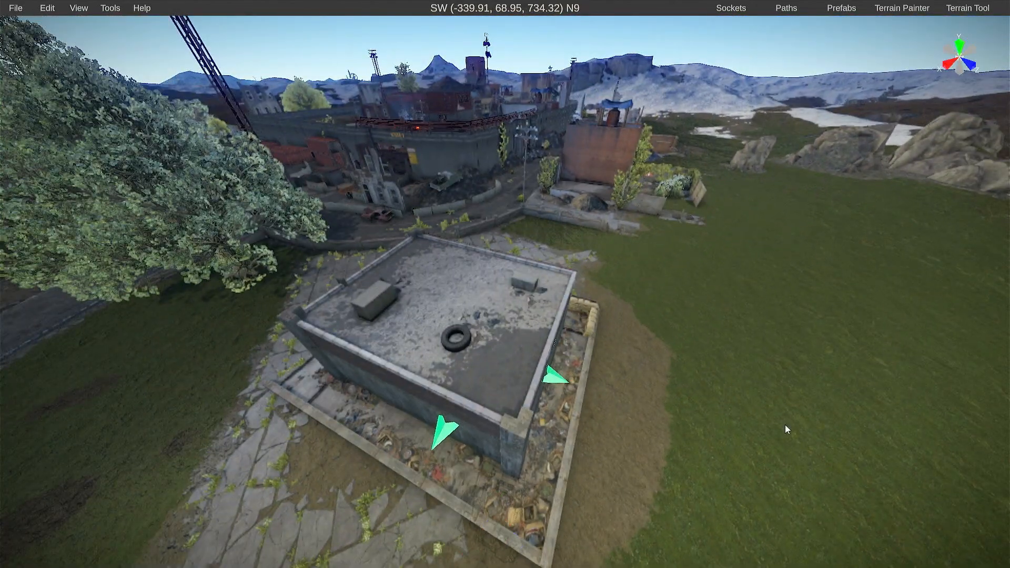
{"action": "left_click", "coordinate": [419, 348]}
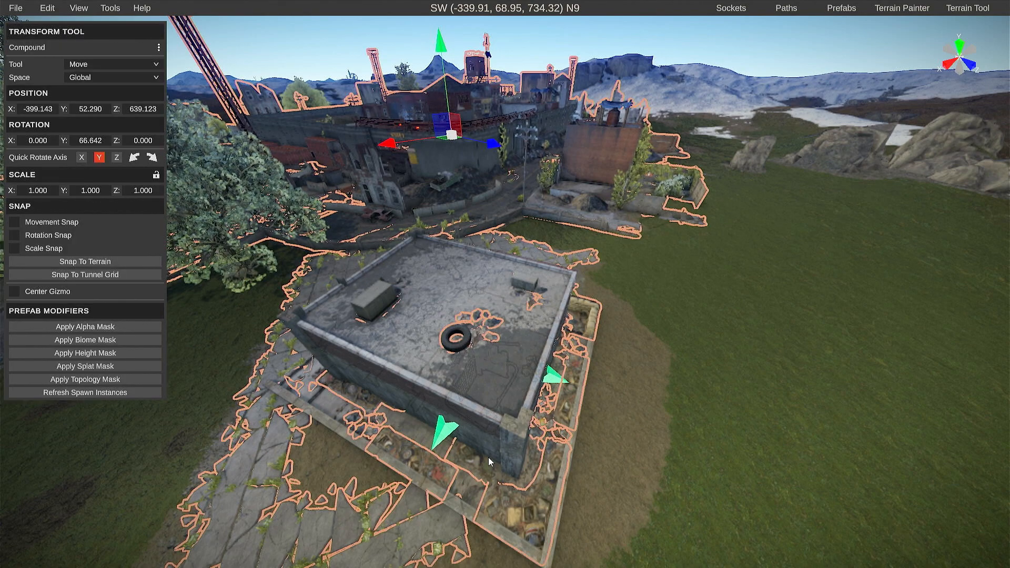
- Examine the whole Compound monument from above, and look up what its Snap To Tunnel Grid option does
{"action": "right_click_drag", "start_coordinate": [738, 534], "coordinate": [16, 563]}
{"action": "key", "text": "w"}
{"action": "key", "text": "w"}
{"action": "key", "text": "w"}
{"action": "key", "text": "w"}
{"action": "key", "text": "s"}
{"action": "key", "text": "w"}
{"action": "key", "text": "e"}
{"action": "key", "text": "s"}
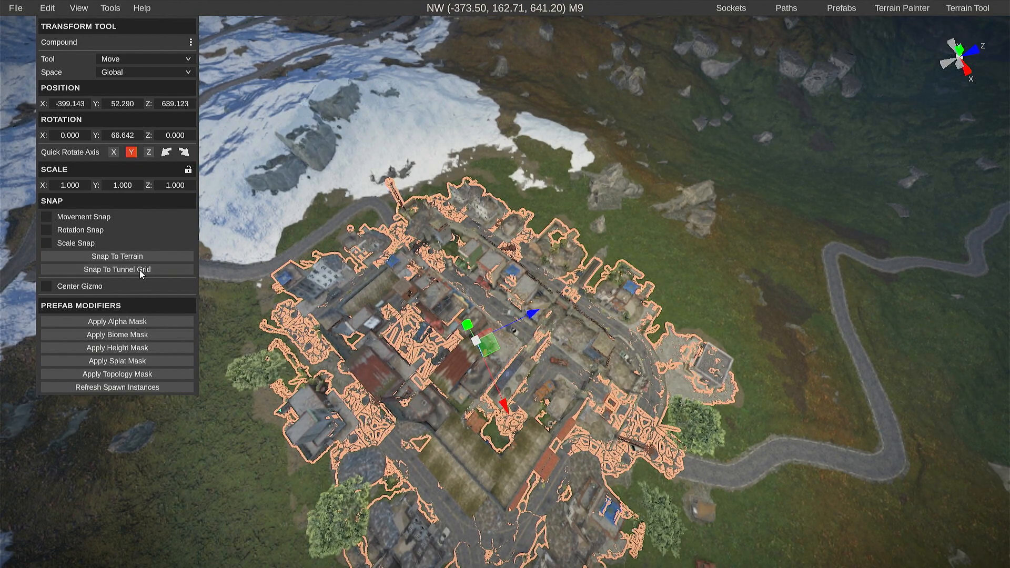
{"action": "left_click", "coordinate": [696, 213]}
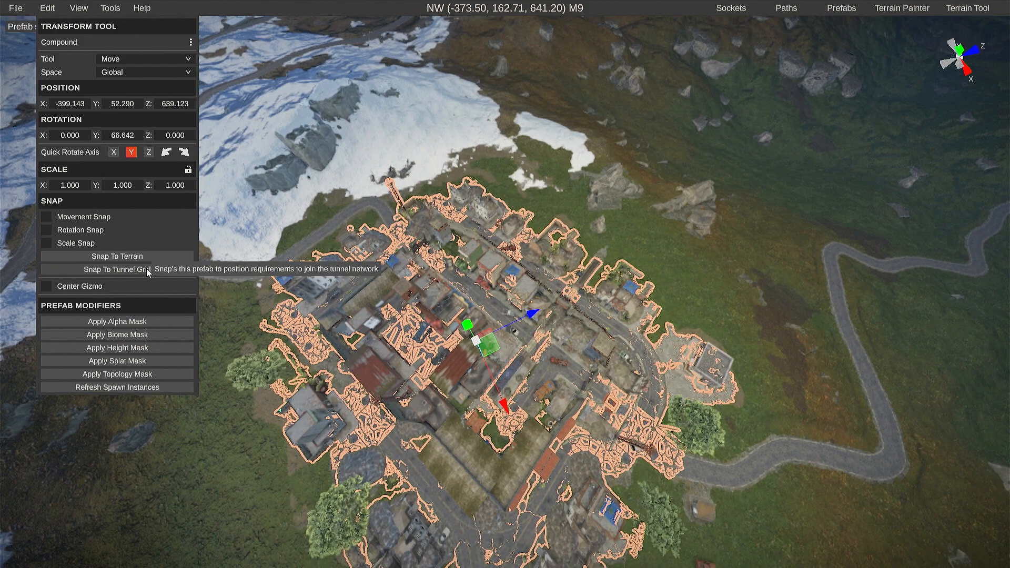
- Delete Link-Stairwell-A-1200 and its neighbouring sections from the middle of the stairwell below the Compound
{"action": "right_click_drag", "start_coordinate": [601, 332], "coordinate": [1001, 126]}
{"action": "right_click_drag", "start_coordinate": [903, 177], "coordinate": [389, 299]}
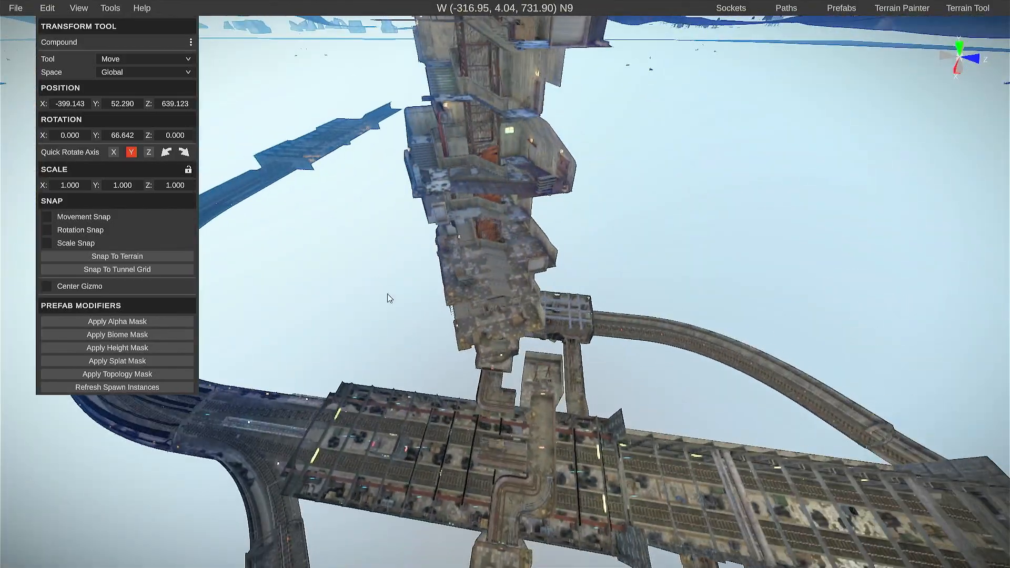
{"action": "left_click", "coordinate": [496, 349]}
{"action": "left_click", "coordinate": [483, 284]}
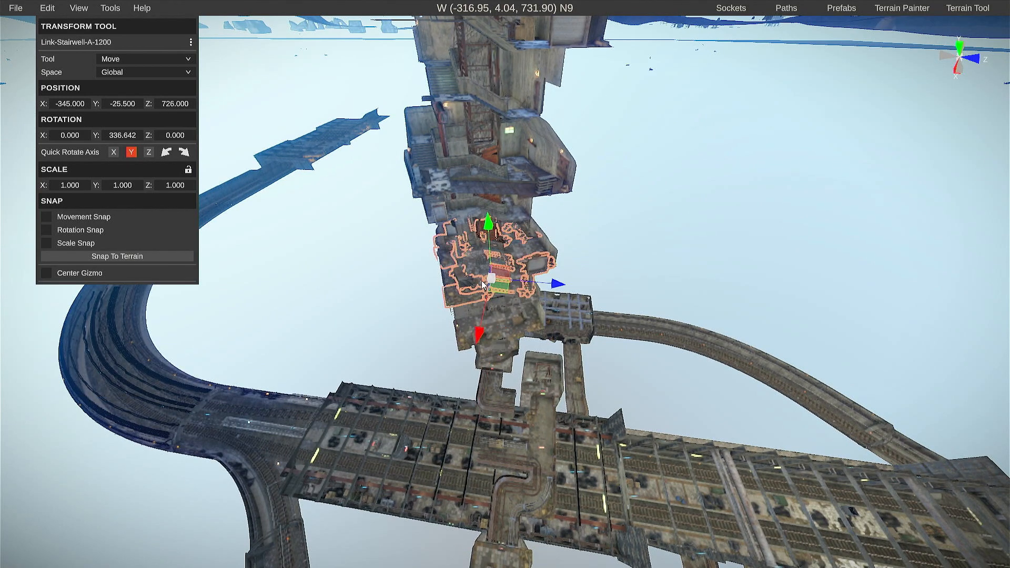
{"action": "key", "text": "Delete"}
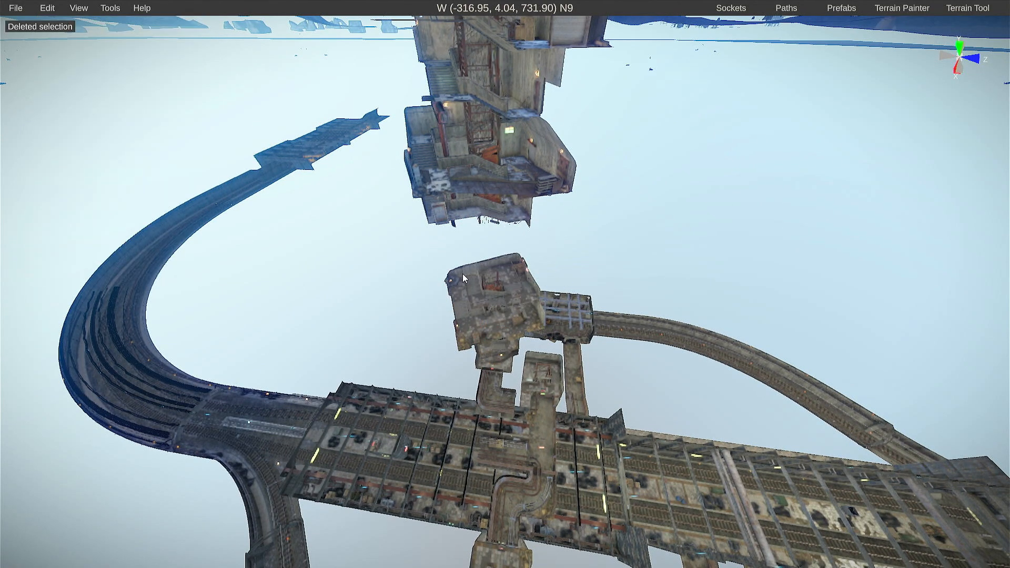
{"action": "left_click", "coordinate": [475, 184]}
{"action": "key", "text": "Delete"}
{"action": "left_click", "coordinate": [468, 292]}
{"action": "key", "text": "Delete"}
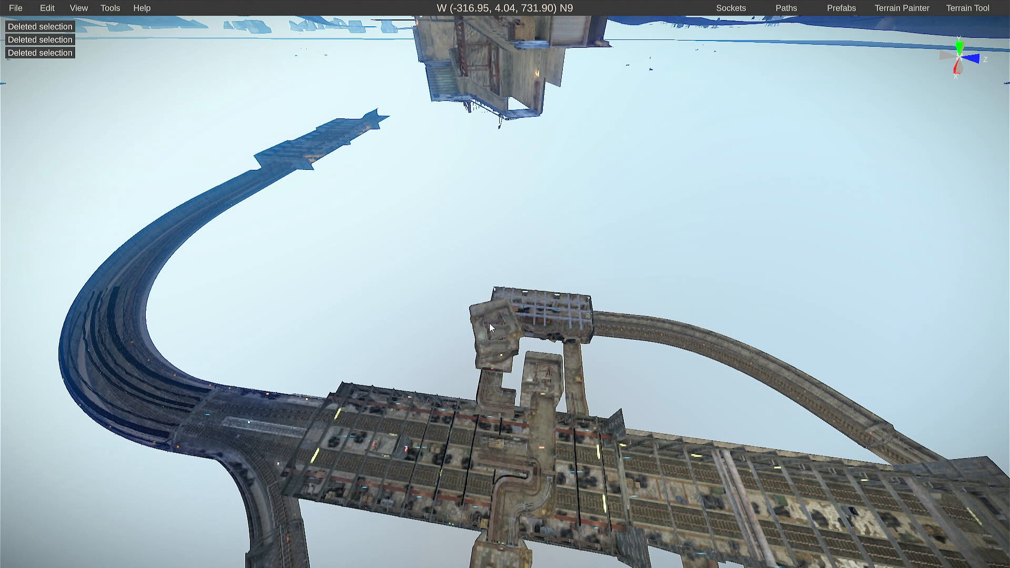
- Delete the lower stairwell sections just above the station, and select the Link-Stairwell-Bottom-F piece
{"action": "left_click", "coordinate": [490, 327]}
{"action": "key", "text": "Delete"}
{"action": "left_click", "coordinate": [499, 345]}
{"action": "key", "text": "Delete"}
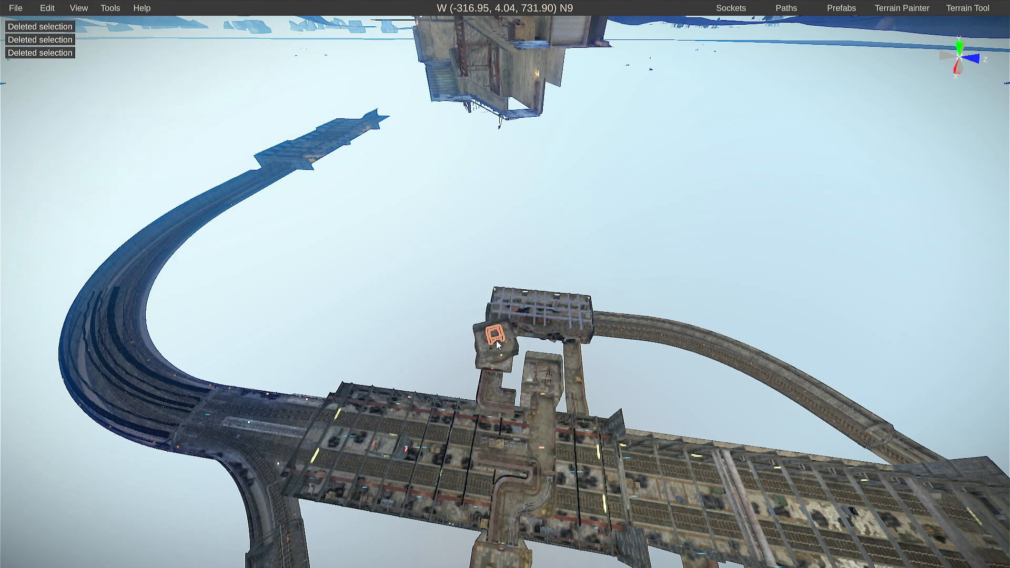
{"action": "left_click", "coordinate": [497, 355]}
{"action": "key", "text": "Delete"}
{"action": "left_click", "coordinate": [497, 356]}
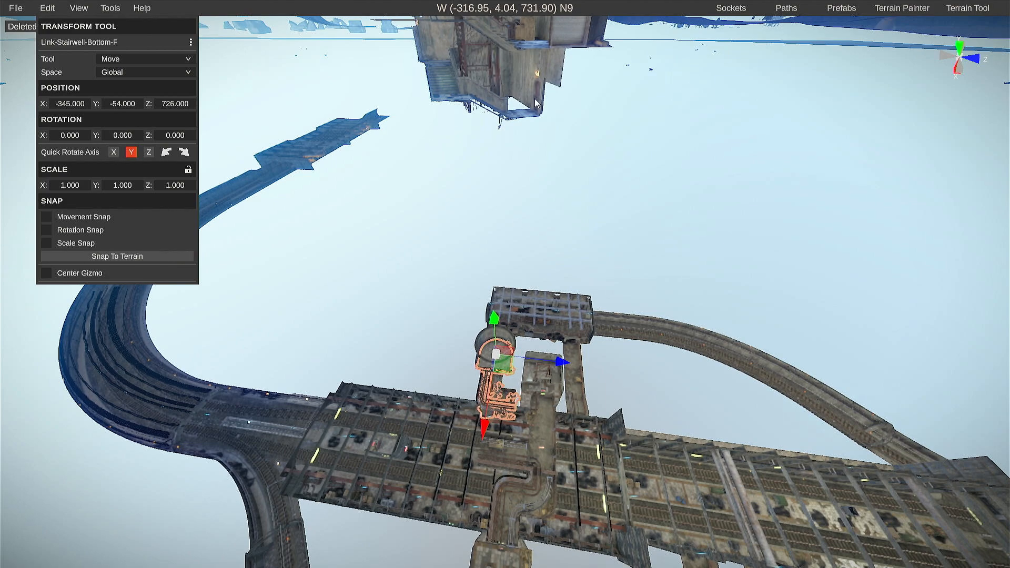
- Delete the remaining upper stairwell sections hanging beneath the Compound's entrance building
{"action": "left_click", "coordinate": [536, 102]}
{"action": "key", "text": "Delete"}
{"action": "right_click_drag", "start_coordinate": [523, 85], "coordinate": [528, 111]}
{"action": "left_click", "coordinate": [434, 103]}
{"action": "key", "text": "Delete"}
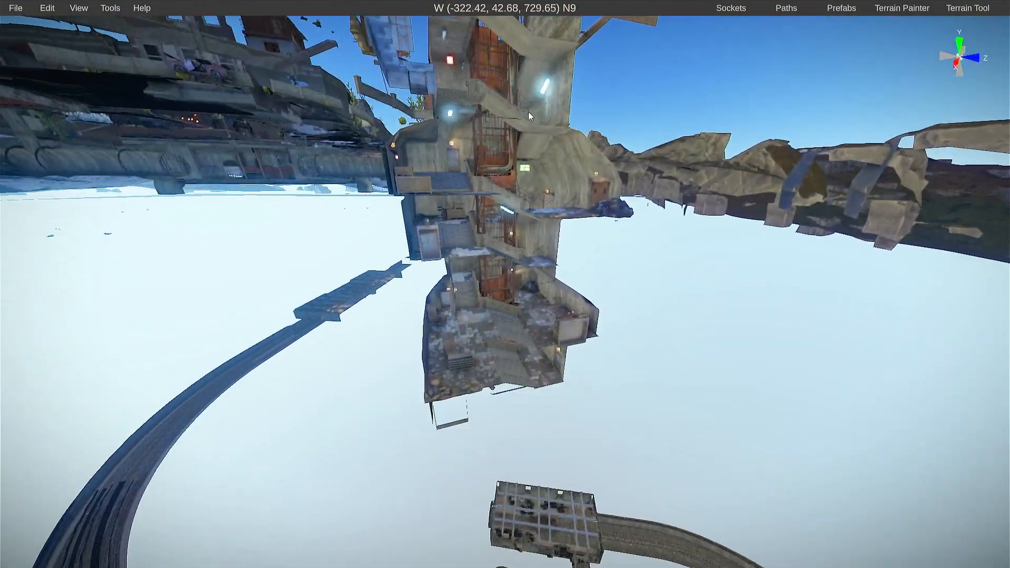
{"action": "left_click", "coordinate": [513, 173]}
{"action": "key", "text": "Delete"}
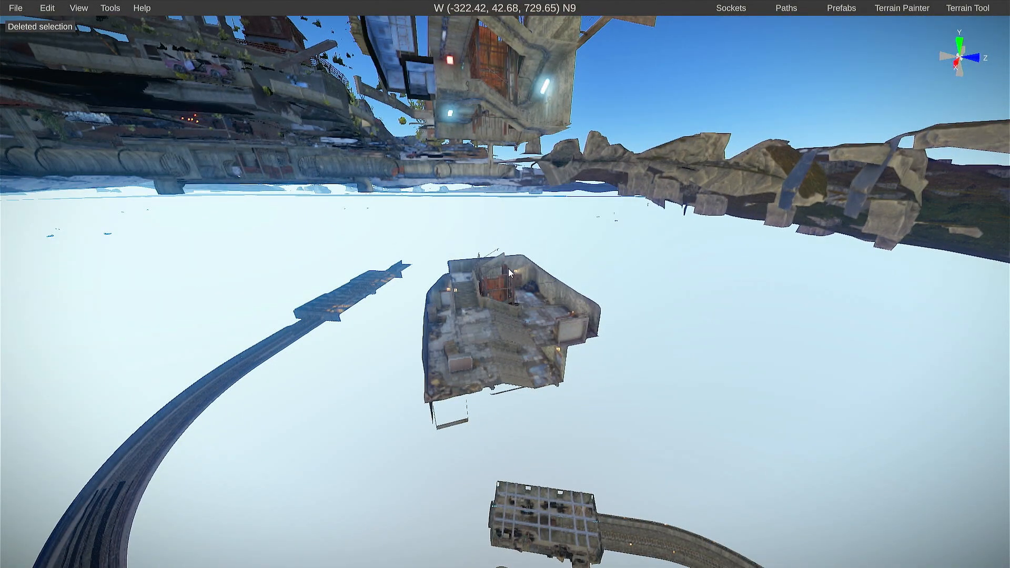
{"action": "left_click", "coordinate": [508, 268]}
{"action": "key", "text": "Delete"}
- Delete the Link-Stairwell-Bottom-F piece connecting the stairwell to the underground station
{"action": "right_click_drag", "start_coordinate": [490, 235], "coordinate": [264, 189]}
{"action": "left_click", "coordinate": [263, 169]}
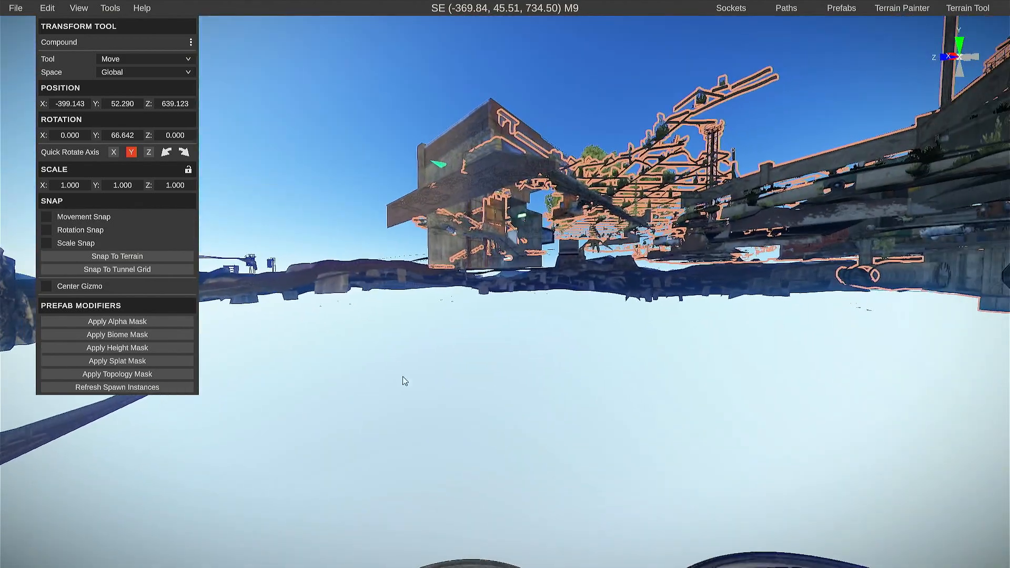
{"action": "right_click_drag", "start_coordinate": [403, 381], "coordinate": [45, 467]}
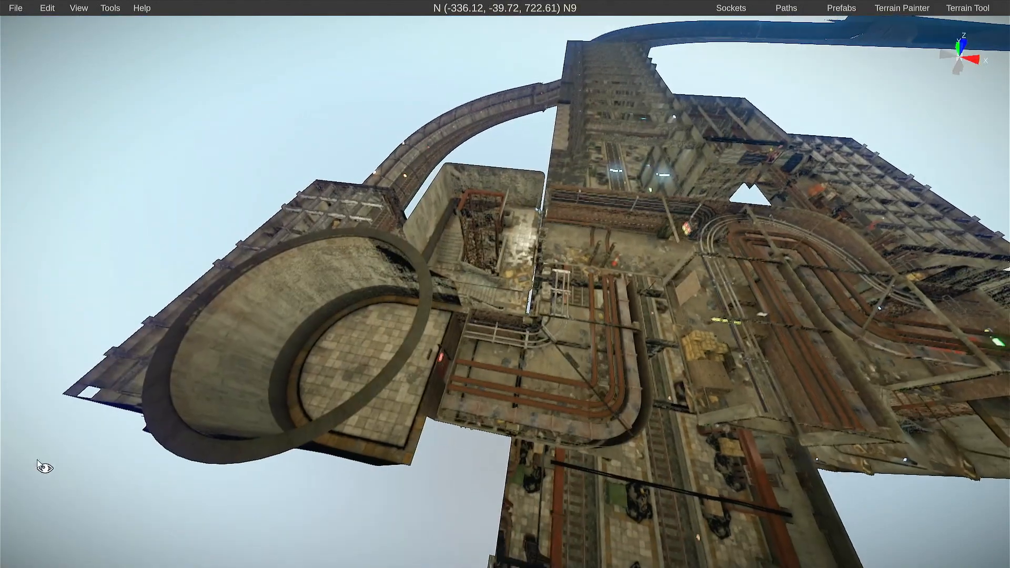
{"action": "left_click", "coordinate": [290, 368]}
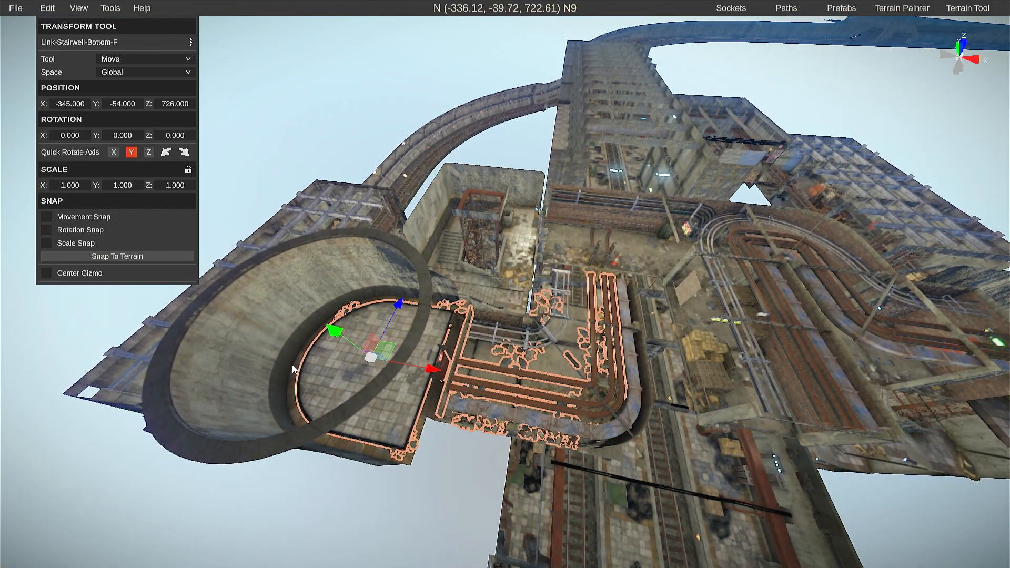
{"action": "key", "text": "Delete"}
- Clear all tunnel links from the map and create the tunnel links again with the custom procedural tools
{"action": "right_click_drag", "start_coordinate": [518, 359], "coordinate": [544, 314]}
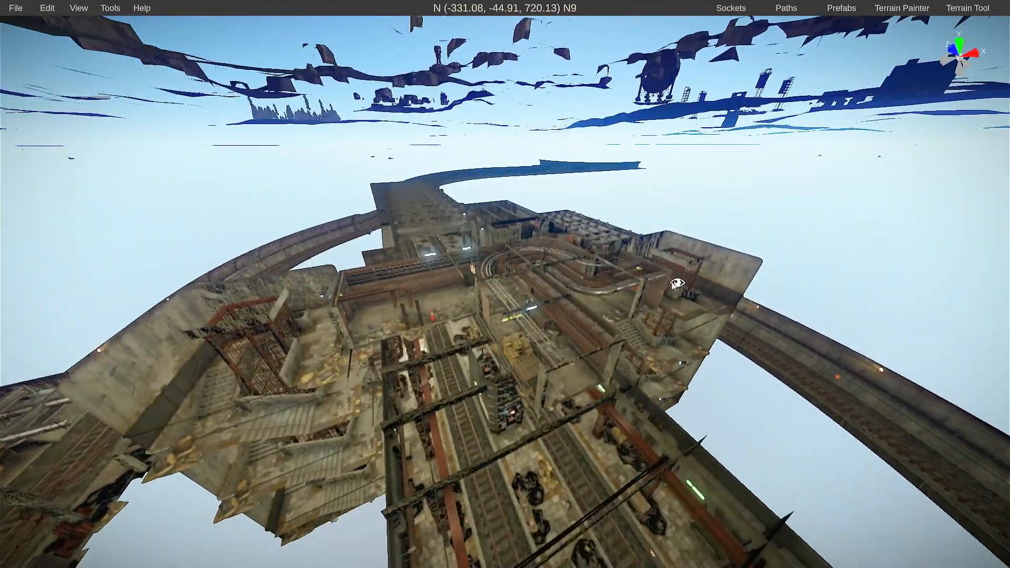
{"action": "left_click", "coordinate": [545, 313]}
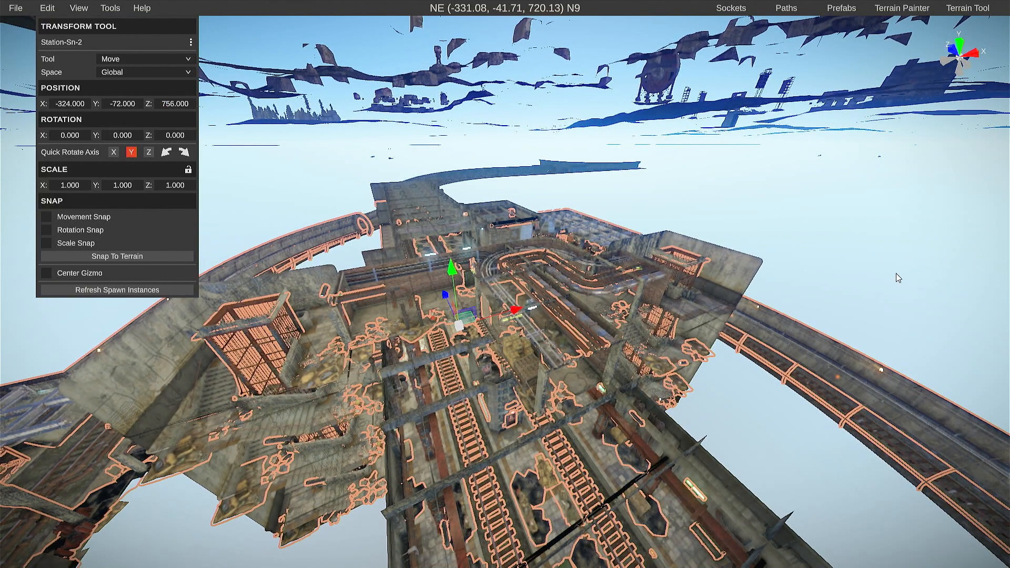
{"action": "left_click", "coordinate": [893, 278]}
{"action": "right_click_drag", "start_coordinate": [893, 278], "coordinate": [802, 245]}
{"action": "key", "text": "s"}
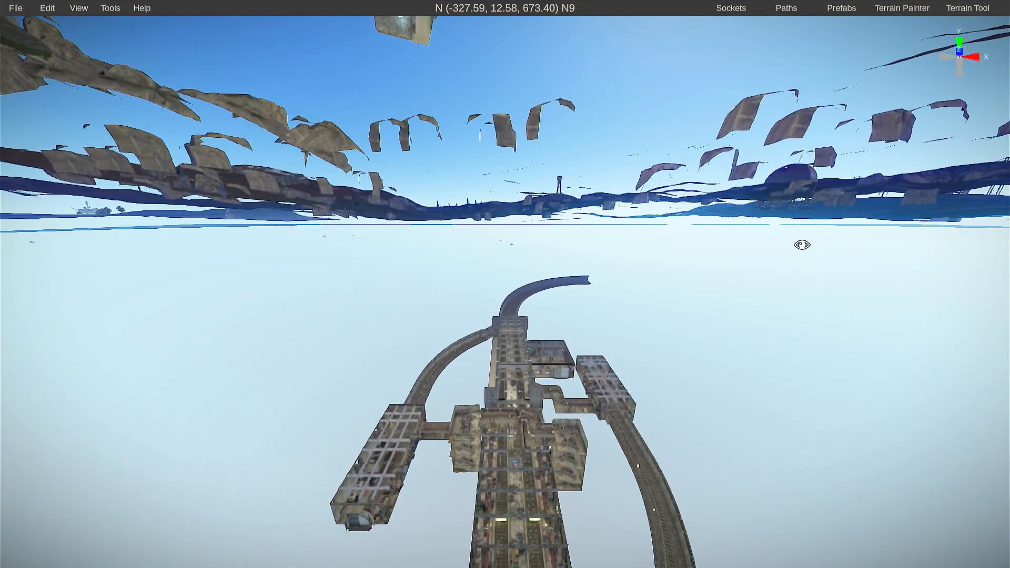
{"action": "left_click", "coordinate": [109, 9]}
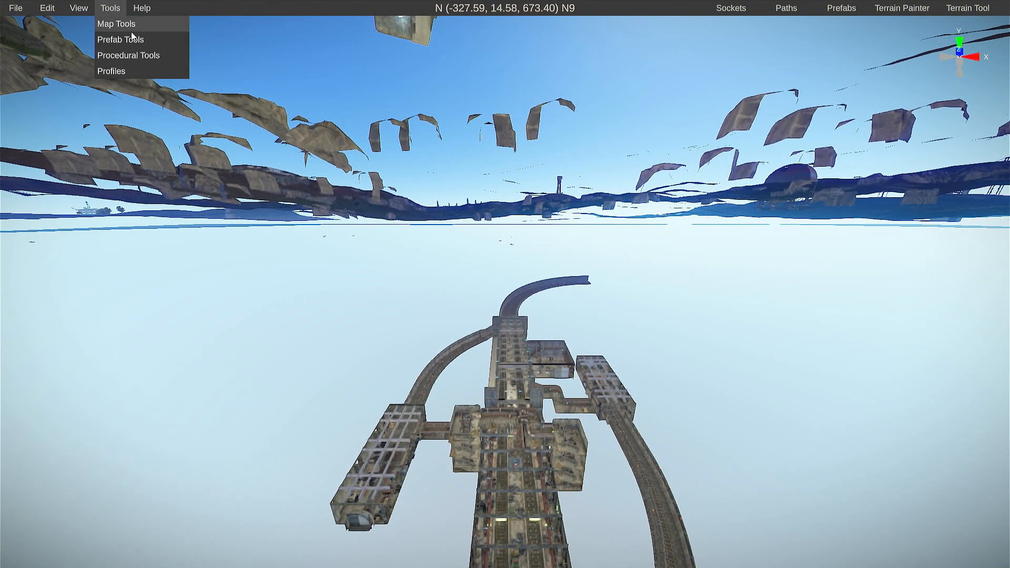
{"action": "mouse_move", "coordinate": [160, 55]}
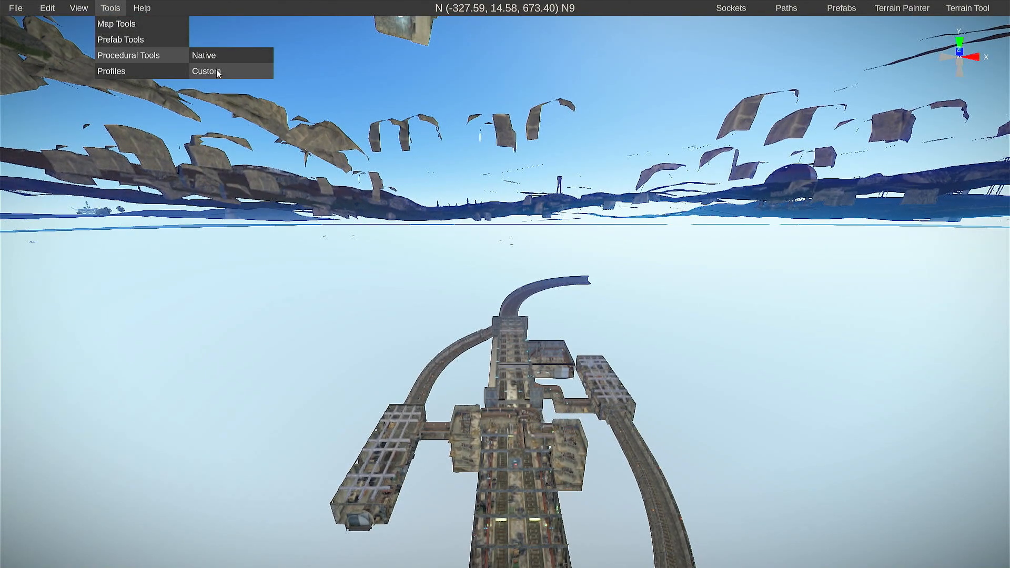
{"action": "mouse_move", "coordinate": [229, 75]}
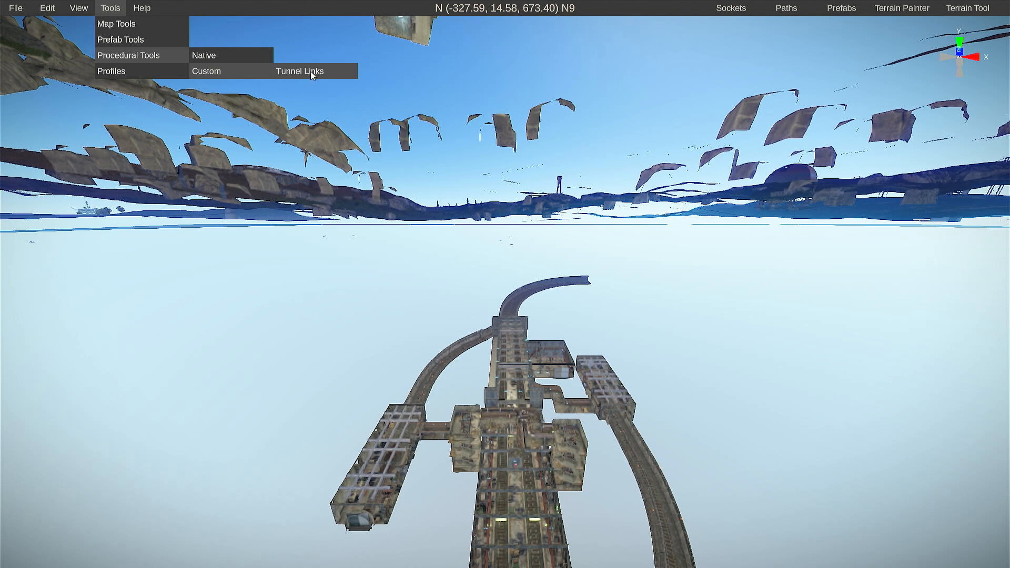
{"action": "mouse_move", "coordinate": [311, 74]}
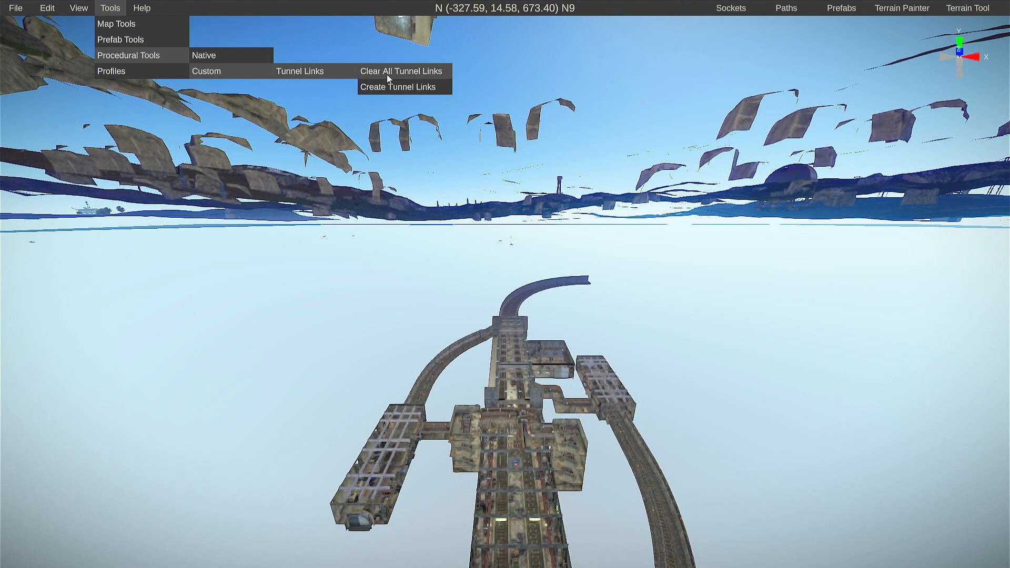
{"action": "left_click", "coordinate": [432, 76]}
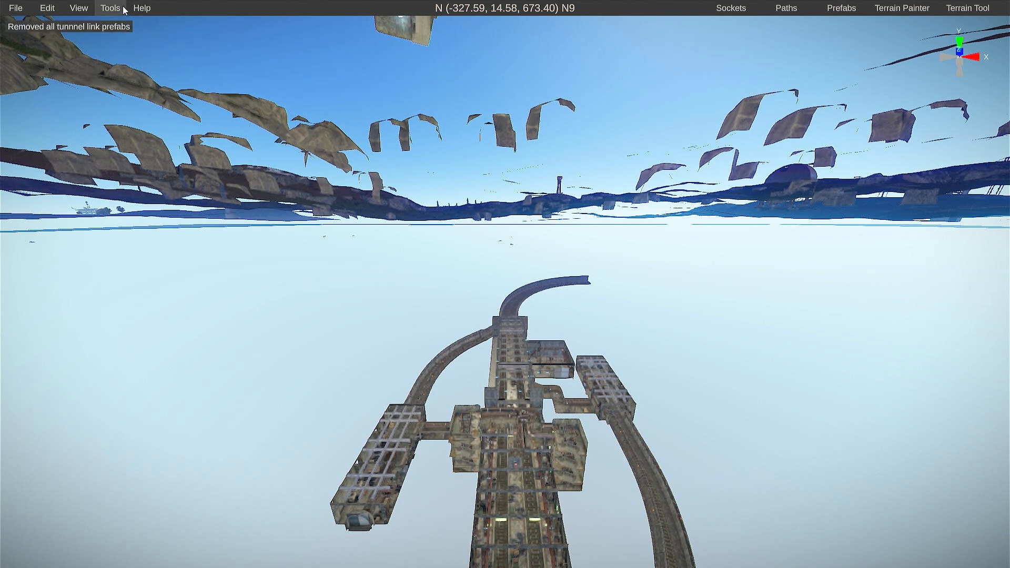
{"action": "left_click", "coordinate": [108, 9]}
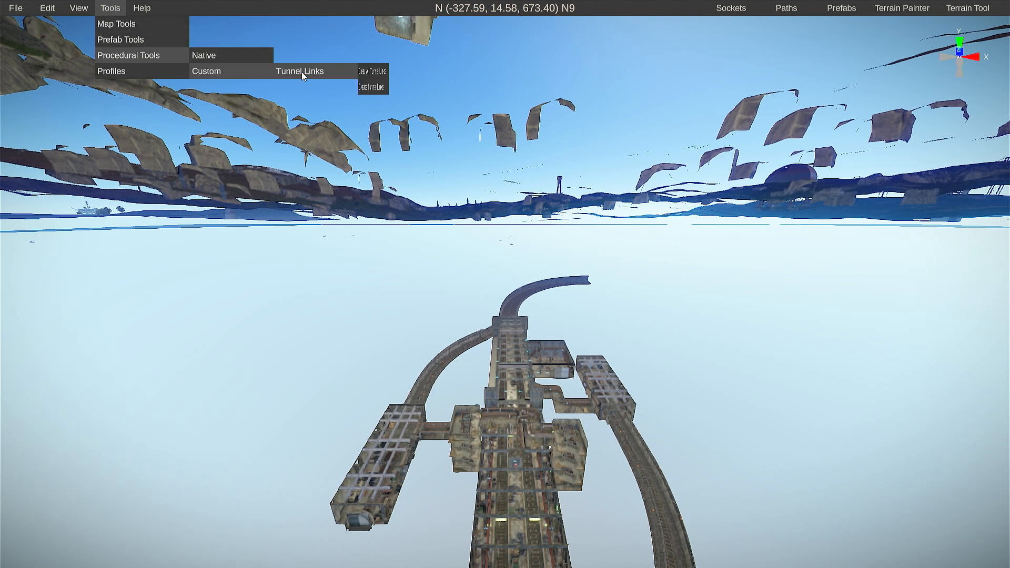
{"action": "left_click", "coordinate": [391, 88]}
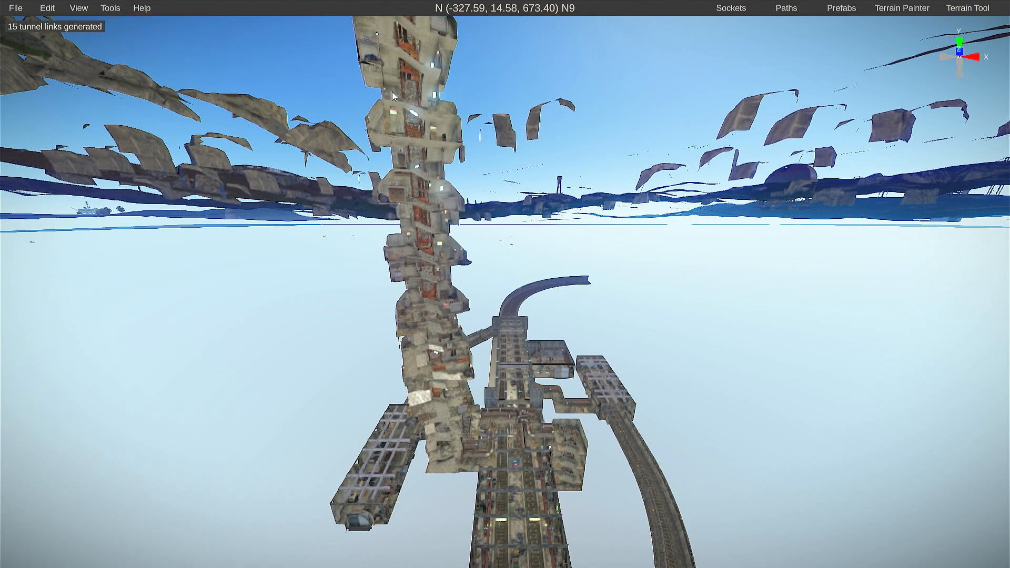
- Examine the regenerated stairwell near grid N9 from the surface entrance down to the platform door, and from outside
{"action": "right_click_drag", "start_coordinate": [572, 377], "coordinate": [1, 567]}
{"action": "key", "text": "w"}
{"action": "key", "text": "d"}
{"action": "key", "text": "w"}
{"action": "key", "text": "w"}
{"action": "key", "text": "w"}
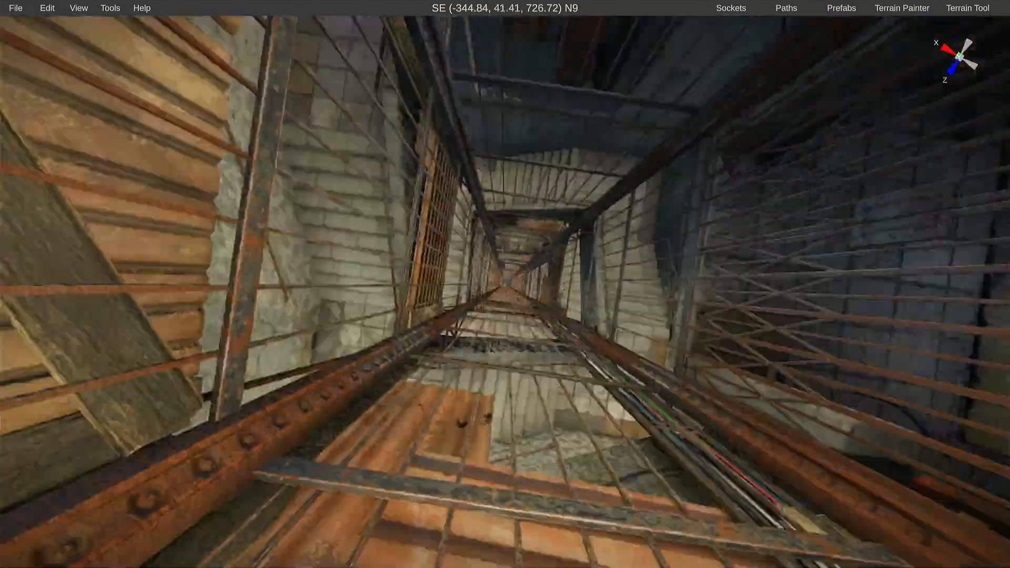
{"action": "key", "text": "w"}
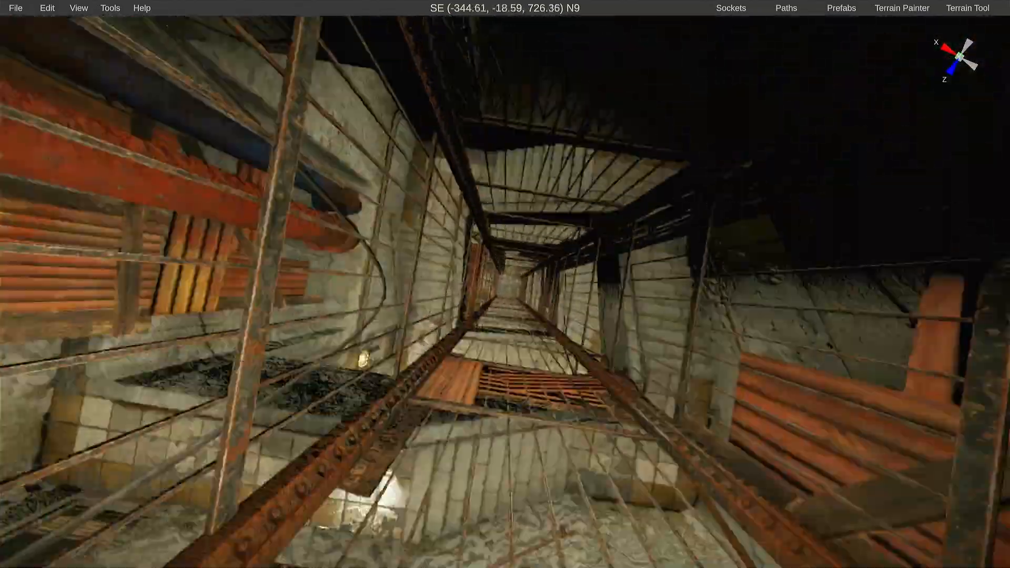
{"action": "right_click_drag", "start_coordinate": [1, 567], "coordinate": [9, 278]}
{"action": "key", "text": "w"}
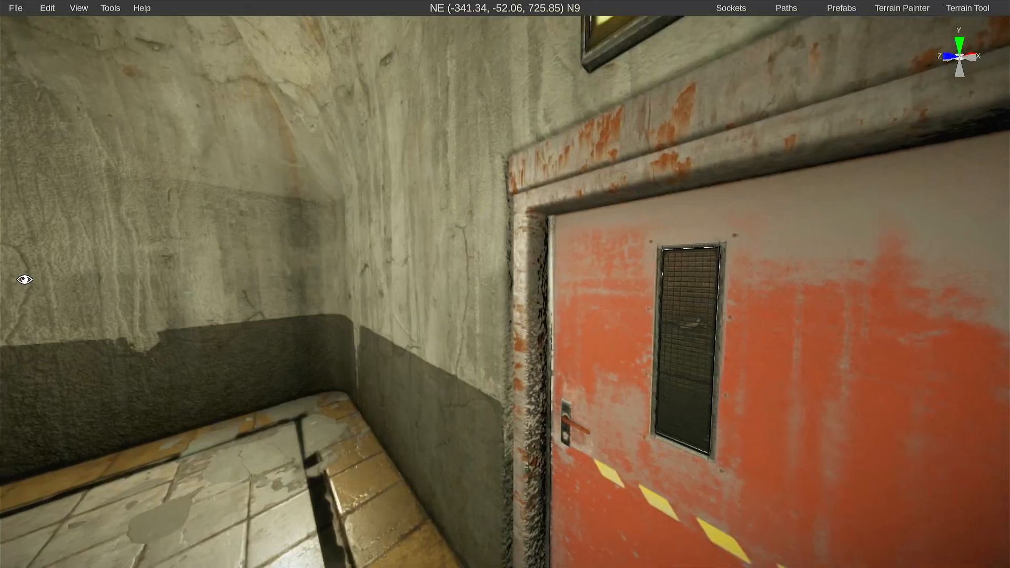
{"action": "right_click_drag", "start_coordinate": [25, 279], "coordinate": [748, 316]}
{"action": "key", "text": "w"}
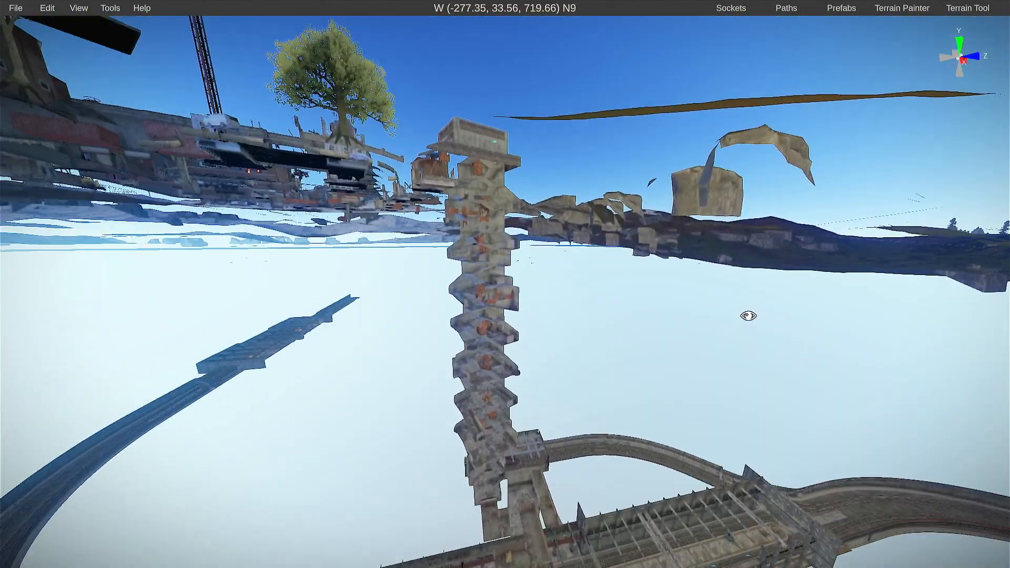
- Clear all tunnel links from the map with the custom procedural tools
{"action": "left_click", "coordinate": [112, 7]}
{"action": "mouse_move", "coordinate": [130, 55]}
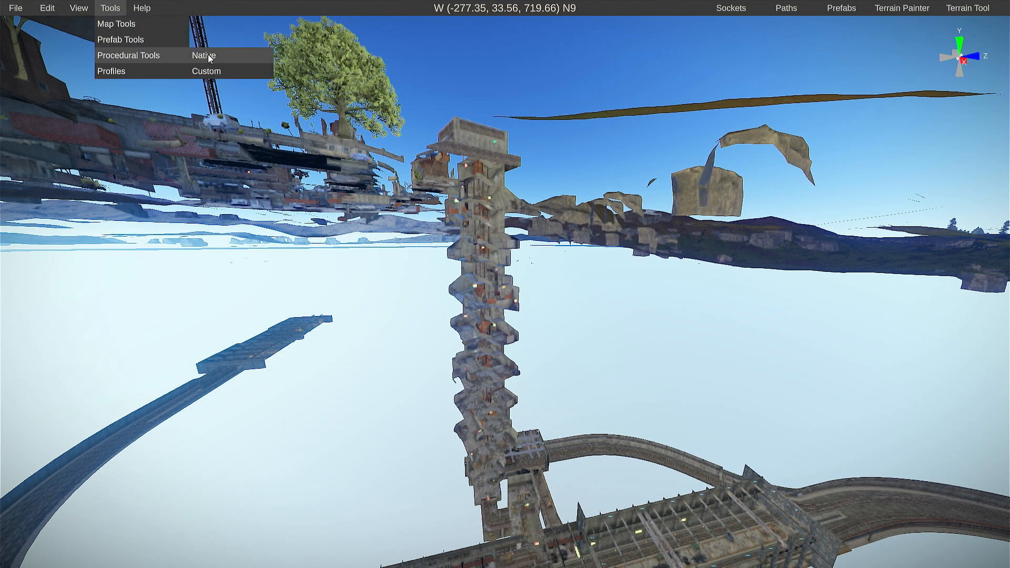
{"action": "mouse_move", "coordinate": [198, 55]}
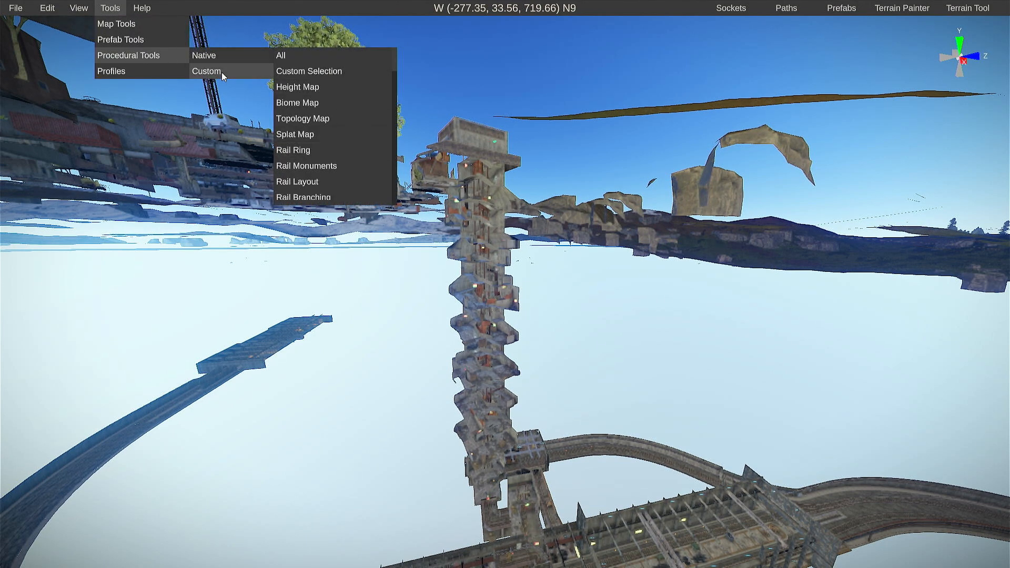
{"action": "mouse_move", "coordinate": [221, 71]}
{"action": "mouse_move", "coordinate": [312, 71]}
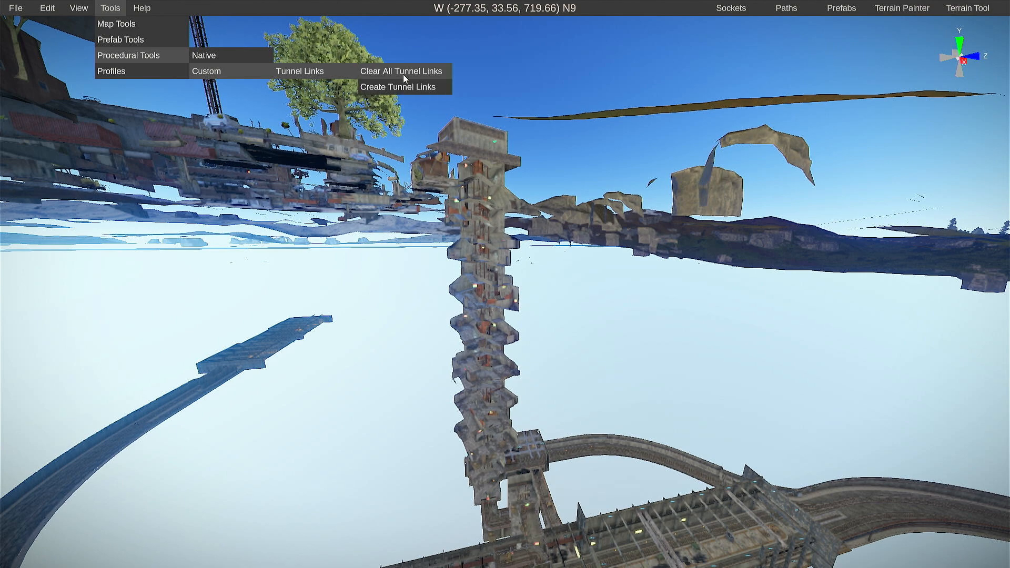
{"action": "left_click", "coordinate": [403, 74]}
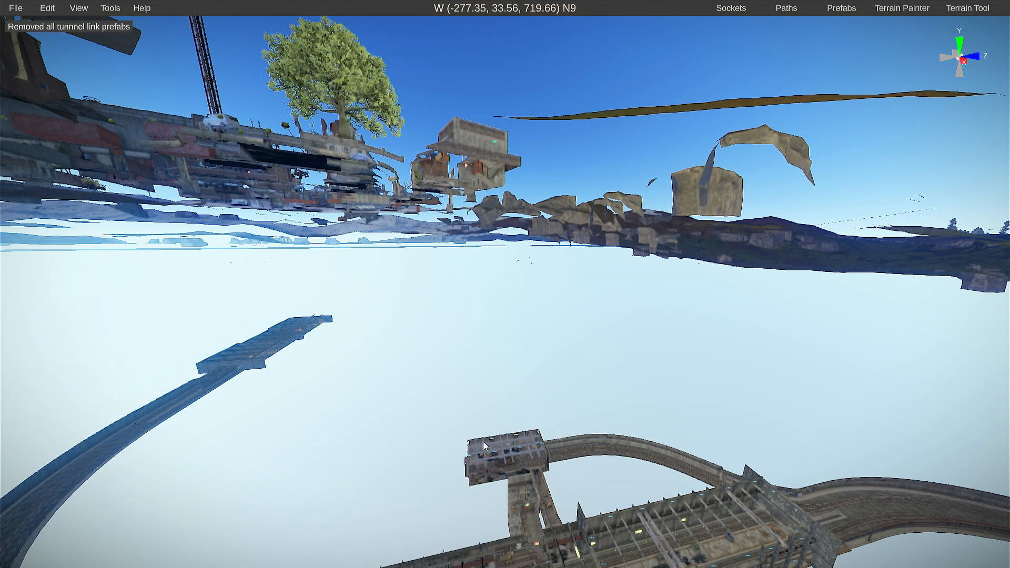
- Rotate the Compound monument to 246.642 degrees about the Y axis and snap it to the tunnel grid
{"action": "right_click_drag", "start_coordinate": [267, 415], "coordinate": [288, 451]}
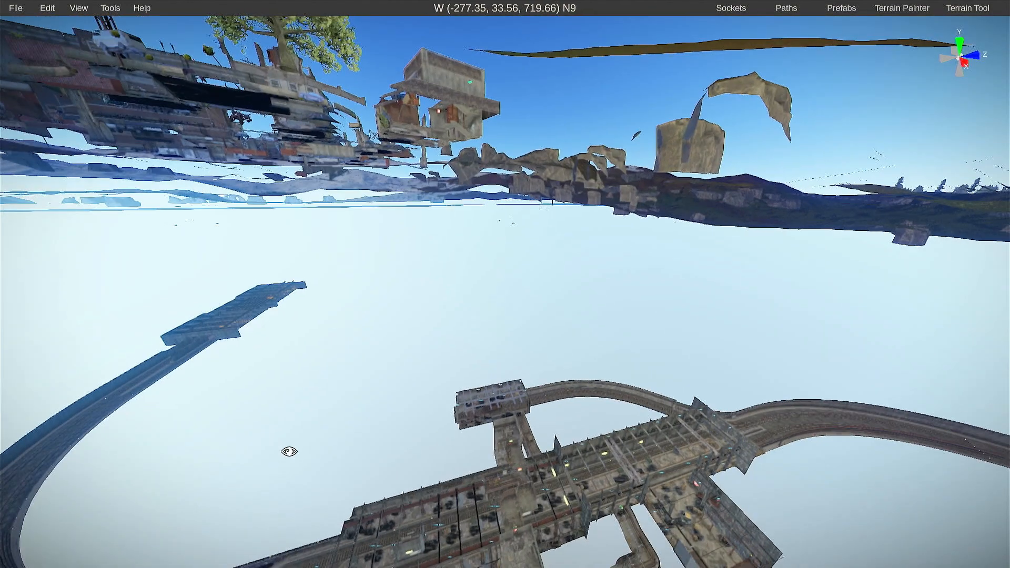
{"action": "left_click", "coordinate": [109, 8]}
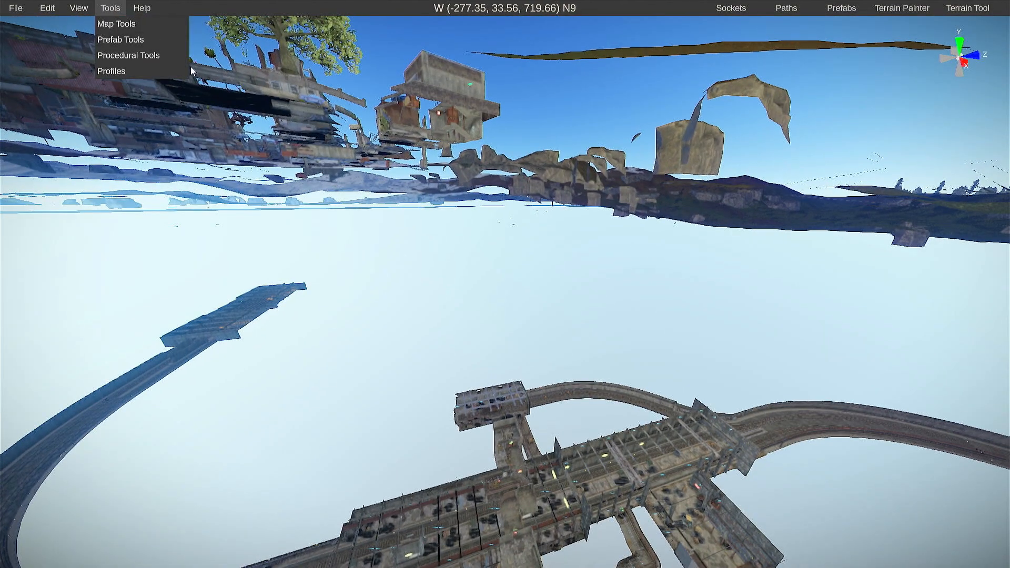
{"action": "right_click_drag", "start_coordinate": [696, 289], "coordinate": [393, 332]}
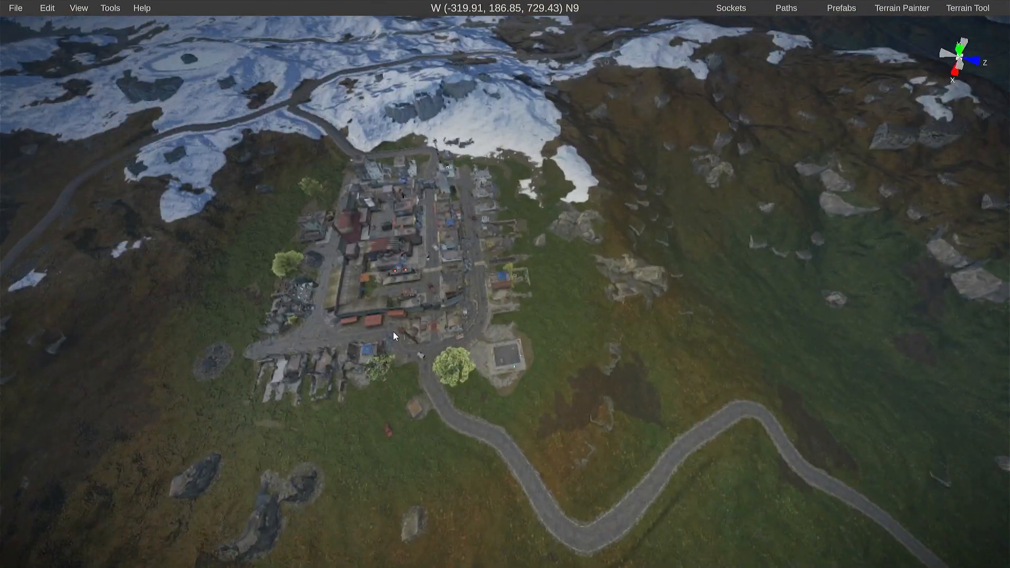
{"action": "left_click", "coordinate": [393, 331]}
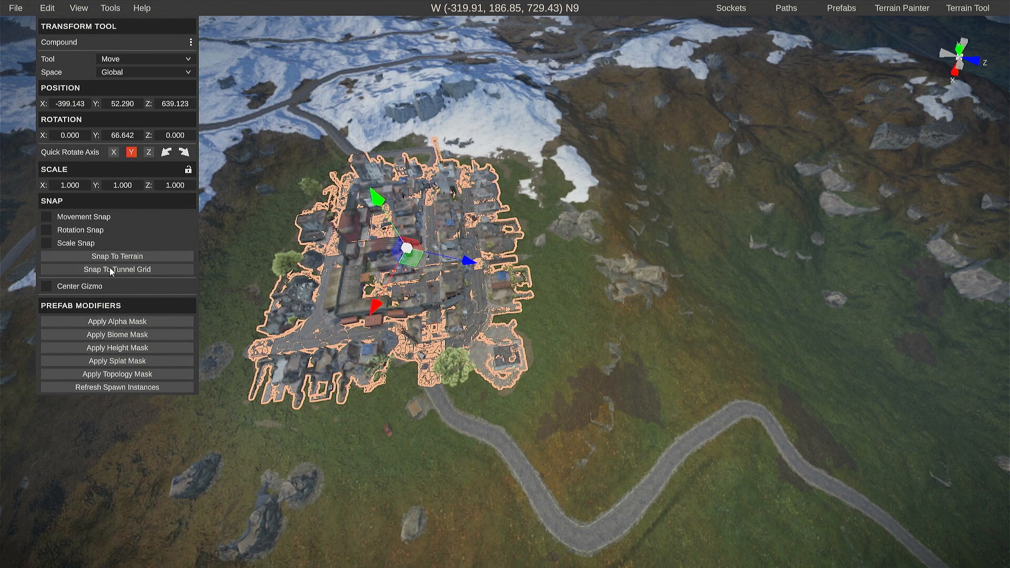
{"action": "left_click", "coordinate": [88, 270]}
{"action": "left_click", "coordinate": [162, 153]}
{"action": "left_click", "coordinate": [163, 153]}
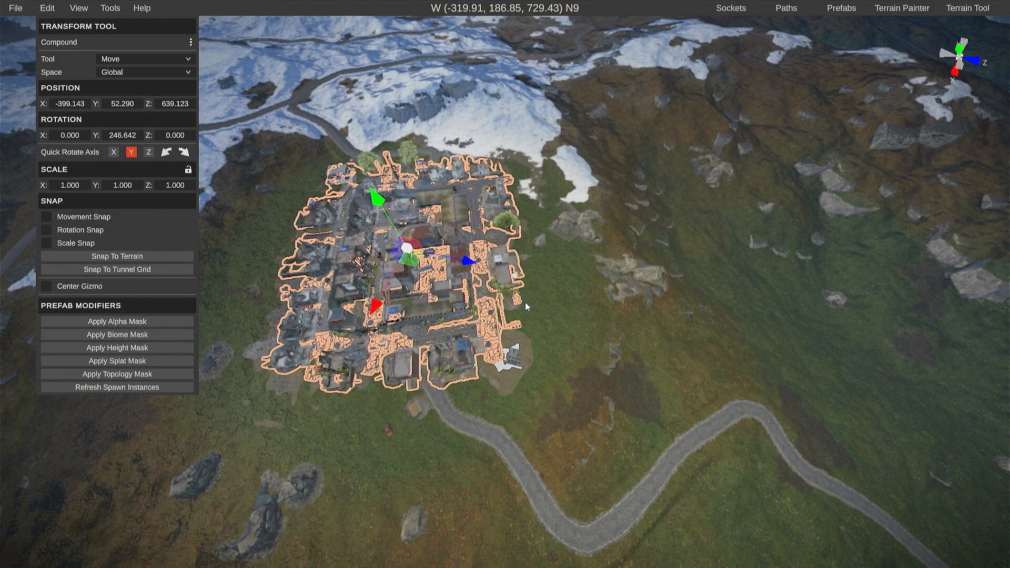
{"action": "right_click_drag", "start_coordinate": [525, 302], "coordinate": [453, 406]}
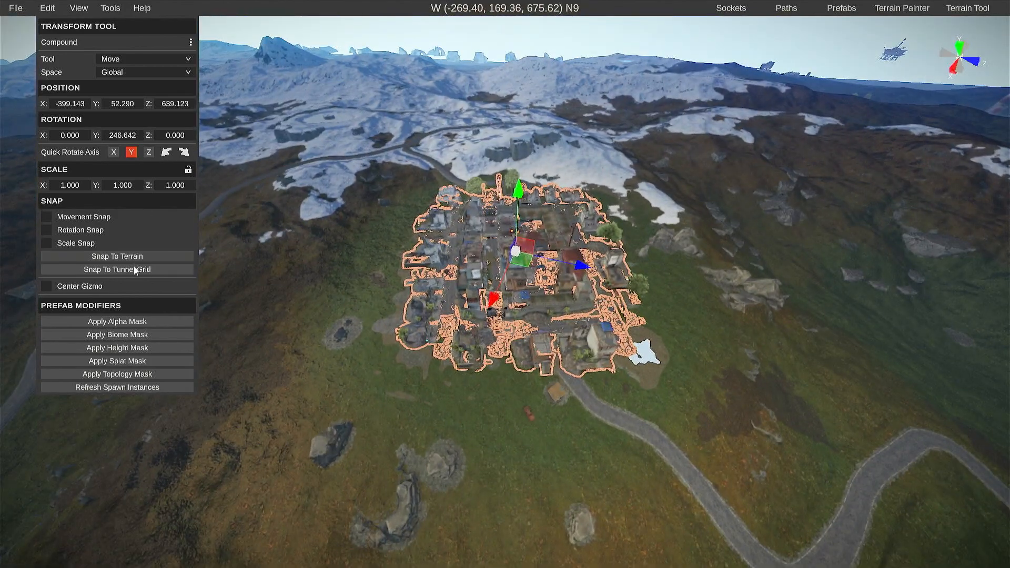
{"action": "left_click", "coordinate": [134, 270]}
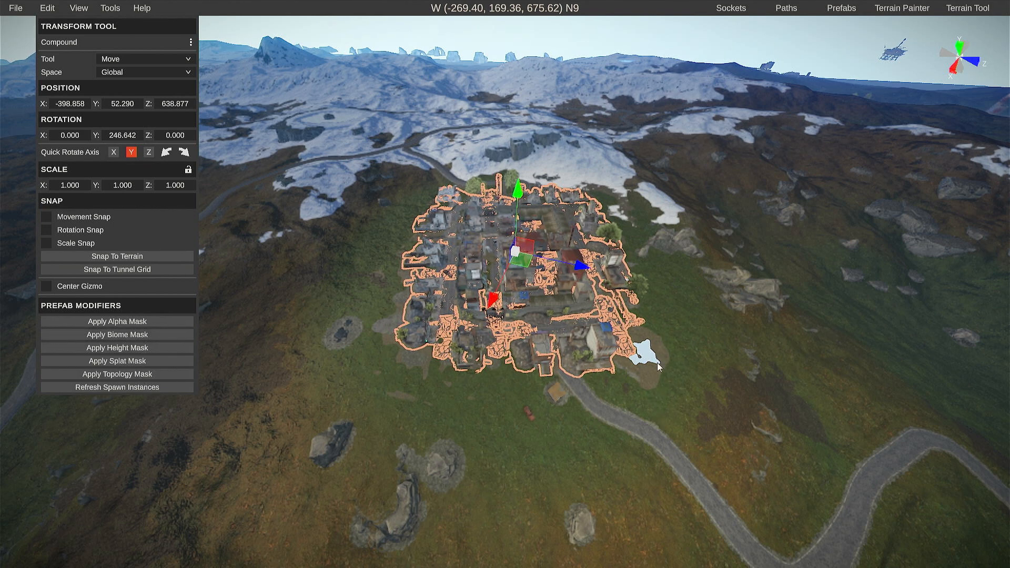
- Erase the leftover terrain hole beside the Compound on the Alpha layer with the Eraser at brush size 61
{"action": "right_click_drag", "start_coordinate": [657, 363], "coordinate": [599, 424]}
{"action": "key", "text": "w"}
{"action": "key", "text": "a"}
{"action": "right_click_drag", "start_coordinate": [698, 425], "coordinate": [686, 422]}
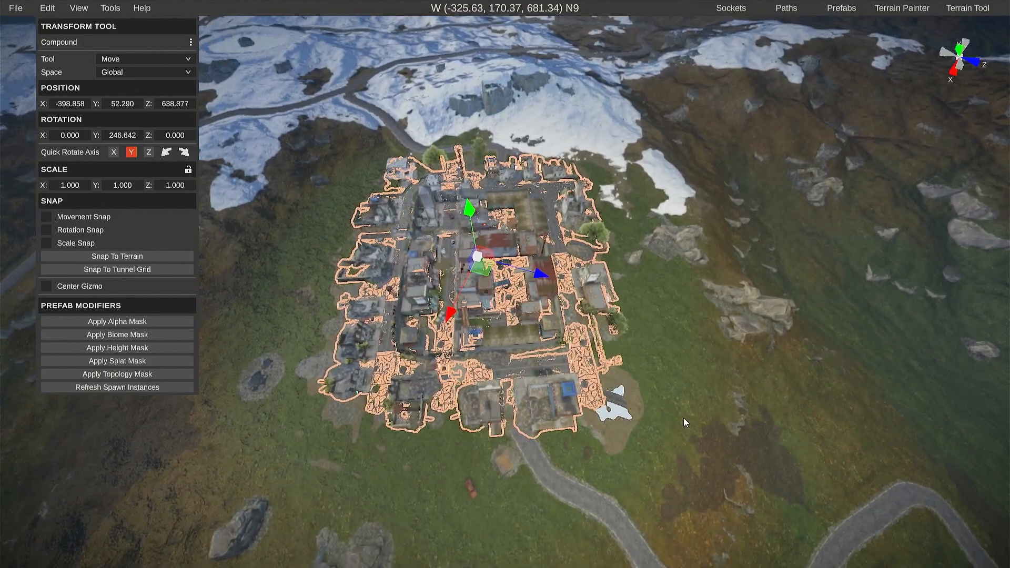
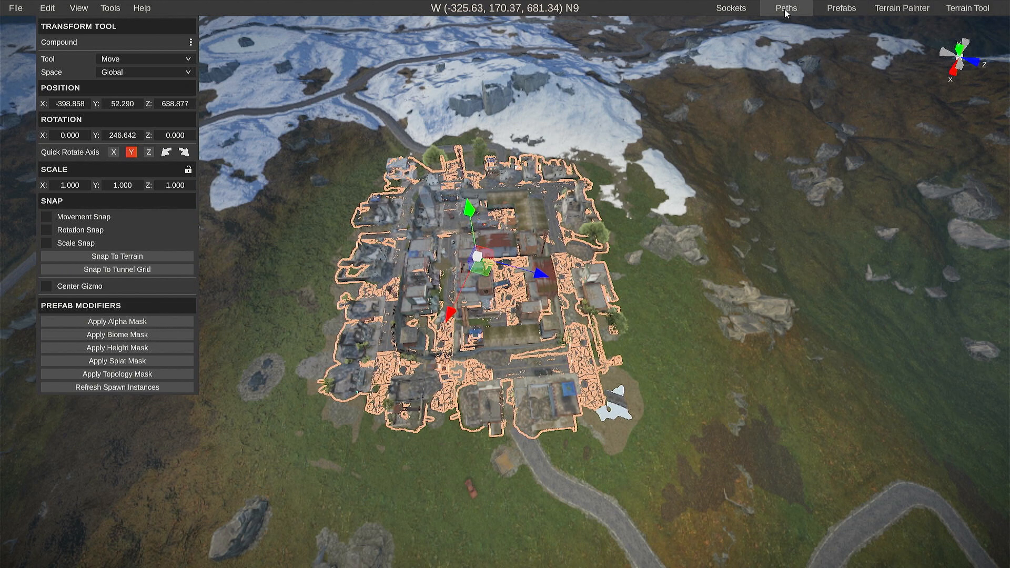
{"action": "left_click", "coordinate": [962, 9]}
{"action": "left_click", "coordinate": [900, 8]}
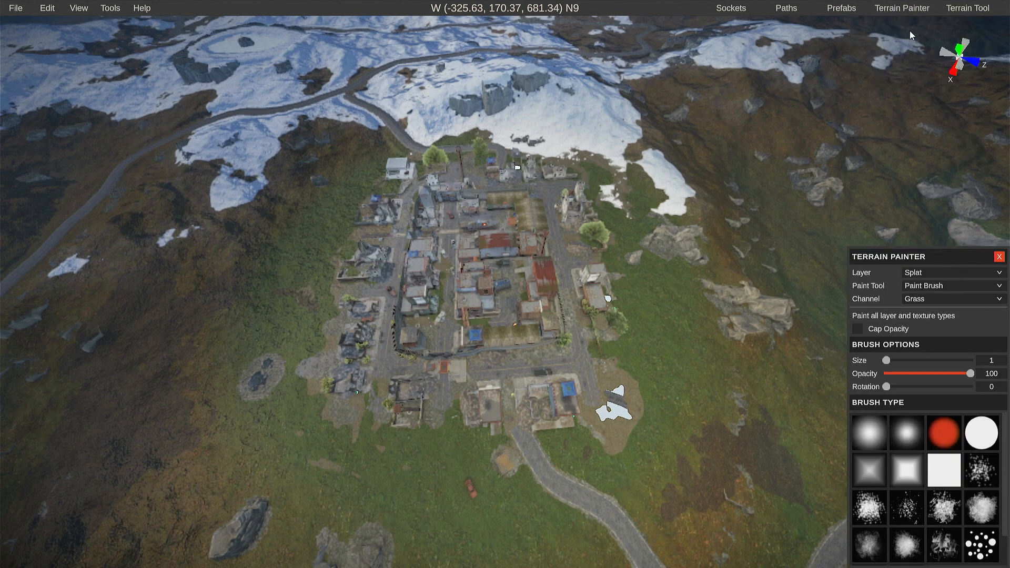
{"action": "left_click", "coordinate": [917, 273]}
{"action": "left_click", "coordinate": [924, 306]}
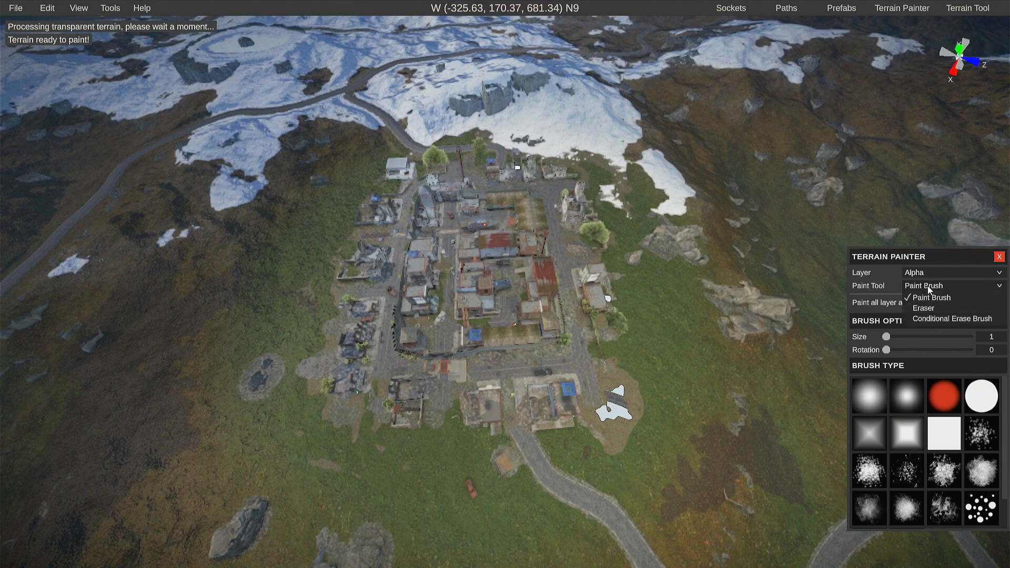
{"action": "left_click", "coordinate": [922, 308]}
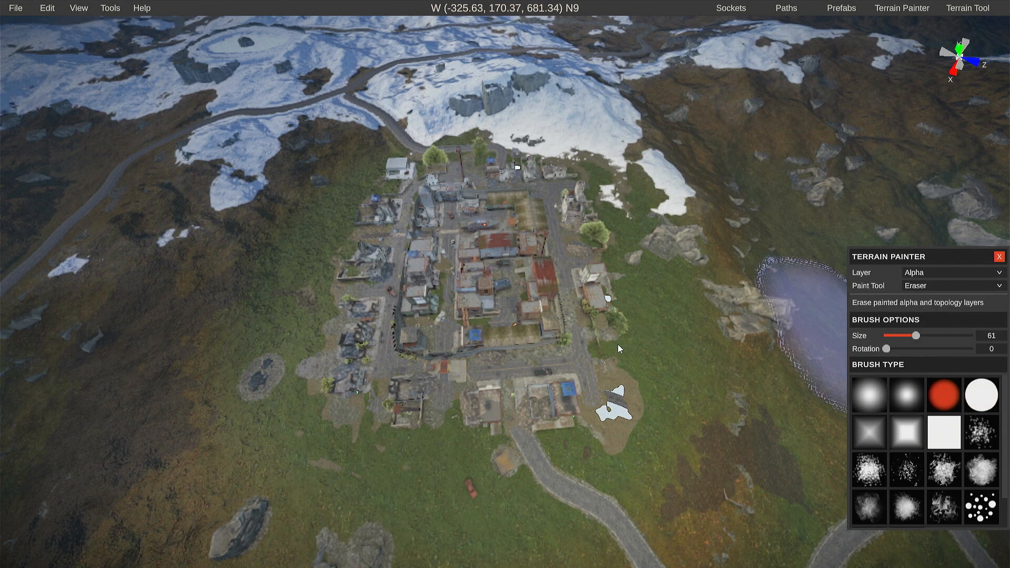
{"action": "left_click", "coordinate": [577, 318]}
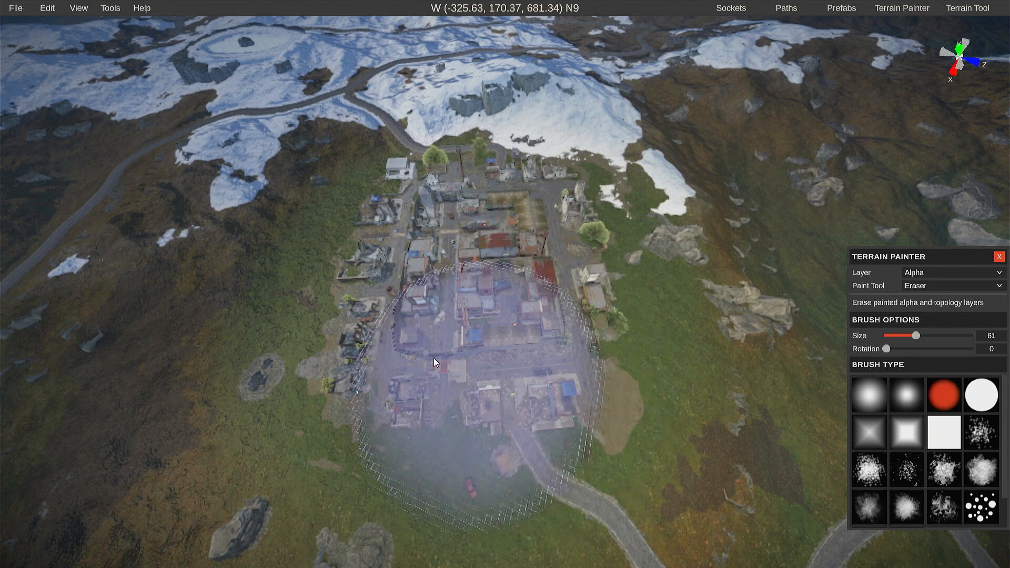
{"action": "left_click", "coordinate": [999, 257]}
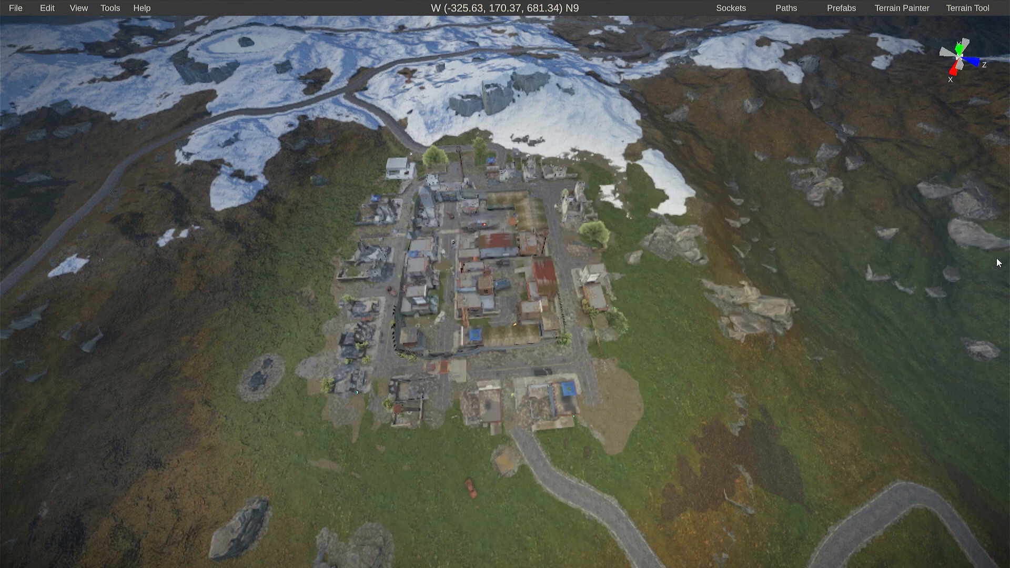
- Paint the Grass splat over the terrain around the Compound at size 61 and undo the last stroke
{"action": "left_click", "coordinate": [900, 7]}
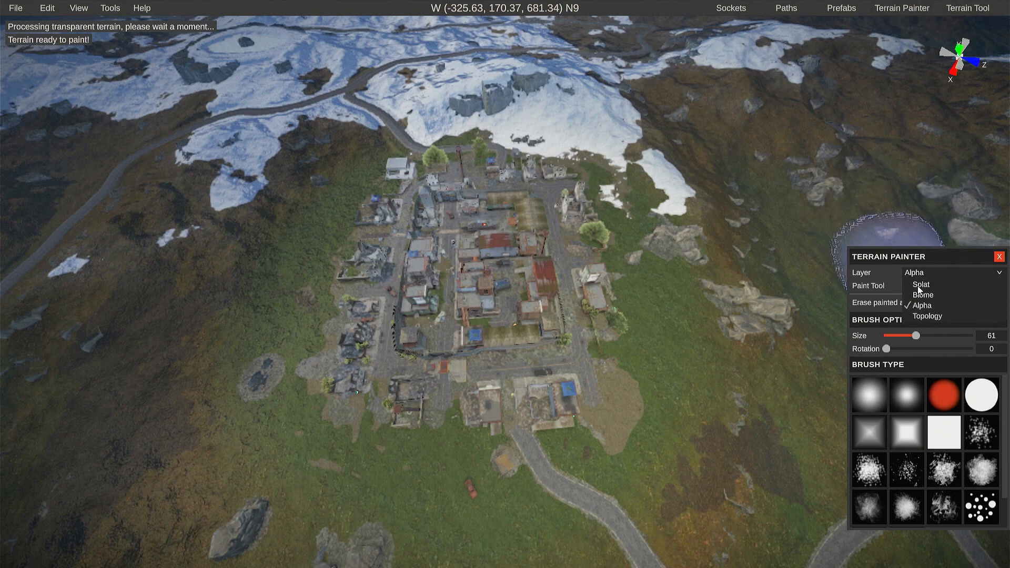
{"action": "left_click", "coordinate": [919, 285]}
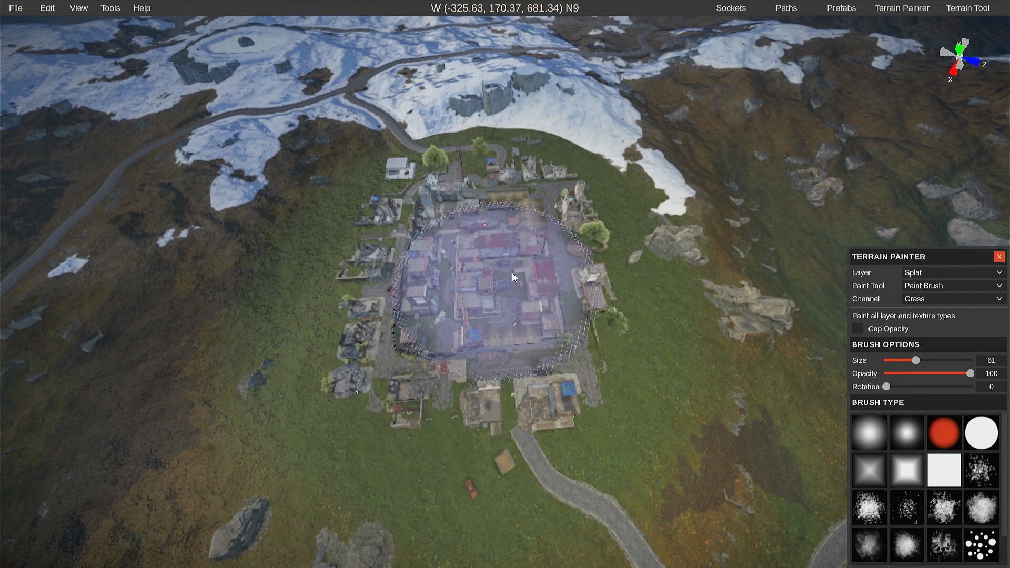
{"action": "key", "text": "ctrl+z"}
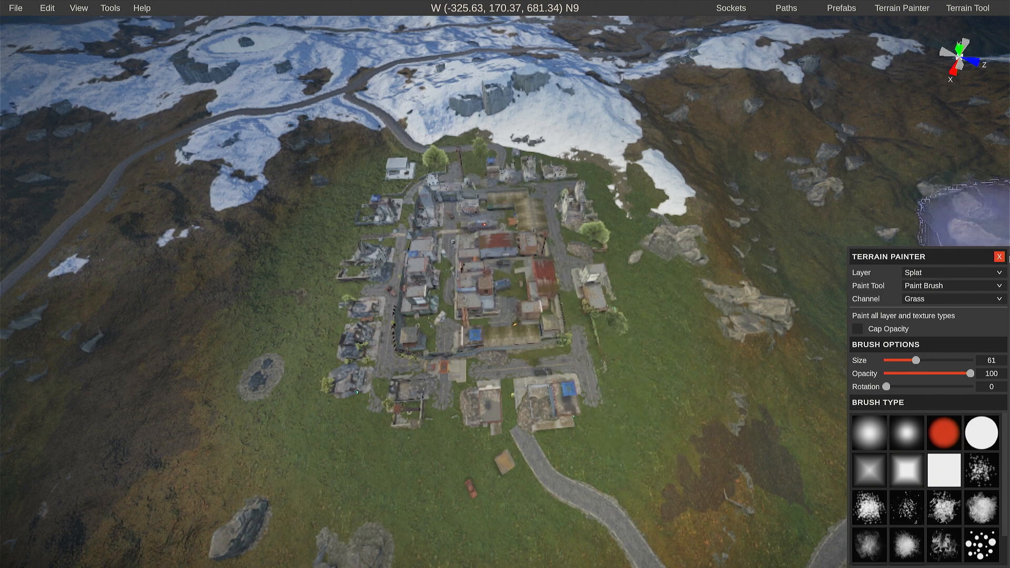
{"action": "left_click", "coordinate": [999, 257]}
- Apply the Compound's biome, height, splat, topology and alpha masks to the terrain, then clear the selection
{"action": "left_click", "coordinate": [465, 270]}
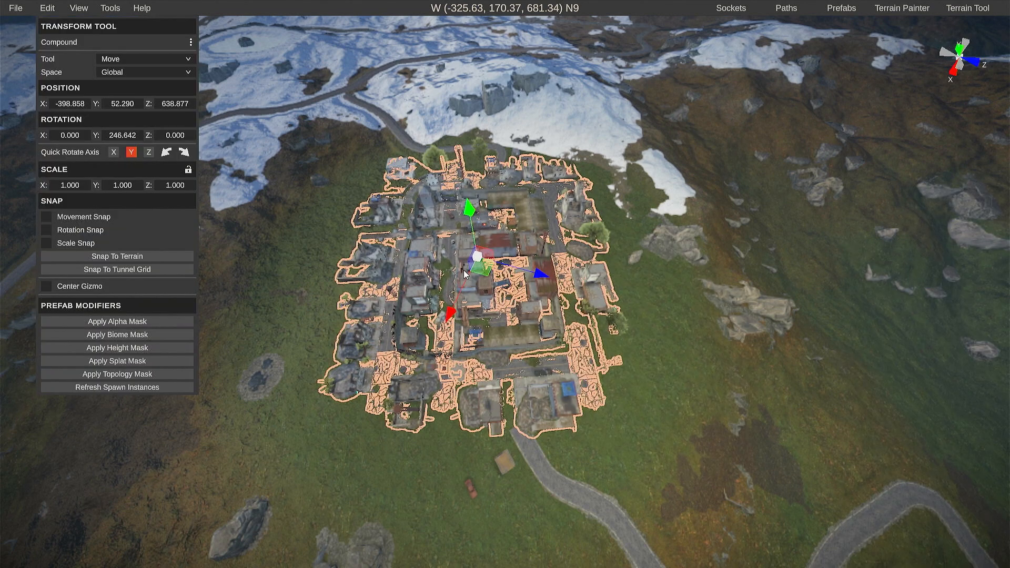
{"action": "left_click", "coordinate": [127, 336]}
{"action": "left_click", "coordinate": [116, 352]}
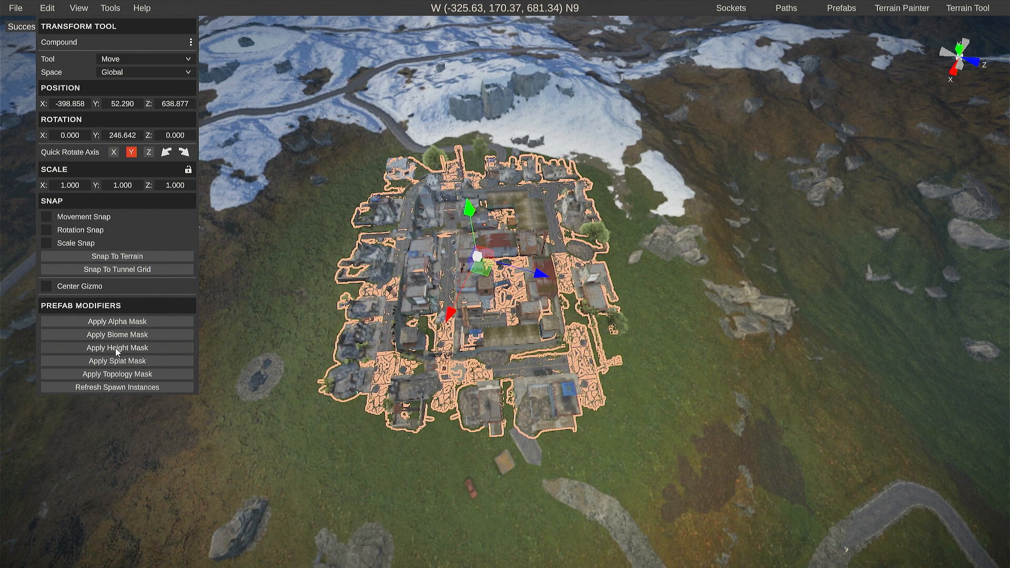
{"action": "left_click", "coordinate": [116, 359]}
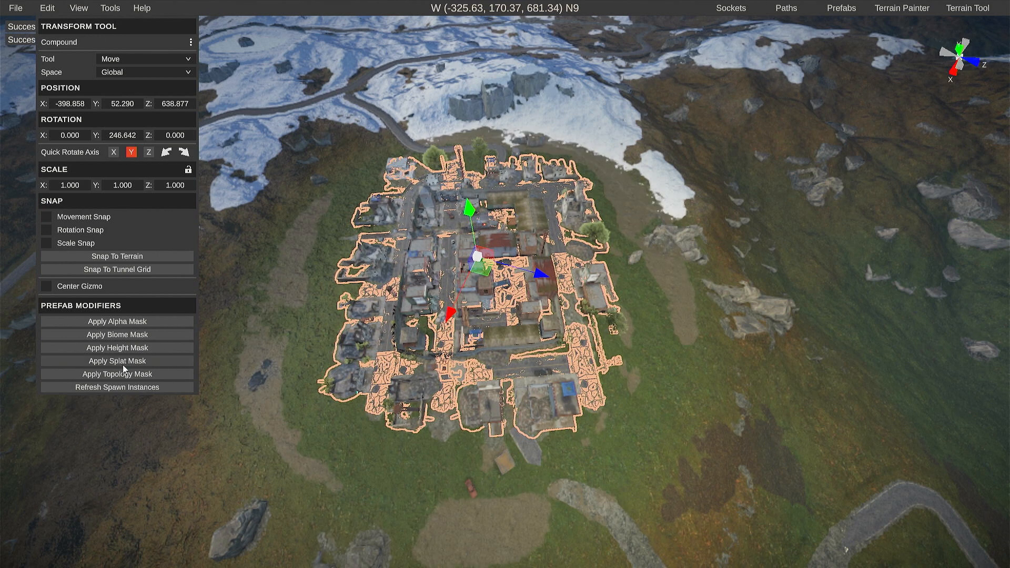
{"action": "left_click", "coordinate": [124, 375]}
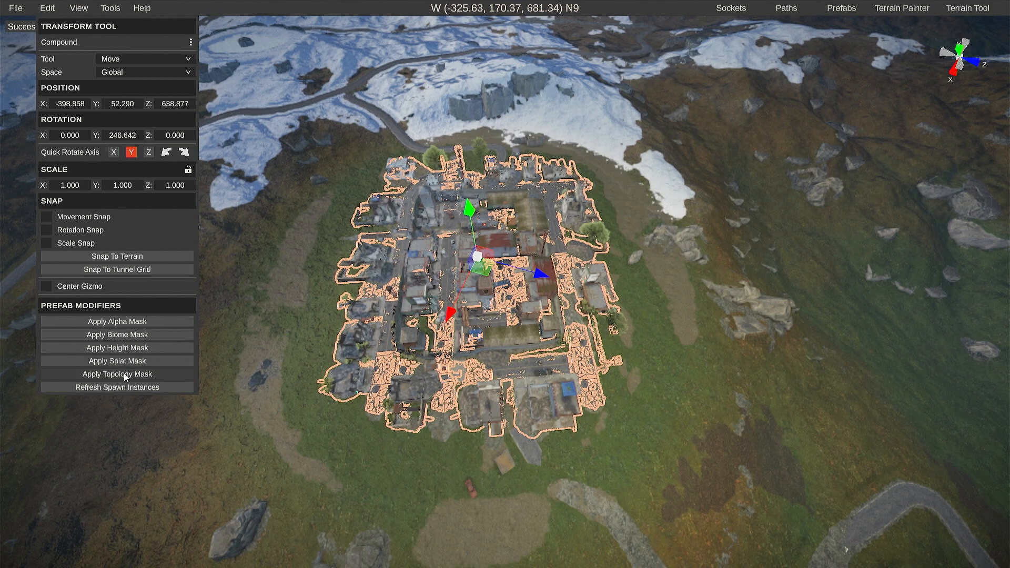
{"action": "left_click", "coordinate": [129, 318]}
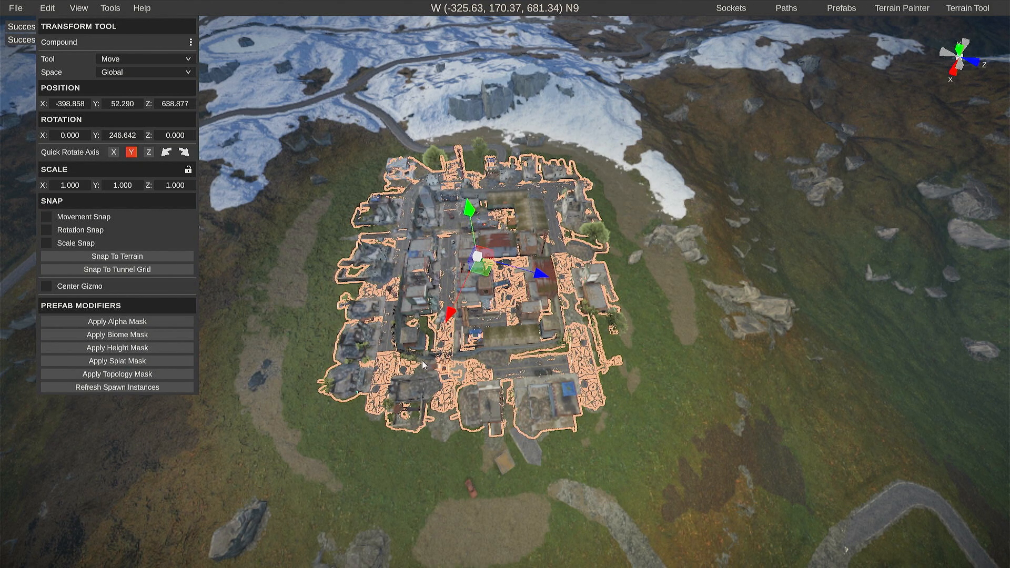
{"action": "left_click", "coordinate": [700, 494]}
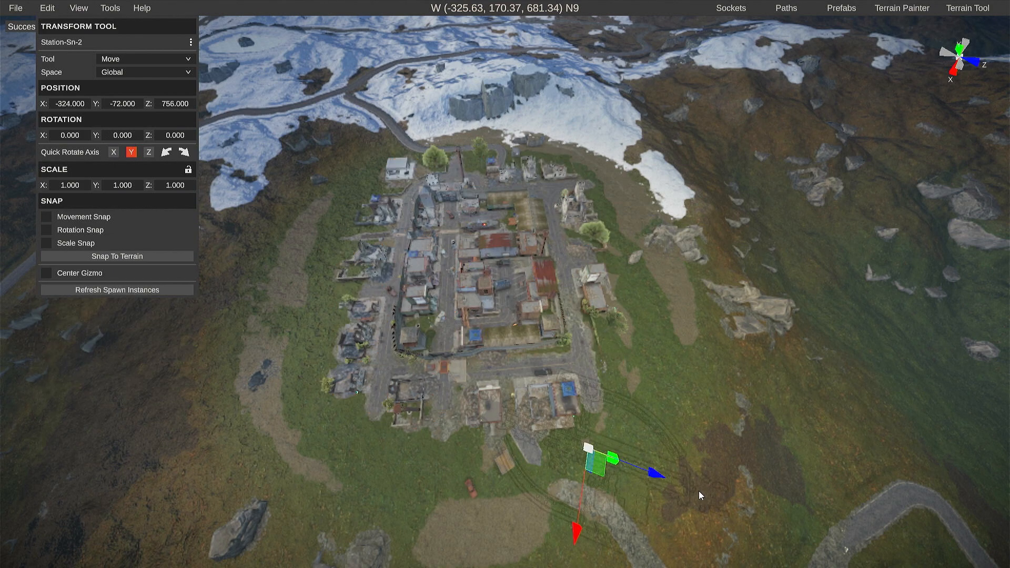
{"action": "left_click", "coordinate": [844, 397]}
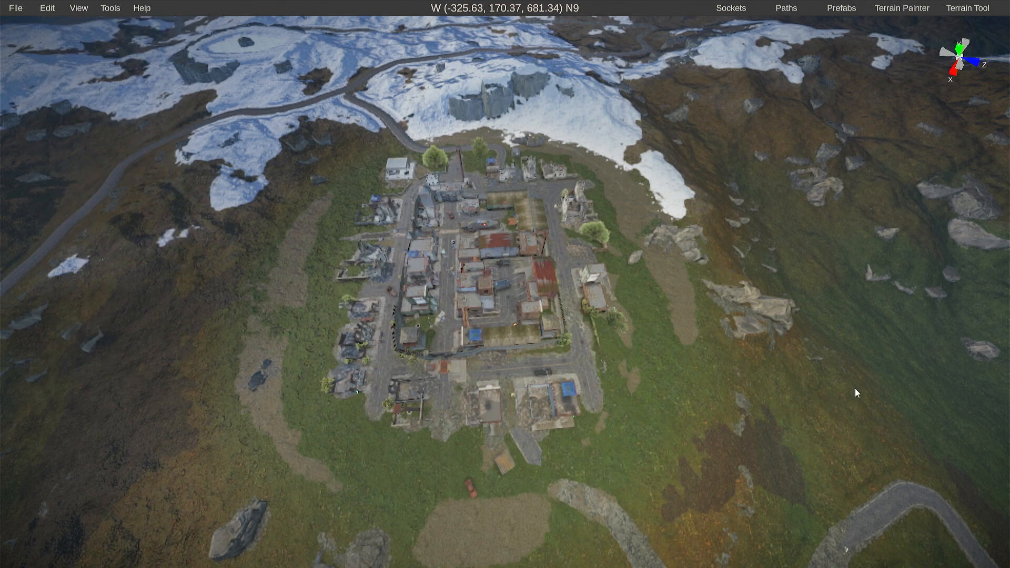
- Create the tunnel links again with the custom procedural tools for the rotated Compound
{"action": "right_click_drag", "start_coordinate": [770, 453], "coordinate": [519, 347]}
{"action": "key", "text": "w"}
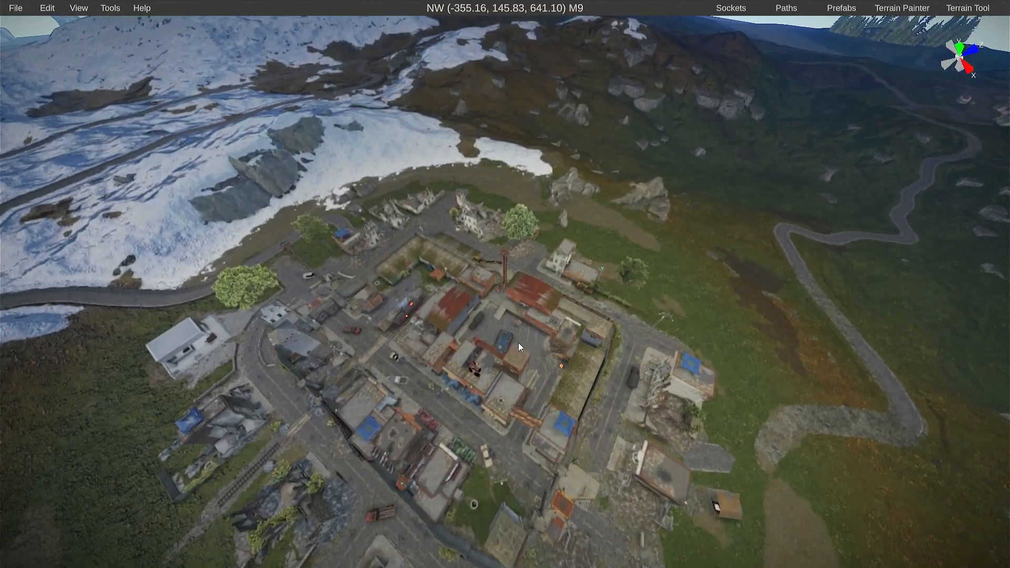
{"action": "left_click", "coordinate": [110, 8]}
{"action": "mouse_move", "coordinate": [125, 57]}
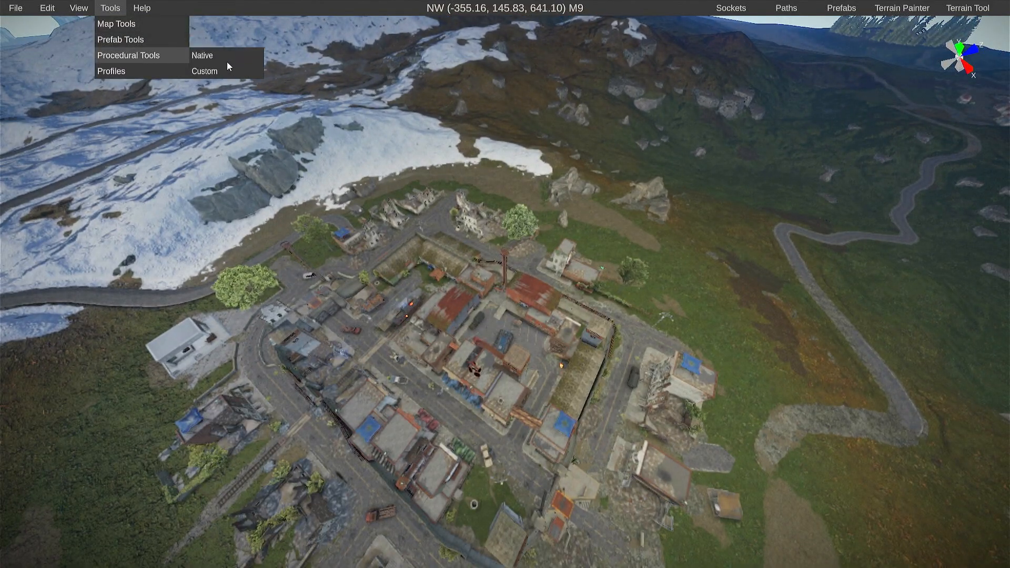
{"action": "mouse_move", "coordinate": [226, 72]}
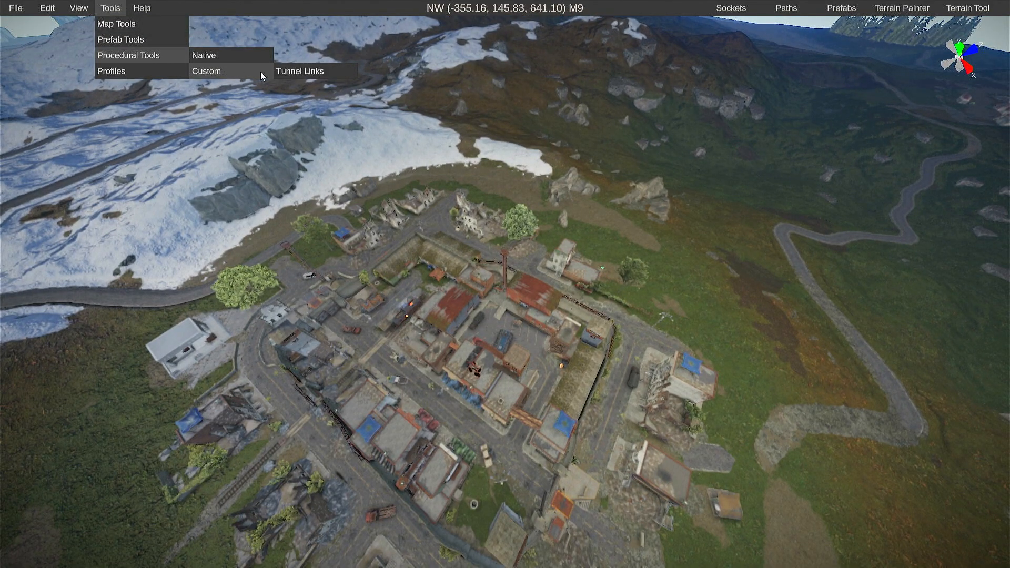
{"action": "mouse_move", "coordinate": [278, 72]}
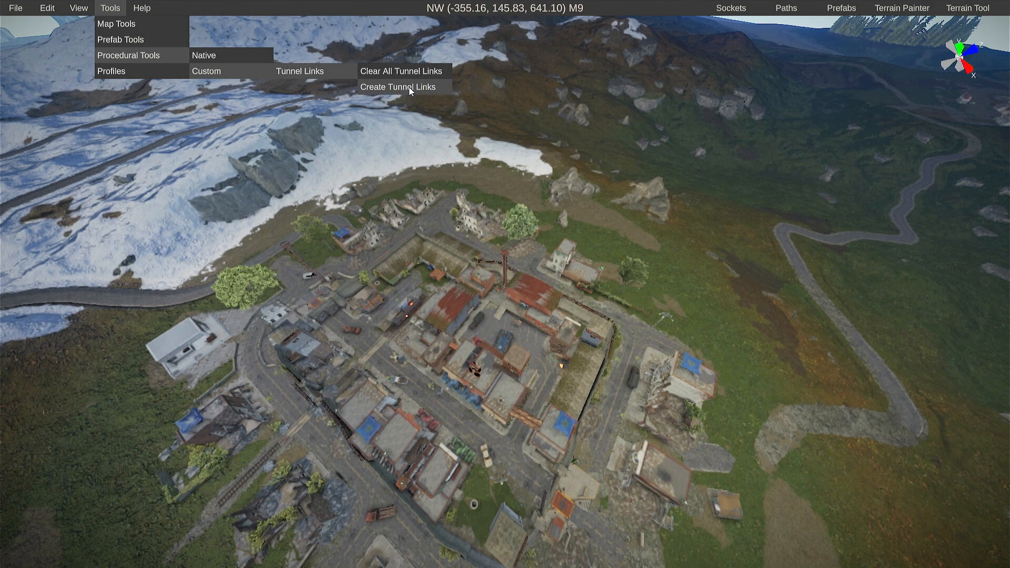
{"action": "left_click", "coordinate": [407, 87]}
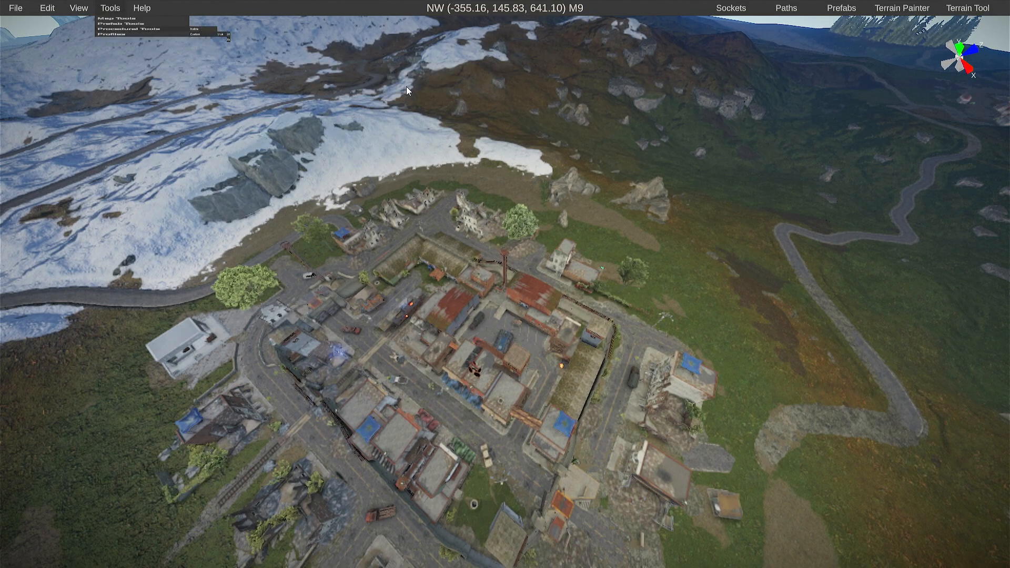
{"action": "right_click_drag", "start_coordinate": [558, 265], "coordinate": [84, 285]}
{"action": "key", "text": "w"}
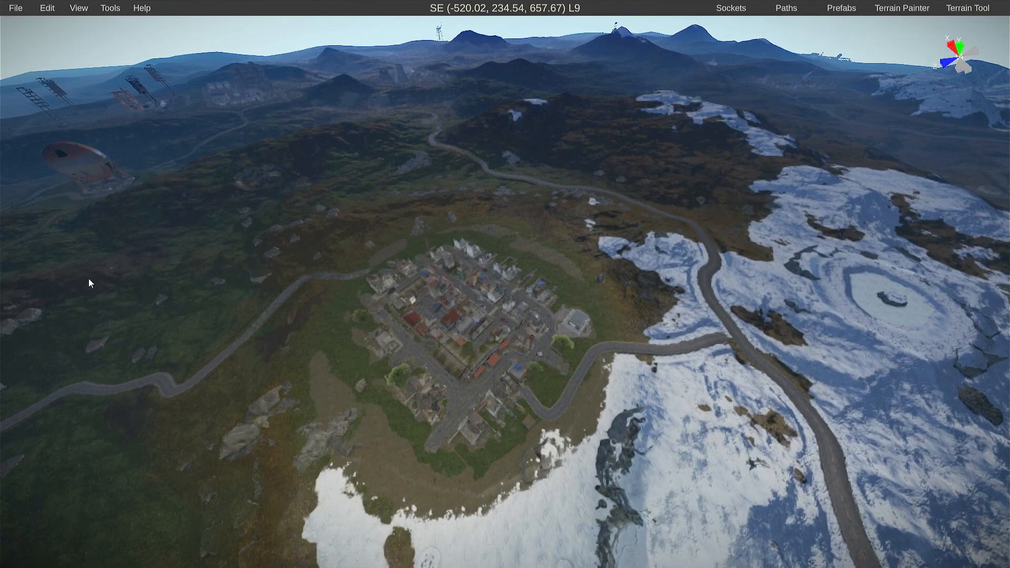
{"action": "right_click_drag", "start_coordinate": [147, 313], "coordinate": [817, 329]}
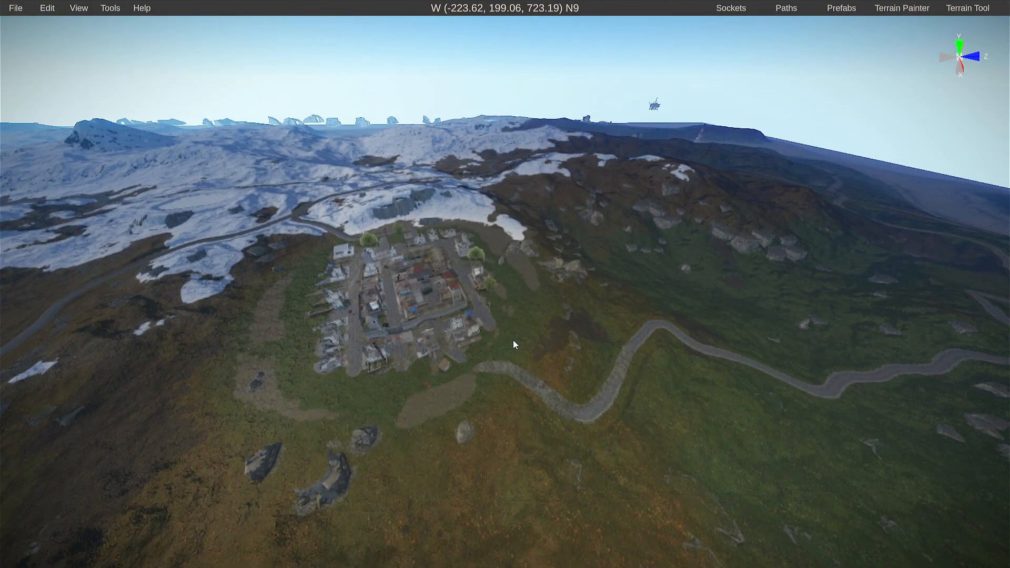
- Search the prefab list for "comp", pick the Compound prefab and find open hillside beside the existing Compound
{"action": "left_click", "coordinate": [850, 11]}
{"action": "left_click", "coordinate": [833, 24]}
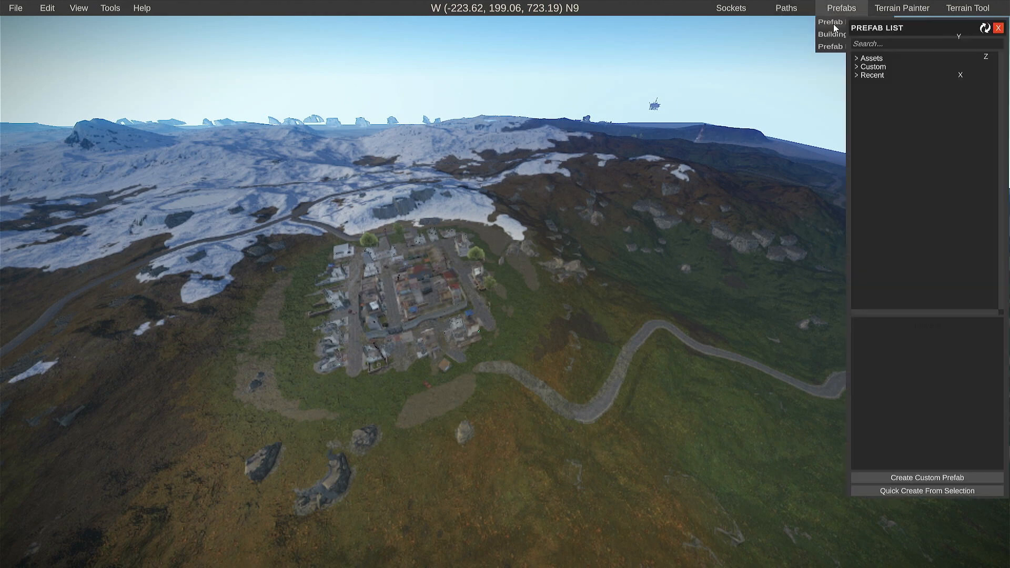
{"action": "left_click", "coordinate": [877, 44]}
{"action": "type", "text": "comp"}
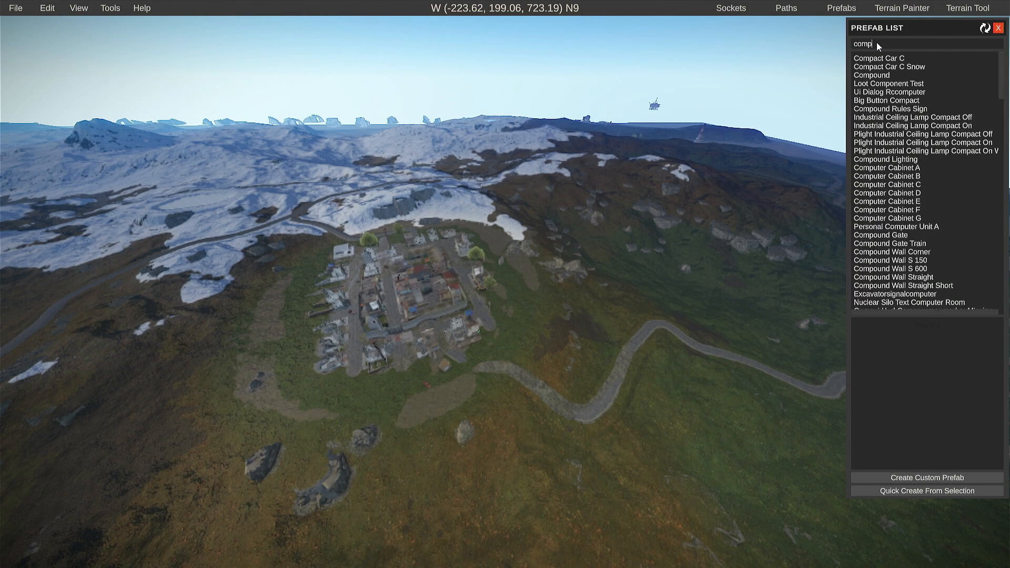
{"action": "left_click", "coordinate": [873, 75]}
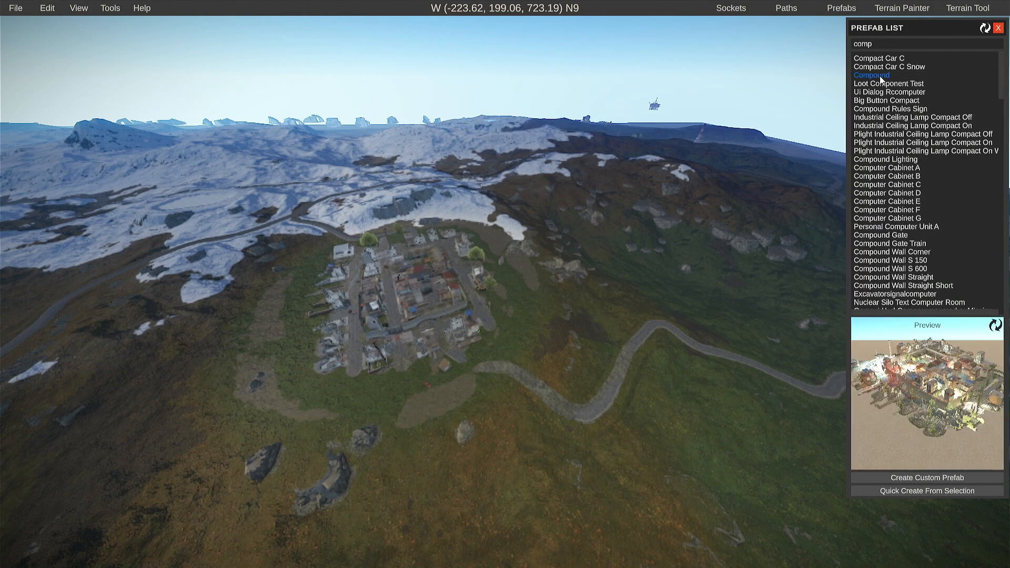
{"action": "right_click_drag", "start_coordinate": [684, 316], "coordinate": [801, 566]}
{"action": "key", "text": "s"}
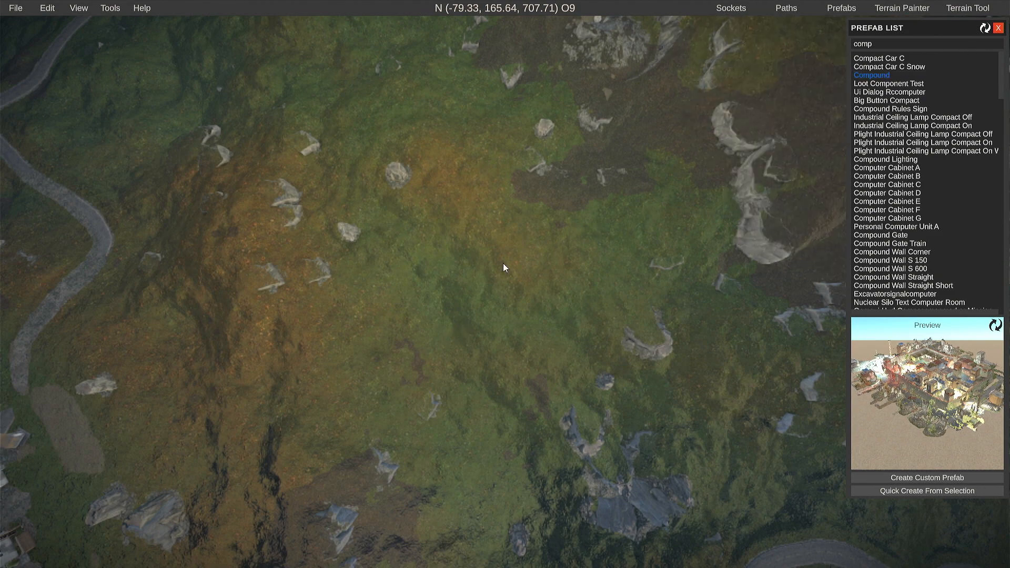
{"action": "key", "text": "s"}
{"action": "right_click_drag", "start_coordinate": [503, 263], "coordinate": [536, 264]}
{"action": "key", "text": "w"}
- Sort the scene hierarchy alphabetically and look through it for Compound entries
{"action": "key", "text": "h"}
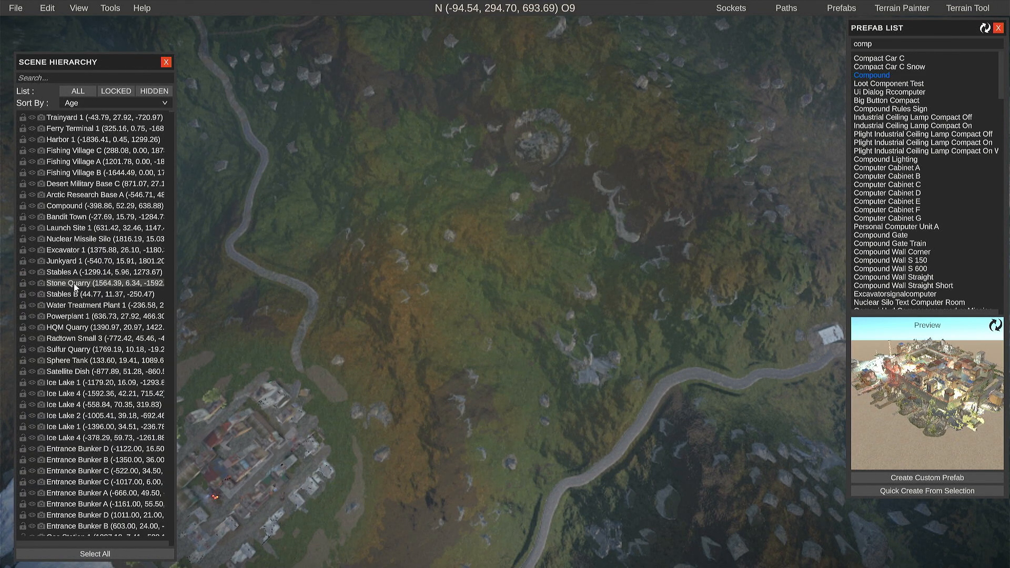
{"action": "left_click", "coordinate": [71, 103]}
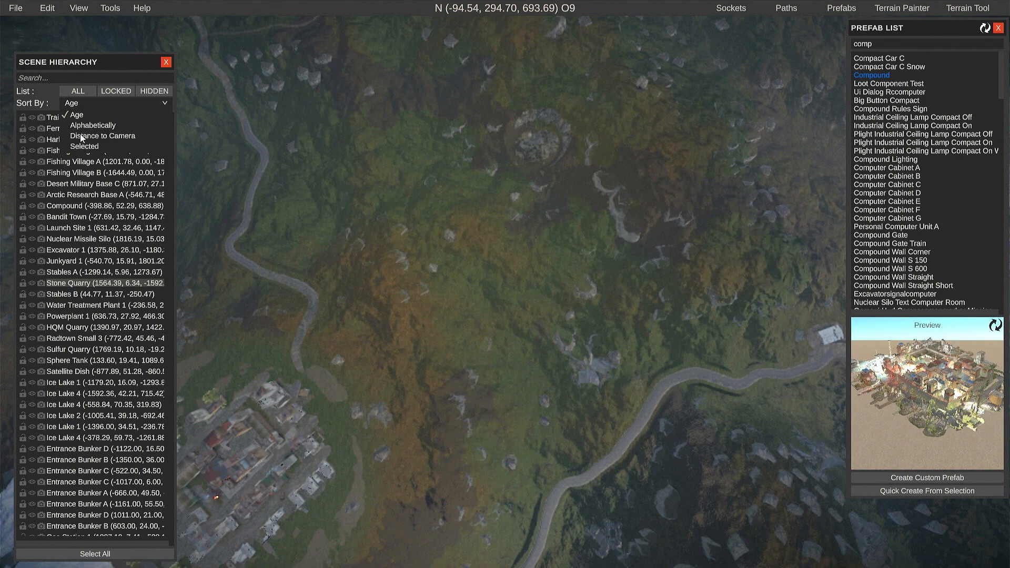
{"action": "left_click", "coordinate": [90, 125]}
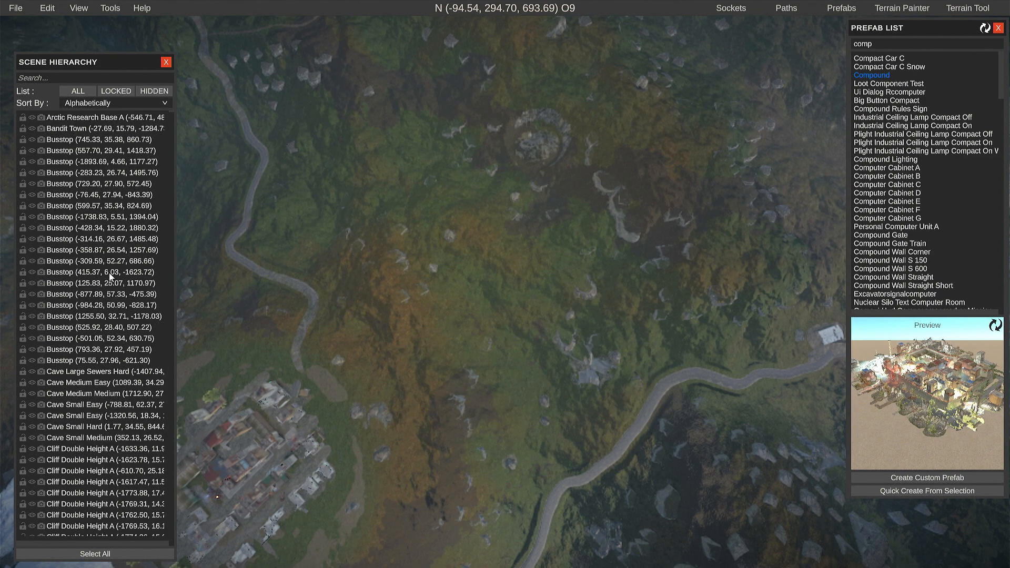
{"action": "scroll", "coordinate": [111, 276], "scroll_direction": "down", "scroll_amount": 15}
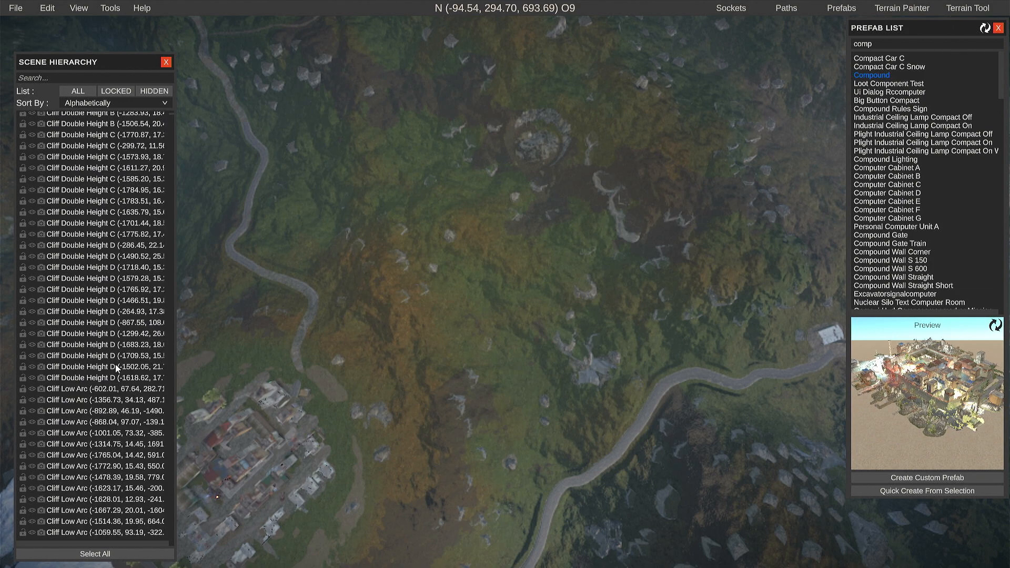
{"action": "scroll", "coordinate": [117, 367], "scroll_direction": "down", "scroll_amount": 15}
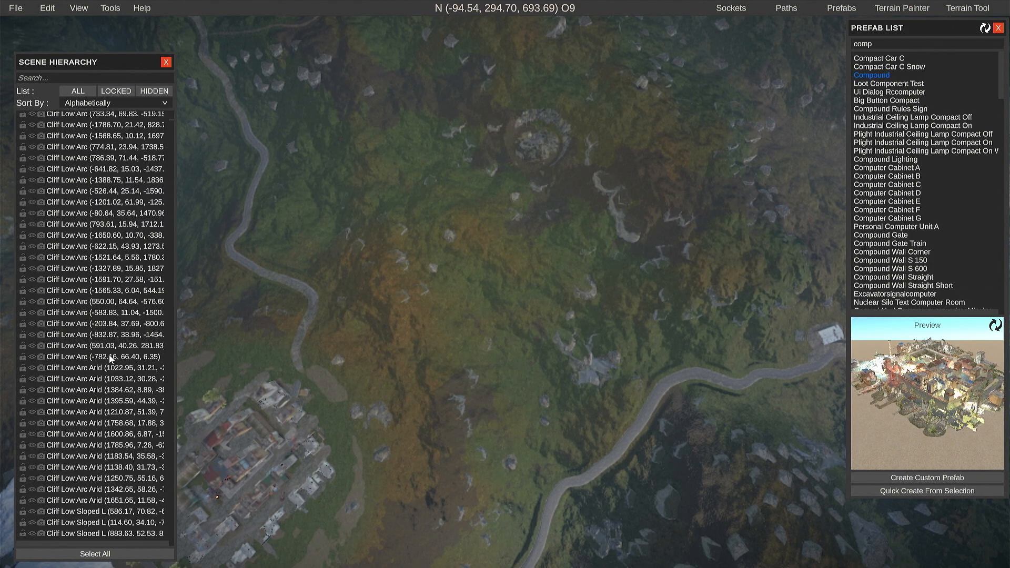
{"action": "scroll", "coordinate": [108, 353], "scroll_direction": "down", "scroll_amount": 15}
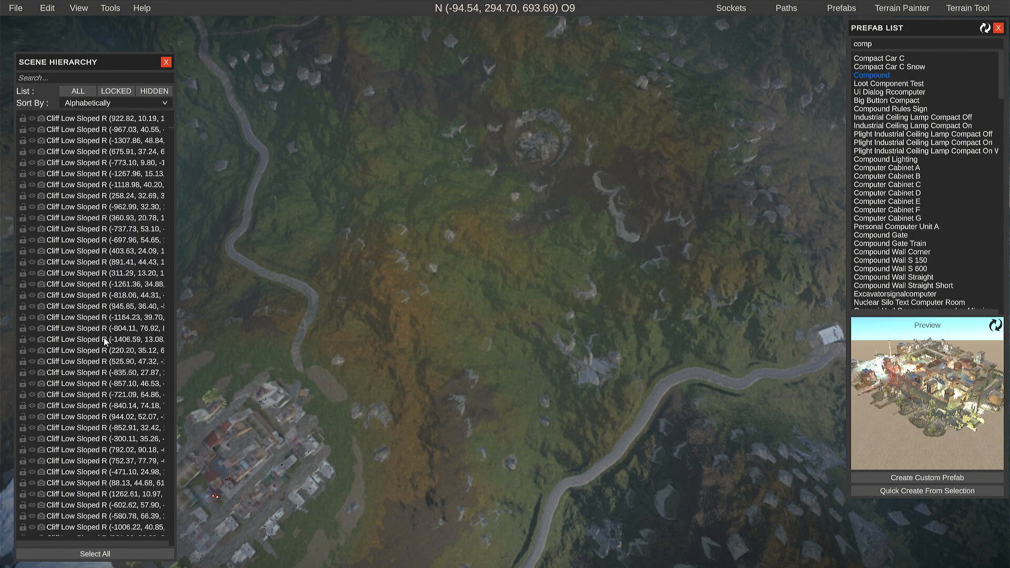
{"action": "scroll", "coordinate": [106, 342], "scroll_direction": "down", "scroll_amount": 15}
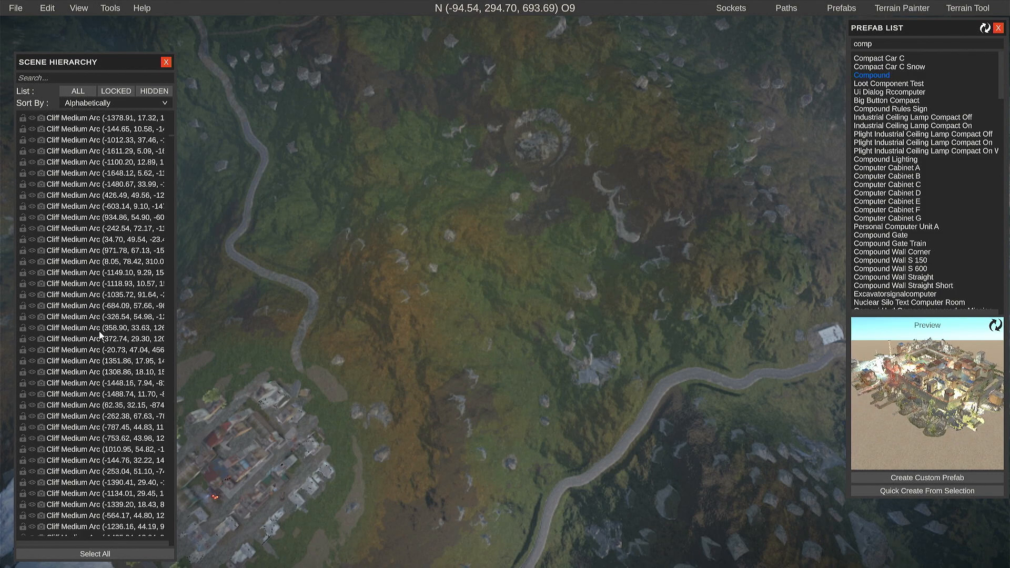
{"action": "scroll", "coordinate": [99, 332], "scroll_direction": "down", "scroll_amount": 15}
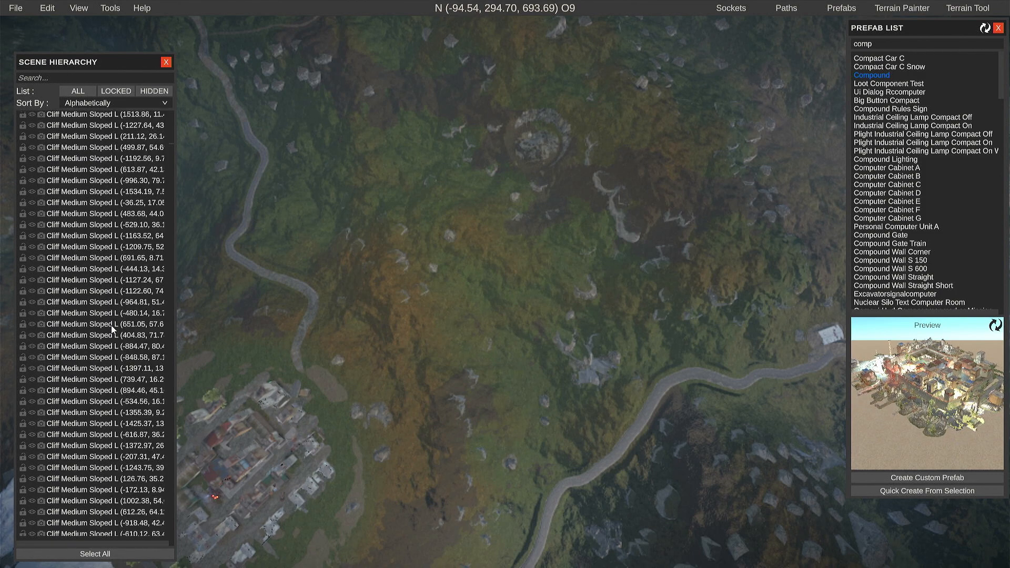
{"action": "scroll", "coordinate": [112, 329], "scroll_direction": "down", "scroll_amount": 15}
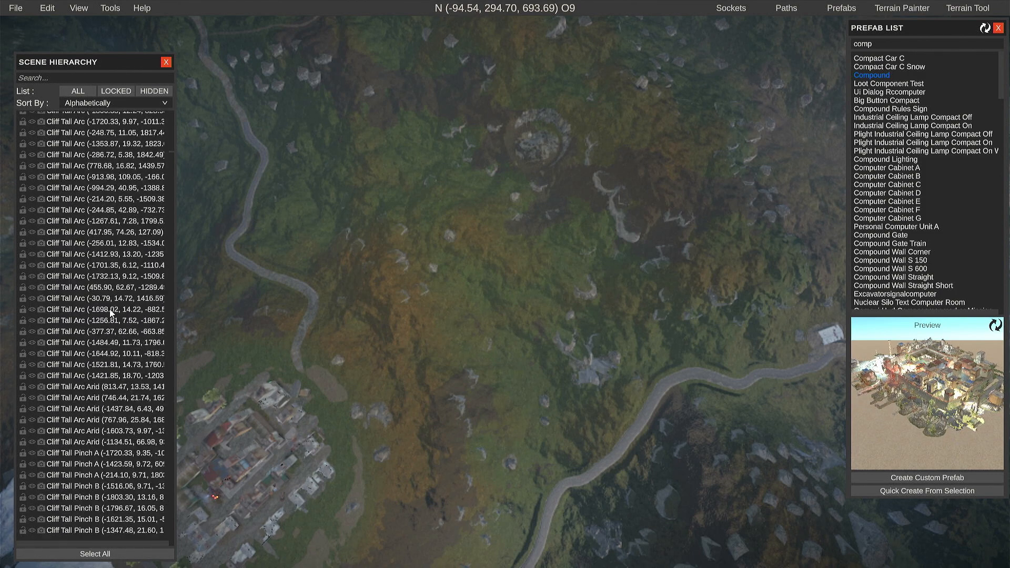
{"action": "scroll", "coordinate": [110, 314], "scroll_direction": "down", "scroll_amount": 15}
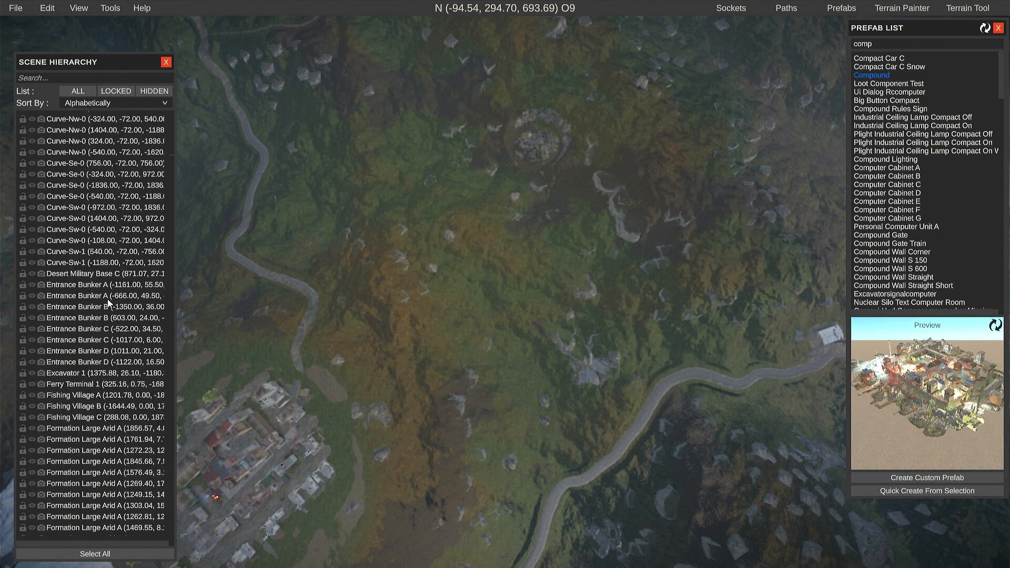
{"action": "scroll", "coordinate": [107, 299], "scroll_direction": "down", "scroll_amount": 15}
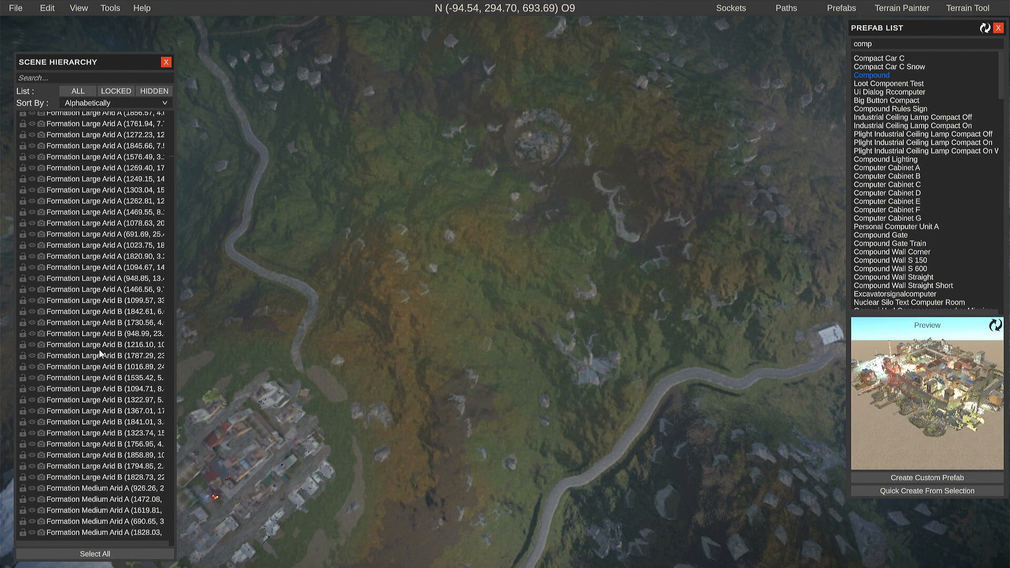
{"action": "scroll", "coordinate": [107, 323], "scroll_direction": "up", "scroll_amount": 15}
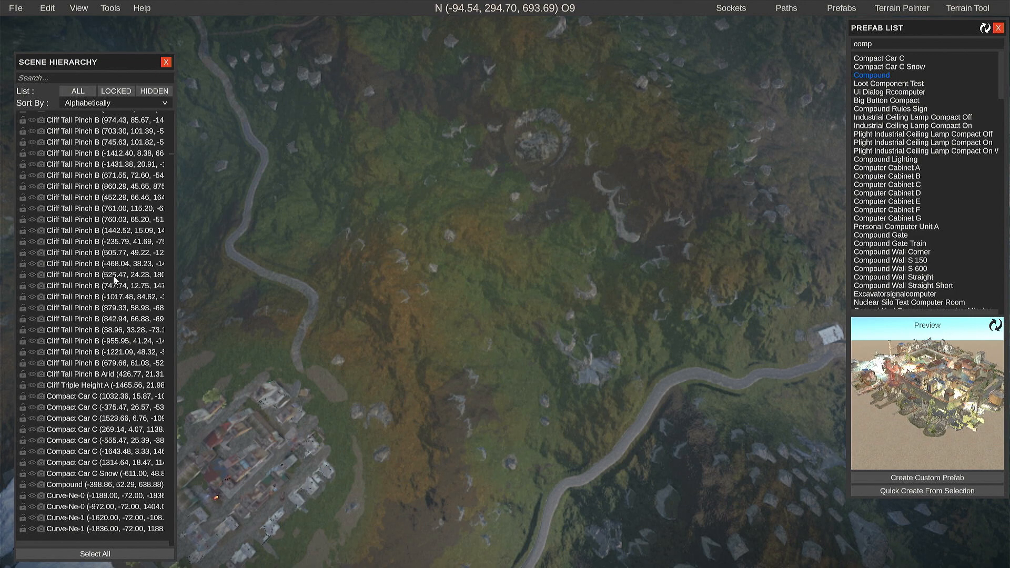
{"action": "scroll", "coordinate": [113, 276], "scroll_direction": "down", "scroll_amount": 3}
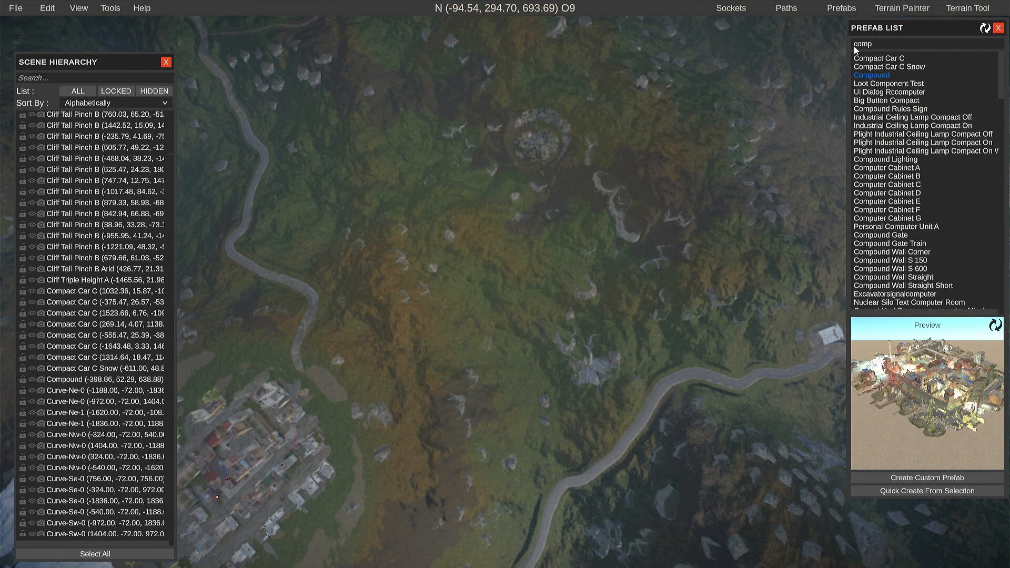
- Place a second Compound on the open hillside beside the existing one and select it
{"action": "left_click_drag", "start_coordinate": [867, 74], "coordinate": [469, 329]}
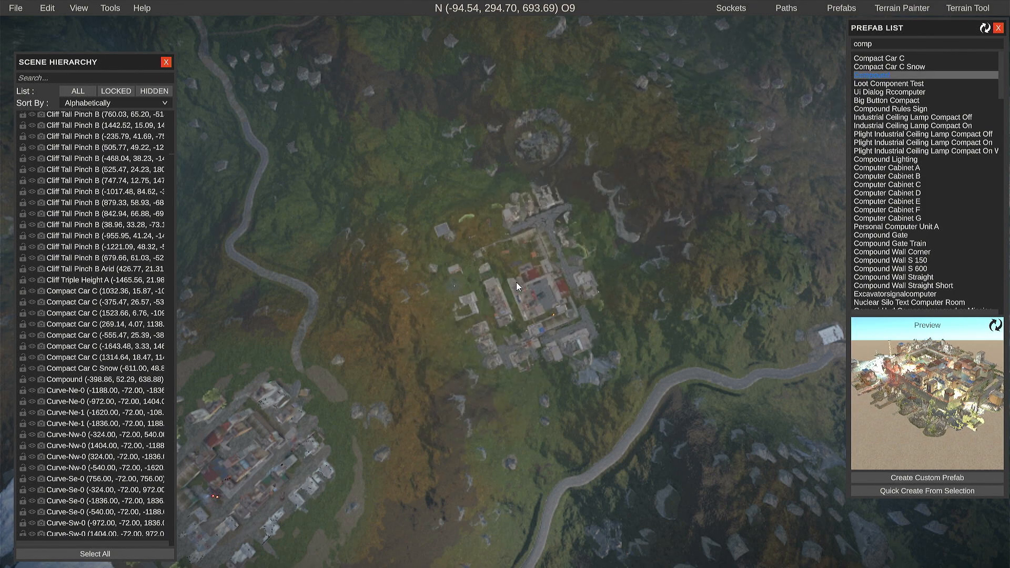
{"action": "left_click", "coordinate": [499, 283]}
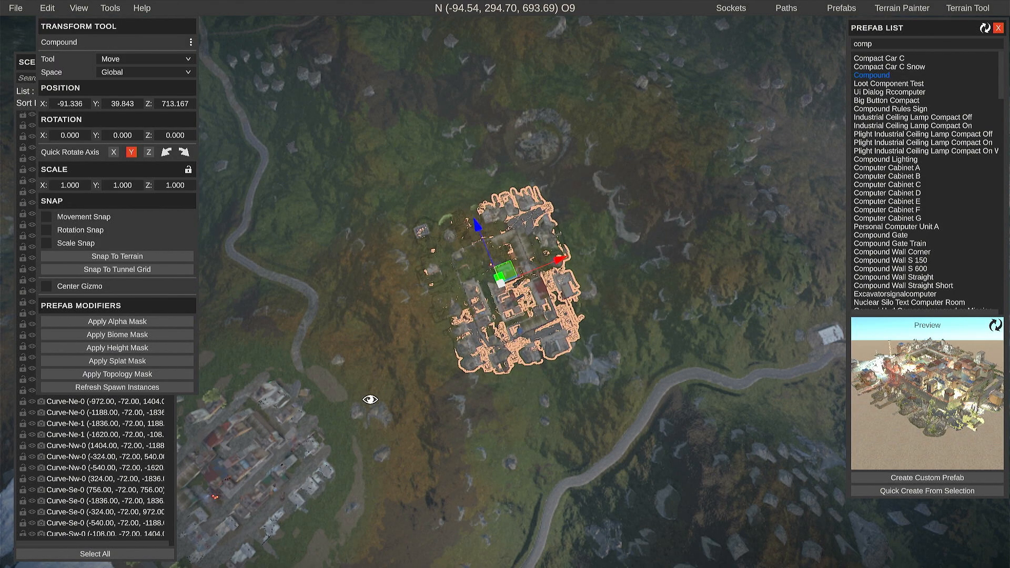
{"action": "right_click_drag", "start_coordinate": [372, 402], "coordinate": [751, 234]}
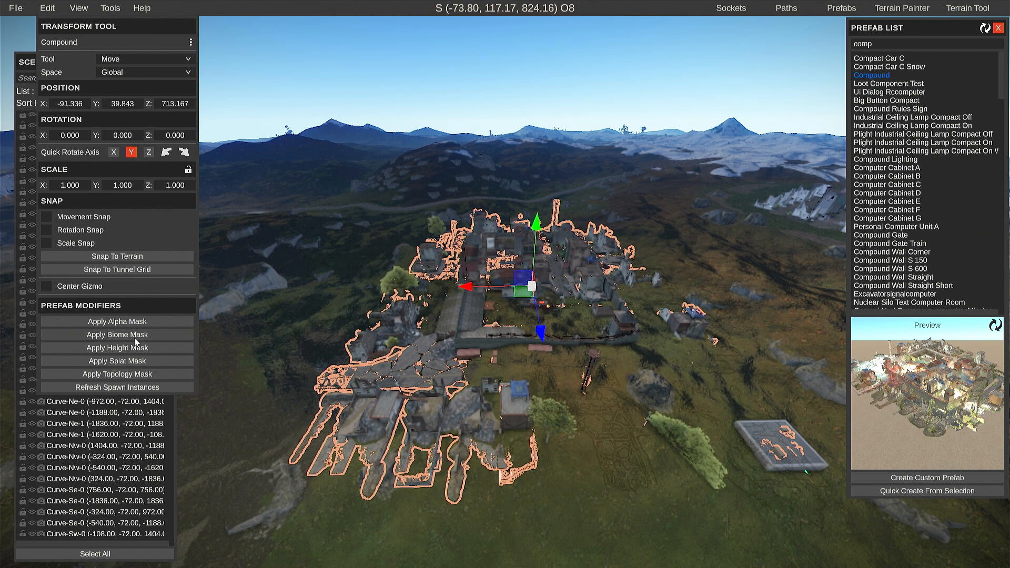
- Snap the extra Compound to the tunnel grid, delete it and close the scene hierarchy
{"action": "left_click", "coordinate": [119, 269]}
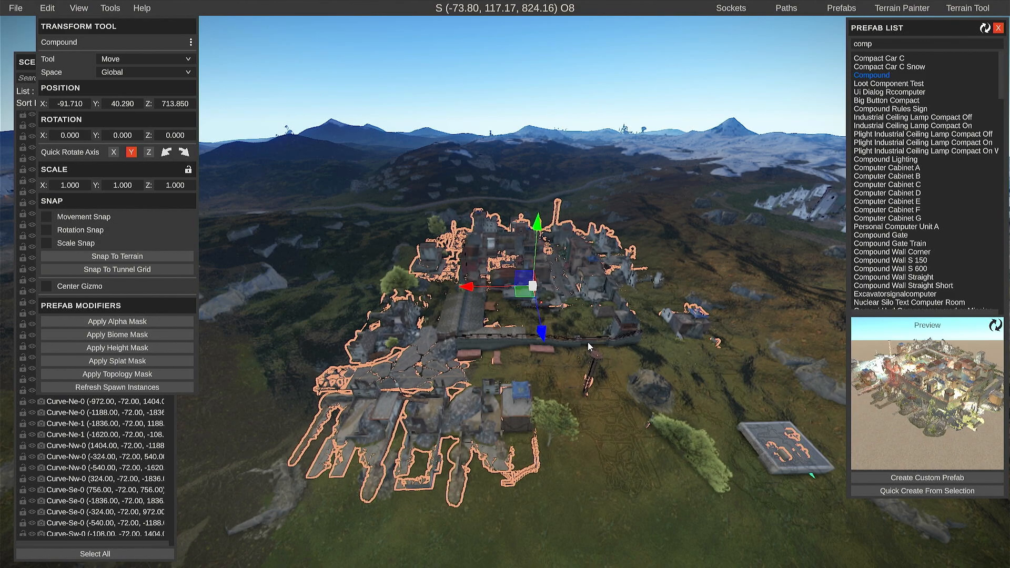
{"action": "right_click_drag", "start_coordinate": [618, 460], "coordinate": [636, 538]}
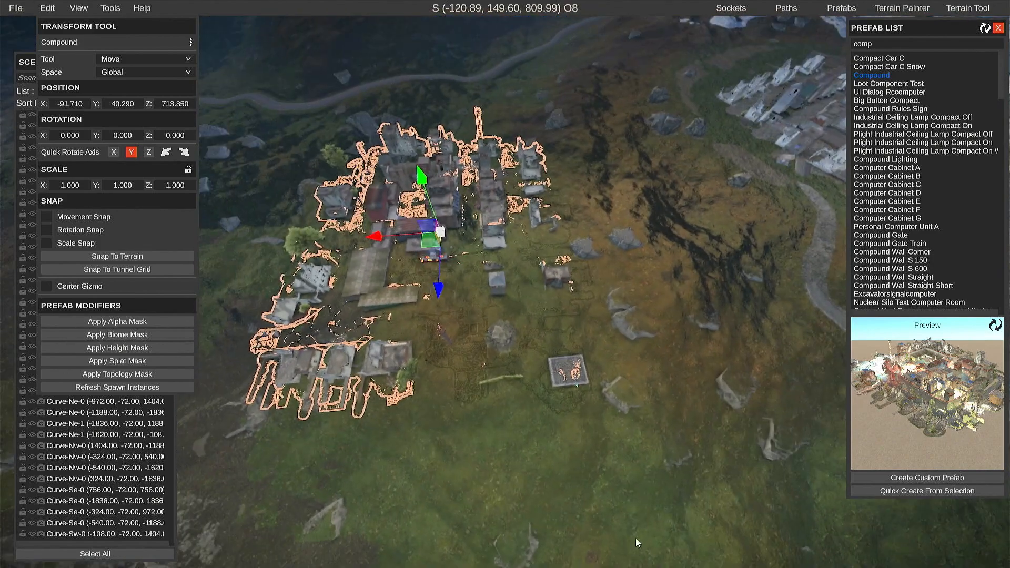
{"action": "key", "text": "Delete"}
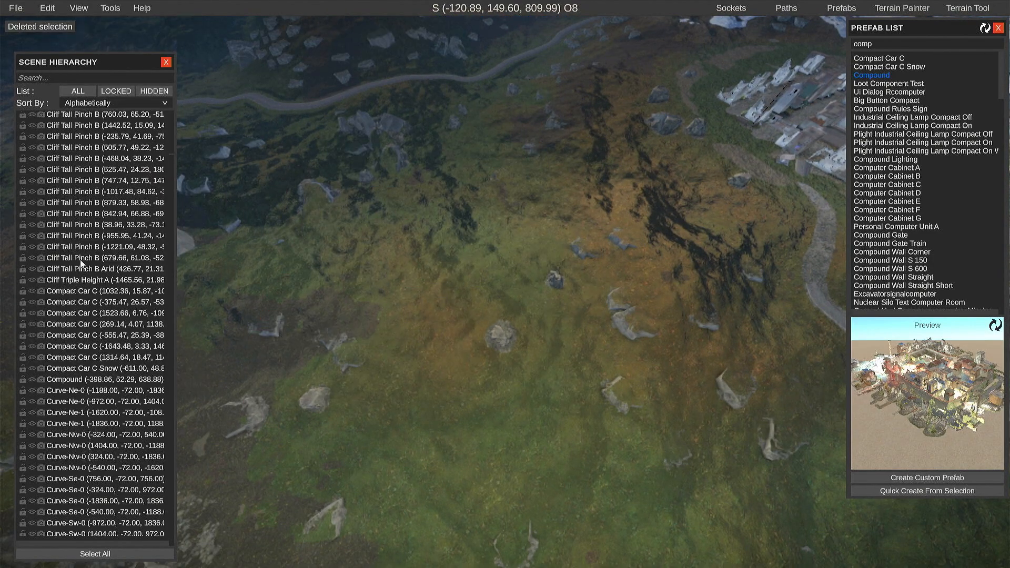
{"action": "left_click", "coordinate": [167, 63]}
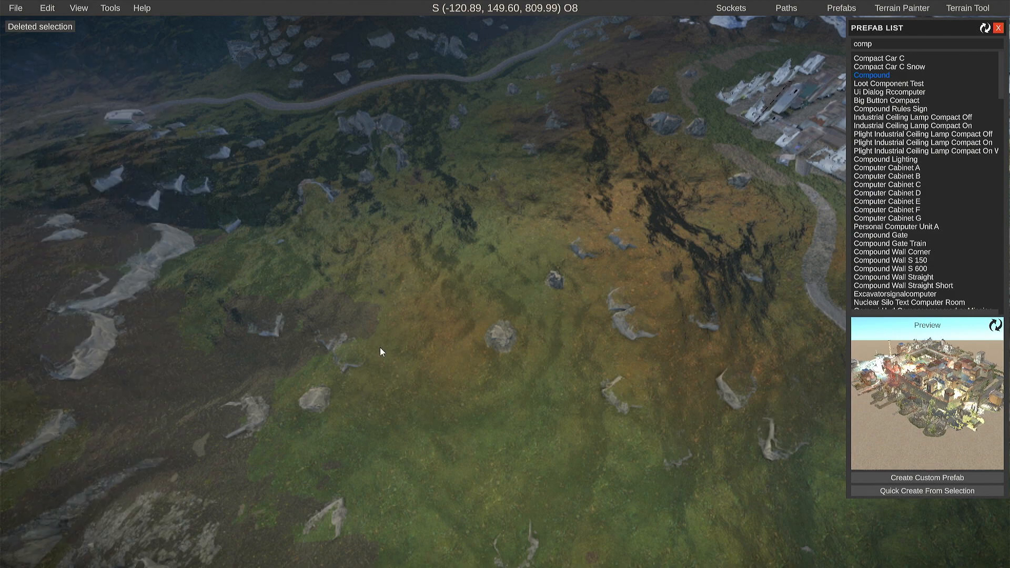
- Open the world map and jump to the train tunnel entrance between the Trainyard and the Giant Excavator Pit
{"action": "right_click_drag", "start_coordinate": [380, 347], "coordinate": [866, 330]}
{"action": "key", "text": "w"}
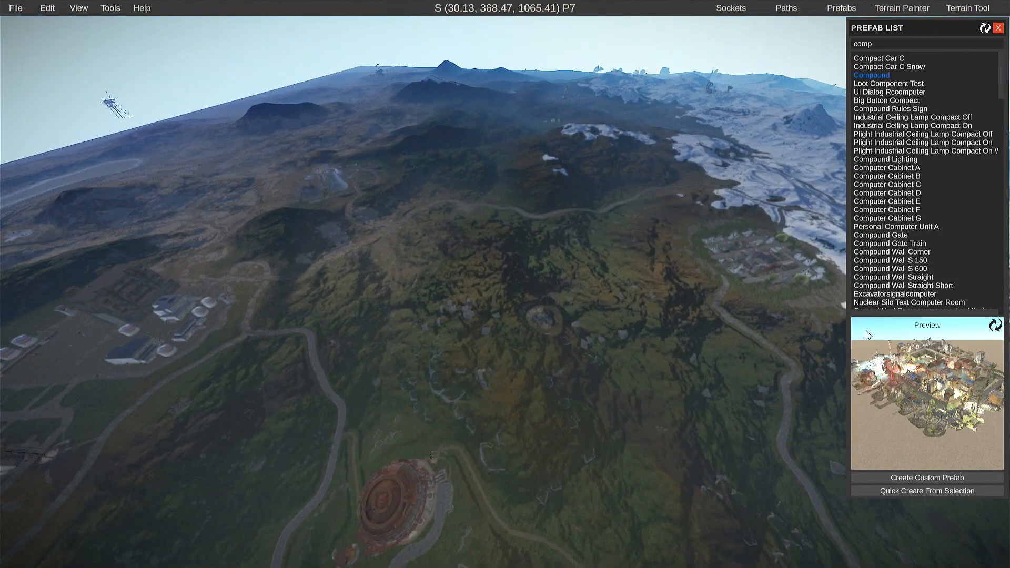
{"action": "key", "text": "m"}
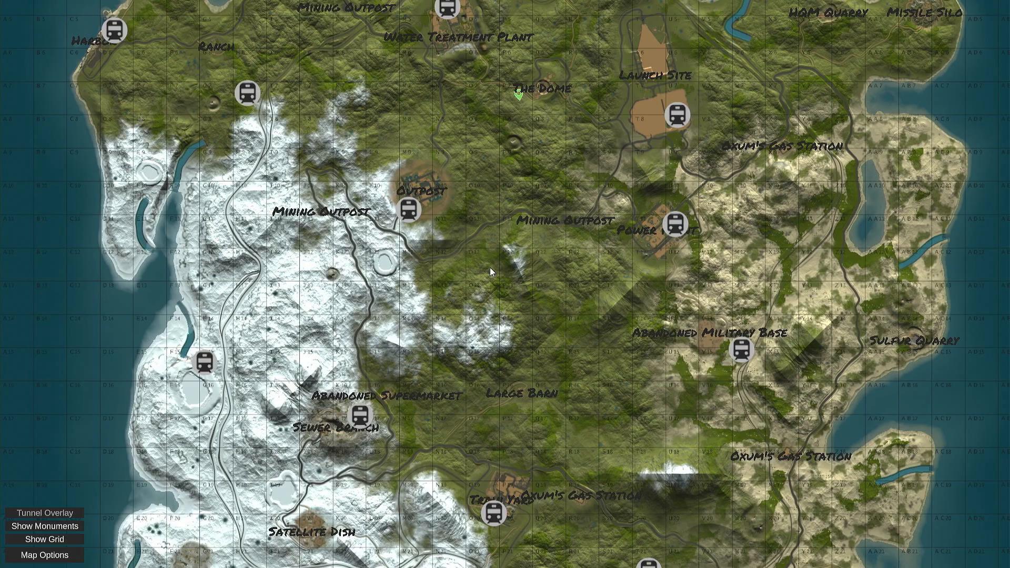
{"action": "left_click_drag", "start_coordinate": [466, 373], "coordinate": [417, 216]}
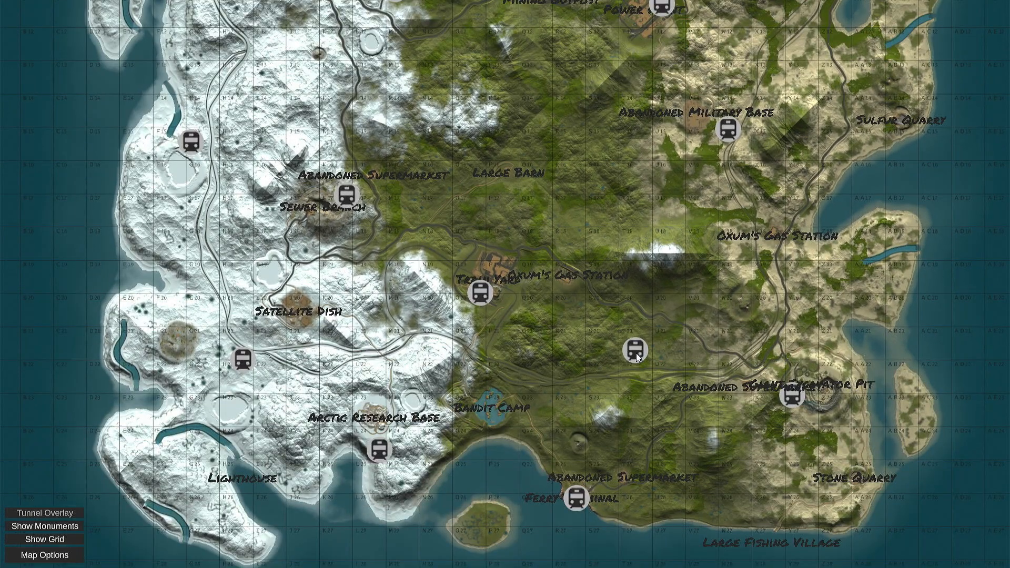
{"action": "left_click", "coordinate": [636, 353]}
{"action": "key", "text": "m"}
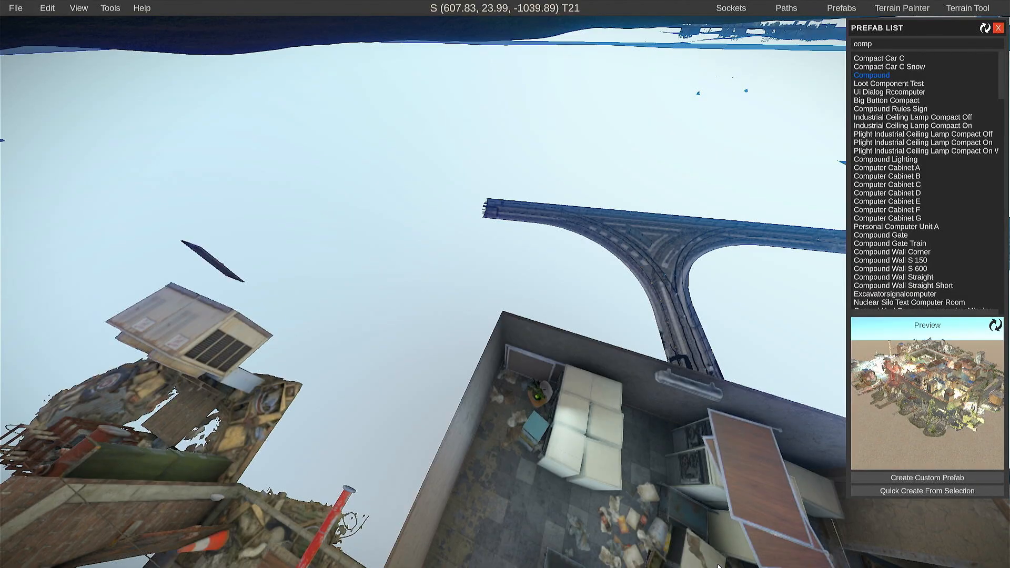
- Examine how the road meets the terrain beside Oxum's Gas Station east of the Trainyard
{"action": "key", "text": "e"}
{"action": "right_click_drag", "start_coordinate": [519, 564], "coordinate": [1005, 295]}
{"action": "right_click_drag", "start_coordinate": [650, 449], "coordinate": [1007, 406]}
{"action": "key", "text": "q"}
{"action": "key", "text": "a"}
{"action": "key", "text": "w"}
{"action": "key", "text": "a"}
{"action": "key", "text": "w"}
{"action": "key", "text": "d"}
{"action": "key", "text": "w"}
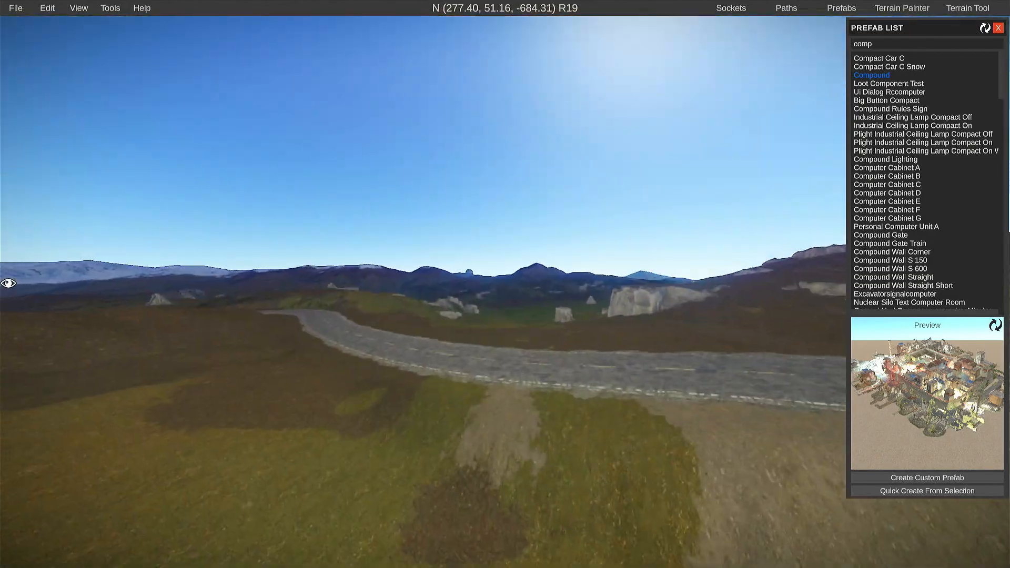
{"action": "right_click_drag", "start_coordinate": [9, 283], "coordinate": [172, 366]}
{"action": "right_click_drag", "start_coordinate": [97, 375], "coordinate": [412, 422]}
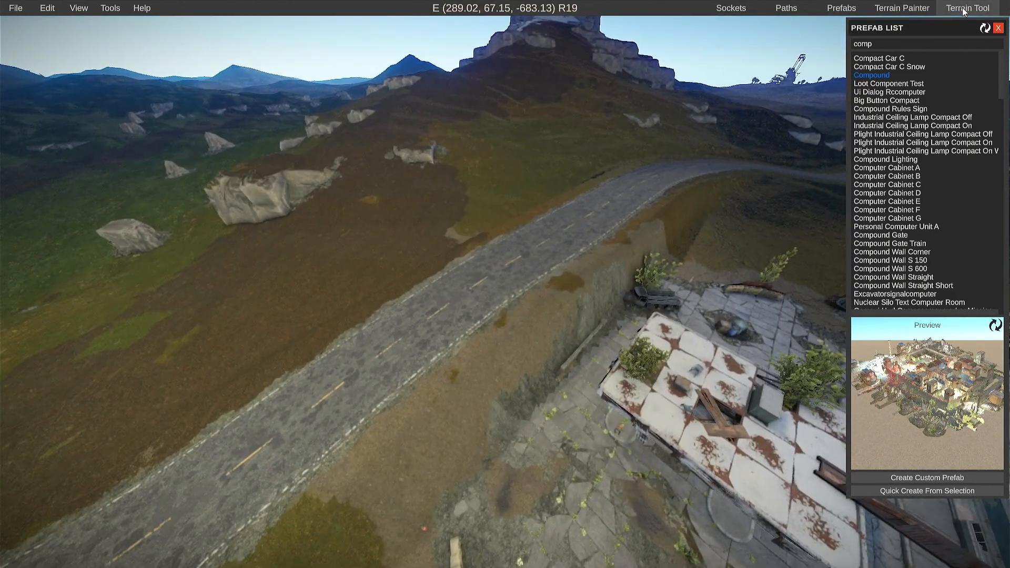
- Smooth the terrain along the road beside Oxum's Gas Station with the size 31 brush at 100 opacity
{"action": "left_click", "coordinate": [966, 8]}
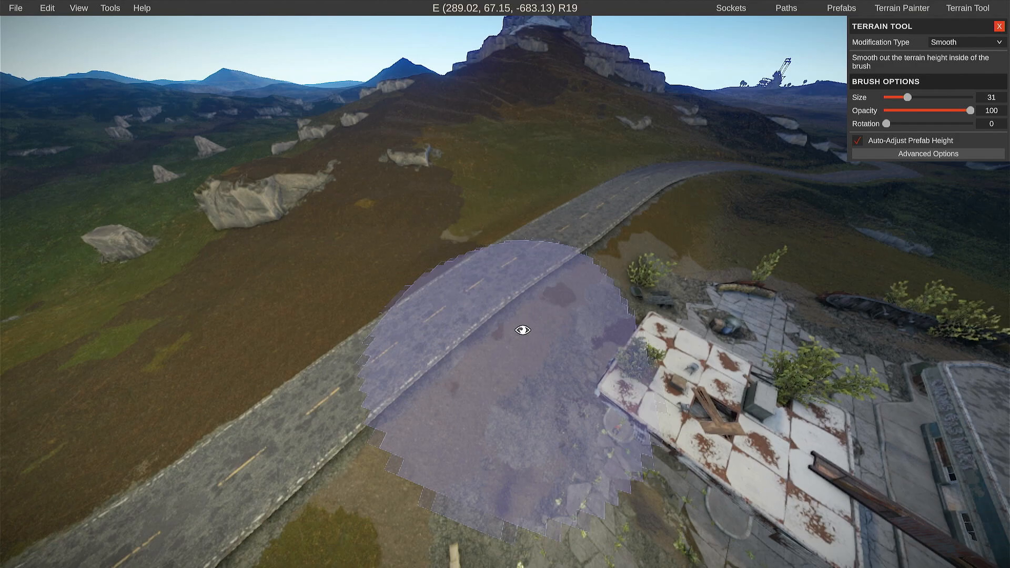
{"action": "mouse_move", "coordinate": [523, 330]}
{"action": "right_mouse_down"}
{"action": "mouse_move", "coordinate": [698, 328]}
{"action": "mouse_move", "coordinate": [698, 279]}
{"action": "mouse_move", "coordinate": [661, 319]}
{"action": "mouse_move", "coordinate": [652, 289]}
{"action": "mouse_move", "coordinate": [433, 286]}
{"action": "mouse_move", "coordinate": [266, 255]}
{"action": "mouse_move", "coordinate": [369, 298]}
{"action": "mouse_move", "coordinate": [460, 275]}
{"action": "right_mouse_up"}
{"action": "key", "text": "w"}
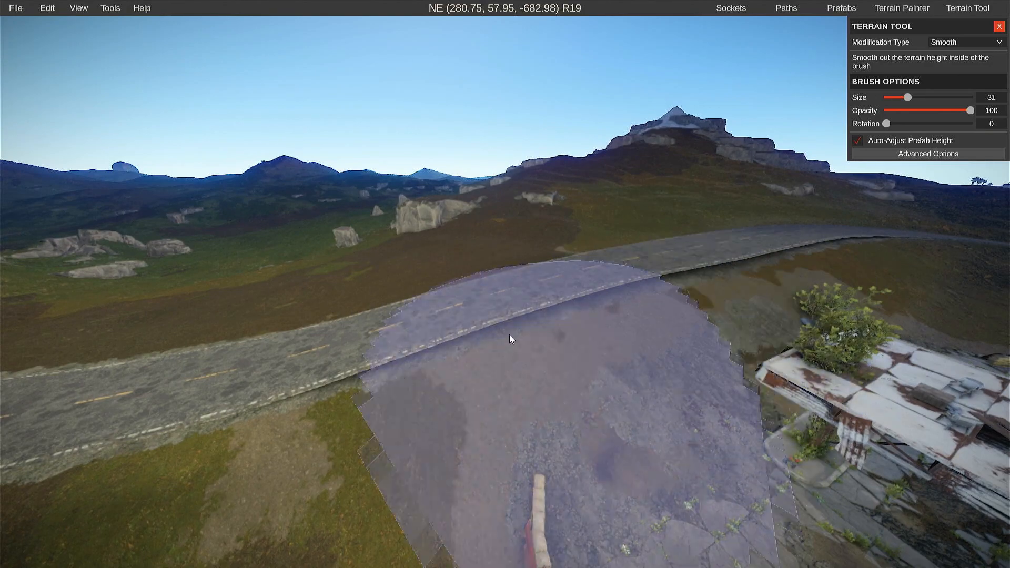
{"action": "mouse_move", "coordinate": [868, 255]}
{"action": "right_mouse_down"}
{"action": "mouse_move", "coordinate": [1008, 263]}
{"action": "mouse_move", "coordinate": [965, 298]}
{"action": "mouse_move", "coordinate": [957, 321]}
{"action": "right_mouse_up"}
{"action": "key", "text": "a"}
{"action": "key", "text": "w"}
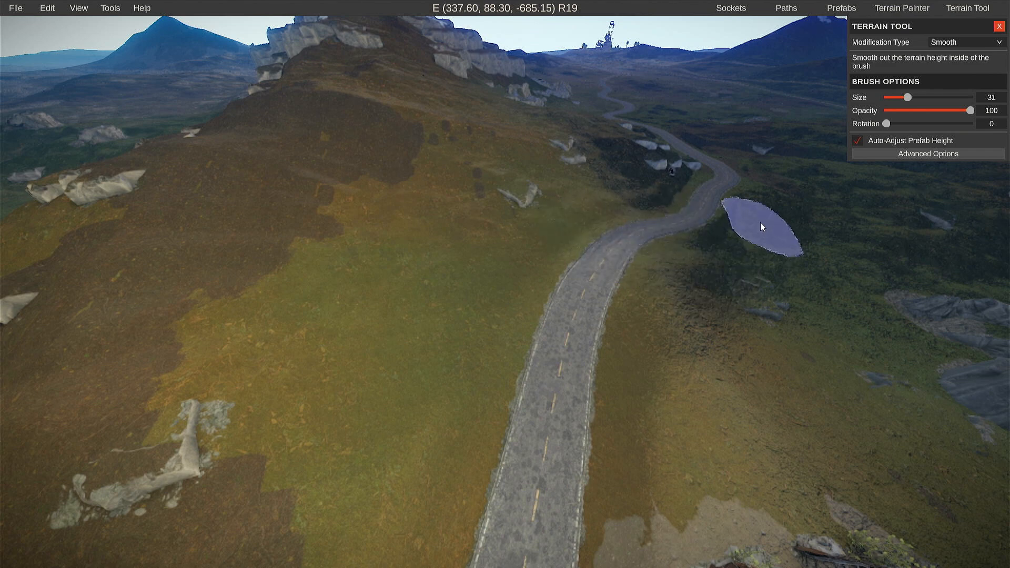
{"action": "left_click_drag", "start_coordinate": [635, 298], "coordinate": [689, 203]}
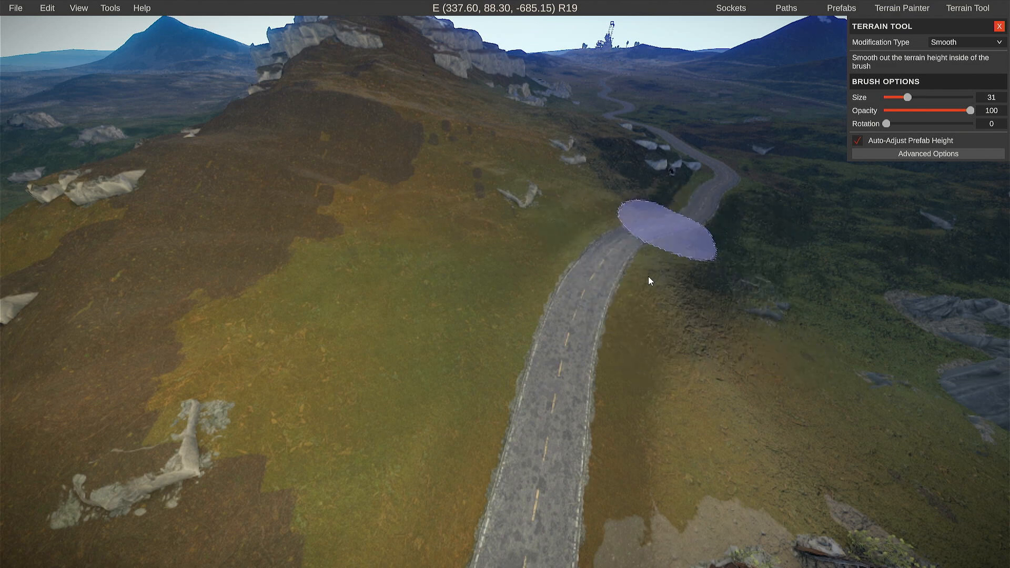
{"action": "right_click_drag", "start_coordinate": [642, 344], "coordinate": [527, 310]}
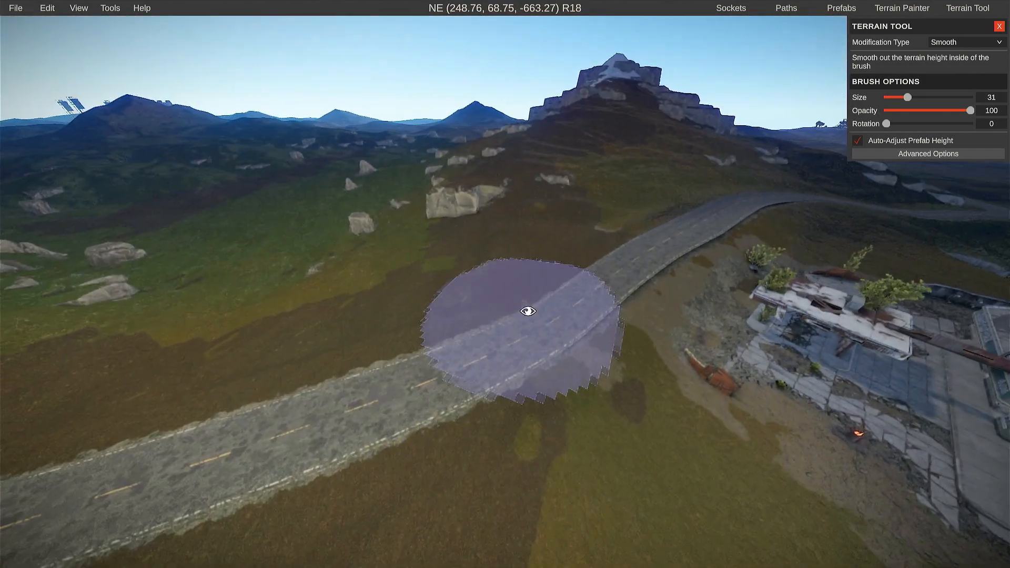
{"action": "mouse_move", "coordinate": [582, 286]}
{"action": "right_mouse_down"}
{"action": "mouse_move", "coordinate": [778, 196]}
{"action": "mouse_move", "coordinate": [859, 209]}
{"action": "mouse_move", "coordinate": [878, 266]}
{"action": "mouse_move", "coordinate": [968, 279]}
{"action": "mouse_move", "coordinate": [926, 185]}
{"action": "right_mouse_up"}
- Switch the path type to Road and select every node of the road passing the gas station
{"action": "left_click", "coordinate": [781, 10]}
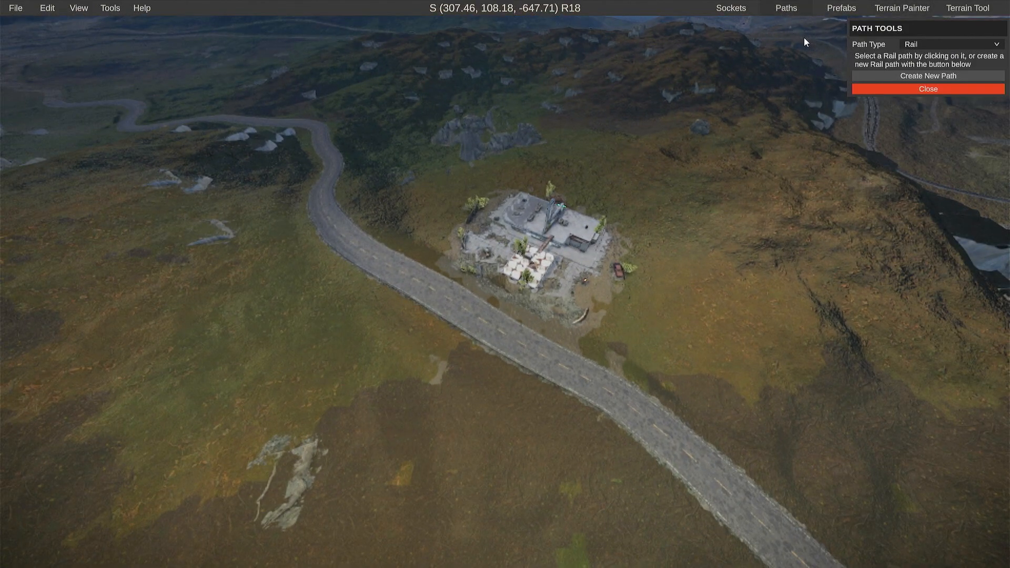
{"action": "left_click", "coordinate": [917, 49]}
{"action": "left_click", "coordinate": [913, 58]}
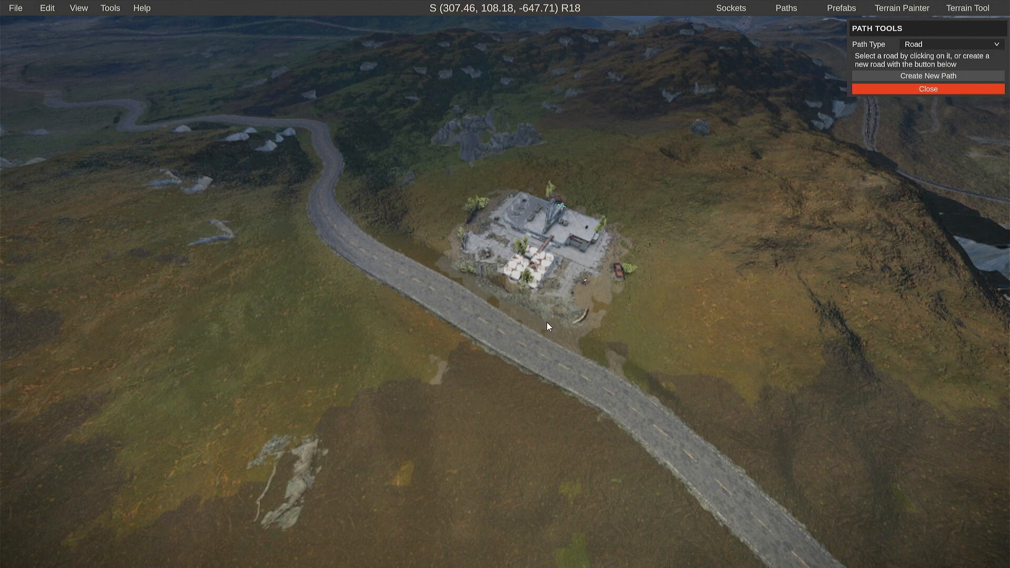
{"action": "left_click", "coordinate": [512, 341]}
{"action": "key", "text": "ctrl+a"}
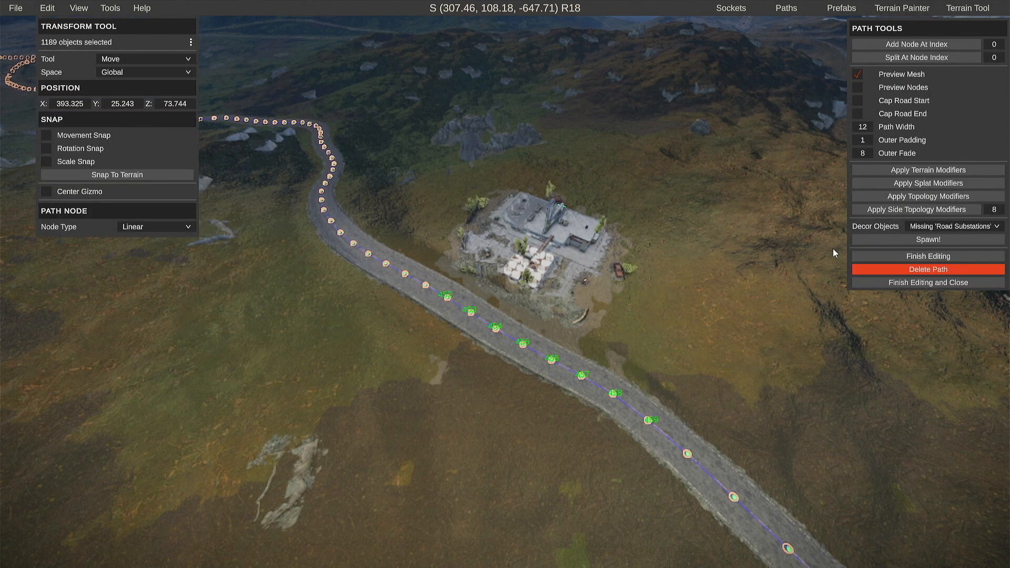
{"action": "left_click", "coordinate": [428, 269]}
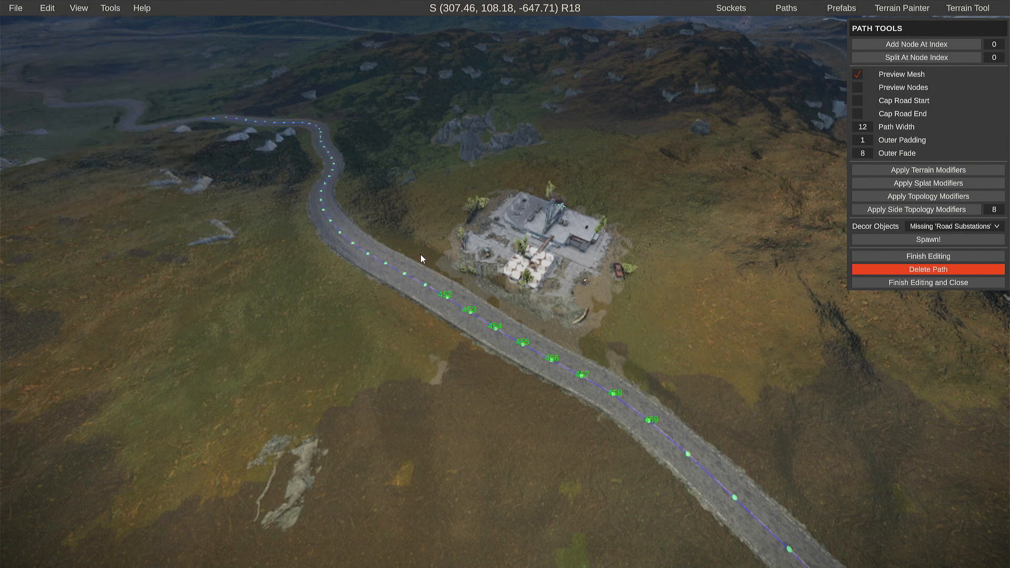
{"action": "key", "text": "ctrl+a"}
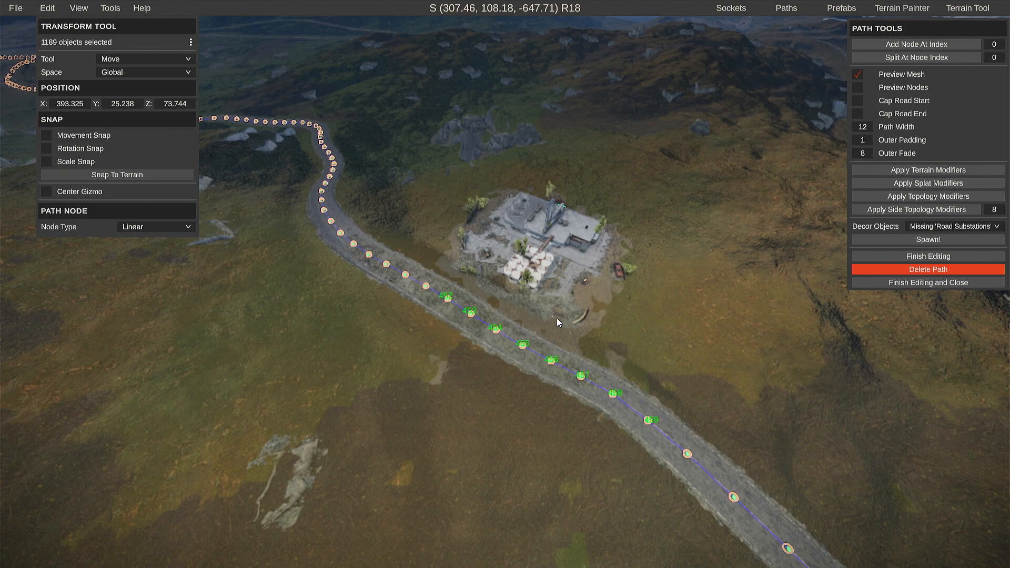
- Snap all the selected road nodes to the terrain in front of the gas station and finish editing the path
{"action": "right_click_drag", "start_coordinate": [557, 318], "coordinate": [549, 393]}
{"action": "key", "text": "w"}
{"action": "key", "text": "w"}
{"action": "key", "text": "a"}
{"action": "right_click_drag", "start_coordinate": [499, 367], "coordinate": [597, 315]}
{"action": "key", "text": "d"}
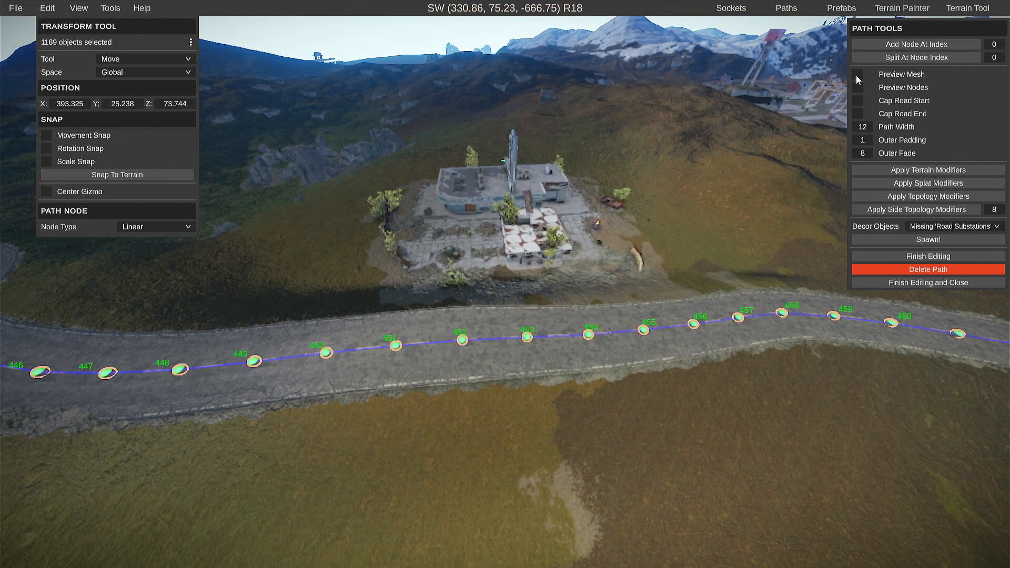
{"action": "left_click", "coordinate": [85, 172]}
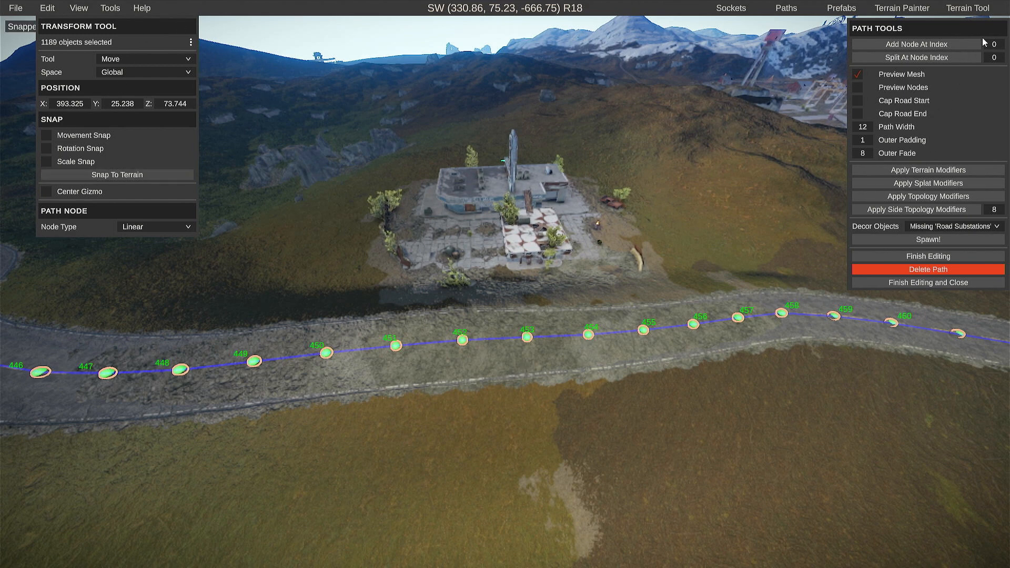
{"action": "left_click", "coordinate": [901, 283]}
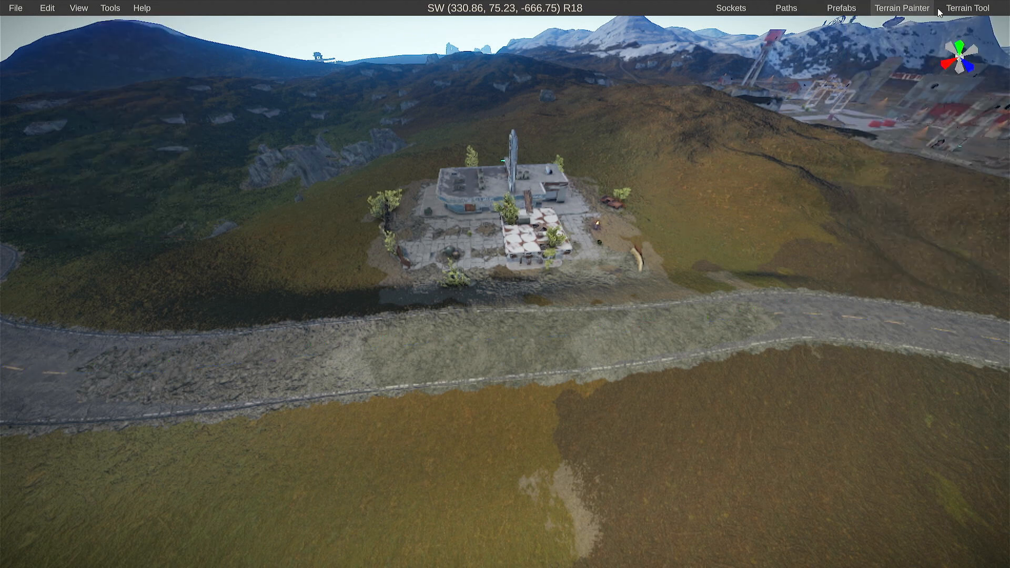
- Smooth the ground under the road in front of the gas station and resnap all the road's nodes to it
{"action": "left_click", "coordinate": [958, 9]}
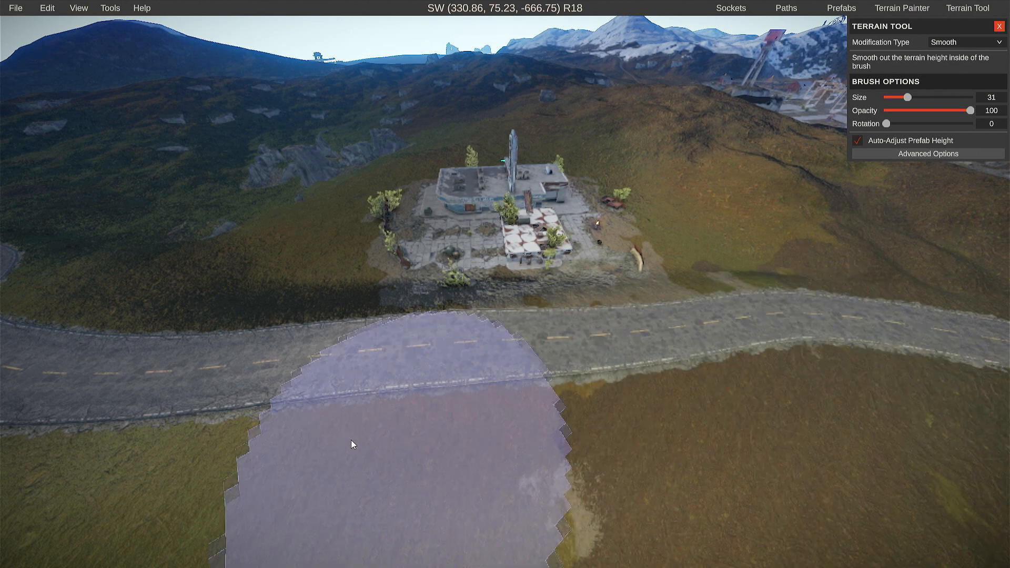
{"action": "left_click", "coordinate": [786, 9]}
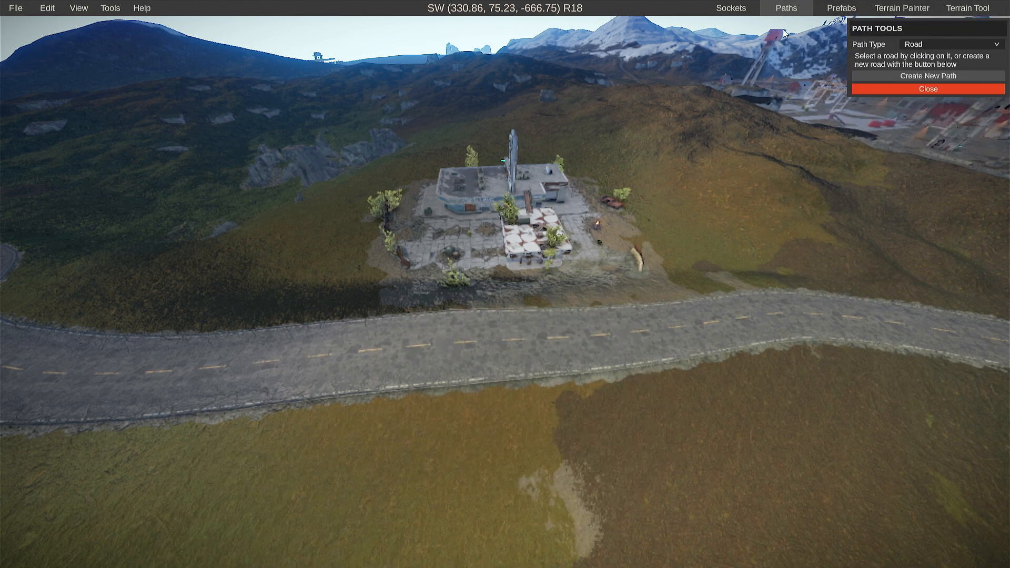
{"action": "left_click", "coordinate": [625, 324]}
{"action": "double_click", "coordinate": [643, 323]}
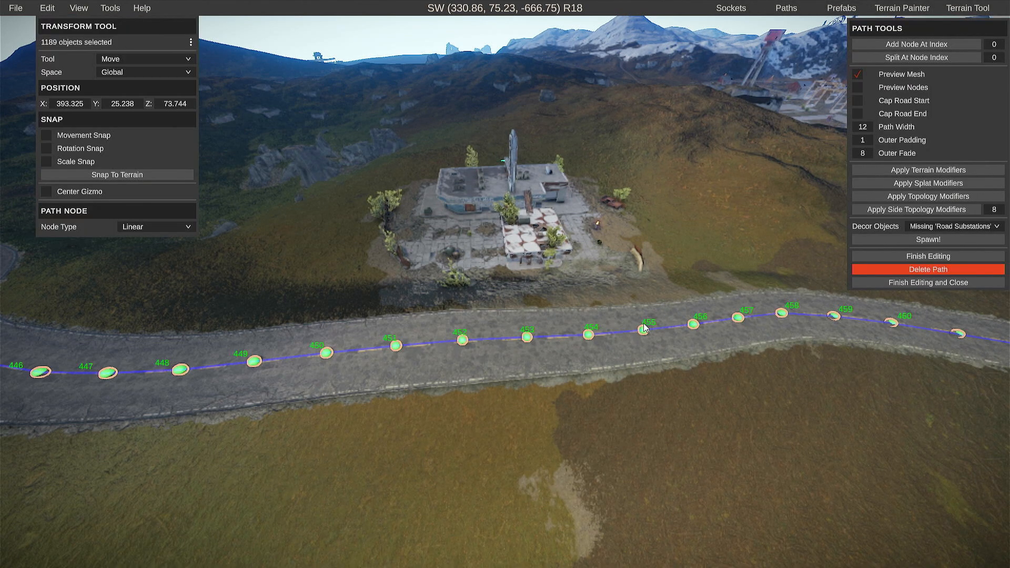
{"action": "left_click", "coordinate": [163, 177]}
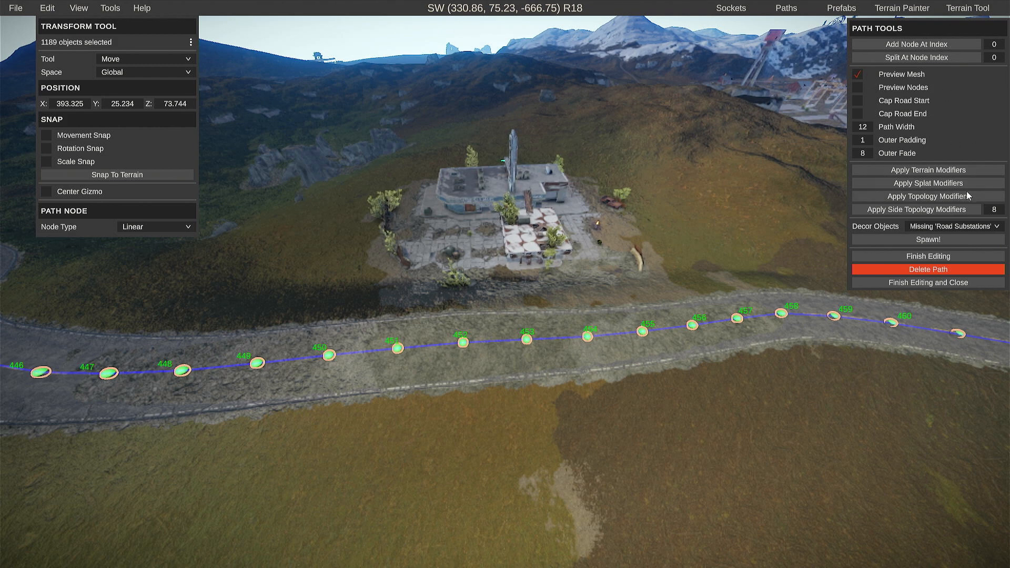
{"action": "left_click", "coordinate": [916, 284]}
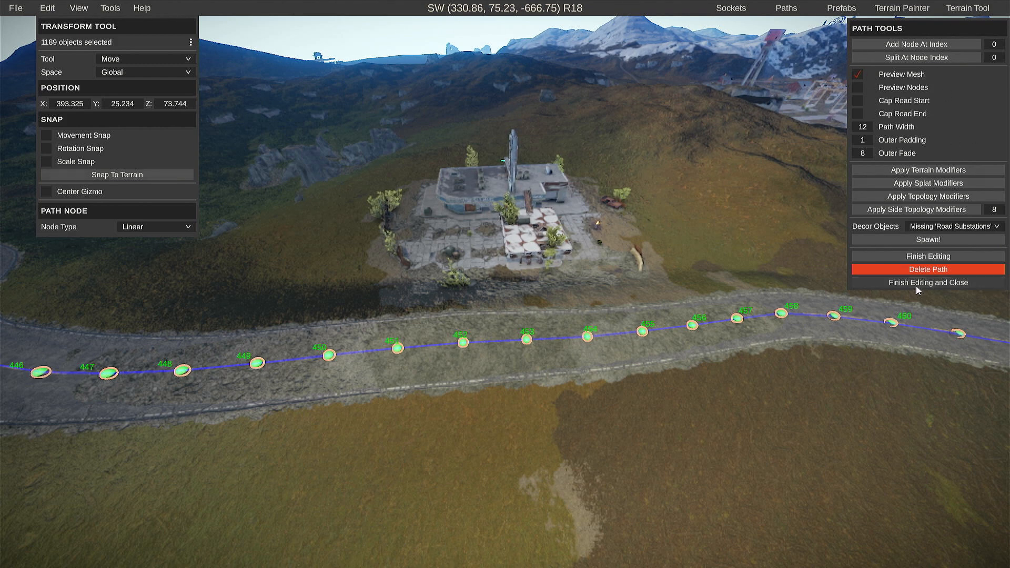
- Repeat the smoothing pass on the road in front of the gas station, snap every node to the terrain and finish editing
{"action": "left_click", "coordinate": [972, 8]}
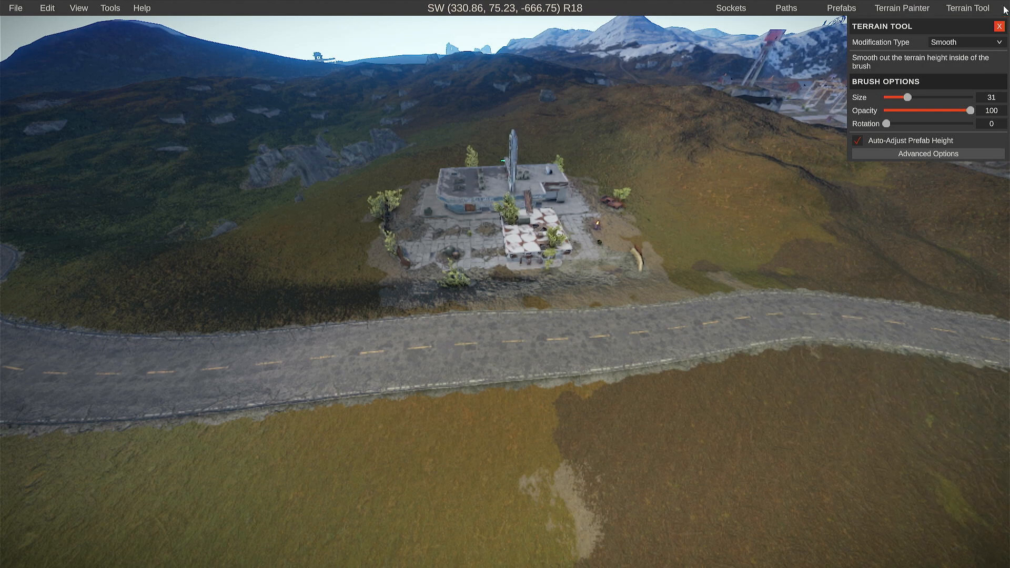
{"action": "left_click", "coordinate": [785, 9]}
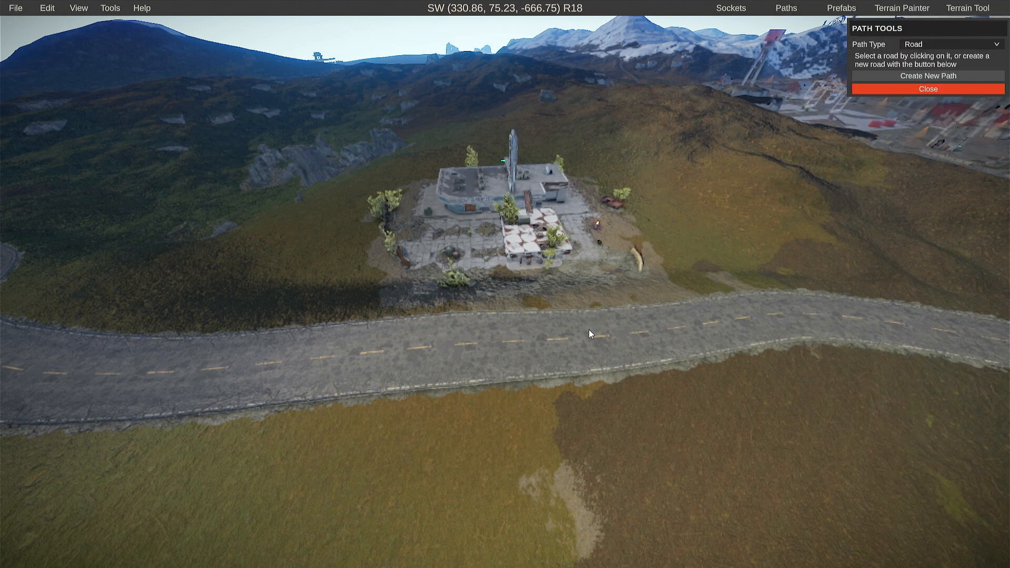
{"action": "left_click", "coordinate": [588, 328]}
{"action": "key", "text": "ctrl+a"}
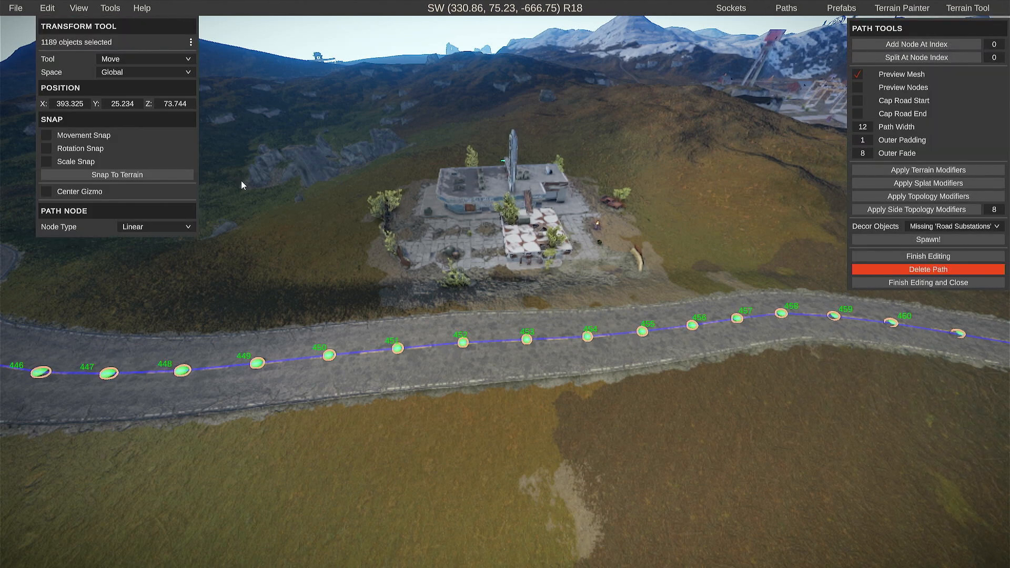
{"action": "left_click", "coordinate": [163, 177]}
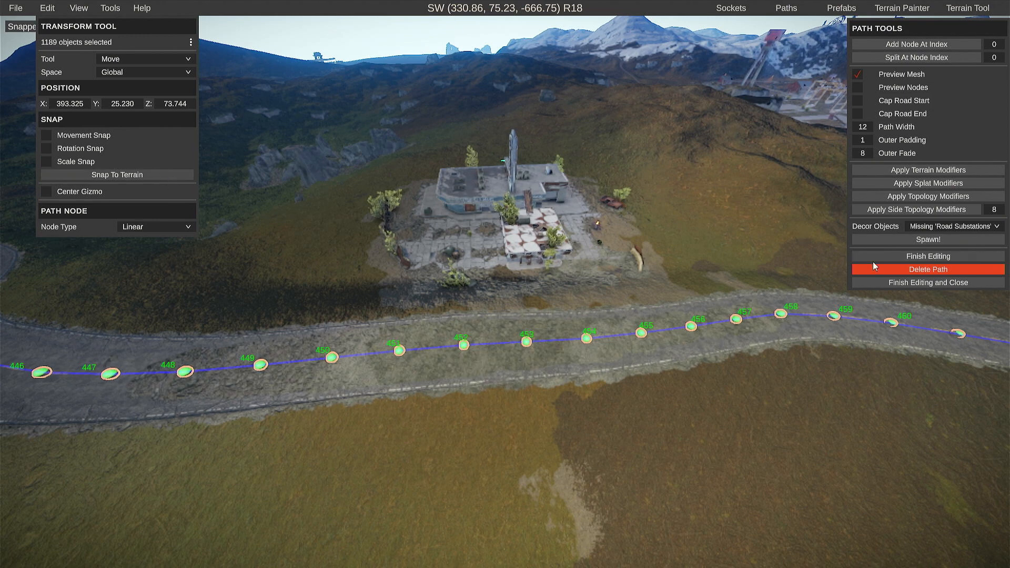
{"action": "left_click", "coordinate": [900, 282]}
- Smooth the slope between the road and the gas station forecourt further and snap all the road's nodes to the terrain
{"action": "left_click", "coordinate": [968, 8]}
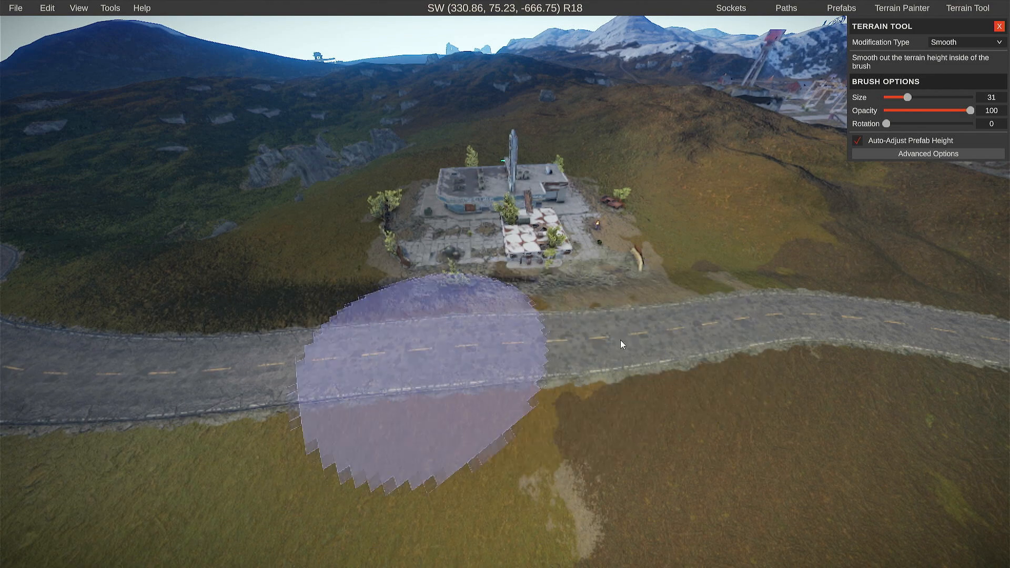
{"action": "mouse_move", "coordinate": [329, 395]}
{"action": "right_mouse_down"}
{"action": "mouse_move", "coordinate": [368, 408]}
{"action": "mouse_move", "coordinate": [9, 406]}
{"action": "mouse_move", "coordinate": [9, 468]}
{"action": "mouse_move", "coordinate": [235, 374]}
{"action": "mouse_move", "coordinate": [266, 325]}
{"action": "mouse_move", "coordinate": [301, 331]}
{"action": "mouse_move", "coordinate": [314, 316]}
{"action": "mouse_move", "coordinate": [300, 314]}
{"action": "mouse_move", "coordinate": [263, 341]}
{"action": "mouse_move", "coordinate": [295, 406]}
{"action": "mouse_move", "coordinate": [401, 383]}
{"action": "mouse_move", "coordinate": [396, 450]}
{"action": "mouse_move", "coordinate": [356, 478]}
{"action": "mouse_move", "coordinate": [348, 259]}
{"action": "mouse_move", "coordinate": [198, 239]}
{"action": "mouse_move", "coordinate": [35, 250]}
{"action": "mouse_move", "coordinate": [7, 279]}
{"action": "mouse_move", "coordinate": [6, 264]}
{"action": "mouse_move", "coordinate": [244, 270]}
{"action": "mouse_move", "coordinate": [327, 244]}
{"action": "mouse_move", "coordinate": [663, 388]}
{"action": "mouse_move", "coordinate": [876, 374]}
{"action": "mouse_move", "coordinate": [947, 421]}
{"action": "mouse_move", "coordinate": [936, 400]}
{"action": "mouse_move", "coordinate": [670, 345]}
{"action": "right_mouse_up"}
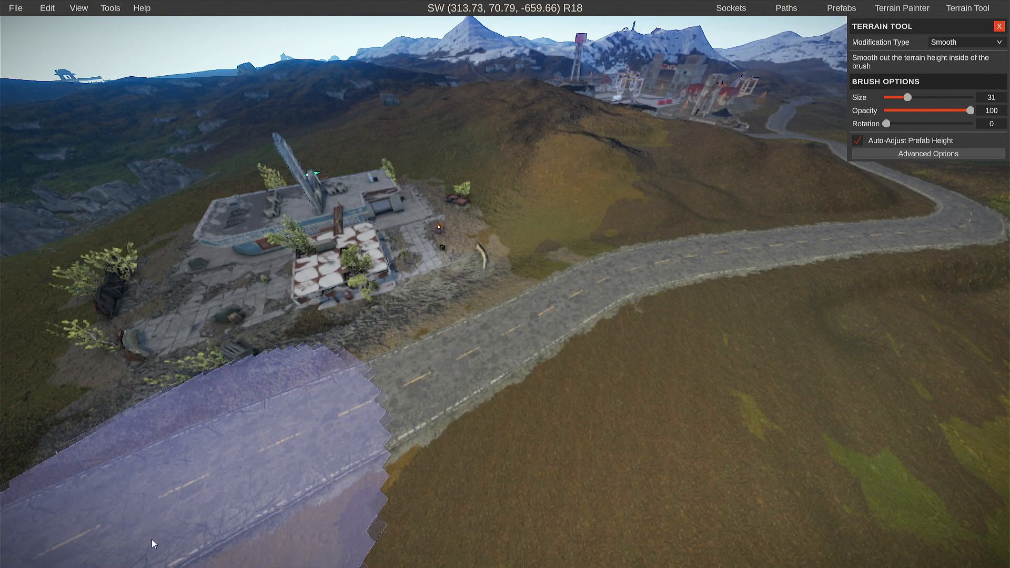
{"action": "right_click_drag", "start_coordinate": [151, 539], "coordinate": [21, 505]}
{"action": "key", "text": "a"}
{"action": "key", "text": "a"}
{"action": "right_click_drag", "start_coordinate": [32, 558], "coordinate": [126, 531]}
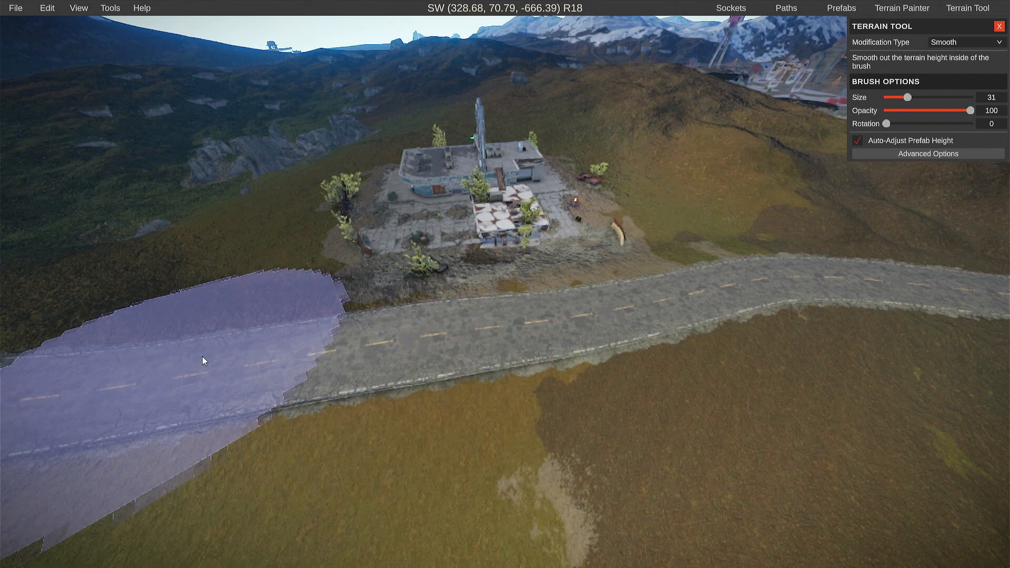
{"action": "left_click", "coordinate": [786, 8]}
{"action": "left_click", "coordinate": [532, 331]}
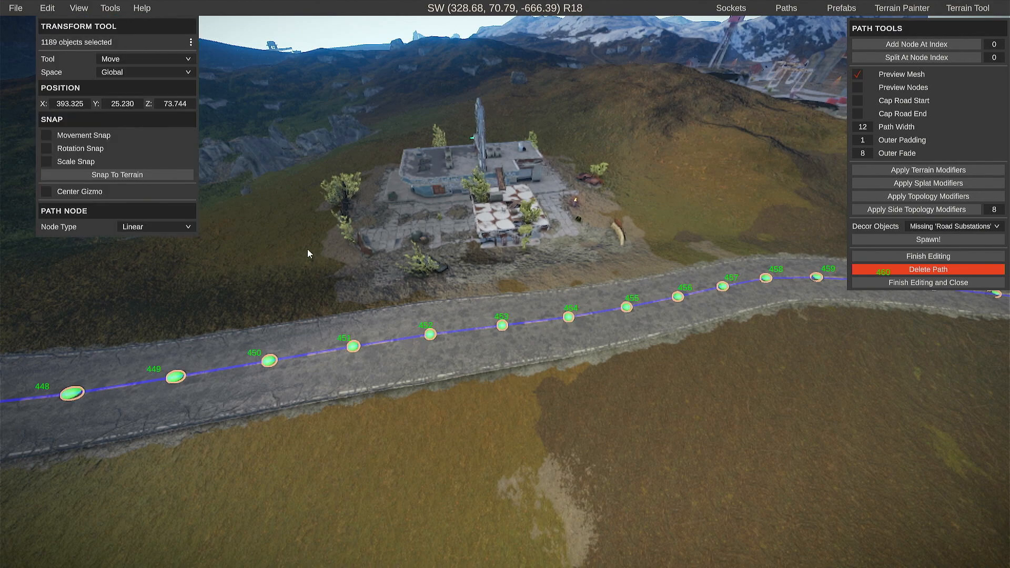
{"action": "left_click", "coordinate": [154, 175]}
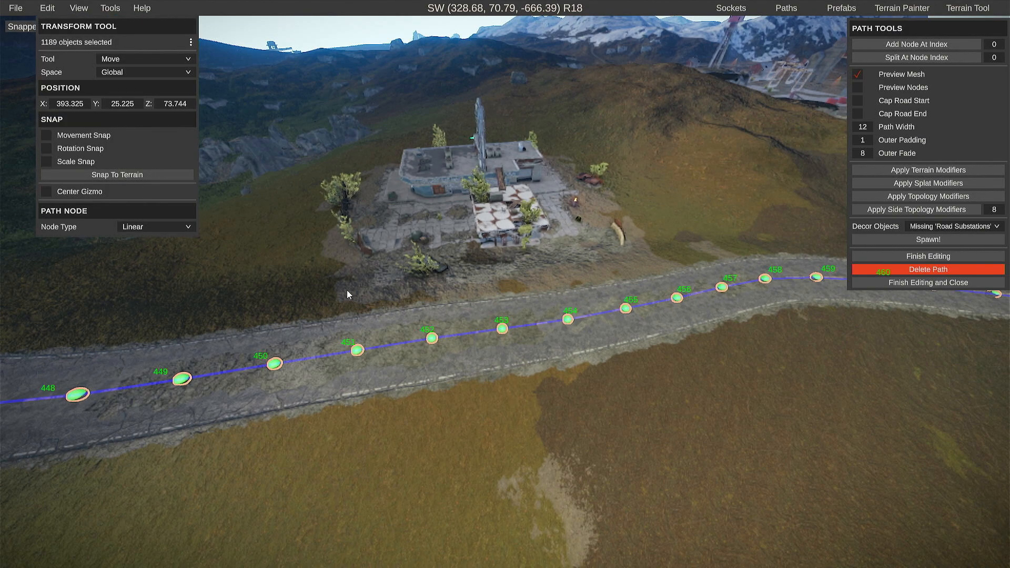
- Smooth the terrain on both sides of the road, working along the stretch past the gas station with the size 31 brush
{"action": "right_click_drag", "start_coordinate": [322, 267], "coordinate": [806, 181]}
{"action": "key", "text": "a"}
{"action": "key", "text": "w"}
{"action": "key", "text": "d"}
{"action": "key", "text": "a"}
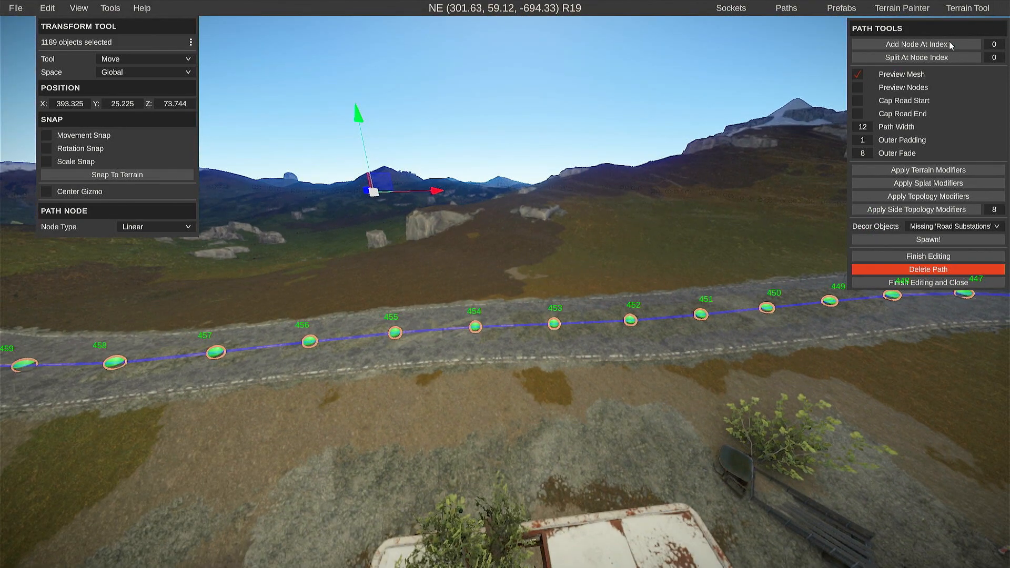
{"action": "left_click", "coordinate": [971, 8]}
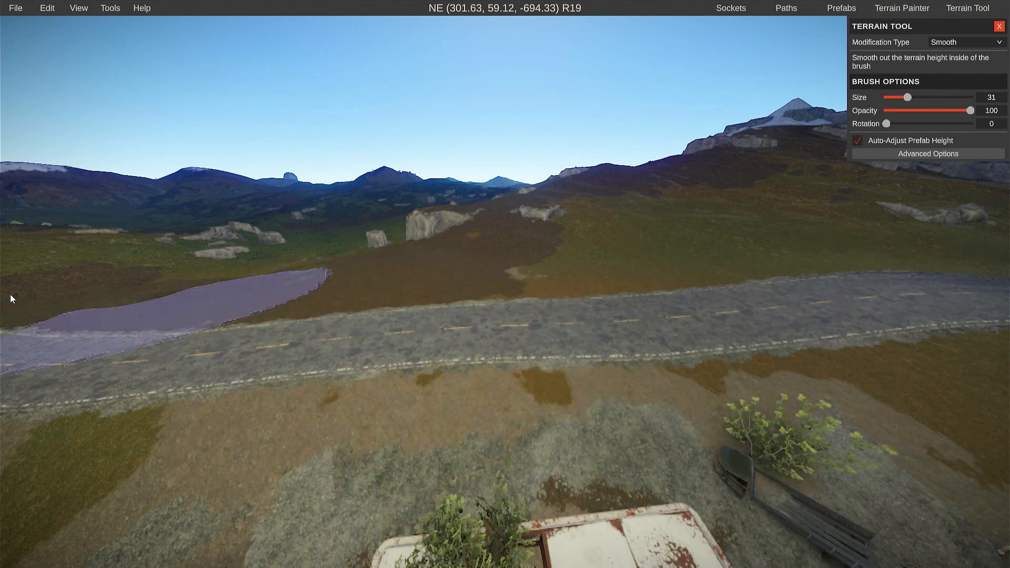
{"action": "mouse_move", "coordinate": [432, 324]}
{"action": "right_mouse_down"}
{"action": "mouse_move", "coordinate": [661, 233]}
{"action": "mouse_move", "coordinate": [652, 338]}
{"action": "mouse_move", "coordinate": [708, 424]}
{"action": "right_mouse_up"}
{"action": "key", "text": "s"}
{"action": "key", "text": "a"}
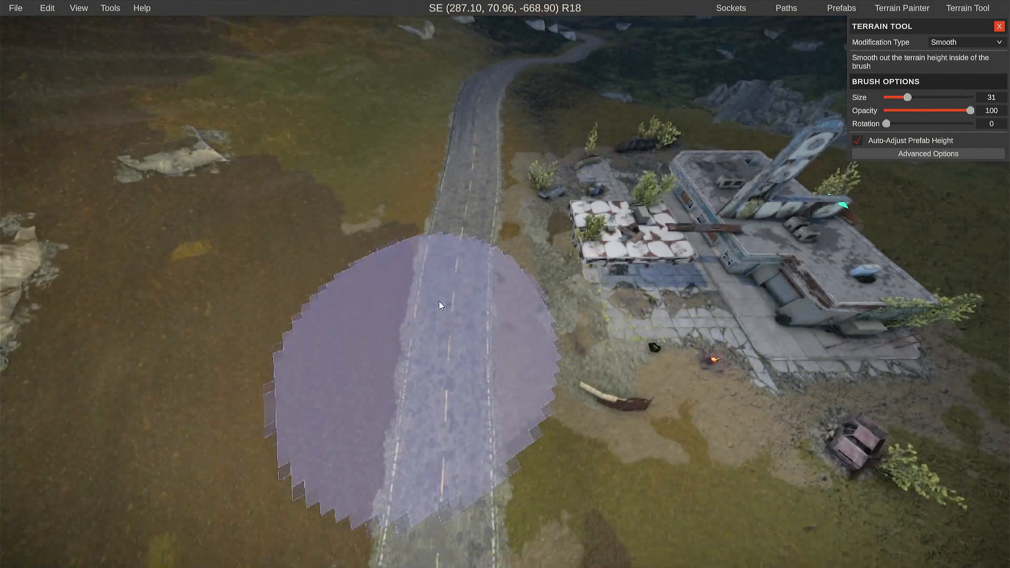
{"action": "key", "text": "d"}
{"action": "right_click_drag", "start_coordinate": [574, 472], "coordinate": [570, 248]}
{"action": "key", "text": "w"}
{"action": "mouse_move", "coordinate": [589, 399]}
{"action": "right_mouse_down"}
{"action": "mouse_move", "coordinate": [449, 388]}
{"action": "mouse_move", "coordinate": [226, 440]}
{"action": "mouse_move", "coordinate": [183, 474]}
{"action": "mouse_move", "coordinate": [9, 473]}
{"action": "mouse_move", "coordinate": [8, 413]}
{"action": "mouse_move", "coordinate": [241, 435]}
{"action": "mouse_move", "coordinate": [428, 476]}
{"action": "mouse_move", "coordinate": [563, 410]}
{"action": "right_mouse_up"}
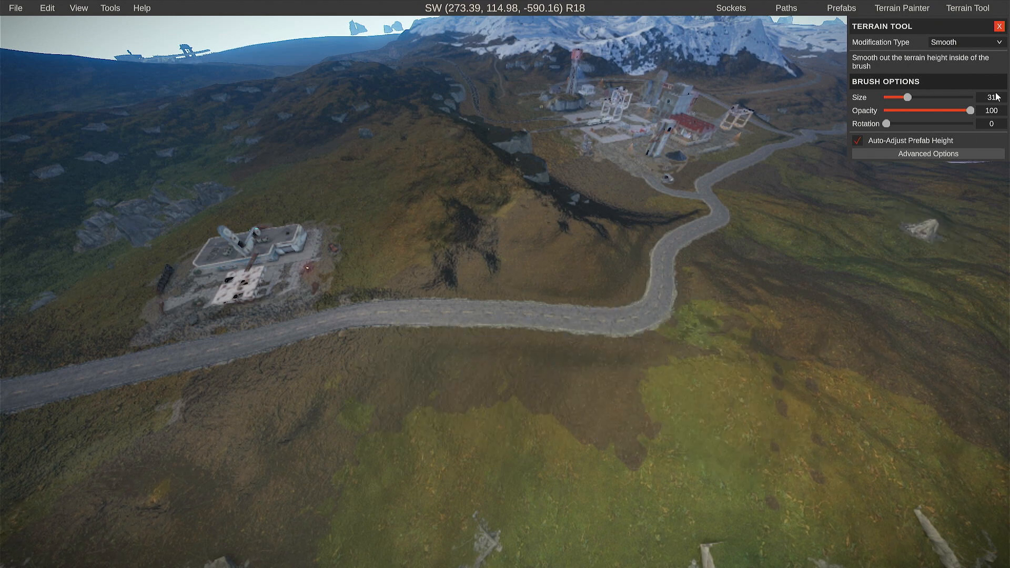
- Select all nodes of the smoothed road, snap them to the terrain and finish editing the path
{"action": "left_click", "coordinate": [786, 7]}
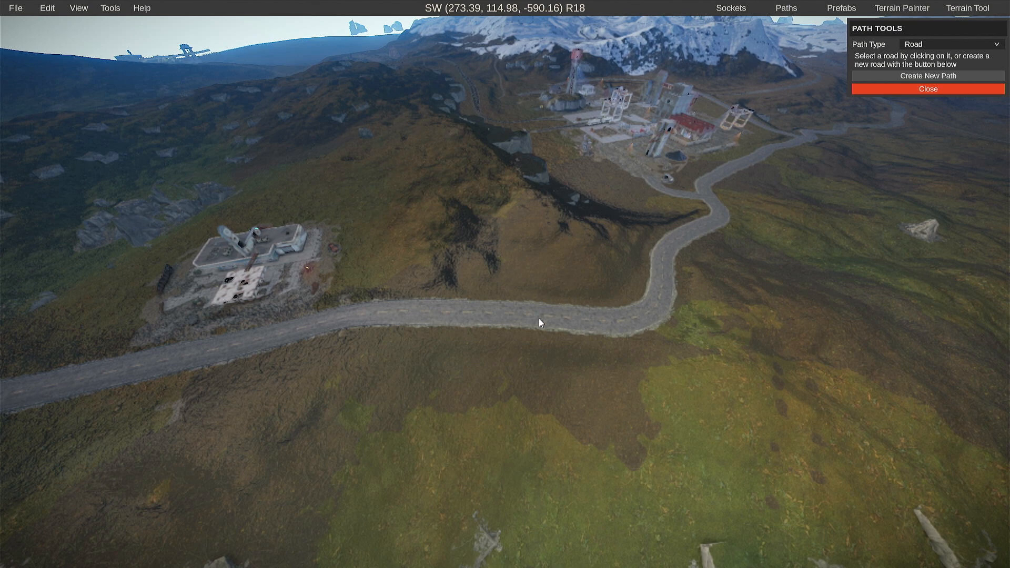
{"action": "left_click", "coordinate": [546, 317]}
{"action": "key", "text": "ctrl+a"}
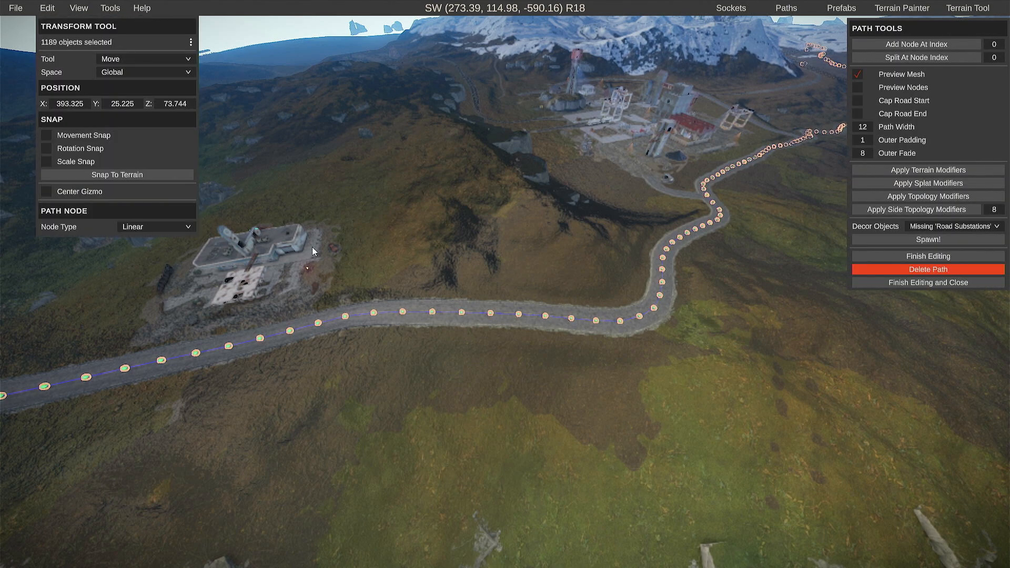
{"action": "left_click", "coordinate": [117, 175]}
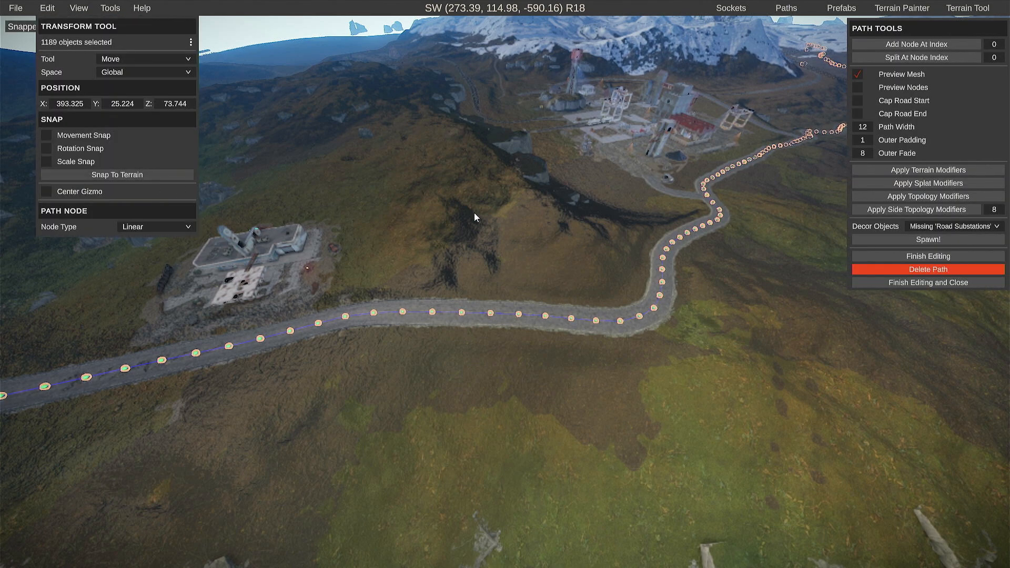
{"action": "left_click", "coordinate": [894, 284]}
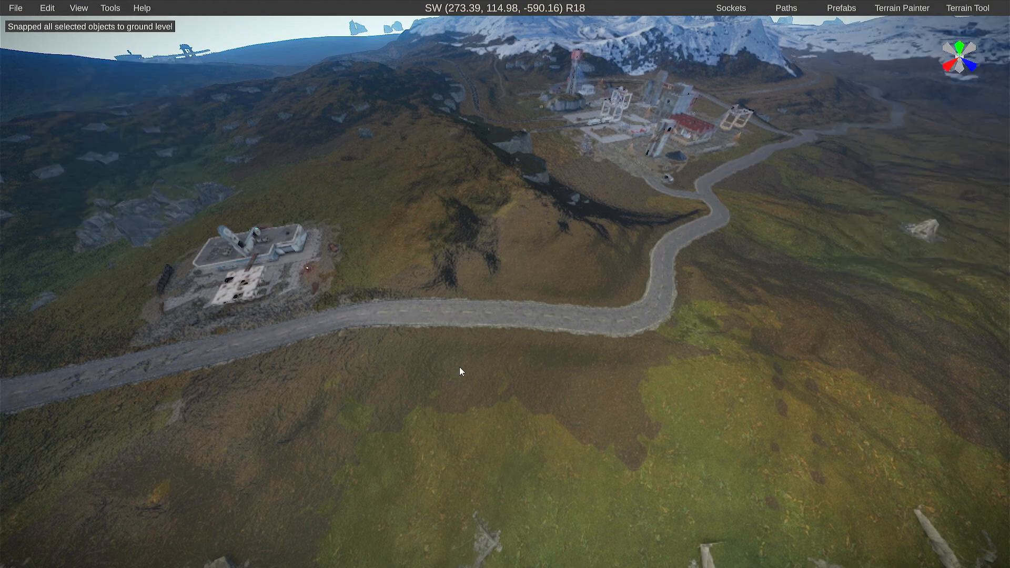
- Smooth the ground poking through the road in front of the gas station with a size 9 brush
{"action": "right_click_drag", "start_coordinate": [461, 371], "coordinate": [373, 444]}
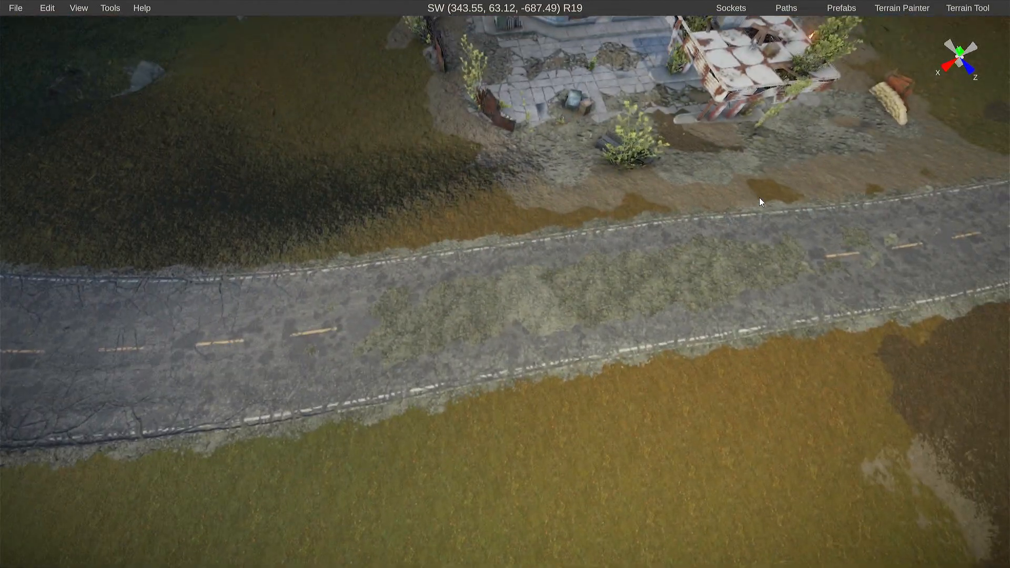
{"action": "left_click", "coordinate": [960, 8]}
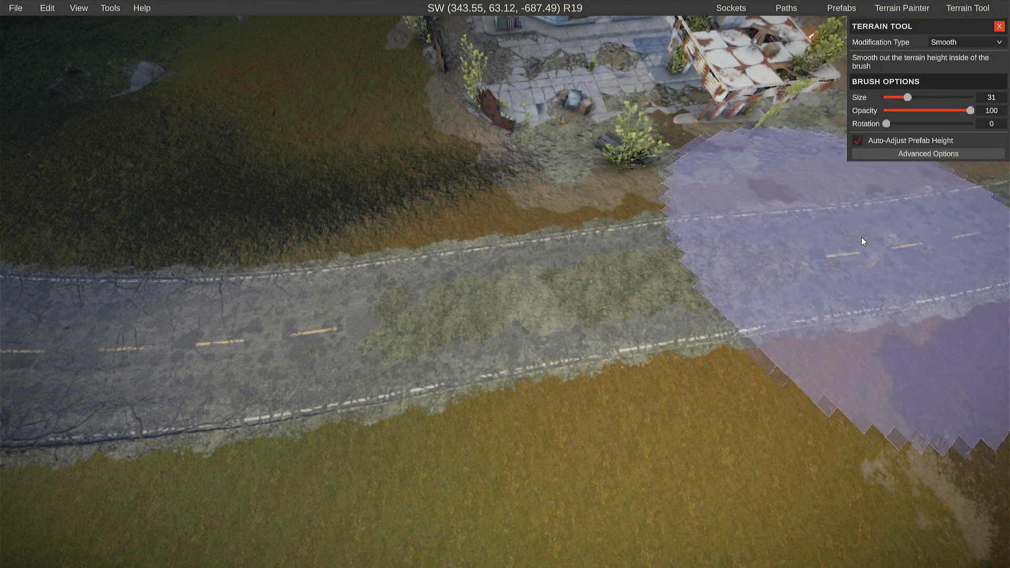
{"action": "left_click", "coordinate": [955, 43]}
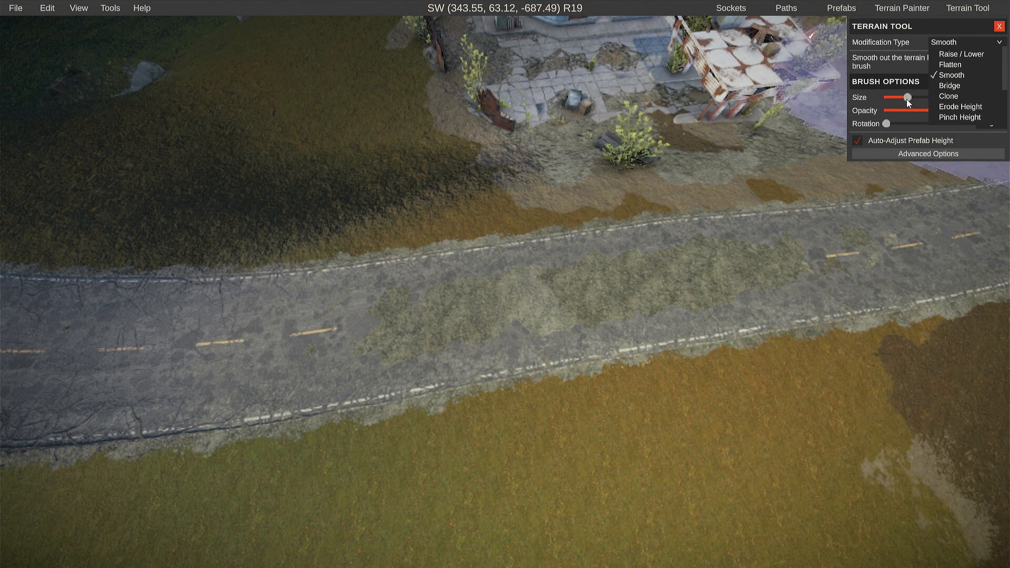
{"action": "left_click_drag", "start_coordinate": [907, 99], "coordinate": [897, 97]}
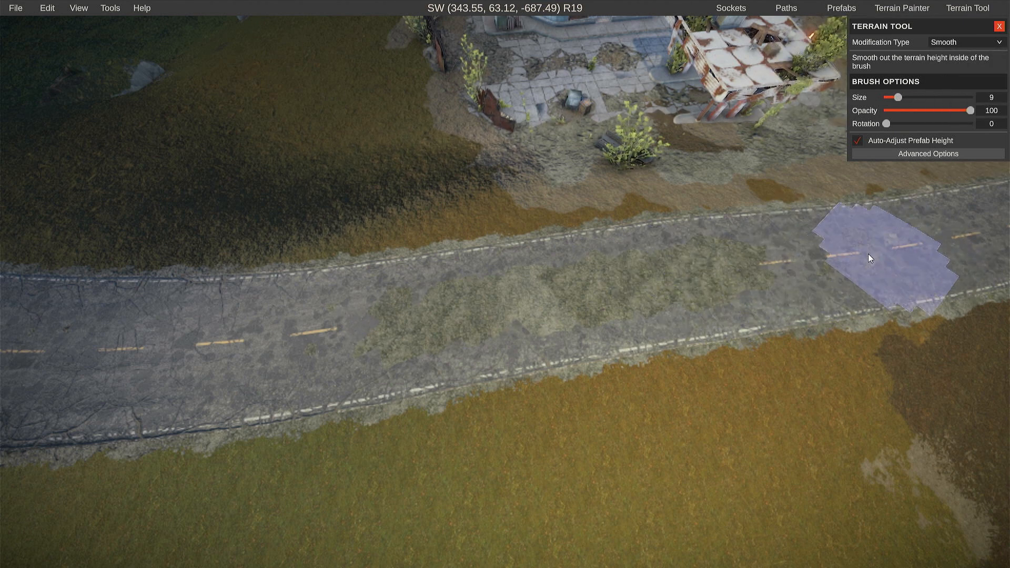
{"action": "mouse_move", "coordinate": [771, 267]}
{"action": "left_mouse_down"}
{"action": "mouse_move", "coordinate": [636, 277]}
{"action": "mouse_move", "coordinate": [344, 328]}
{"action": "mouse_move", "coordinate": [631, 303]}
{"action": "mouse_move", "coordinate": [507, 310]}
{"action": "mouse_move", "coordinate": [703, 285]}
{"action": "mouse_move", "coordinate": [730, 287]}
{"action": "mouse_move", "coordinate": [732, 298]}
{"action": "mouse_move", "coordinate": [977, 250]}
{"action": "mouse_move", "coordinate": [831, 280]}
{"action": "mouse_move", "coordinate": [789, 303]}
{"action": "left_mouse_up"}
{"action": "mouse_move", "coordinate": [780, 314]}
{"action": "right_mouse_down"}
{"action": "mouse_move", "coordinate": [832, 243]}
{"action": "mouse_move", "coordinate": [809, 249]}
{"action": "right_mouse_up"}
{"action": "key", "text": "d"}
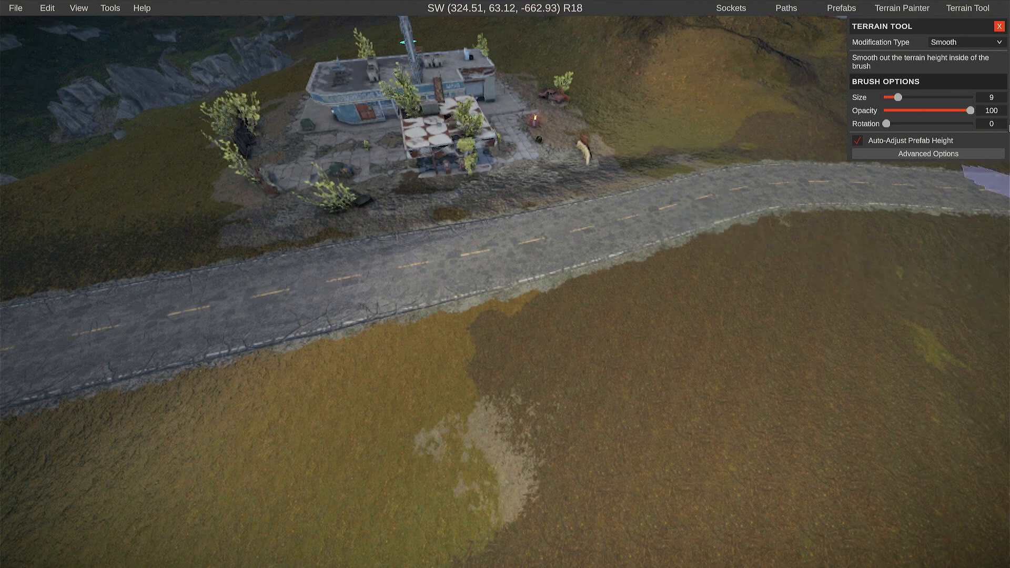
- Select all nodes of the road past the gas station, snap them to the terrain and finish editing the path
{"action": "left_click", "coordinate": [786, 8]}
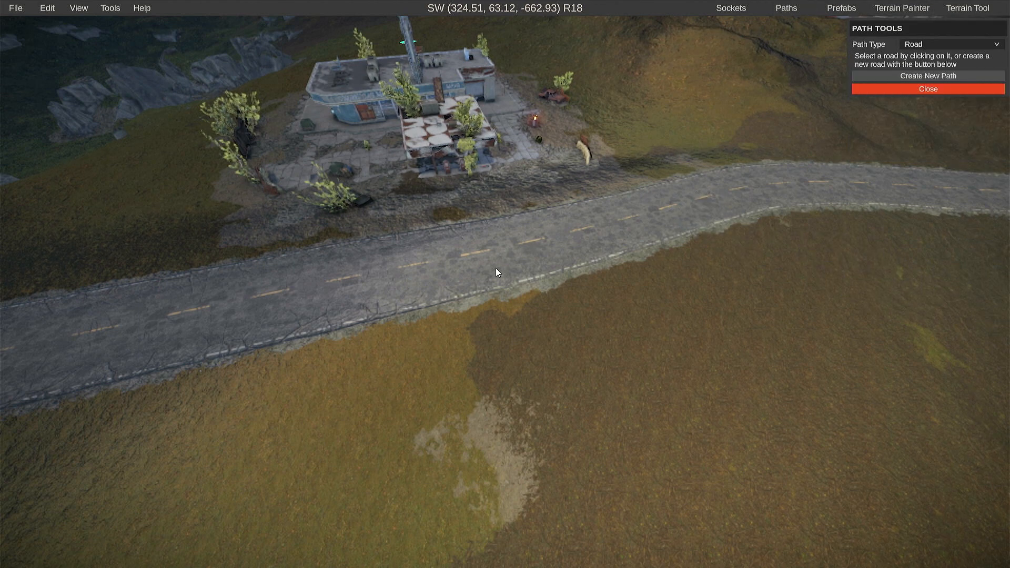
{"action": "left_click", "coordinate": [497, 268]}
{"action": "key", "text": "ctrl+a"}
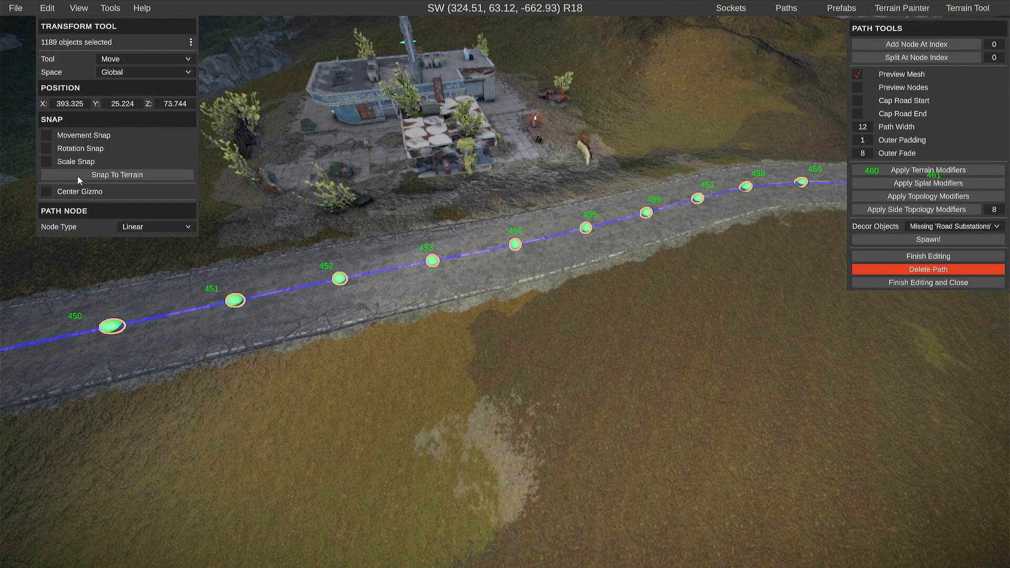
{"action": "left_click", "coordinate": [120, 177]}
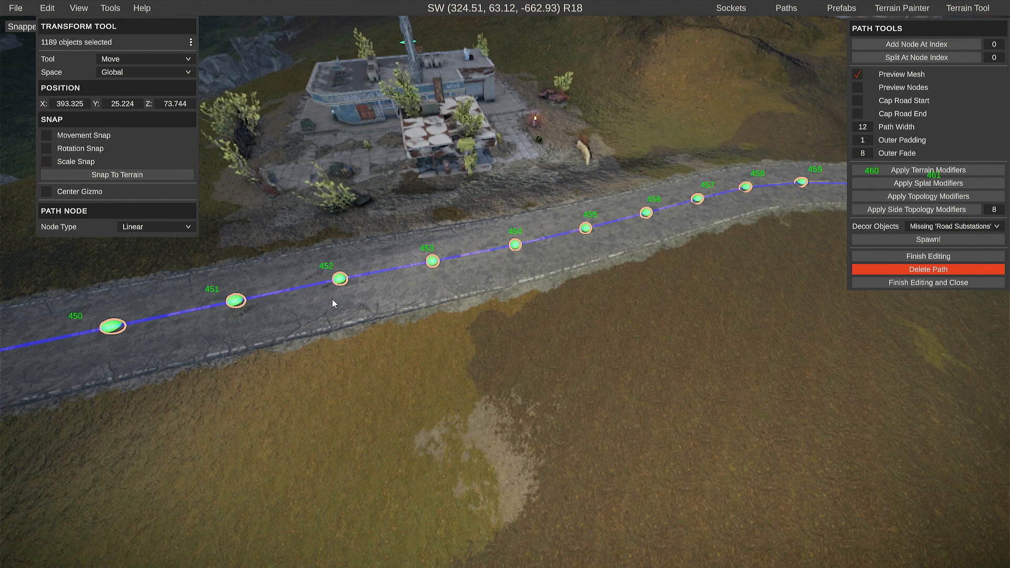
{"action": "left_click", "coordinate": [936, 282]}
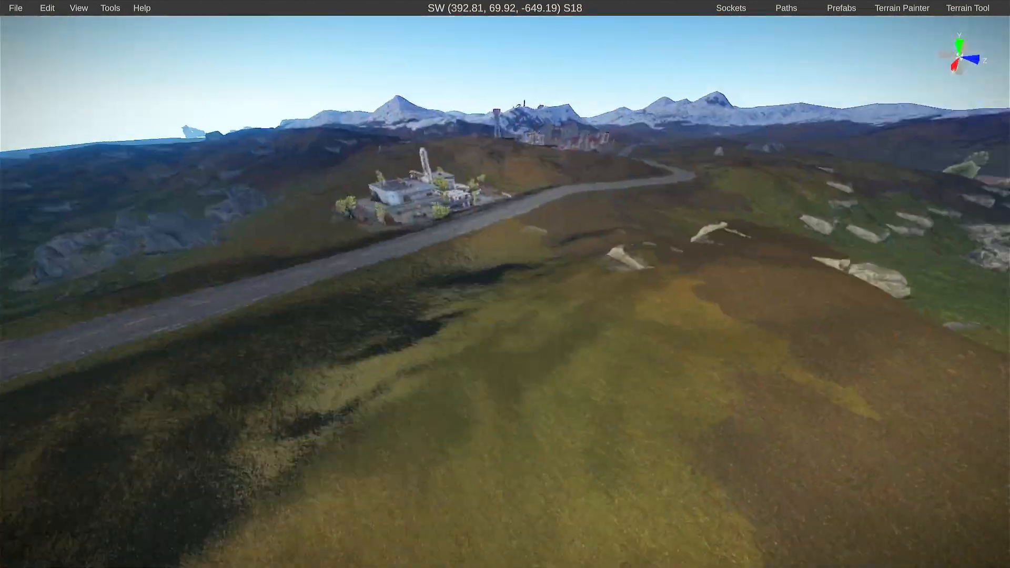
- Smooth the small ground patches left along the road's centre line with the size 9 brush, and set the brush size to 18
{"action": "key", "text": "w"}
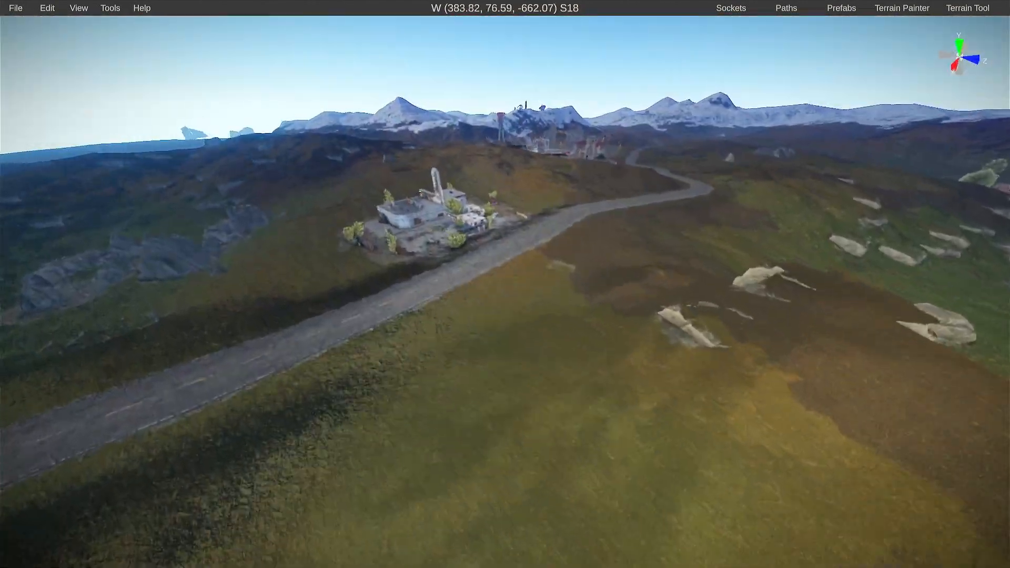
{"action": "right_click_drag", "start_coordinate": [1000, 180], "coordinate": [961, 258]}
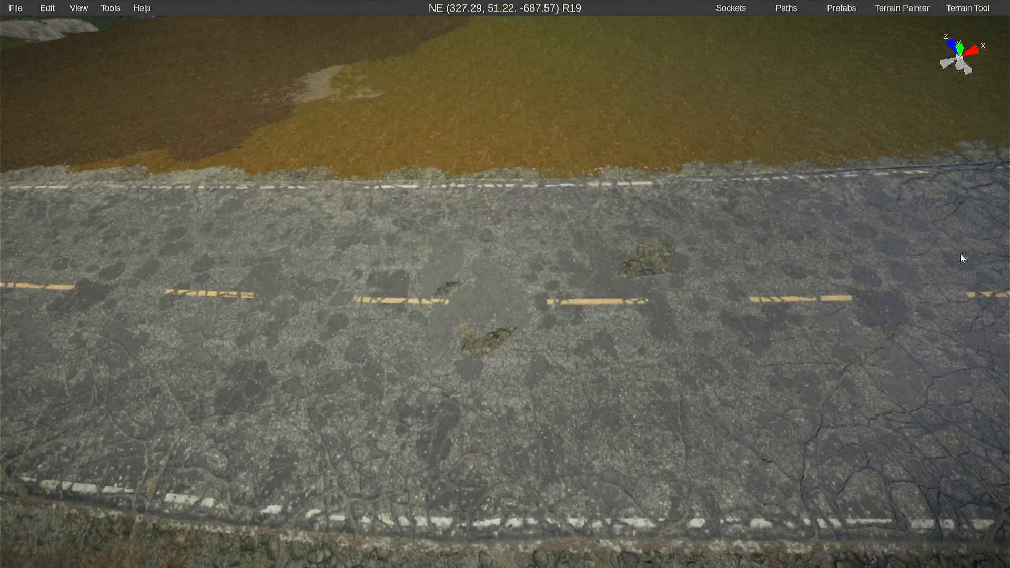
{"action": "left_click", "coordinate": [989, 11]}
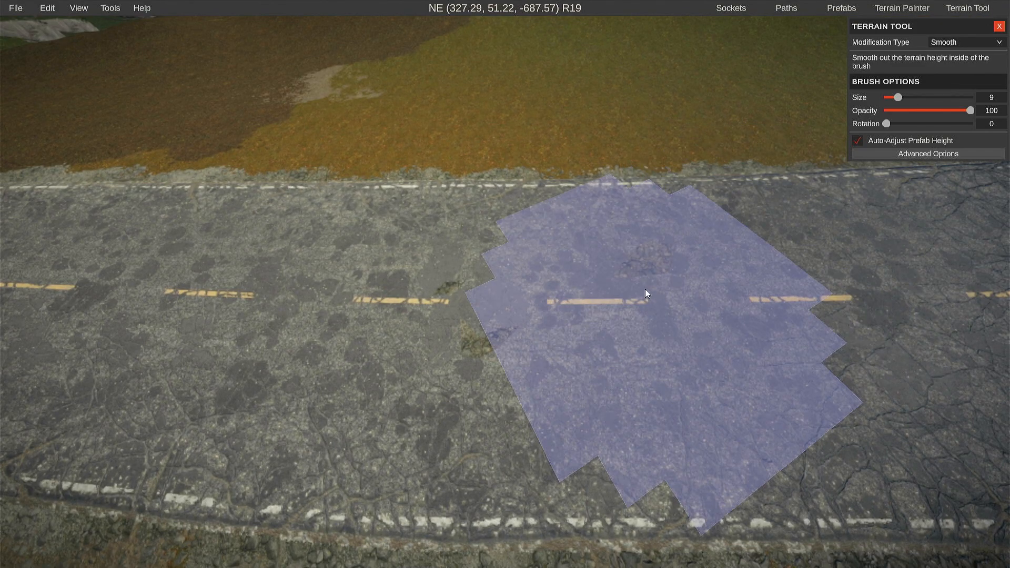
{"action": "mouse_move", "coordinate": [500, 285]}
{"action": "left_mouse_down"}
{"action": "mouse_move", "coordinate": [563, 314]}
{"action": "mouse_move", "coordinate": [128, 323]}
{"action": "mouse_move", "coordinate": [679, 334]}
{"action": "mouse_move", "coordinate": [778, 326]}
{"action": "left_mouse_up"}
{"action": "mouse_move", "coordinate": [778, 326]}
{"action": "right_mouse_down"}
{"action": "mouse_move", "coordinate": [834, 319]}
{"action": "mouse_move", "coordinate": [728, 298]}
{"action": "right_mouse_up"}
{"action": "key", "text": "s"}
{"action": "mouse_move", "coordinate": [728, 299]}
{"action": "left_mouse_down"}
{"action": "mouse_move", "coordinate": [535, 288]}
{"action": "mouse_move", "coordinate": [750, 274]}
{"action": "left_mouse_up"}
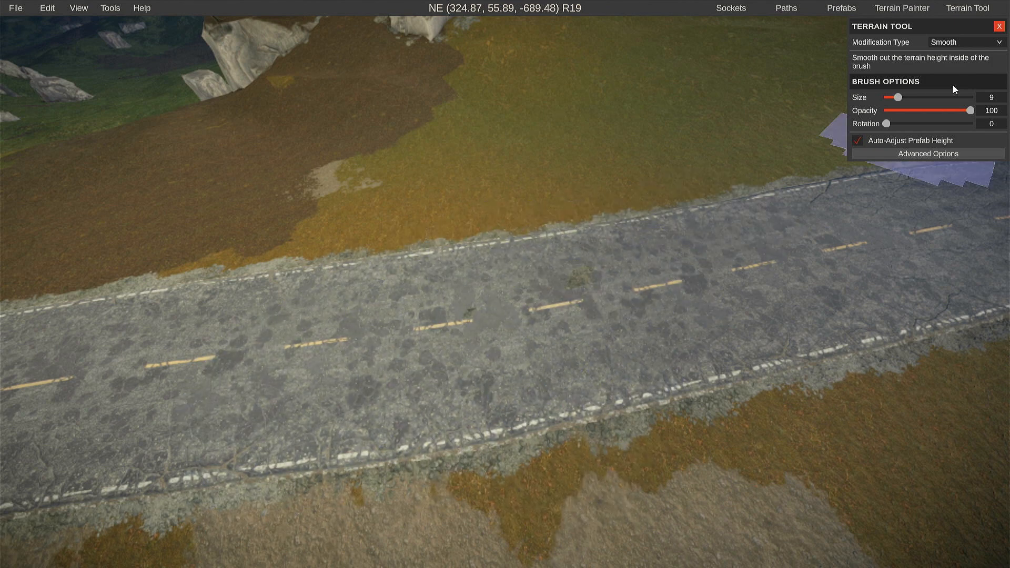
{"action": "left_click_drag", "start_coordinate": [899, 97], "coordinate": [901, 98]}
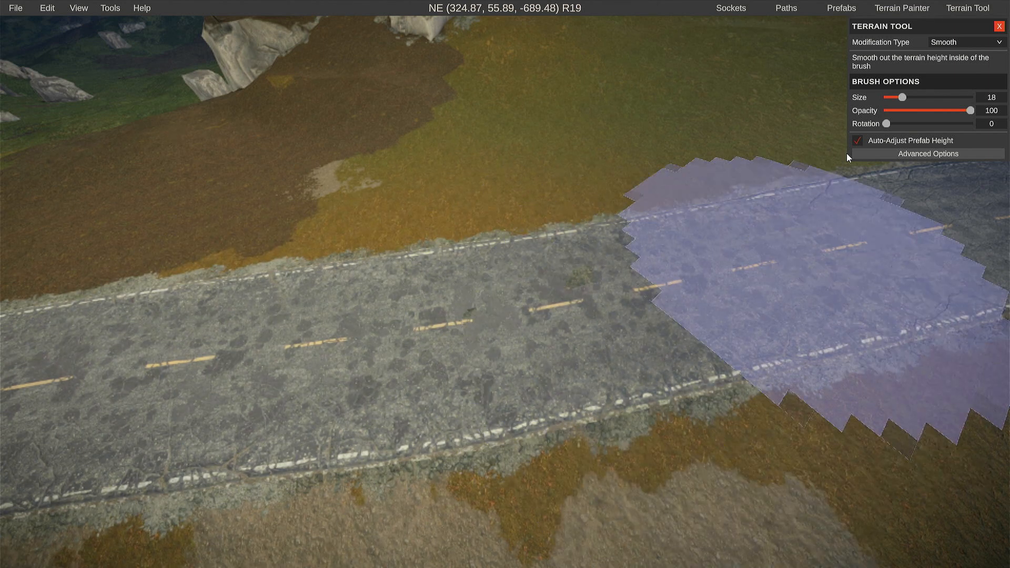
{"action": "left_click", "coordinate": [999, 26]}
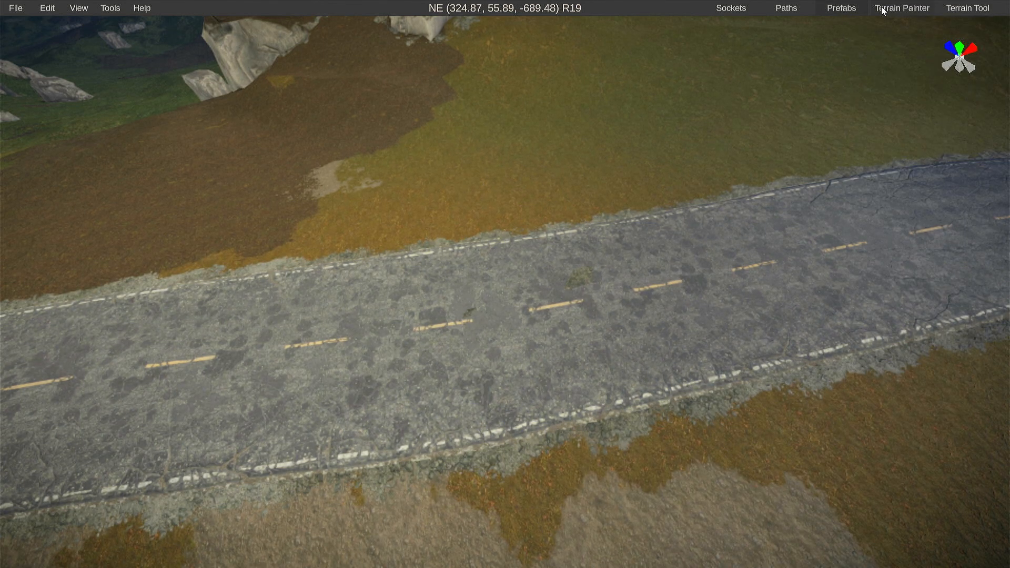
- Open the same road for path editing again and snap every one of its nodes to the terrain
{"action": "left_click", "coordinate": [783, 8]}
{"action": "left_click", "coordinate": [722, 289]}
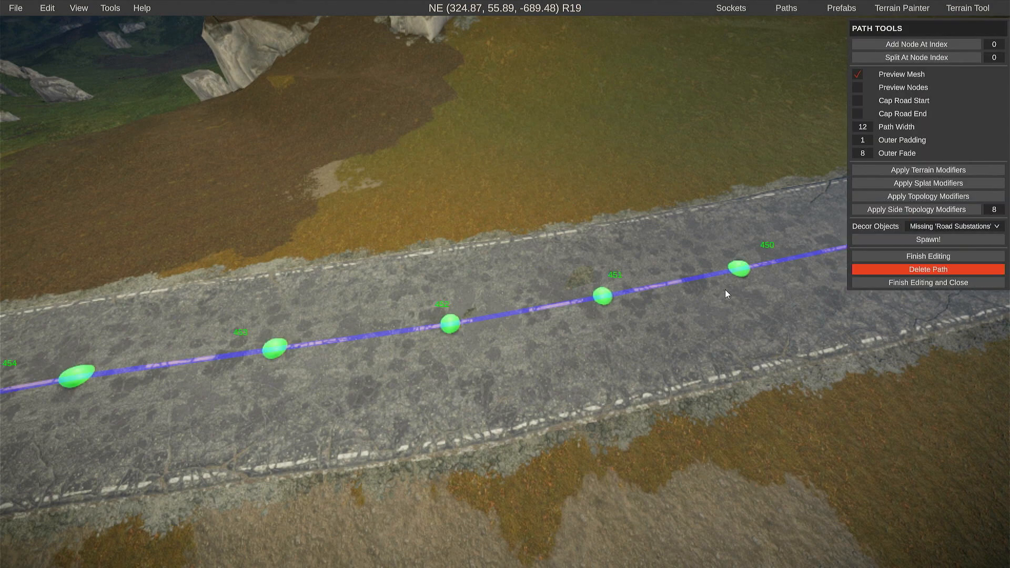
{"action": "left_click", "coordinate": [219, 175]}
{"action": "left_click", "coordinate": [347, 436]}
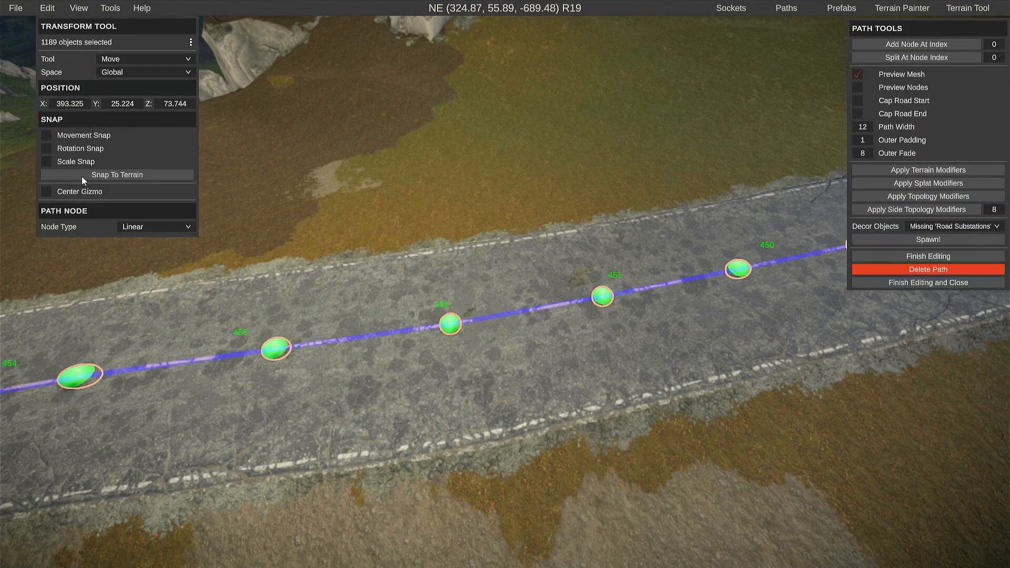
{"action": "left_click", "coordinate": [122, 175]}
- Apply the splat, terrain, topology and side topology modifiers to the road and finish editing the path
{"action": "right_click_drag", "start_coordinate": [697, 246], "coordinate": [742, 203]}
{"action": "key", "text": "s"}
{"action": "key", "text": "w"}
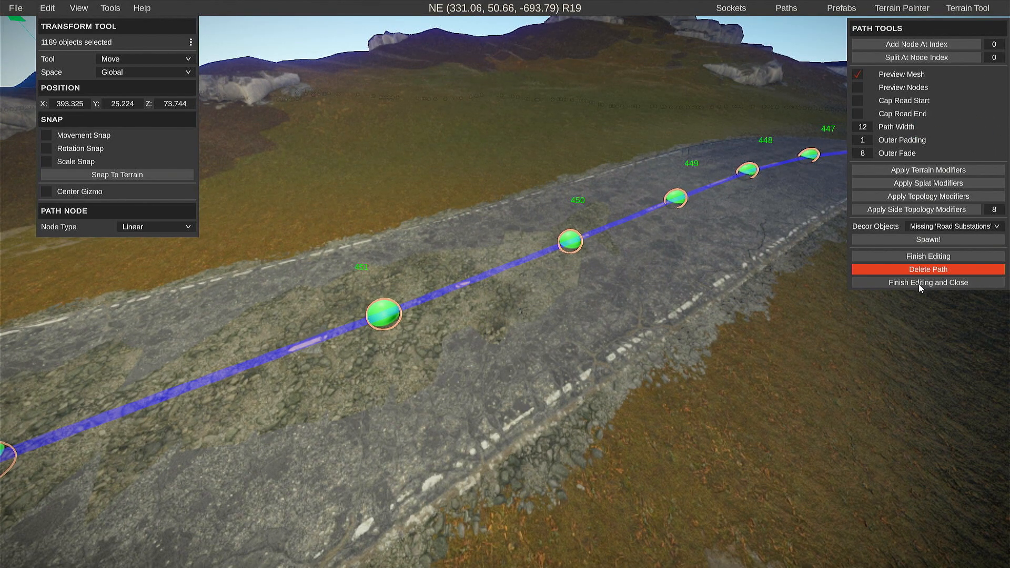
{"action": "left_click", "coordinate": [922, 184]}
{"action": "left_click", "coordinate": [948, 169]}
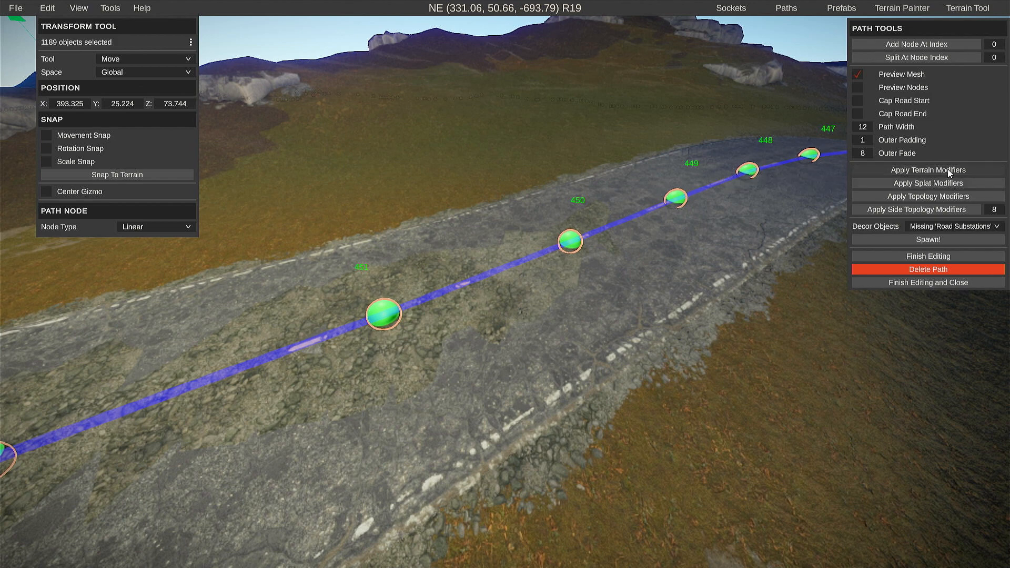
{"action": "left_click", "coordinate": [924, 195]}
{"action": "left_click", "coordinate": [939, 210]}
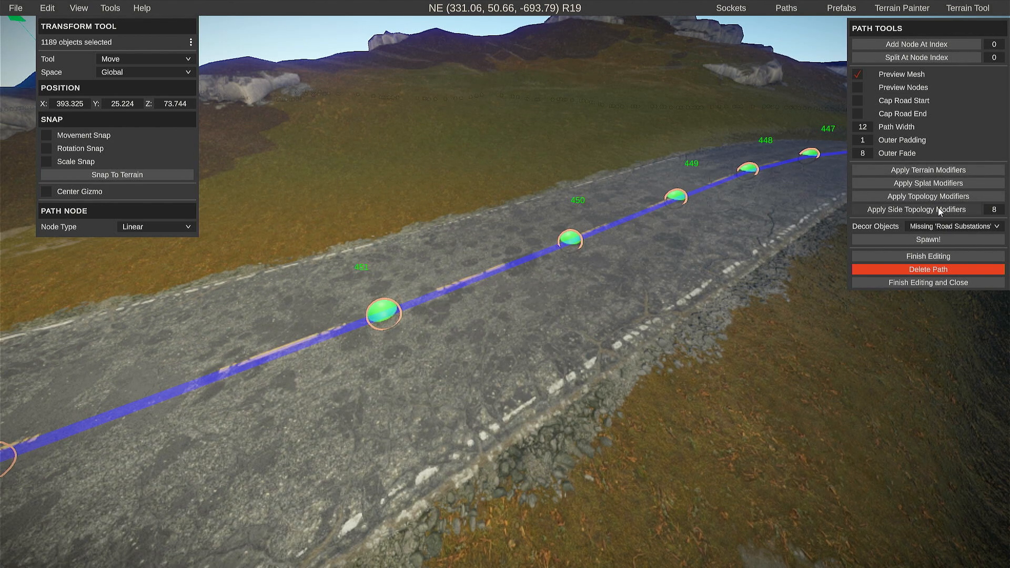
{"action": "left_click", "coordinate": [899, 282]}
- Place the custom prefab Trashdomefixed on the open grassy slope between the dirt trail and the main road
{"action": "right_click_drag", "start_coordinate": [904, 286], "coordinate": [119, 241]}
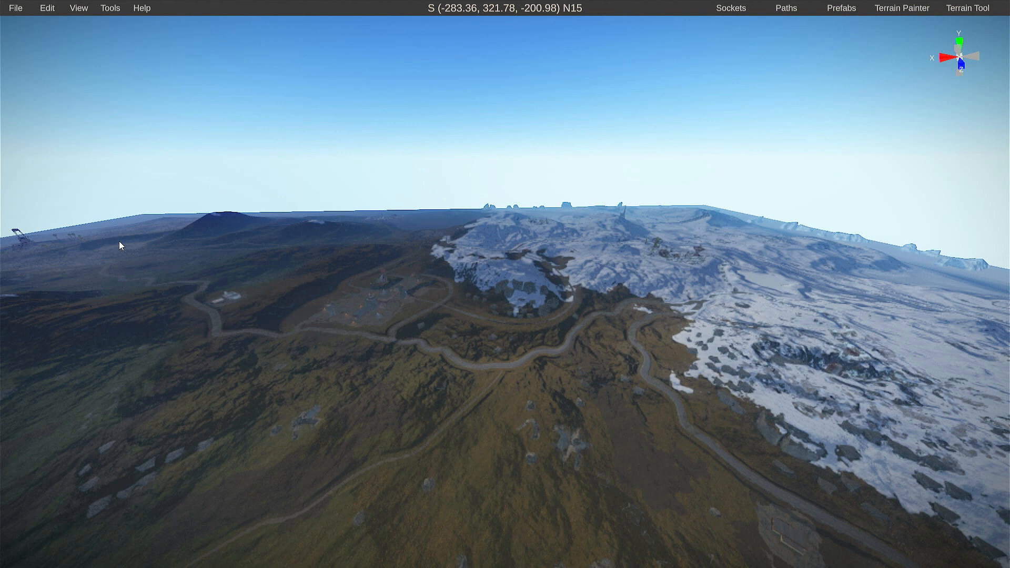
{"action": "right_click_drag", "start_coordinate": [547, 386], "coordinate": [224, 485]}
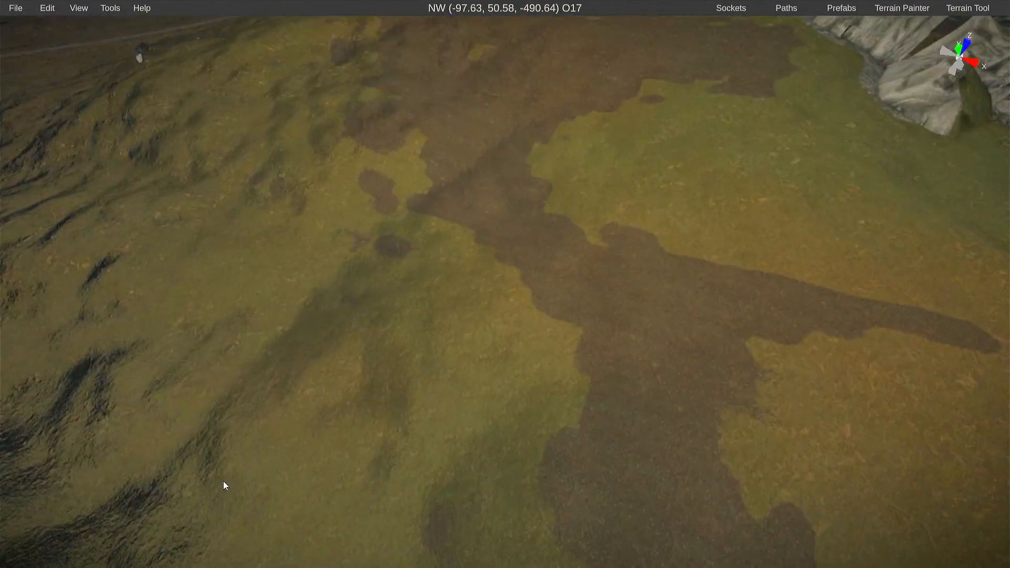
{"action": "left_click", "coordinate": [848, 10]}
{"action": "left_click", "coordinate": [835, 24]}
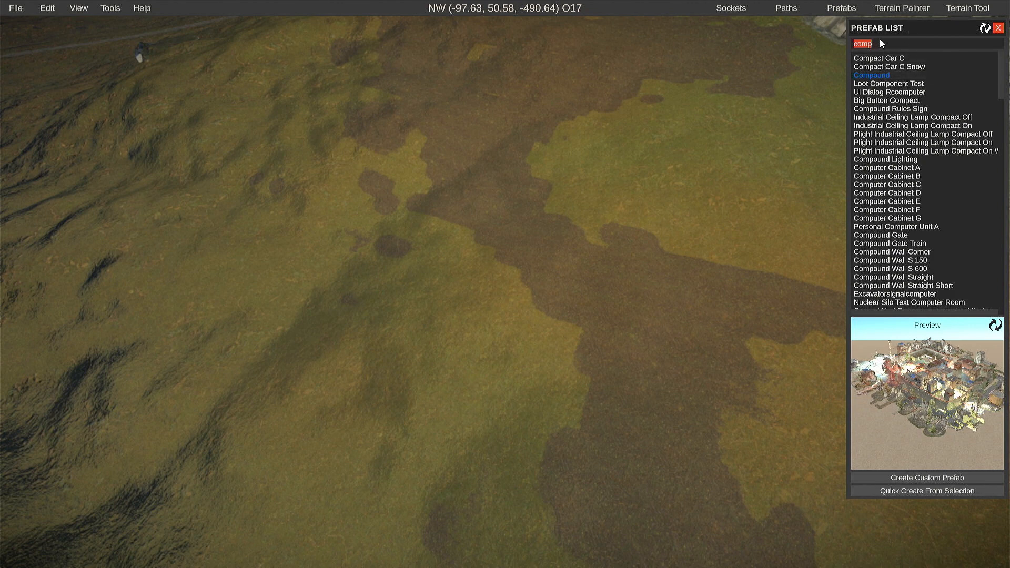
{"action": "key", "text": "BackSpace"}
{"action": "left_click", "coordinate": [885, 68]}
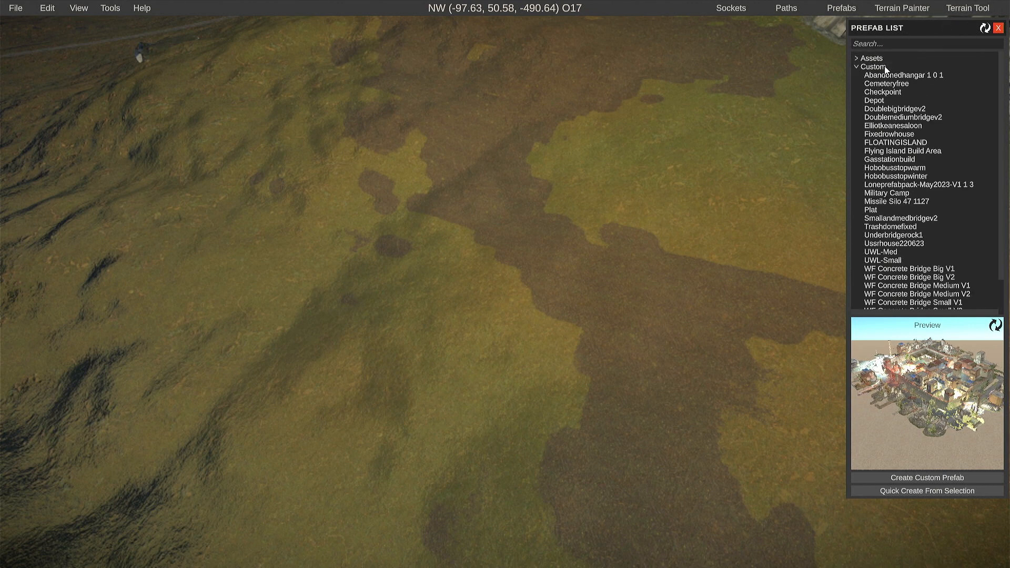
{"action": "left_click", "coordinate": [894, 227]}
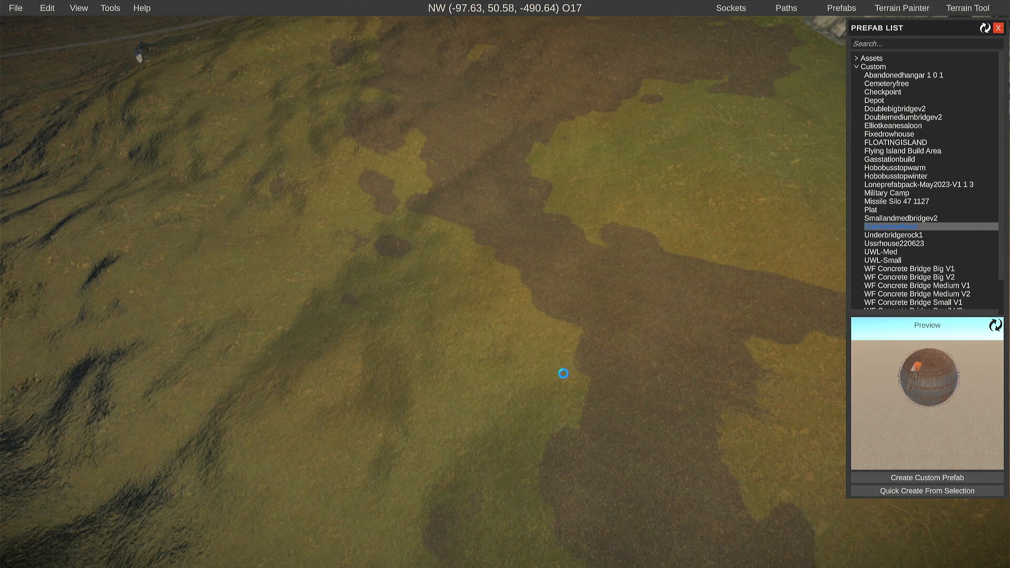
- Examine the placed dome up close and from above, checking its position relative to the nearby roads
{"action": "right_click_drag", "start_coordinate": [568, 377], "coordinate": [885, 260]}
{"action": "key", "text": "s"}
{"action": "key", "text": "w"}
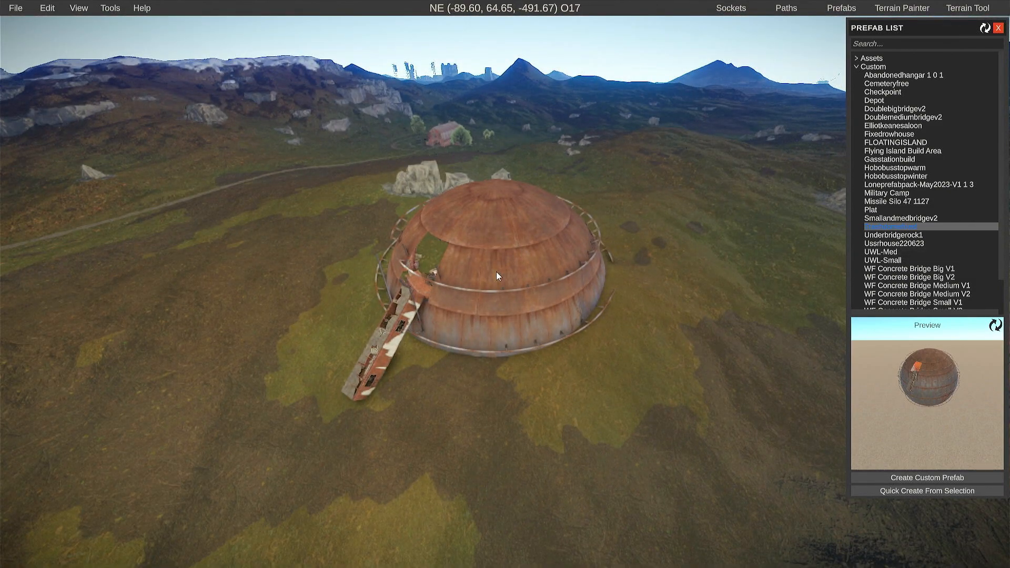
{"action": "key", "text": "space"}
{"action": "right_click_drag", "start_coordinate": [497, 271], "coordinate": [605, 373]}
{"action": "key", "text": "s"}
{"action": "key", "text": "w"}
{"action": "key", "text": "w"}
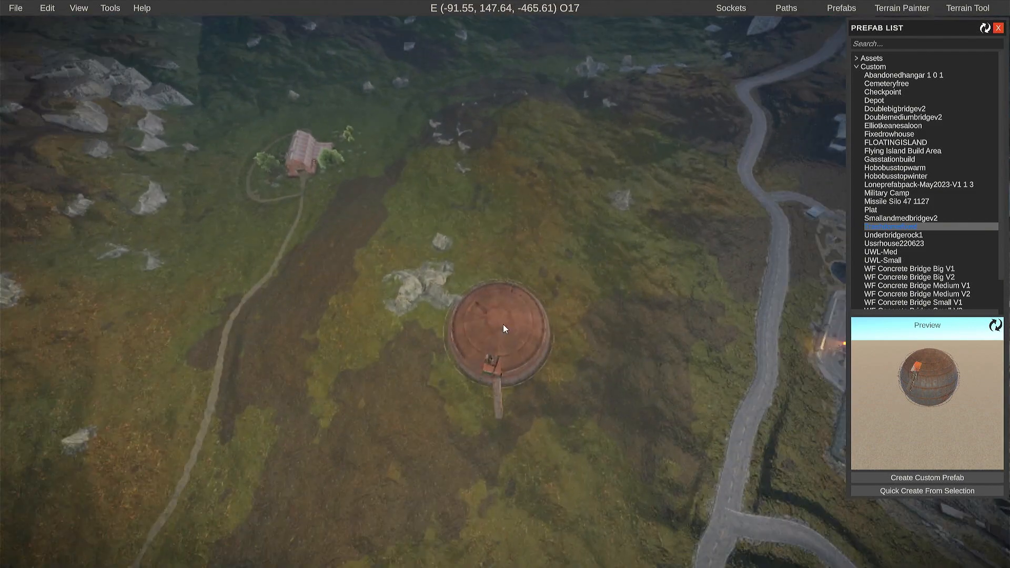
{"action": "right_click_drag", "start_coordinate": [538, 349], "coordinate": [630, 327]}
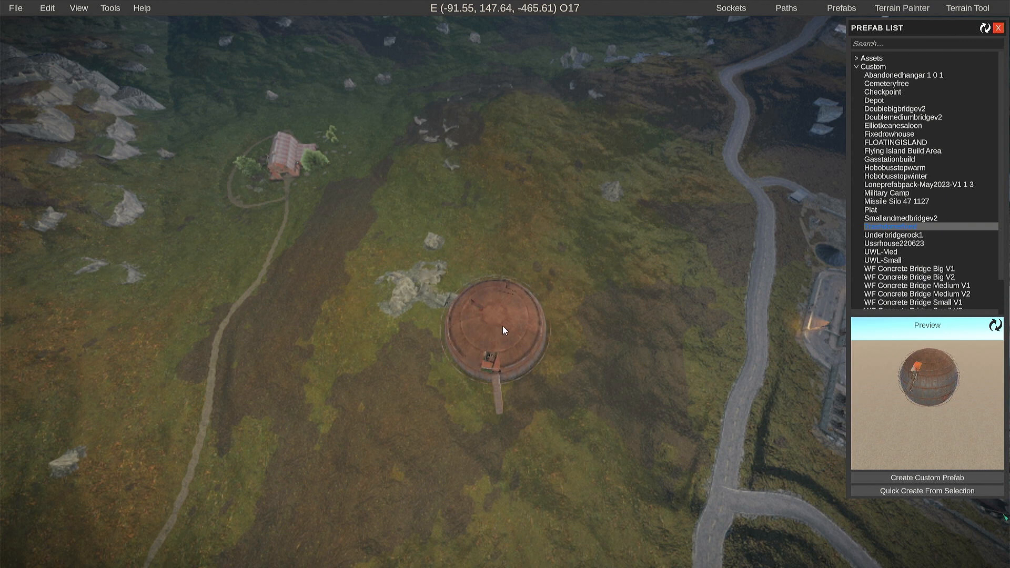
- Close the prefab list and select the placed Trashdomefixed dome in the alphabetically sorted scene hierarchy
{"action": "left_click", "coordinate": [998, 27]}
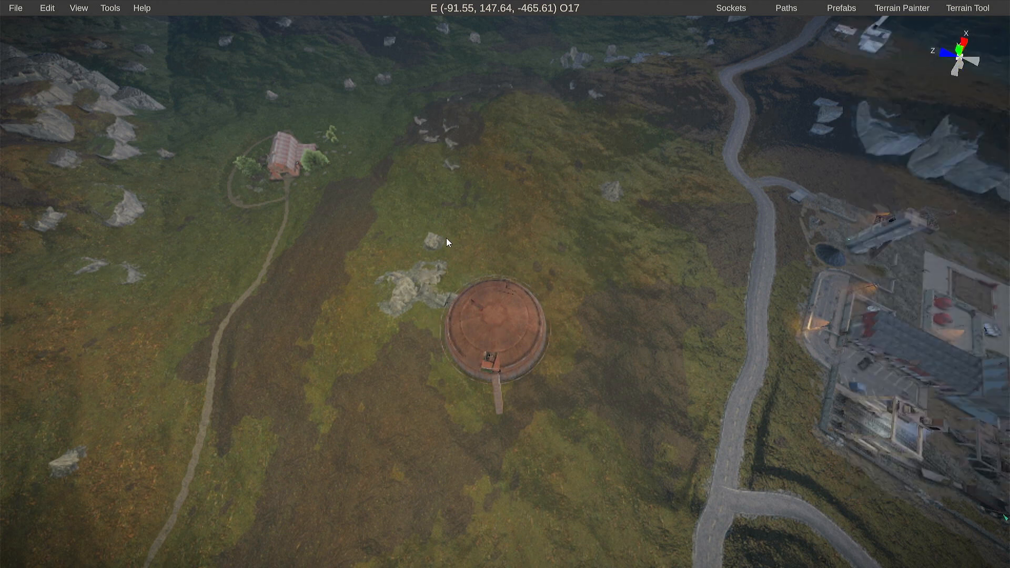
{"action": "key", "text": "m"}
{"action": "key", "text": "m"}
{"action": "key", "text": "h"}
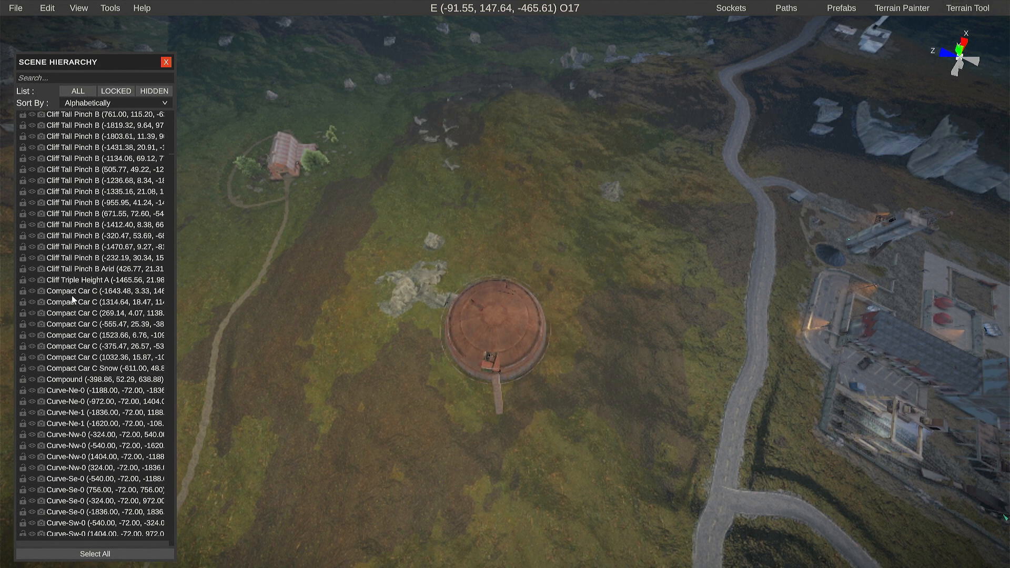
{"action": "scroll", "coordinate": [140, 272], "scroll_direction": "down", "scroll_amount": 20}
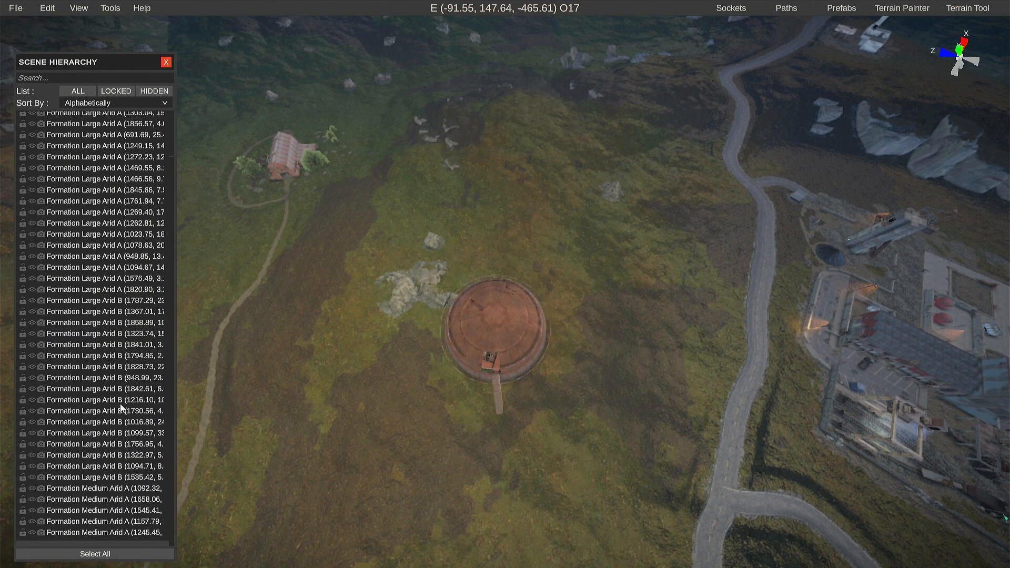
{"action": "scroll", "coordinate": [134, 396], "scroll_direction": "down", "scroll_amount": 20}
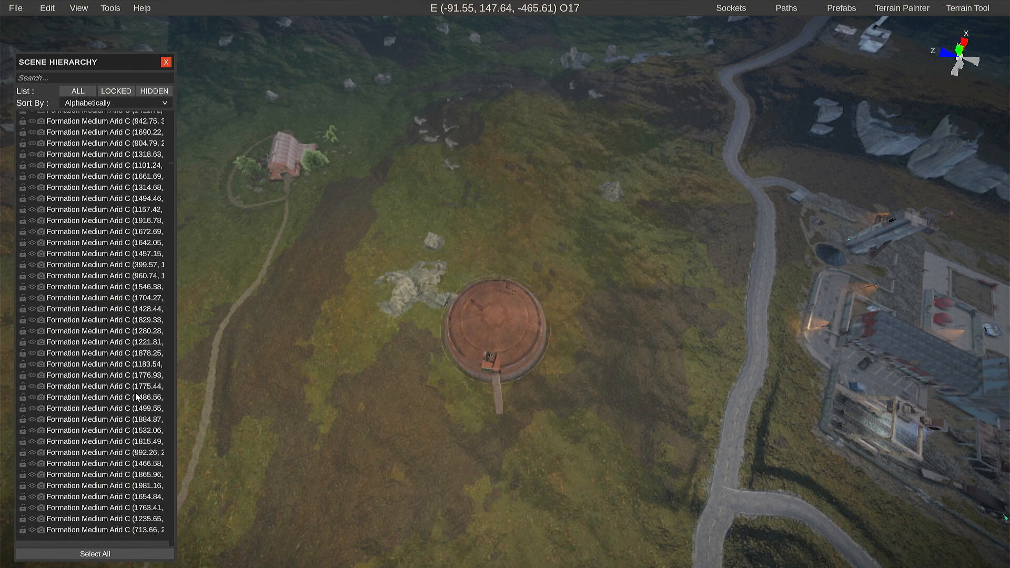
{"action": "scroll", "coordinate": [124, 384], "scroll_direction": "down", "scroll_amount": 20}
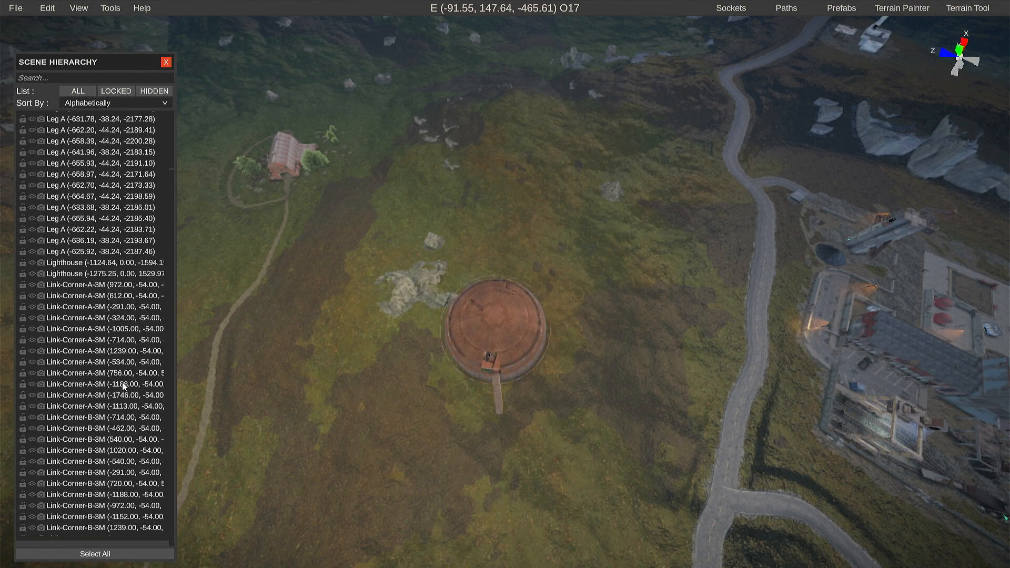
{"action": "scroll", "coordinate": [121, 385], "scroll_direction": "down", "scroll_amount": 20}
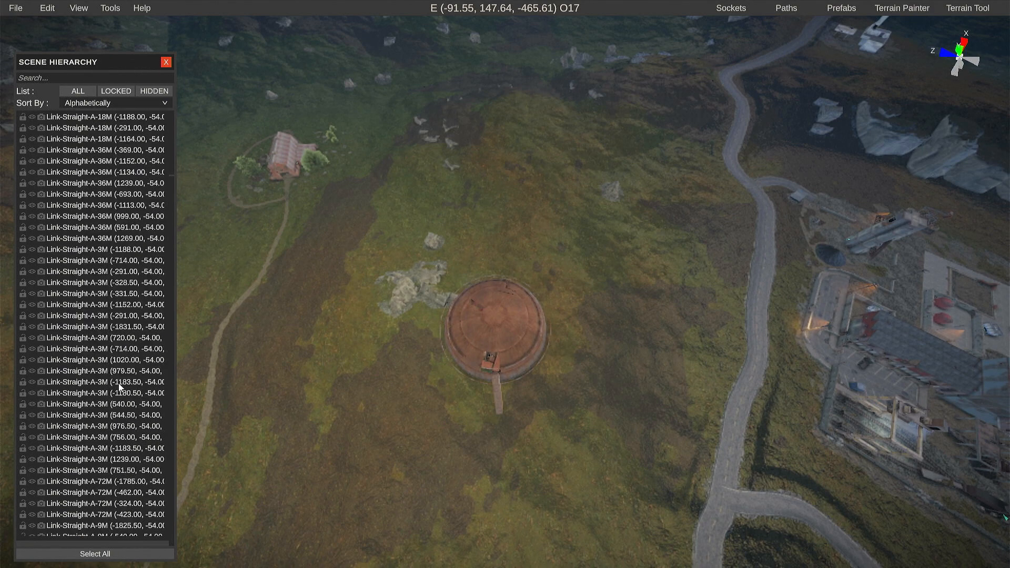
{"action": "scroll", "coordinate": [115, 383], "scroll_direction": "down", "scroll_amount": 20}
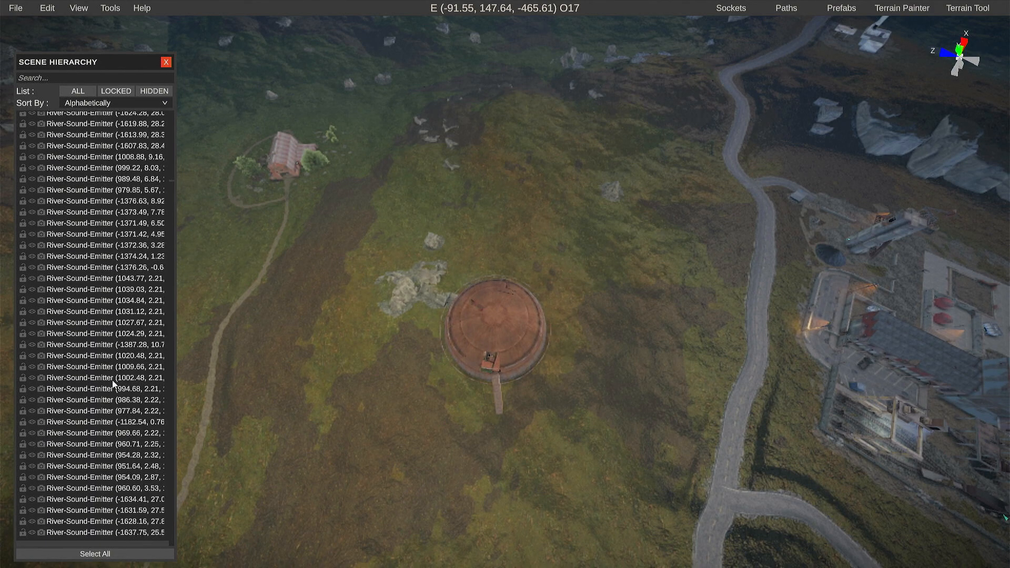
{"action": "scroll", "coordinate": [112, 374], "scroll_direction": "down", "scroll_amount": 20}
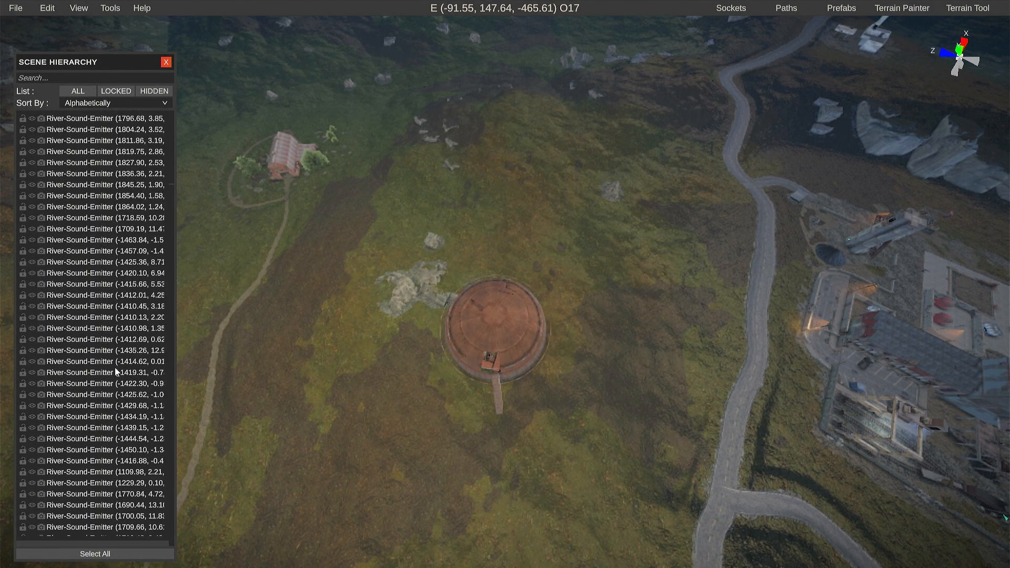
{"action": "scroll", "coordinate": [103, 396], "scroll_direction": "down", "scroll_amount": 20}
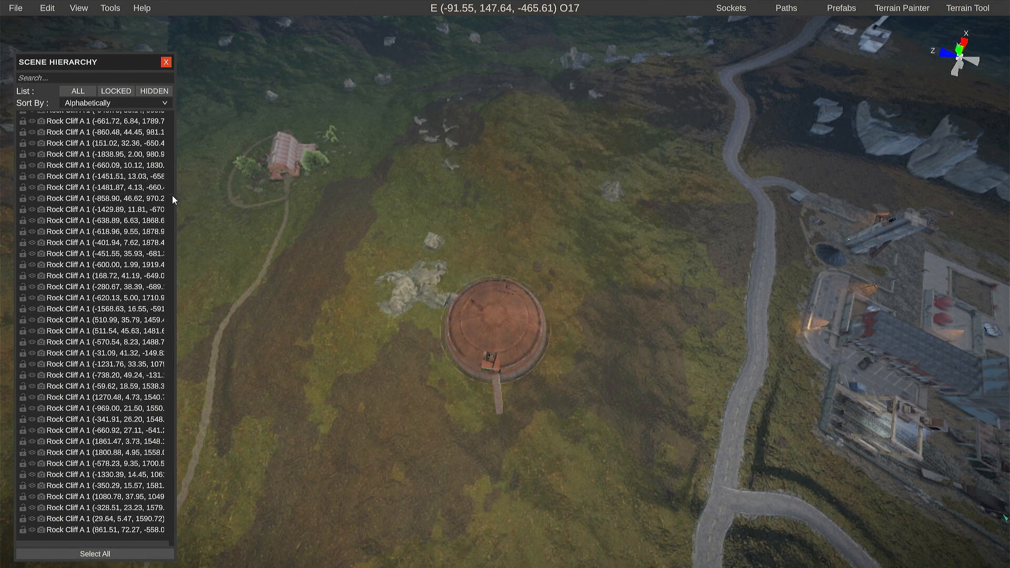
{"action": "left_click_drag", "start_coordinate": [172, 194], "coordinate": [173, 516]}
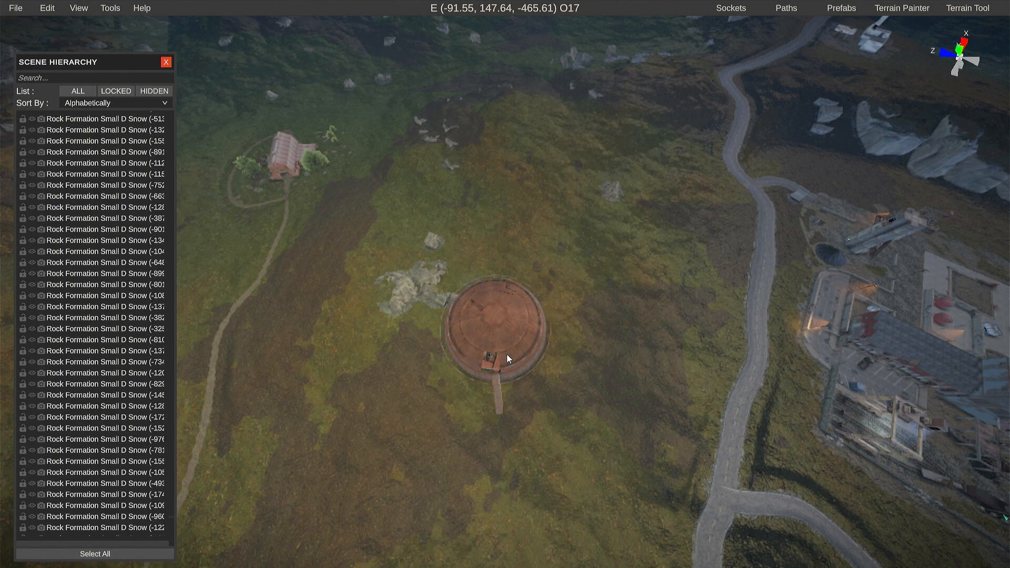
{"action": "scroll", "coordinate": [61, 454], "scroll_direction": "down", "scroll_amount": 15}
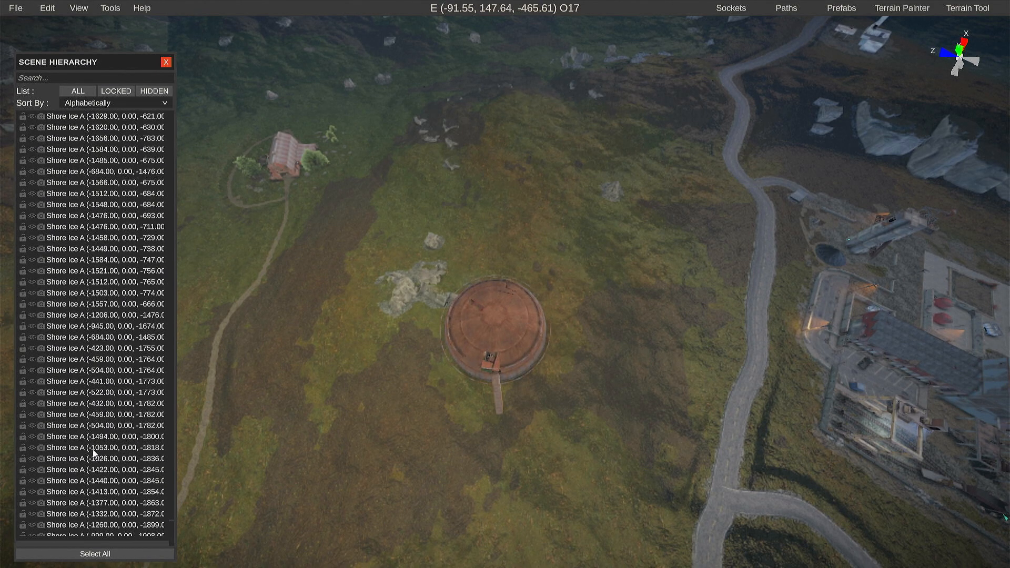
{"action": "scroll", "coordinate": [94, 448], "scroll_direction": "down", "scroll_amount": 15}
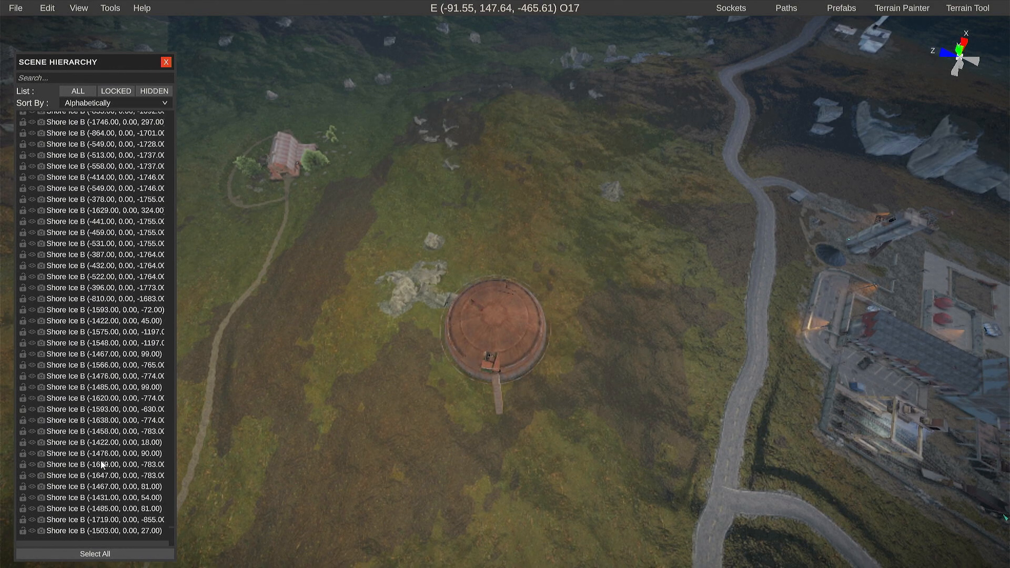
{"action": "scroll", "coordinate": [101, 456], "scroll_direction": "down", "scroll_amount": 15}
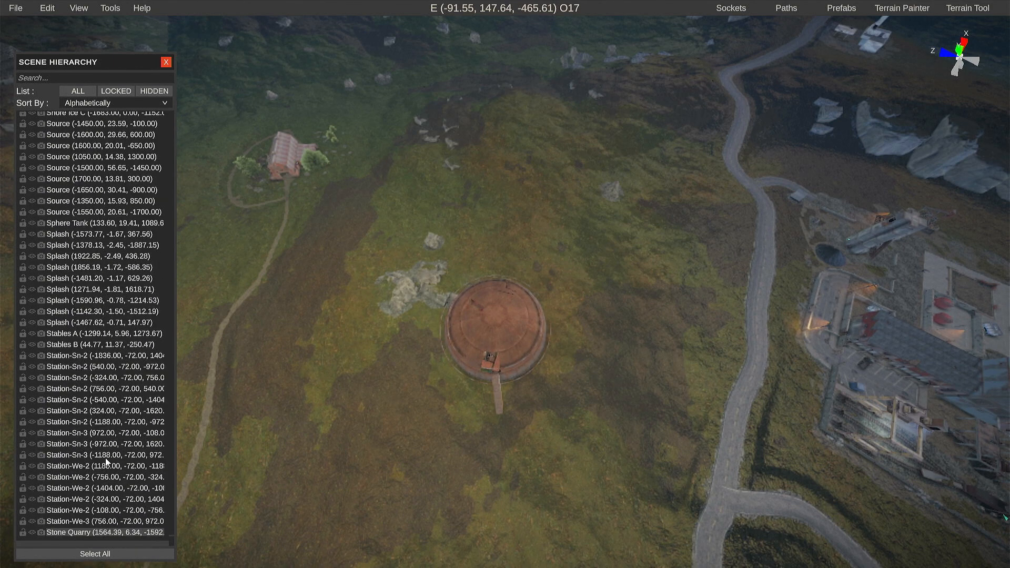
{"action": "scroll", "coordinate": [105, 460], "scroll_direction": "down", "scroll_amount": 15}
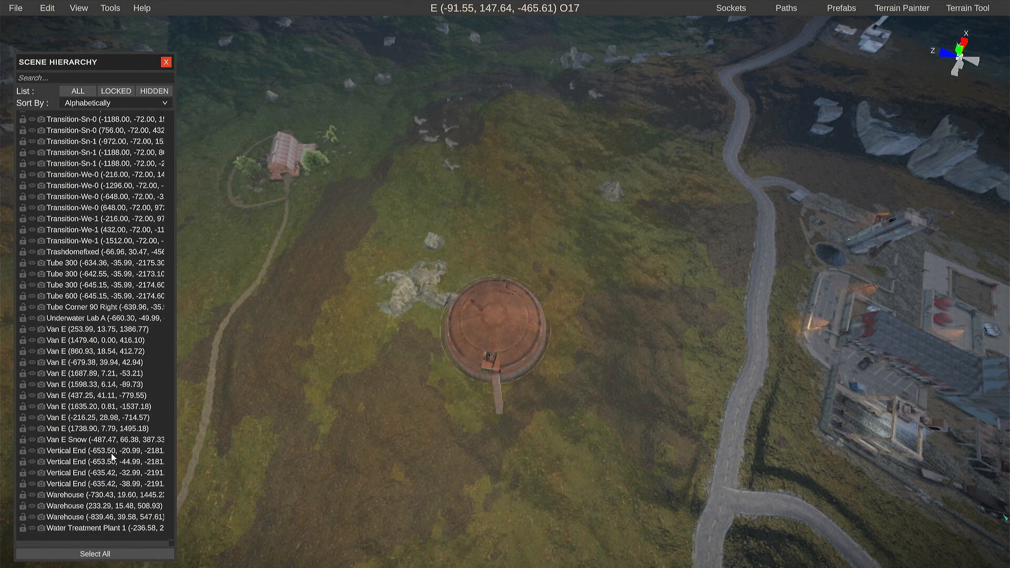
{"action": "left_click", "coordinate": [73, 254]}
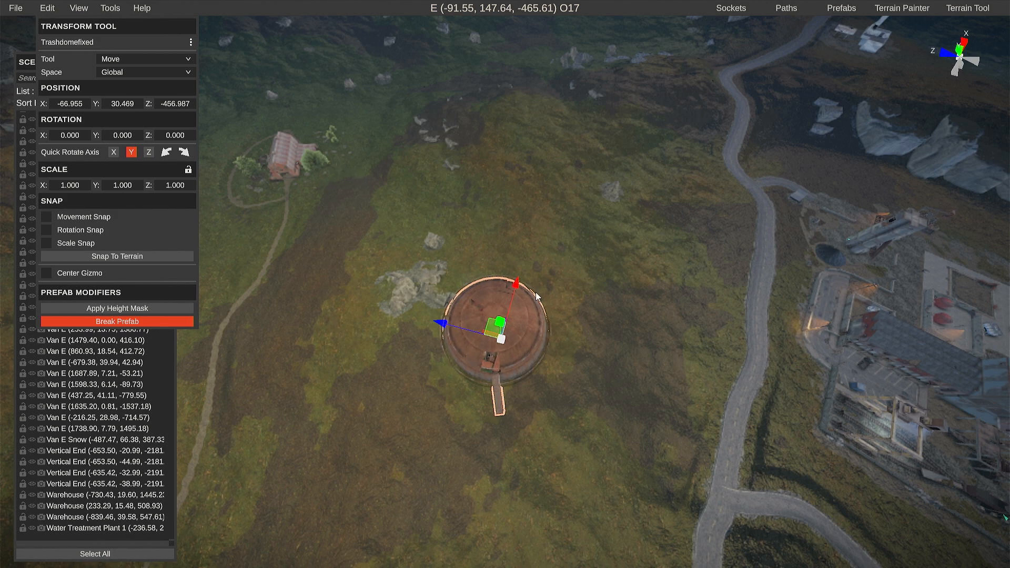
- Move the dome to about X -37.6, Z -492.6 on the slope and snap it to the terrain
{"action": "right_click_drag", "start_coordinate": [504, 467], "coordinate": [395, 259]}
{"action": "left_click_drag", "start_coordinate": [444, 261], "coordinate": [723, 350], "text": "alt"}
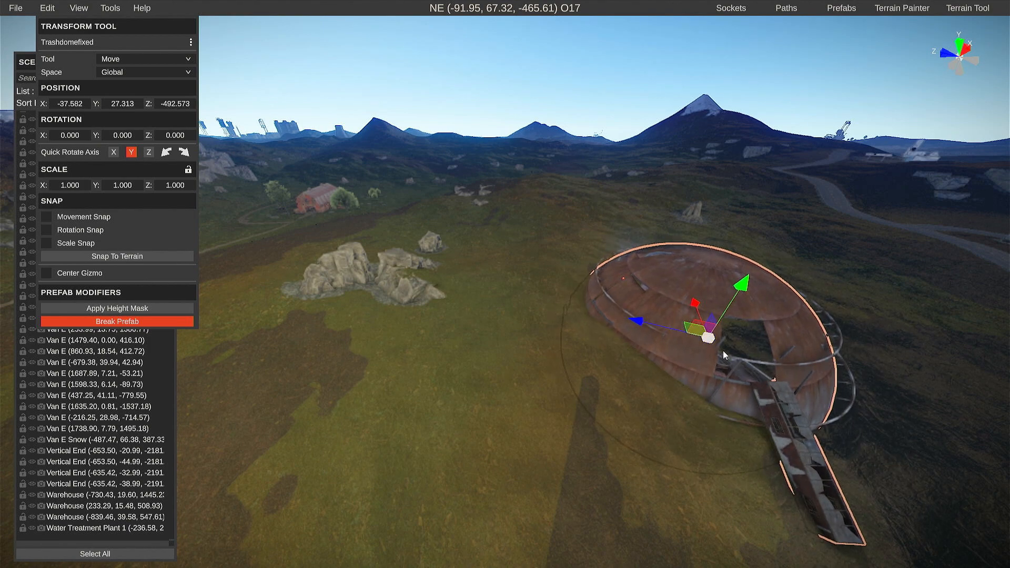
{"action": "key", "text": "d"}
{"action": "right_click_drag", "start_coordinate": [723, 350], "coordinate": [706, 385]}
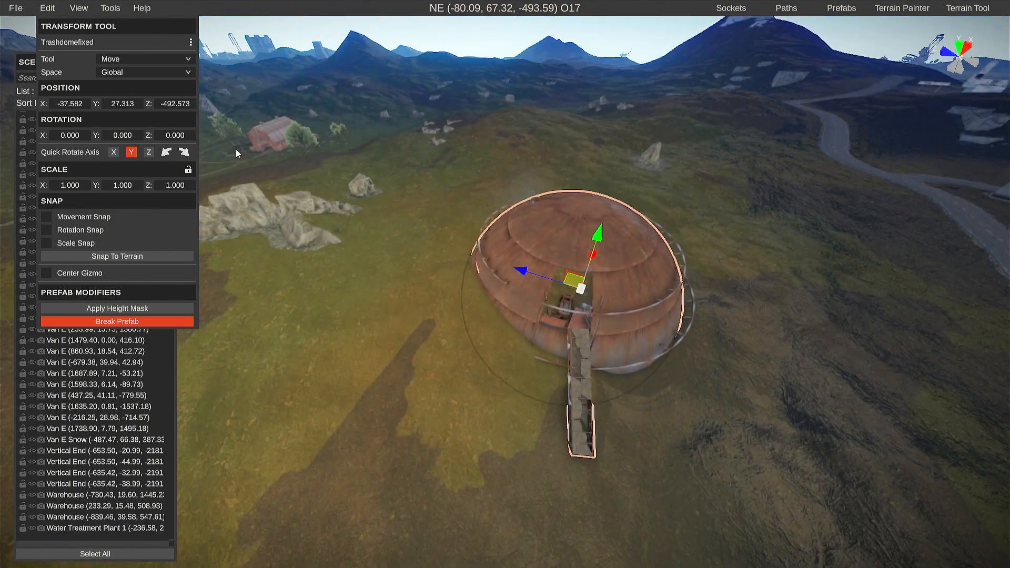
{"action": "left_click", "coordinate": [141, 257]}
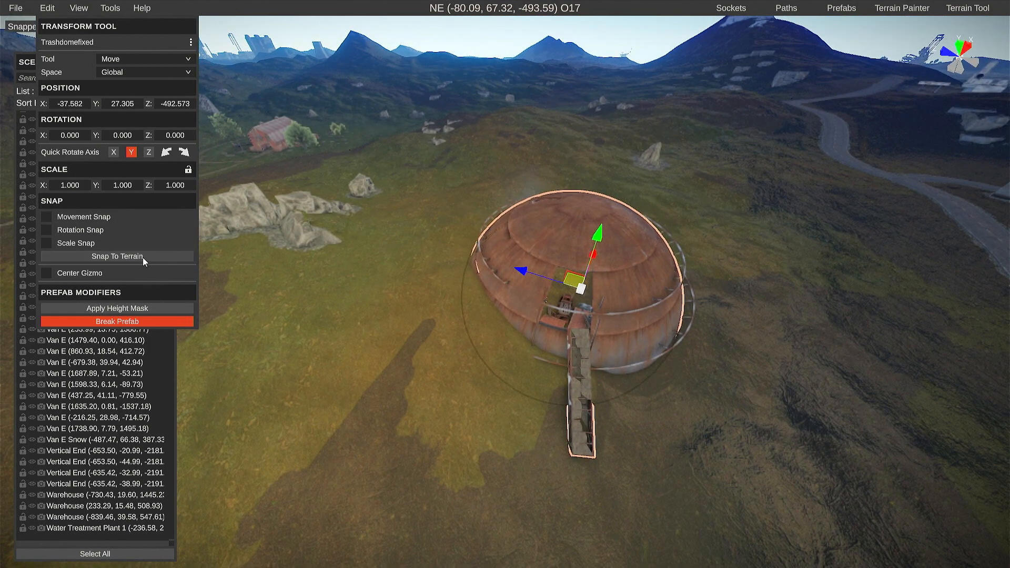
{"action": "left_click", "coordinate": [146, 257]}
- Apply the Trashdomefixed prefab's height mask to the terrain beneath the dome
{"action": "key", "text": "d"}
{"action": "right_click_drag", "start_coordinate": [640, 341], "coordinate": [623, 325]}
{"action": "key", "text": "a"}
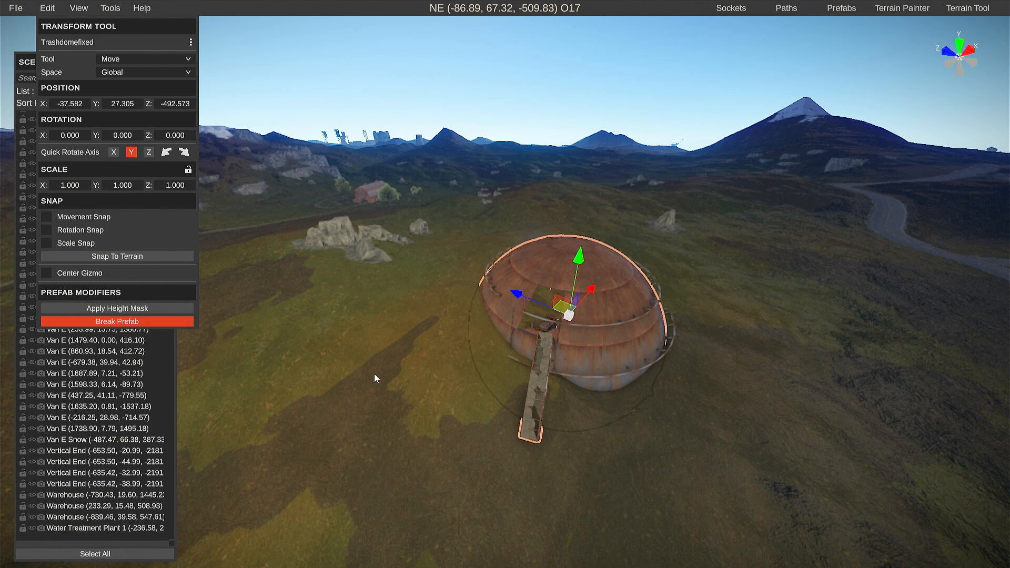
{"action": "left_click", "coordinate": [174, 309]}
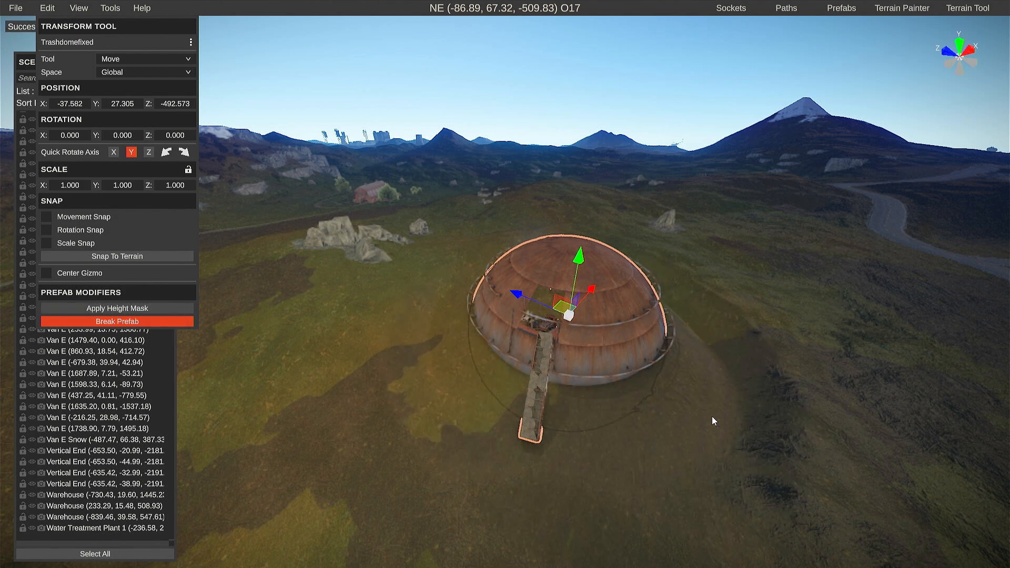
- Inspect the reshaped ground around the dome and open the terrain tool for editing it
{"action": "key", "text": "d"}
{"action": "right_click_drag", "start_coordinate": [663, 398], "coordinate": [21, 460]}
{"action": "key", "text": "w"}
{"action": "key", "text": "d"}
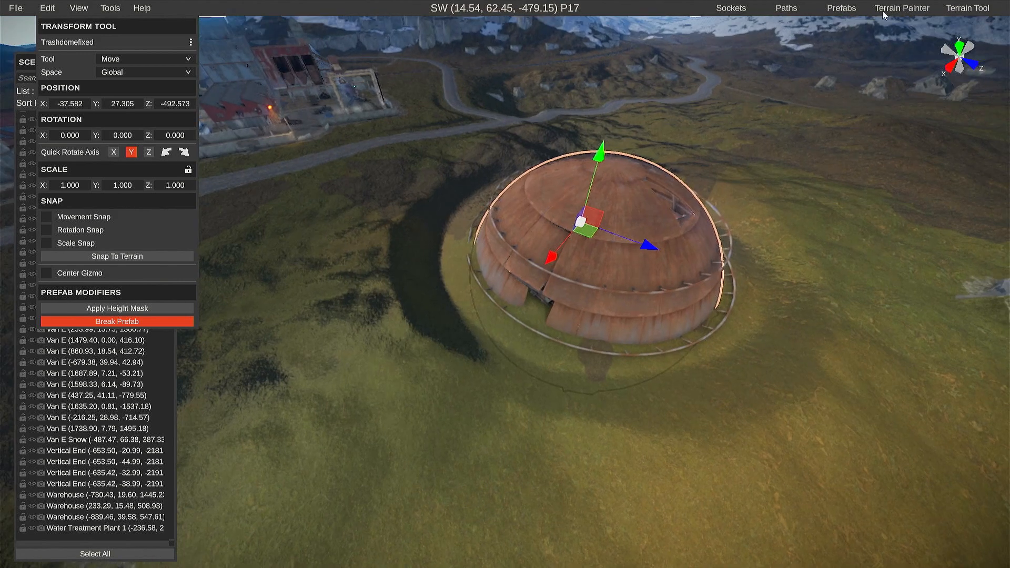
{"action": "left_click", "coordinate": [967, 8]}
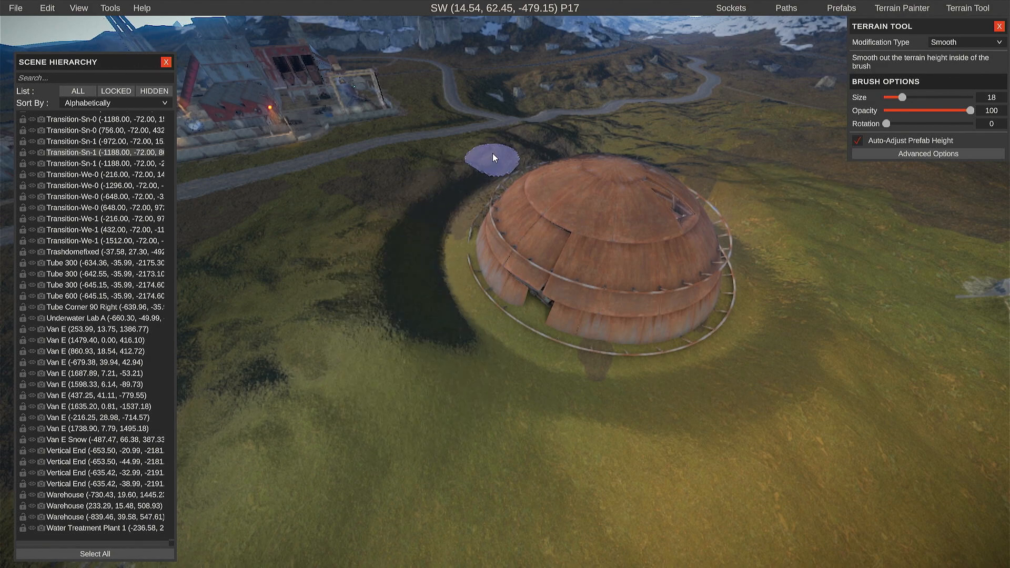
{"action": "key", "text": "d"}
{"action": "mouse_move", "coordinate": [897, 368]}
{"action": "right_mouse_down"}
{"action": "mouse_move", "coordinate": [884, 379]}
{"action": "mouse_move", "coordinate": [815, 381]}
{"action": "mouse_move", "coordinate": [690, 458]}
{"action": "mouse_move", "coordinate": [513, 368]}
{"action": "mouse_move", "coordinate": [400, 369]}
{"action": "right_mouse_up"}
{"action": "key", "text": "s"}
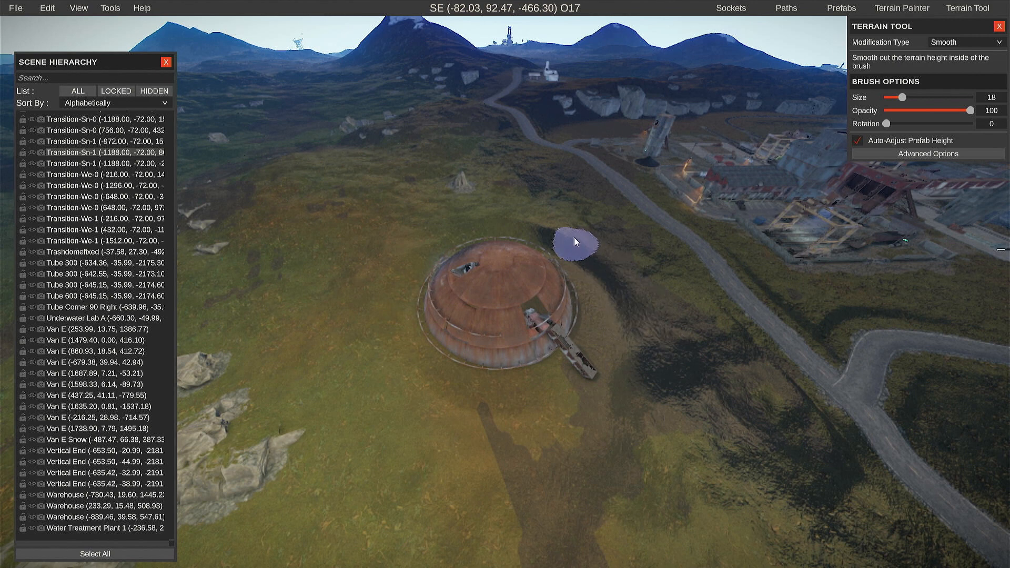
- Try raising the terrain beside the dome with an irregular splatter brush at size 18 and opacity 100, and undo it
{"action": "left_click", "coordinate": [938, 41]}
{"action": "left_click", "coordinate": [954, 51]}
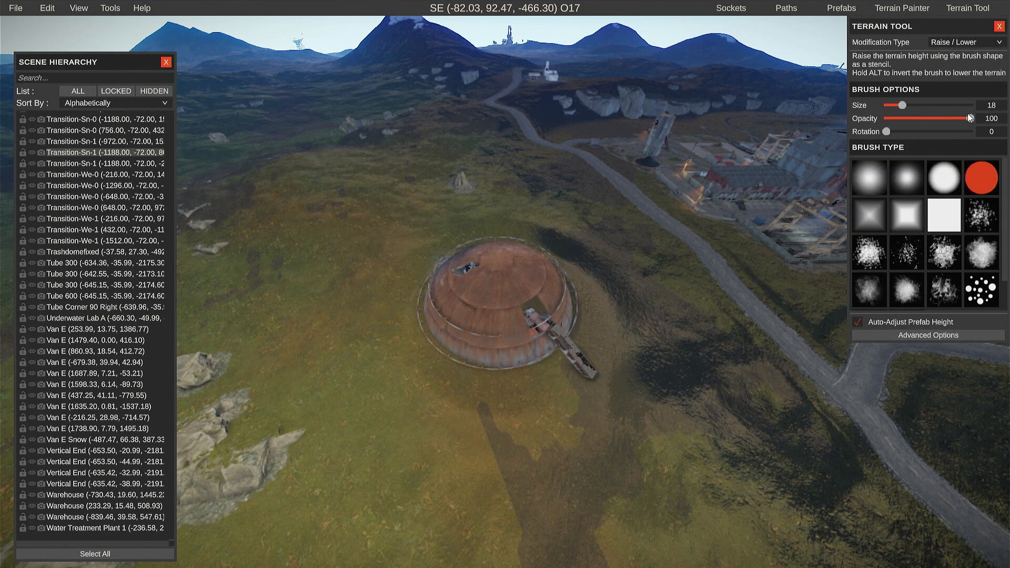
{"action": "left_click_drag", "start_coordinate": [968, 119], "coordinate": [899, 122]}
{"action": "left_click_drag", "start_coordinate": [891, 119], "coordinate": [996, 129]}
{"action": "scroll", "coordinate": [873, 288], "scroll_direction": "down", "scroll_amount": 1}
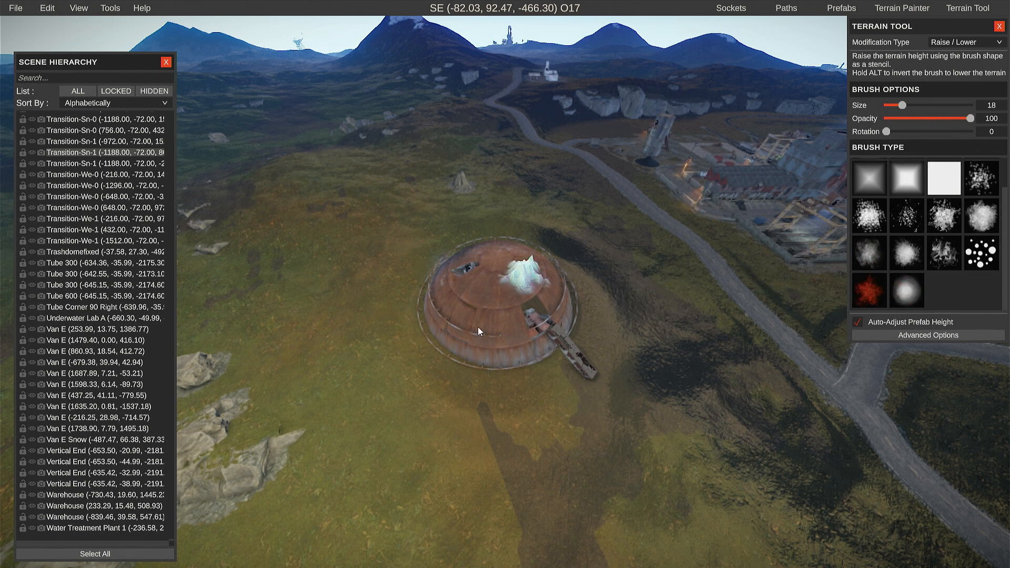
{"action": "left_click", "coordinate": [375, 440]}
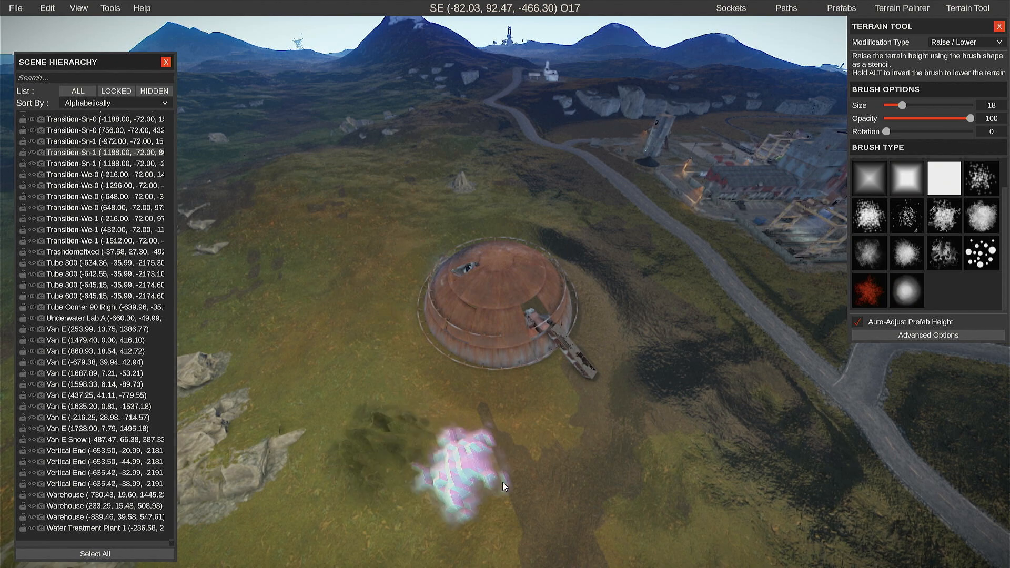
{"action": "mouse_move", "coordinate": [582, 508]}
{"action": "right_mouse_down"}
{"action": "mouse_move", "coordinate": [369, 538]}
{"action": "mouse_move", "coordinate": [728, 462]}
{"action": "mouse_move", "coordinate": [926, 476]}
{"action": "mouse_move", "coordinate": [999, 416]}
{"action": "mouse_move", "coordinate": [1001, 357]}
{"action": "mouse_move", "coordinate": [999, 368]}
{"action": "mouse_move", "coordinate": [647, 386]}
{"action": "mouse_move", "coordinate": [475, 468]}
{"action": "mouse_move", "coordinate": [365, 489]}
{"action": "mouse_move", "coordinate": [576, 528]}
{"action": "right_mouse_up"}
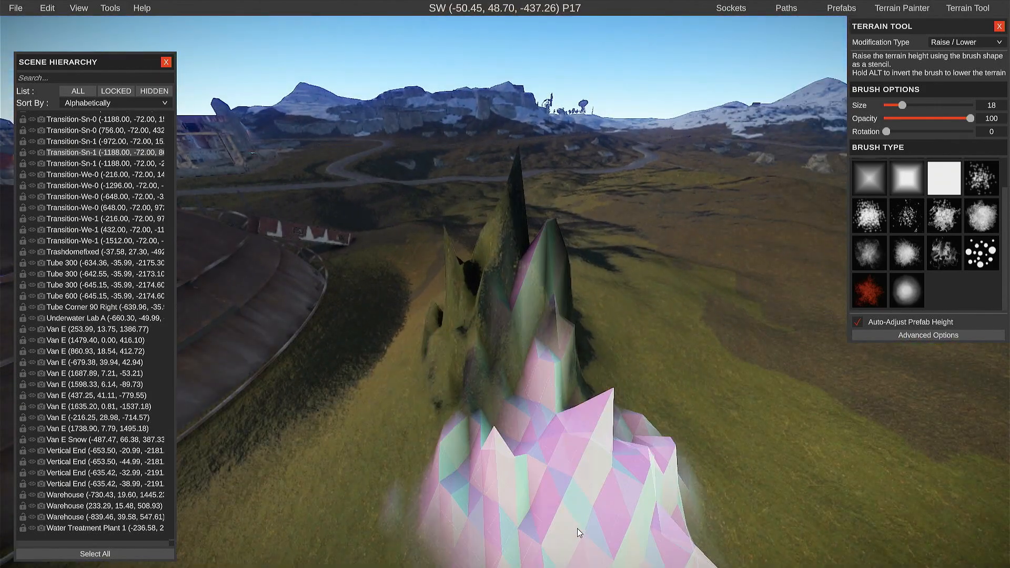
{"action": "key", "text": "ctrl+z"}
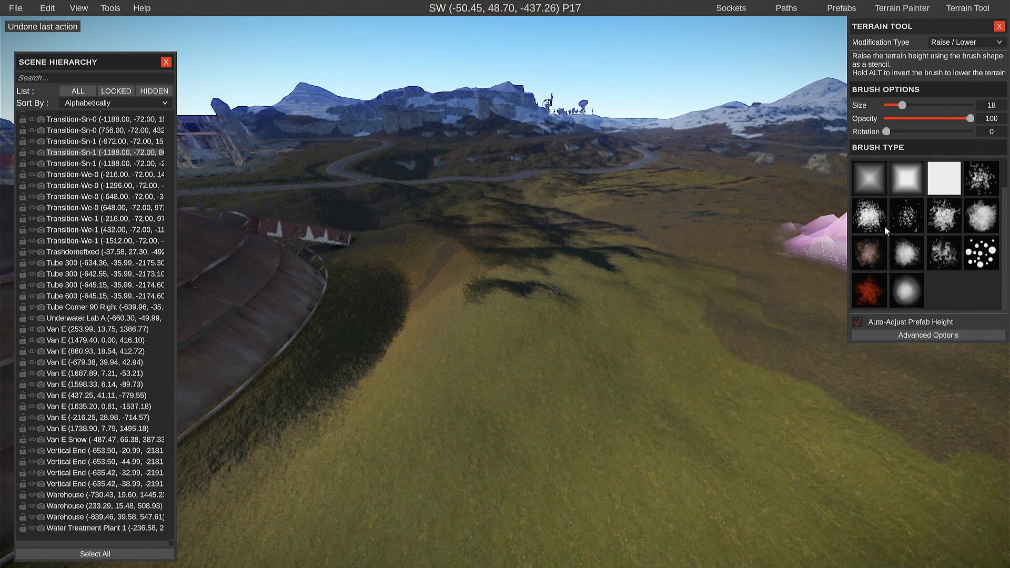
- Lower the brush opacity to 9.38, test raising the slope beside the dome, and undo the strokes
{"action": "left_click_drag", "start_coordinate": [971, 119], "coordinate": [894, 121]}
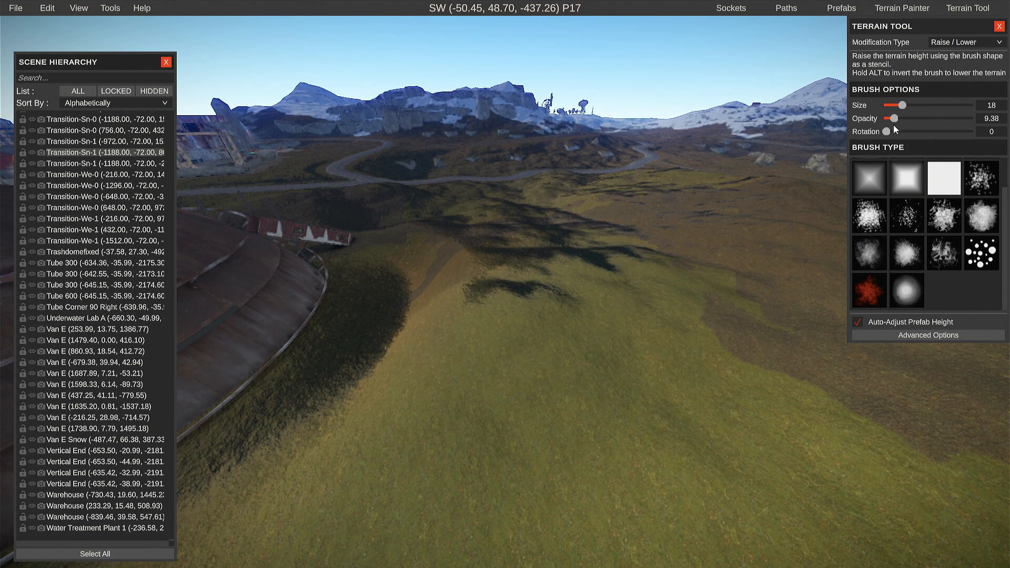
{"action": "mouse_move", "coordinate": [453, 337]}
{"action": "left_mouse_down"}
{"action": "mouse_move", "coordinate": [406, 339]}
{"action": "mouse_move", "coordinate": [532, 384]}
{"action": "mouse_move", "coordinate": [515, 371]}
{"action": "left_mouse_up"}
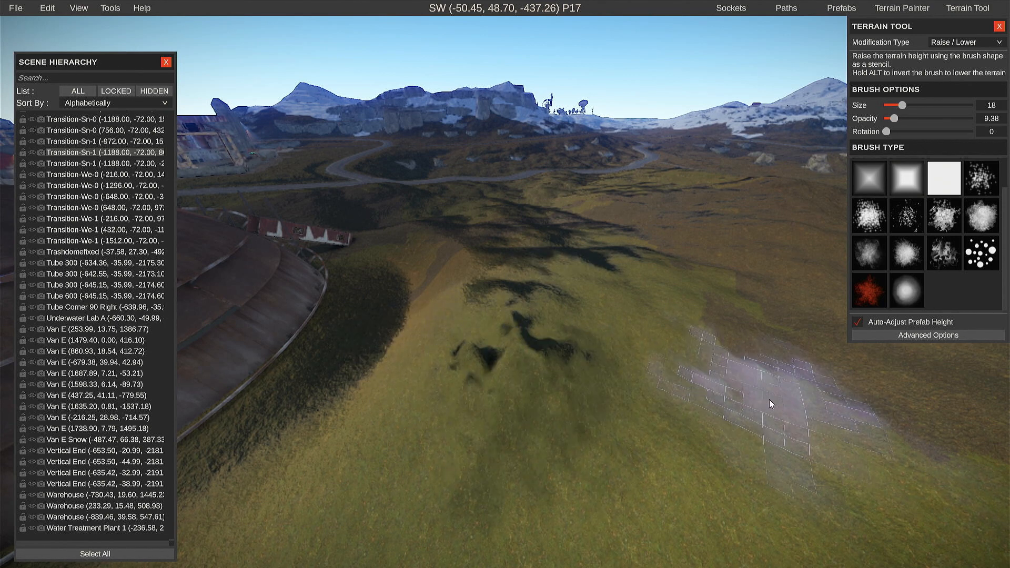
{"action": "key", "text": "ctrl+z"}
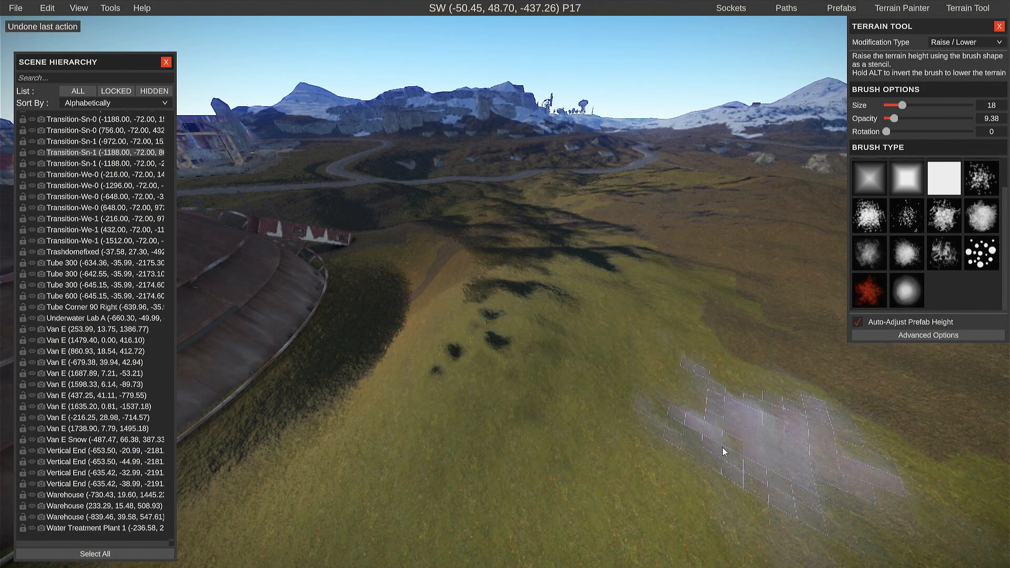
{"action": "mouse_move", "coordinate": [499, 460]}
{"action": "right_mouse_down"}
{"action": "mouse_move", "coordinate": [402, 464]}
{"action": "mouse_move", "coordinate": [232, 510]}
{"action": "mouse_move", "coordinate": [225, 561]}
{"action": "mouse_move", "coordinate": [412, 550]}
{"action": "mouse_move", "coordinate": [633, 558]}
{"action": "mouse_move", "coordinate": [715, 510]}
{"action": "mouse_move", "coordinate": [551, 368]}
{"action": "mouse_move", "coordinate": [268, 404]}
{"action": "mouse_move", "coordinate": [506, 243]}
{"action": "right_mouse_up"}
{"action": "key", "text": "d"}
{"action": "key", "text": "ctrl+z"}
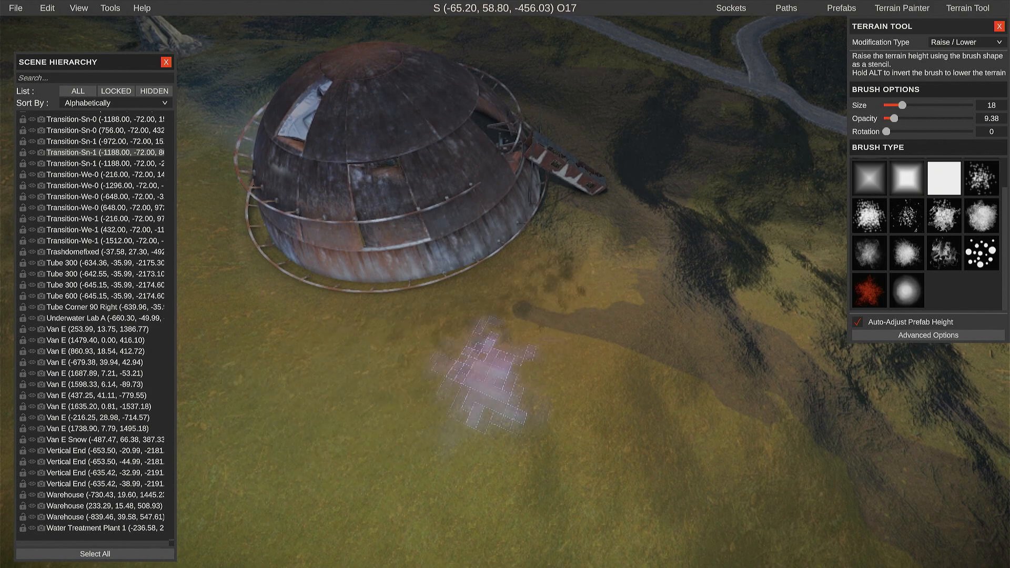
- Set the terrain modification type to Smooth for the ground around the dome
{"action": "mouse_move", "coordinate": [463, 363]}
{"action": "right_mouse_down"}
{"action": "mouse_move", "coordinate": [509, 408]}
{"action": "mouse_move", "coordinate": [632, 366]}
{"action": "mouse_move", "coordinate": [663, 327]}
{"action": "mouse_move", "coordinate": [598, 312]}
{"action": "right_mouse_up"}
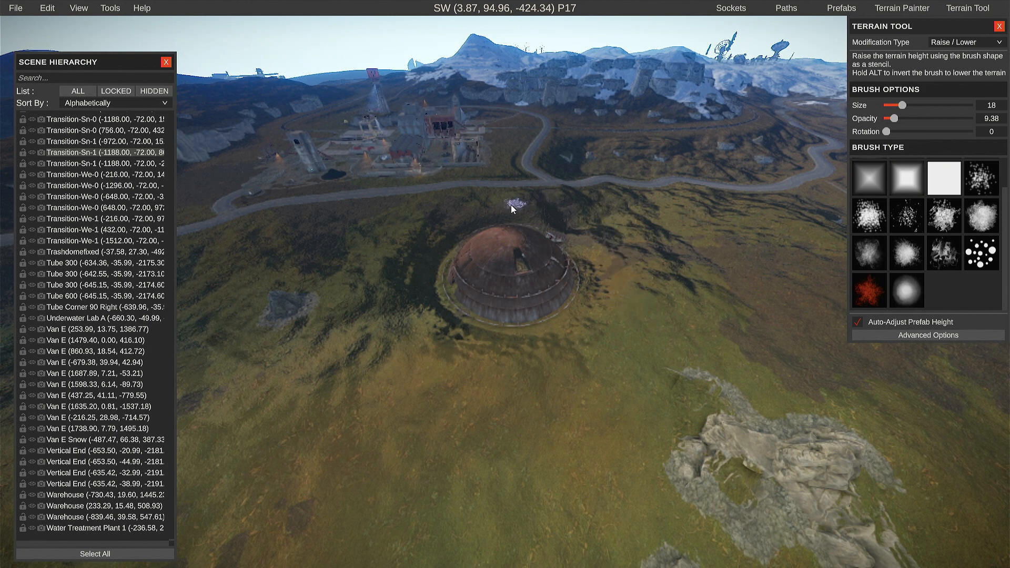
{"action": "left_click", "coordinate": [945, 46]}
{"action": "left_click", "coordinate": [949, 64]}
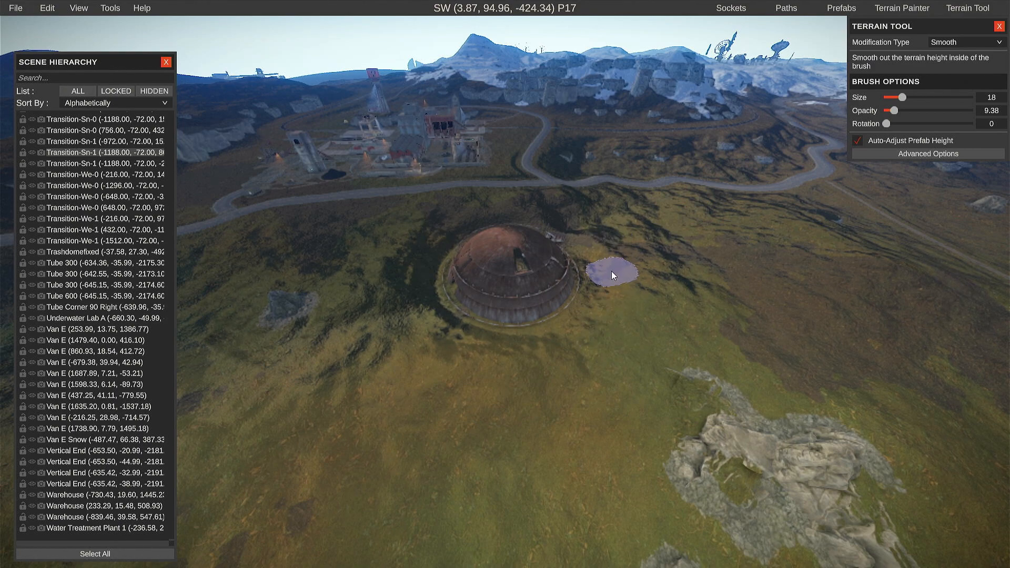
- Inspect the terrain around and inside the dome from several sides, and close the terrain tool
{"action": "key", "text": "w"}
{"action": "mouse_move", "coordinate": [624, 349]}
{"action": "right_mouse_down"}
{"action": "mouse_move", "coordinate": [515, 376]}
{"action": "mouse_move", "coordinate": [300, 460]}
{"action": "mouse_move", "coordinate": [182, 322]}
{"action": "mouse_move", "coordinate": [184, 339]}
{"action": "right_mouse_up"}
{"action": "key", "text": "d"}
{"action": "key", "text": "w"}
{"action": "key", "text": "d"}
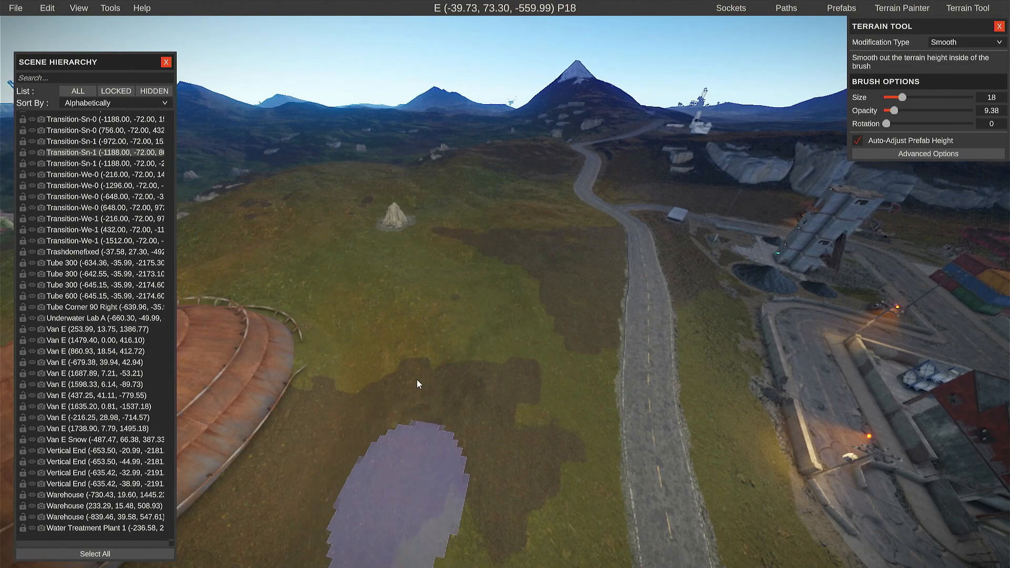
{"action": "key", "text": "s"}
{"action": "mouse_move", "coordinate": [416, 378]}
{"action": "right_mouse_down"}
{"action": "mouse_move", "coordinate": [262, 521]}
{"action": "mouse_move", "coordinate": [234, 445]}
{"action": "mouse_move", "coordinate": [309, 421]}
{"action": "mouse_move", "coordinate": [576, 421]}
{"action": "mouse_move", "coordinate": [623, 453]}
{"action": "mouse_move", "coordinate": [468, 485]}
{"action": "mouse_move", "coordinate": [460, 494]}
{"action": "mouse_move", "coordinate": [479, 516]}
{"action": "mouse_move", "coordinate": [447, 558]}
{"action": "mouse_move", "coordinate": [357, 563]}
{"action": "mouse_move", "coordinate": [464, 550]}
{"action": "mouse_move", "coordinate": [401, 433]}
{"action": "mouse_move", "coordinate": [369, 176]}
{"action": "mouse_move", "coordinate": [357, 210]}
{"action": "mouse_move", "coordinate": [309, 223]}
{"action": "mouse_move", "coordinate": [440, 361]}
{"action": "mouse_move", "coordinate": [169, 421]}
{"action": "right_mouse_up"}
{"action": "key", "text": "w"}
{"action": "key", "text": "w"}
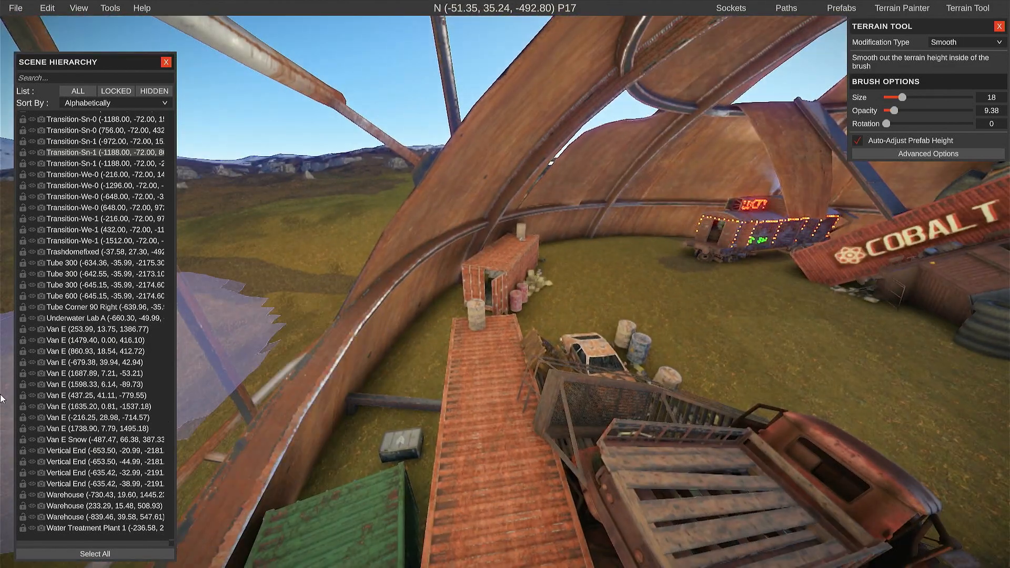
{"action": "key", "text": "s"}
{"action": "right_click_drag", "start_coordinate": [535, 435], "coordinate": [883, 518]}
{"action": "key", "text": "a"}
{"action": "left_click", "coordinate": [999, 27]}
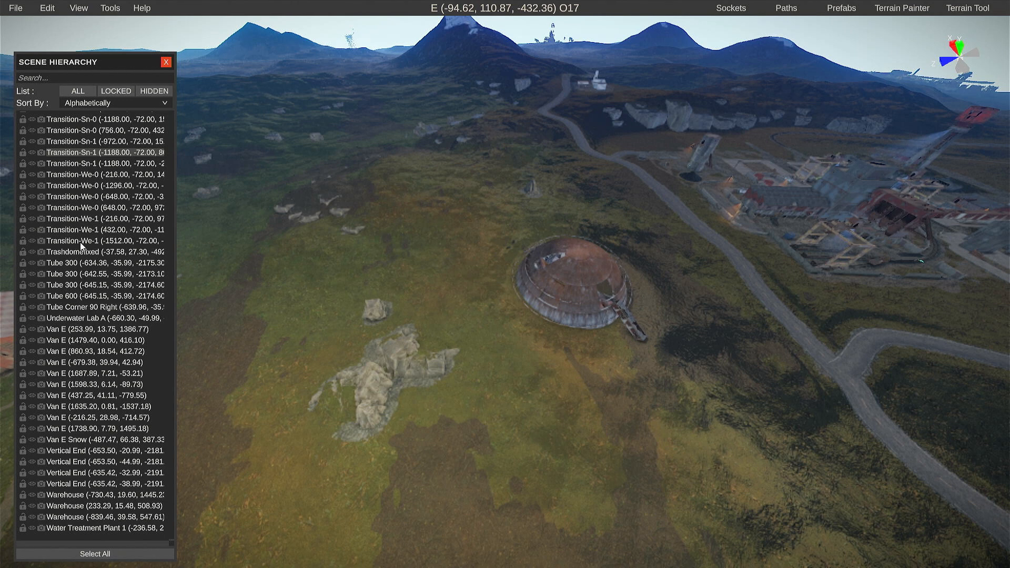
- Select the Trashdomefixed prefab, move its transform window aside, and close the scene hierarchy
{"action": "left_click", "coordinate": [67, 254]}
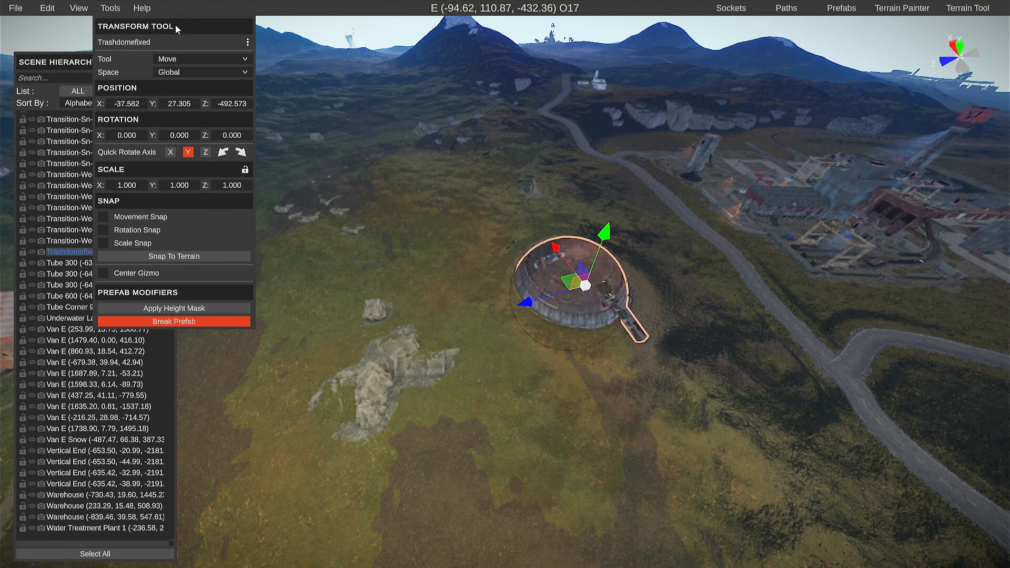
{"action": "left_click_drag", "start_coordinate": [175, 27], "coordinate": [83, 27]}
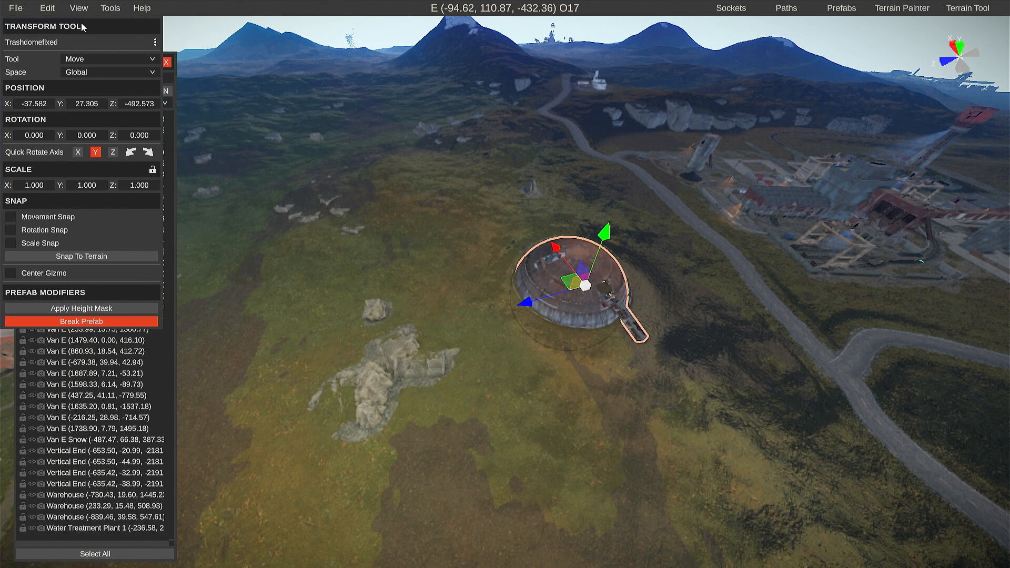
{"action": "left_click", "coordinate": [166, 63]}
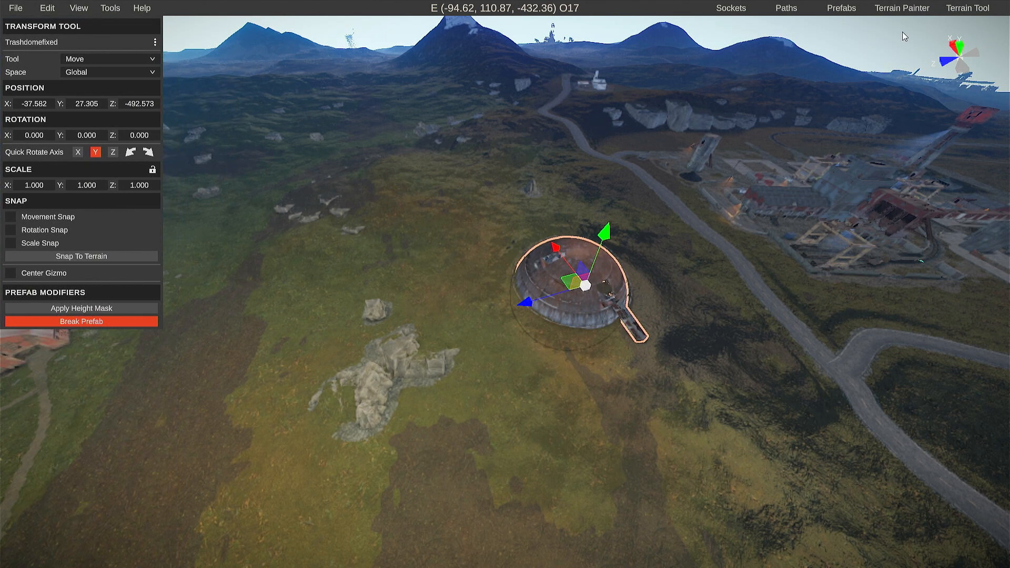
{"action": "left_click", "coordinate": [968, 8]}
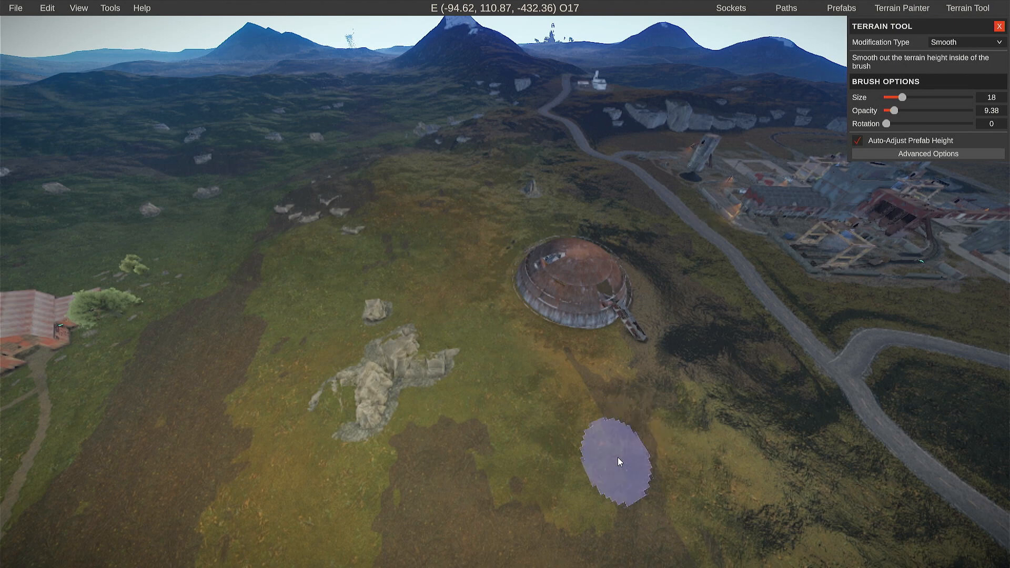
{"action": "left_click", "coordinate": [999, 26]}
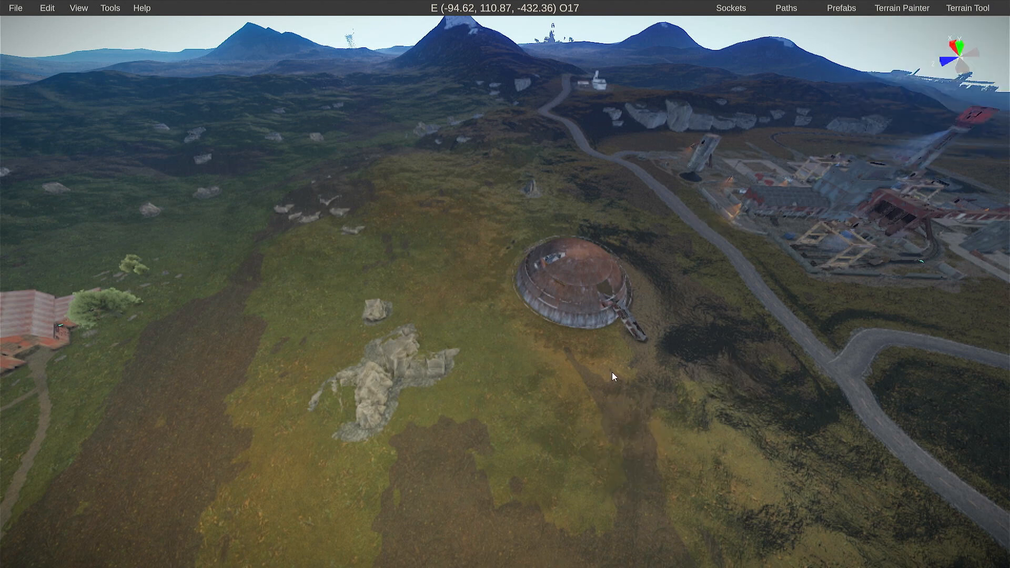
{"action": "left_click", "coordinate": [15, 8]}
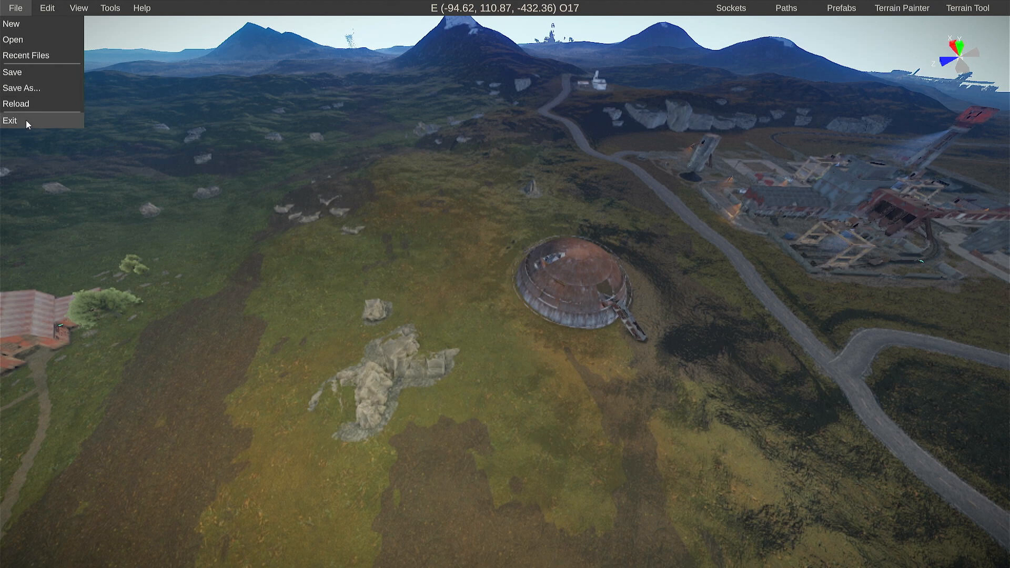
{"action": "left_click", "coordinate": [156, 279]}
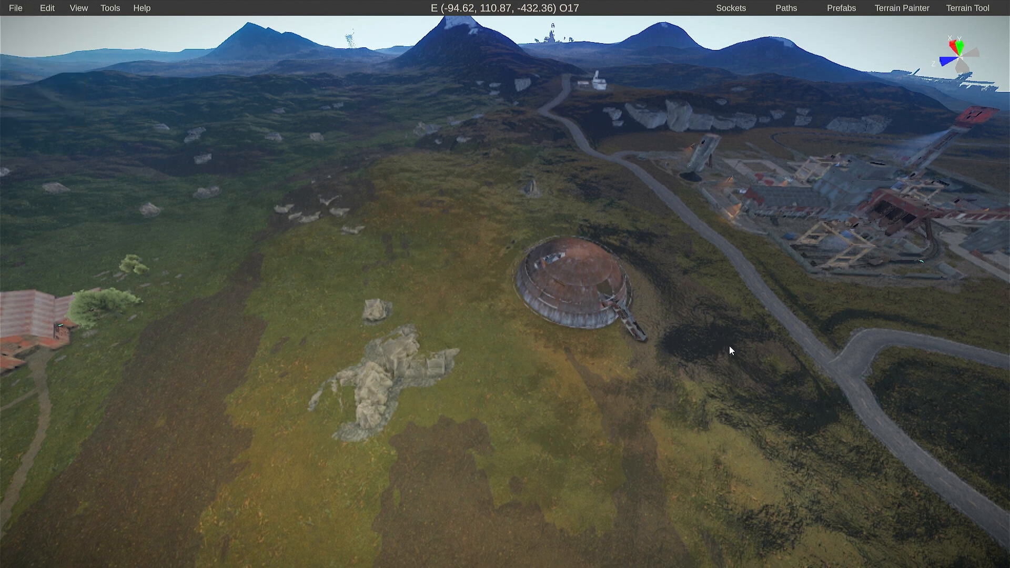
{"action": "right_click_drag", "start_coordinate": [736, 377], "coordinate": [8, 271]}
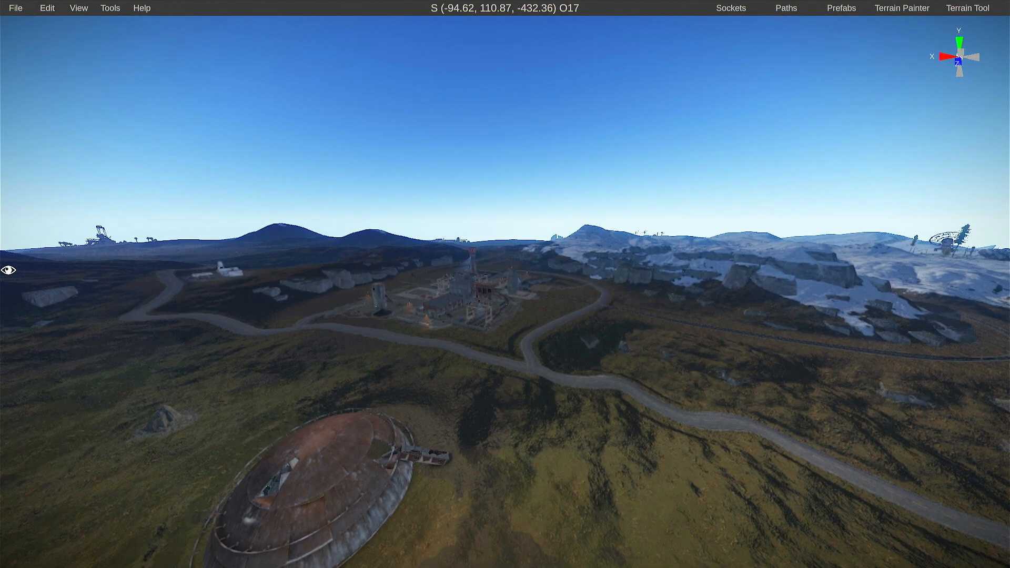
{"action": "right_click_drag", "start_coordinate": [8, 270], "coordinate": [835, 356]}
- Switch to Chrome and read the Visual Topology Guide page's description on Codefling
{"action": "key", "text": "super"}
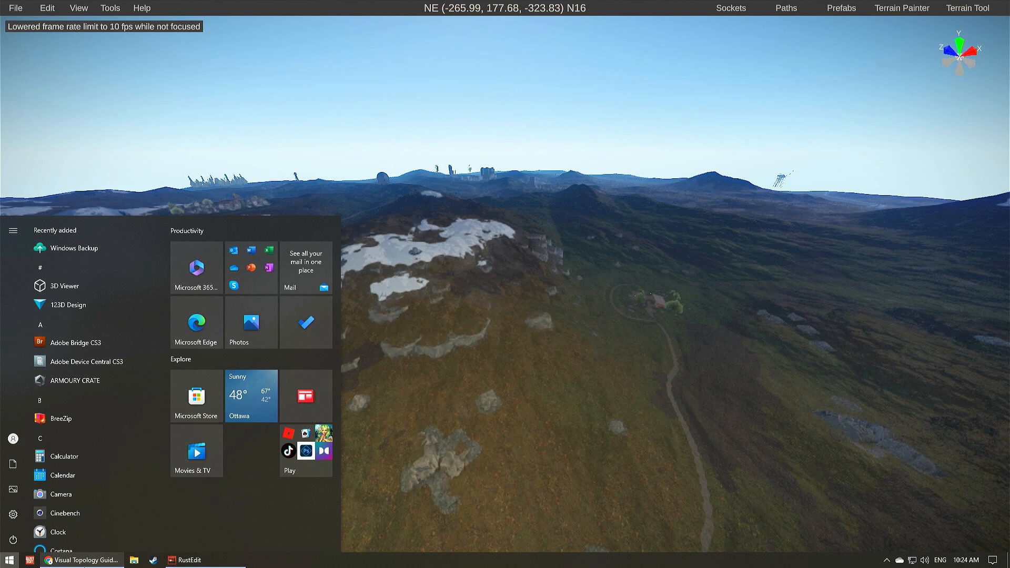
{"action": "left_click", "coordinate": [96, 560]}
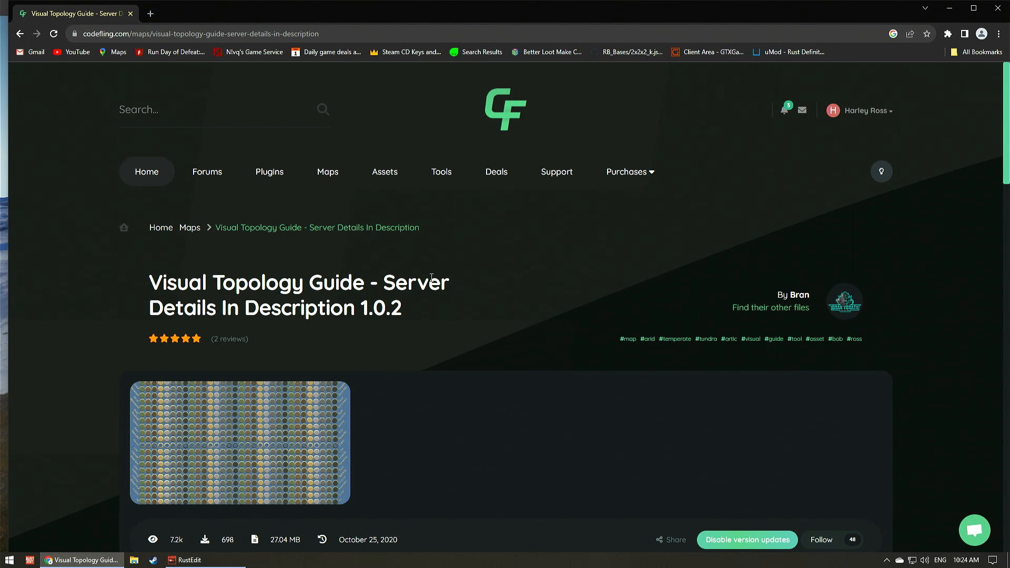
{"action": "scroll", "coordinate": [466, 290], "scroll_direction": "down", "scroll_amount": 4}
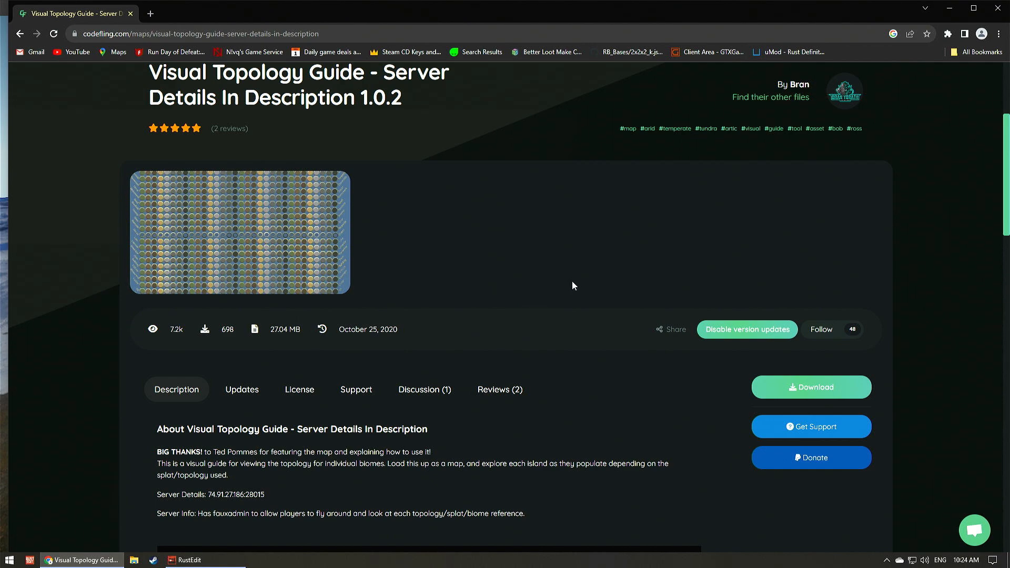
{"action": "scroll", "coordinate": [638, 292], "scroll_direction": "down", "scroll_amount": 2}
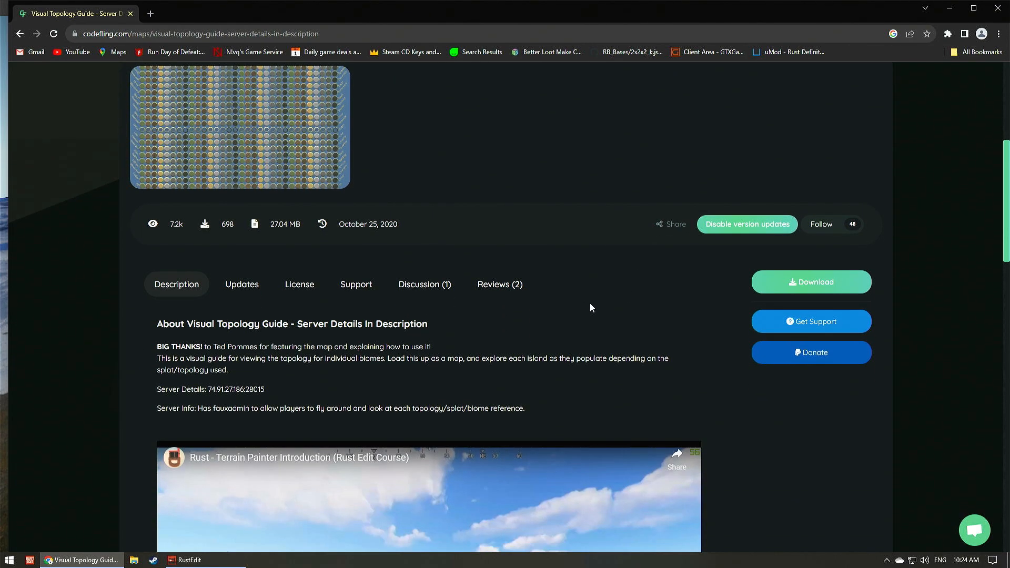
{"action": "scroll", "coordinate": [352, 273], "scroll_direction": "down", "scroll_amount": 4}
{"action": "scroll", "coordinate": [469, 251], "scroll_direction": "up", "scroll_amount": 5}
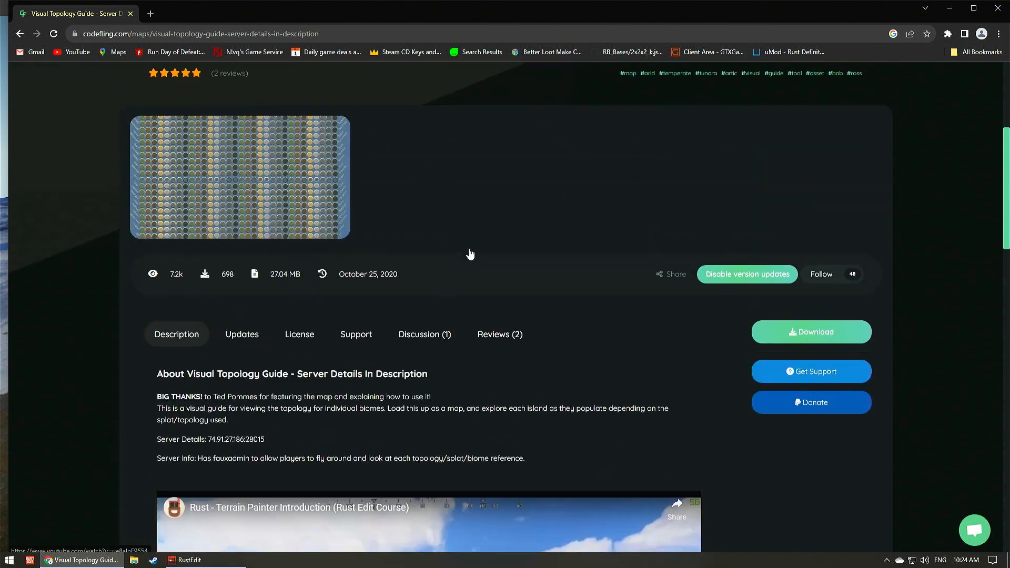
- Enlarge the guide's preview image to examine its topology and biome grid, close it, and look over the embedded video below
{"action": "left_click", "coordinate": [244, 233]}
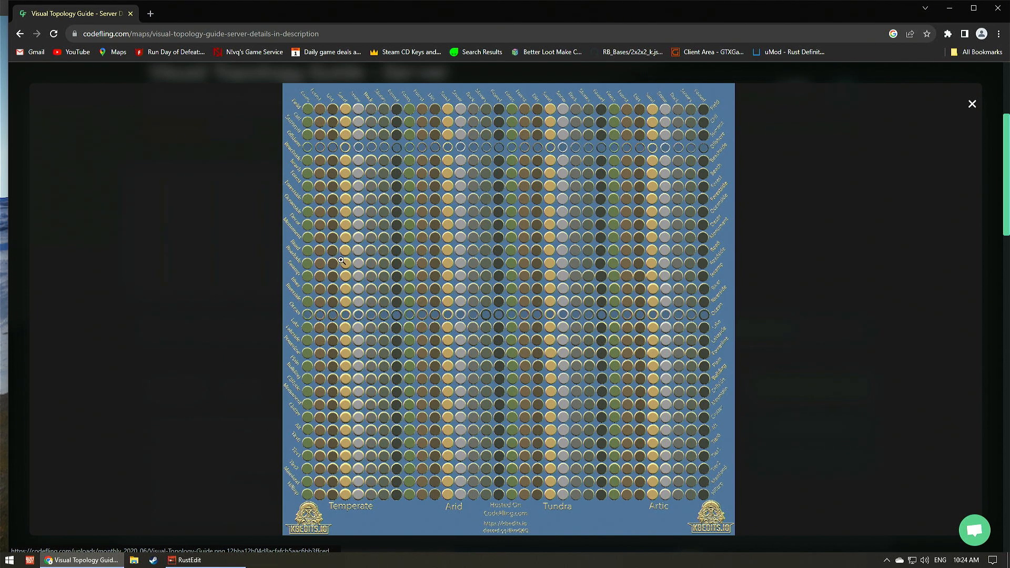
{"action": "left_click", "coordinate": [973, 105]}
{"action": "scroll", "coordinate": [618, 291], "scroll_direction": "down", "scroll_amount": 6}
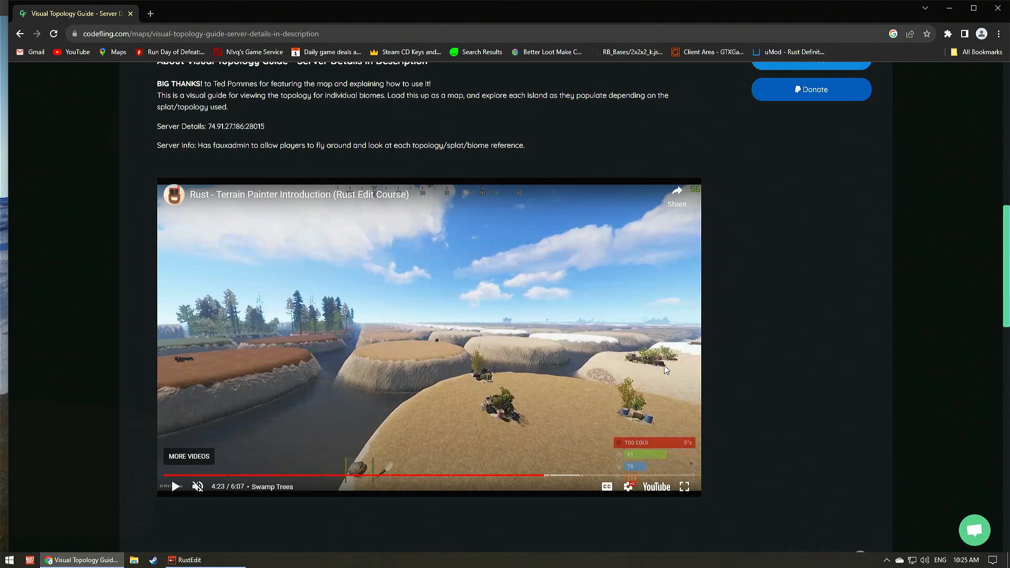
{"action": "scroll", "coordinate": [411, 263], "scroll_direction": "up", "scroll_amount": 5}
{"action": "scroll", "coordinate": [347, 310], "scroll_direction": "down", "scroll_amount": 5}
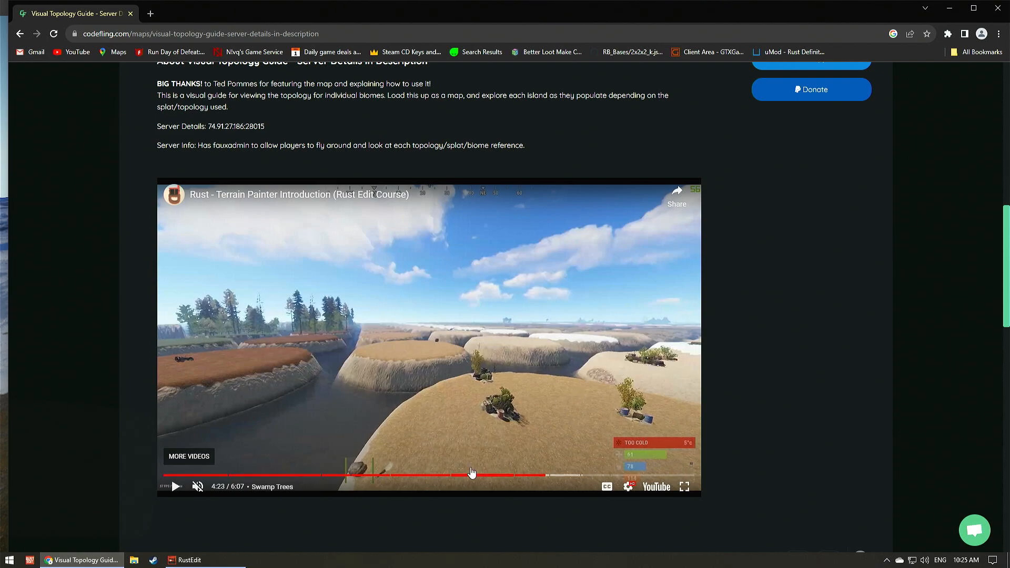
- Play part of the embedded Terrain Painter Introduction video and pause it at the topology grid view to examine it
{"action": "left_click", "coordinate": [510, 440]}
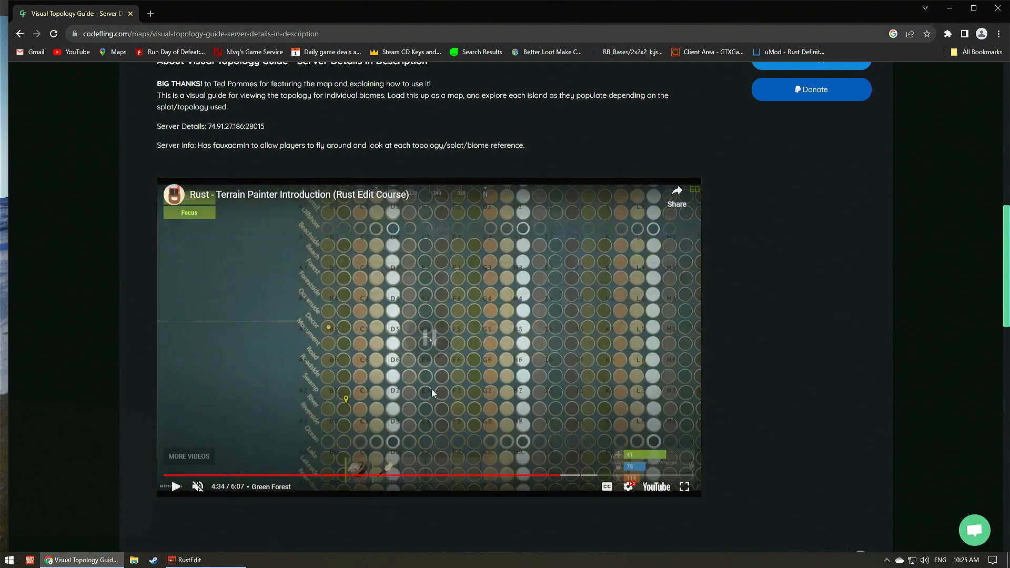
{"action": "left_click", "coordinate": [400, 380]}
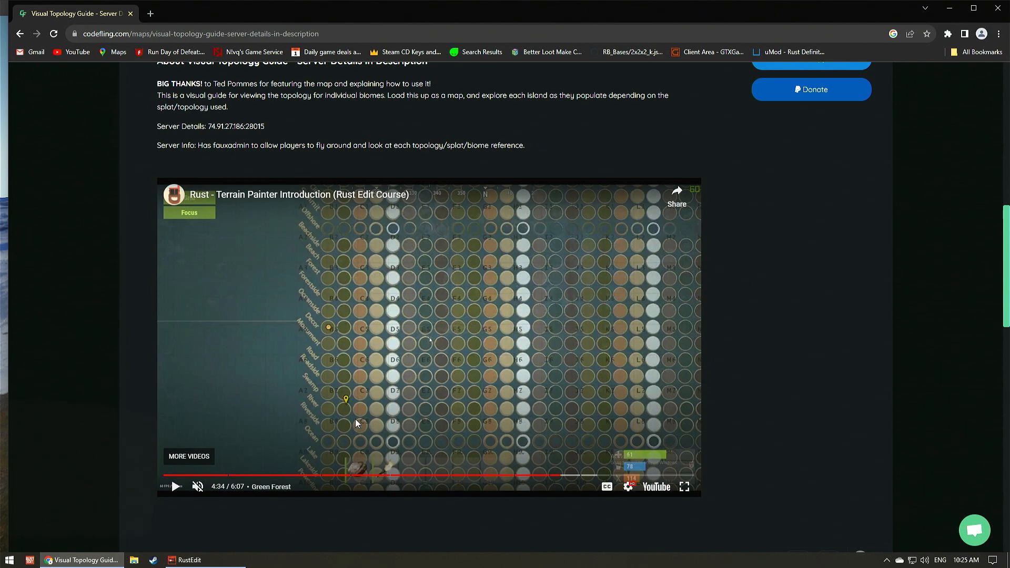
{"action": "right_click", "coordinate": [360, 405]}
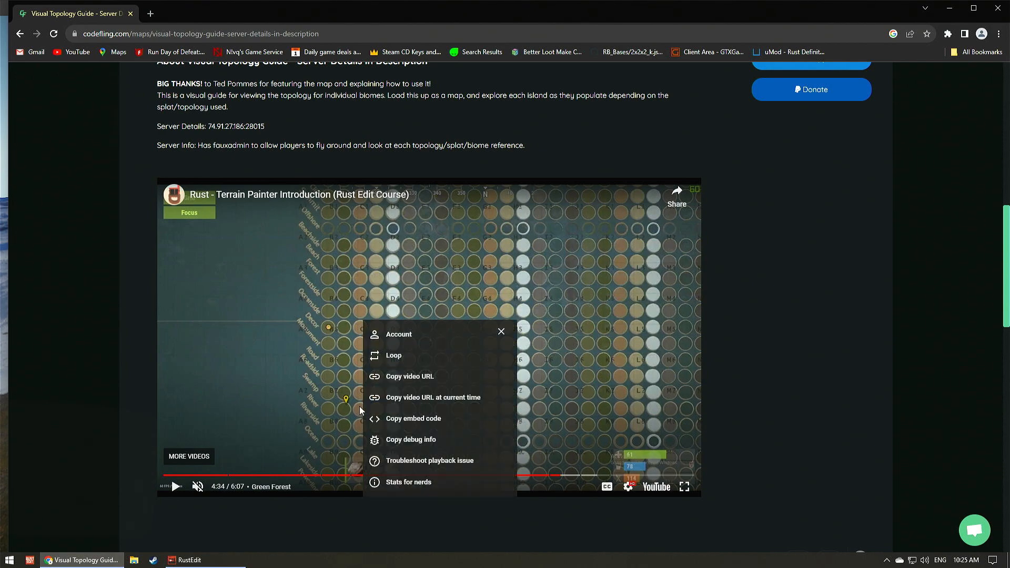
{"action": "left_click", "coordinate": [340, 413]}
{"action": "scroll", "coordinate": [355, 411], "scroll_direction": "down", "scroll_amount": 5}
{"action": "scroll", "coordinate": [370, 392], "scroll_direction": "up", "scroll_amount": 6}
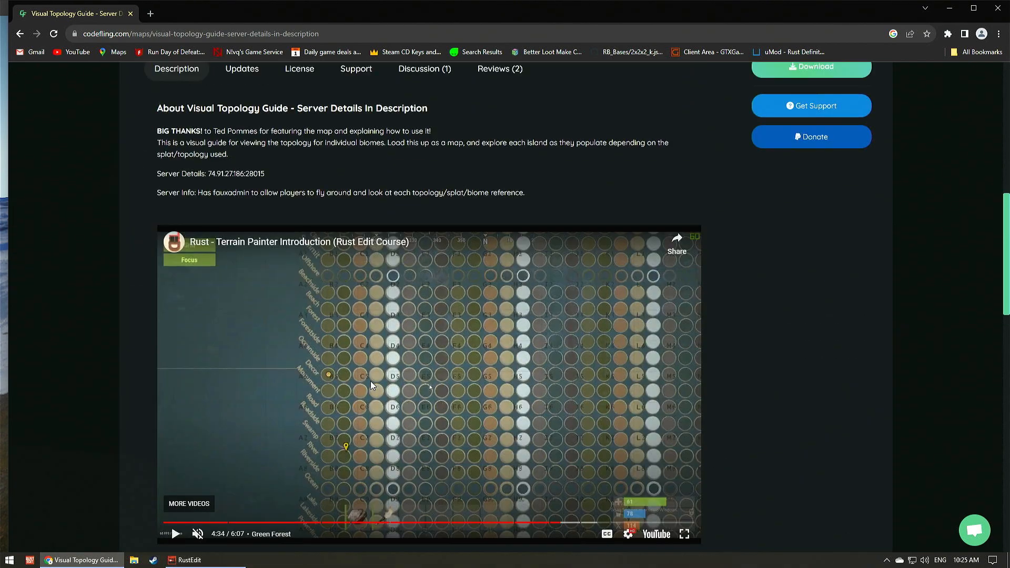
{"action": "right_click", "coordinate": [360, 368]}
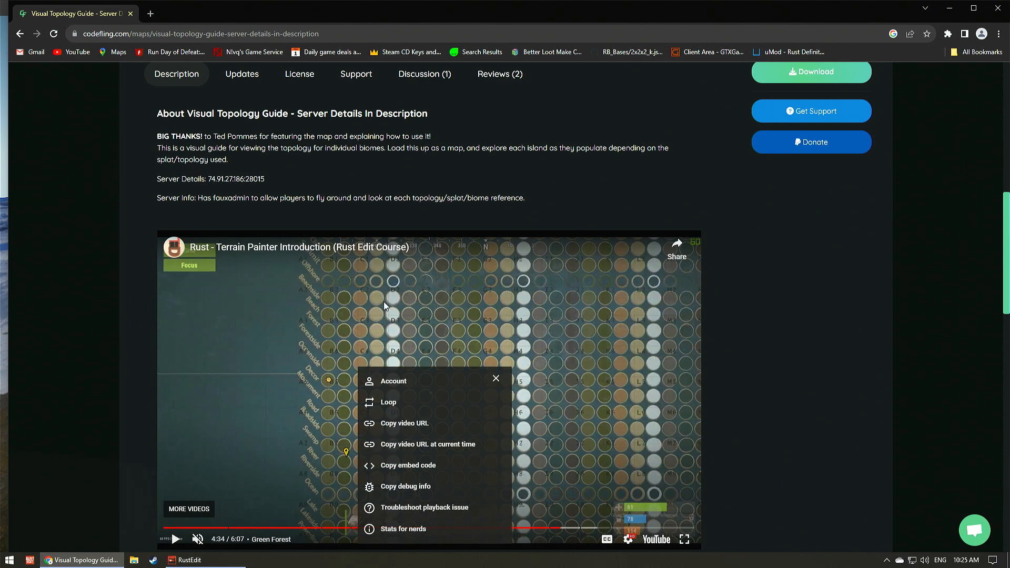
{"action": "left_click", "coordinate": [469, 326]}
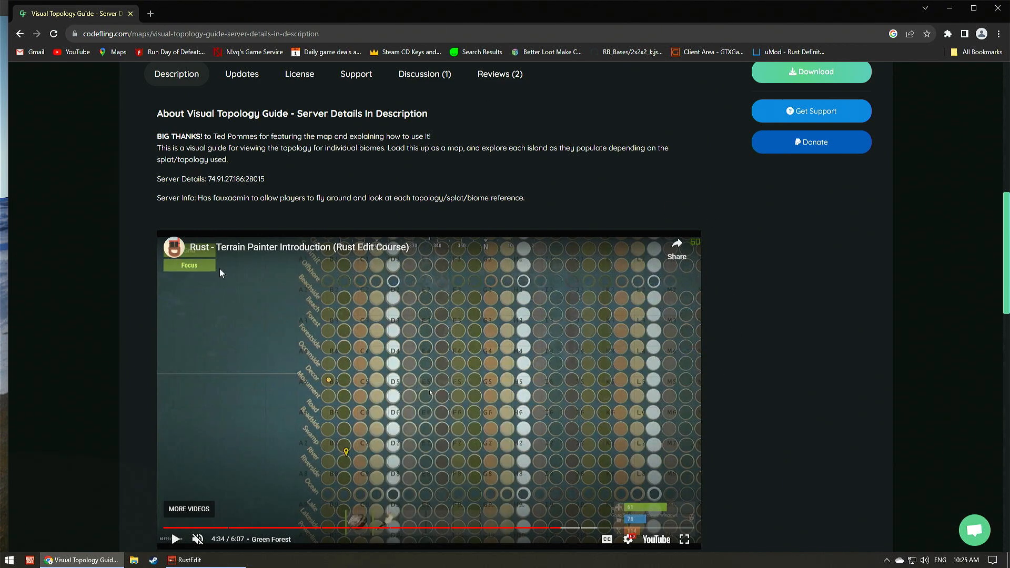
{"action": "left_click", "coordinate": [185, 559]}
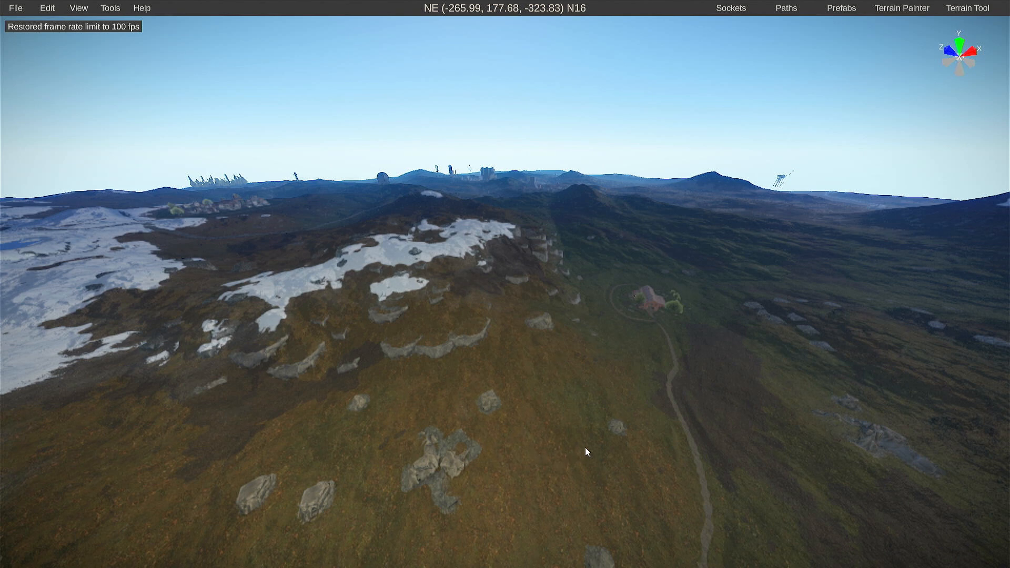
{"action": "key", "text": "super"}
{"action": "left_click", "coordinate": [82, 559]}
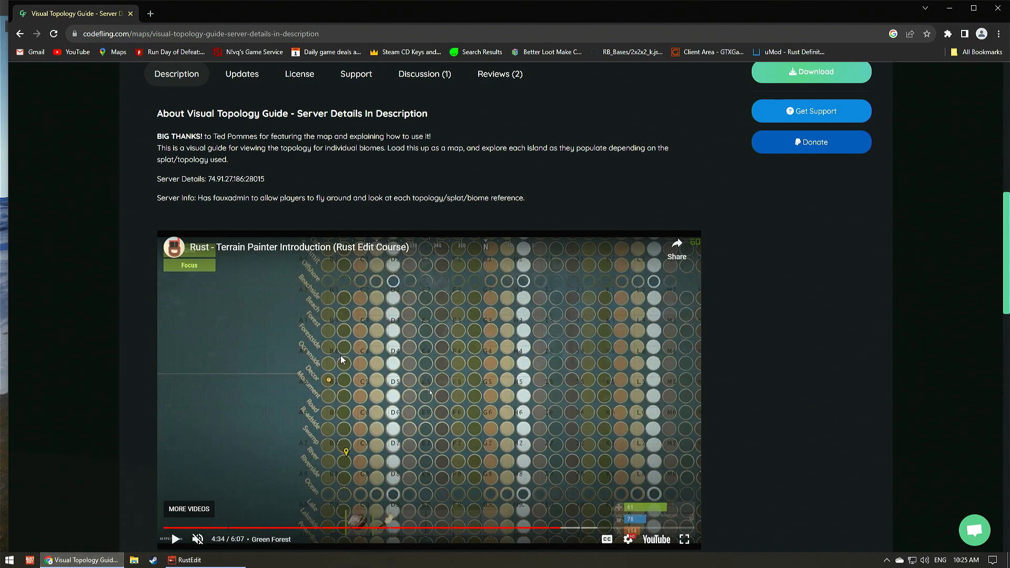
- Return to the guide's preview image, view the full topology chart again, and close it
{"action": "scroll", "coordinate": [348, 363], "scroll_direction": "down", "scroll_amount": 5}
{"action": "scroll", "coordinate": [368, 402], "scroll_direction": "down", "scroll_amount": 4}
{"action": "scroll", "coordinate": [385, 392], "scroll_direction": "up", "scroll_amount": 15}
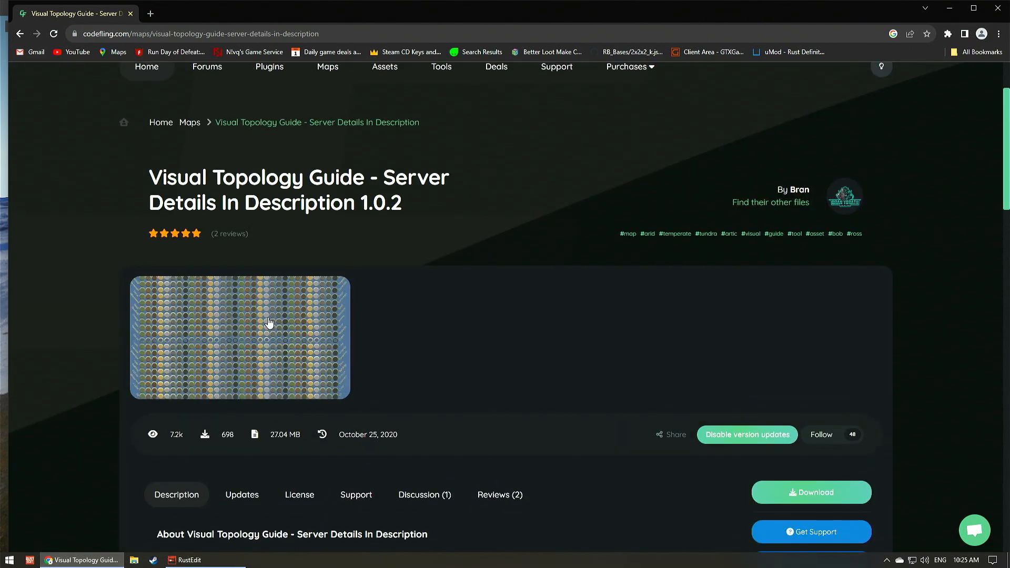
{"action": "left_click", "coordinate": [268, 323]}
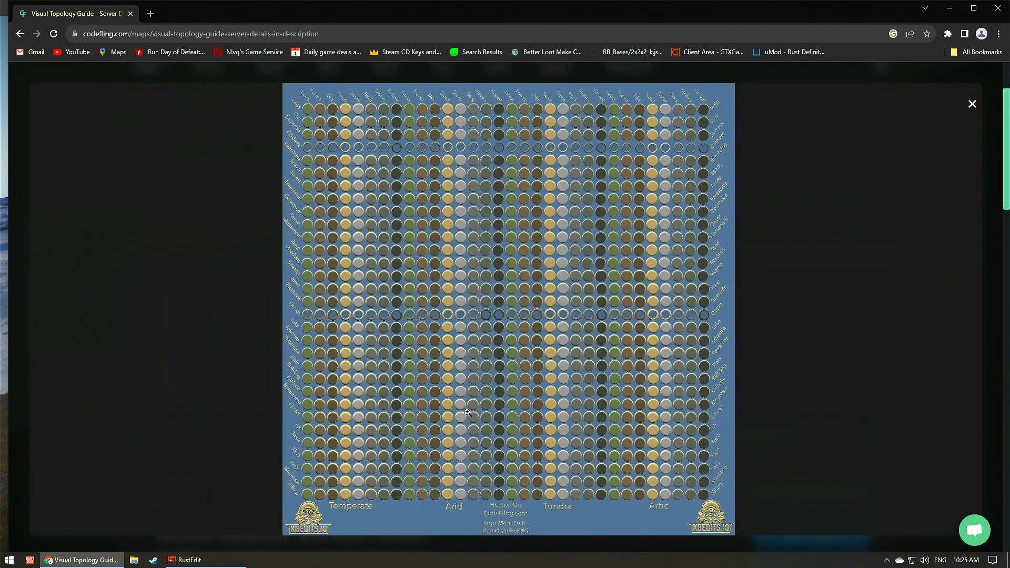
{"action": "left_click", "coordinate": [973, 104]}
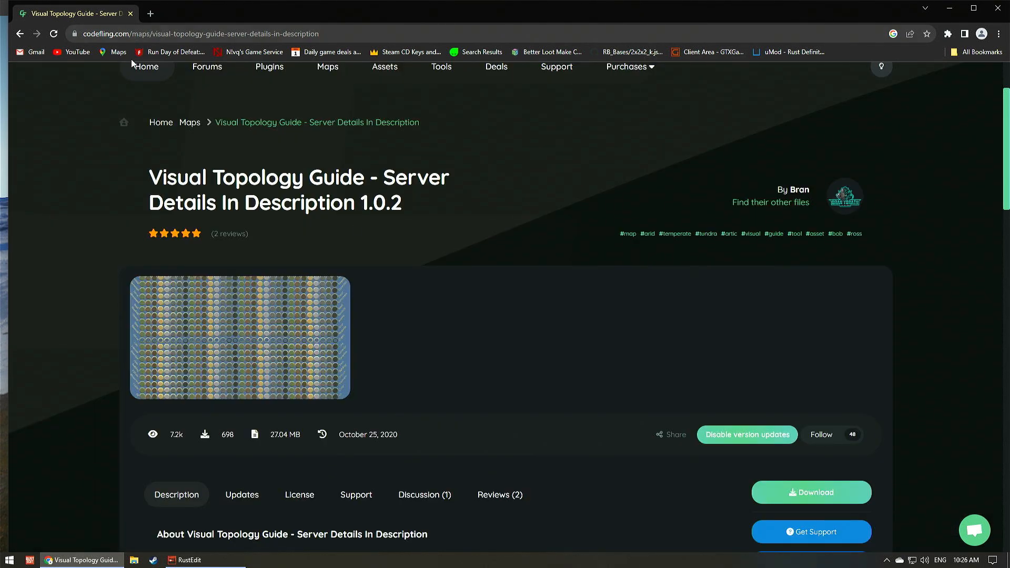
- Open Codefling's Monuments assets and switch the category to Prefabs
{"action": "scroll", "coordinate": [281, 111], "scroll_direction": "up", "scroll_amount": 1}
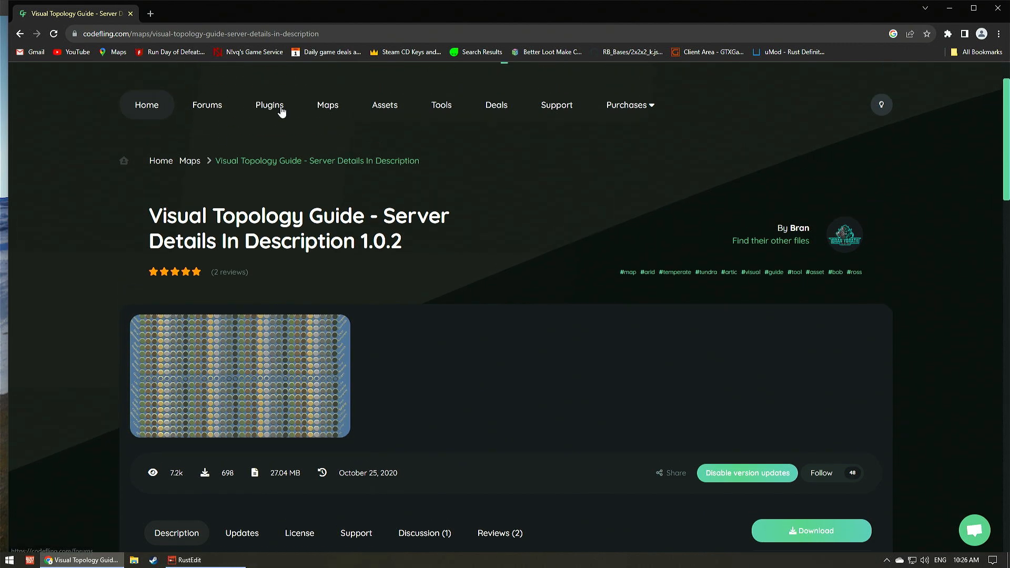
{"action": "scroll", "coordinate": [281, 111], "scroll_direction": "up", "scroll_amount": 1}
{"action": "left_click", "coordinate": [388, 182]}
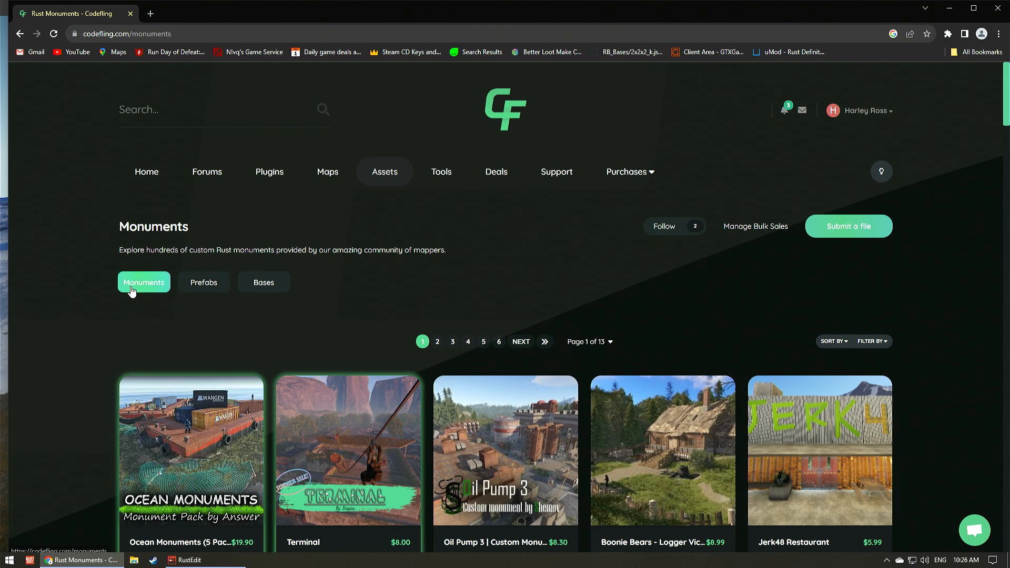
{"action": "left_click", "coordinate": [205, 283]}
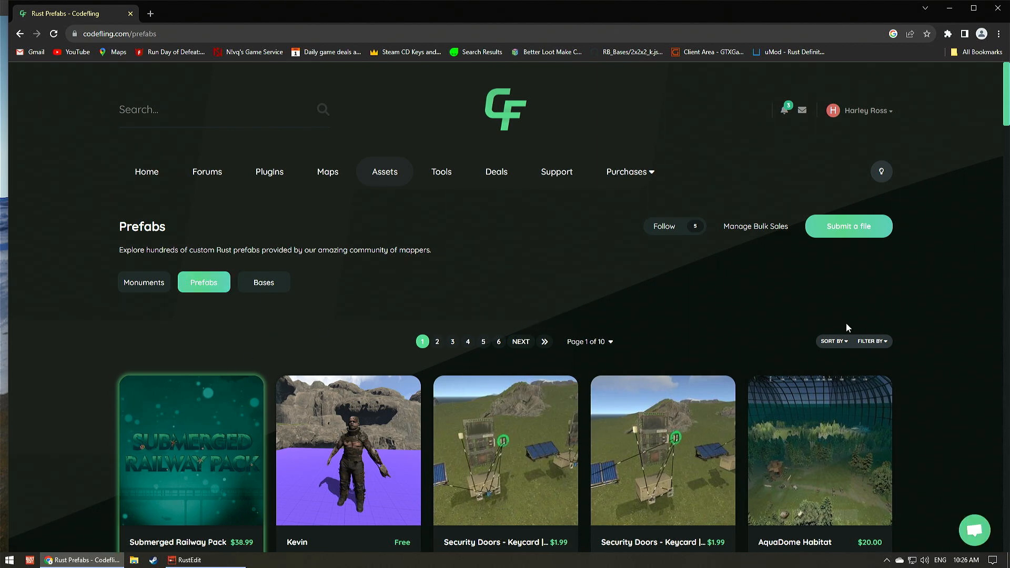
- Filter the Prefabs listing to show only free files
{"action": "left_click", "coordinate": [832, 342]}
{"action": "left_click", "coordinate": [878, 343]}
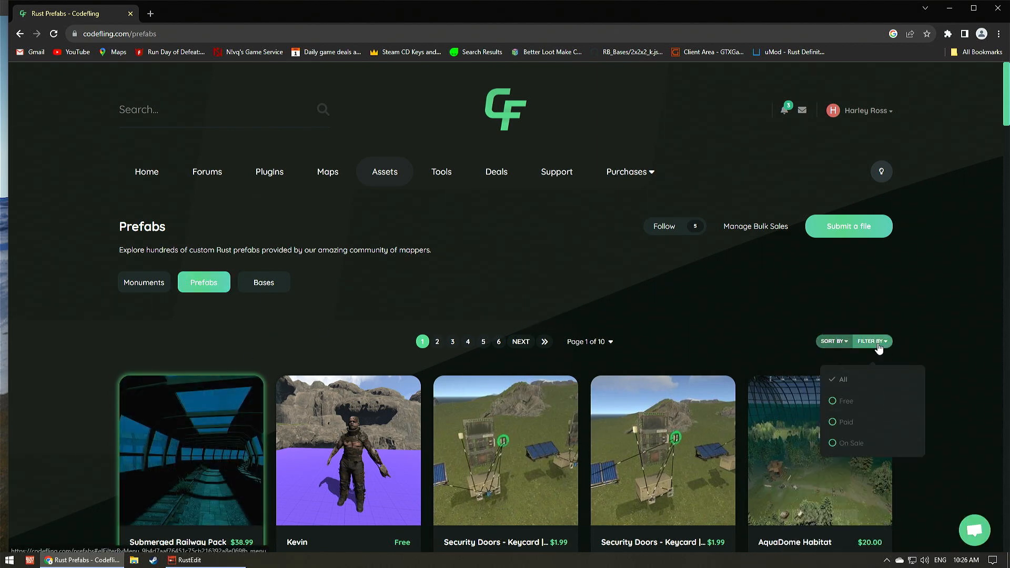
{"action": "left_click", "coordinate": [845, 399]}
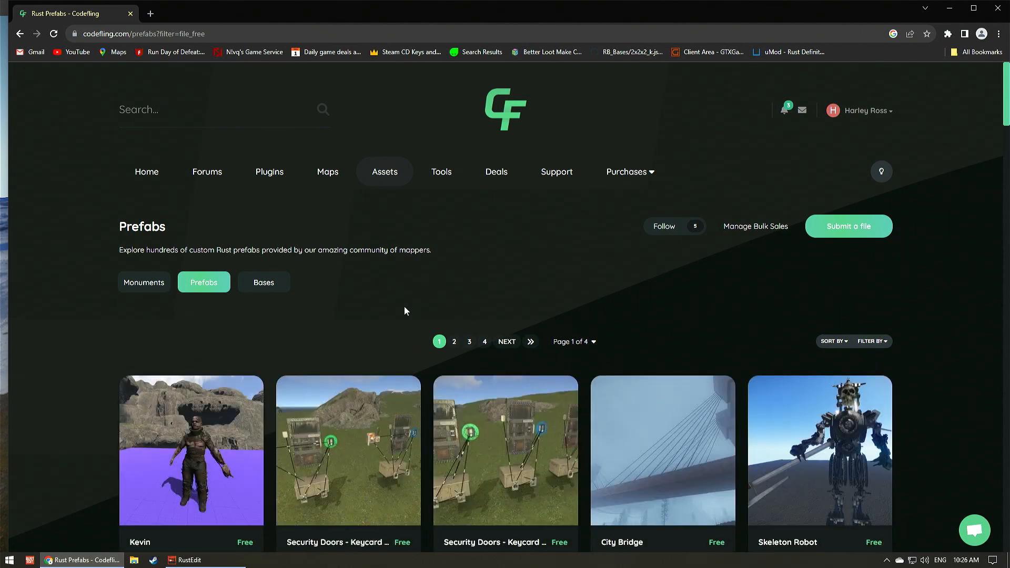
- Browse the first page of free prefabs down to its end, examining the available structures, vehicles and props
{"action": "scroll", "coordinate": [411, 316], "scroll_direction": "down", "scroll_amount": 5}
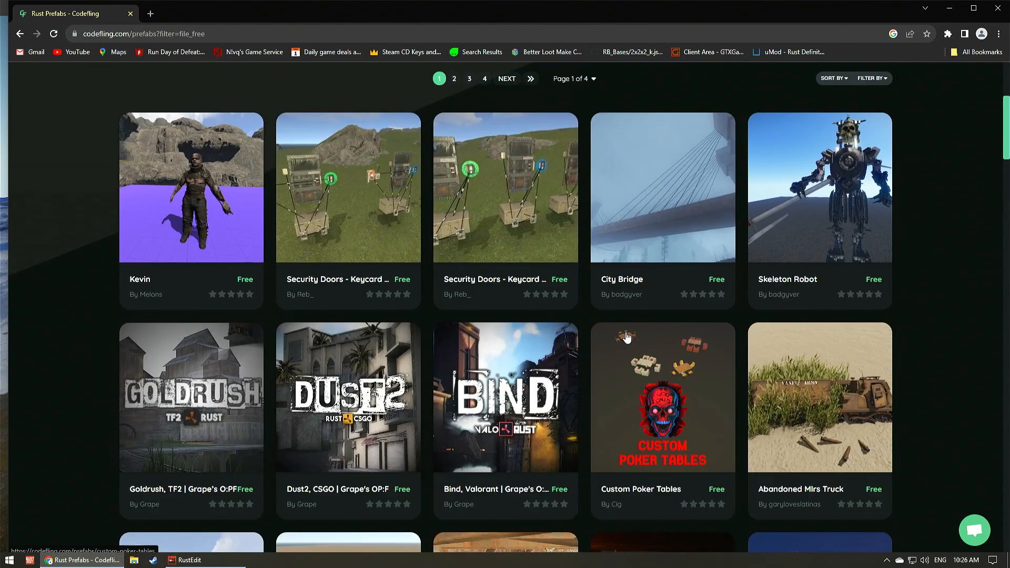
{"action": "scroll", "coordinate": [646, 353], "scroll_direction": "down", "scroll_amount": 3}
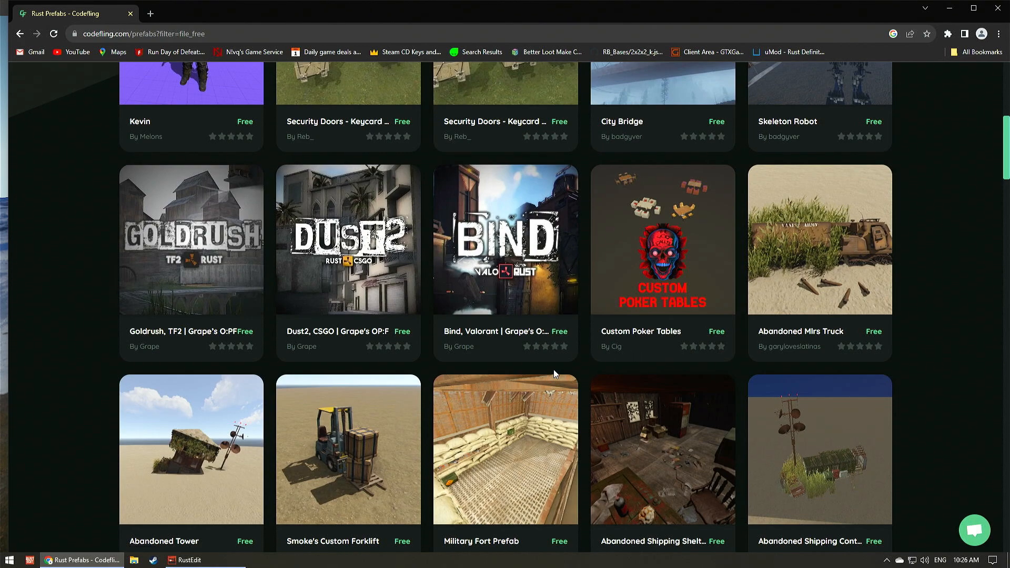
{"action": "scroll", "coordinate": [554, 369], "scroll_direction": "down", "scroll_amount": 2}
{"action": "scroll", "coordinate": [653, 421], "scroll_direction": "up", "scroll_amount": 4}
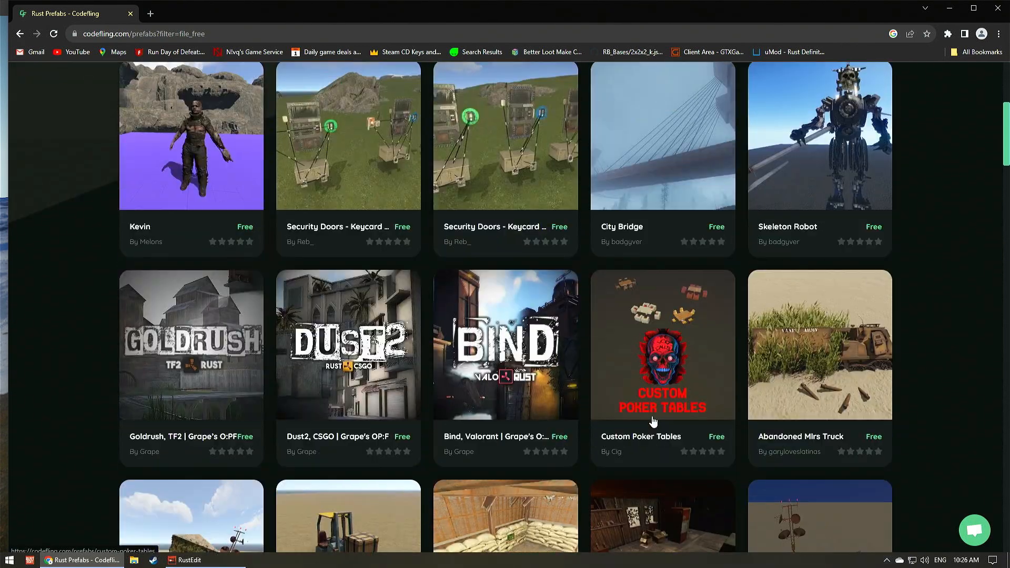
{"action": "scroll", "coordinate": [652, 421], "scroll_direction": "up", "scroll_amount": 3}
{"action": "scroll", "coordinate": [655, 411], "scroll_direction": "down", "scroll_amount": 10}
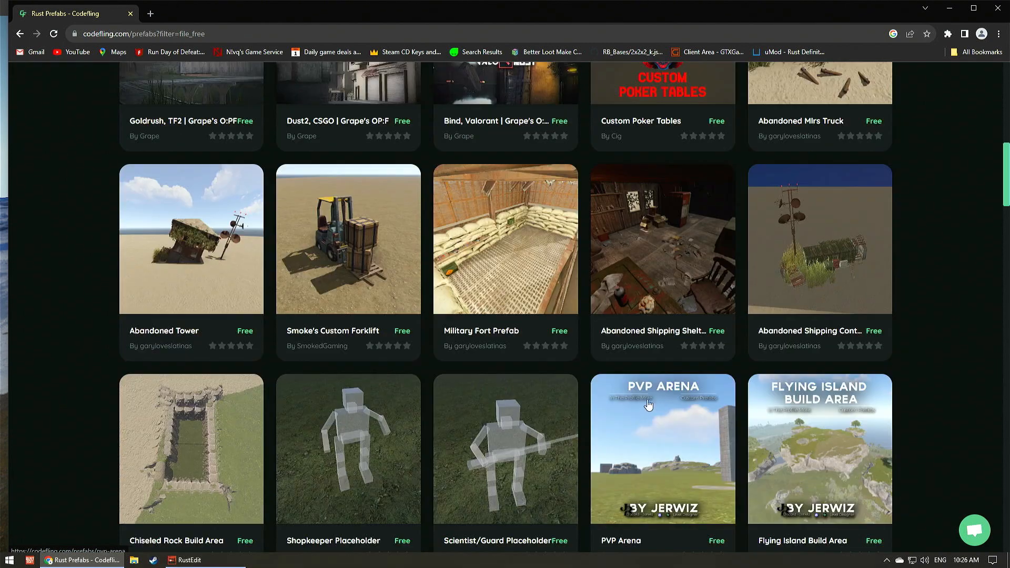
{"action": "scroll", "coordinate": [648, 405], "scroll_direction": "down", "scroll_amount": 3}
{"action": "scroll", "coordinate": [549, 396], "scroll_direction": "down", "scroll_amount": 2}
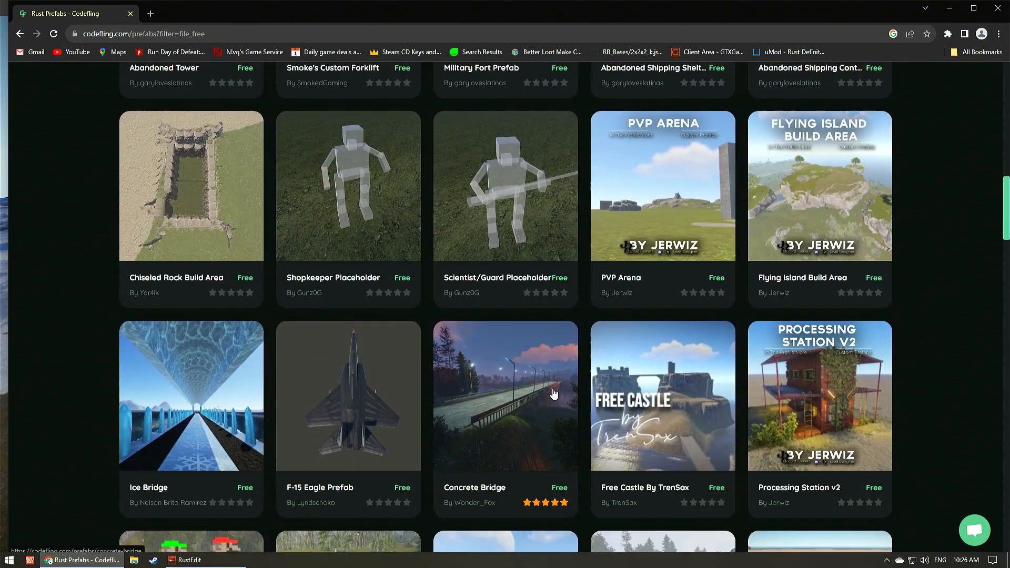
{"action": "scroll", "coordinate": [554, 393], "scroll_direction": "down", "scroll_amount": 2}
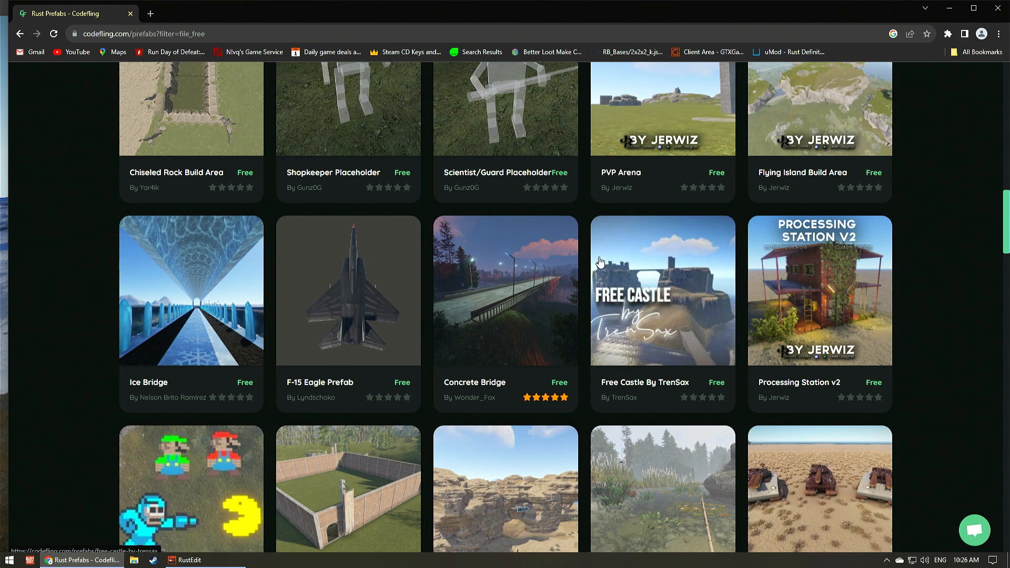
{"action": "scroll", "coordinate": [600, 261], "scroll_direction": "down", "scroll_amount": 4}
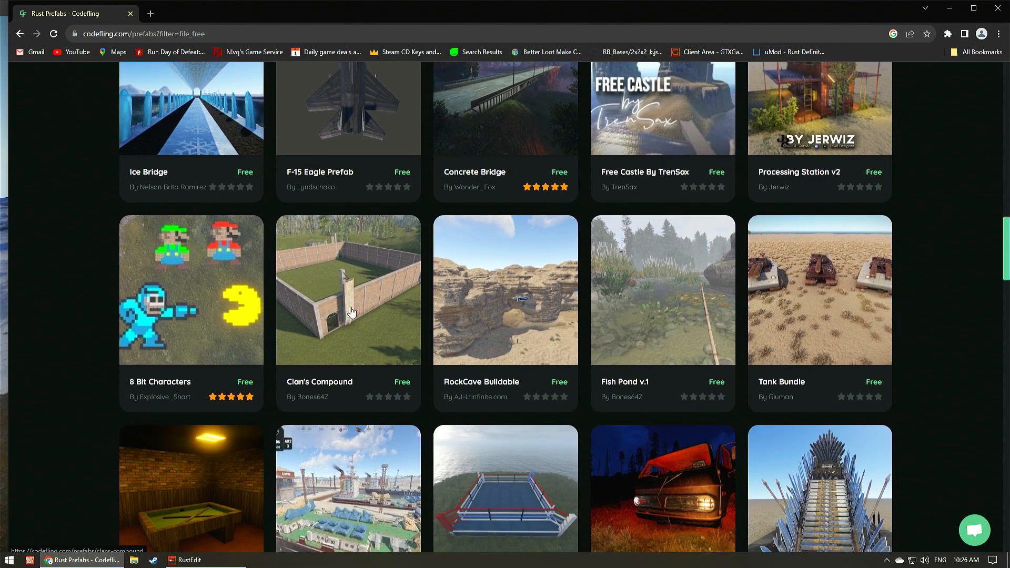
{"action": "scroll", "coordinate": [348, 332], "scroll_direction": "down", "scroll_amount": 2}
{"action": "scroll", "coordinate": [334, 355], "scroll_direction": "down", "scroll_amount": 2}
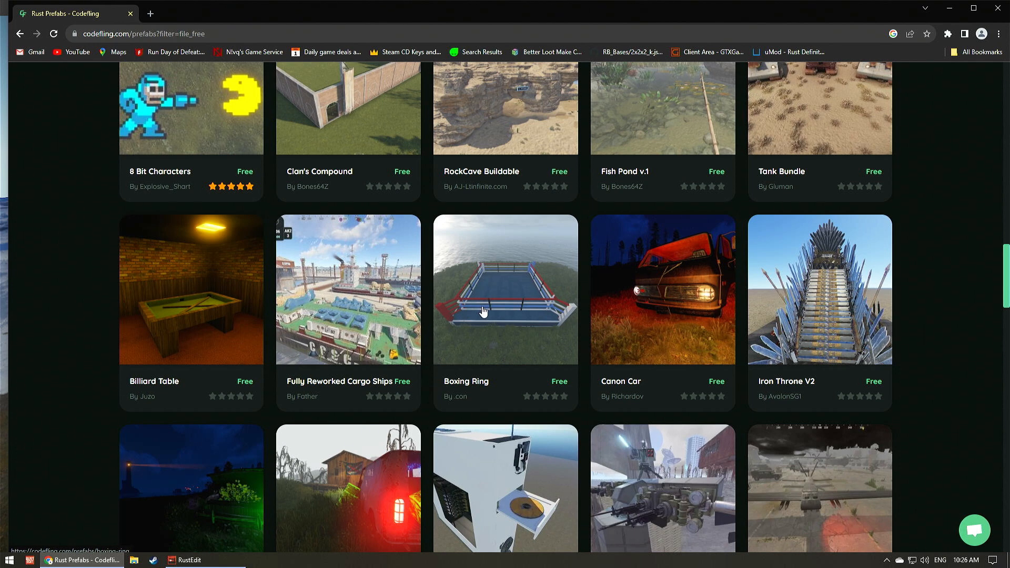
{"action": "scroll", "coordinate": [484, 312], "scroll_direction": "down", "scroll_amount": 3}
{"action": "scroll", "coordinate": [463, 325], "scroll_direction": "down", "scroll_amount": 2}
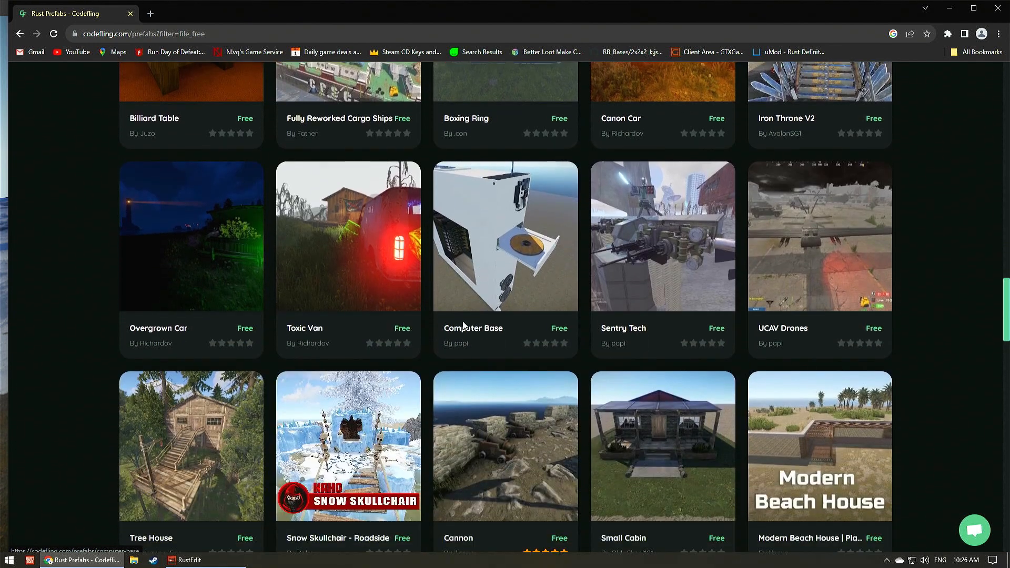
{"action": "scroll", "coordinate": [463, 325], "scroll_direction": "down", "scroll_amount": 1}
{"action": "scroll", "coordinate": [464, 327], "scroll_direction": "down", "scroll_amount": 2}
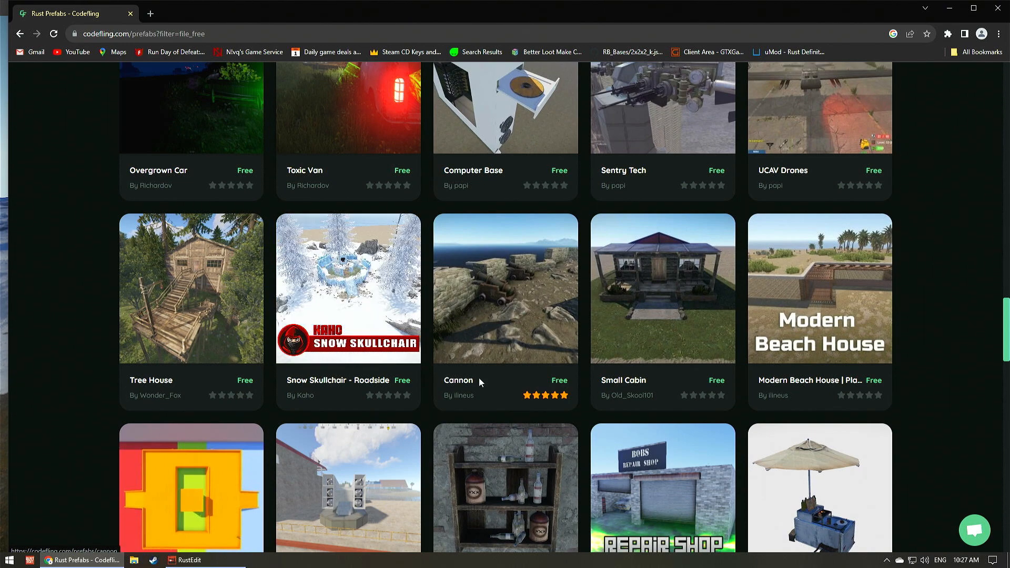
{"action": "scroll", "coordinate": [621, 326], "scroll_direction": "down", "scroll_amount": 7}
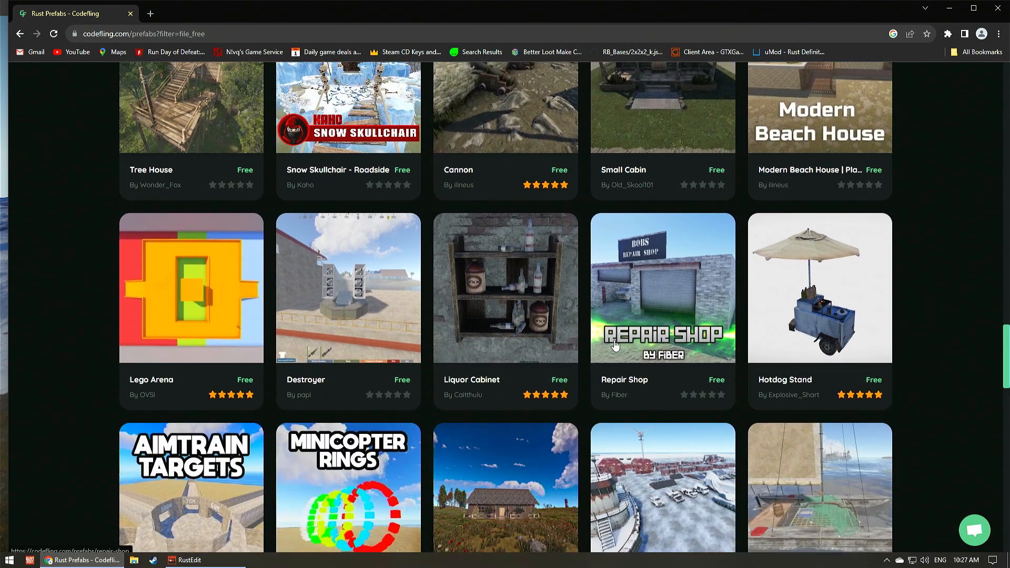
{"action": "scroll", "coordinate": [599, 358], "scroll_direction": "down", "scroll_amount": 5}
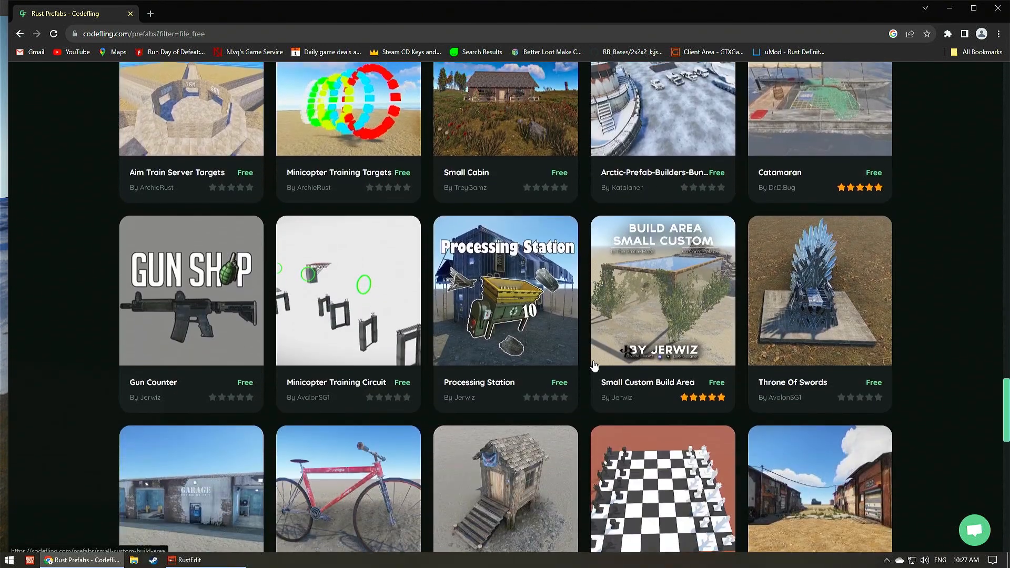
{"action": "scroll", "coordinate": [502, 355], "scroll_direction": "down", "scroll_amount": 6}
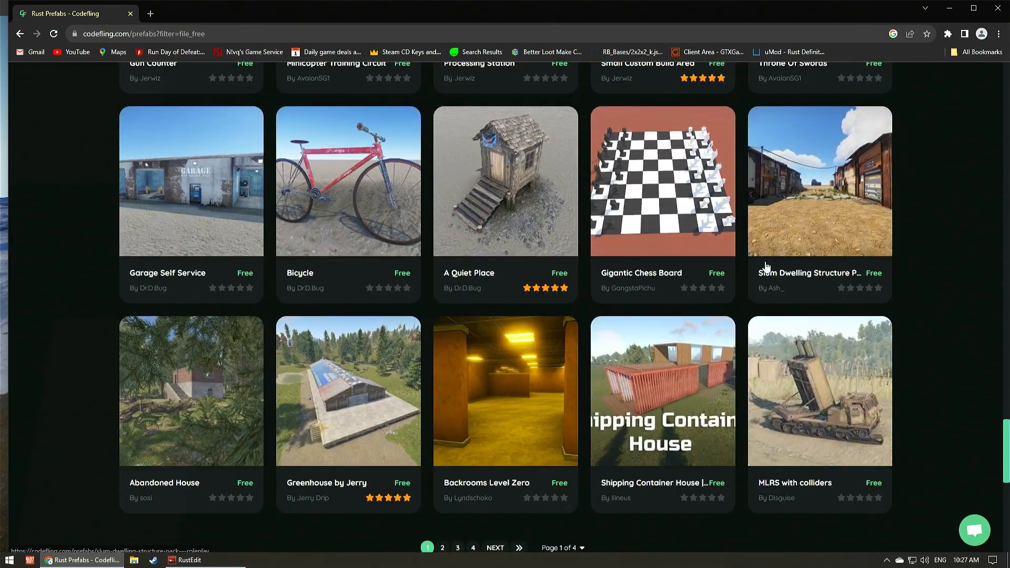
{"action": "scroll", "coordinate": [593, 377], "scroll_direction": "down", "scroll_amount": 3}
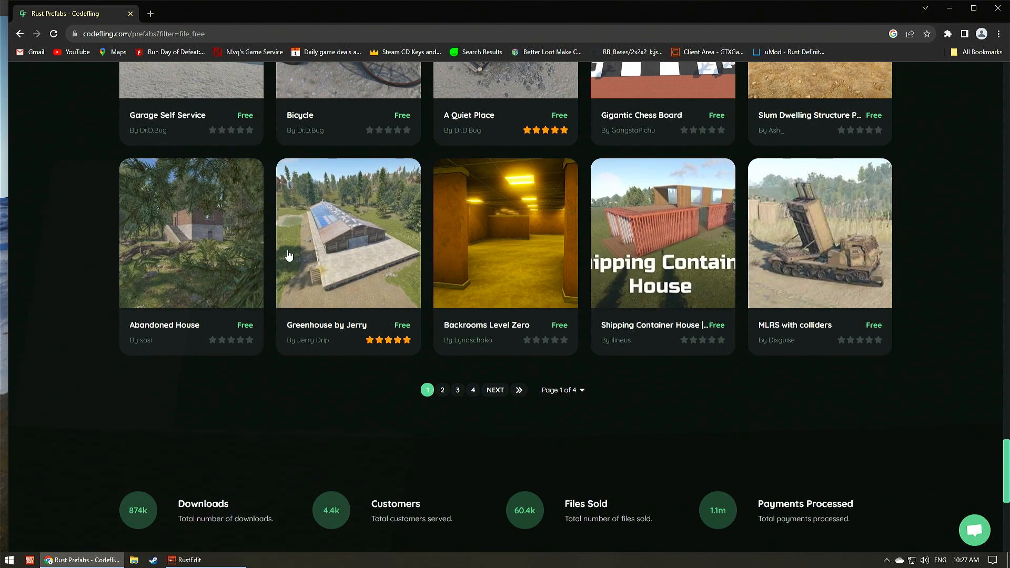
- Switch the asset category to Monuments and filter the listing to show only free files
{"action": "scroll", "coordinate": [289, 255], "scroll_direction": "up", "scroll_amount": 20}
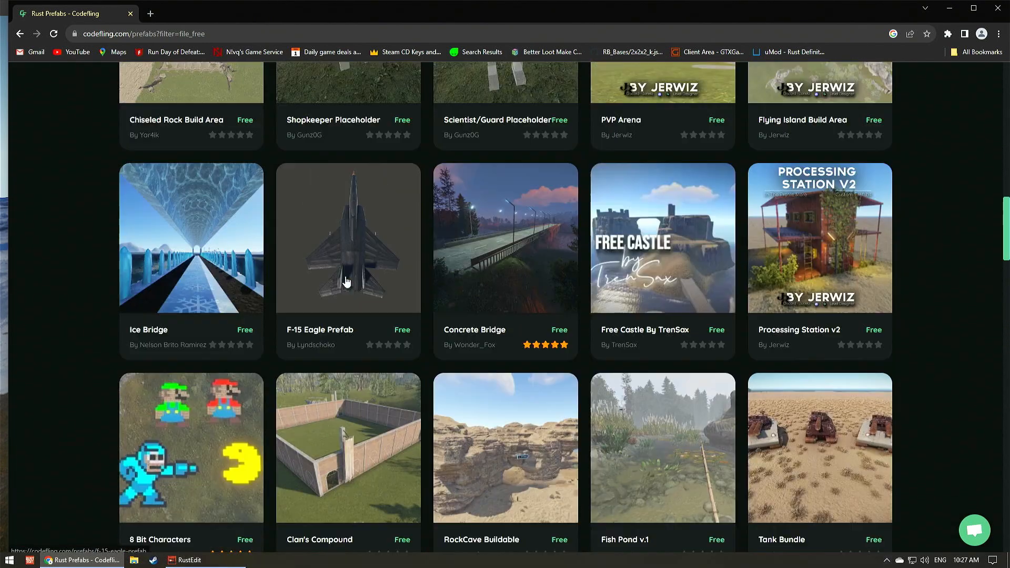
{"action": "scroll", "coordinate": [347, 282], "scroll_direction": "up", "scroll_amount": 20}
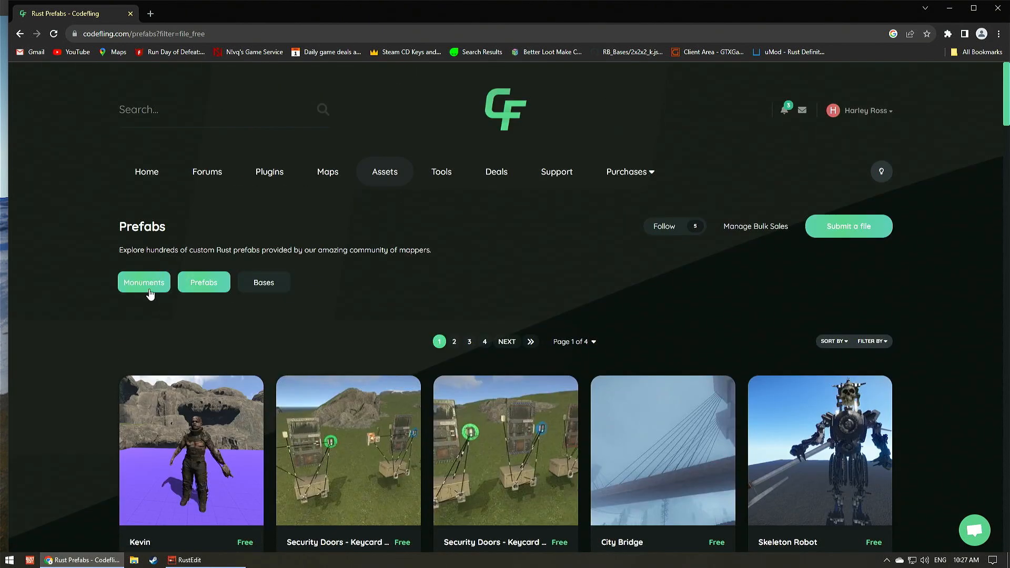
{"action": "left_click", "coordinate": [153, 283]}
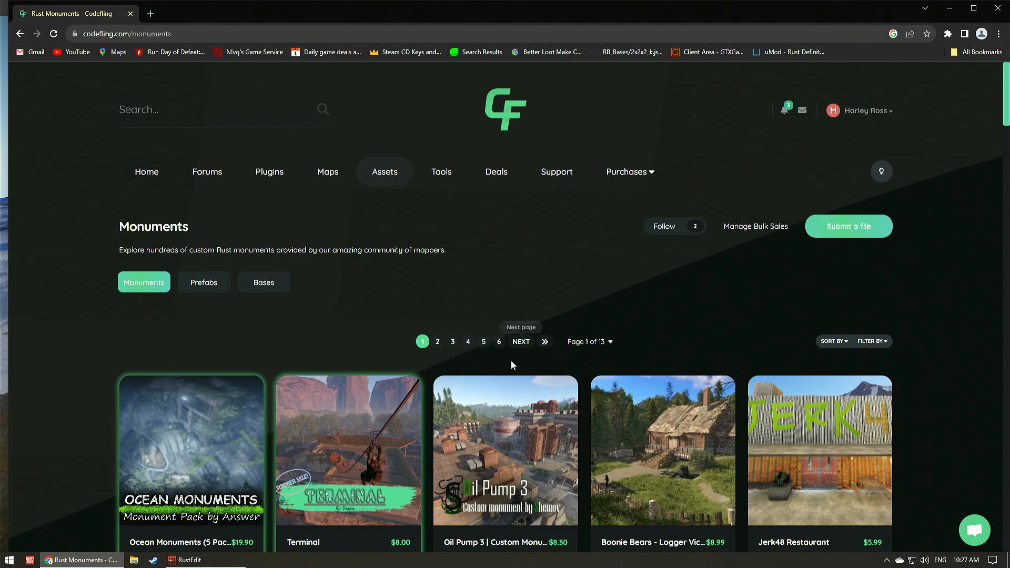
{"action": "scroll", "coordinate": [512, 364], "scroll_direction": "down", "scroll_amount": 3}
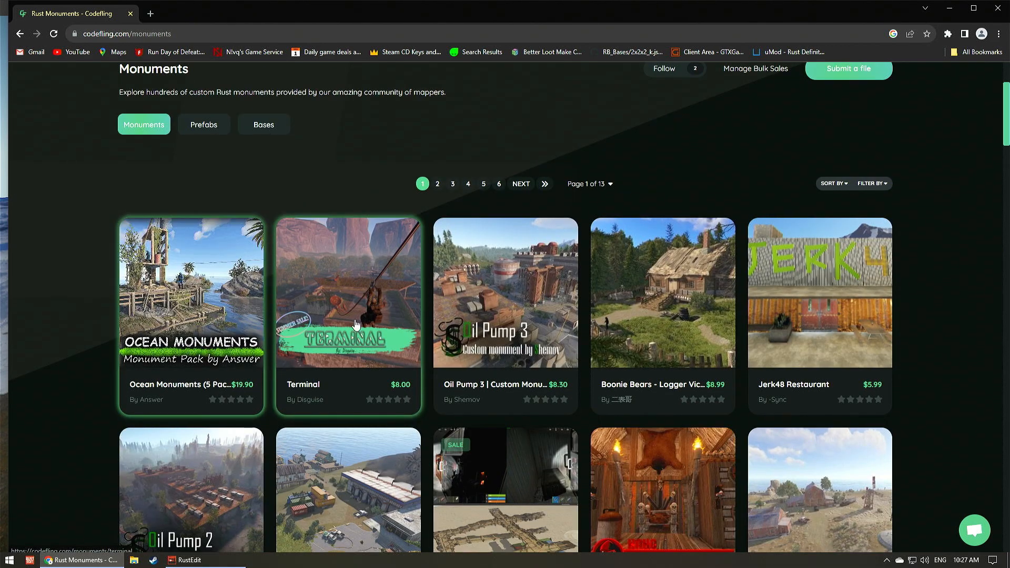
{"action": "left_click", "coordinate": [874, 185]}
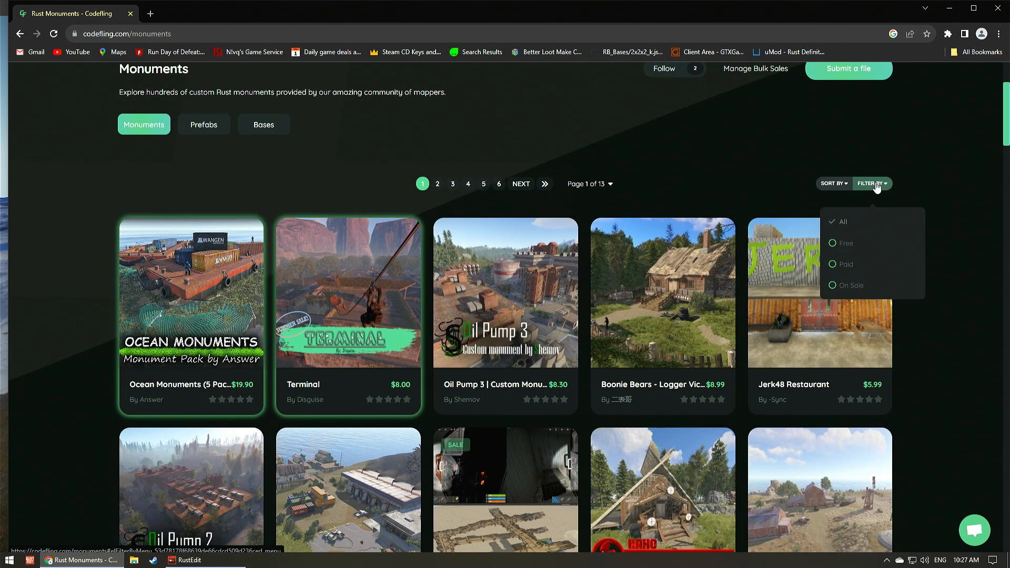
{"action": "left_click", "coordinate": [848, 243]}
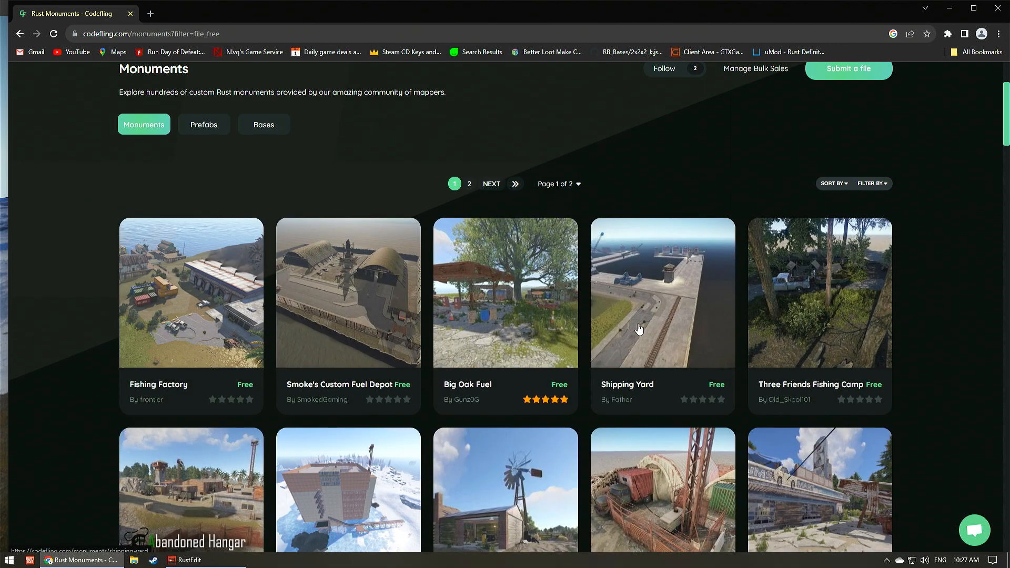
- Look through the free custom monuments on the first page, from Fishing Factory to Little Factory Road
{"action": "scroll", "coordinate": [690, 371], "scroll_direction": "down", "scroll_amount": 5}
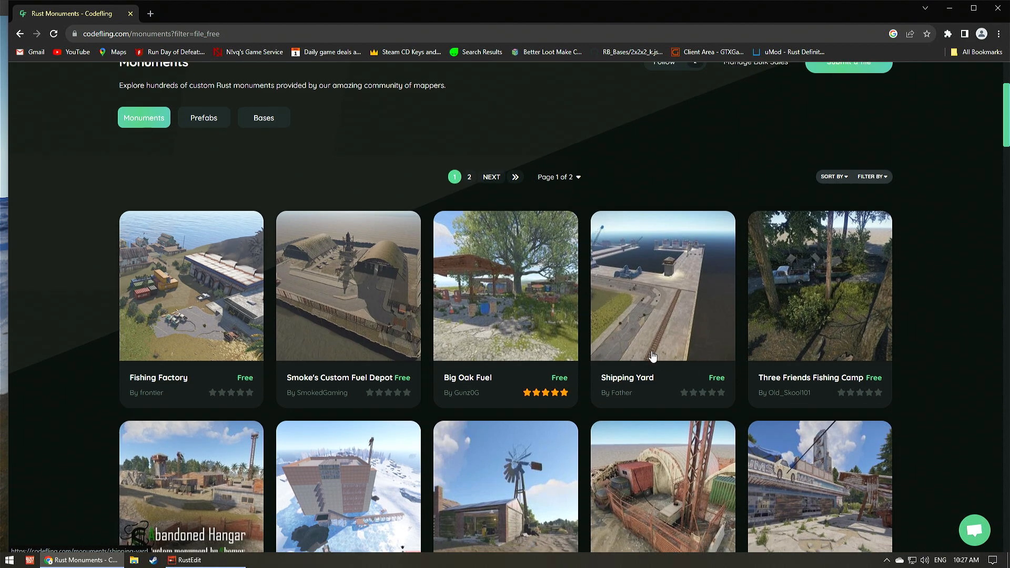
{"action": "scroll", "coordinate": [657, 346], "scroll_direction": "down", "scroll_amount": 7}
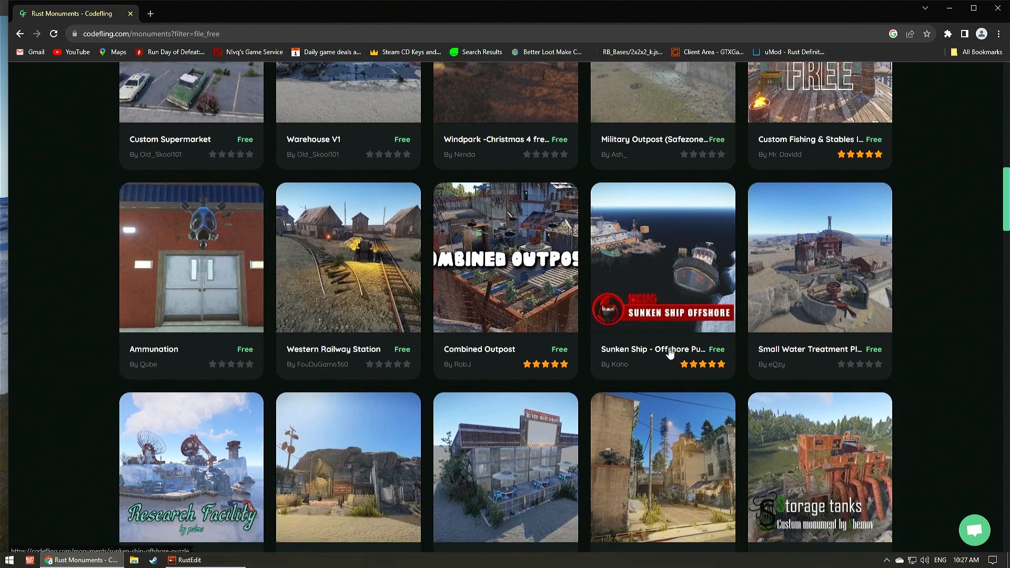
{"action": "scroll", "coordinate": [669, 352], "scroll_direction": "down", "scroll_amount": 4}
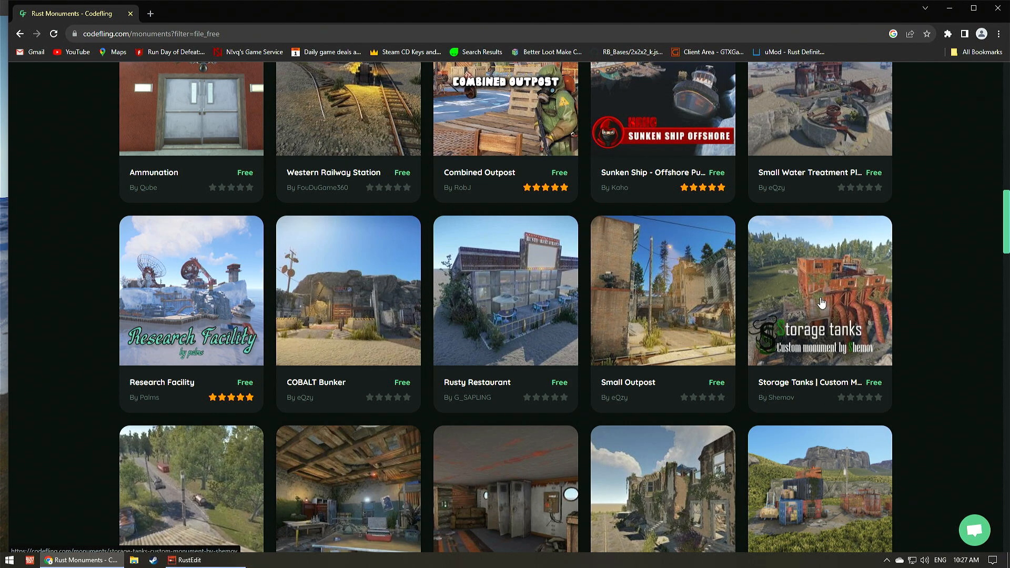
{"action": "scroll", "coordinate": [827, 316], "scroll_direction": "down", "scroll_amount": 2}
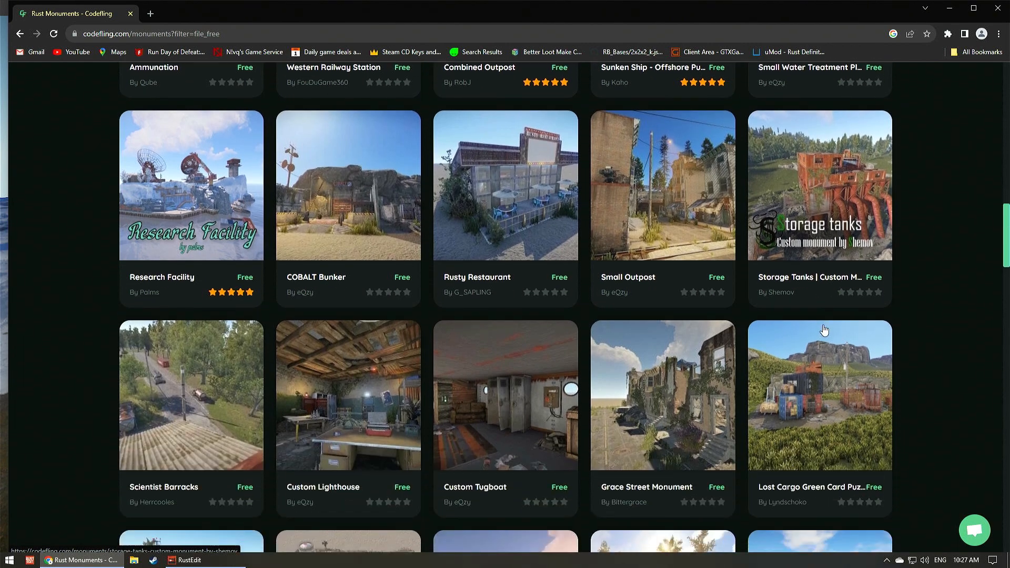
{"action": "scroll", "coordinate": [873, 205], "scroll_direction": "down", "scroll_amount": 3}
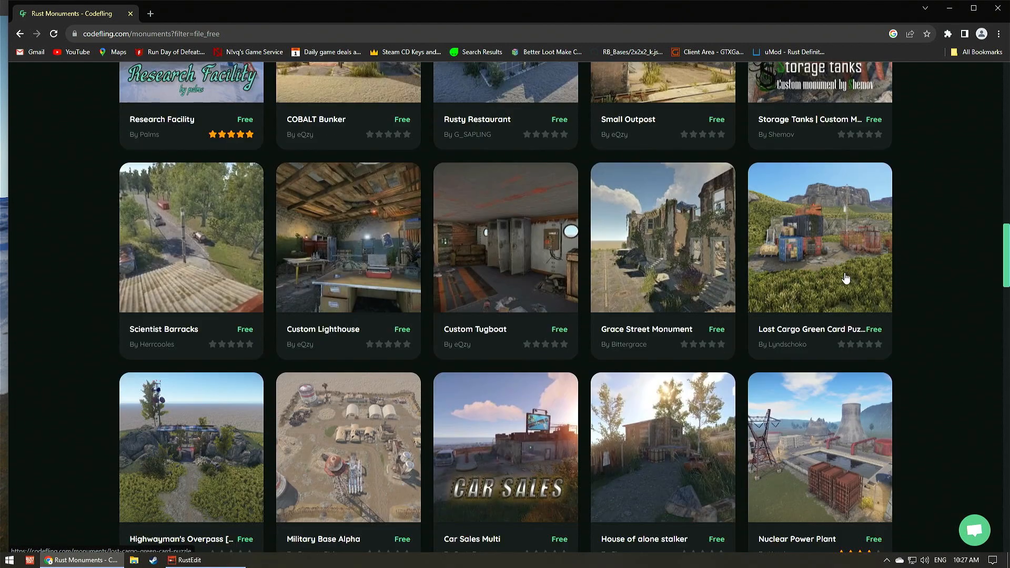
{"action": "scroll", "coordinate": [340, 380], "scroll_direction": "down", "scroll_amount": 2}
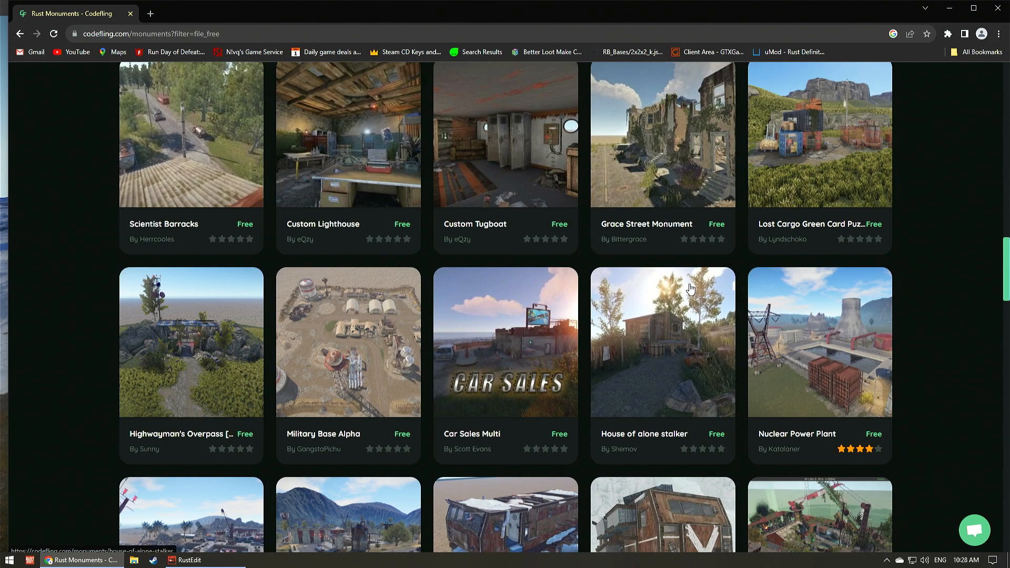
{"action": "scroll", "coordinate": [690, 288], "scroll_direction": "down", "scroll_amount": 12}
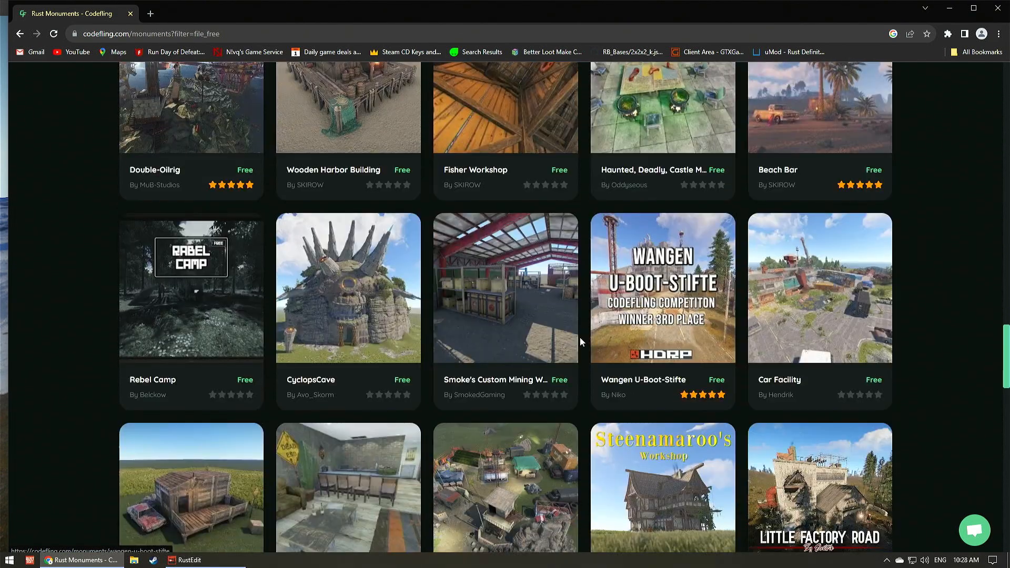
{"action": "scroll", "coordinate": [592, 410], "scroll_direction": "down", "scroll_amount": 6}
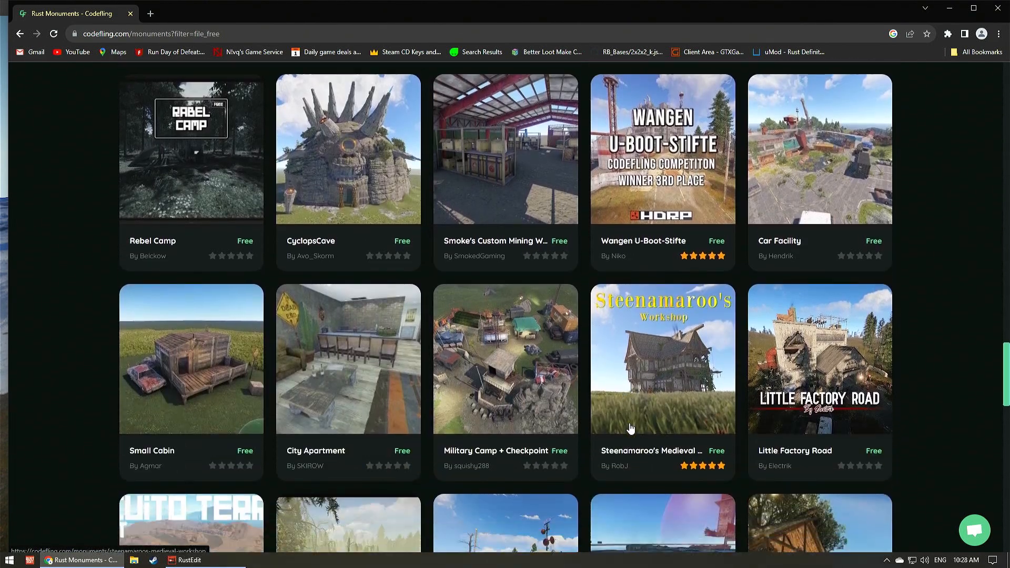
- Finish viewing the monuments listing, close the browser and return to the map in RustEdit
{"action": "scroll", "coordinate": [728, 404], "scroll_direction": "up", "scroll_amount": 7}
{"action": "scroll", "coordinate": [729, 404], "scroll_direction": "up", "scroll_amount": 20}
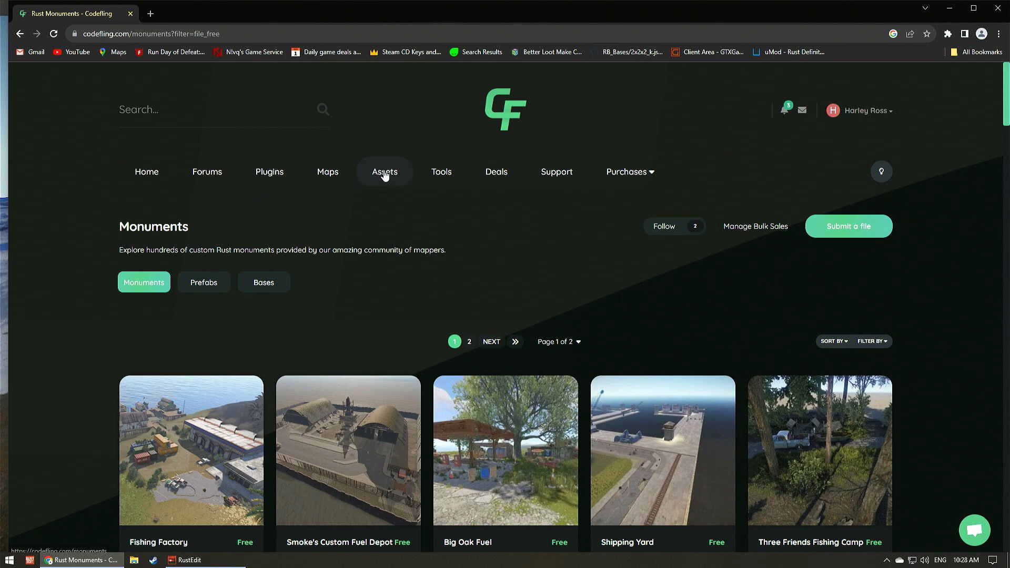
{"action": "left_click", "coordinate": [997, 10]}
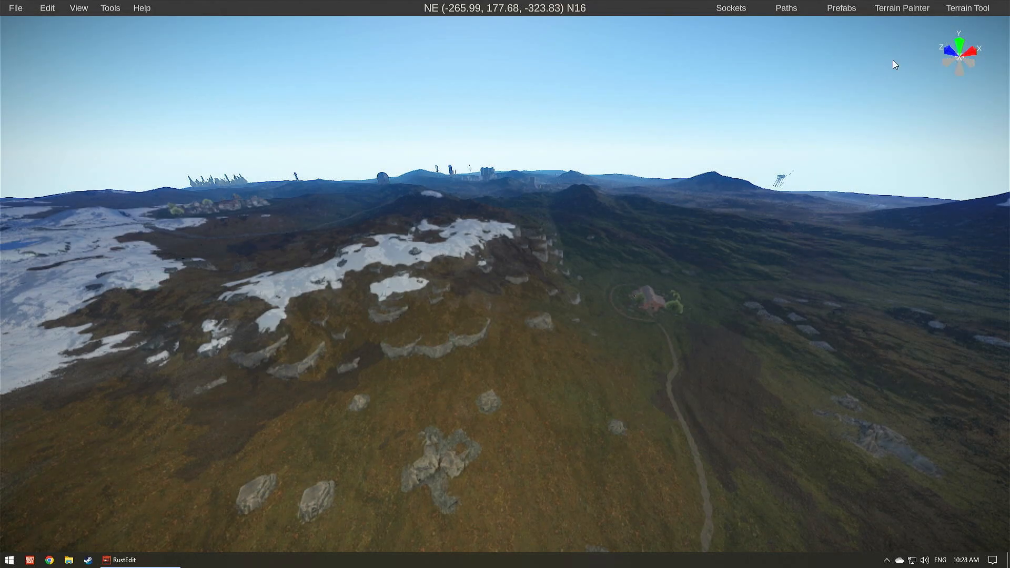
- Fly across the map past the monuments and examine the snowy rock cliffs above the curved road
{"action": "right_click_drag", "start_coordinate": [631, 273], "coordinate": [640, 346]}
{"action": "key", "text": "w"}
{"action": "key", "text": "w"}
{"action": "key", "text": "w"}
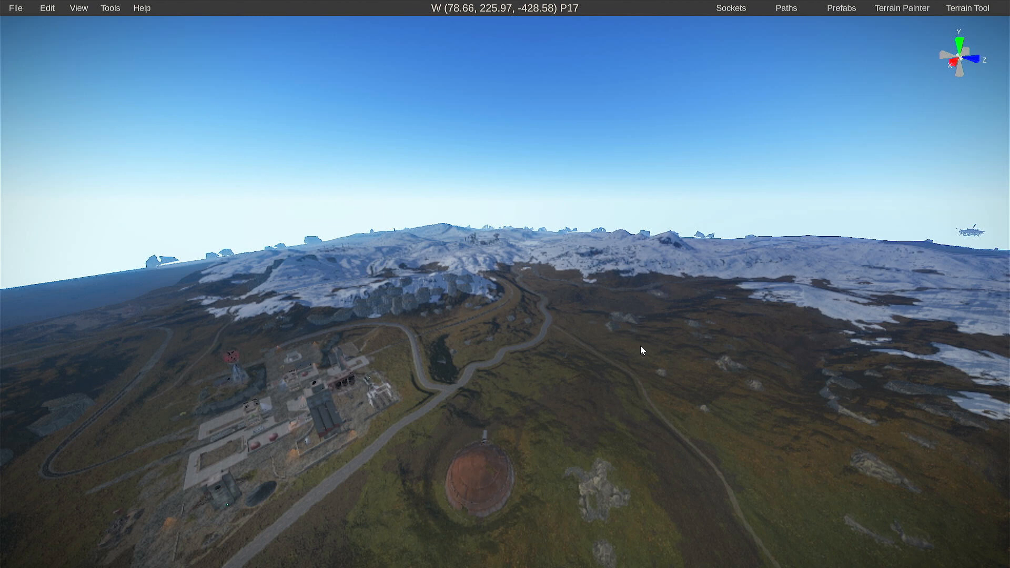
{"action": "key", "text": "w"}
{"action": "right_click_drag", "start_coordinate": [590, 374], "coordinate": [632, 409]}
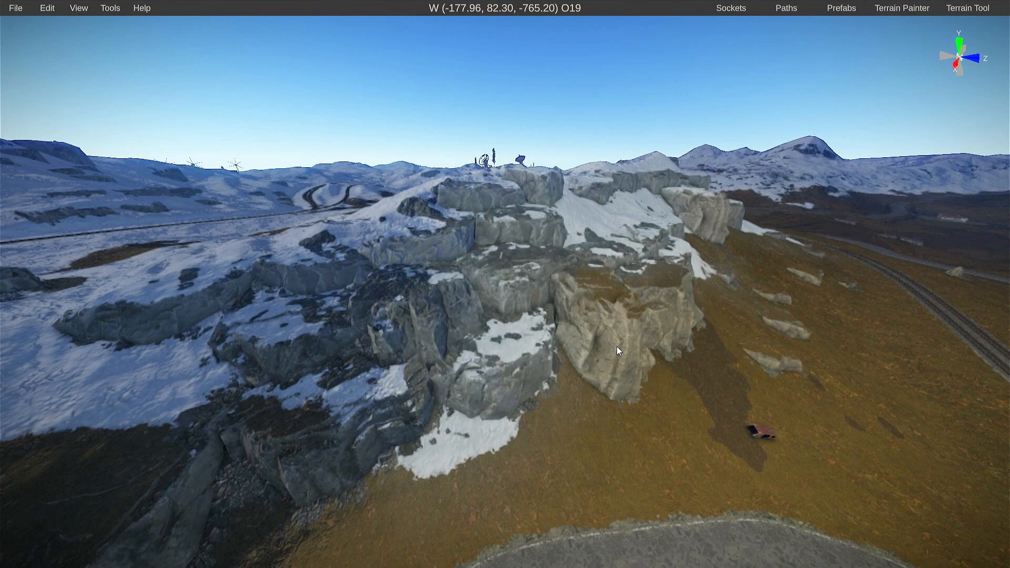
{"action": "key", "text": "d"}
{"action": "key", "text": "s"}
{"action": "right_click_drag", "start_coordinate": [649, 292], "coordinate": [563, 400]}
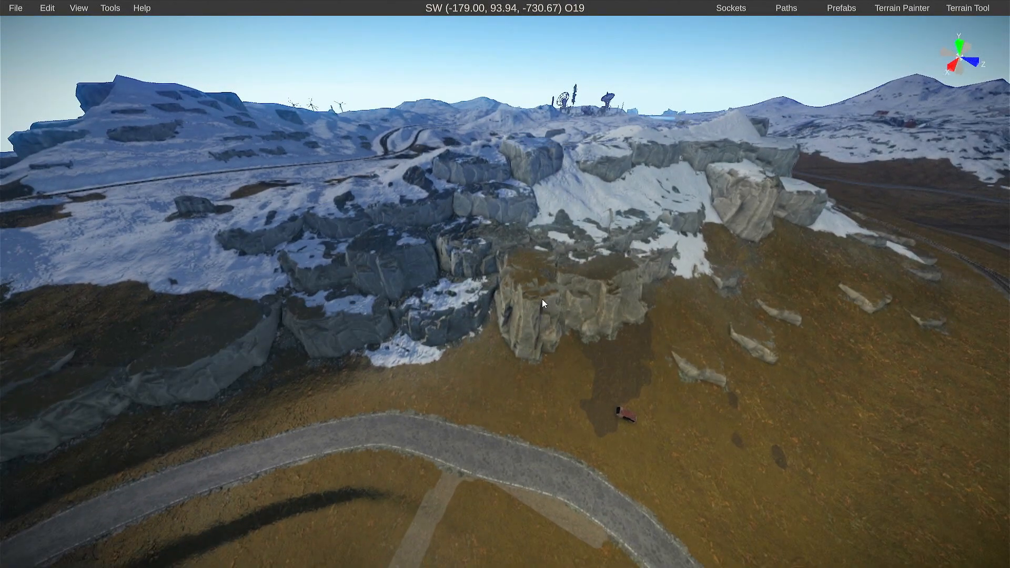
- Open the scene hierarchy, find and select the Cliff Medium Sloped L prefab at X 828.88, and bring it into view
{"action": "key", "text": "m"}
{"action": "key", "text": "m"}
{"action": "key", "text": "h"}
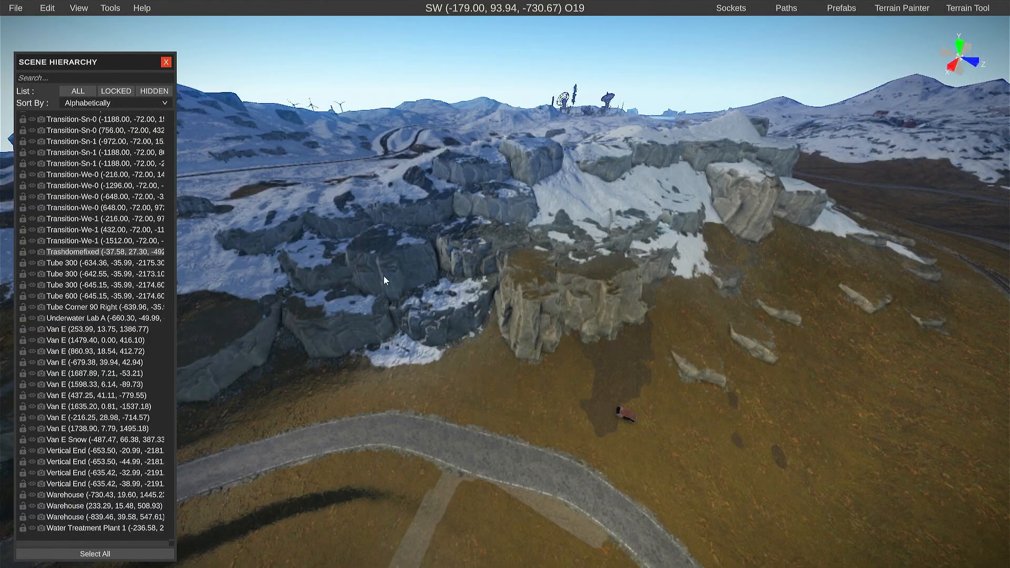
{"action": "scroll", "coordinate": [67, 232], "scroll_direction": "up", "scroll_amount": 10}
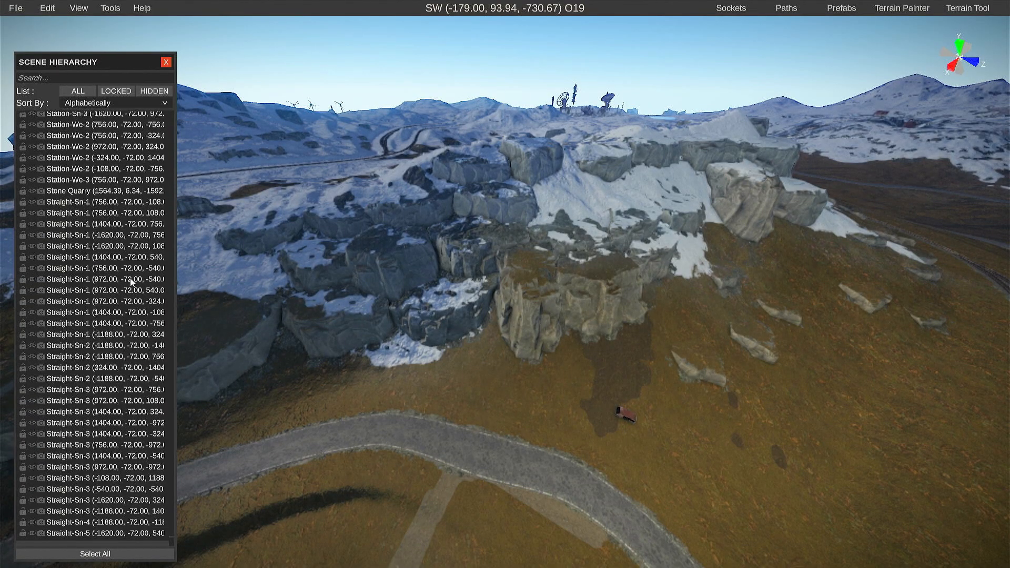
{"action": "left_click_drag", "start_coordinate": [175, 532], "coordinate": [187, 141]}
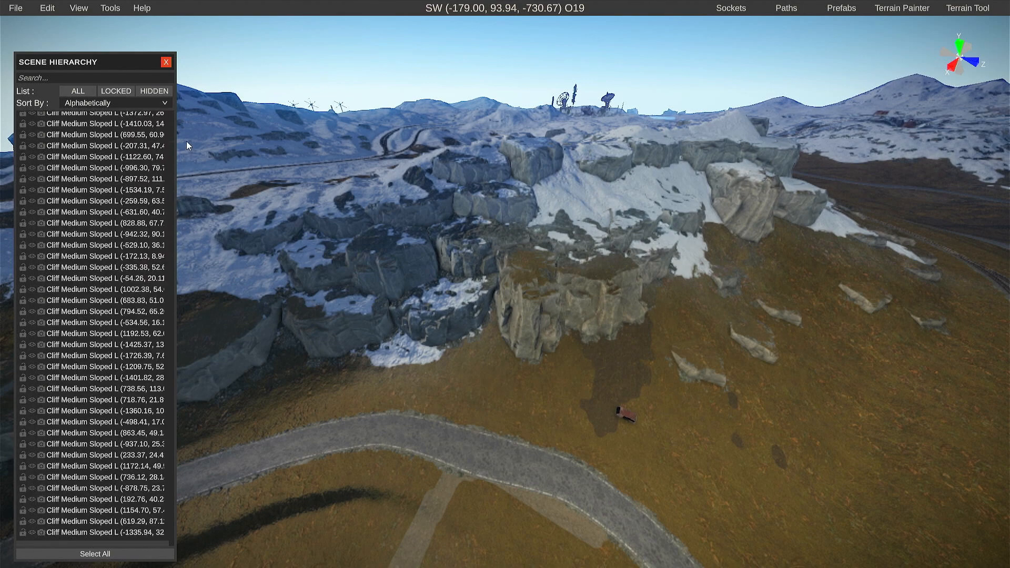
{"action": "left_click", "coordinate": [65, 221]}
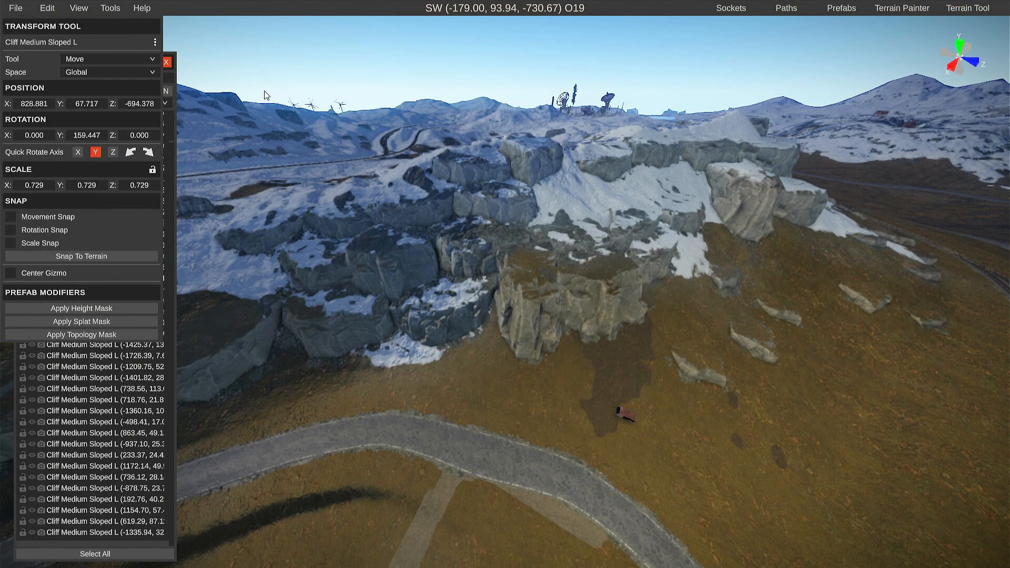
{"action": "right_click_drag", "start_coordinate": [415, 153], "coordinate": [493, 147]}
{"action": "key", "text": "w"}
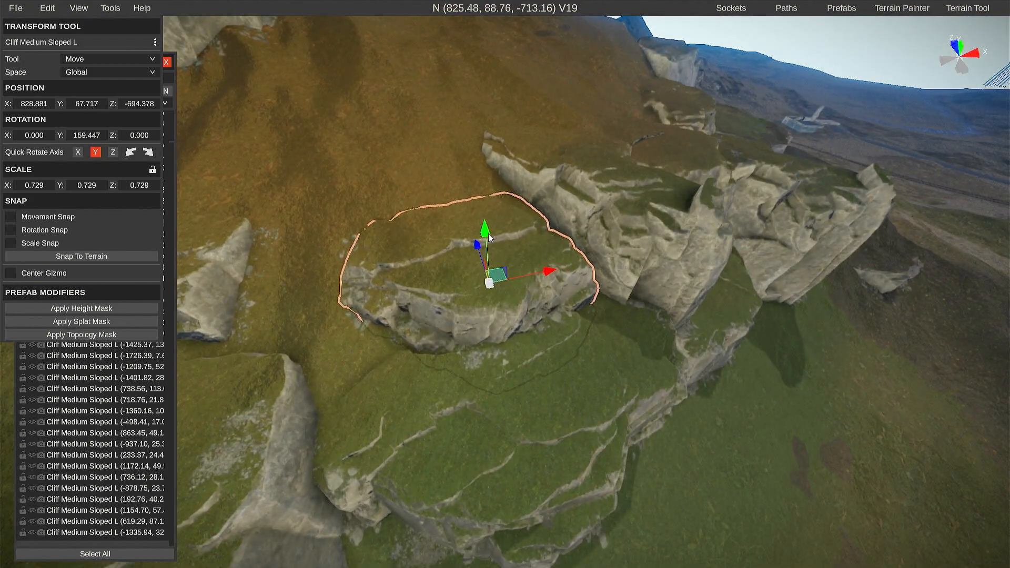
- Move the selected cliff to about X 830.5, Y 68.5, Z -691.1 and rotate it 180° about the Y axis
{"action": "mouse_move", "coordinate": [495, 235]}
{"action": "left_mouse_down"}
{"action": "mouse_move", "coordinate": [489, 194]}
{"action": "mouse_move", "coordinate": [491, 218]}
{"action": "left_mouse_up"}
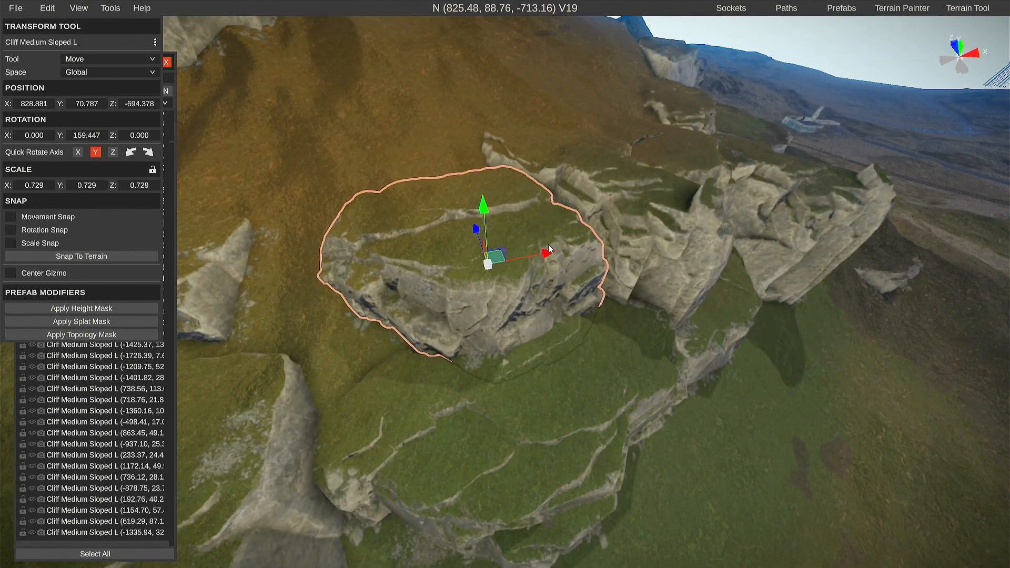
{"action": "left_click_drag", "start_coordinate": [547, 258], "coordinate": [502, 205]}
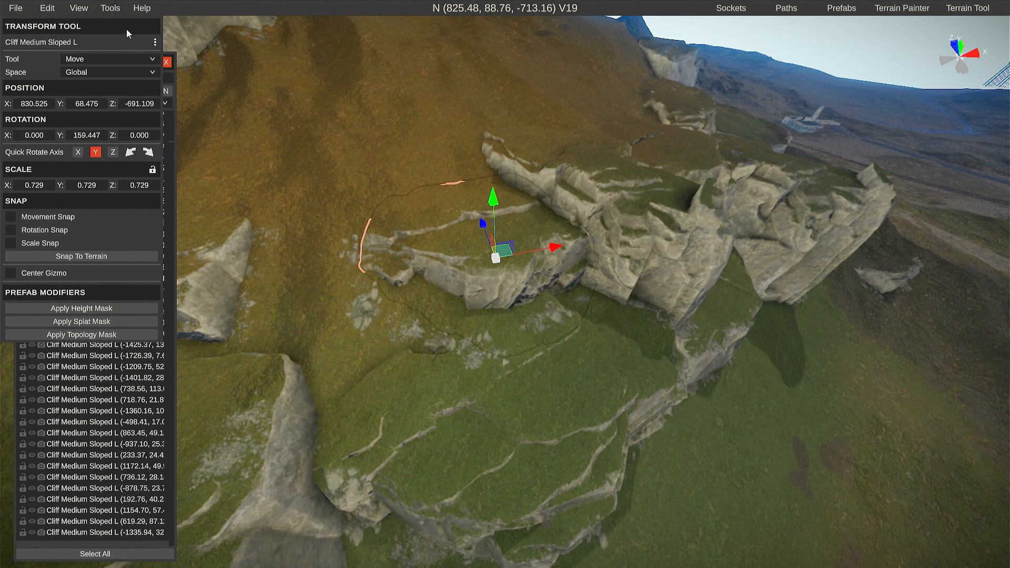
{"action": "left_click_drag", "start_coordinate": [126, 29], "coordinate": [327, 30]}
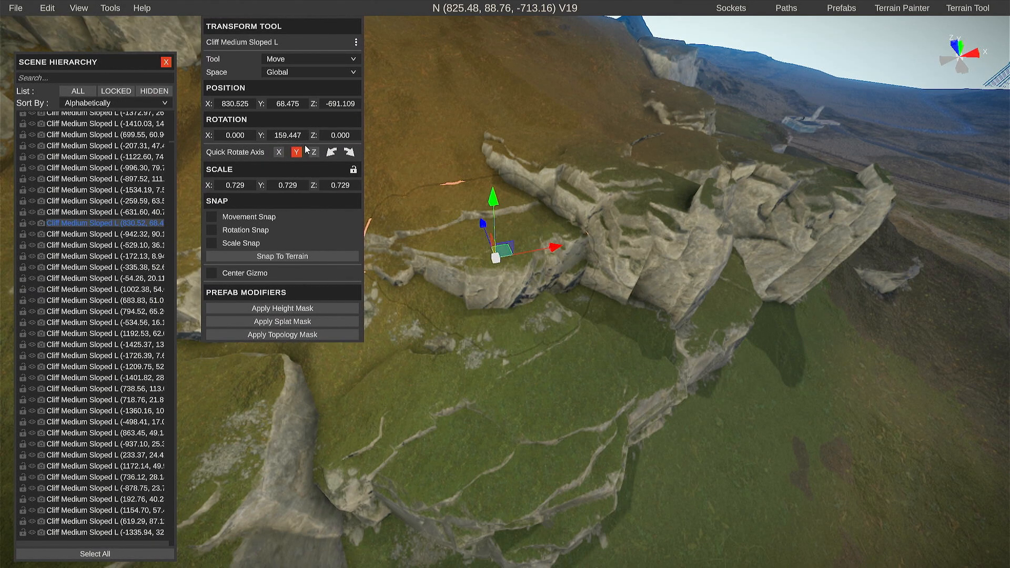
{"action": "left_click", "coordinate": [332, 152]}
{"action": "left_click", "coordinate": [332, 152]}
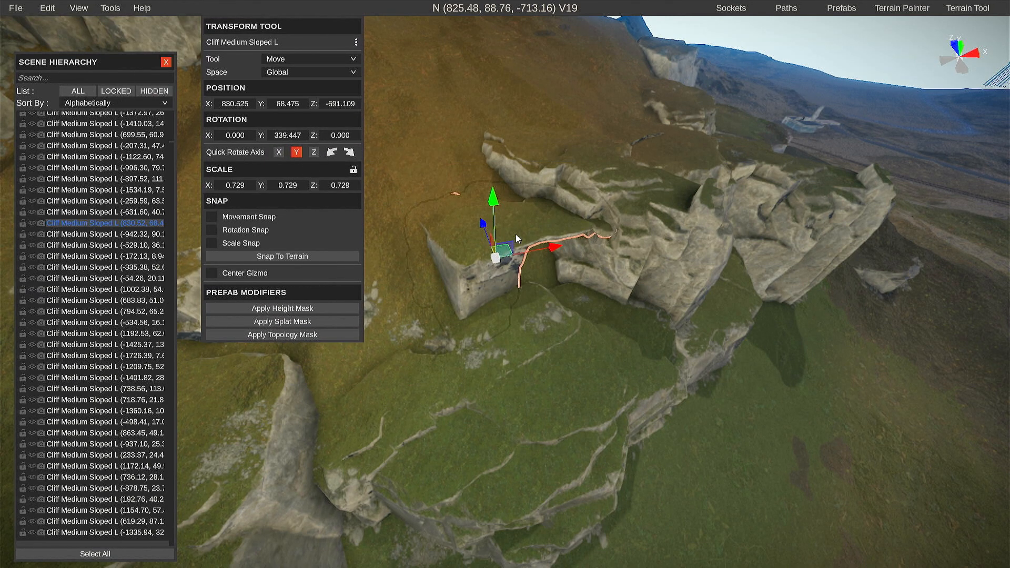
- Rotate the cliff another 180° about the Y axis and raise it to a Y position of about 73.1
{"action": "right_click_drag", "start_coordinate": [518, 239], "coordinate": [337, 163]}
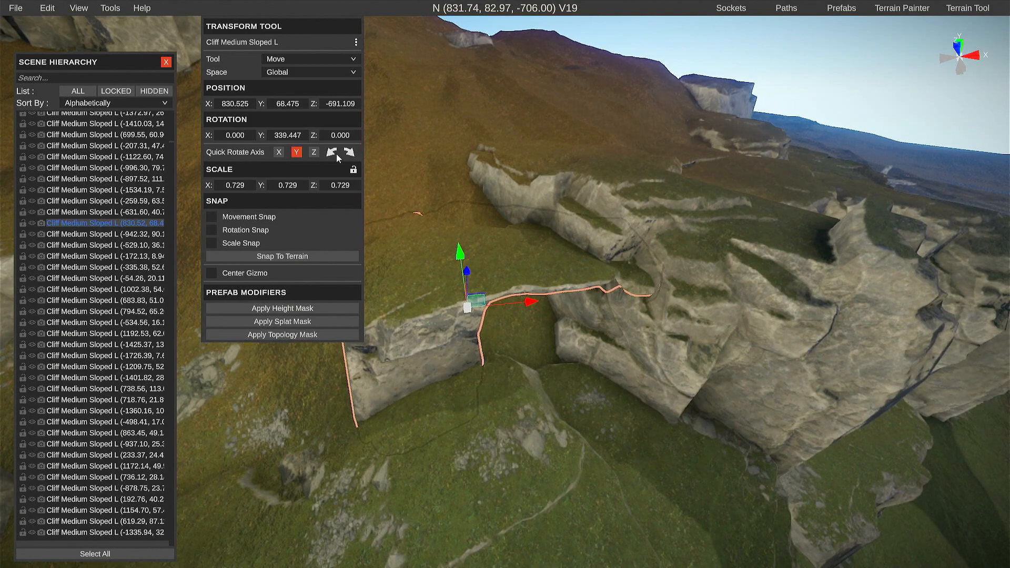
{"action": "left_click", "coordinate": [332, 152]}
{"action": "left_click", "coordinate": [331, 153]}
{"action": "key", "text": "a"}
{"action": "right_click_drag", "start_coordinate": [466, 298], "coordinate": [532, 279]}
{"action": "left_click_drag", "start_coordinate": [498, 314], "coordinate": [492, 251]}
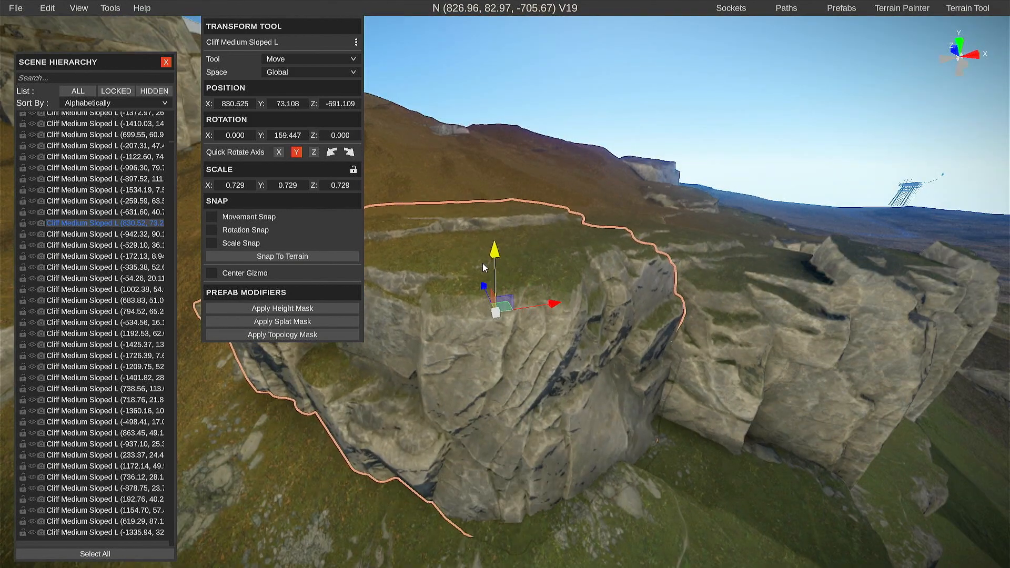
- Lower the cliff into the hillside to a Y position of about 68.8
{"action": "right_click_drag", "start_coordinate": [492, 252], "coordinate": [485, 372]}
{"action": "key", "text": "a"}
{"action": "key", "text": "w"}
{"action": "key", "text": "a"}
{"action": "right_click_drag", "start_coordinate": [588, 329], "coordinate": [244, 500]}
{"action": "left_click_drag", "start_coordinate": [538, 266], "coordinate": [535, 299]}
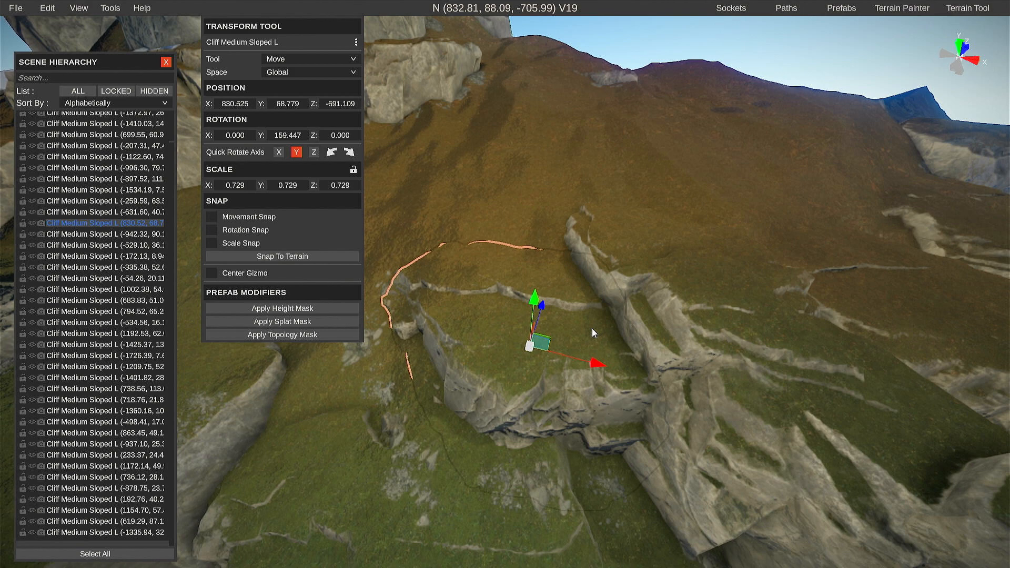
- Rotate the cliff to about 165.6° on Y and scale it to about 1.56 on Y and 0.24 on X
{"action": "key", "text": "e"}
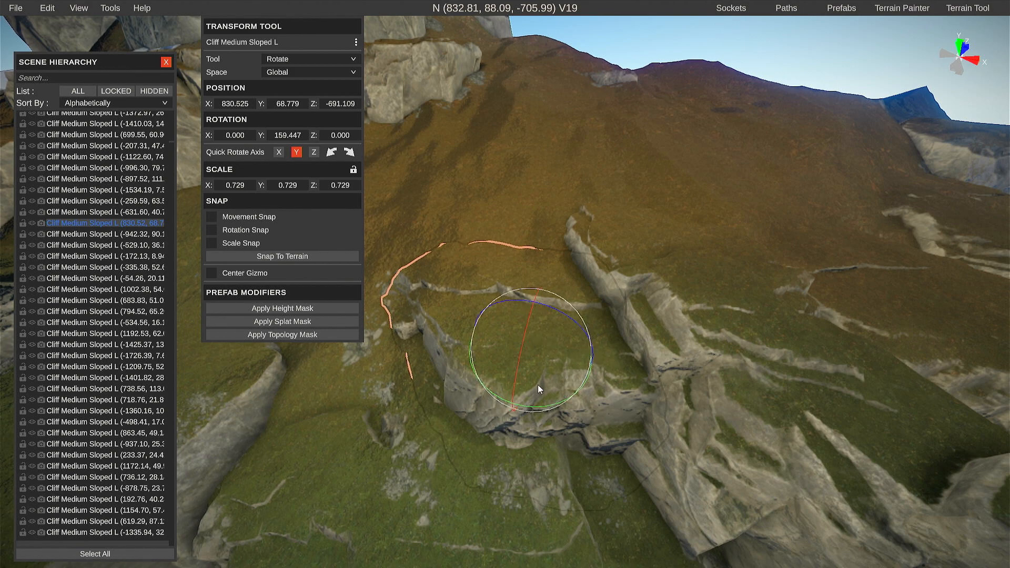
{"action": "mouse_move", "coordinate": [540, 406]}
{"action": "left_mouse_down"}
{"action": "mouse_move", "coordinate": [502, 394]}
{"action": "mouse_move", "coordinate": [531, 389]}
{"action": "left_mouse_up"}
{"action": "key", "text": "r"}
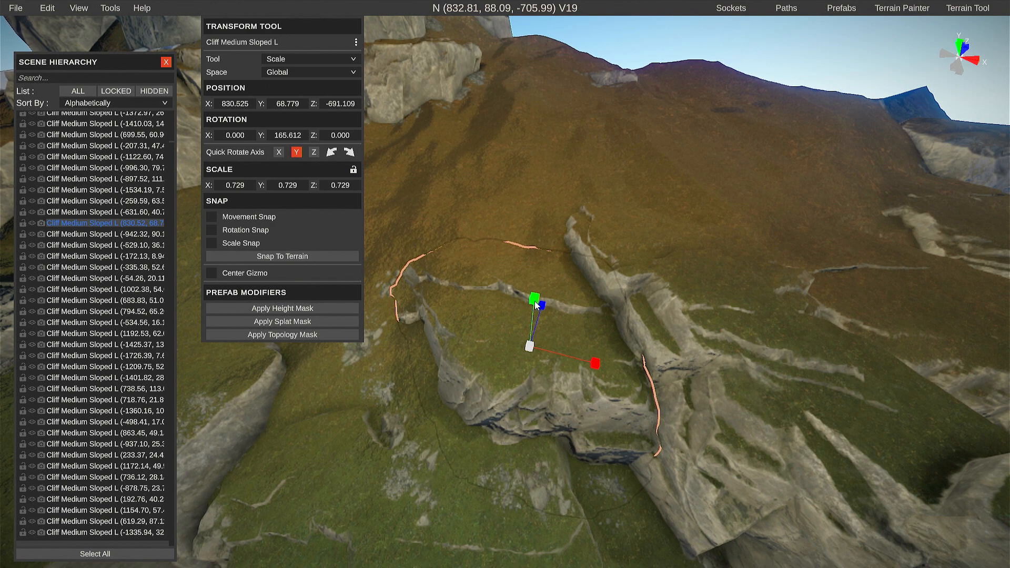
{"action": "mouse_move", "coordinate": [535, 305]}
{"action": "left_mouse_down"}
{"action": "mouse_move", "coordinate": [548, 247]}
{"action": "mouse_move", "coordinate": [534, 297]}
{"action": "mouse_move", "coordinate": [531, 283]}
{"action": "mouse_move", "coordinate": [539, 309]}
{"action": "left_mouse_up"}
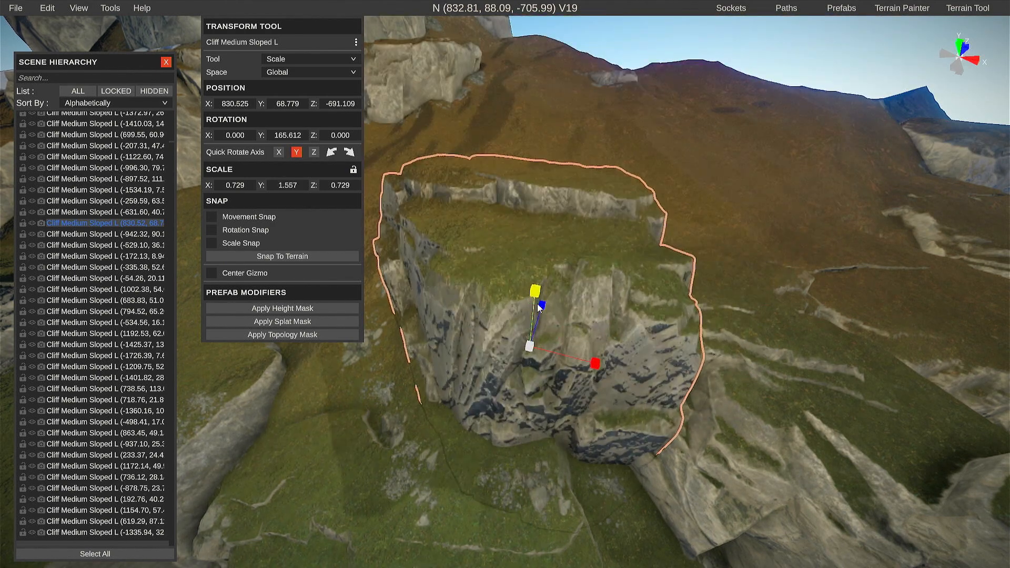
{"action": "left_click_drag", "start_coordinate": [603, 367], "coordinate": [600, 356]}
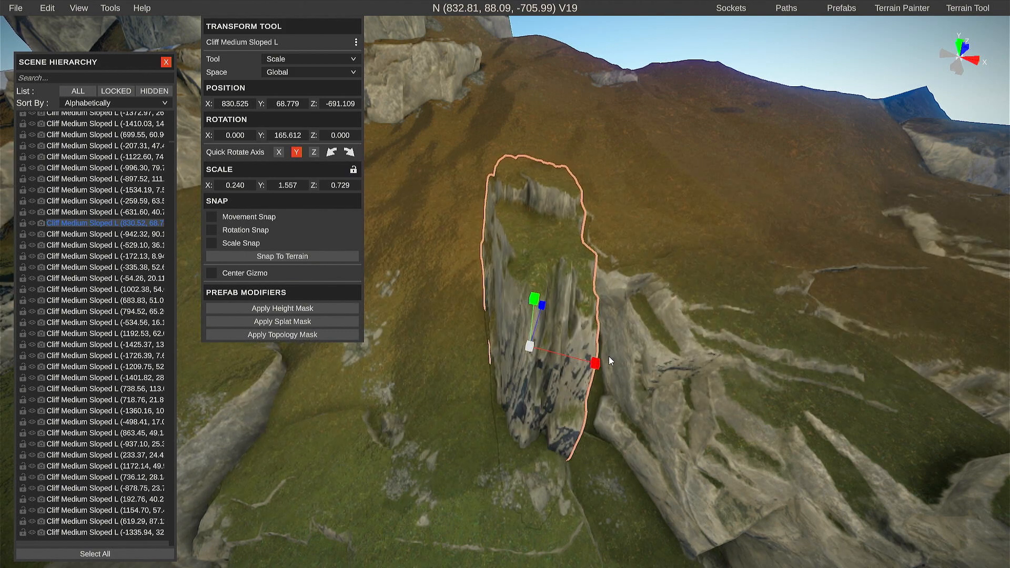
- Move the narrowed cliff to about X 829.8, Y 69.5, Z -692.3 and delete it
{"action": "key", "text": "w"}
{"action": "left_click_drag", "start_coordinate": [528, 346], "coordinate": [547, 310]}
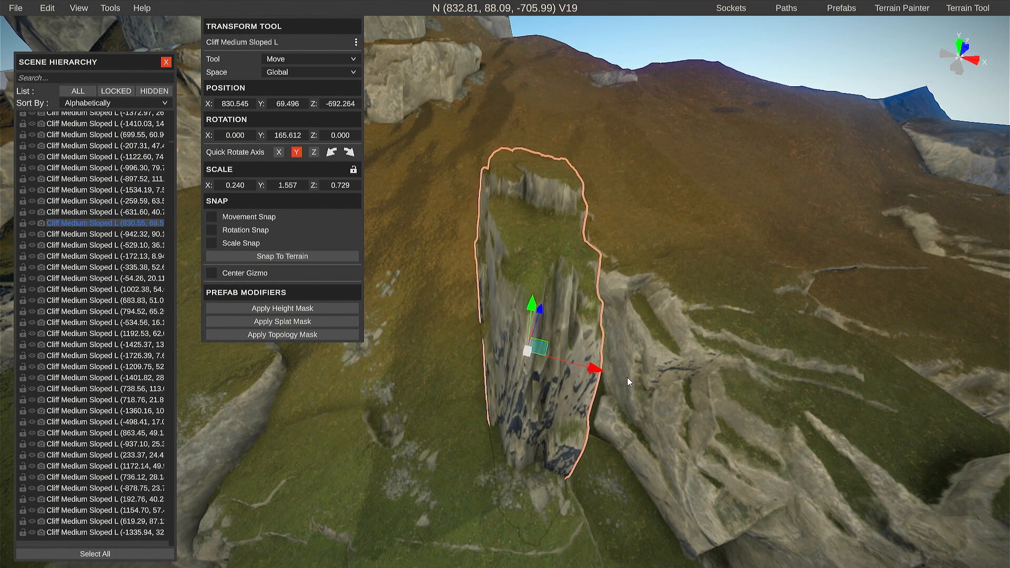
{"action": "left_click_drag", "start_coordinate": [602, 370], "coordinate": [590, 367]}
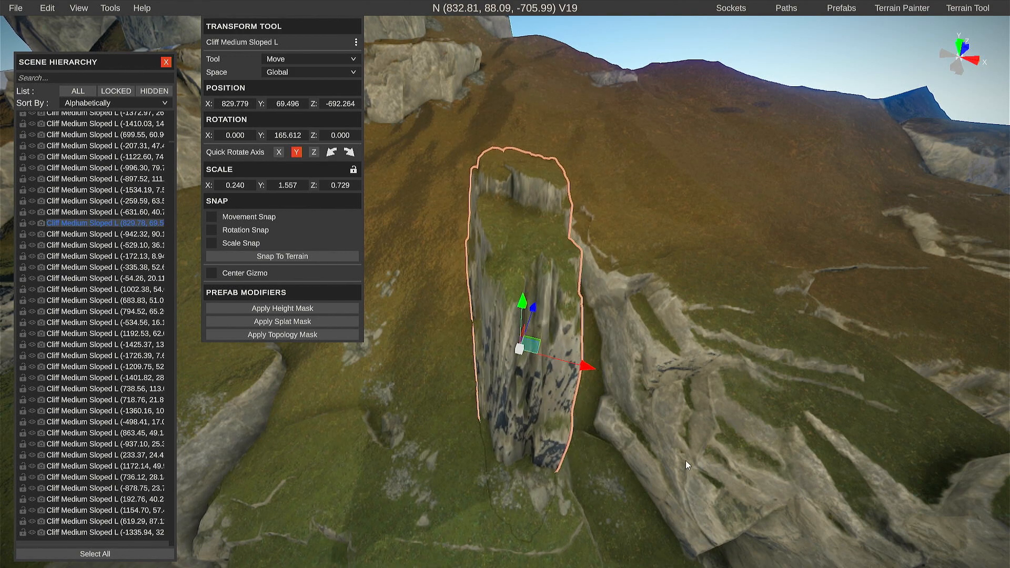
{"action": "key", "text": "Delete"}
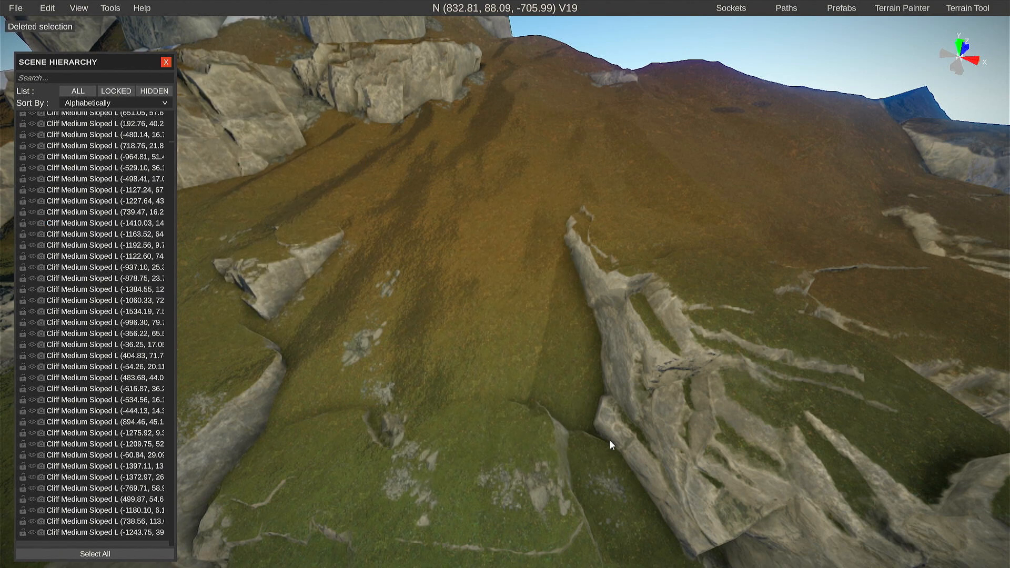
- Undo the cliff's deletion and the preceding move, scale and rotation changes, and return to an overview of the map
{"action": "right_click_drag", "start_coordinate": [518, 358], "coordinate": [721, 388]}
{"action": "key", "text": "a"}
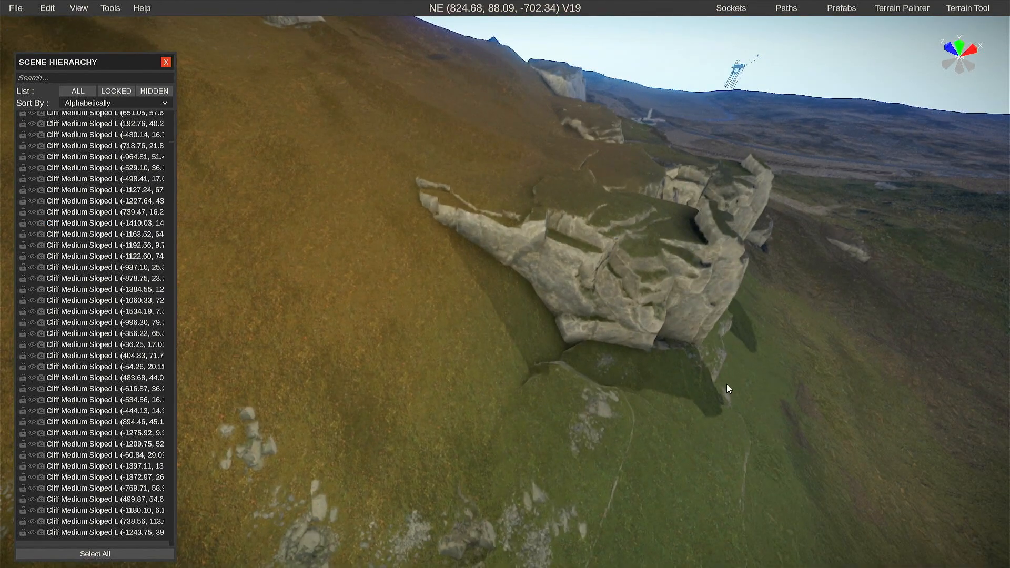
{"action": "key", "text": "ctrl+z"}
{"action": "key", "text": "ctrl+z"}
{"action": "key", "text": "ctrl+z"}
{"action": "key", "text": "ctrl+z"}
{"action": "key", "text": "ctrl+z"}
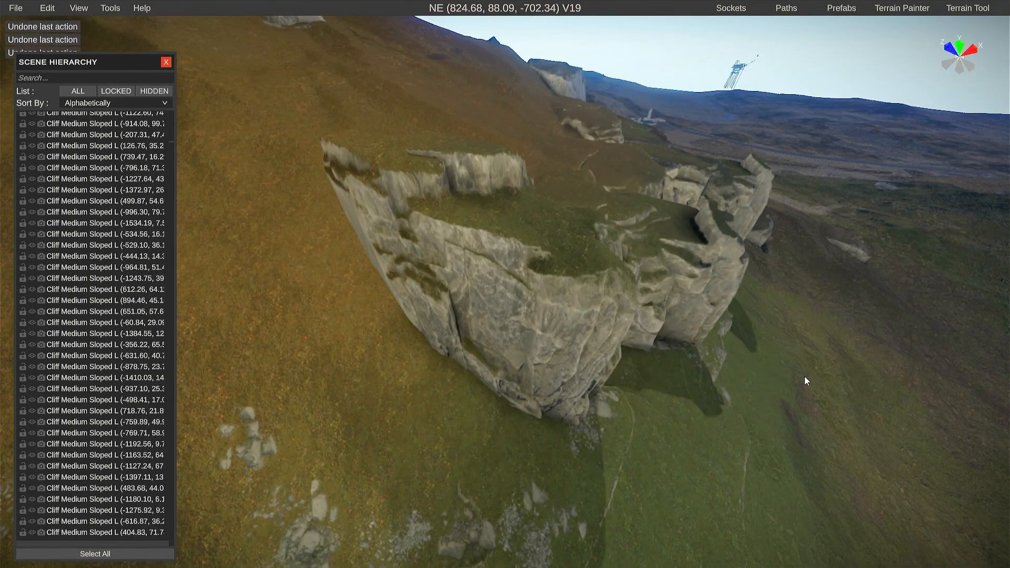
{"action": "key", "text": "ctrl+z"}
{"action": "key", "text": "ctrl+z"}
{"action": "key", "text": "ctrl+z"}
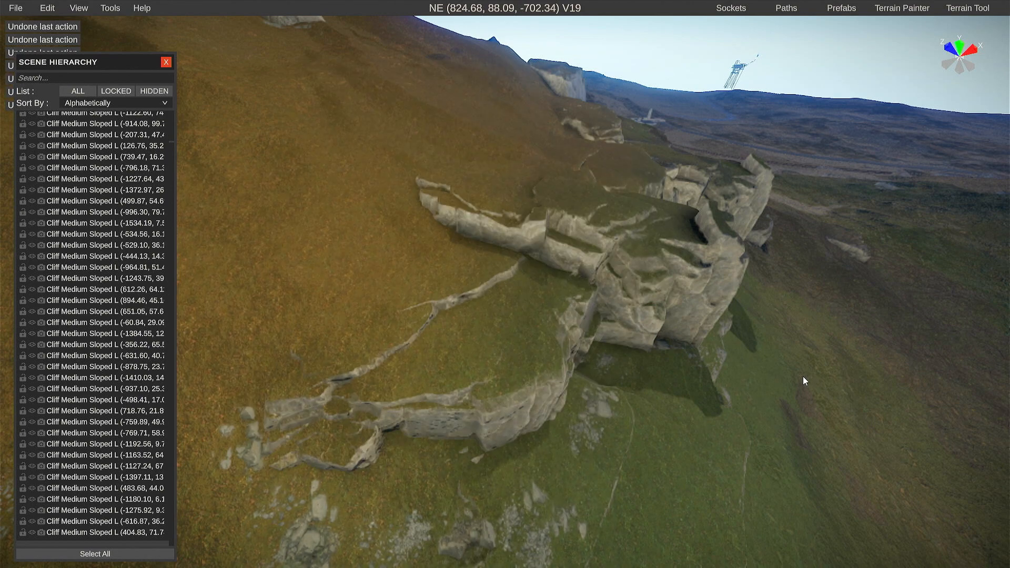
{"action": "right_click_drag", "start_coordinate": [696, 342], "coordinate": [21, 238]}
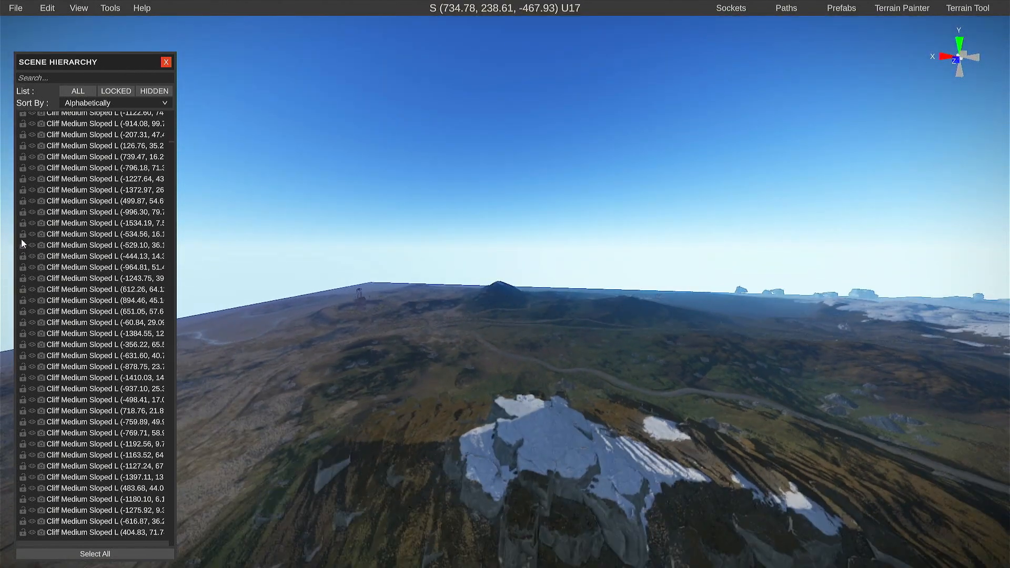